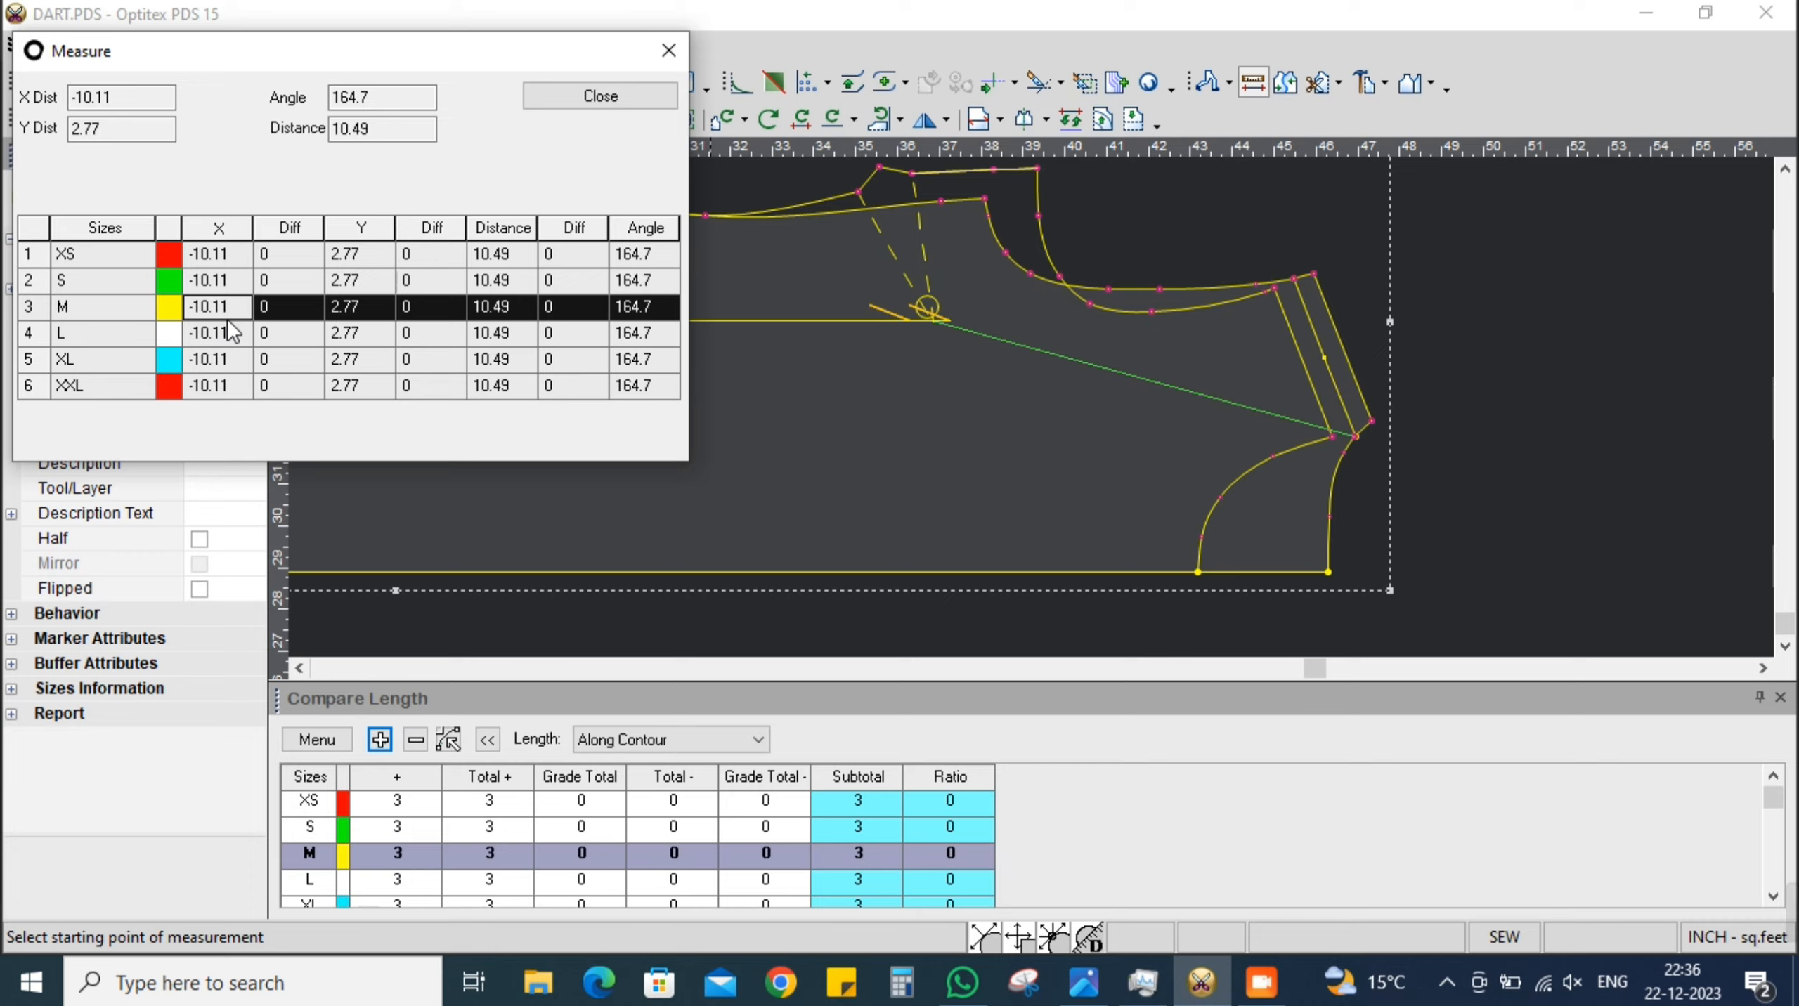
Check the bust dart specifications in the size chart image and move the front piece away from the overlapping back piece
{"action": "key", "text": "alt+Tab"}
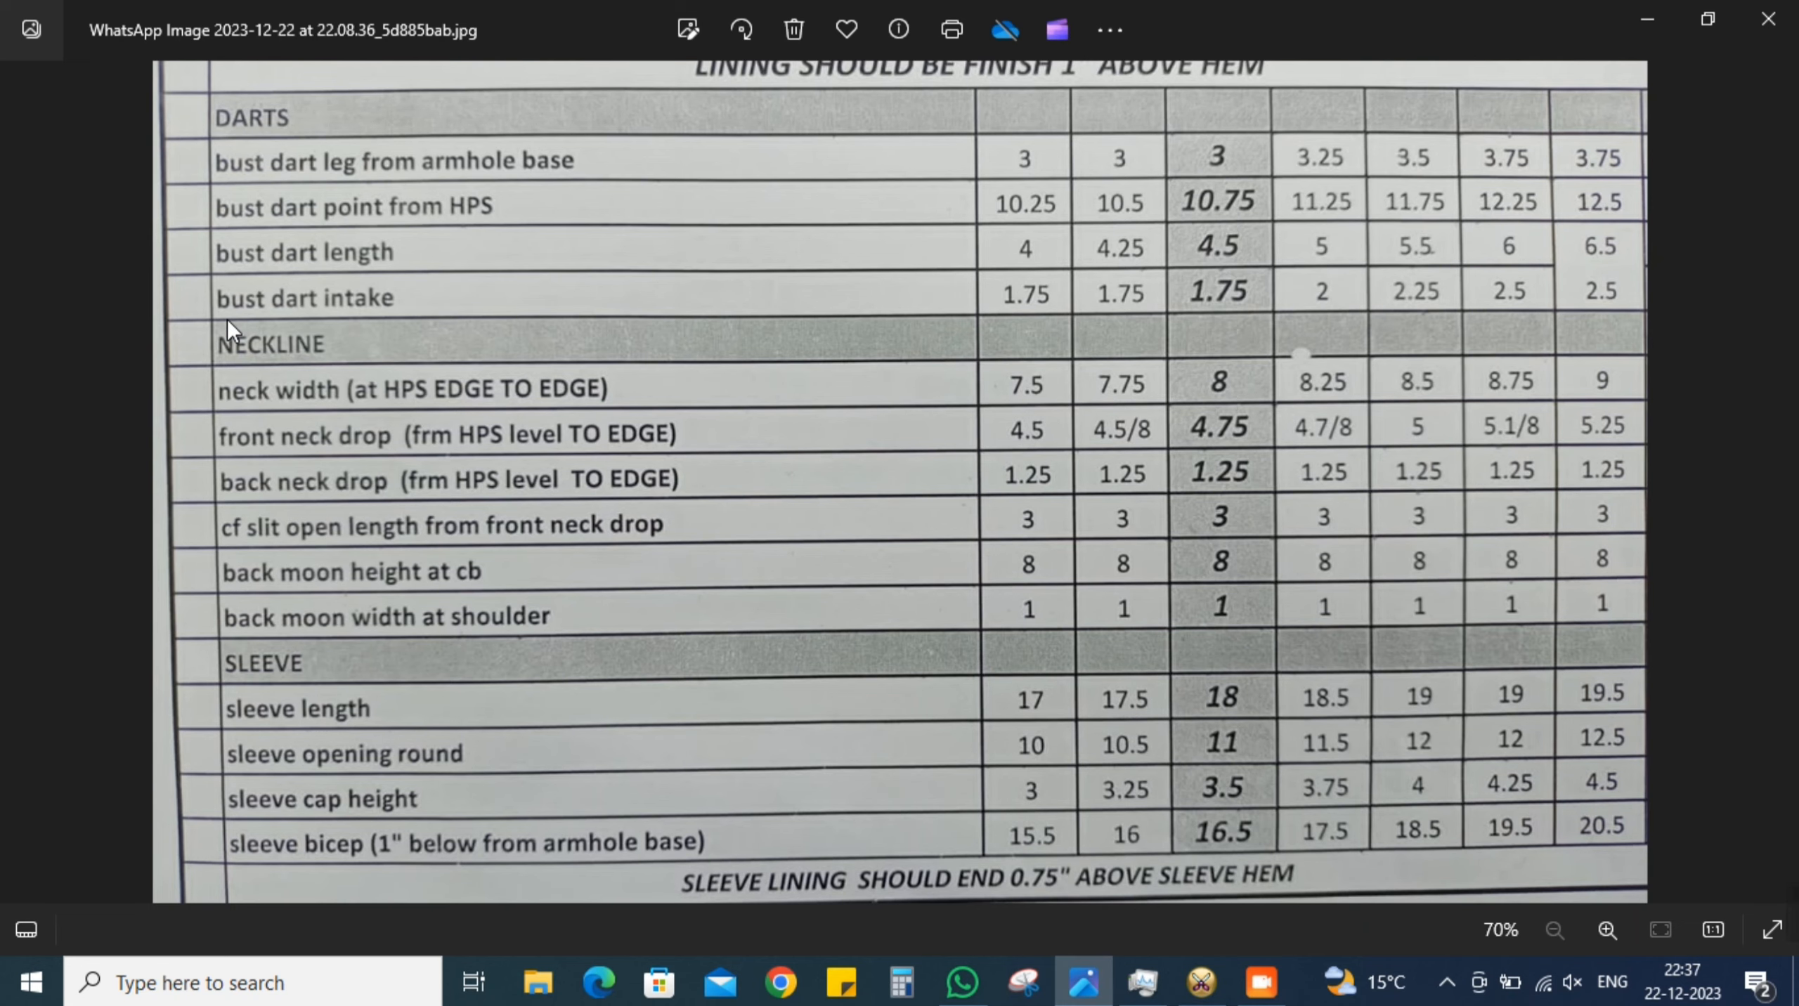
{"action": "key", "text": "alt+Tab"}
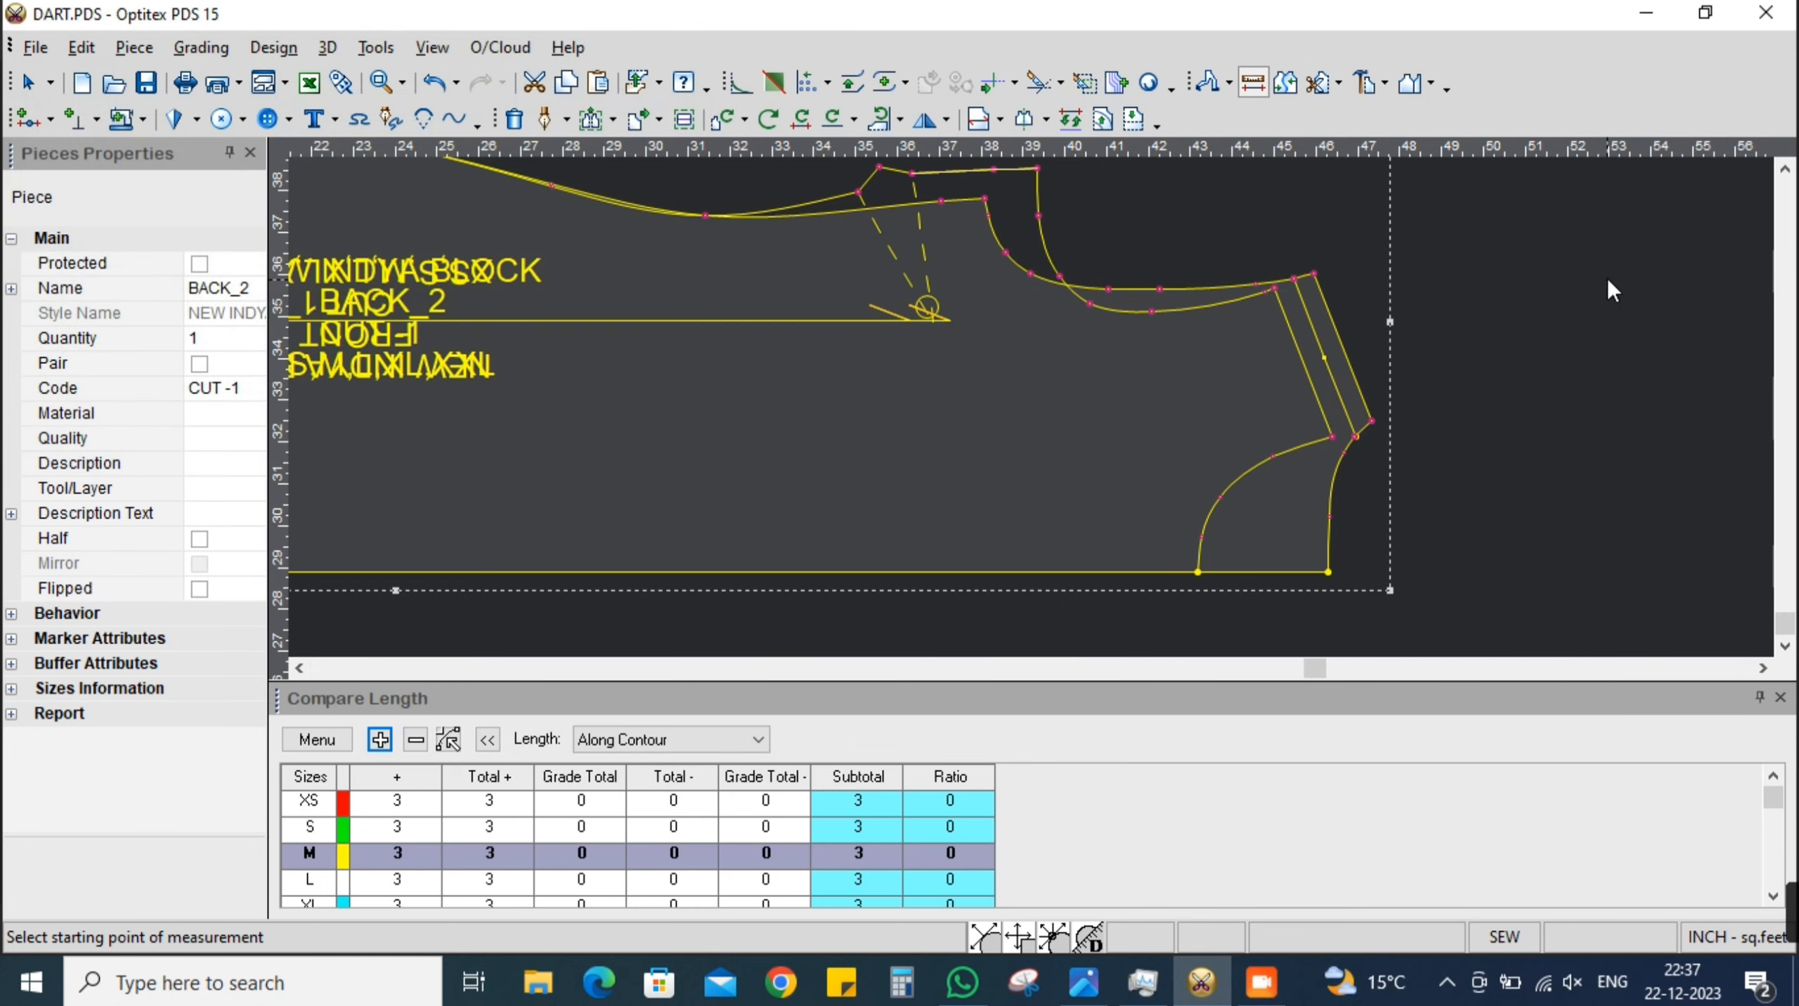
{"action": "scroll", "coordinate": [961, 331], "scroll_direction": "up", "scroll_amount": 3}
{"action": "left_click_drag", "start_coordinate": [1037, 408], "coordinate": [995, 551]}
{"action": "scroll", "coordinate": [1037, 394], "scroll_direction": "down", "scroll_amount": 3}
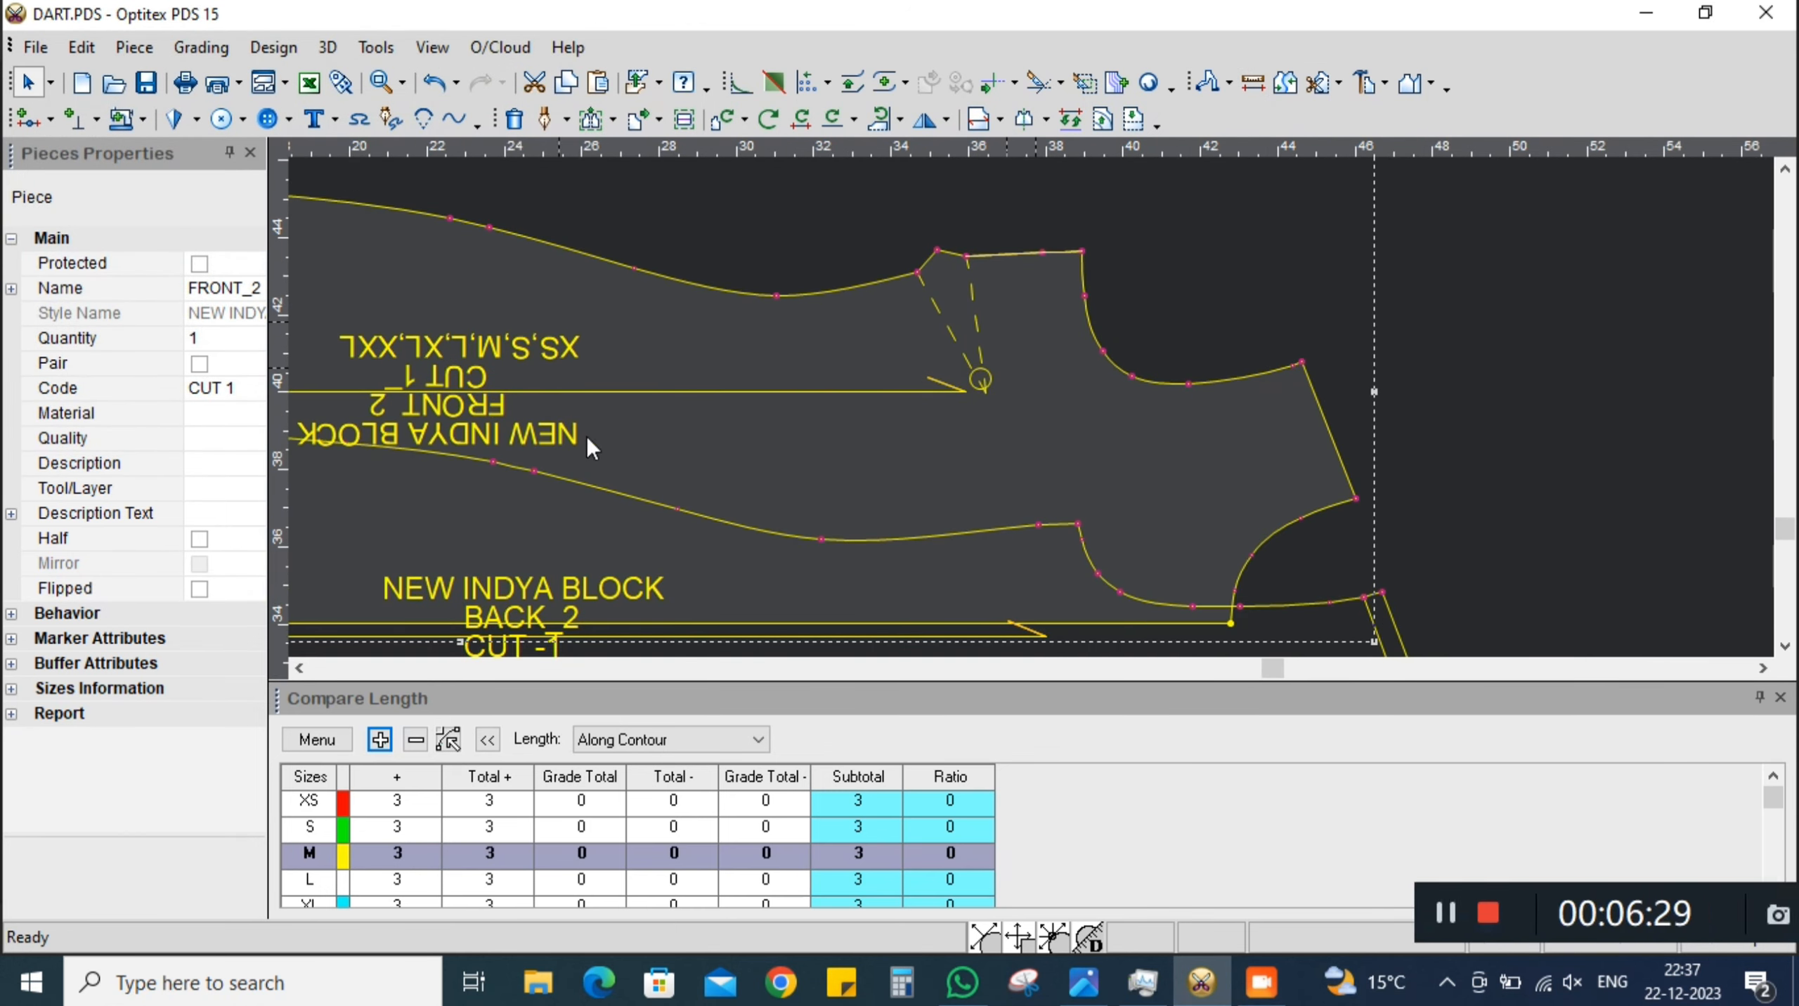
Pick the front piece's bust dart tip with the Dart tool and fix the dart using Move Dart Center
{"action": "left_click", "coordinate": [177, 119]}
{"action": "scroll", "coordinate": [1012, 451], "scroll_direction": "up", "scroll_amount": 3}
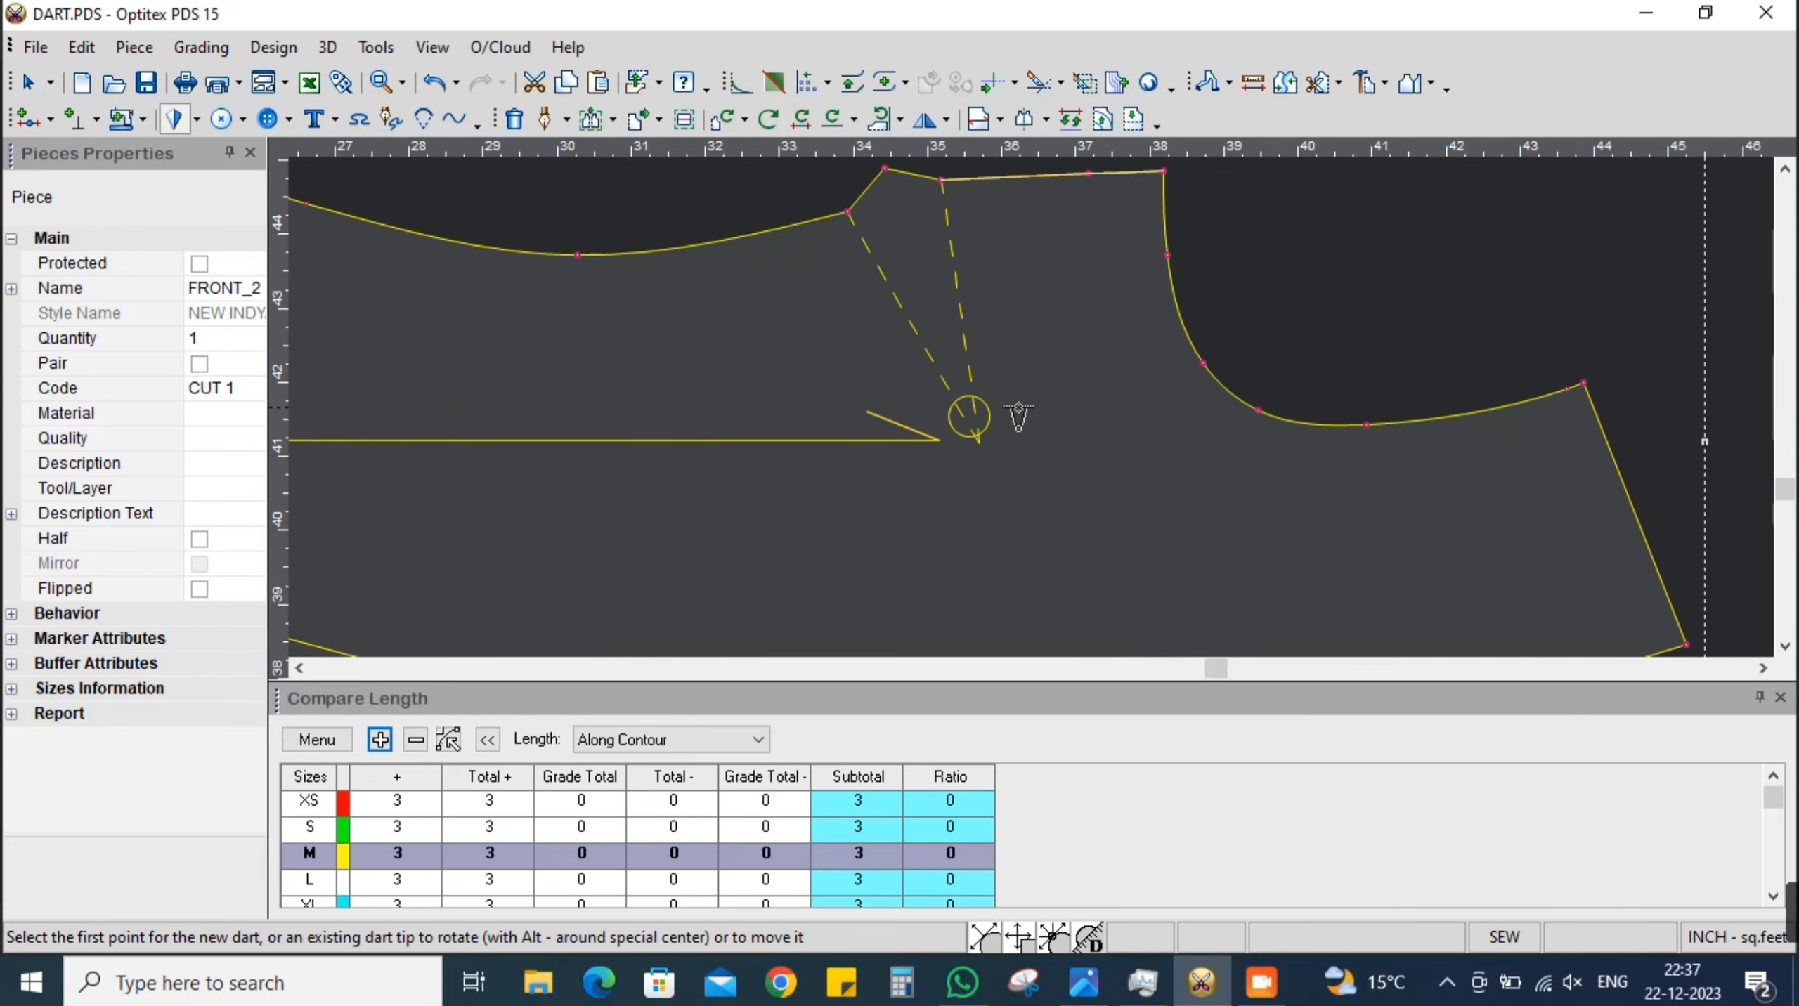
{"action": "left_click", "coordinate": [1012, 452]}
{"action": "left_click", "coordinate": [1004, 502]}
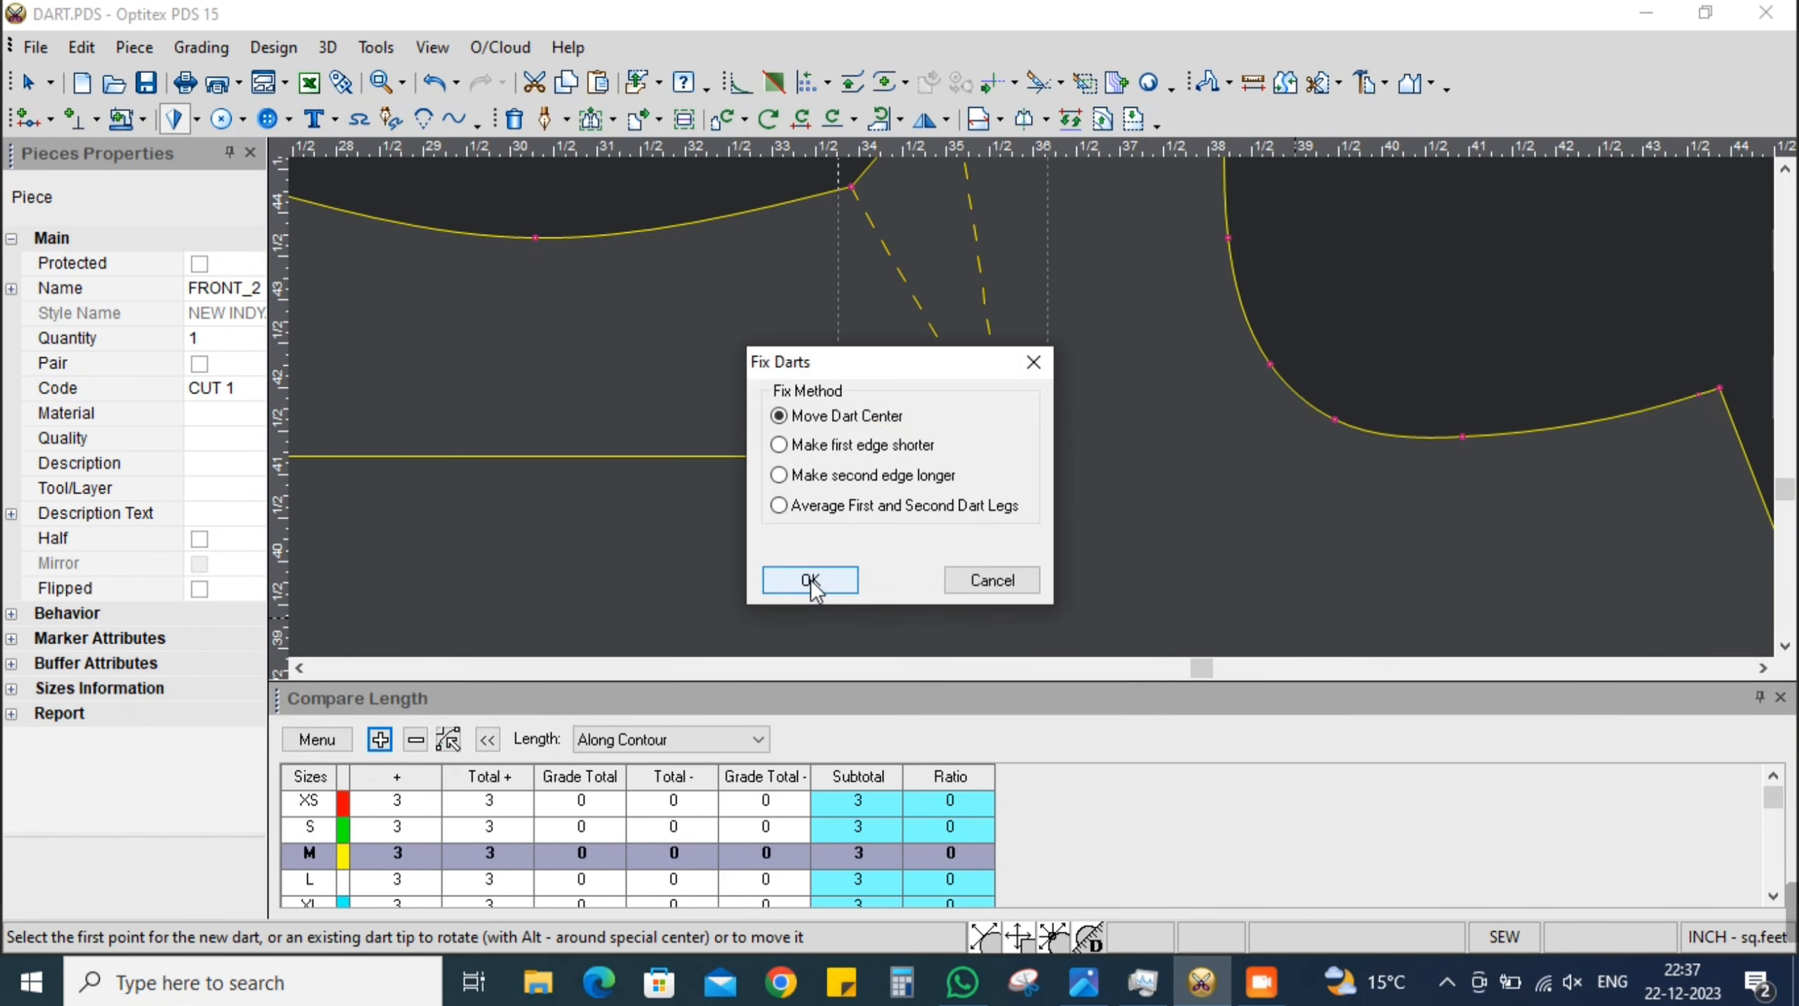
{"action": "left_click", "coordinate": [810, 580]}
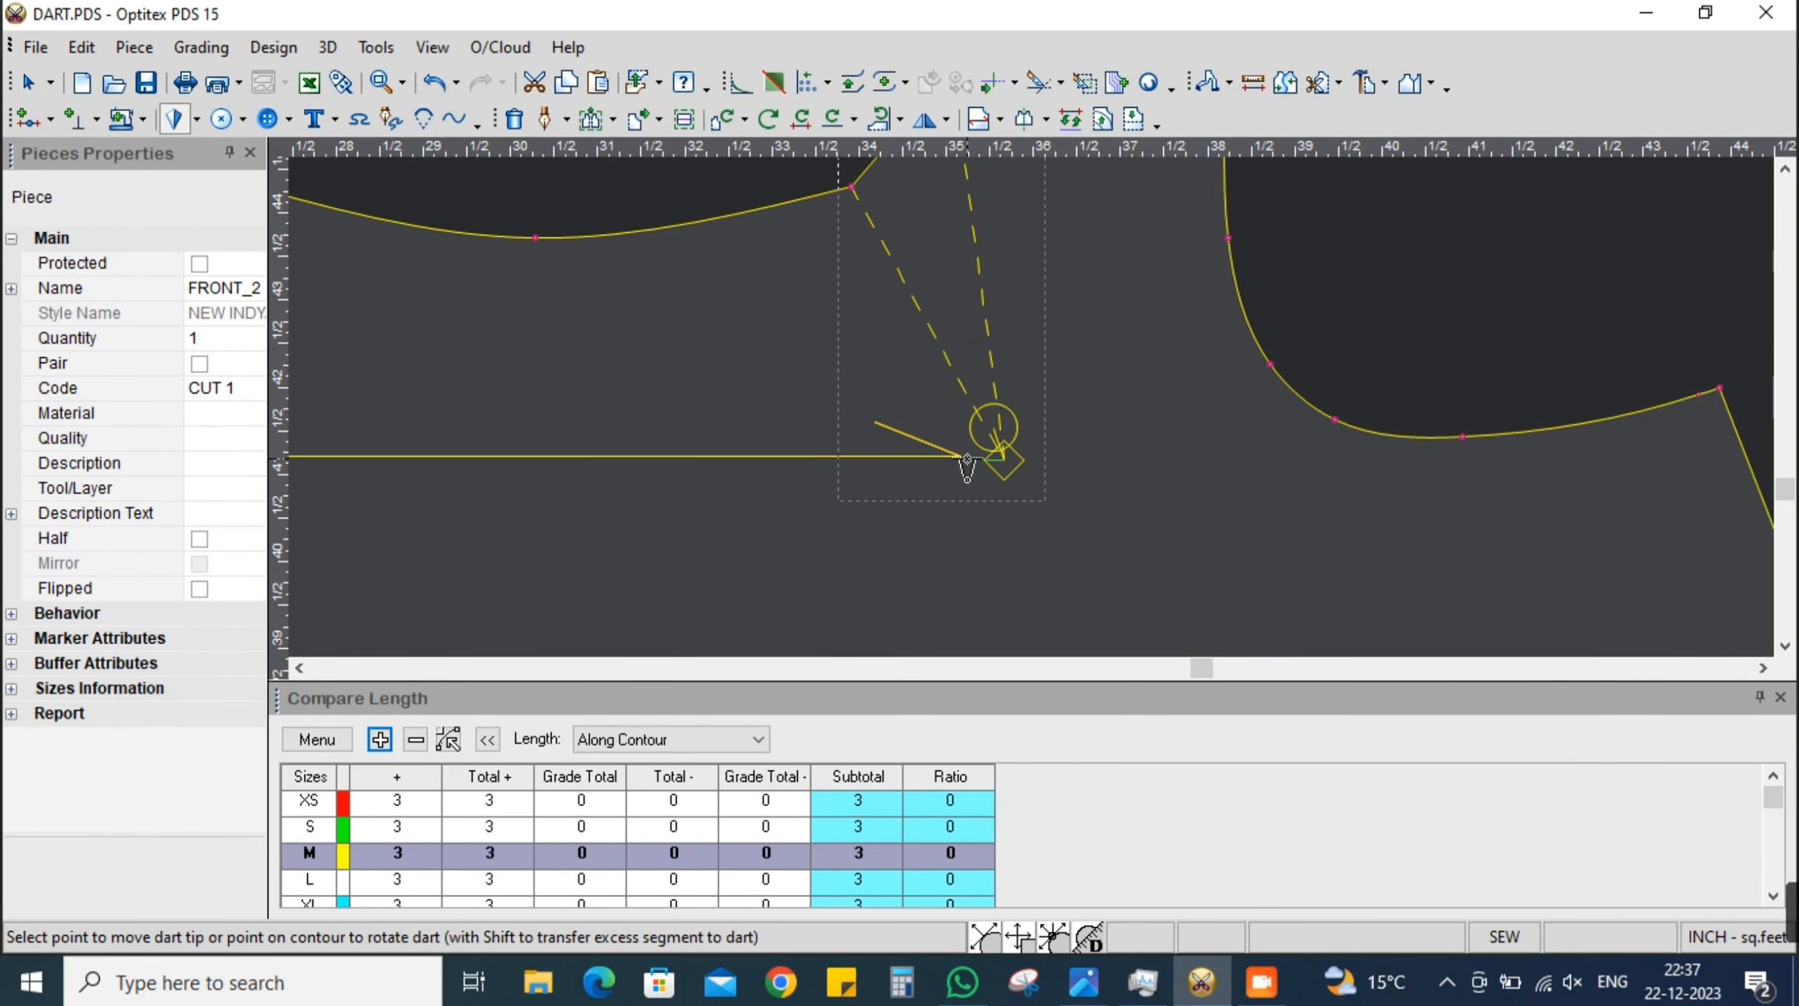
Shift all dart points of the front bust dart by X -.625 and Y 0
{"action": "left_click", "coordinate": [963, 458]}
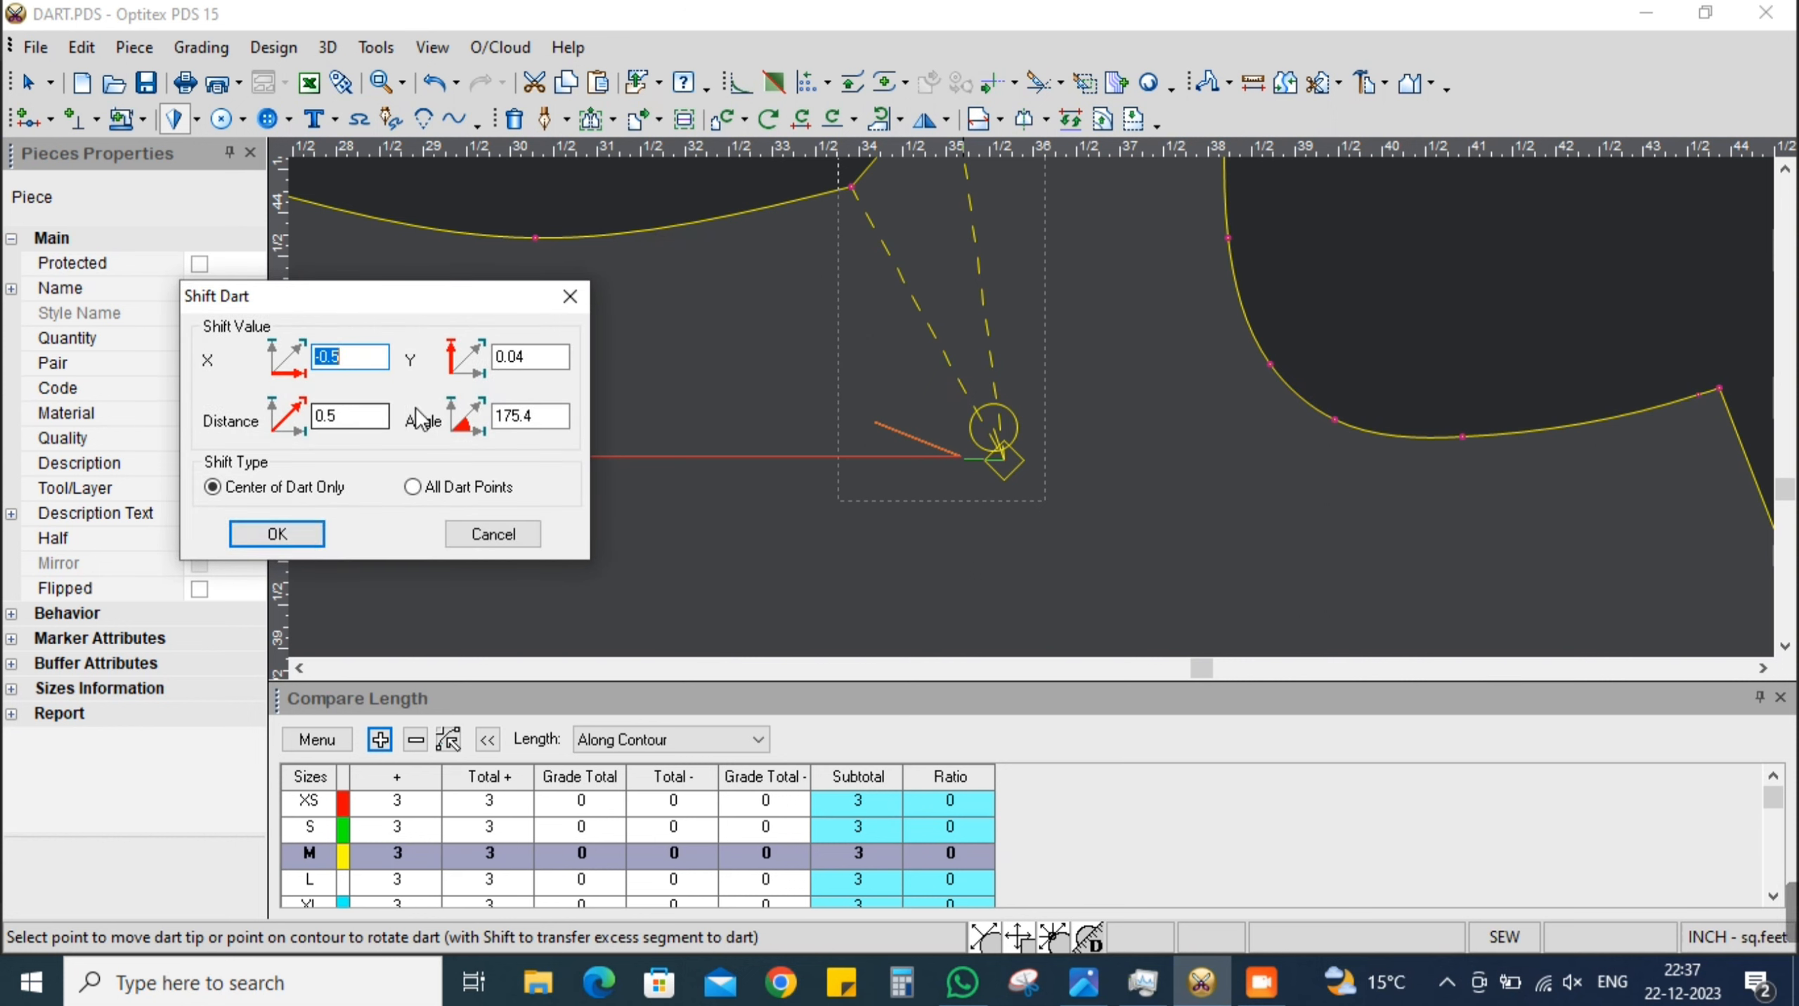
{"action": "type", "text": "-.62"}
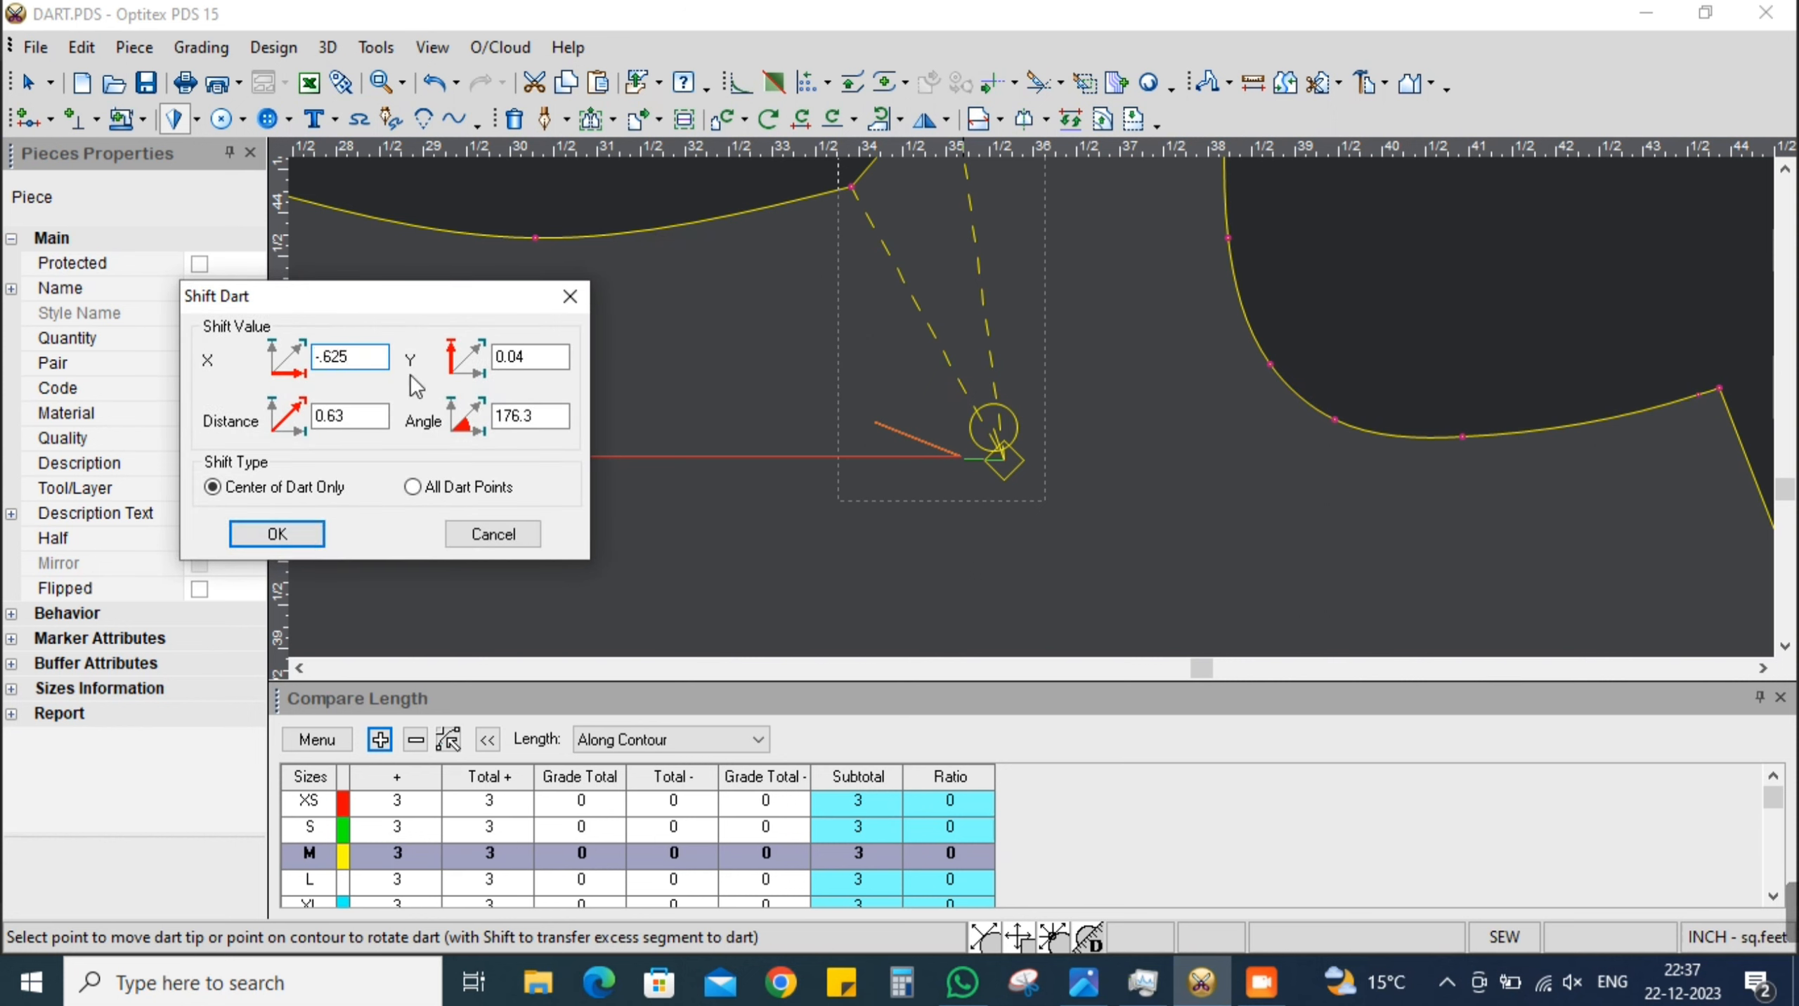
{"action": "double_click", "coordinate": [530, 356]}
{"action": "type", "text": "0"}
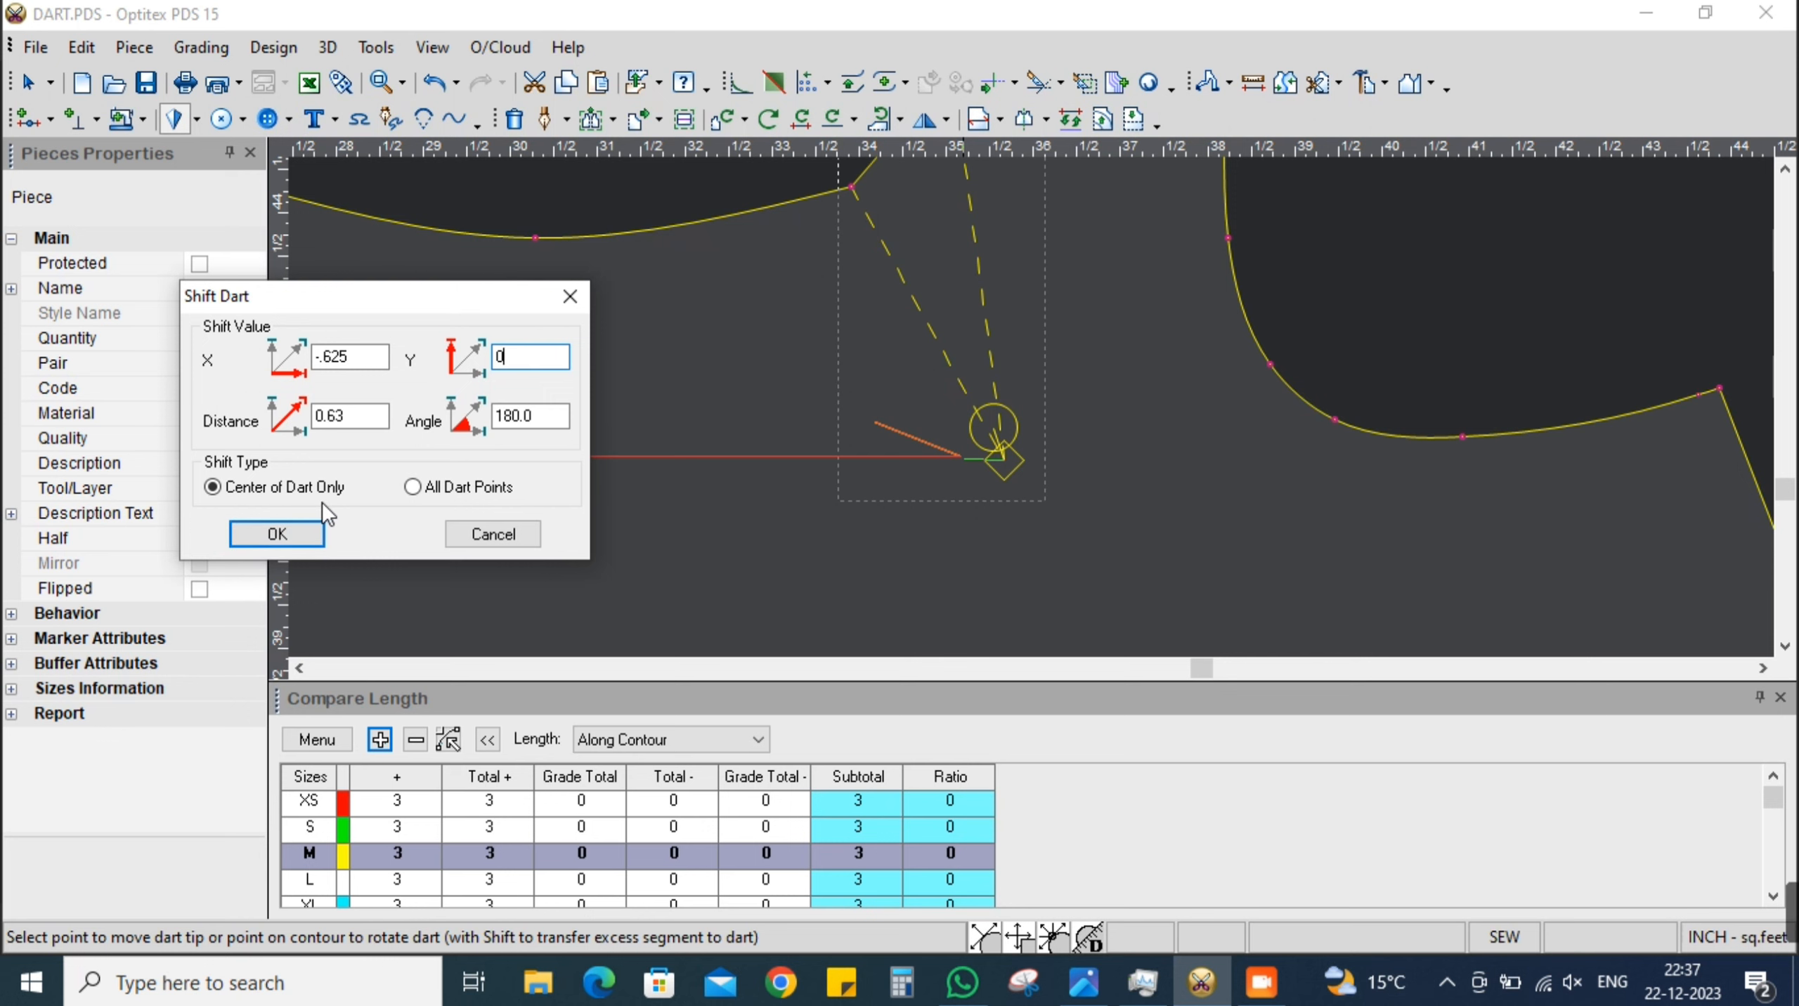
{"action": "left_click", "coordinate": [413, 487]}
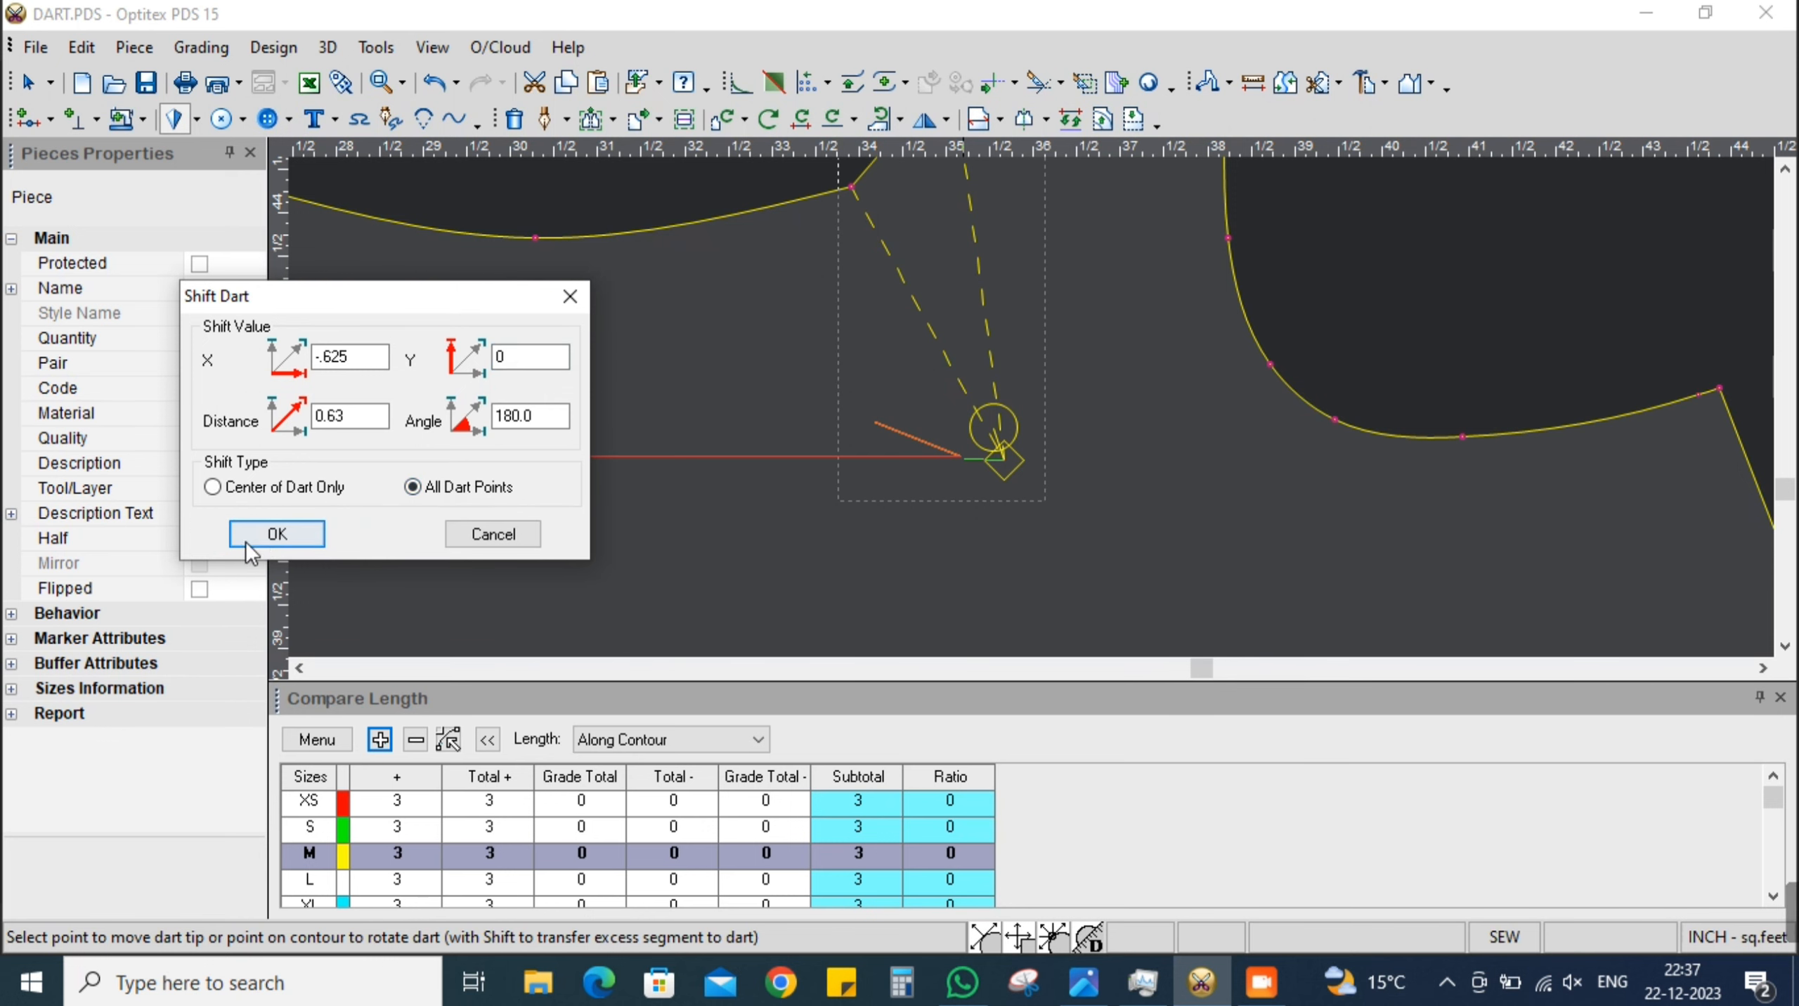
{"action": "left_click", "coordinate": [272, 534]}
{"action": "scroll", "coordinate": [972, 449], "scroll_direction": "down", "scroll_amount": 3}
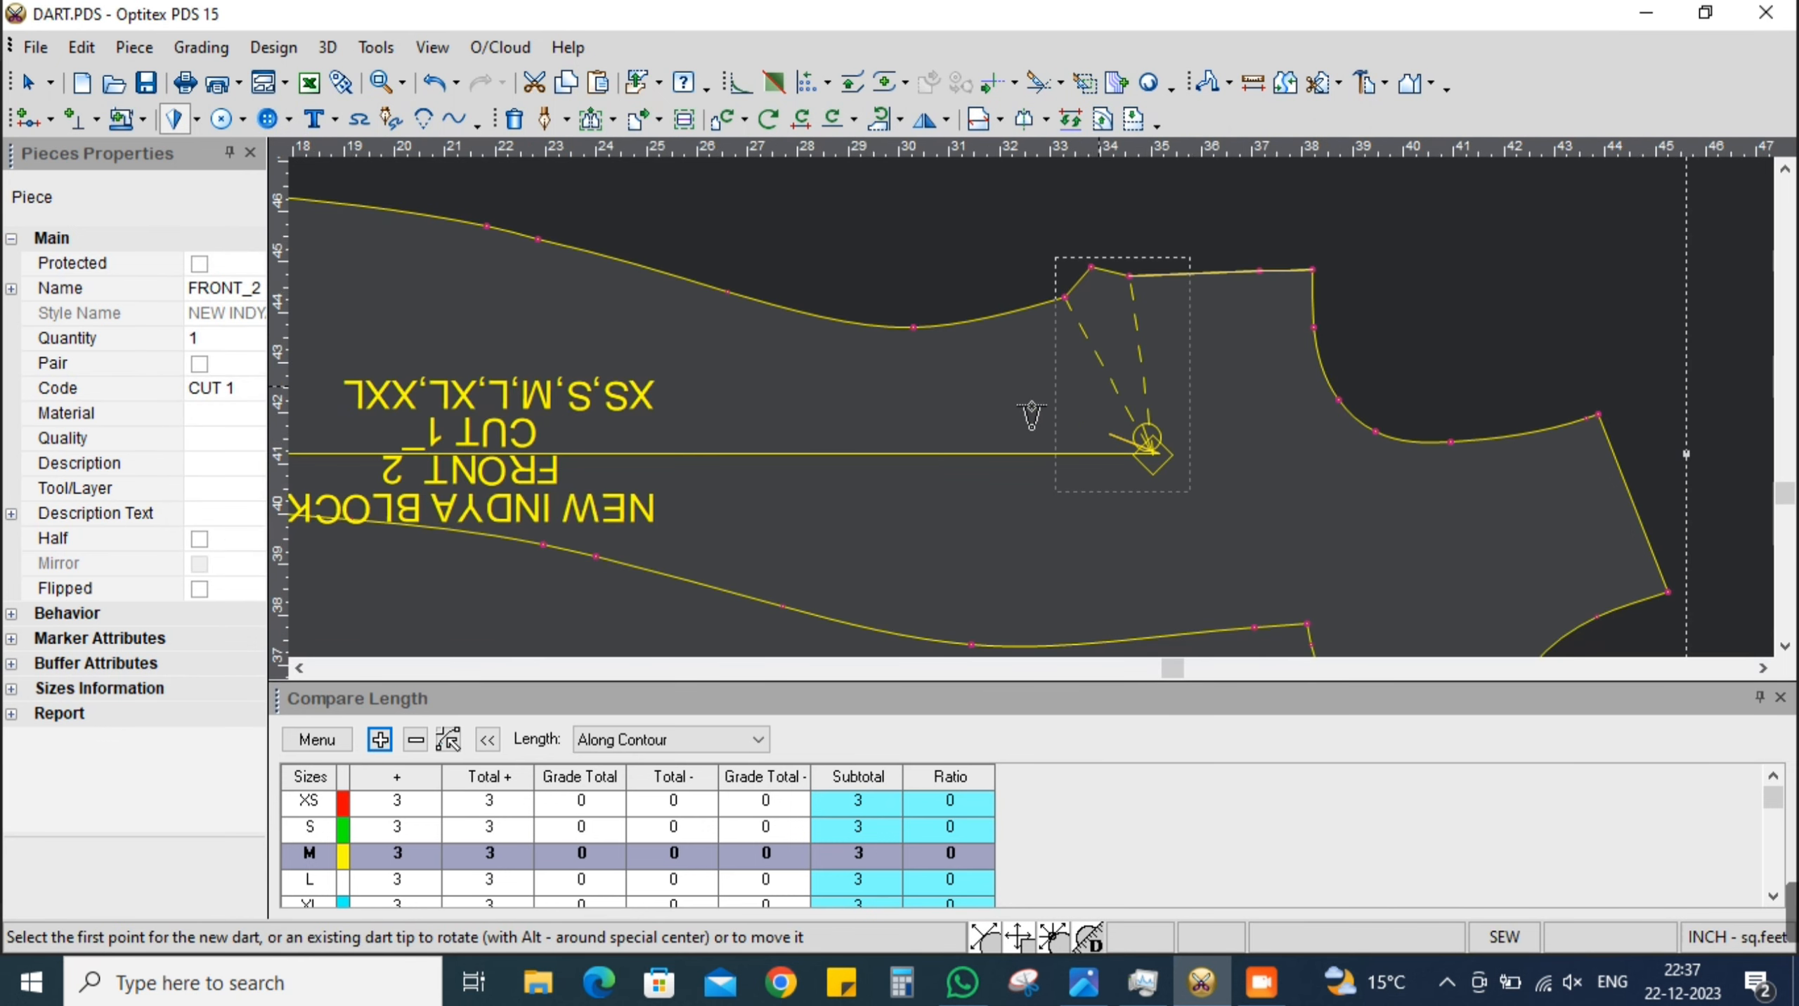
{"action": "scroll", "coordinate": [1031, 408], "scroll_direction": "up", "scroll_amount": 2}
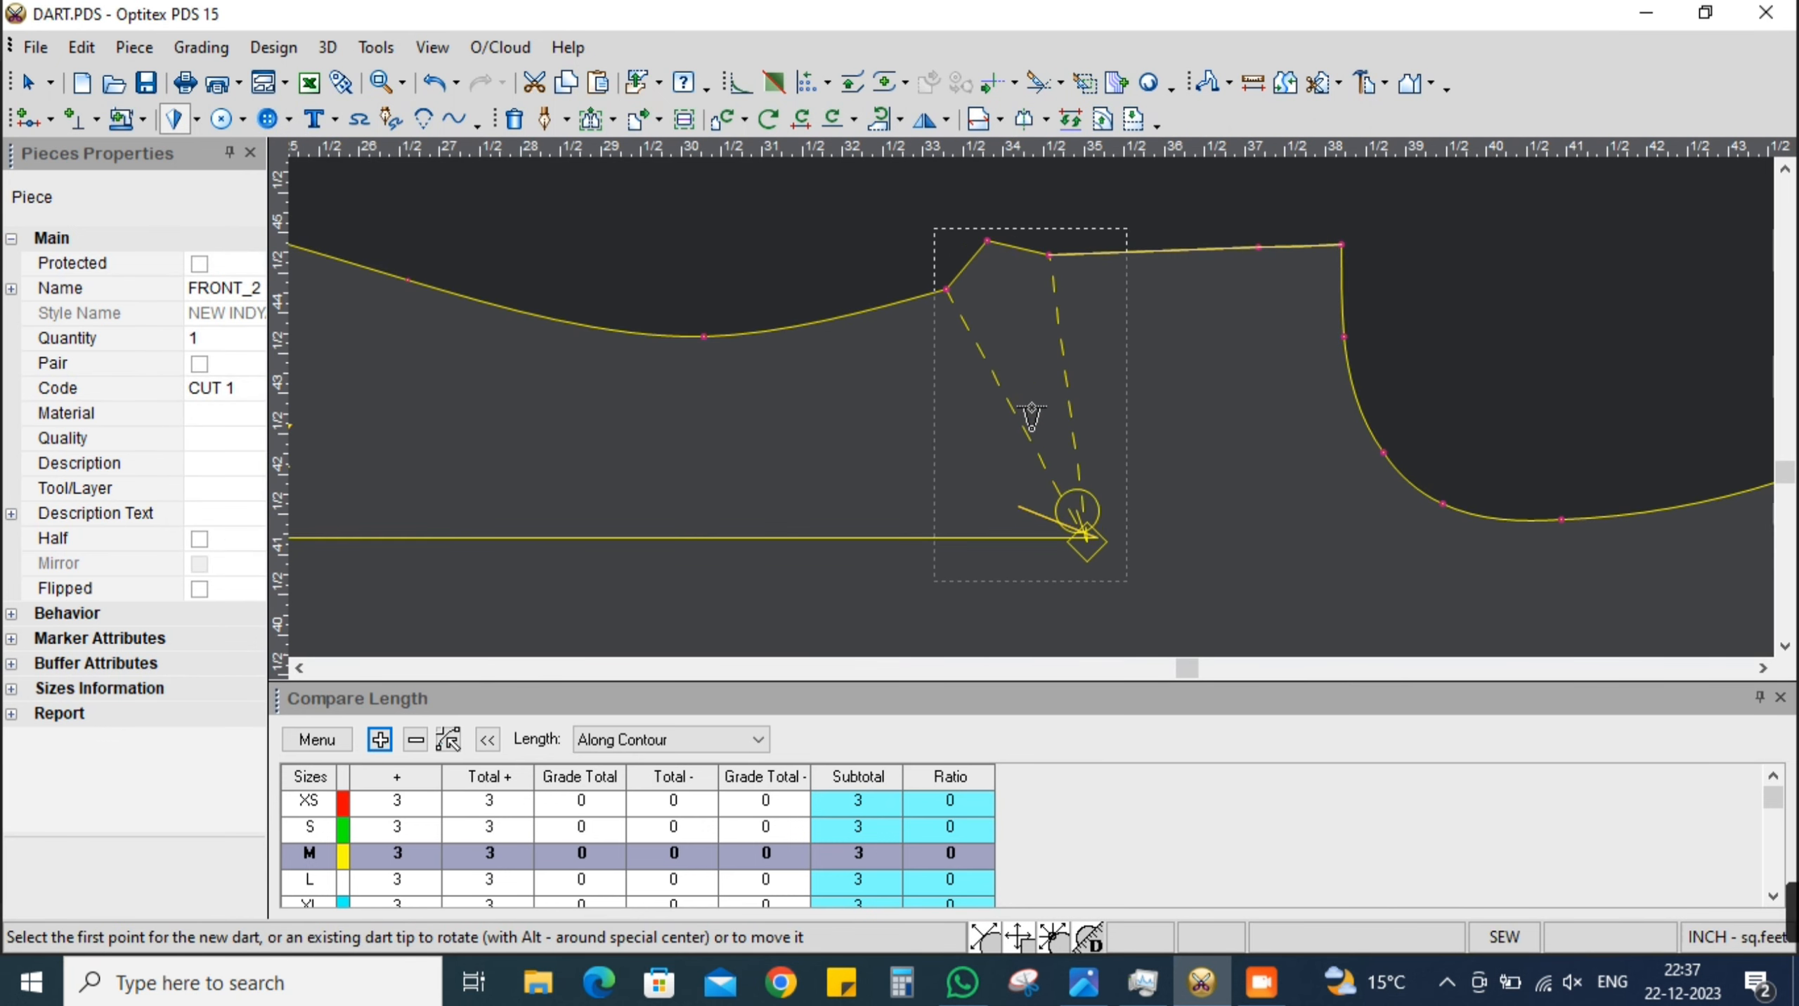
Check the dart's distance in the length comparison and undo the shift of all dart points
{"action": "left_click", "coordinate": [317, 739]}
{"action": "left_click", "coordinate": [371, 615]}
{"action": "scroll", "coordinate": [1030, 416], "scroll_direction": "down", "scroll_amount": 3}
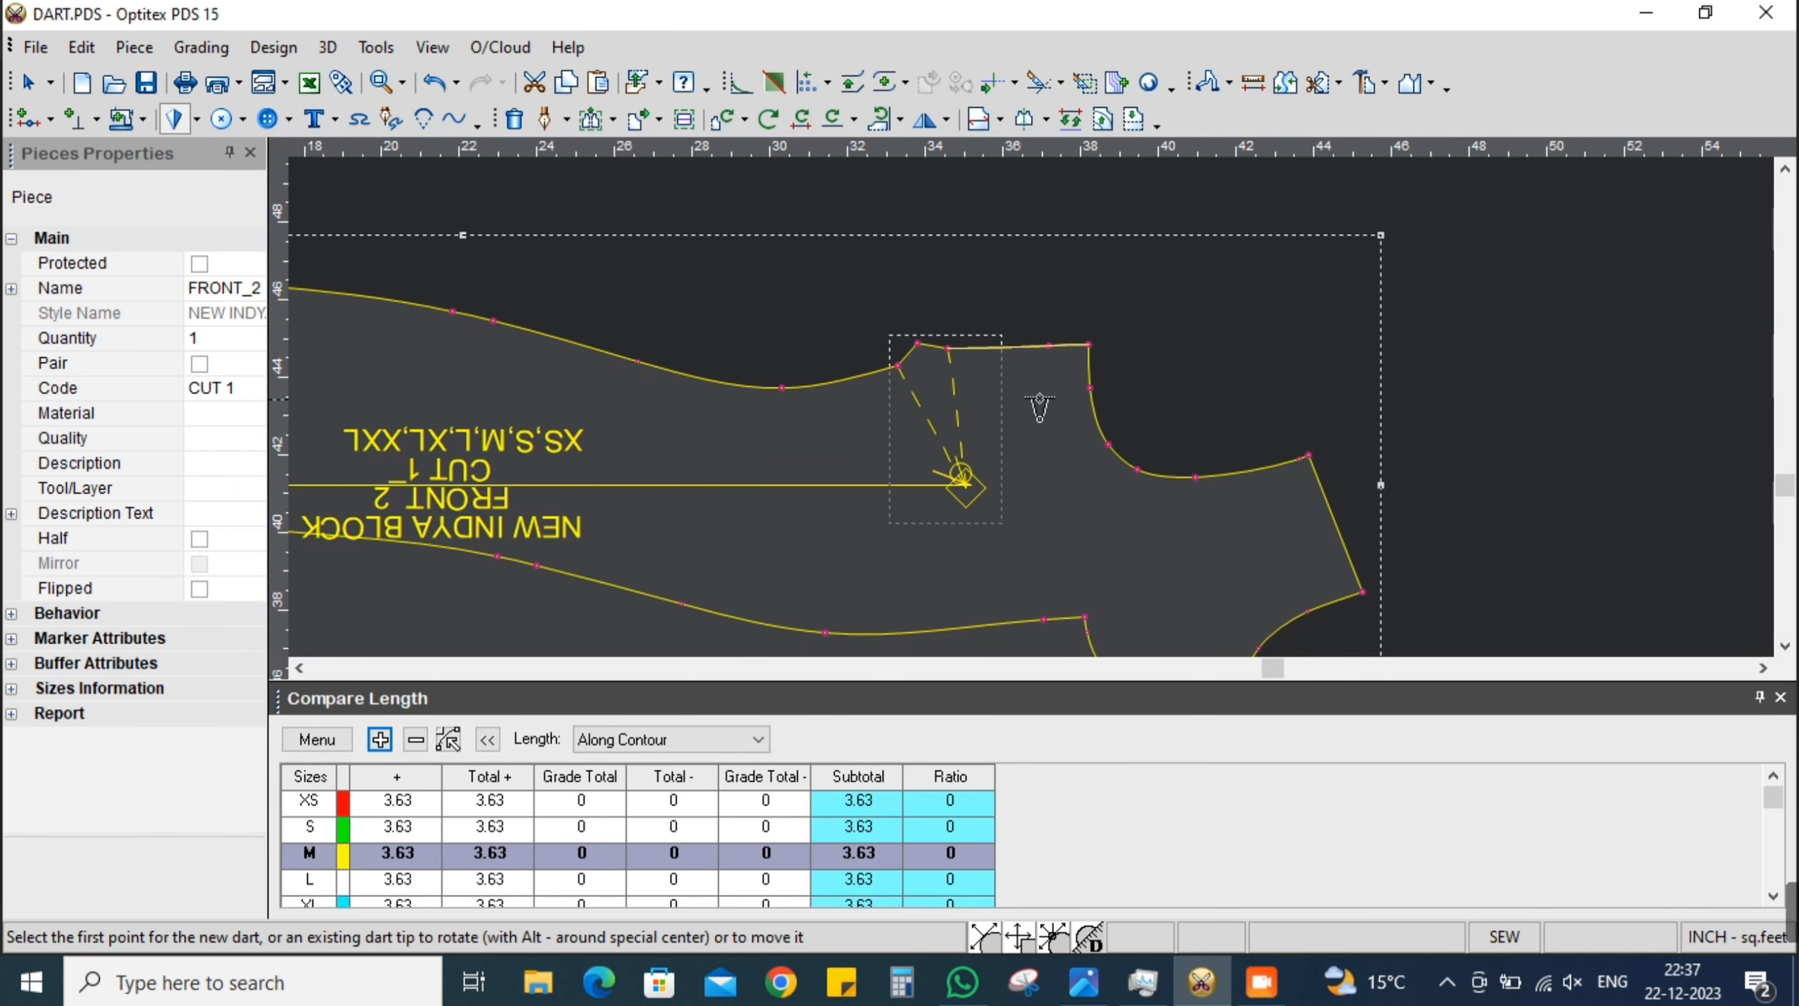
{"action": "left_click", "coordinate": [1115, 341]}
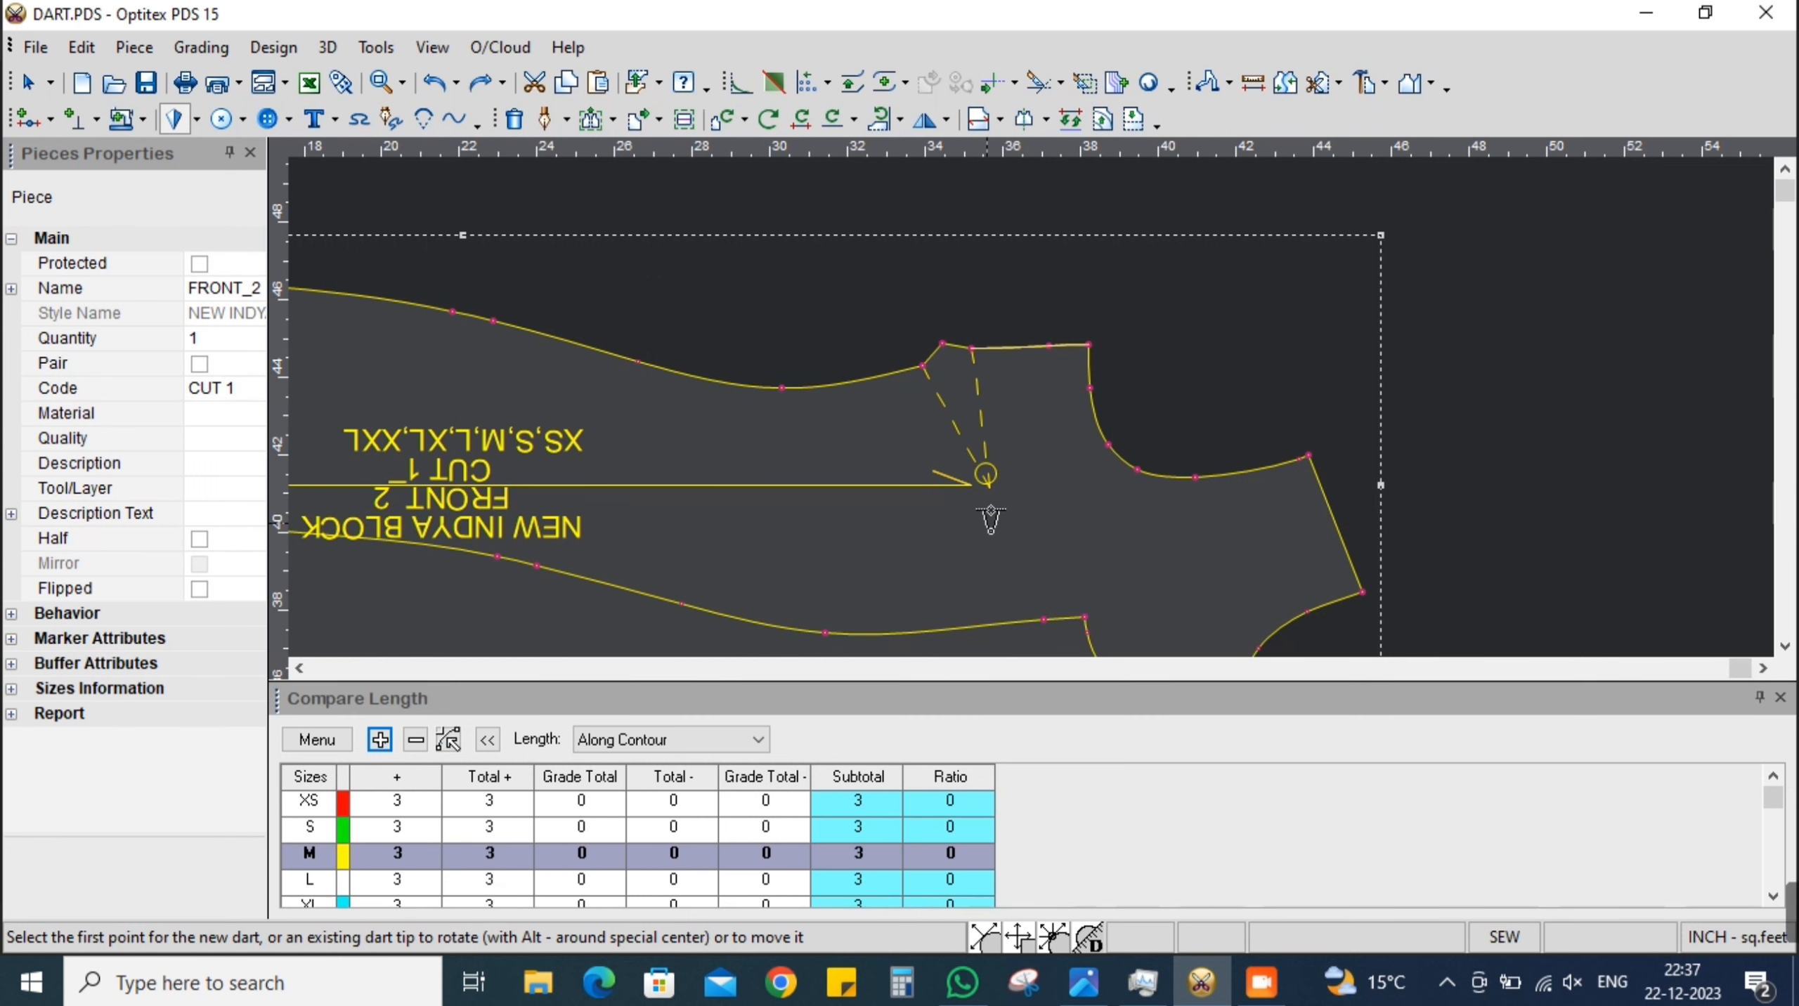
Shift only the center of the front bust dart by X -.625 and Y 0, and update the dart's overlap shape
{"action": "scroll", "coordinate": [988, 490], "scroll_direction": "up", "scroll_amount": 3}
{"action": "left_click", "coordinate": [1029, 401]}
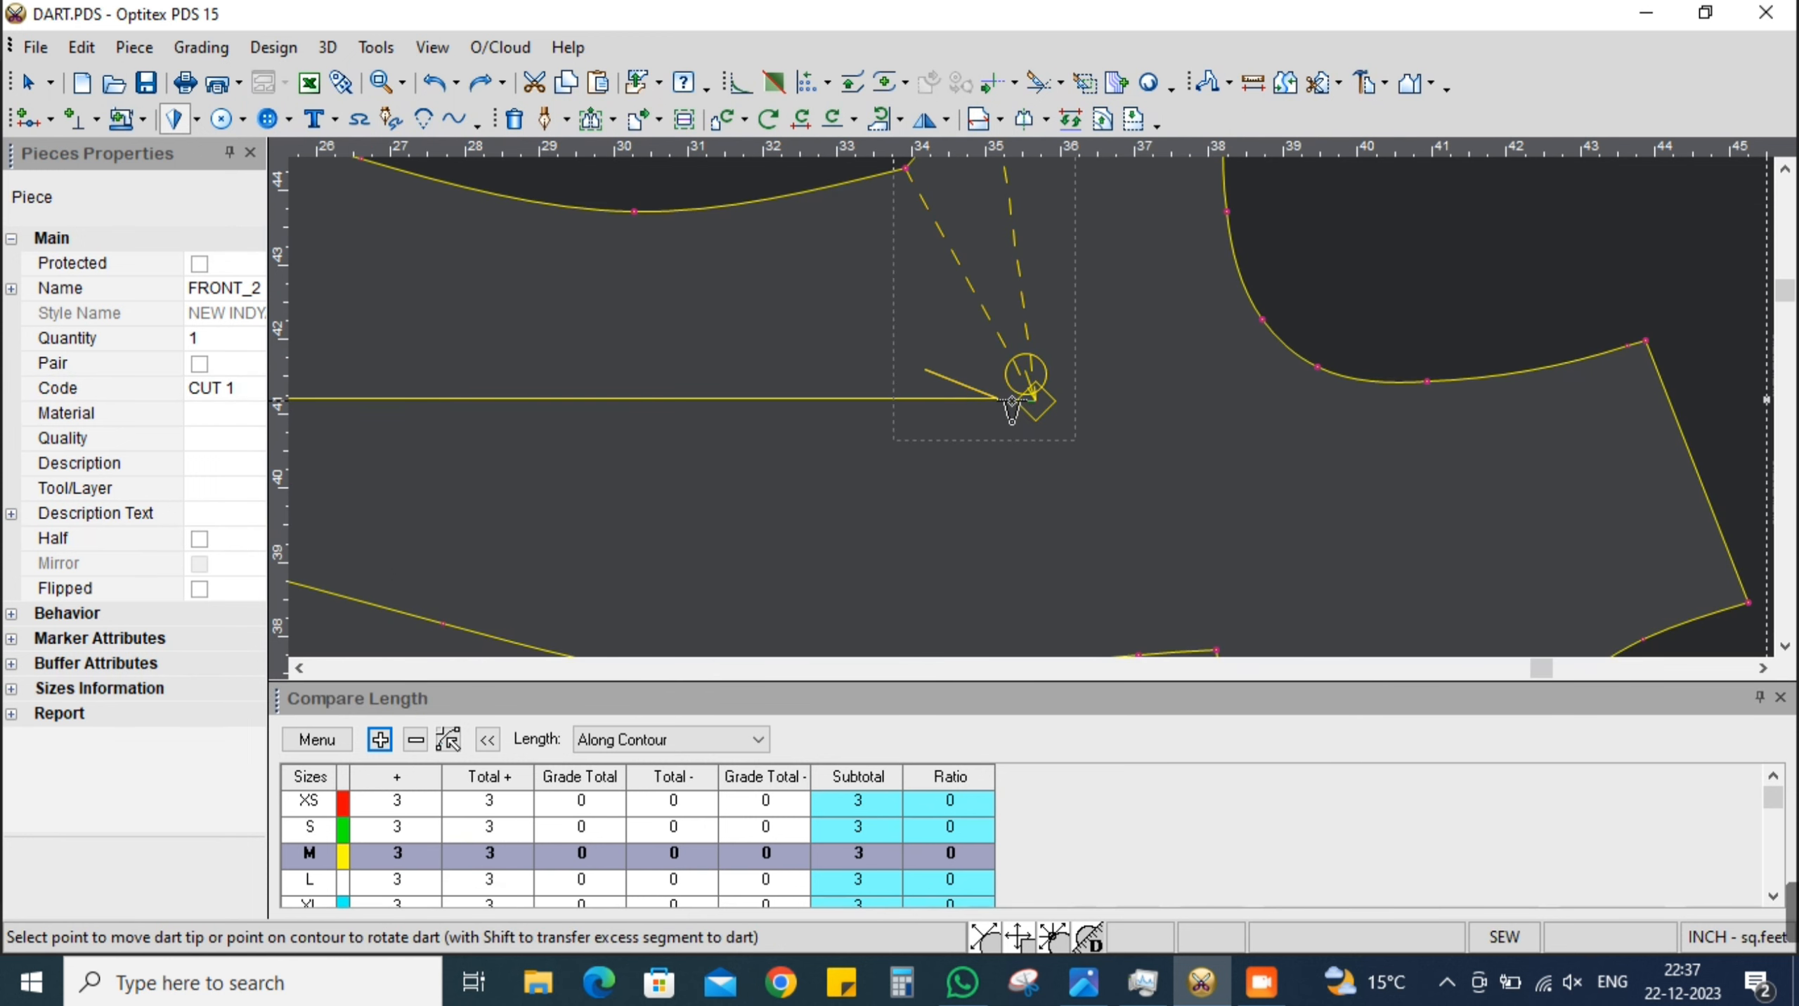
{"action": "left_click", "coordinate": [1013, 403]}
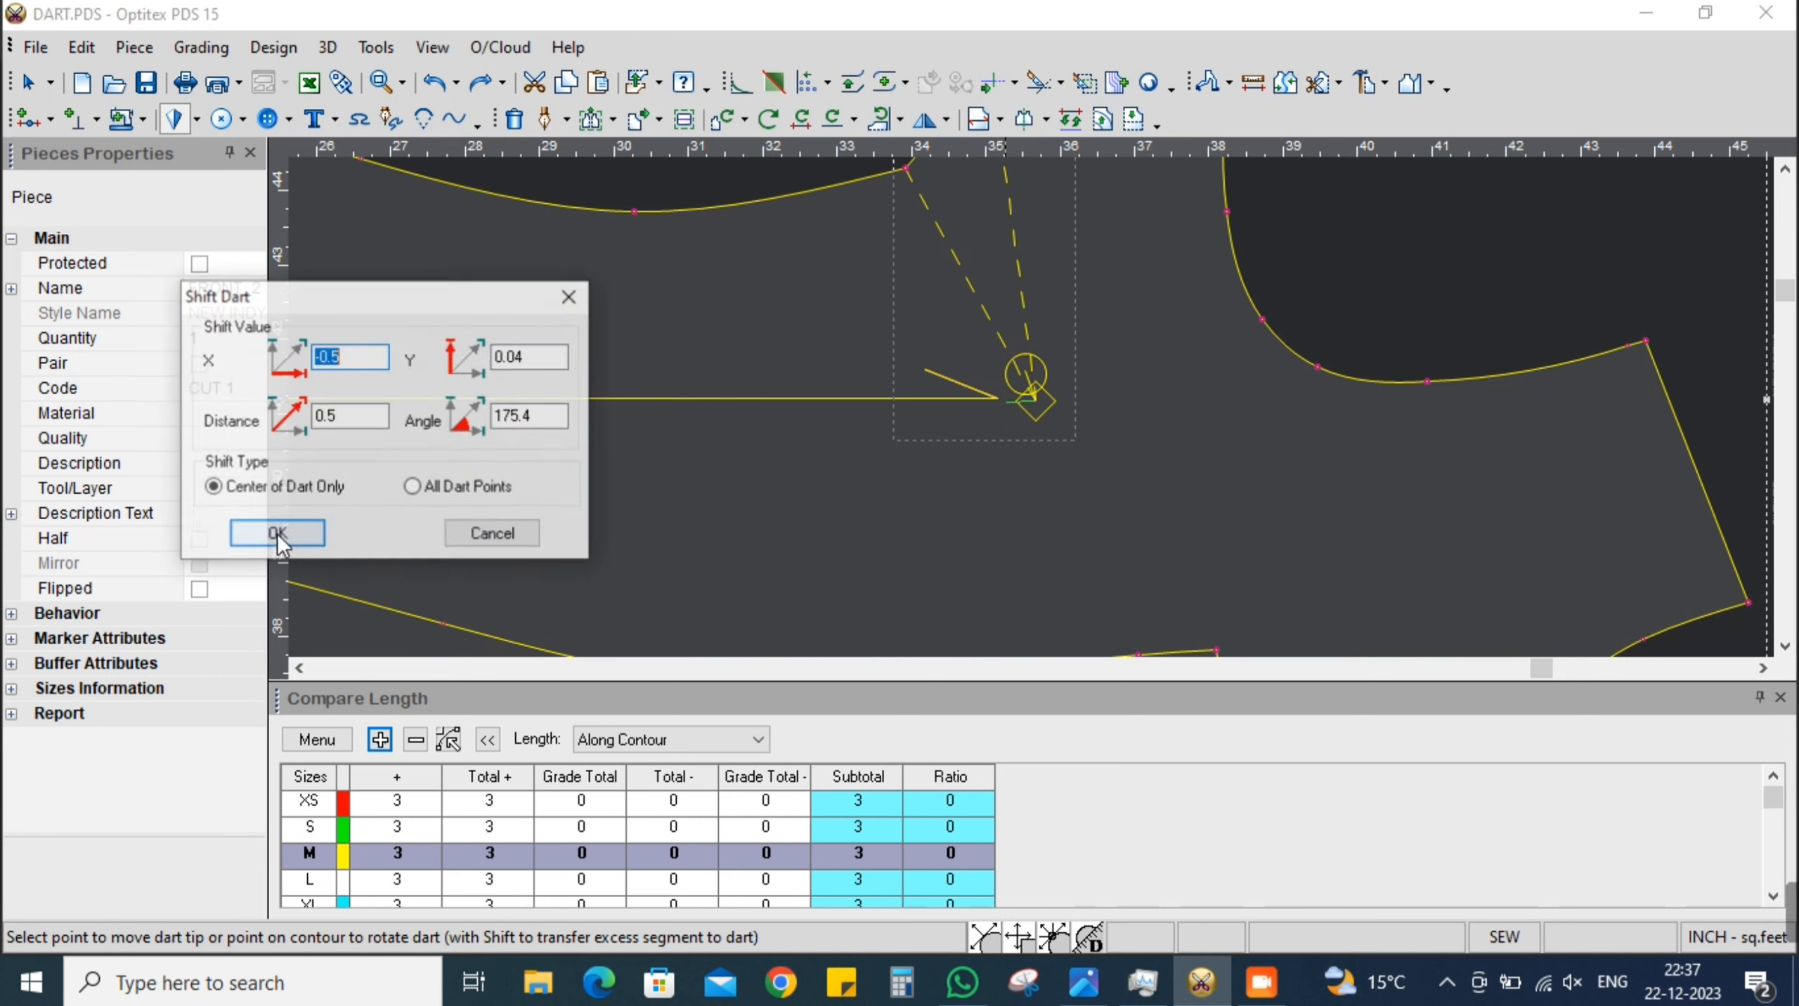
{"action": "type", "text": "-.625"}
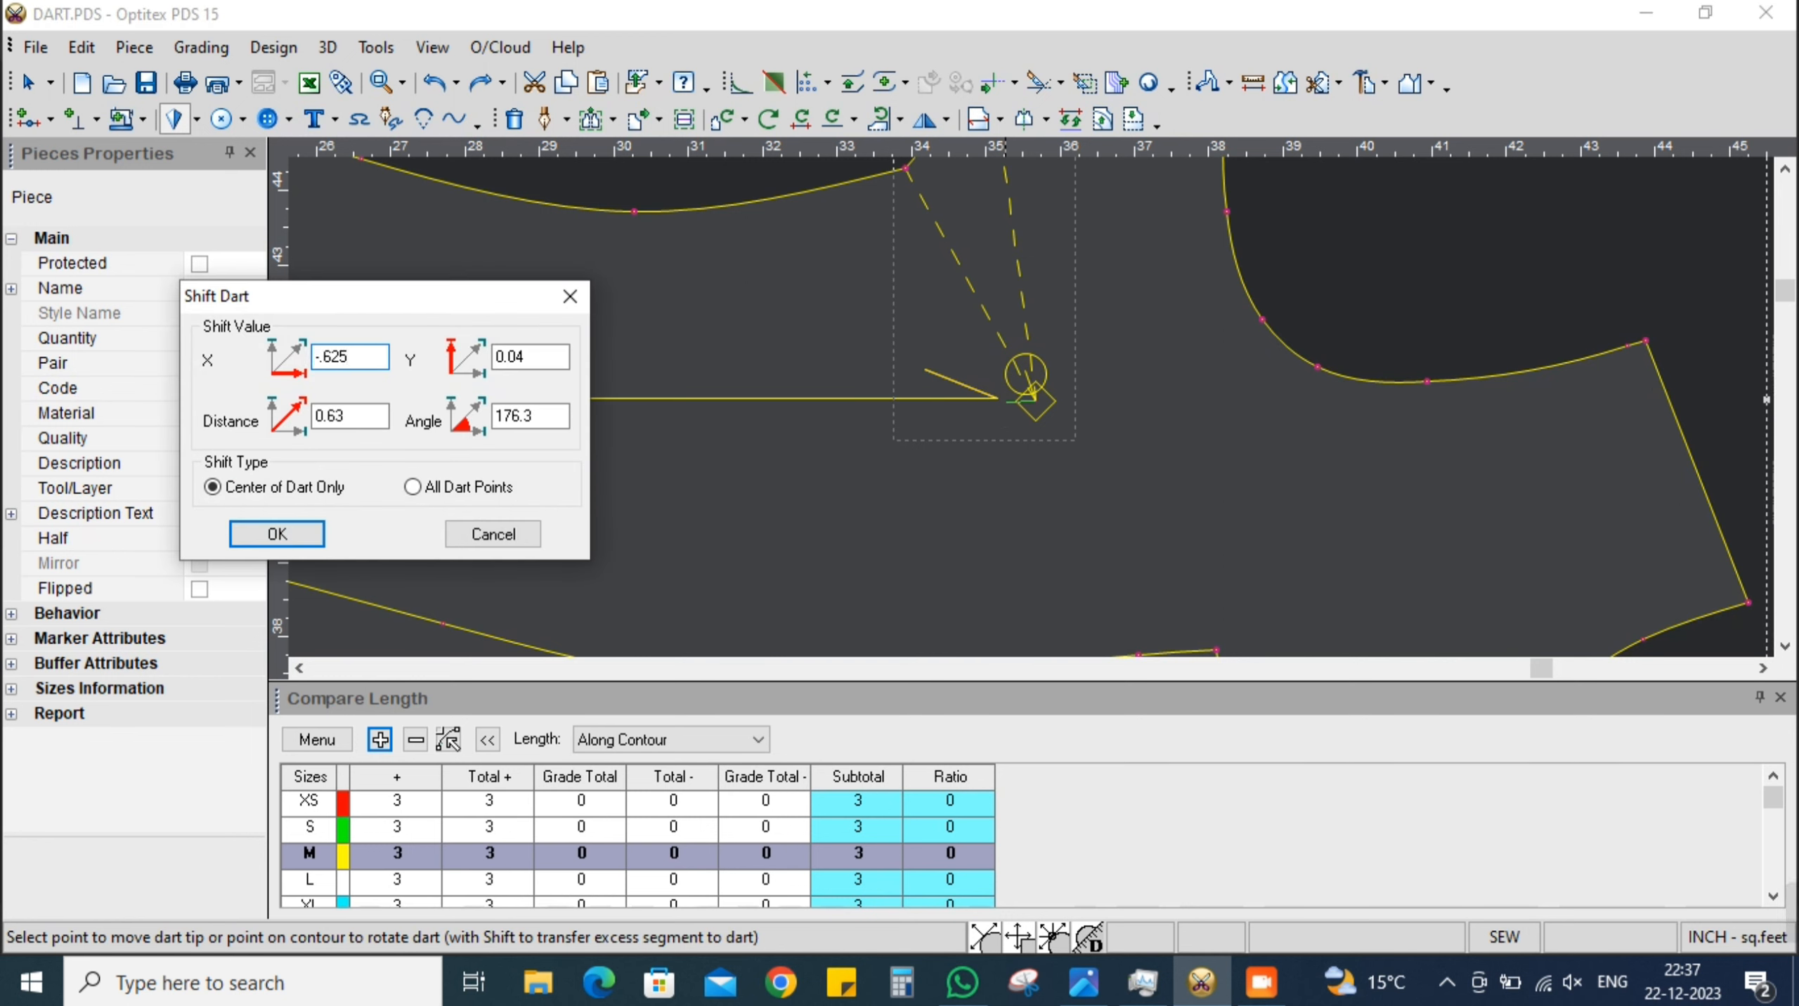
{"action": "key", "text": "Tab"}
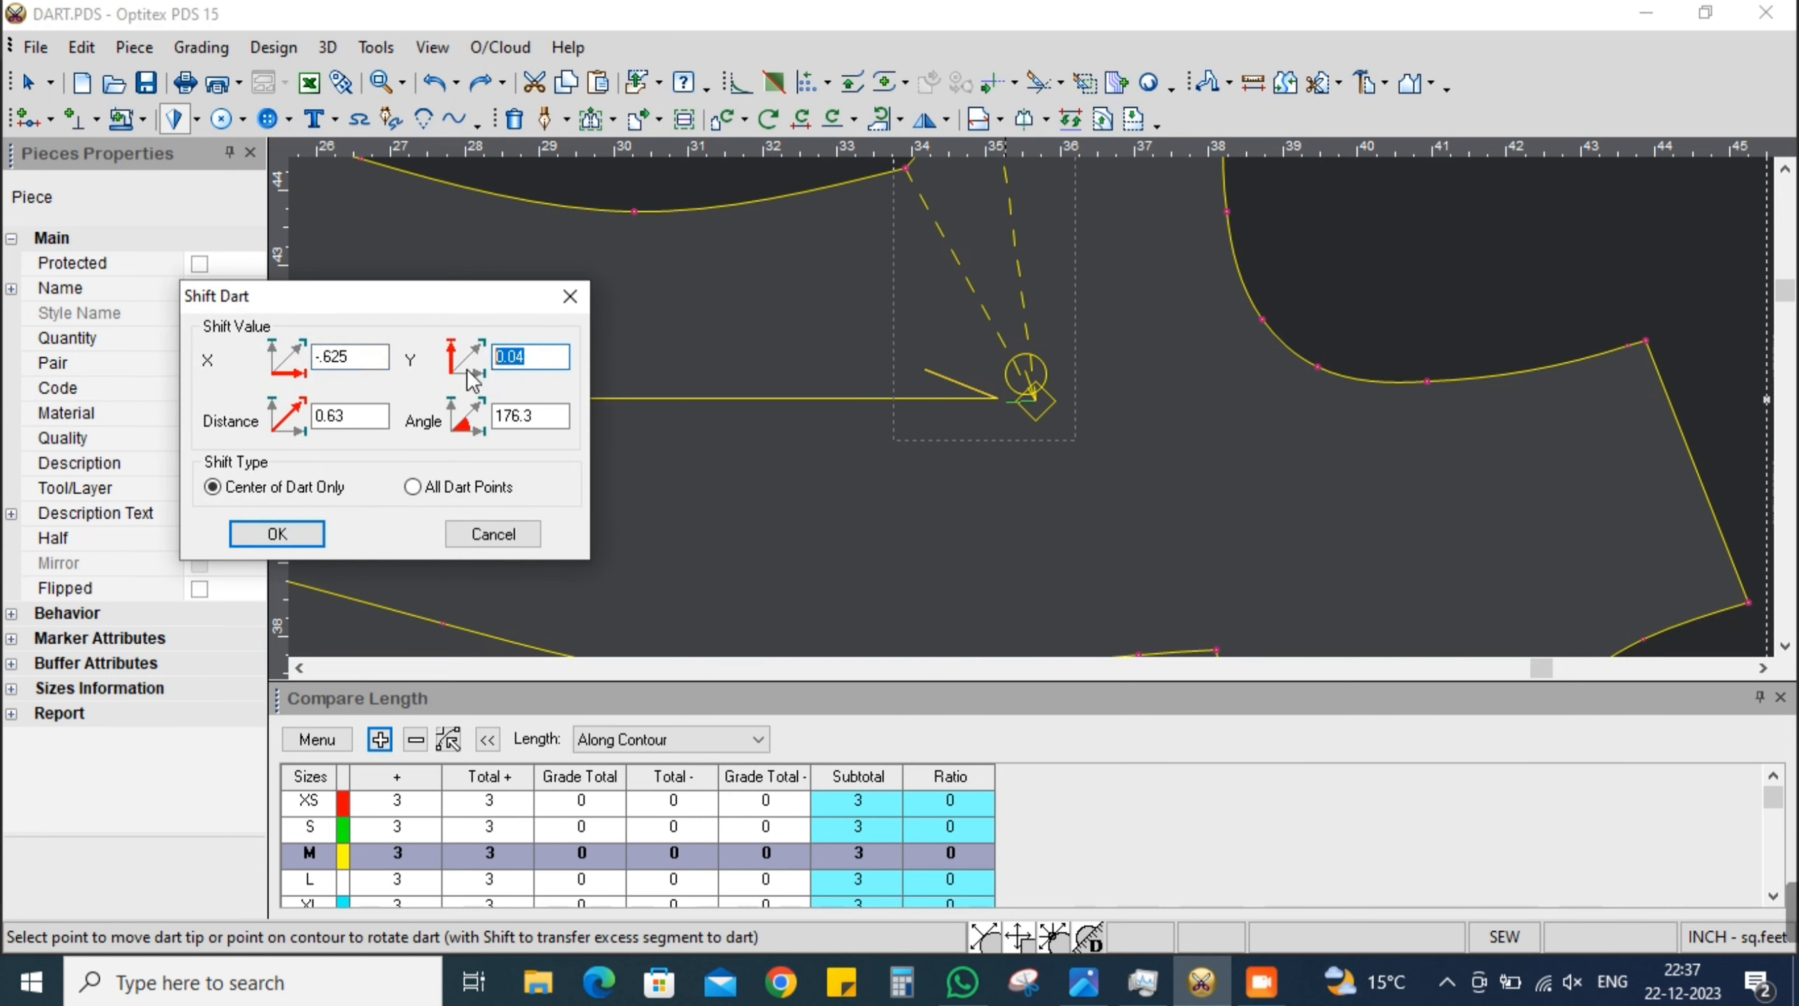
{"action": "type", "text": "0"}
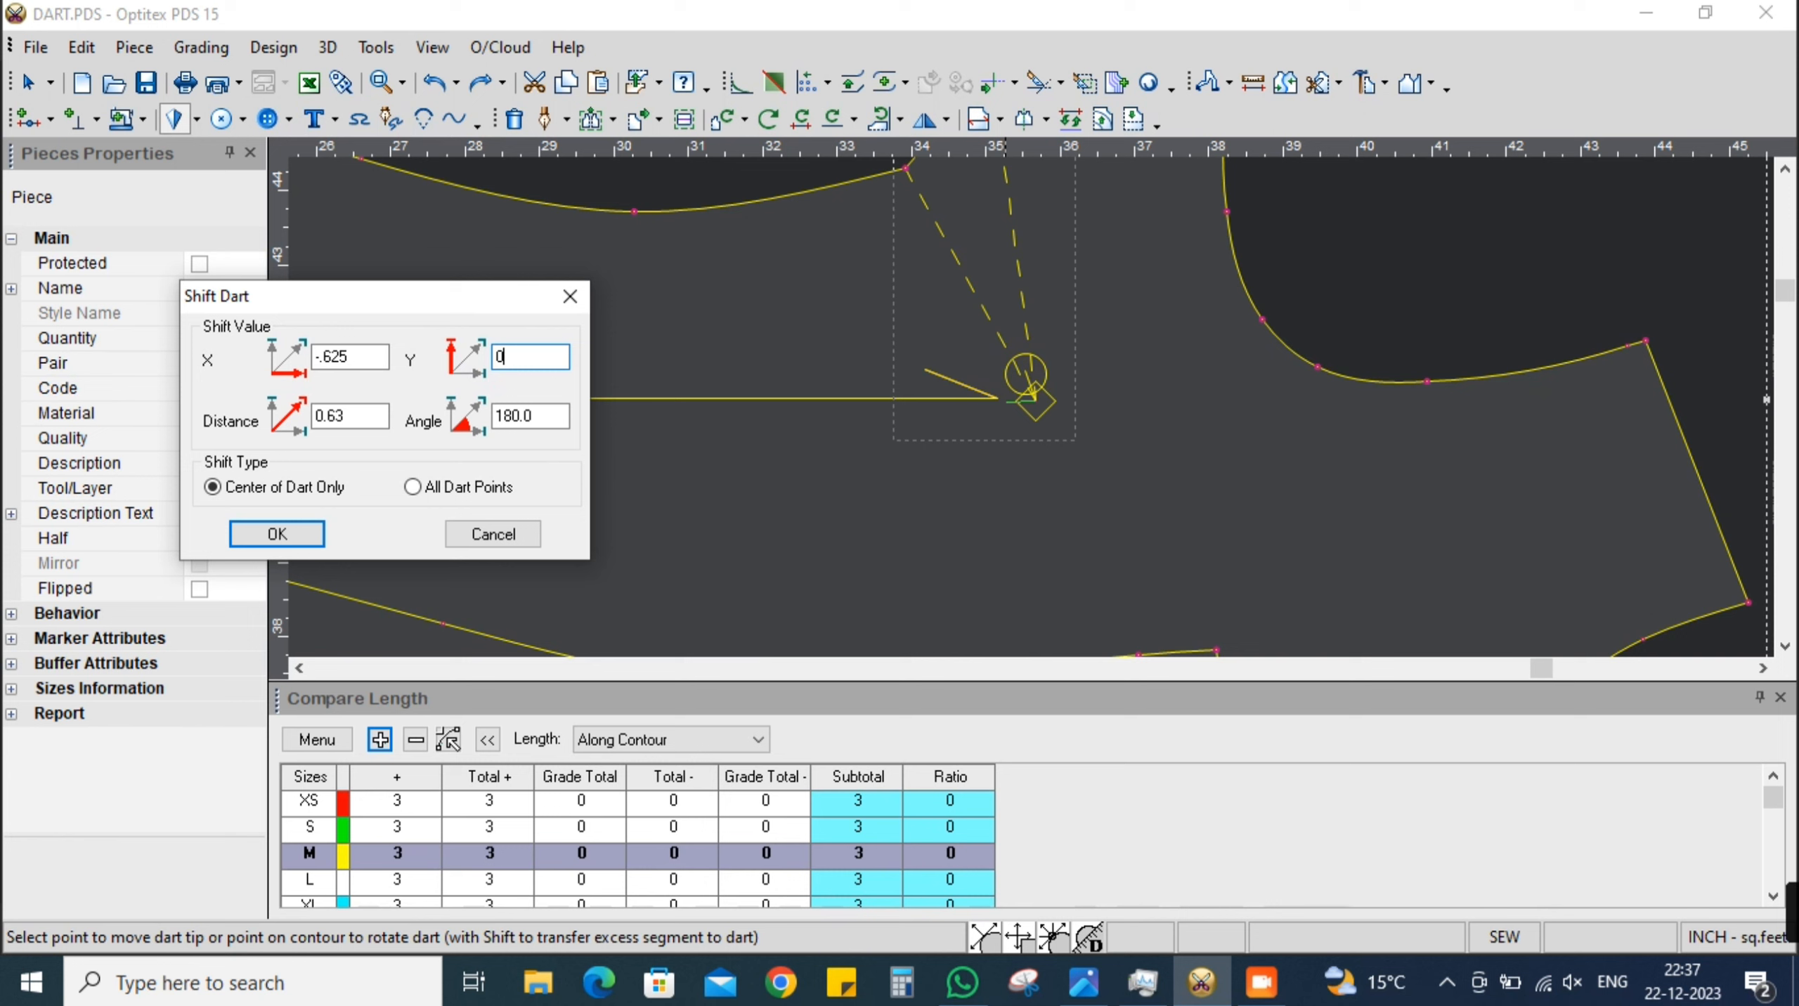
{"action": "left_click", "coordinate": [276, 534]}
{"action": "scroll", "coordinate": [770, 449], "scroll_direction": "down", "scroll_amount": 6}
{"action": "scroll", "coordinate": [1031, 408], "scroll_direction": "up", "scroll_amount": 2}
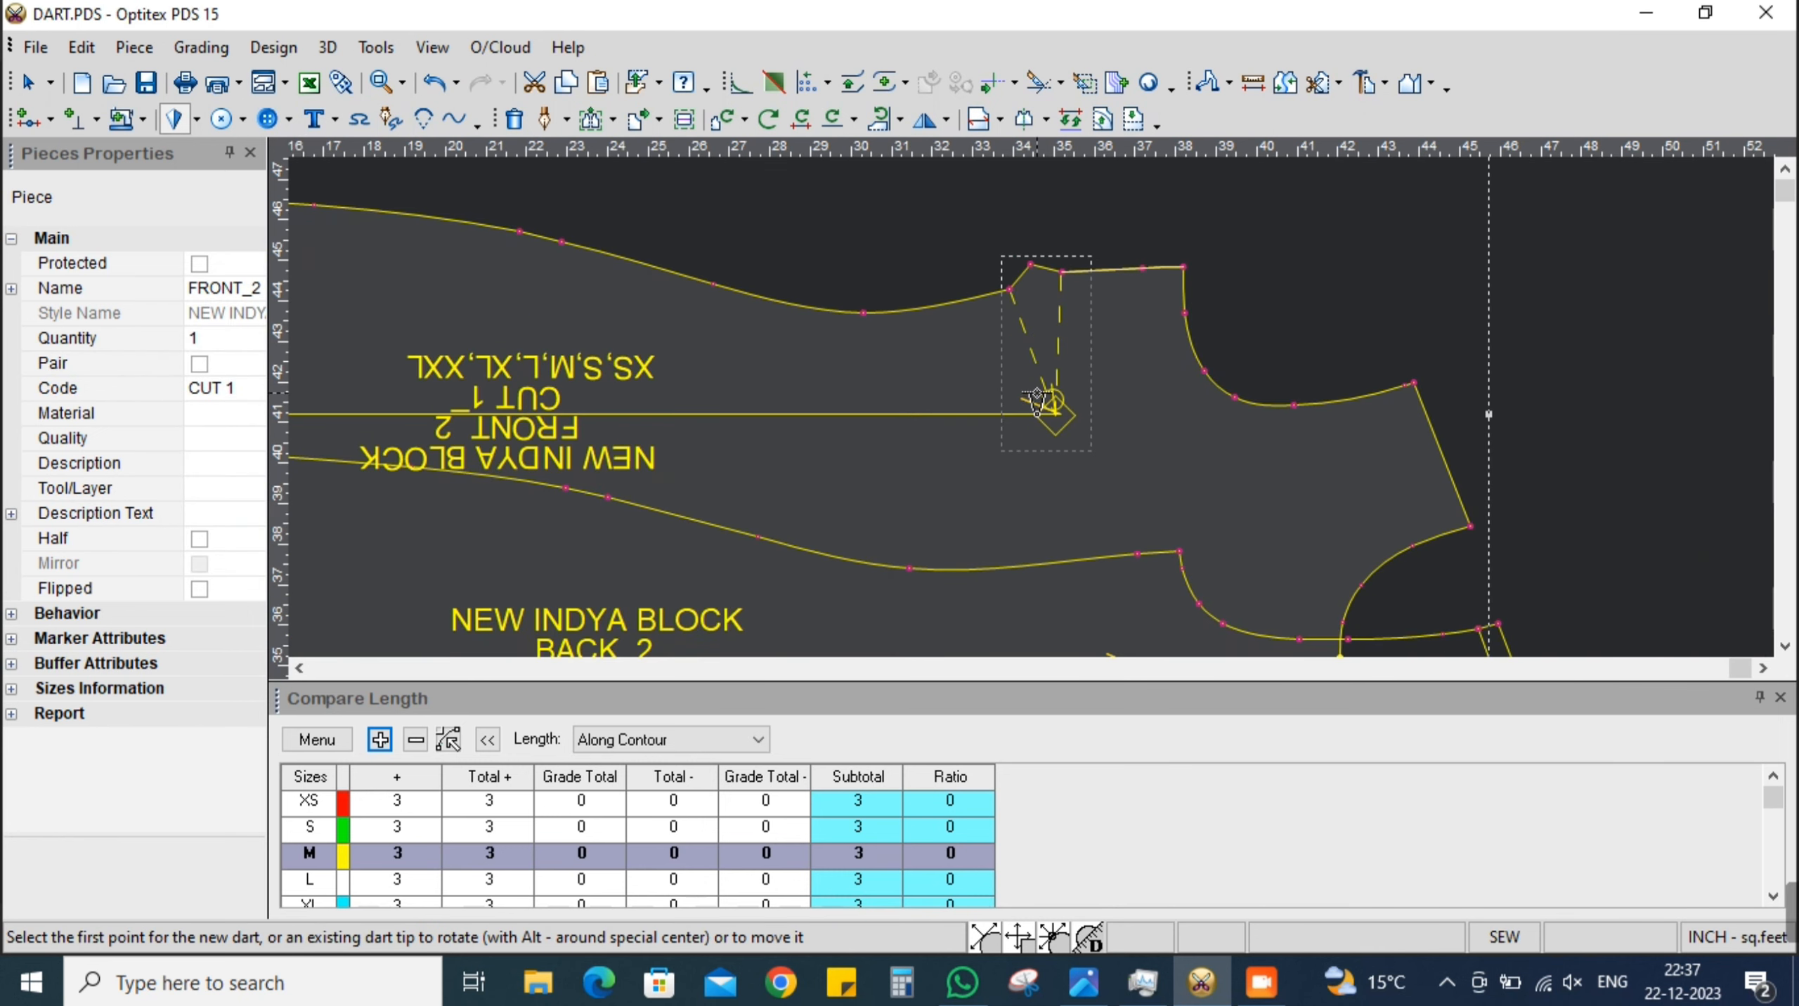
{"action": "scroll", "coordinate": [1036, 390], "scroll_direction": "up", "scroll_amount": 2}
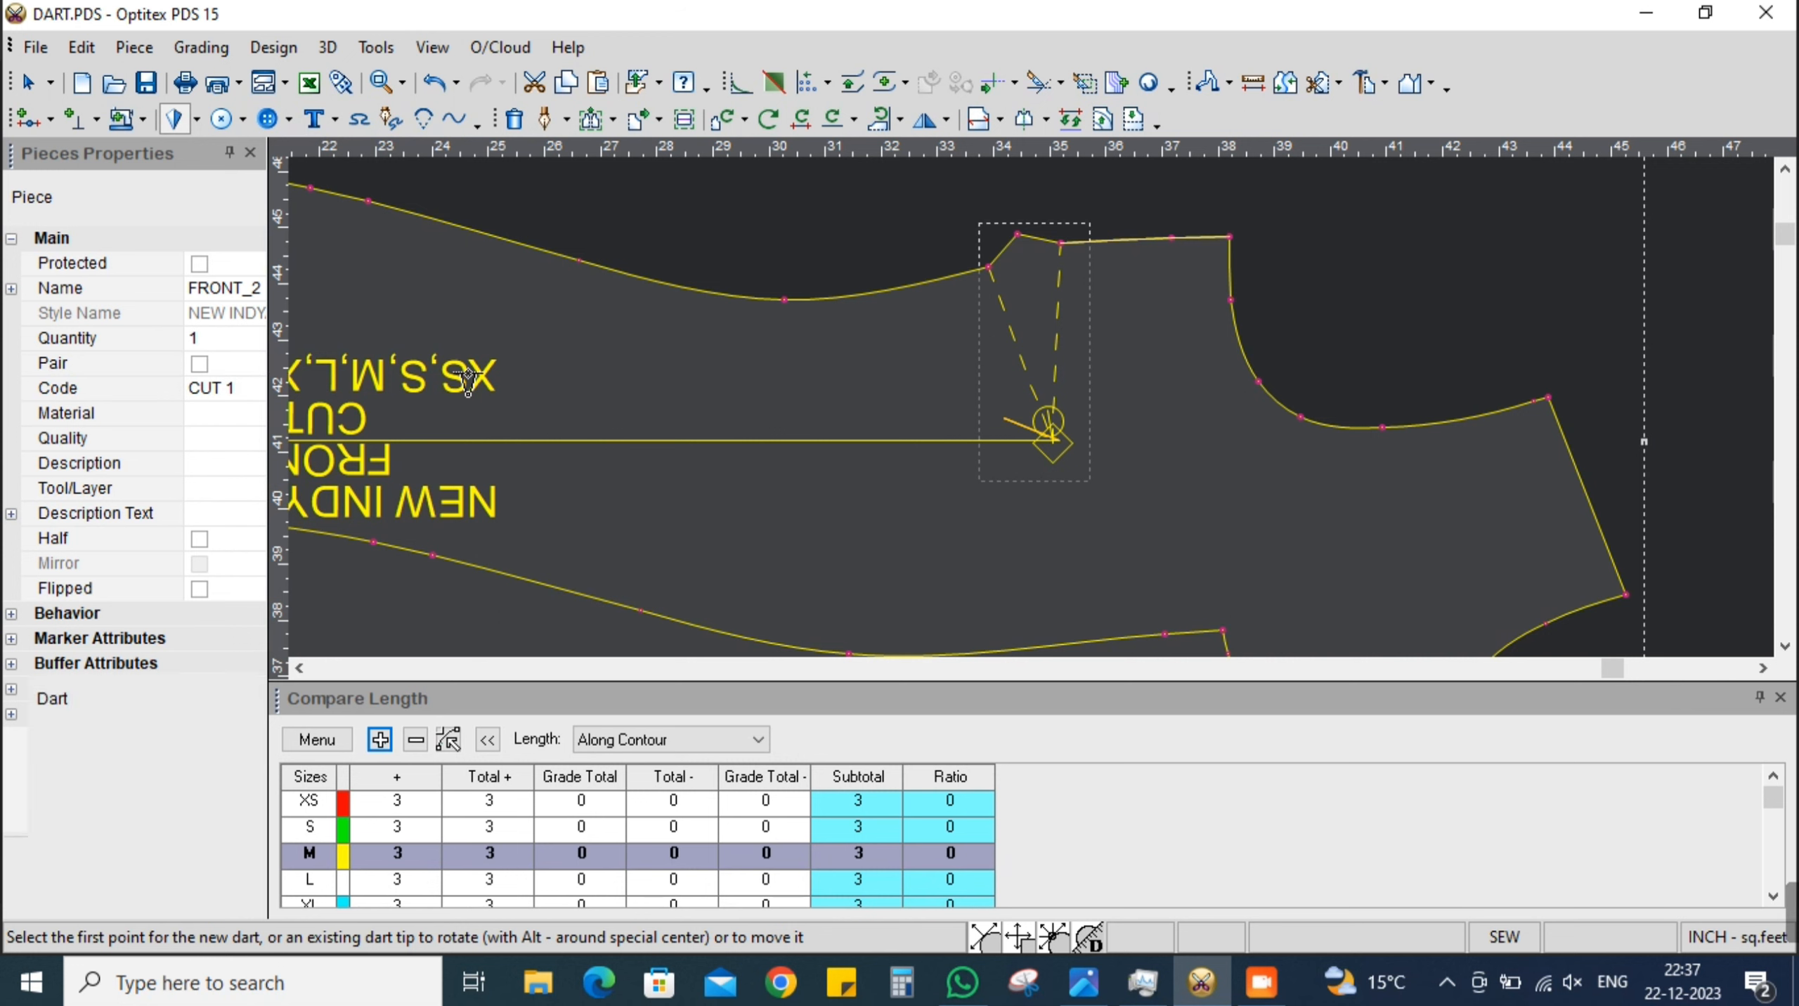
{"action": "left_click", "coordinate": [226, 340]}
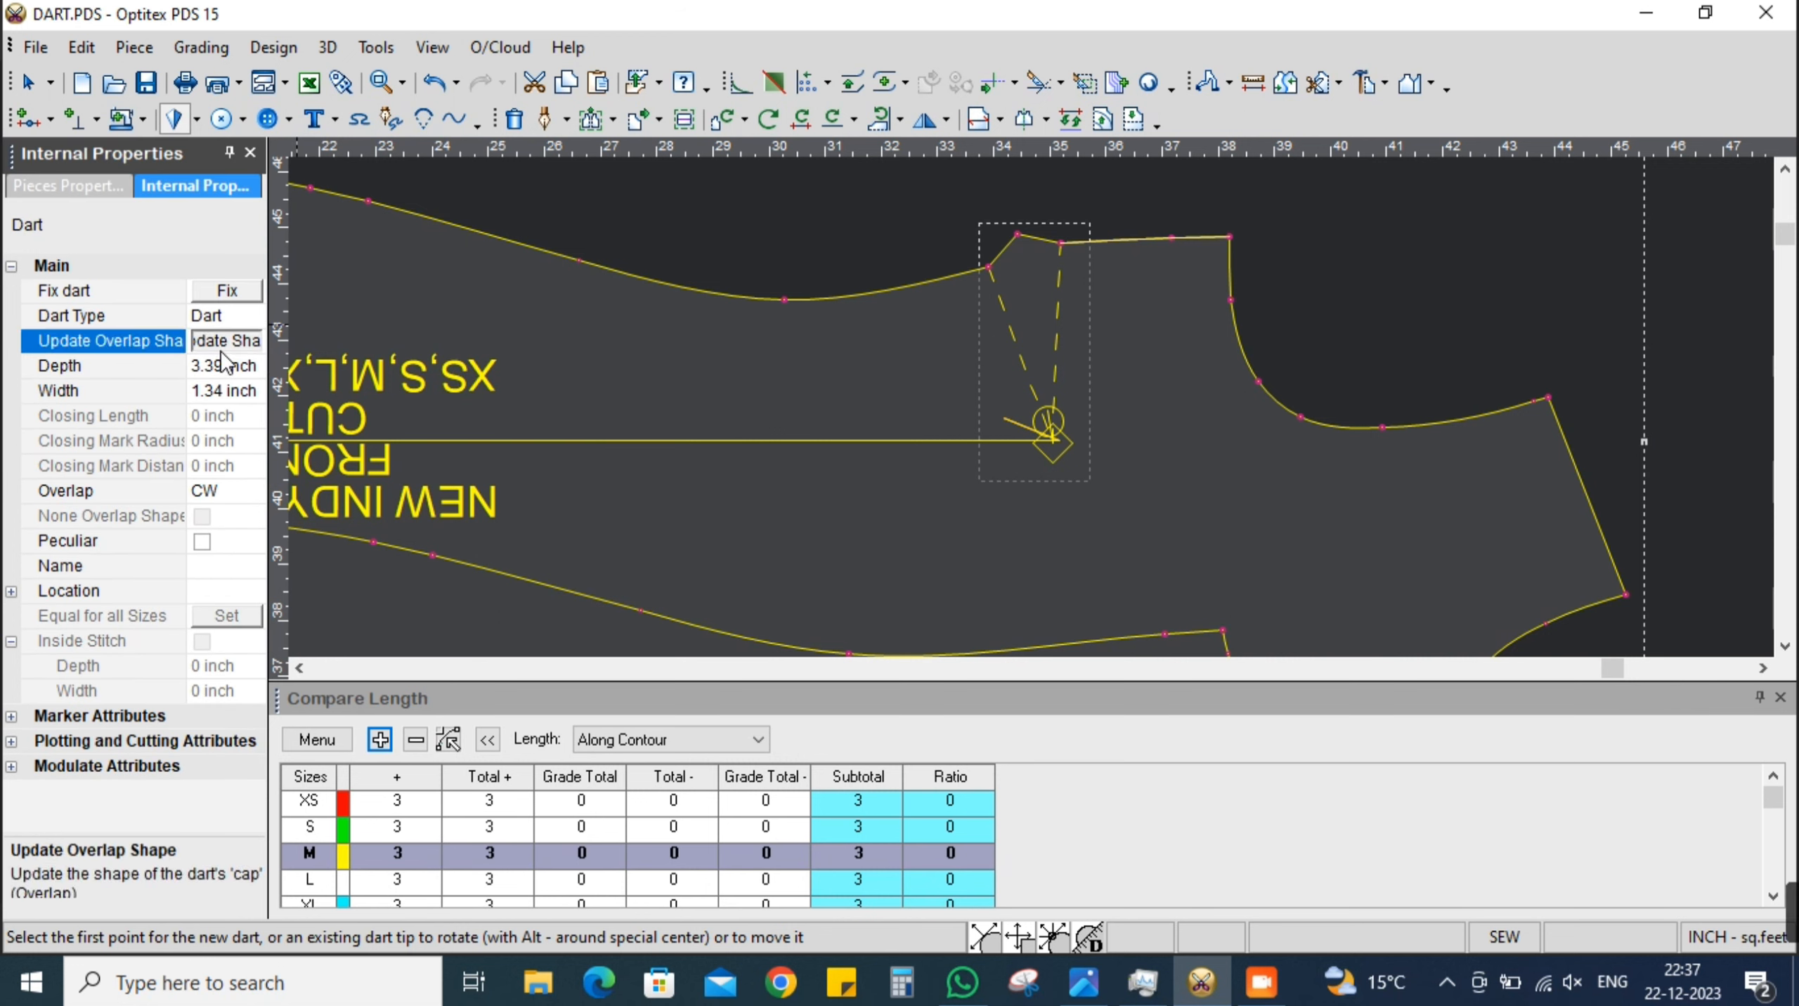
Try to fix the front bust dart by making the second edge shorter, and undo that fix
{"action": "left_click", "coordinate": [227, 292]}
{"action": "left_click", "coordinate": [239, 296]}
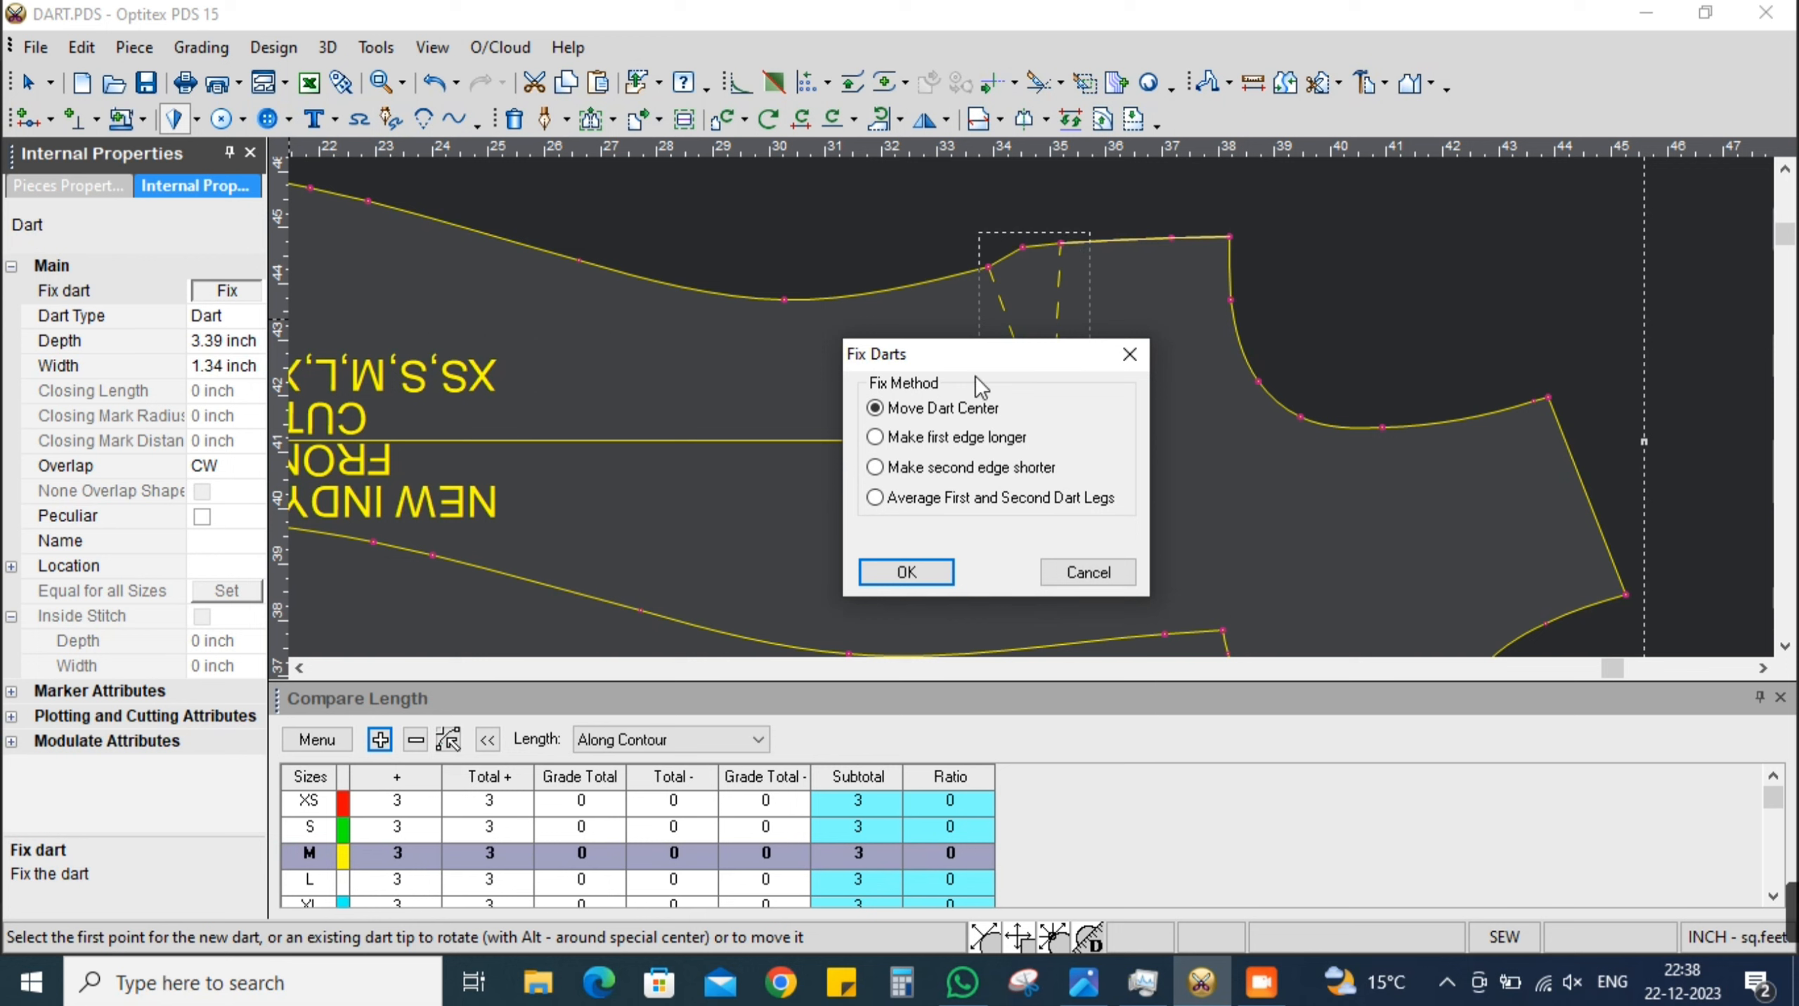
{"action": "left_click", "coordinate": [918, 469]}
{"action": "left_click", "coordinate": [907, 573]}
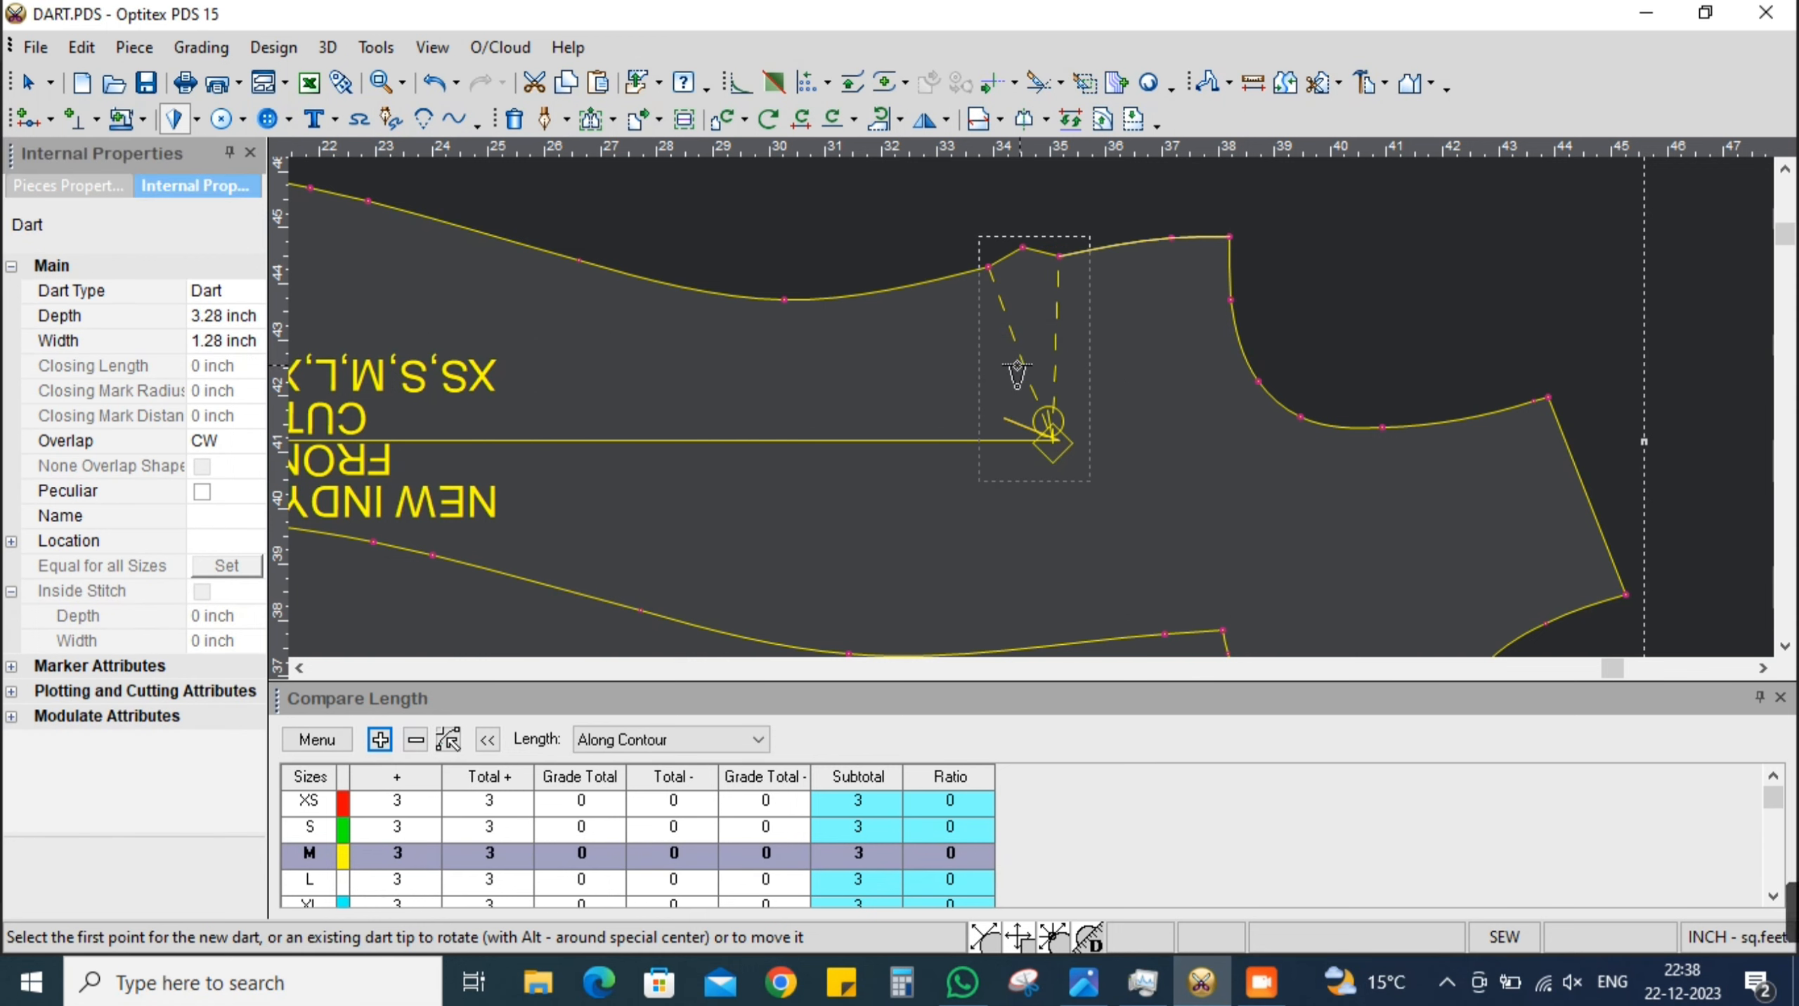
{"action": "key", "text": "ctrl+z"}
{"action": "right_click", "coordinate": [1393, 241]}
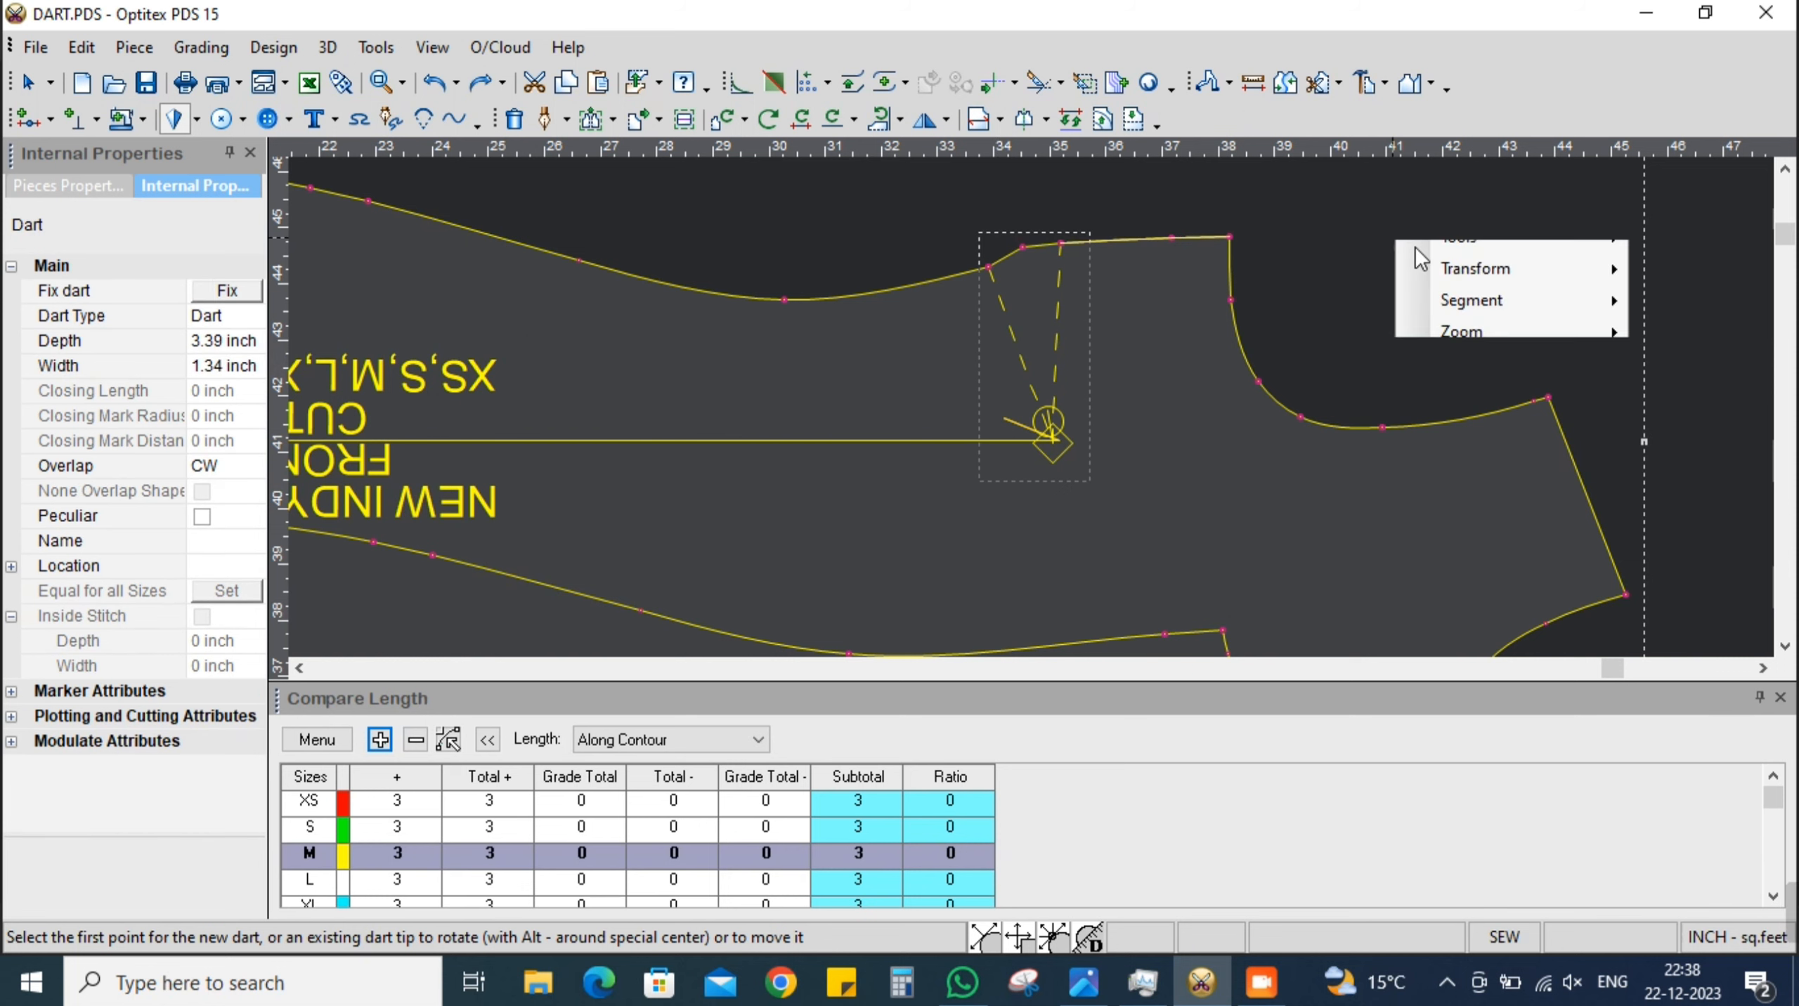
{"action": "key", "text": "Escape"}
Fix the front bust dart with the Make first edge longer method
{"action": "left_click", "coordinate": [1053, 443]}
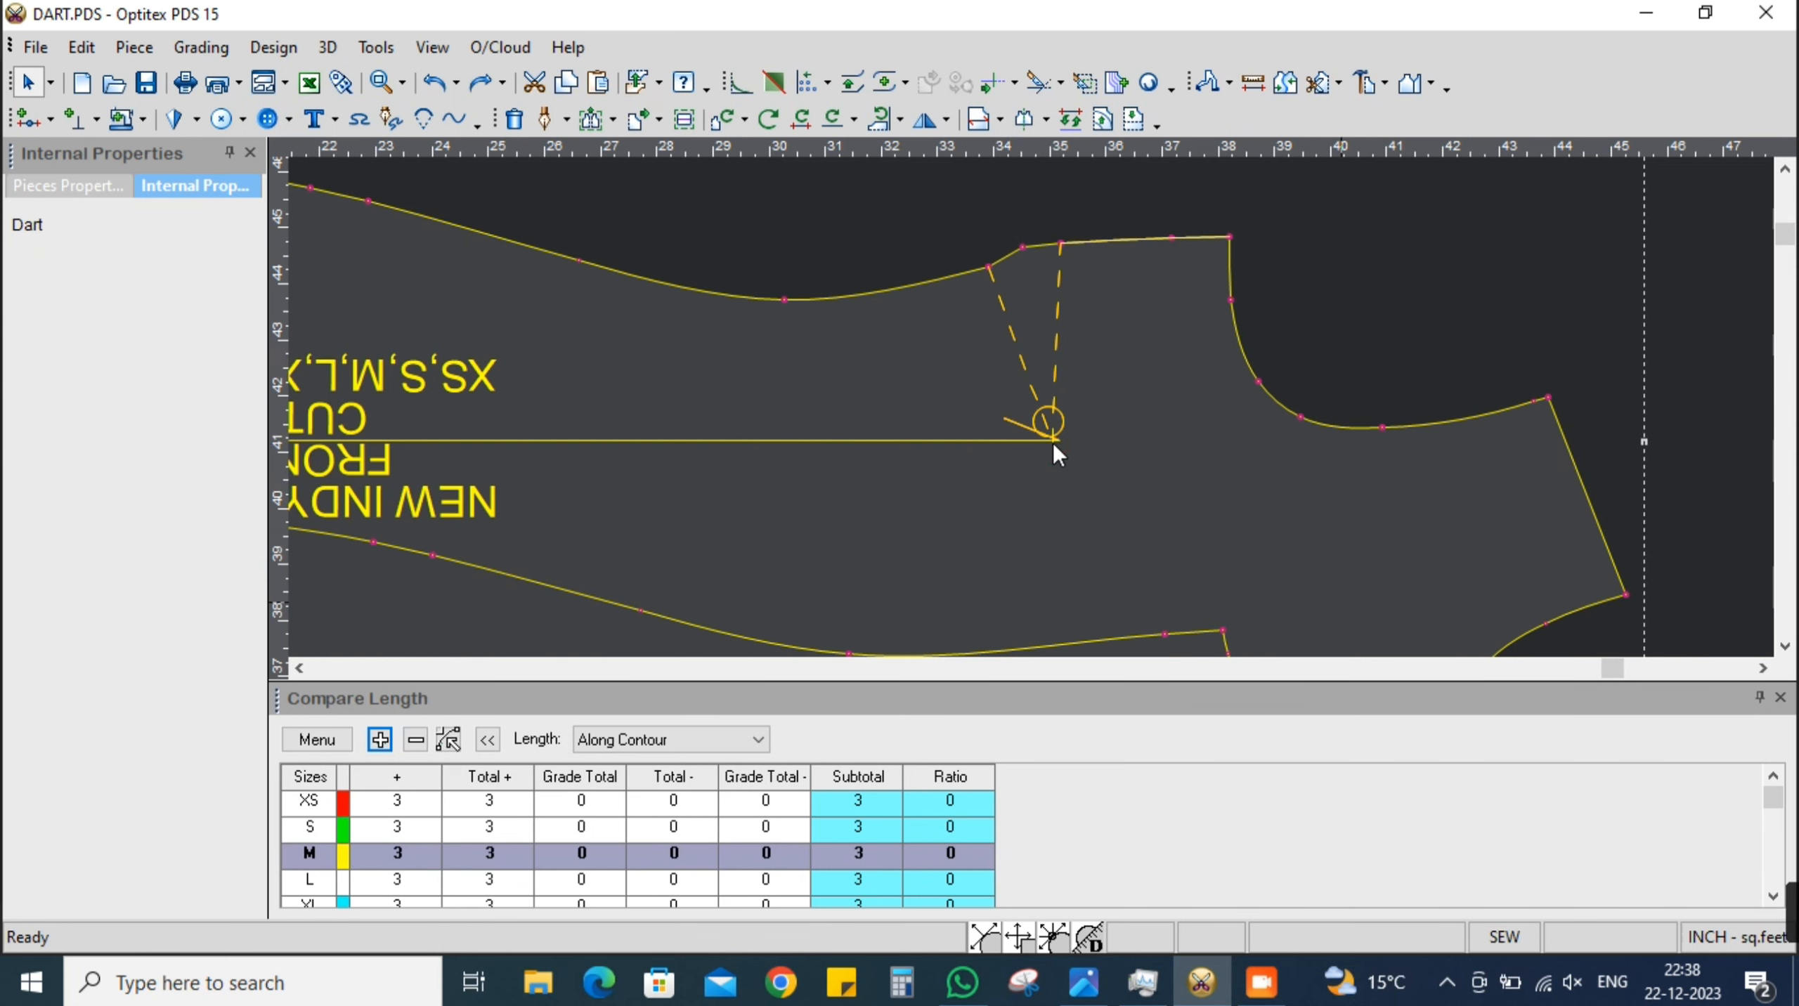
{"action": "left_click", "coordinate": [255, 292]}
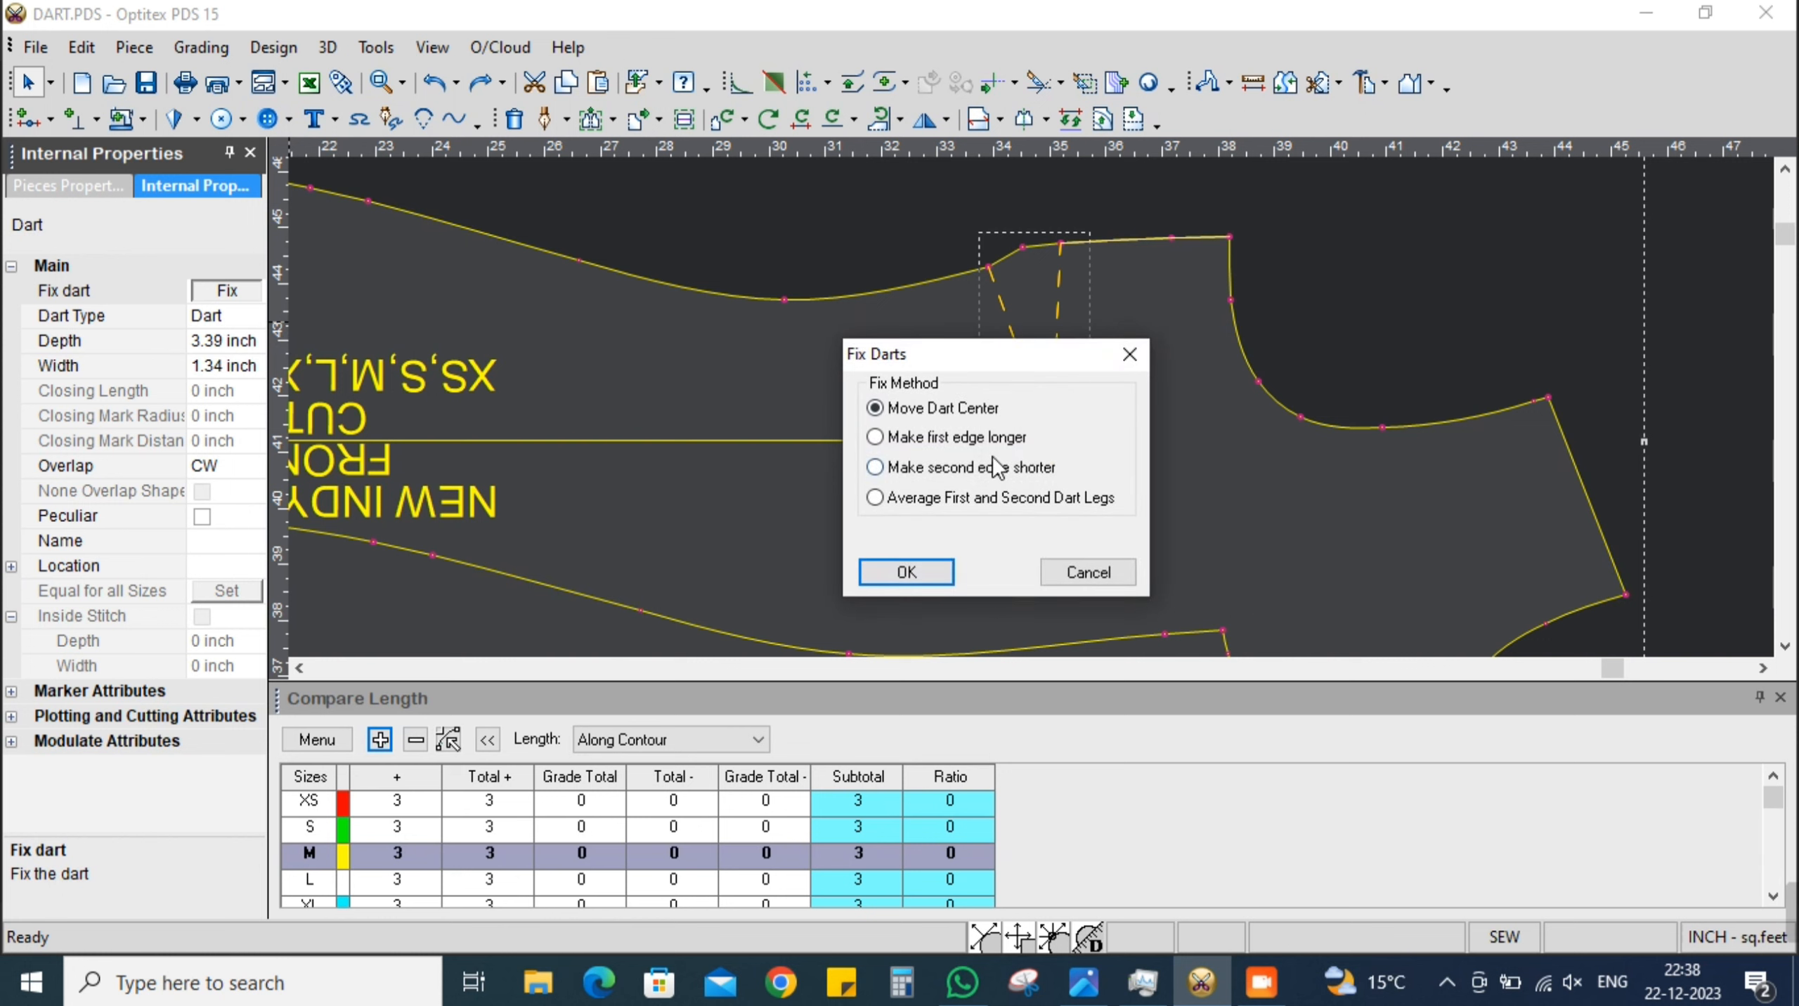
{"action": "left_click", "coordinate": [983, 439]}
{"action": "left_click", "coordinate": [918, 580]}
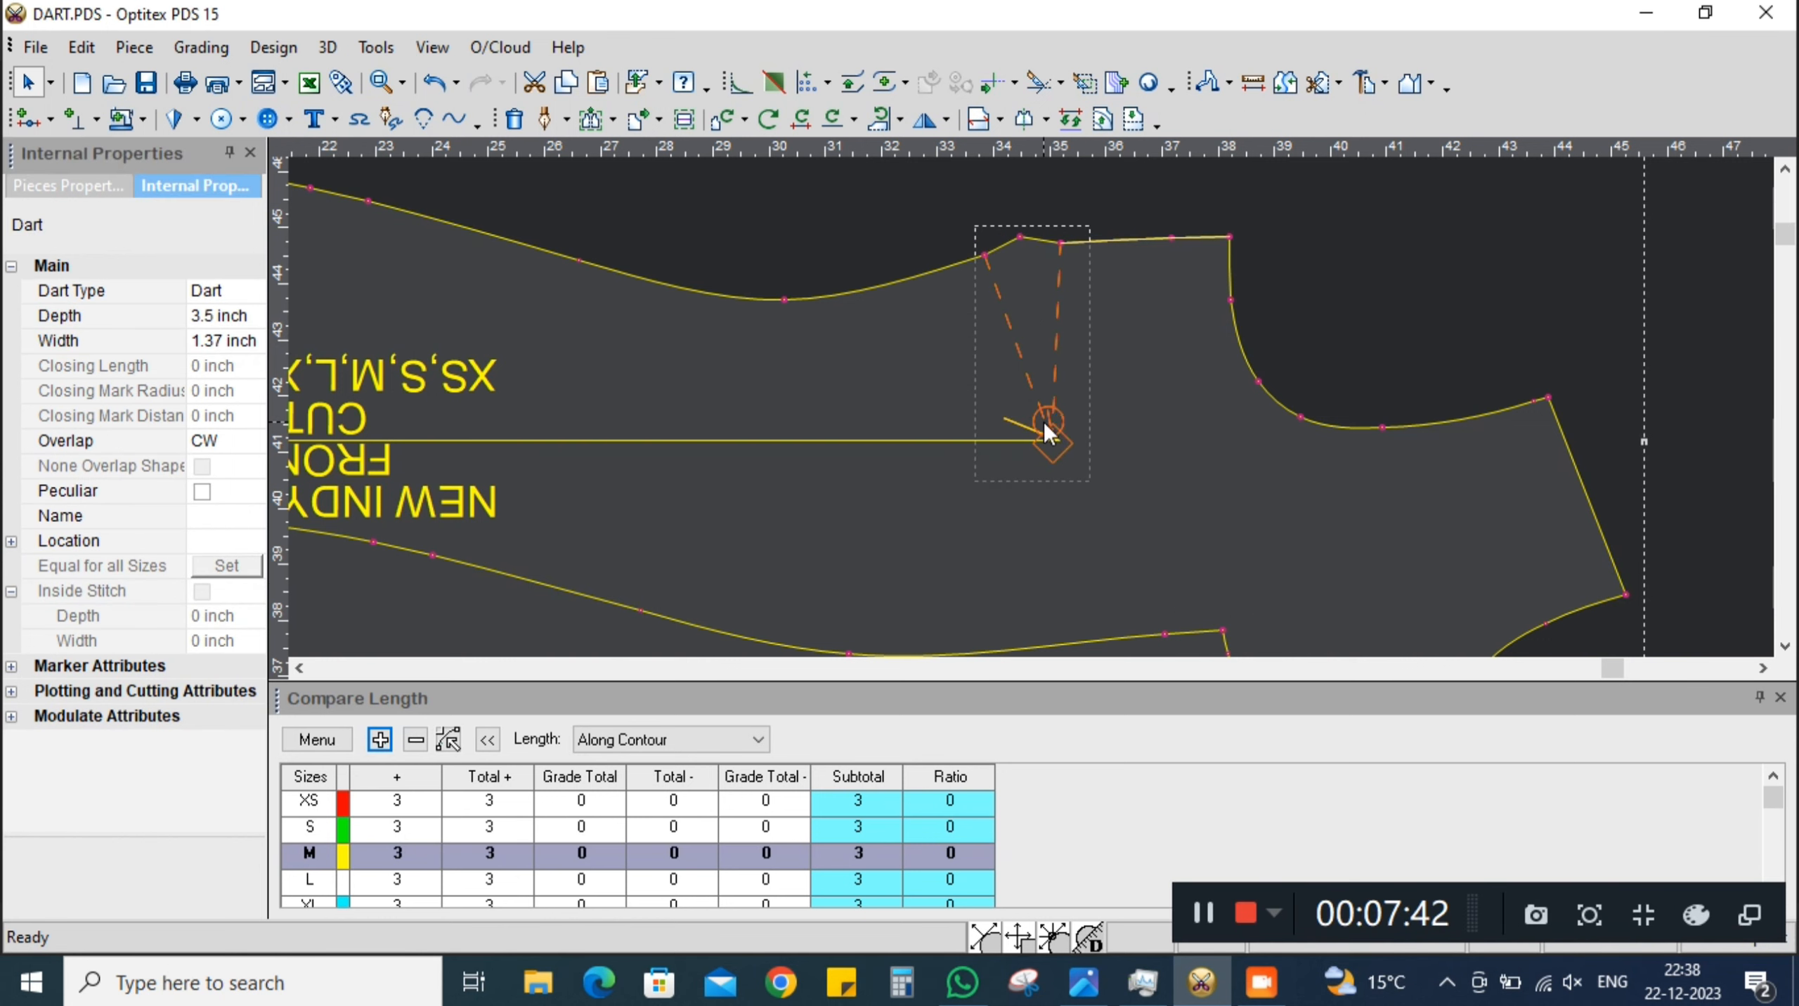
Move the front piece farther away from the back piece
{"action": "scroll", "coordinate": [1032, 409], "scroll_direction": "down", "scroll_amount": 3}
{"action": "scroll", "coordinate": [1043, 417], "scroll_direction": "up", "scroll_amount": 1}
{"action": "key", "text": "space"}
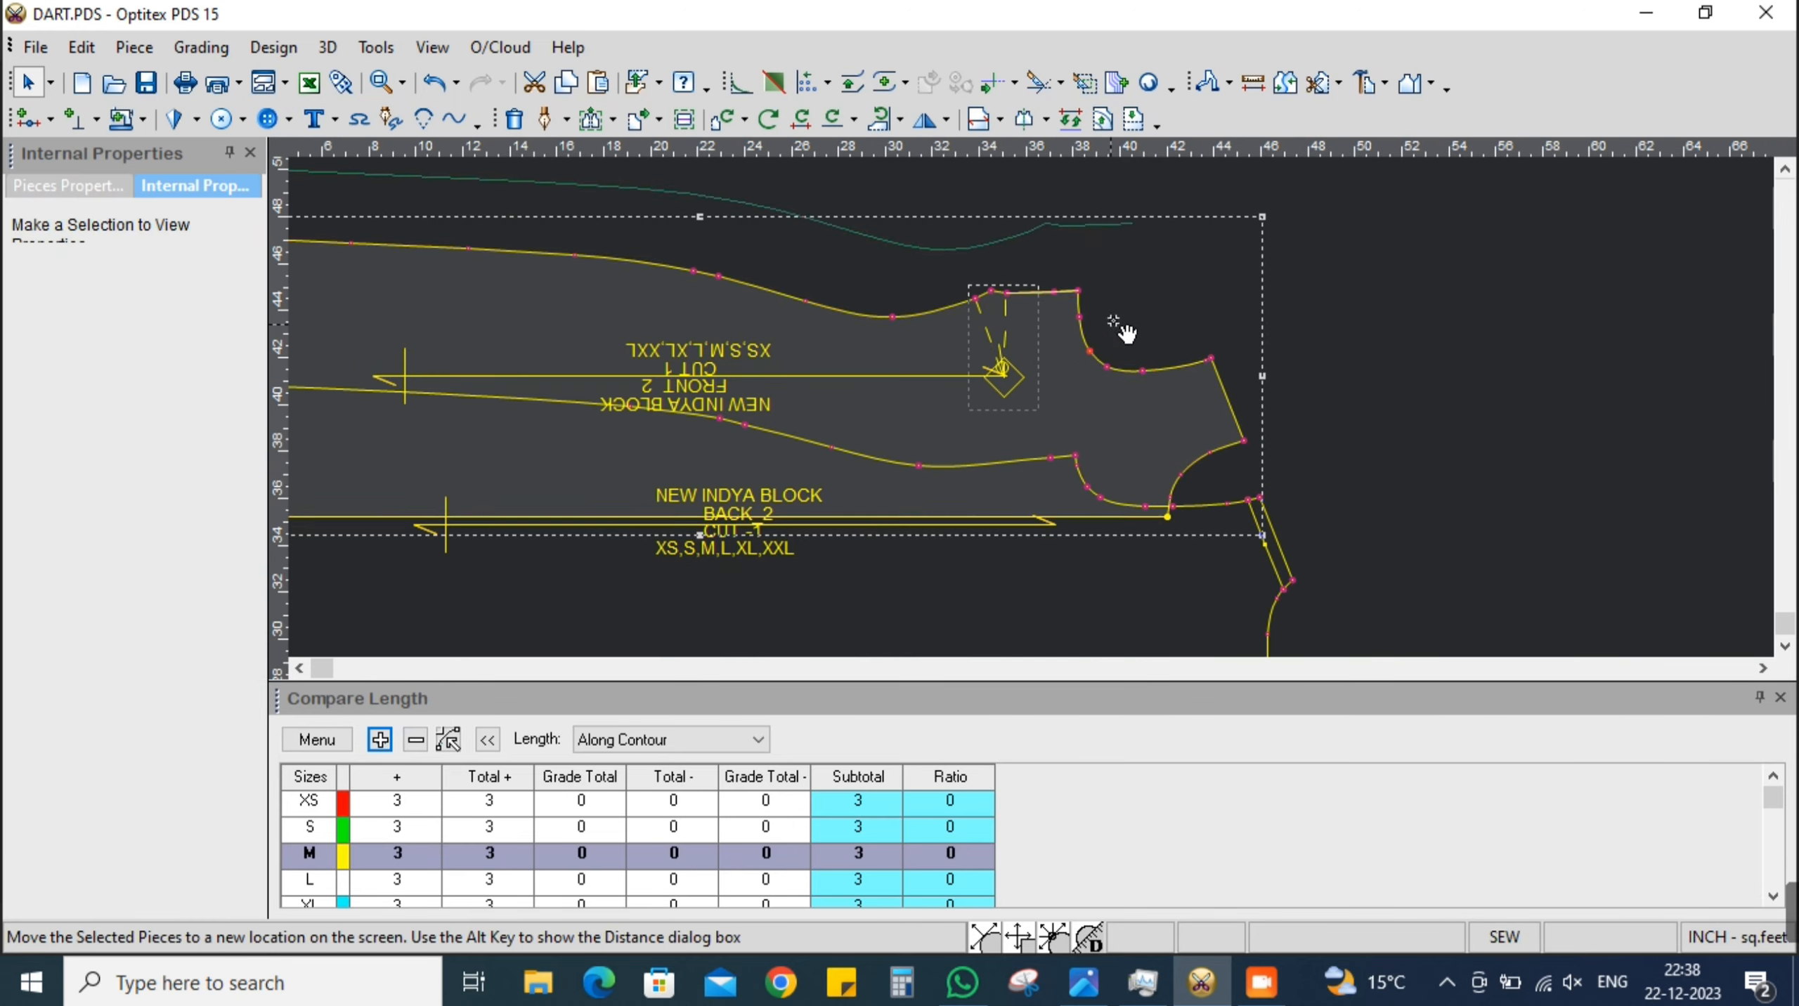
{"action": "left_click", "coordinate": [1108, 365]}
Consult the bust dart specifications in the size chart image and set the front bust dart's depth to 4 inches
{"action": "key", "text": "alt"}
{"action": "key", "text": "alt+Tab"}
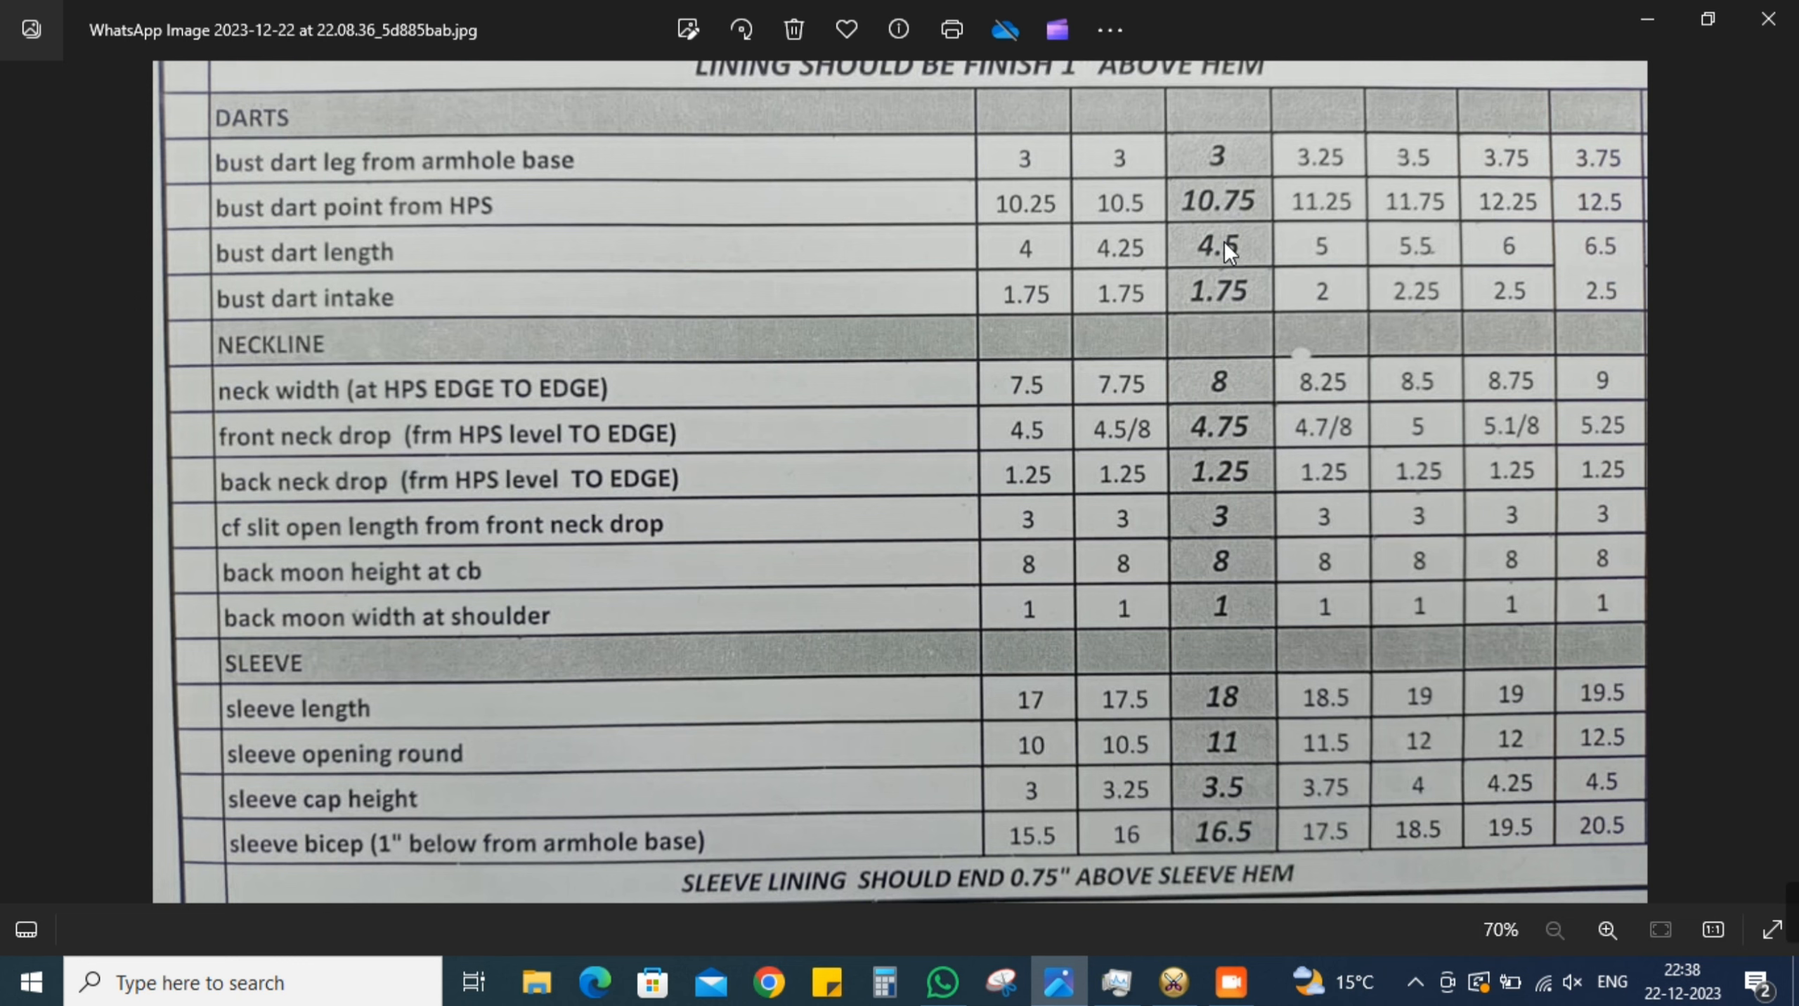
{"action": "key", "text": "alt+Tab"}
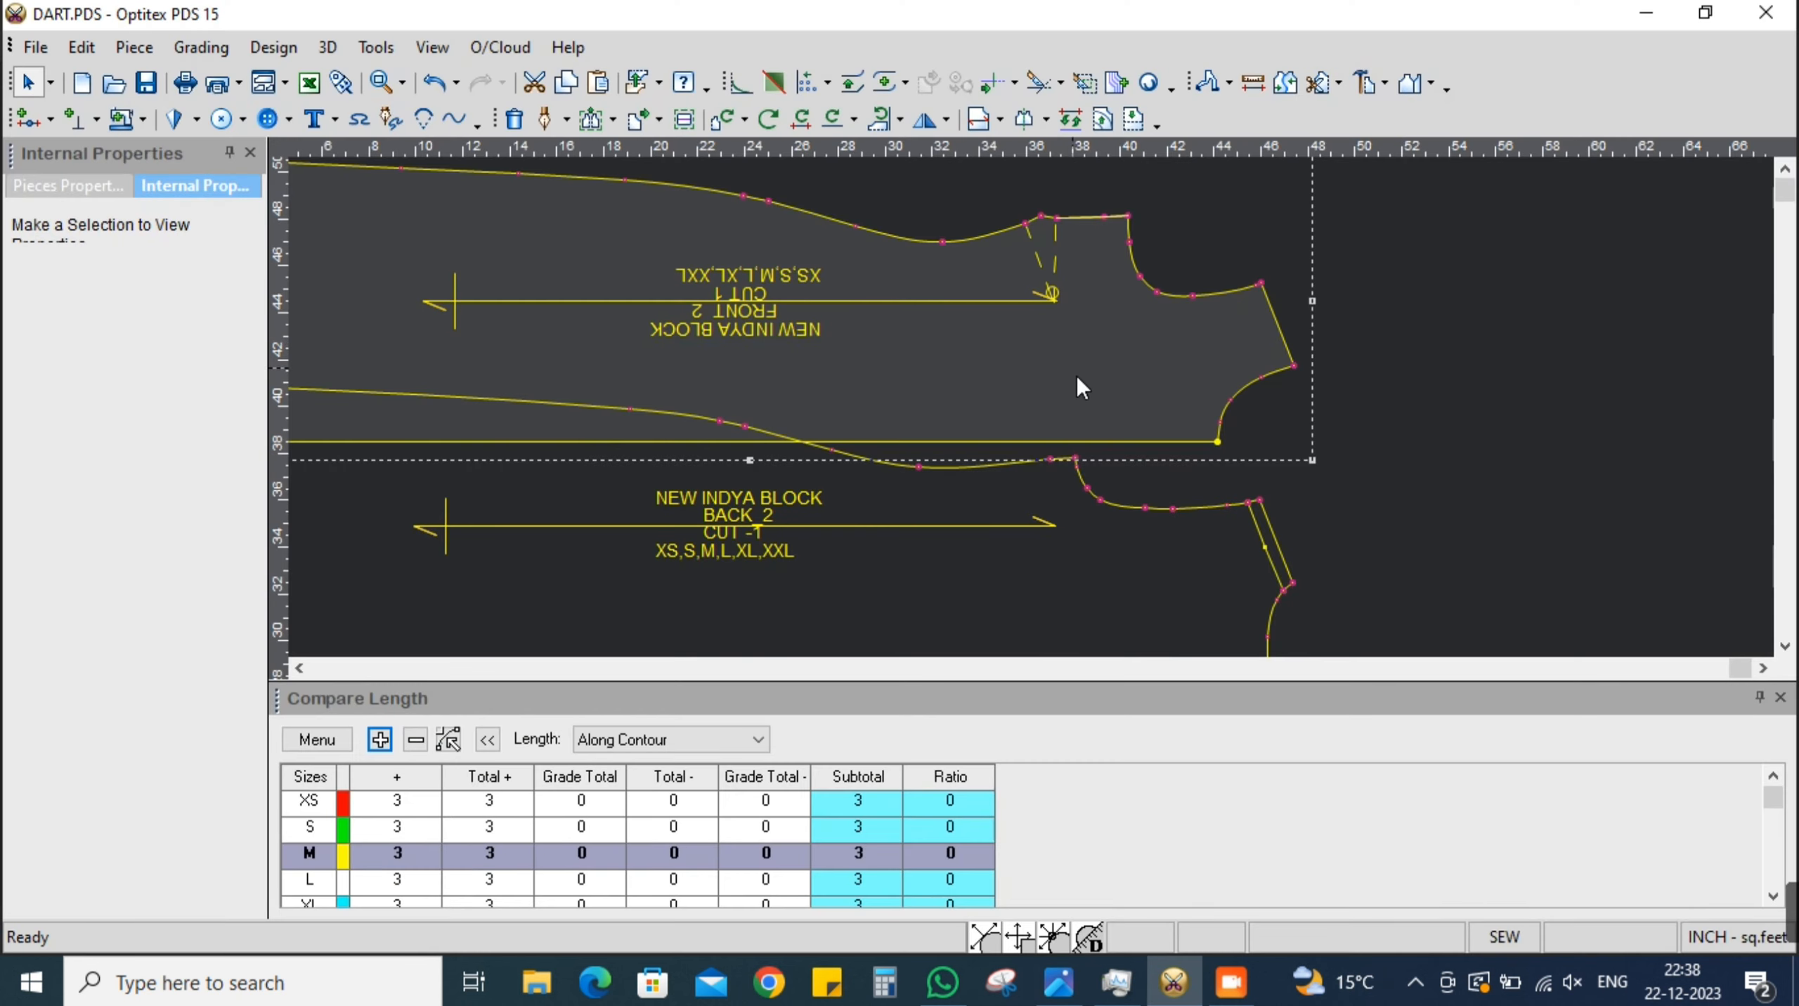
{"action": "left_click", "coordinate": [1056, 299]}
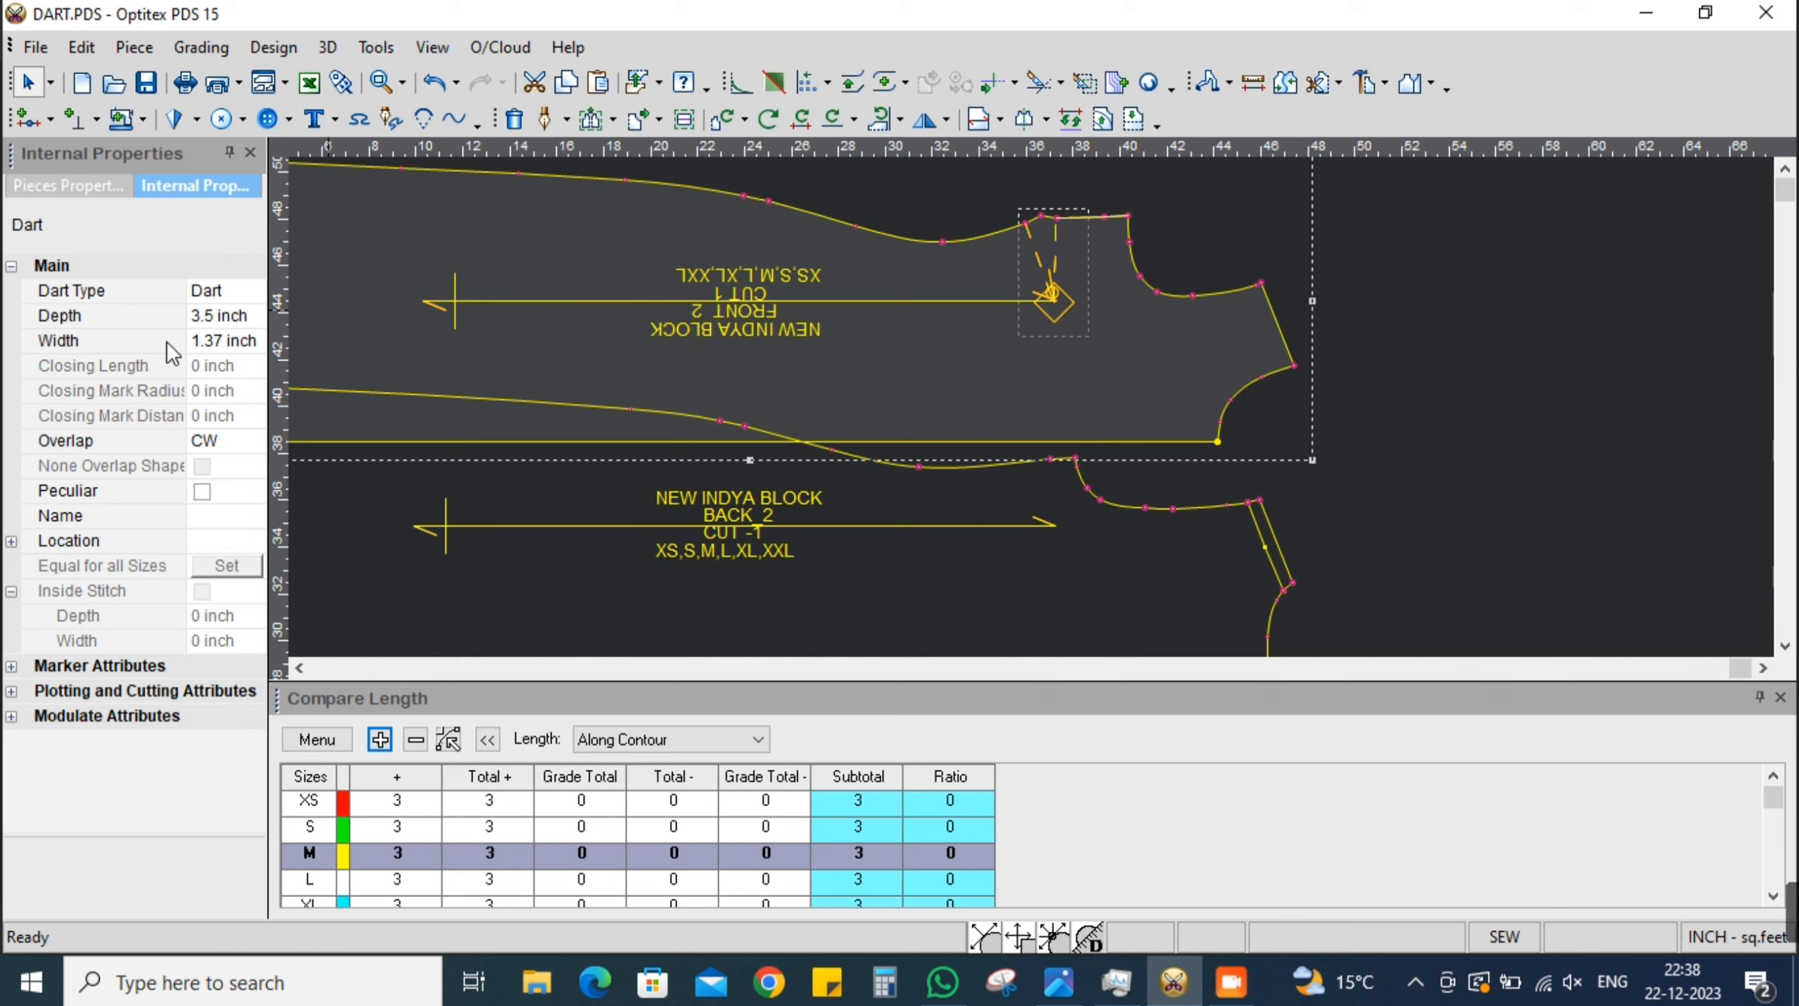
{"action": "left_click", "coordinate": [245, 317]}
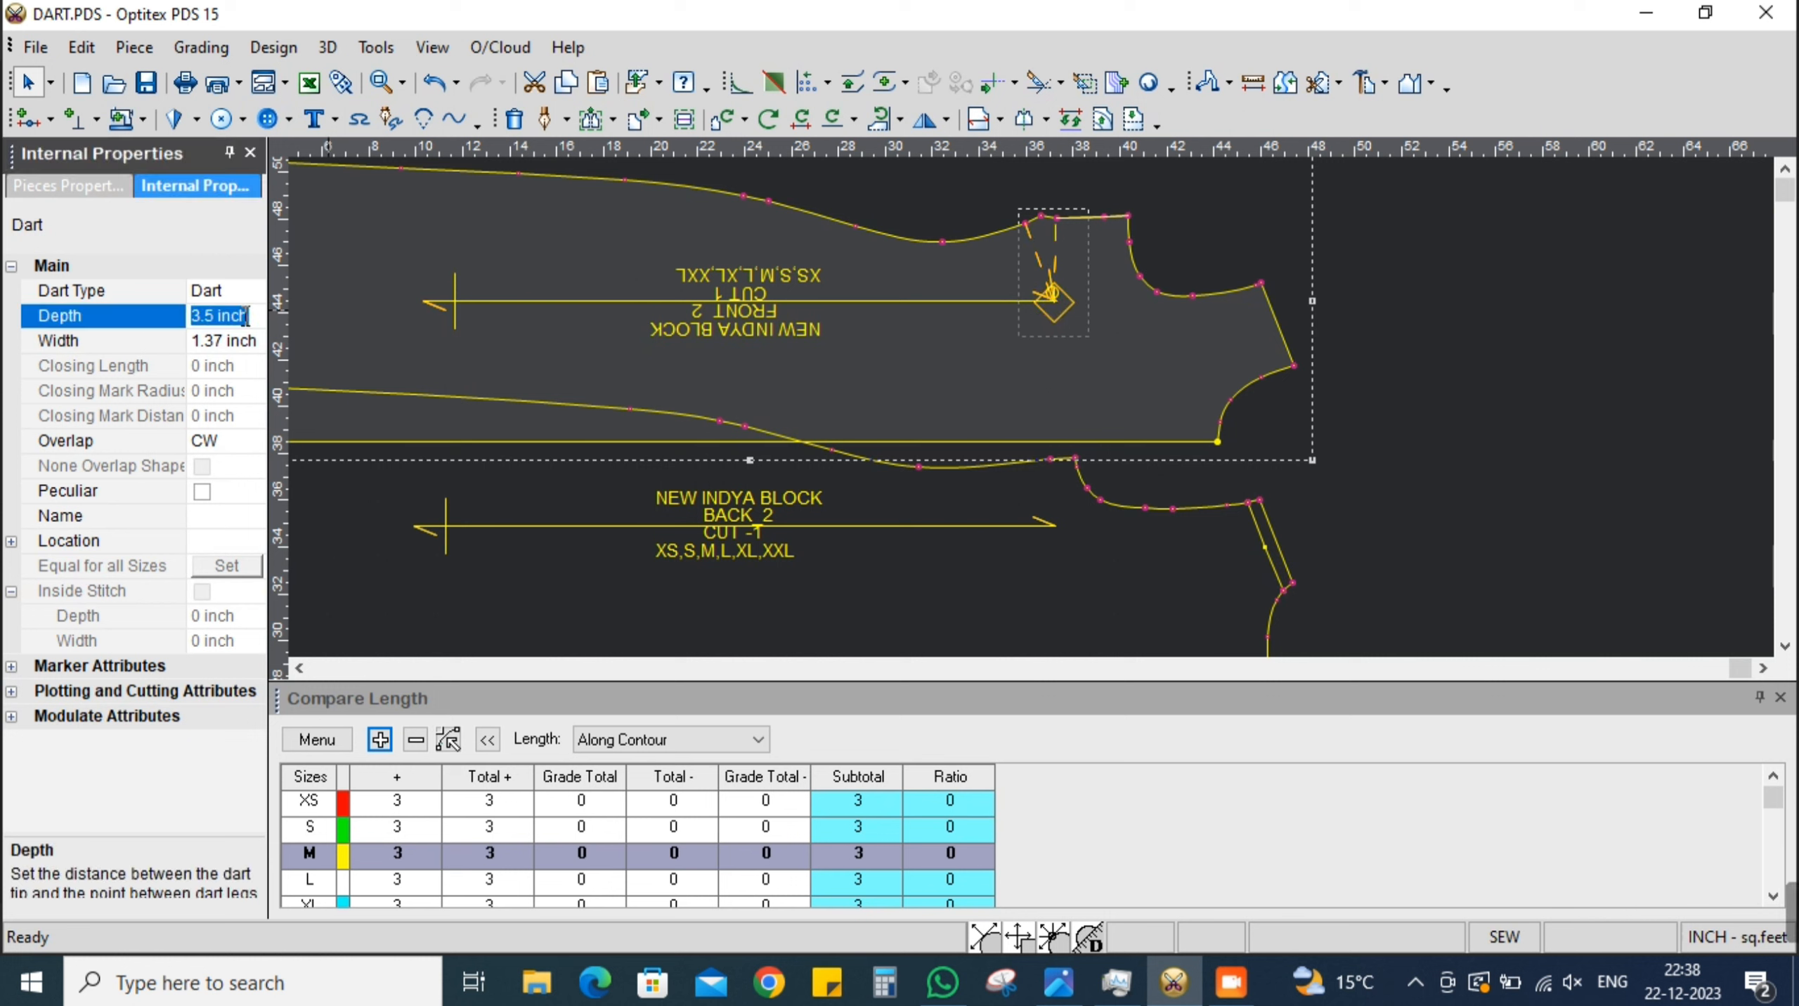
{"action": "type", "text": "4"}
{"action": "key", "text": "alt+Tab"}
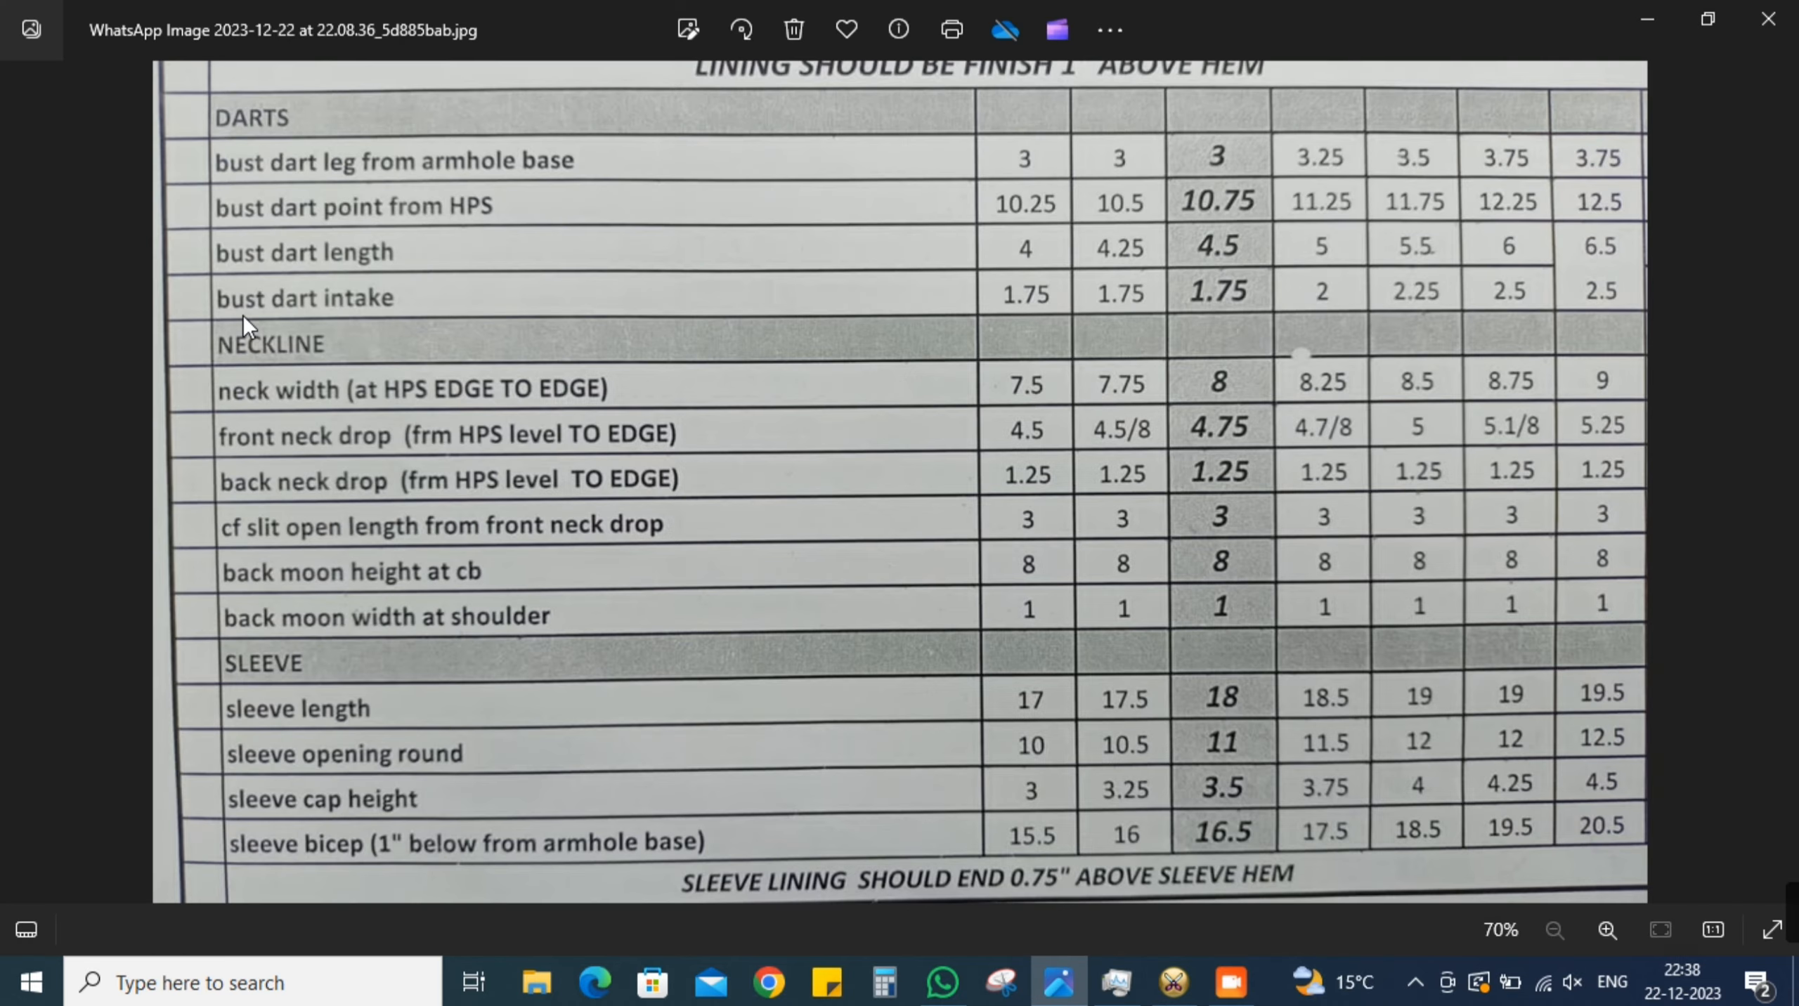
{"action": "key", "text": "alt+Tab"}
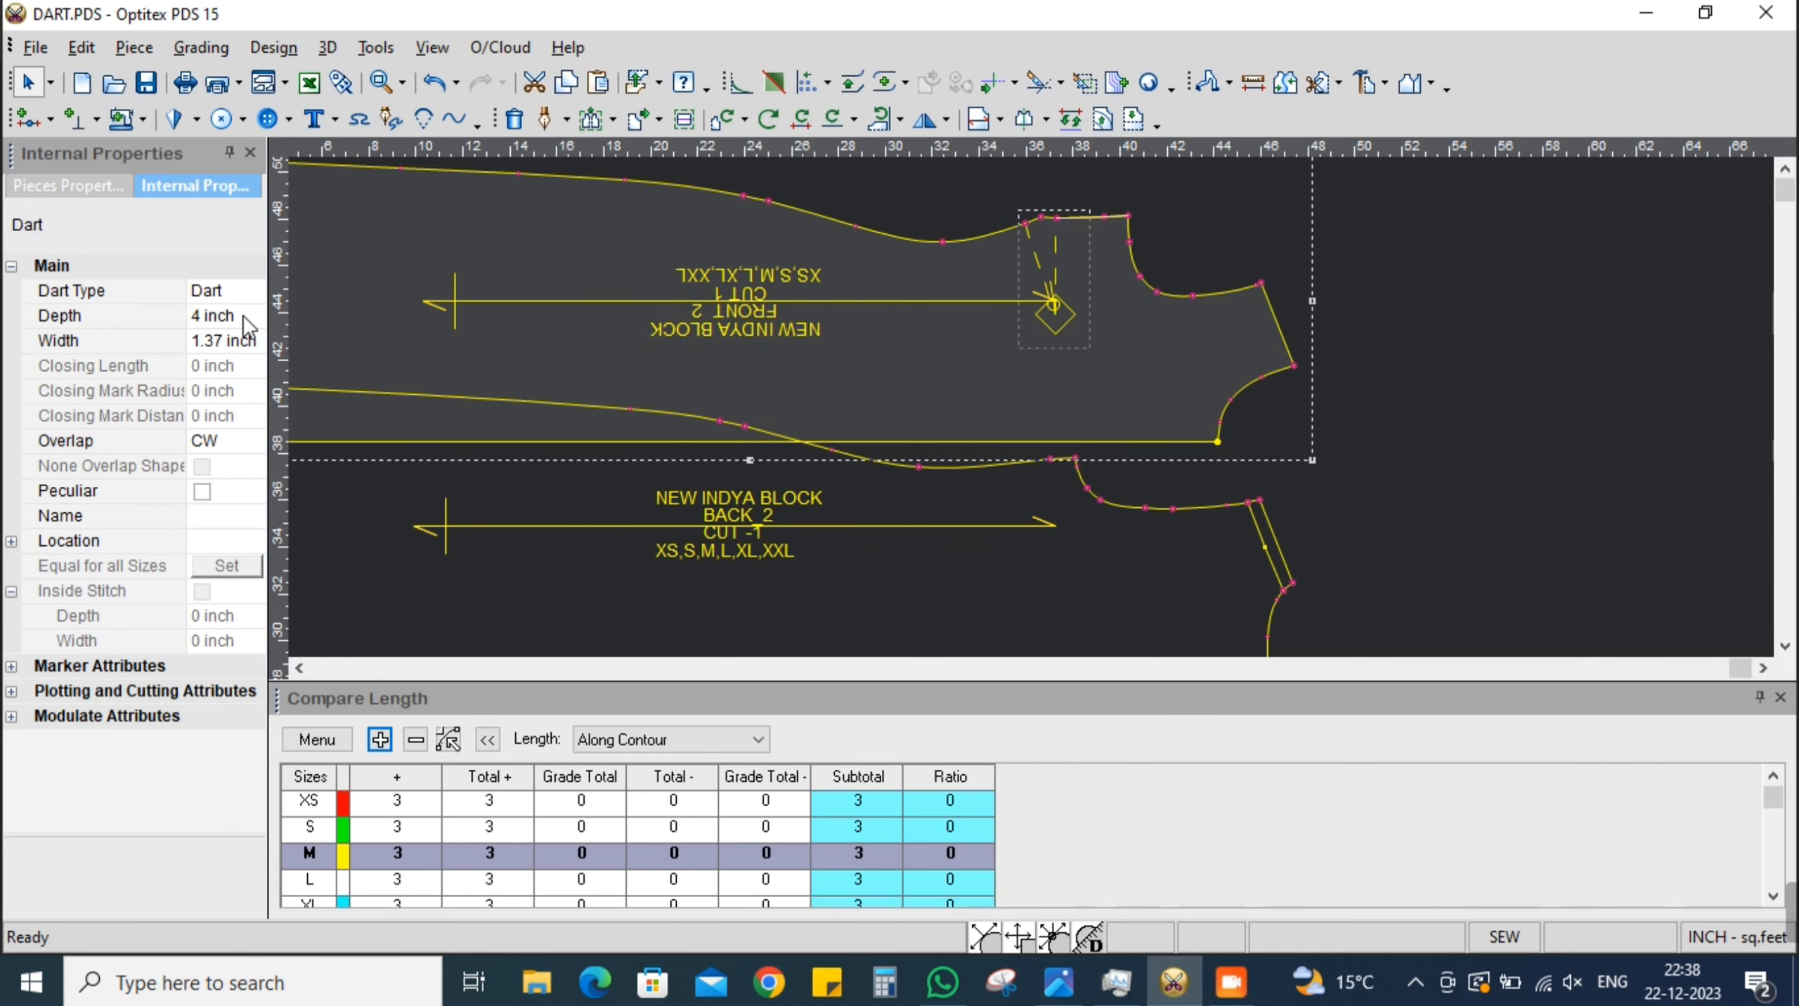
Set the front bust dart's depth to 4.5 inches
{"action": "left_click", "coordinate": [244, 315]}
{"action": "type", "text": "4."}
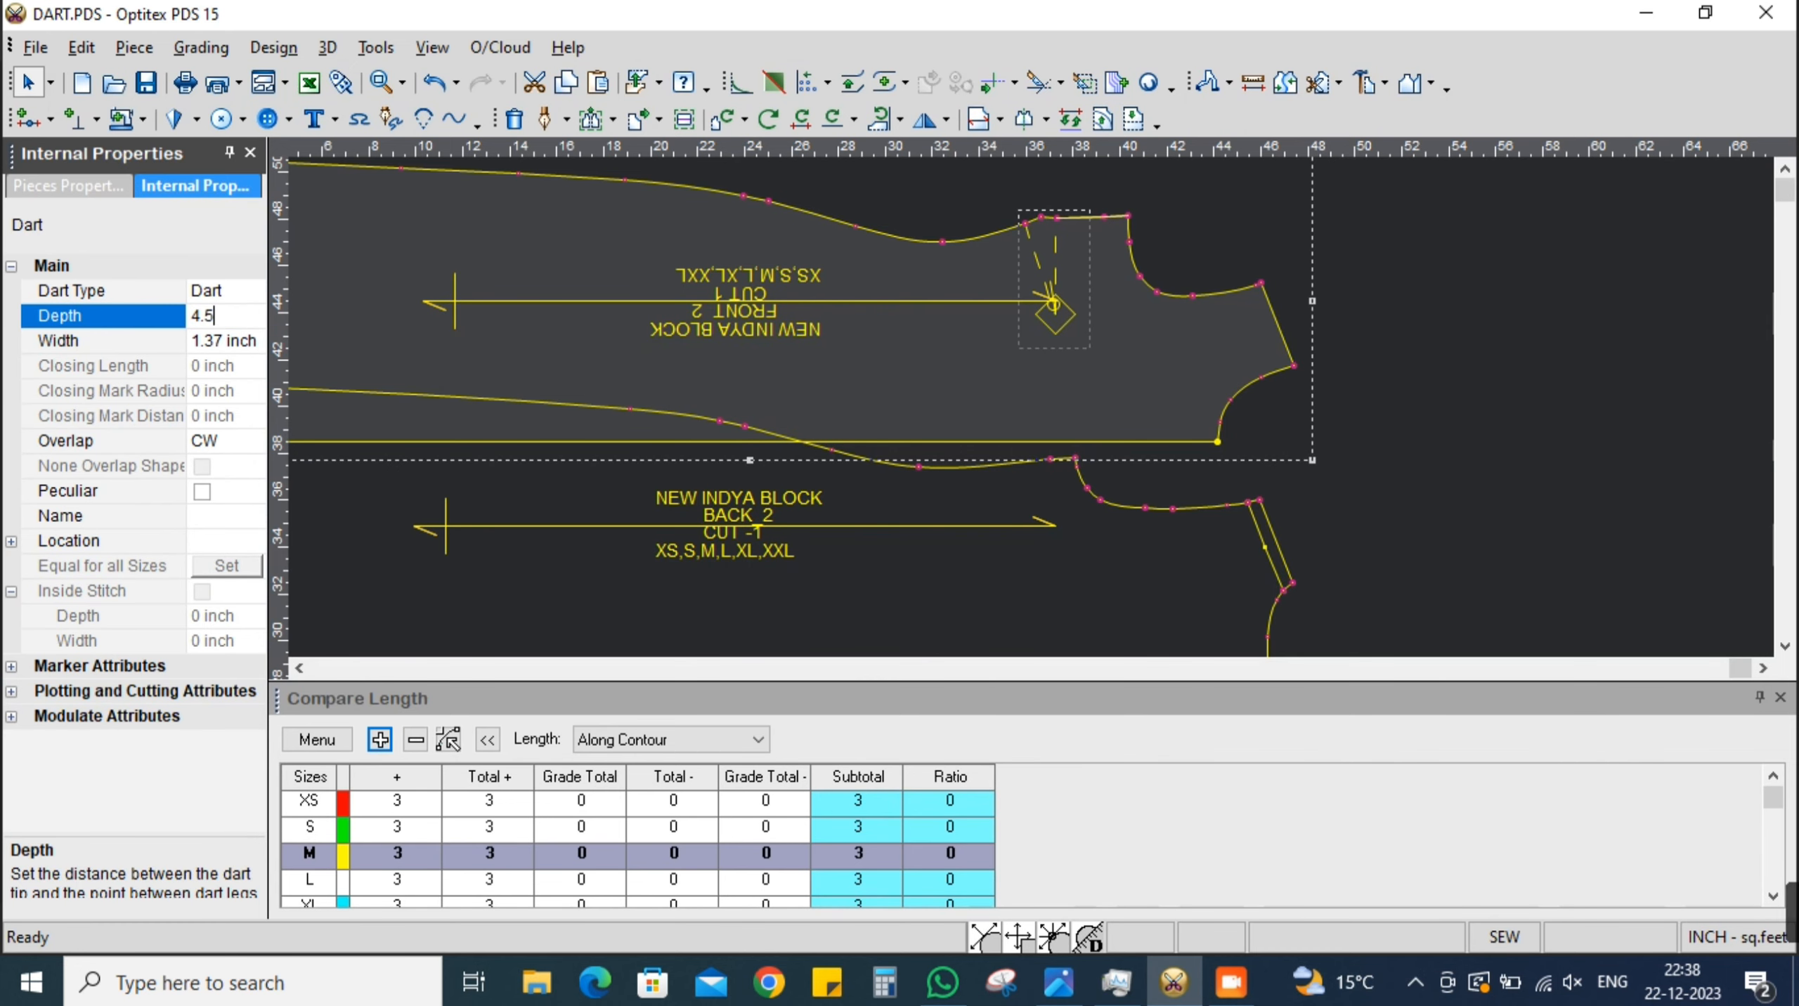
{"action": "type", "text": "5"}
{"action": "key", "text": "Return"}
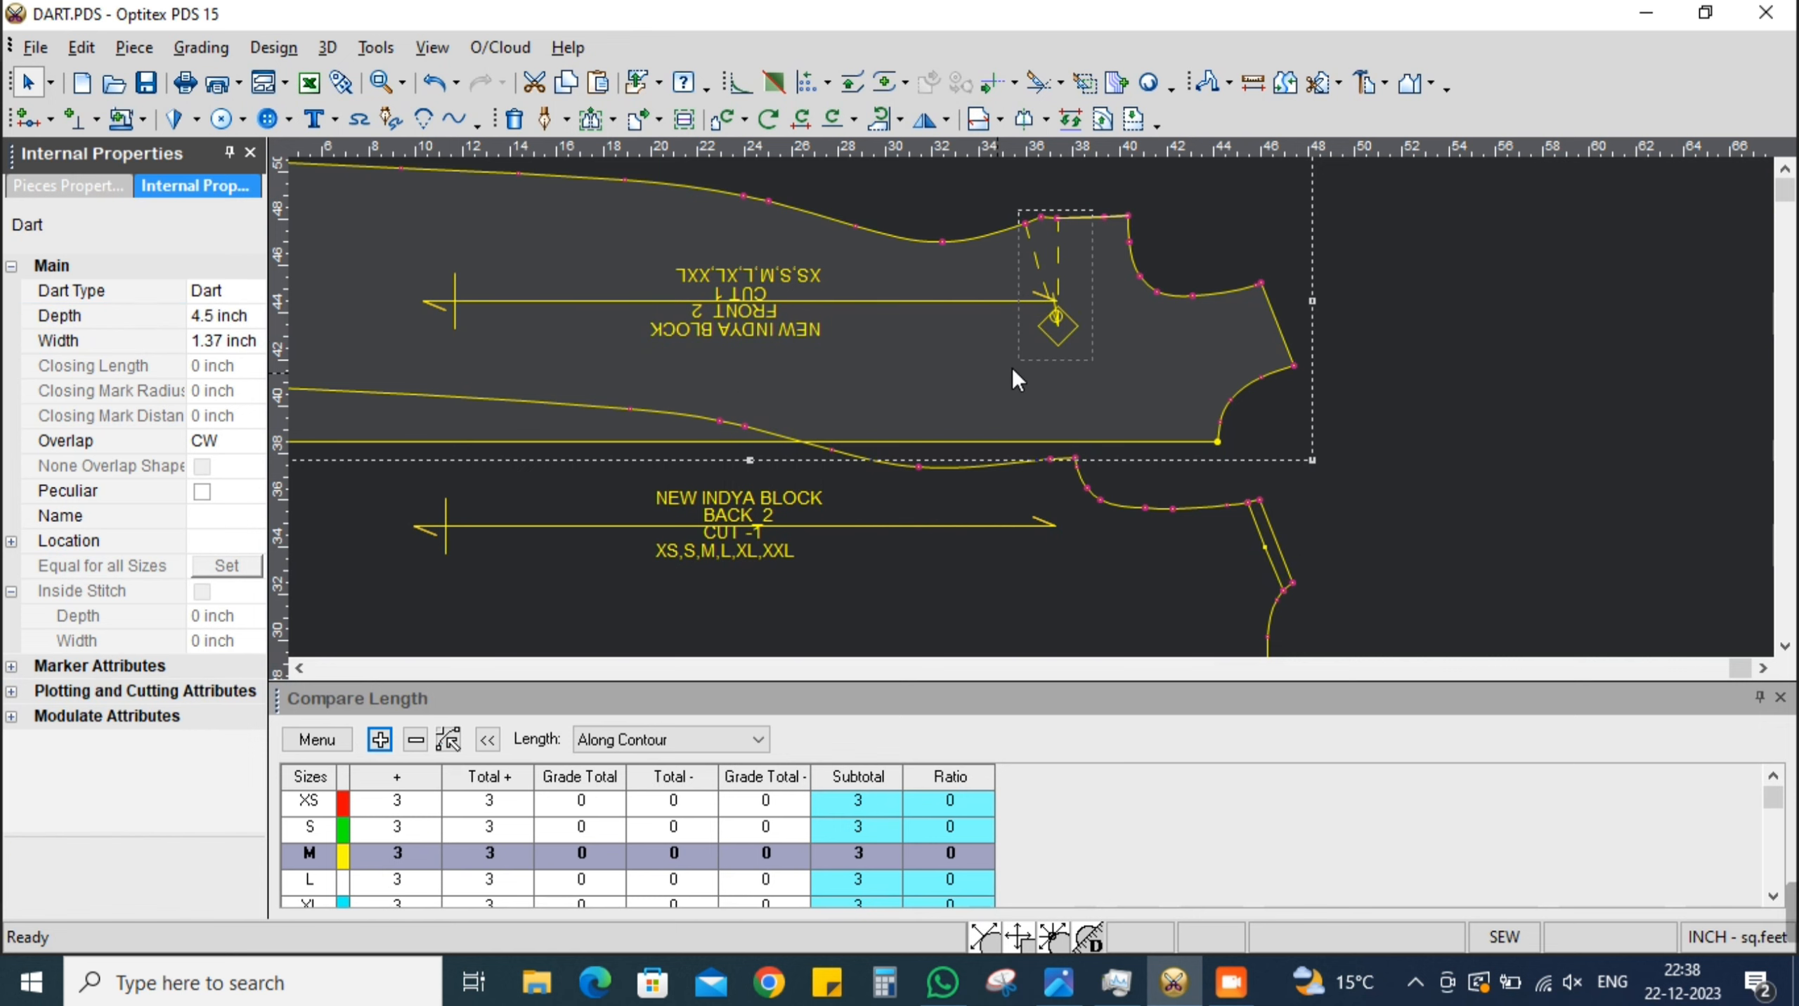
Consult the bust dart intake in the size chart image and set the front bust dart's width to 1.75 inches
{"action": "key", "text": "alt+Tab"}
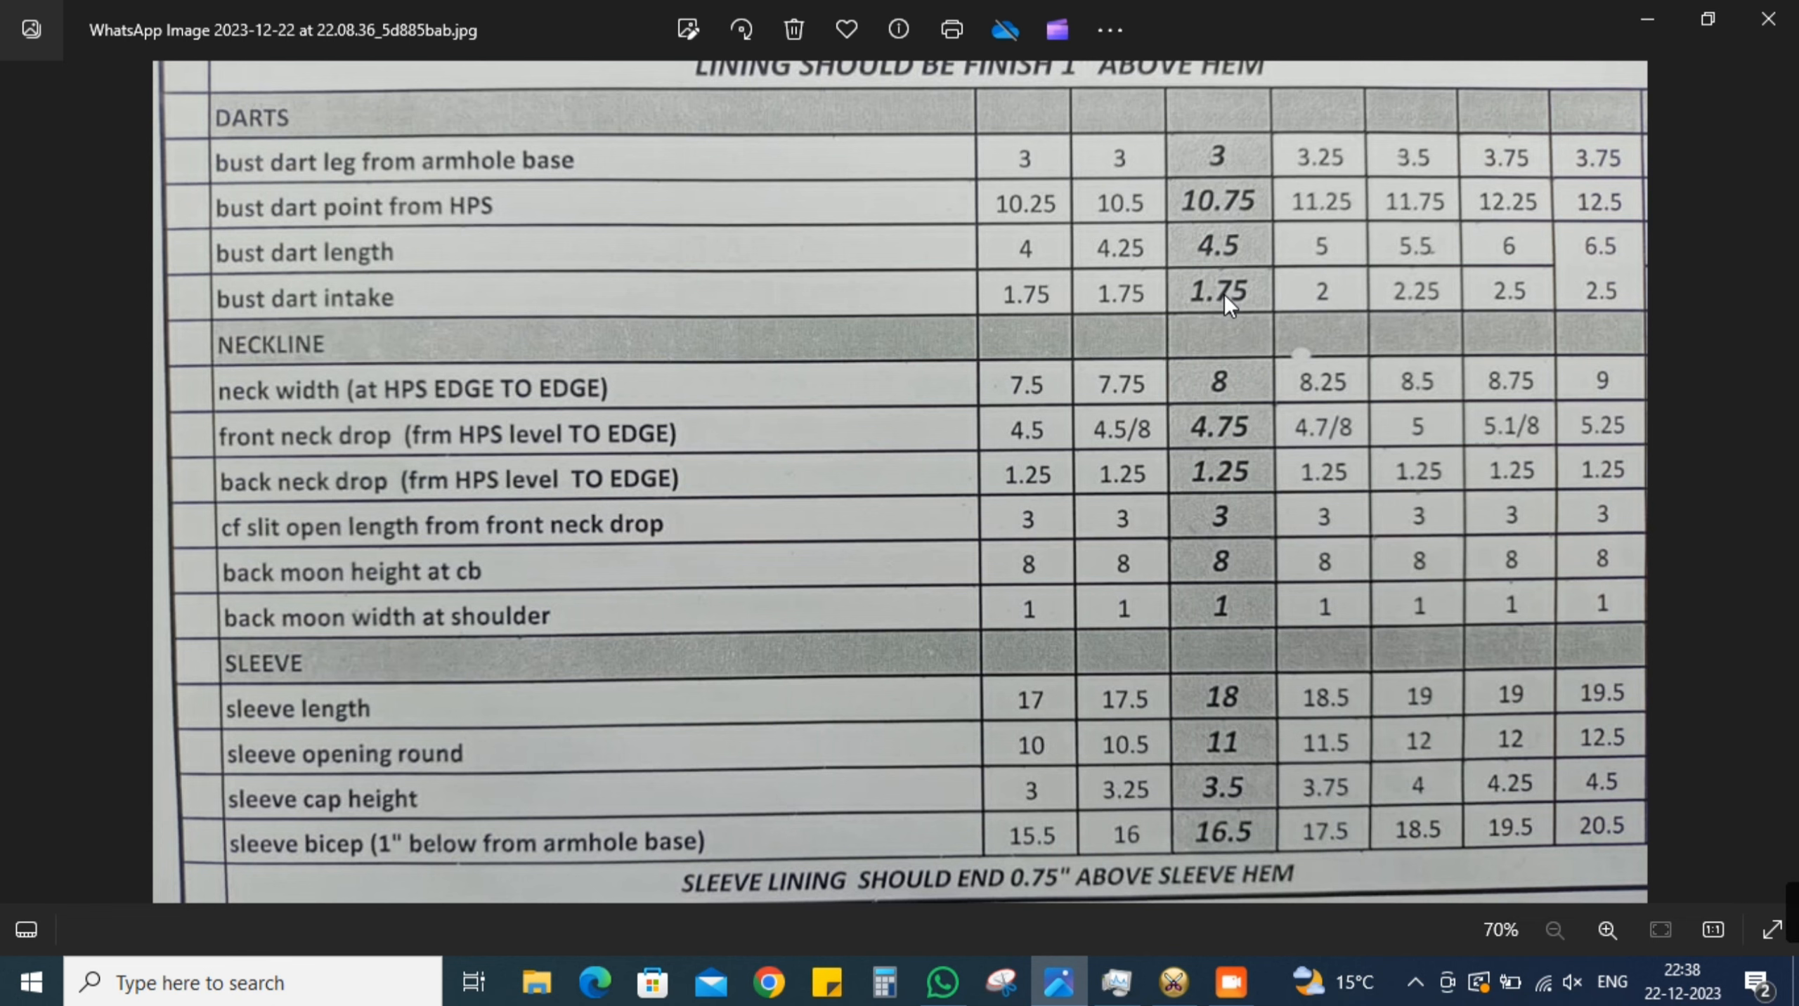
{"action": "key", "text": "alt+Tab"}
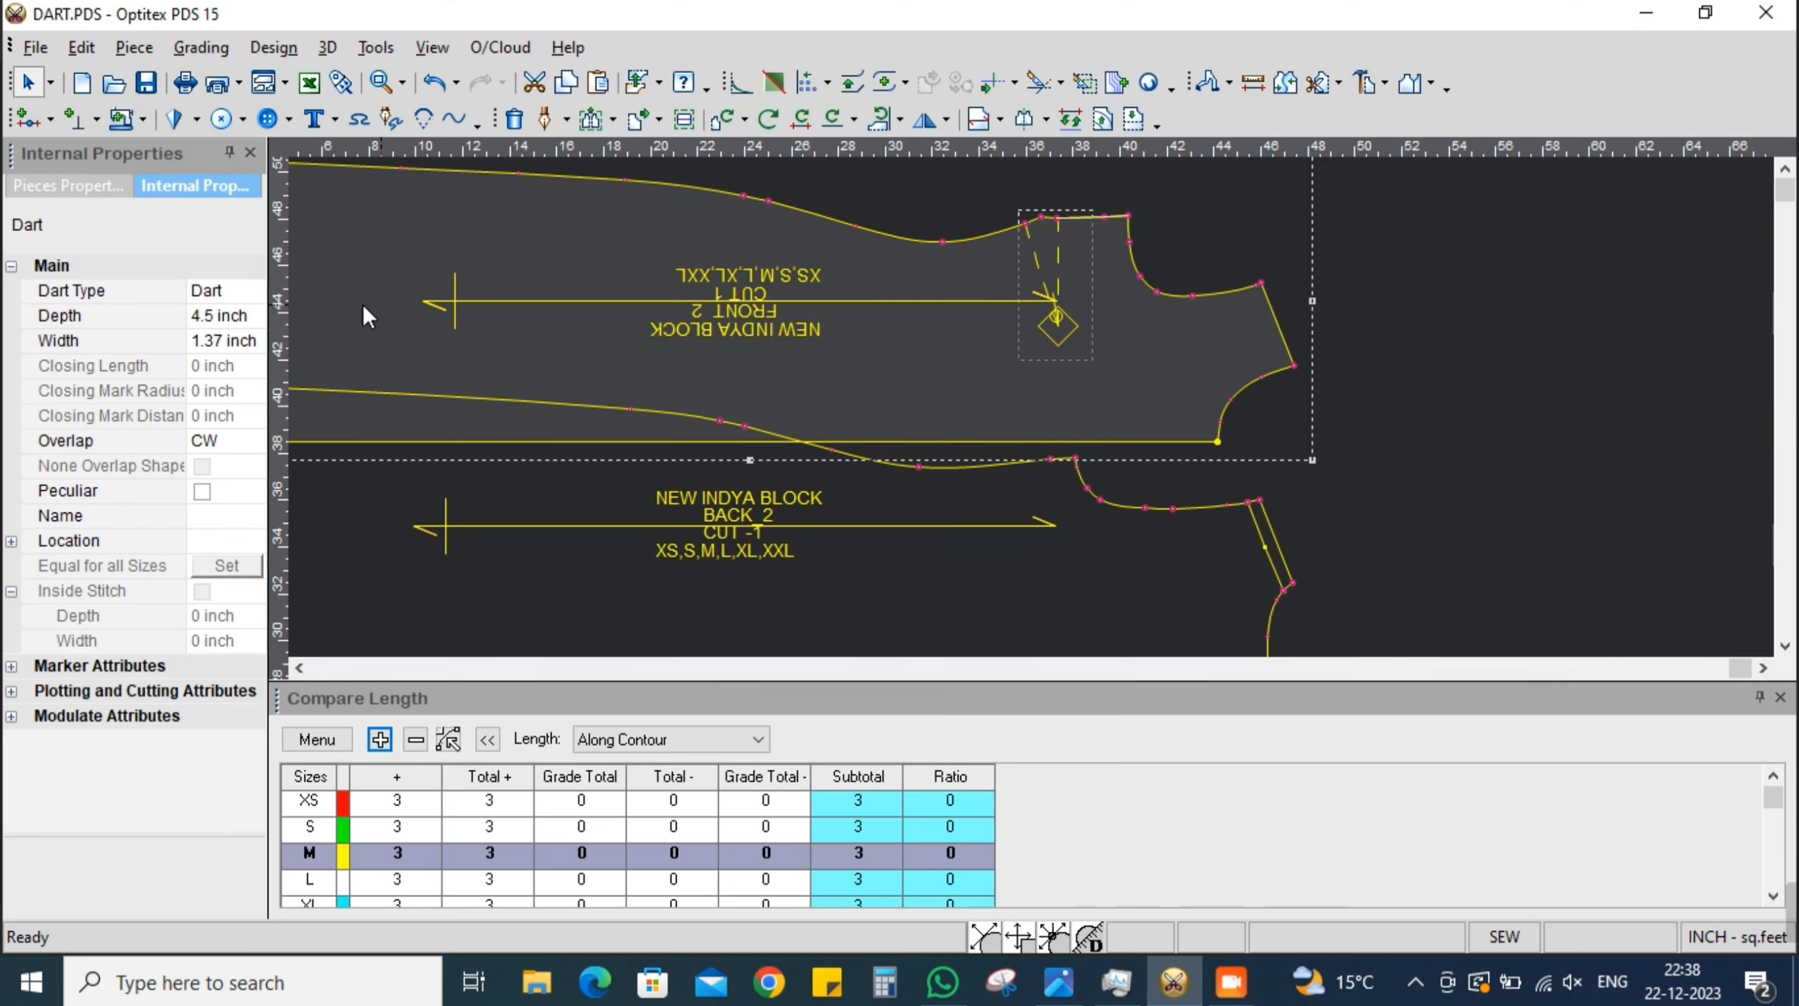
{"action": "left_click", "coordinate": [231, 346]}
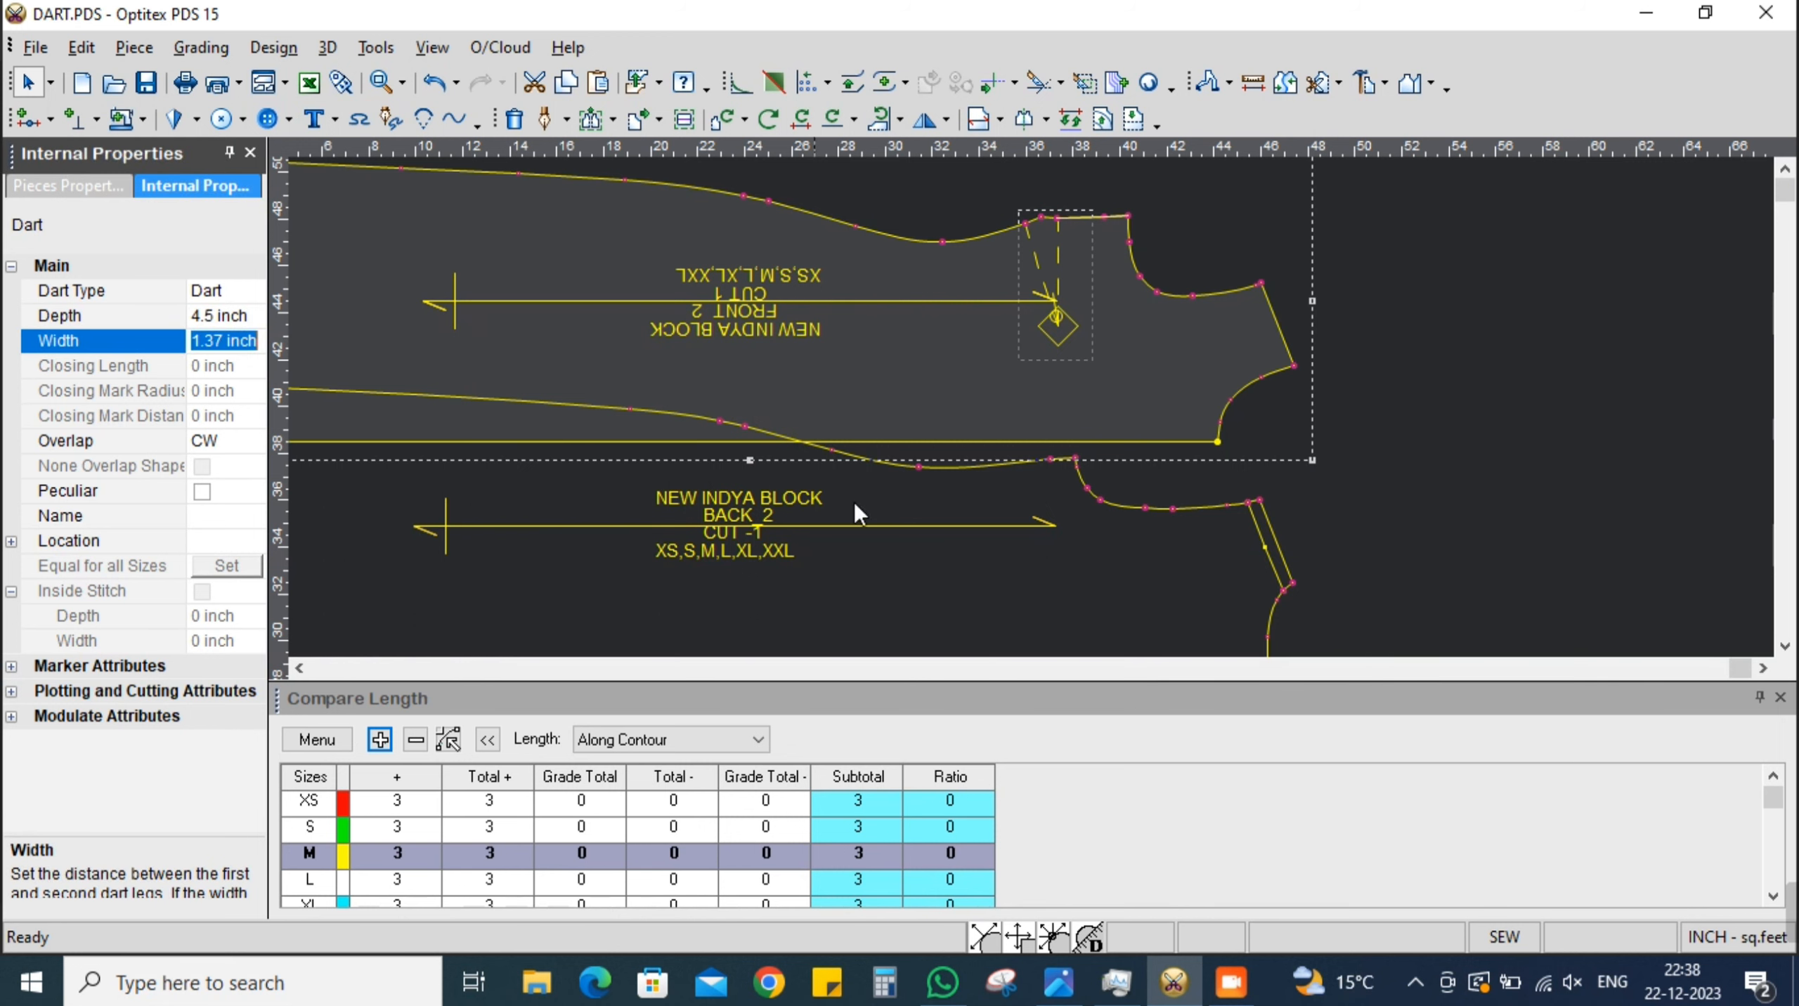
{"action": "left_click", "coordinate": [929, 205]}
{"action": "scroll", "coordinate": [1043, 416], "scroll_direction": "up", "scroll_amount": 2}
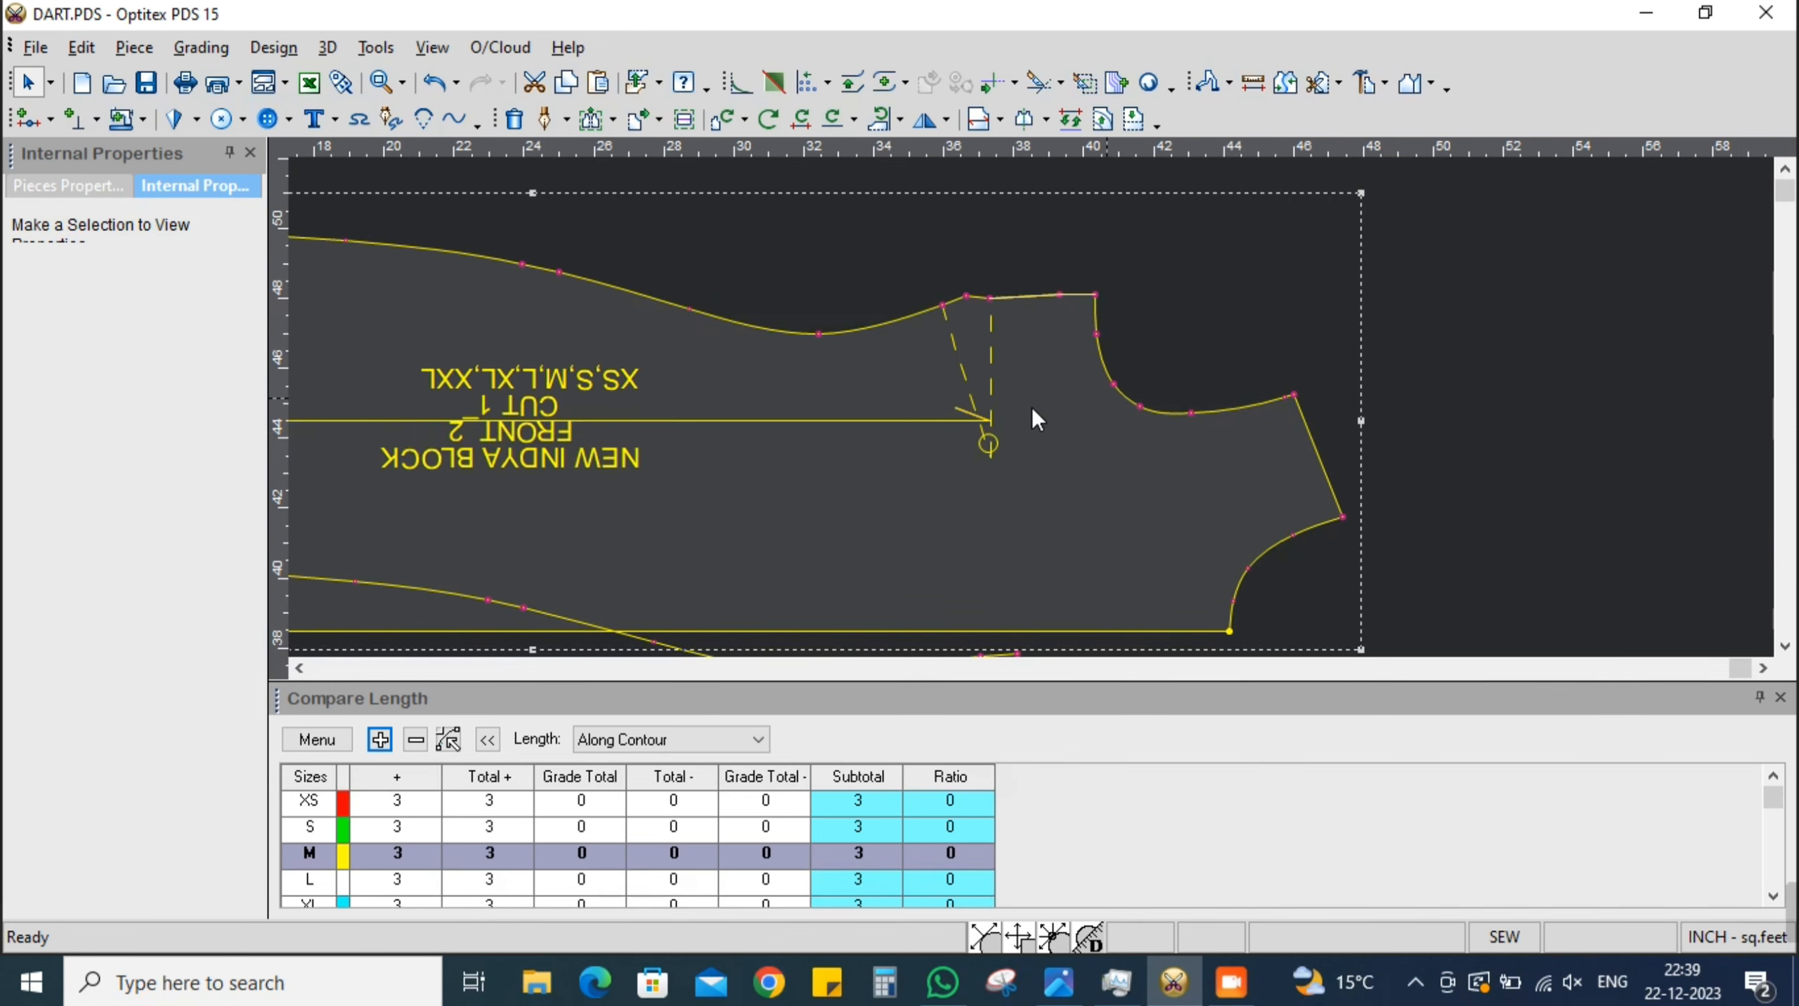
{"action": "scroll", "coordinate": [1031, 409], "scroll_direction": "up", "scroll_amount": 2}
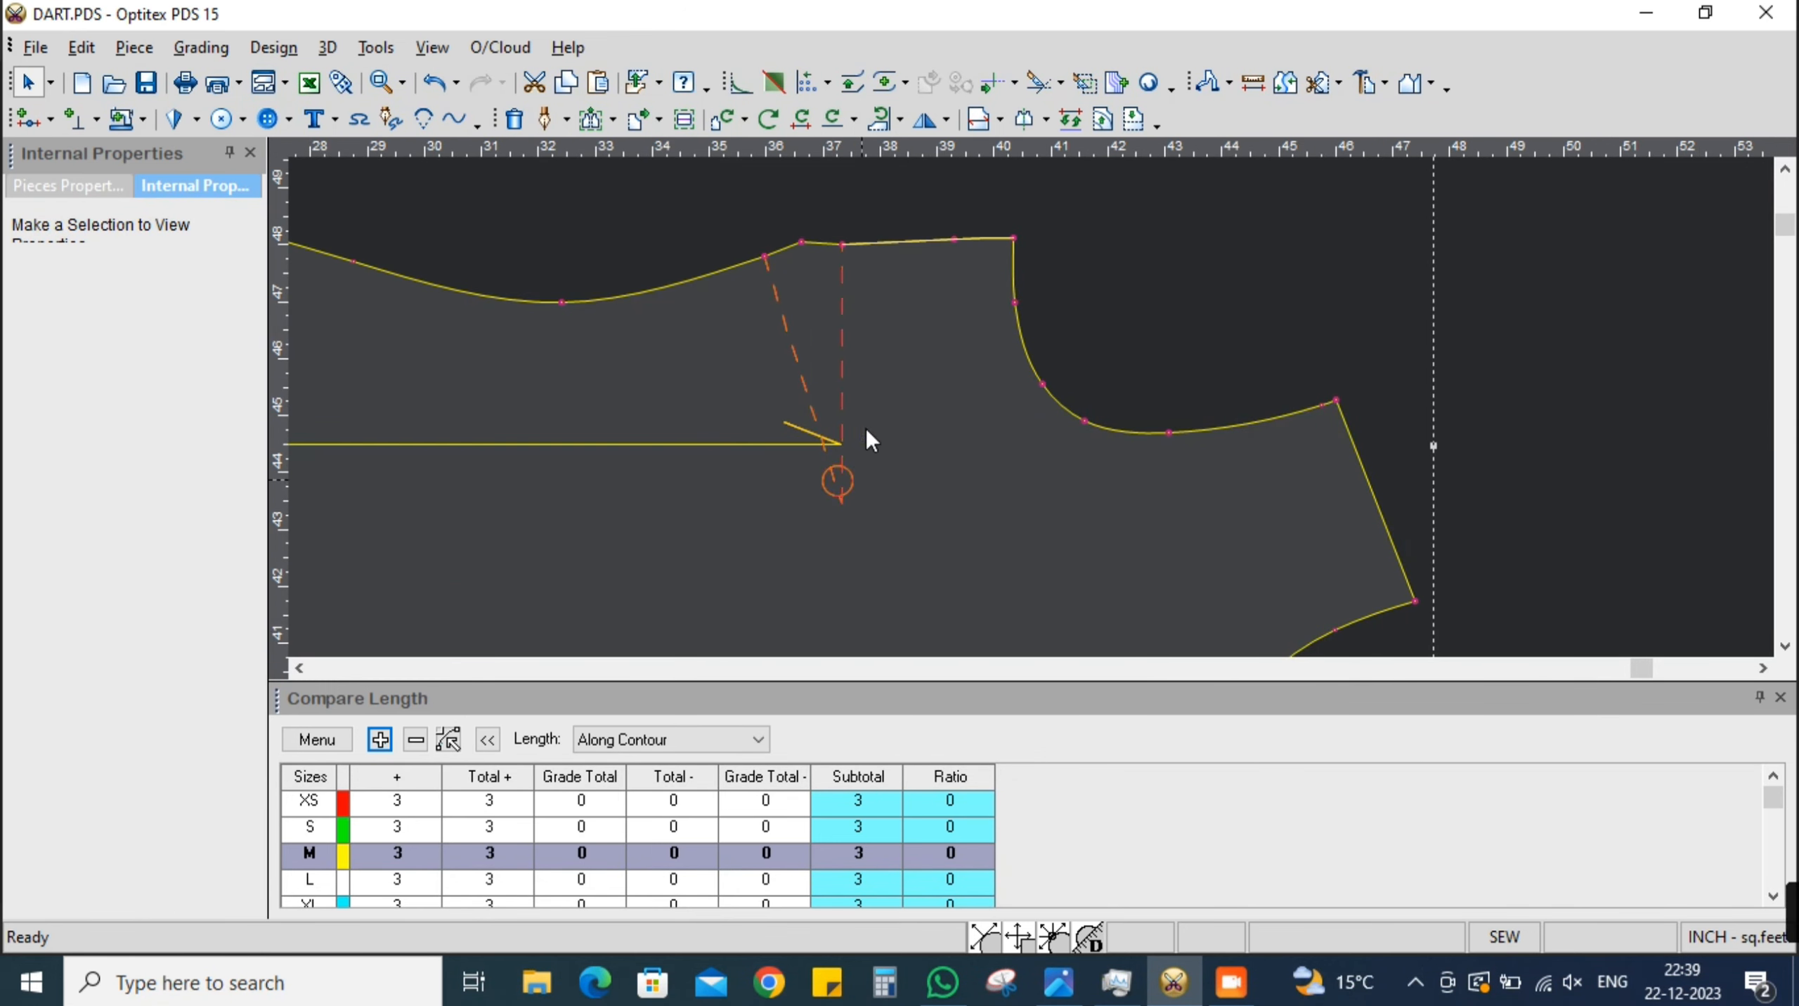
{"action": "scroll", "coordinate": [1032, 408], "scroll_direction": "down", "scroll_amount": 2}
{"action": "scroll", "coordinate": [1033, 409], "scroll_direction": "up", "scroll_amount": 3}
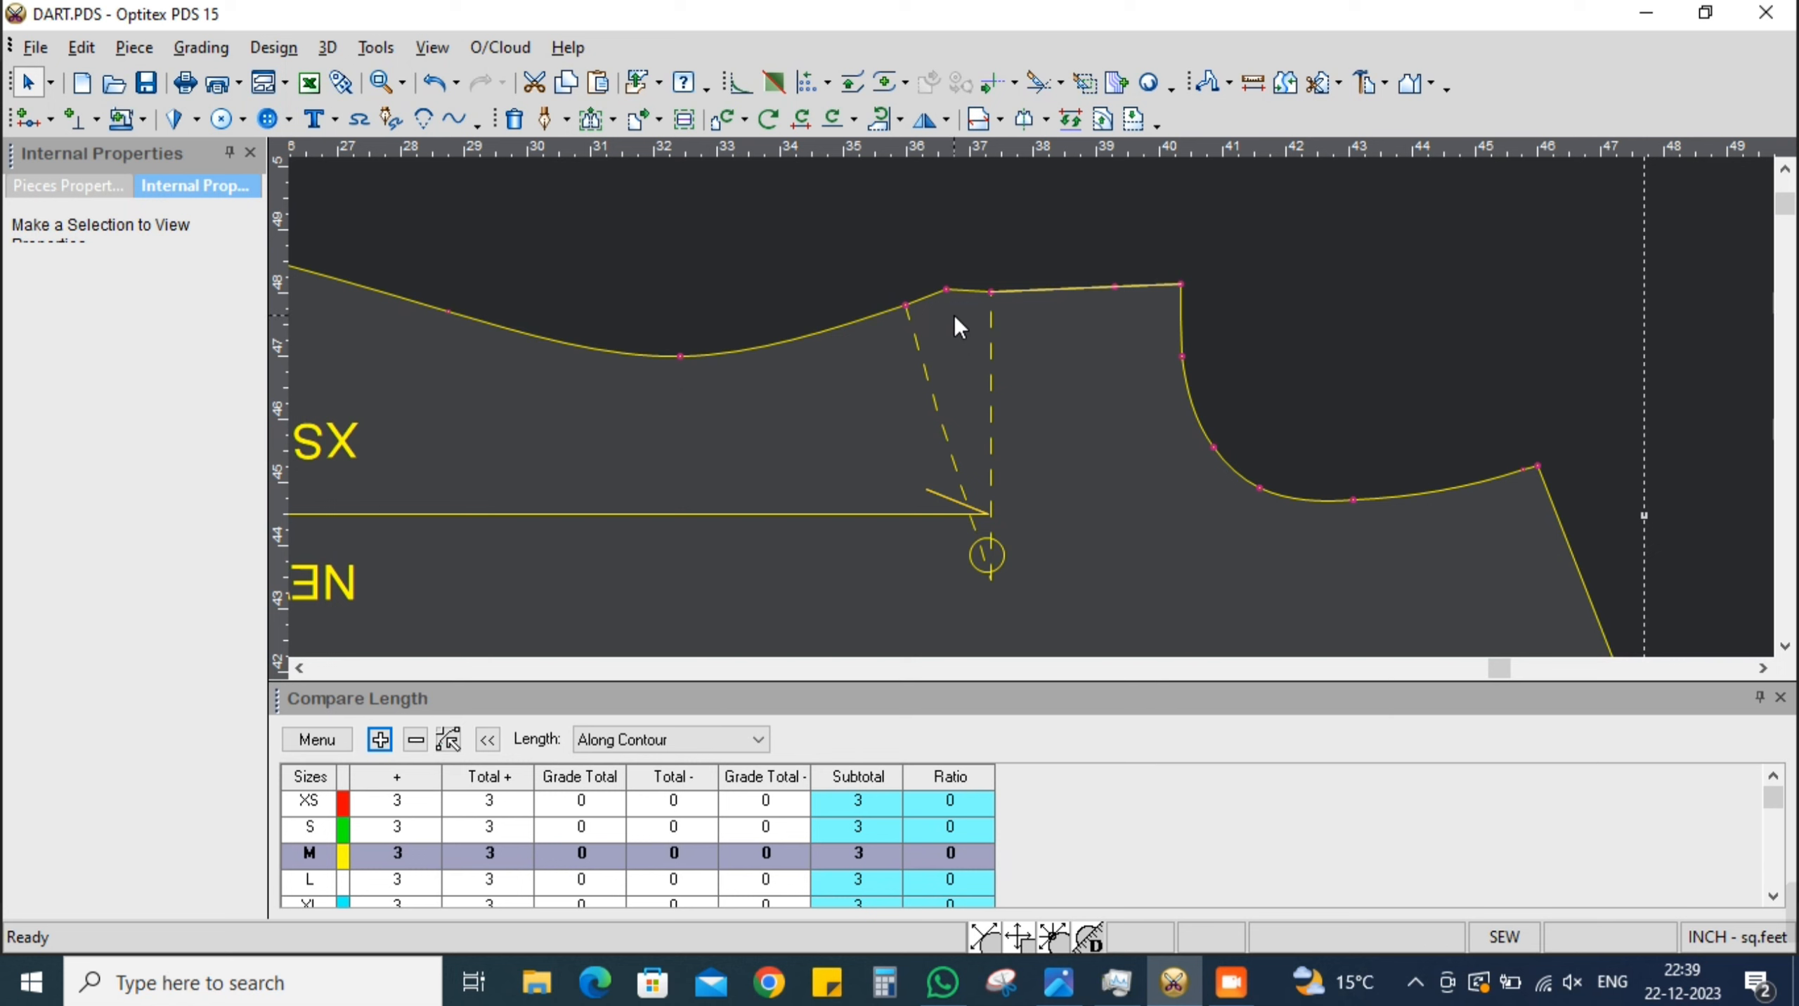
{"action": "left_click", "coordinate": [991, 581]}
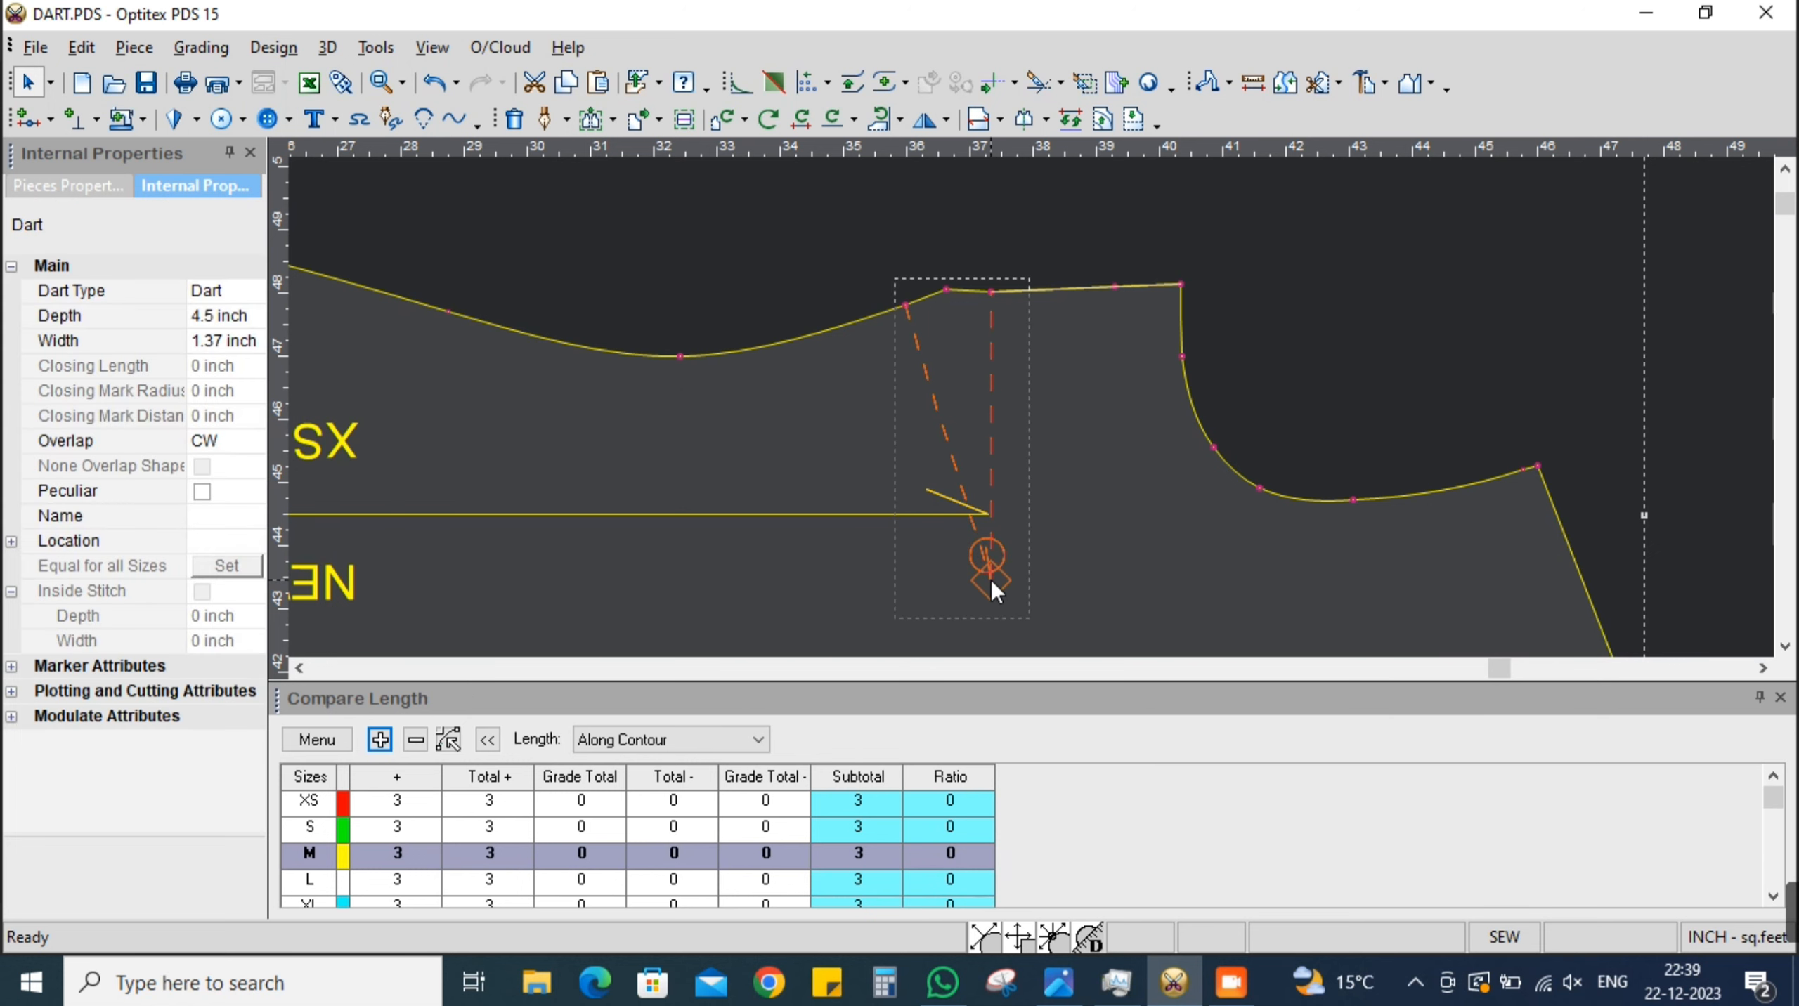
{"action": "left_click", "coordinate": [239, 339]}
{"action": "type", "text": "1.75"}
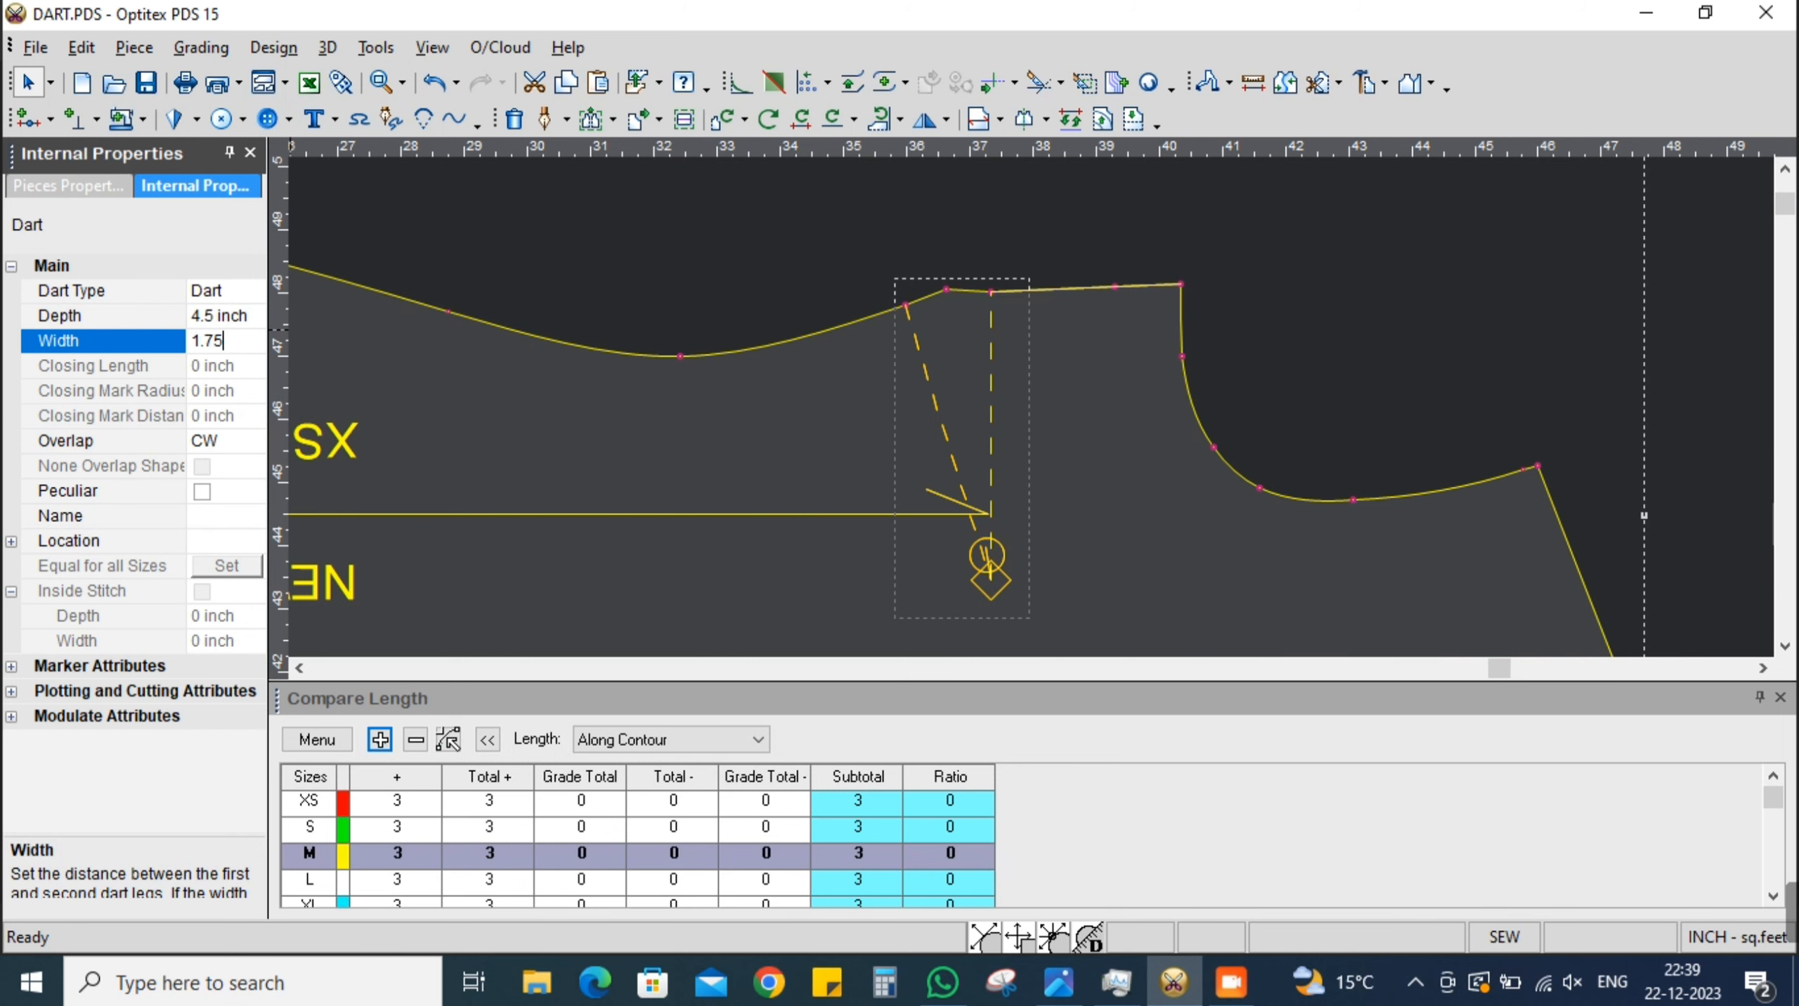
{"action": "key", "text": "Return"}
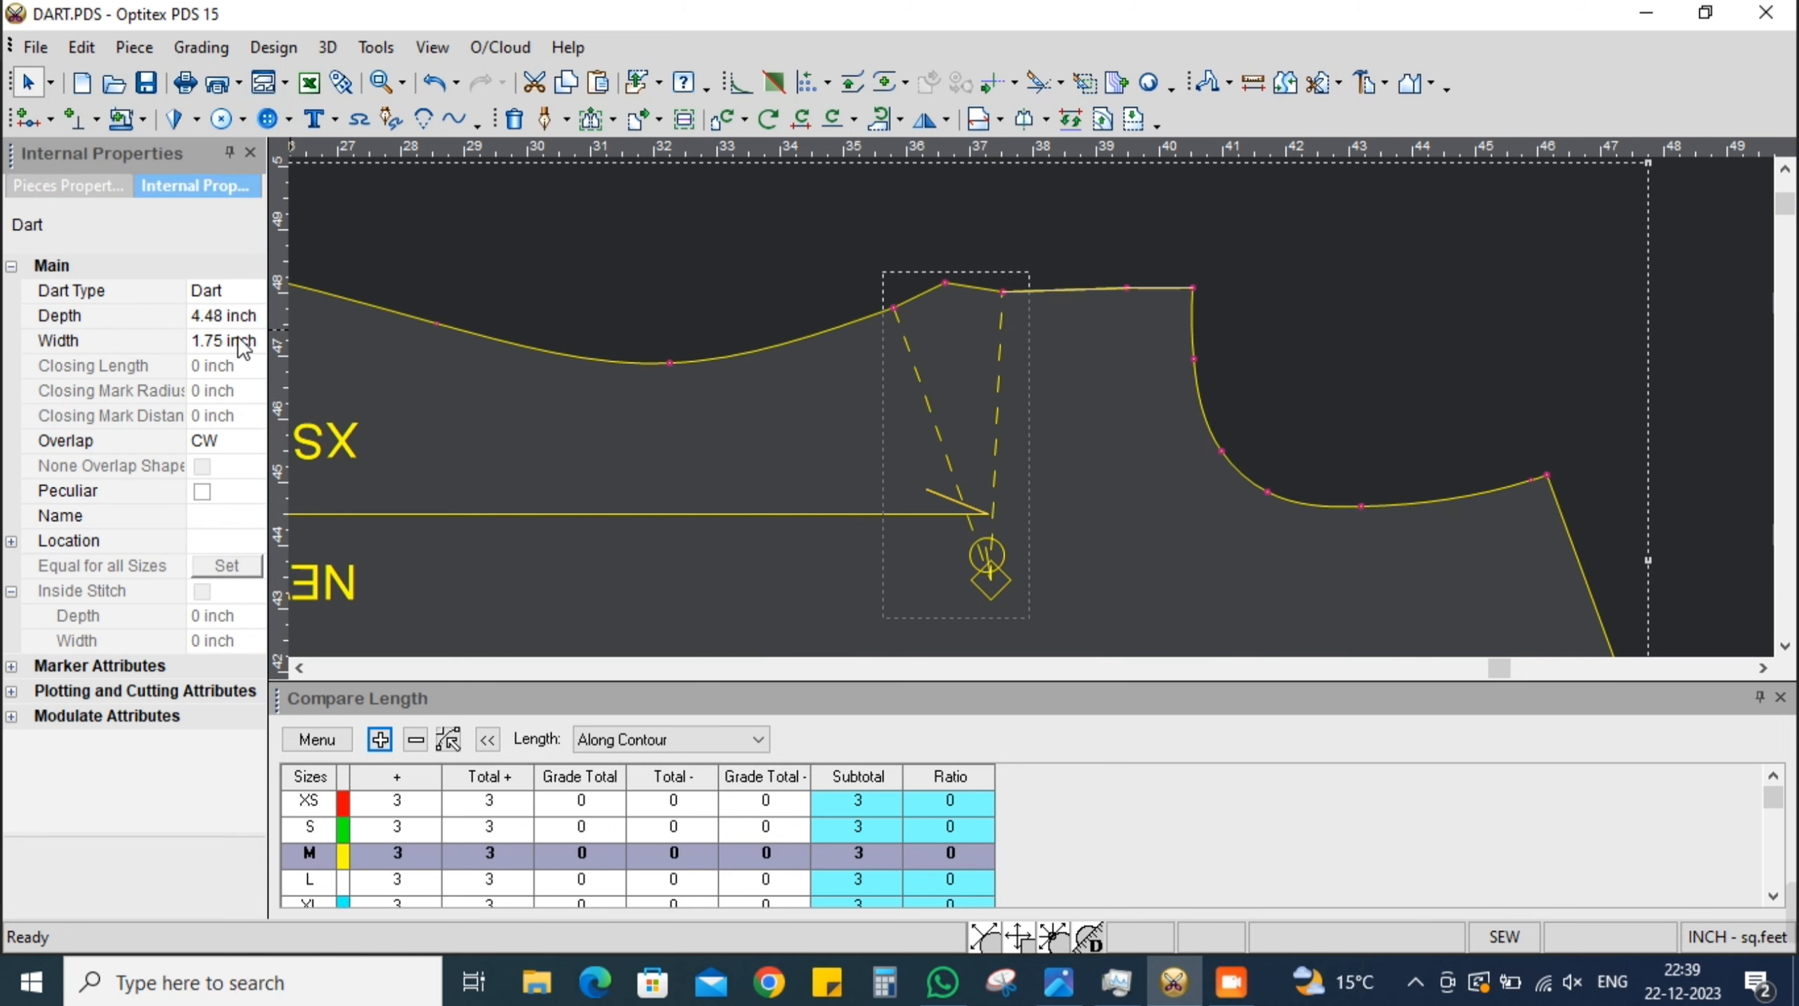
Move the front piece clear of the back piece and delete the extra point on its centre front line
{"action": "left_click", "coordinate": [250, 153]}
{"action": "scroll", "coordinate": [1032, 408], "scroll_direction": "down", "scroll_amount": 3}
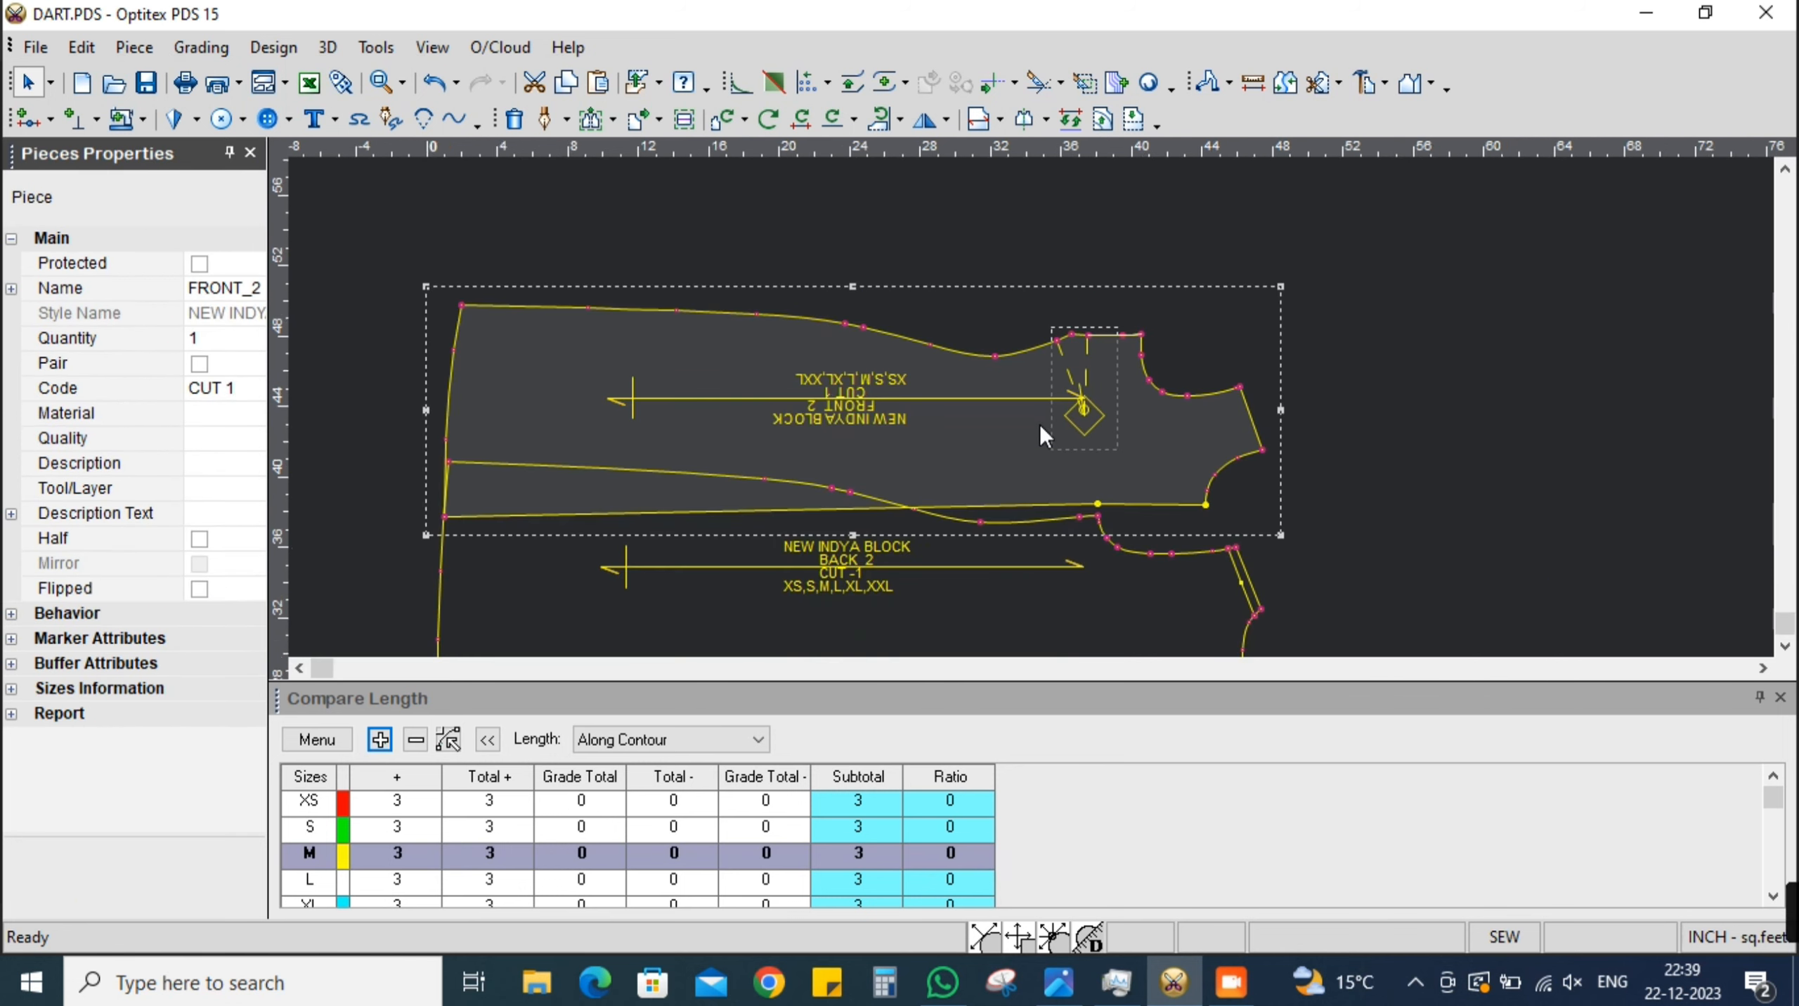
{"action": "scroll", "coordinate": [1043, 434], "scroll_direction": "down", "scroll_amount": 2}
{"action": "scroll", "coordinate": [1039, 407], "scroll_direction": "up", "scroll_amount": 3}
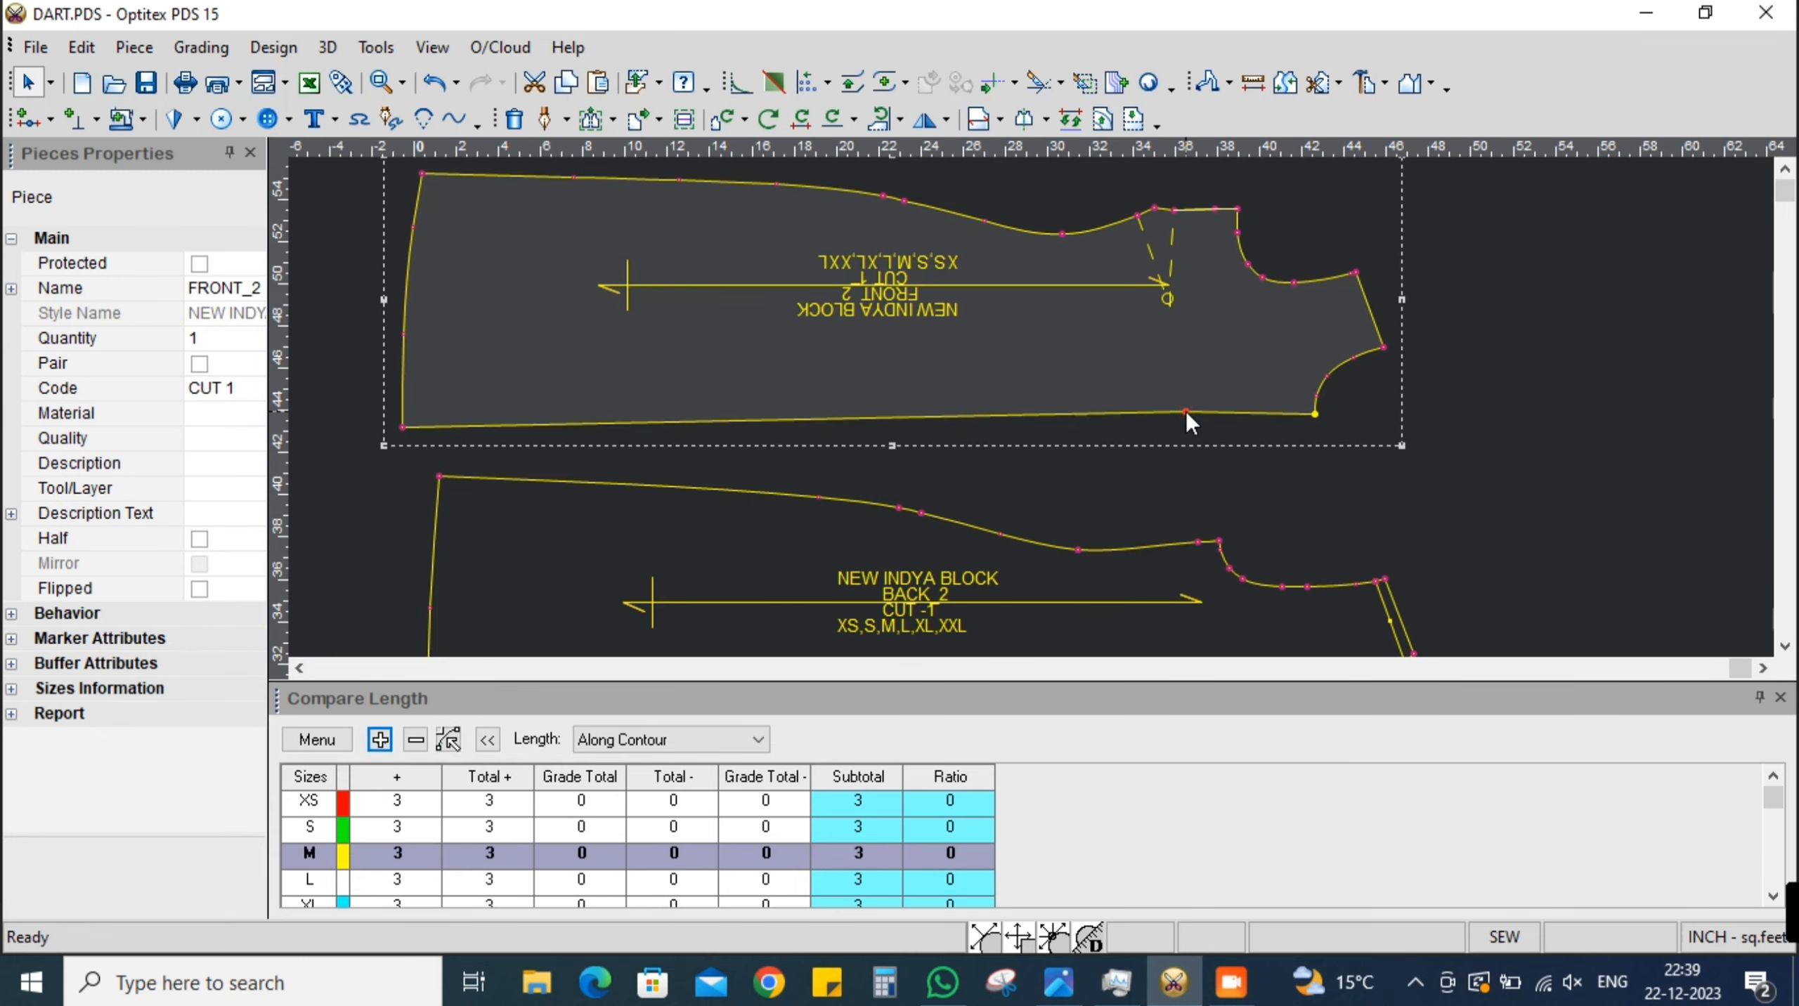
{"action": "right_click", "coordinate": [1187, 411]}
{"action": "left_click", "coordinate": [1262, 553]}
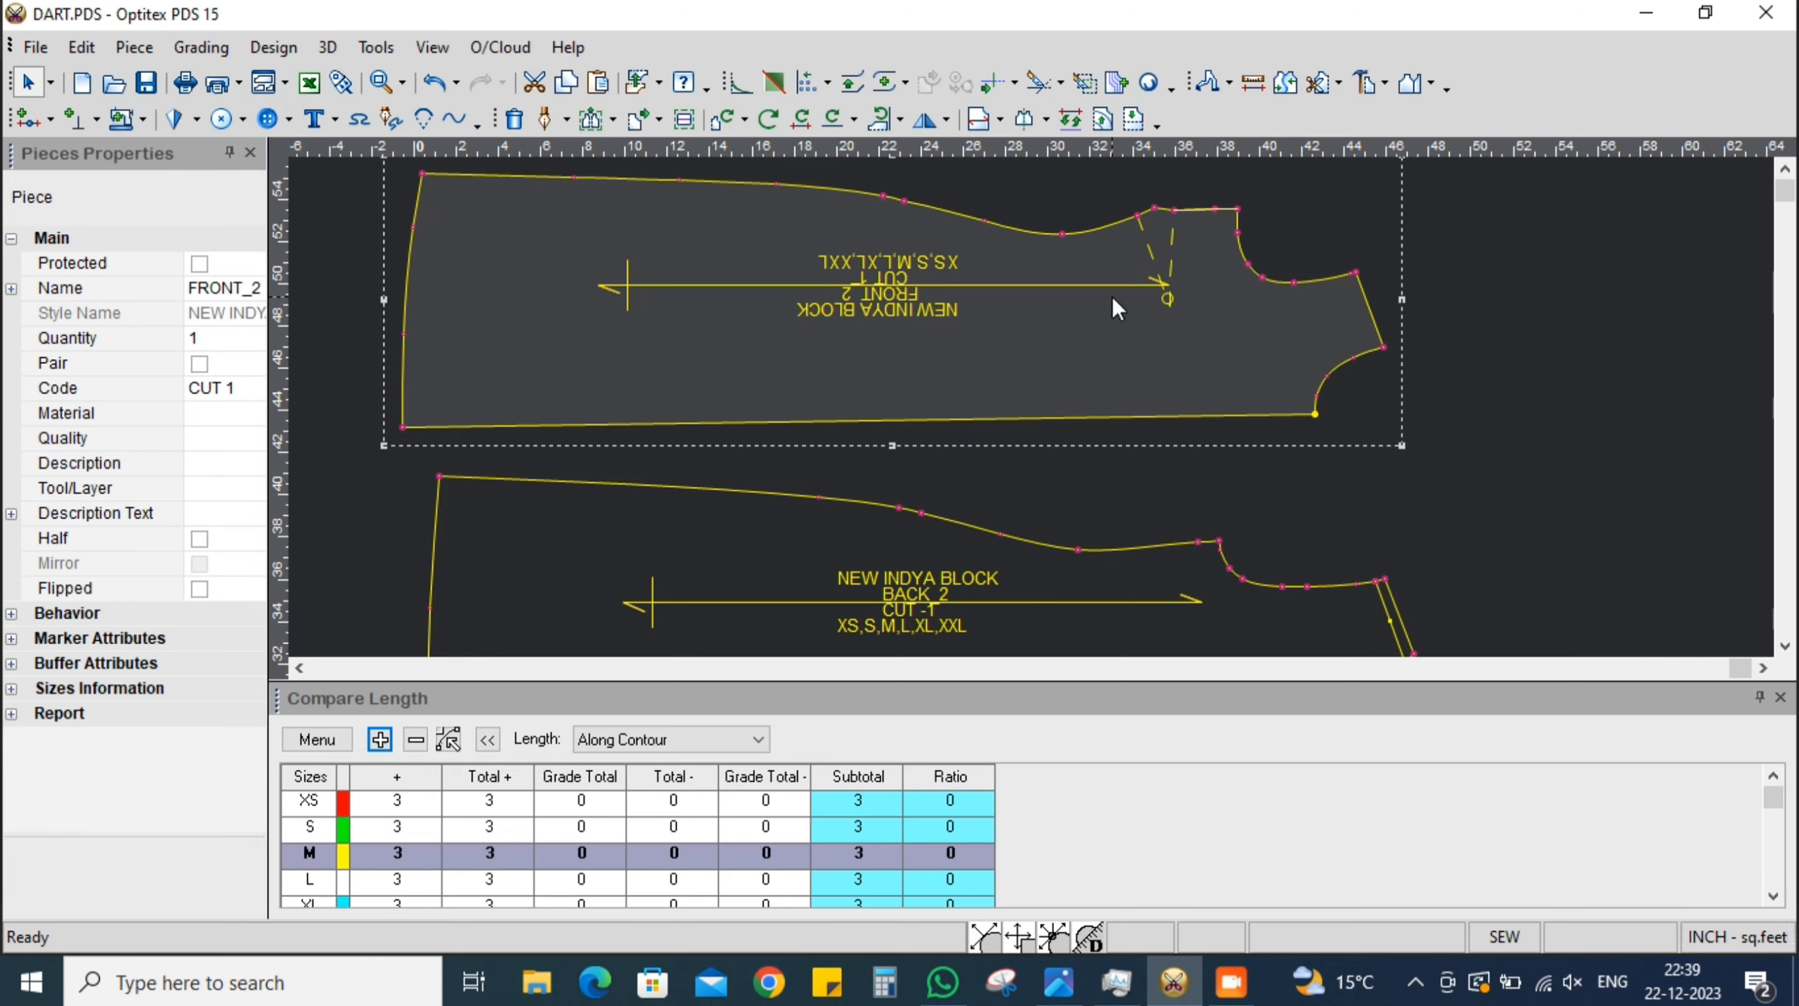
Recheck the bust dart length in the size chart image and reset the front bust dart's depth to 4.5 inches
{"action": "scroll", "coordinate": [1114, 300], "scroll_direction": "up", "scroll_amount": 3}
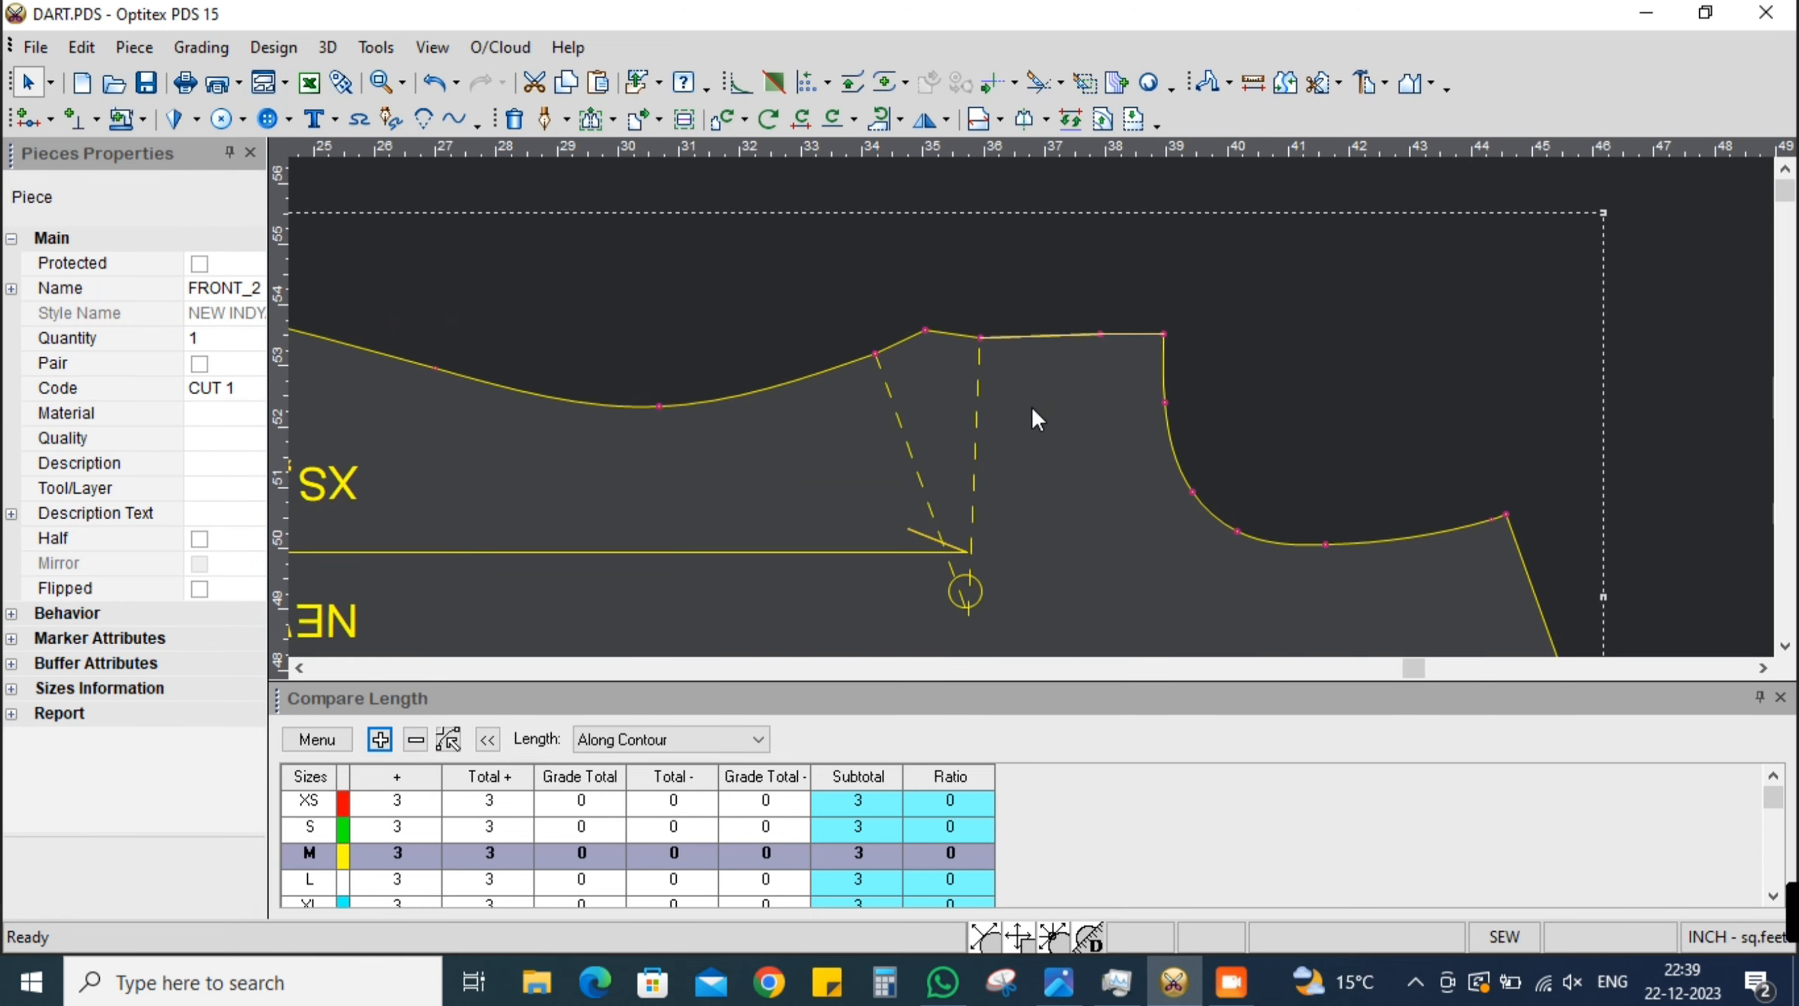
{"action": "left_click", "coordinate": [969, 615]}
{"action": "left_click", "coordinate": [969, 615]}
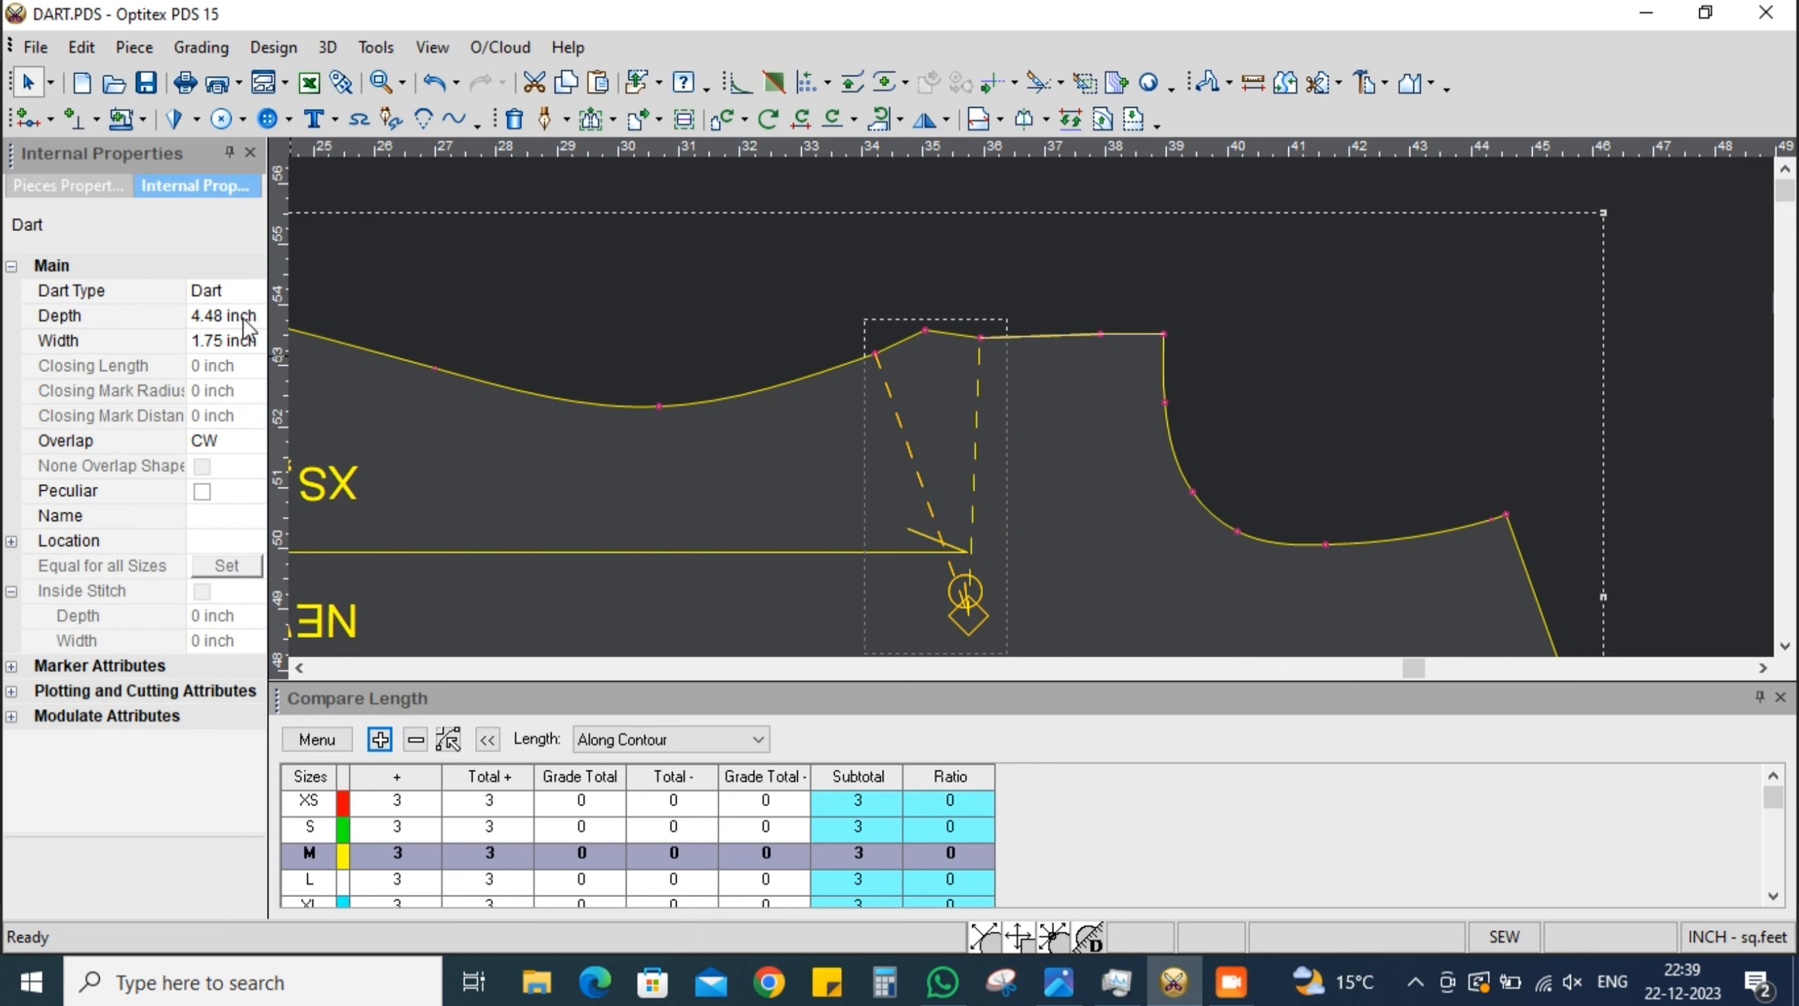
{"action": "key", "text": "alt+Tab"}
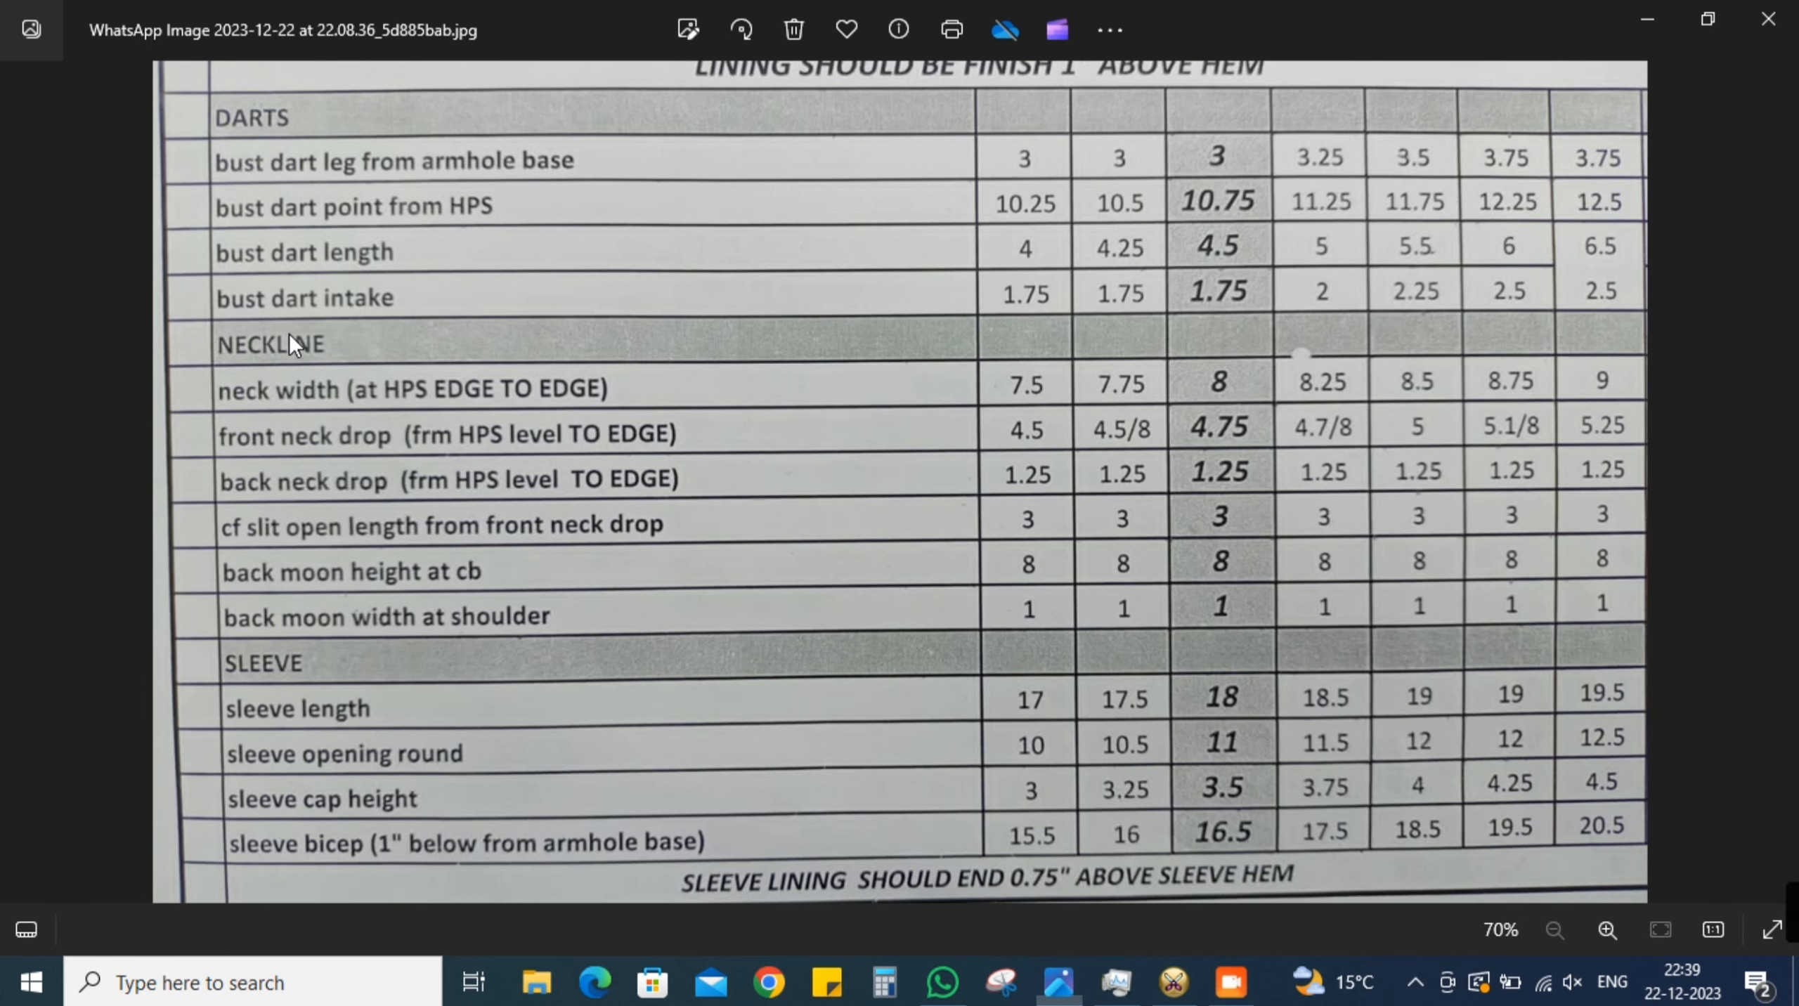
{"action": "key", "text": "alt+Tab"}
{"action": "left_click", "coordinate": [238, 317]}
{"action": "type", "text": "4.5"}
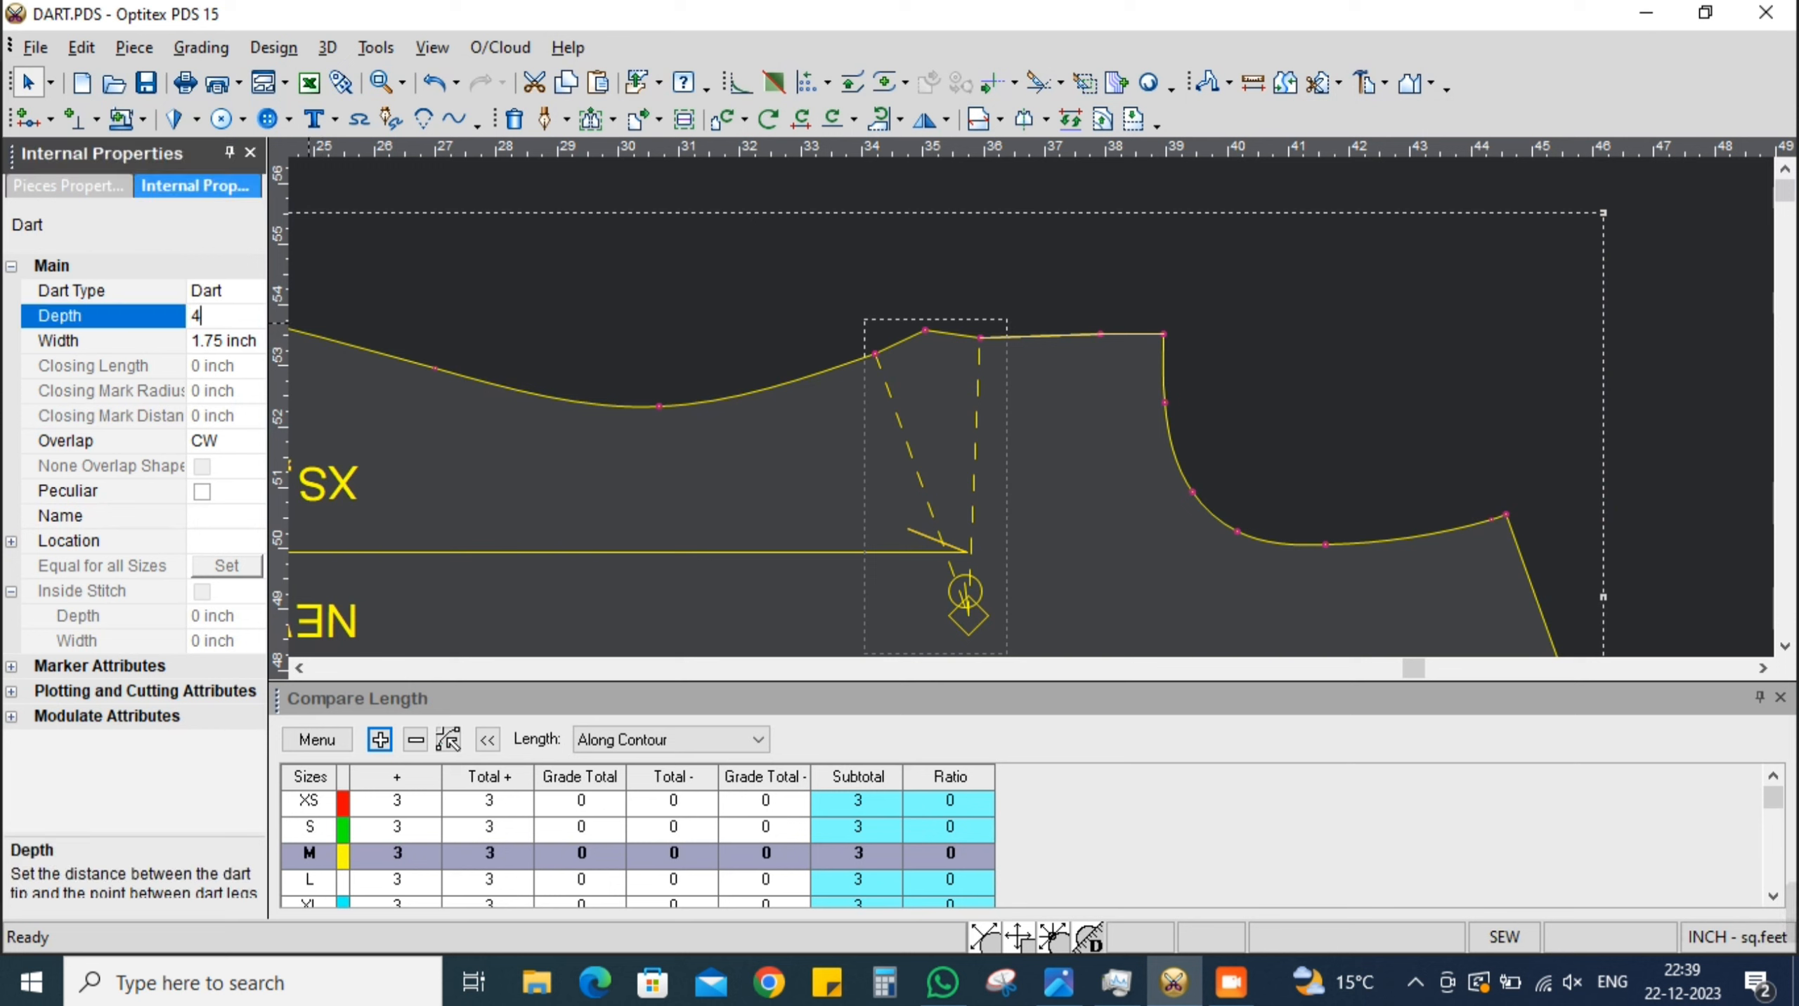
{"action": "key", "text": "Return"}
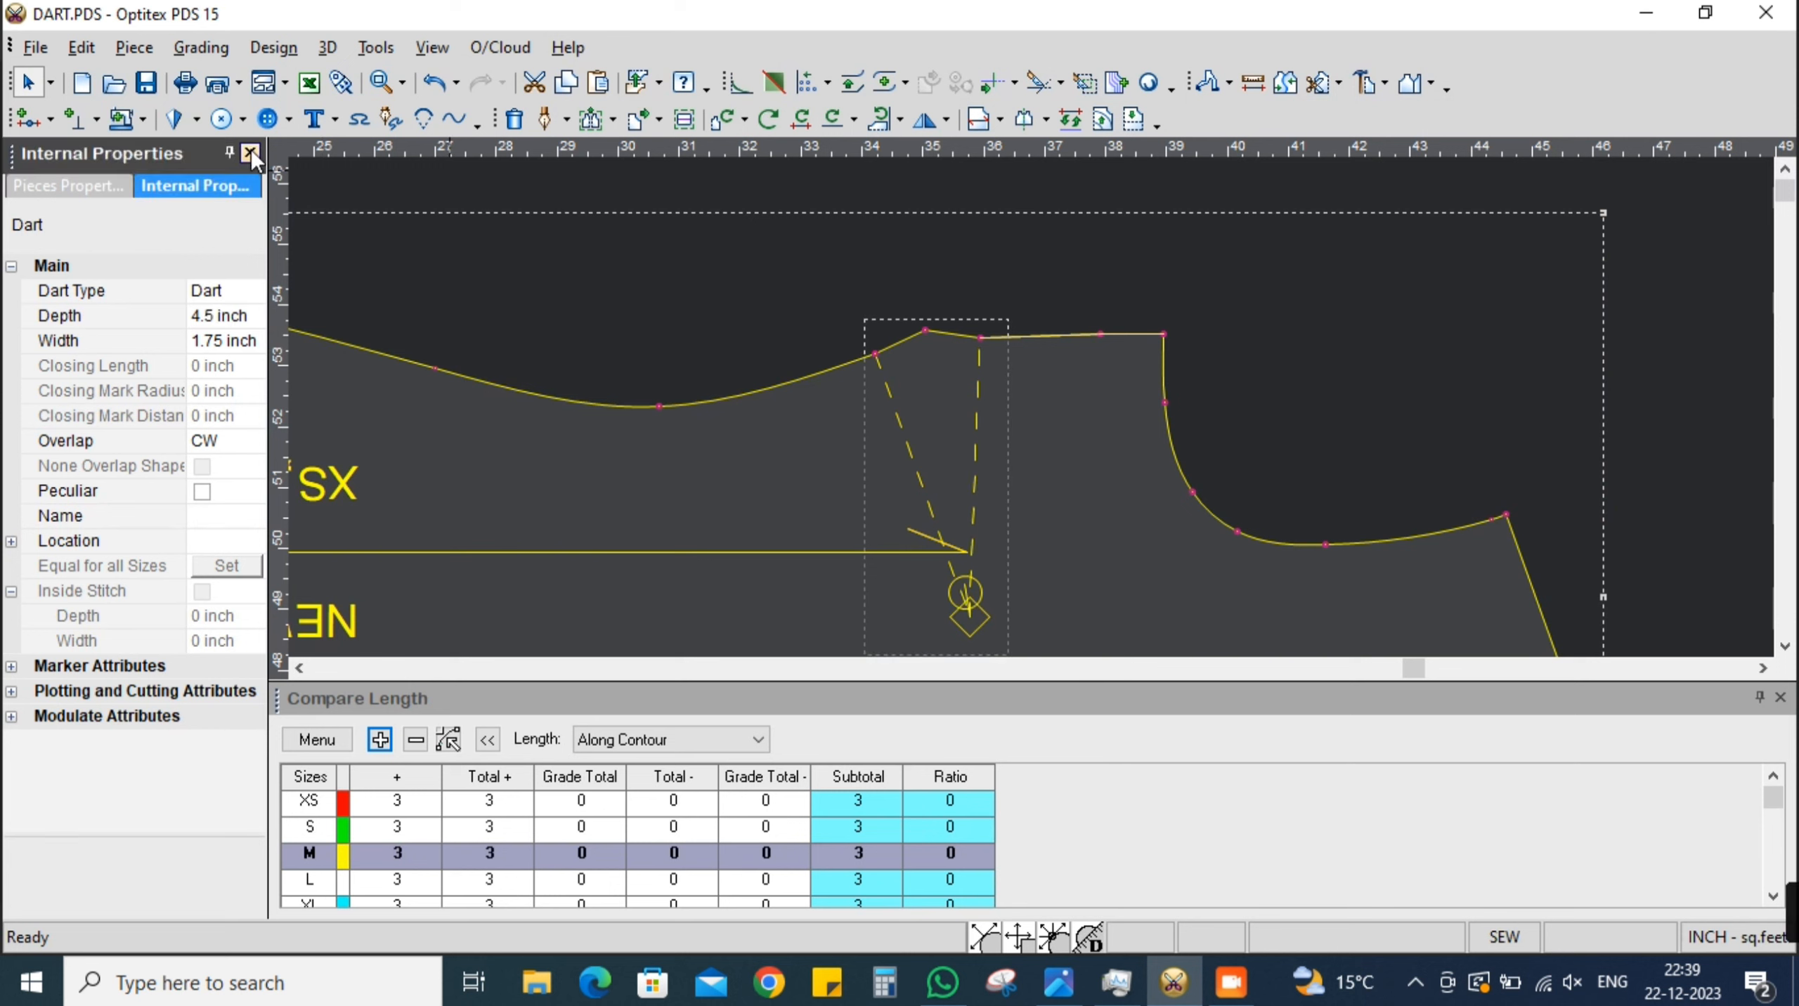
Deselect the dart, review the bust dart rows in the size chart image, and minimize the image
{"action": "left_click", "coordinate": [644, 241]}
{"action": "key", "text": "alt+Tab"}
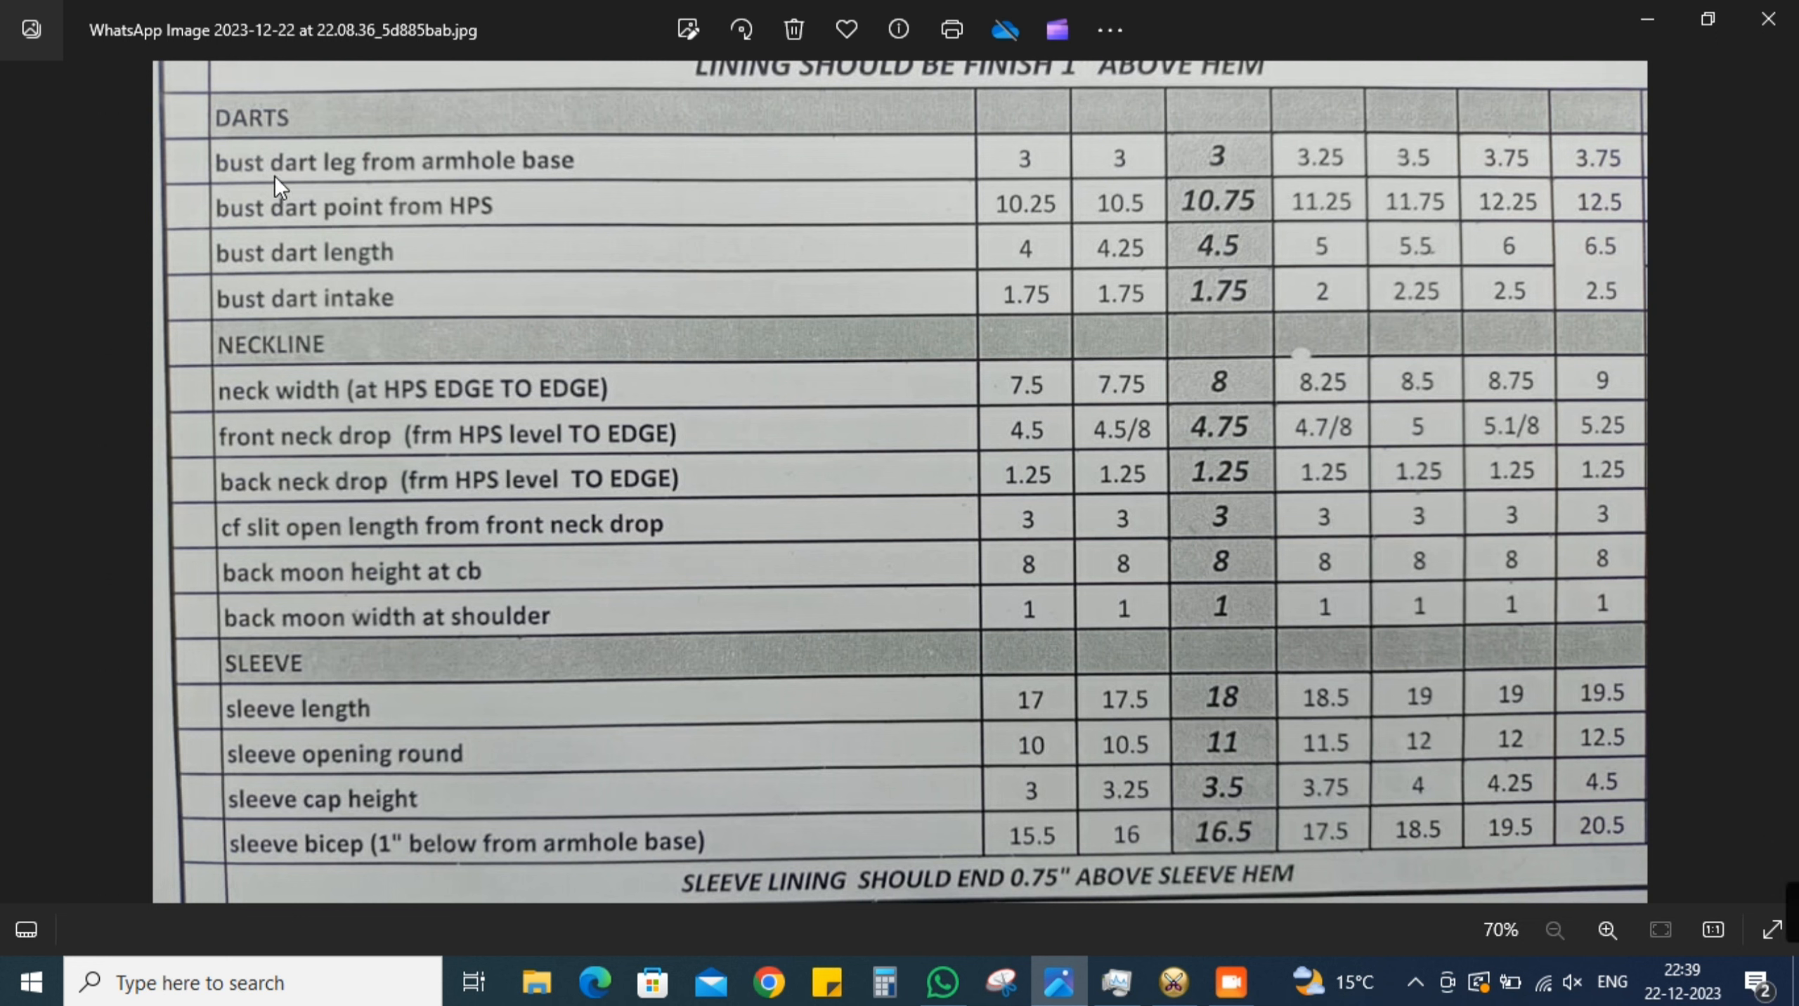
{"action": "left_click", "coordinate": [1646, 19]}
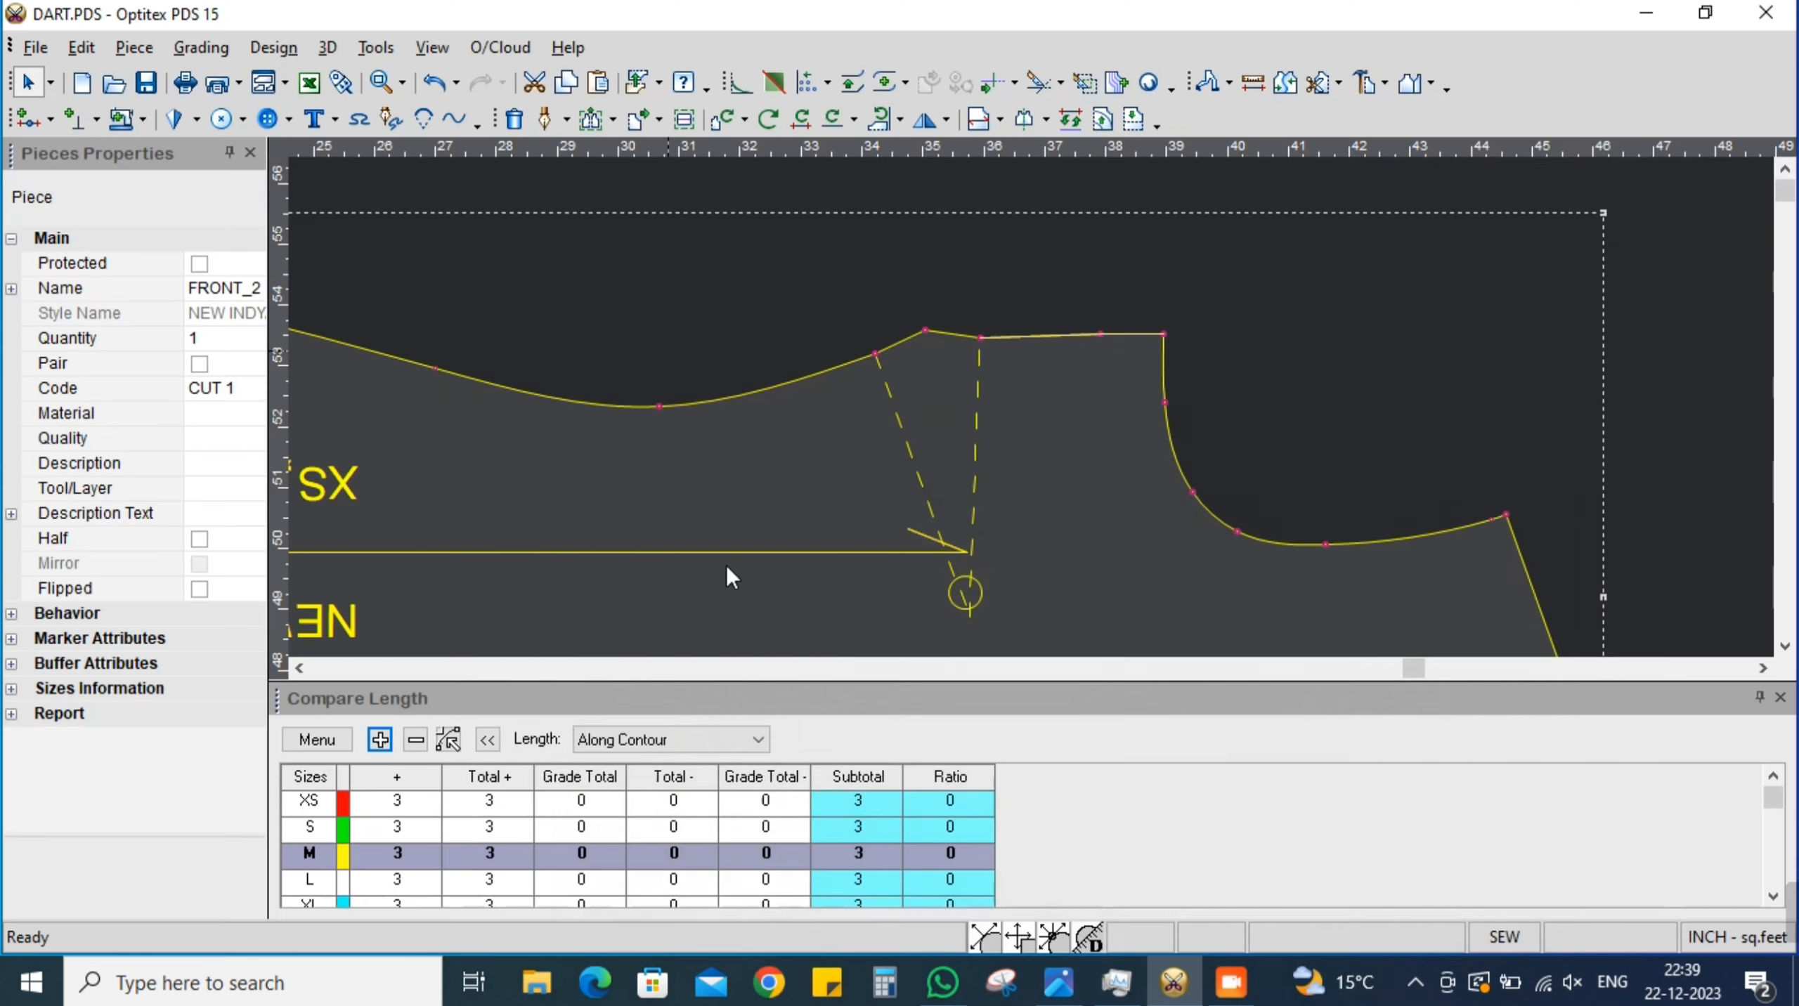
Close the piece properties to enlarge the drawing area
{"action": "scroll", "coordinate": [1059, 478], "scroll_direction": "down", "scroll_amount": 3}
{"action": "scroll", "coordinate": [1043, 425], "scroll_direction": "up", "scroll_amount": 3}
{"action": "scroll", "coordinate": [1042, 423], "scroll_direction": "down", "scroll_amount": 3}
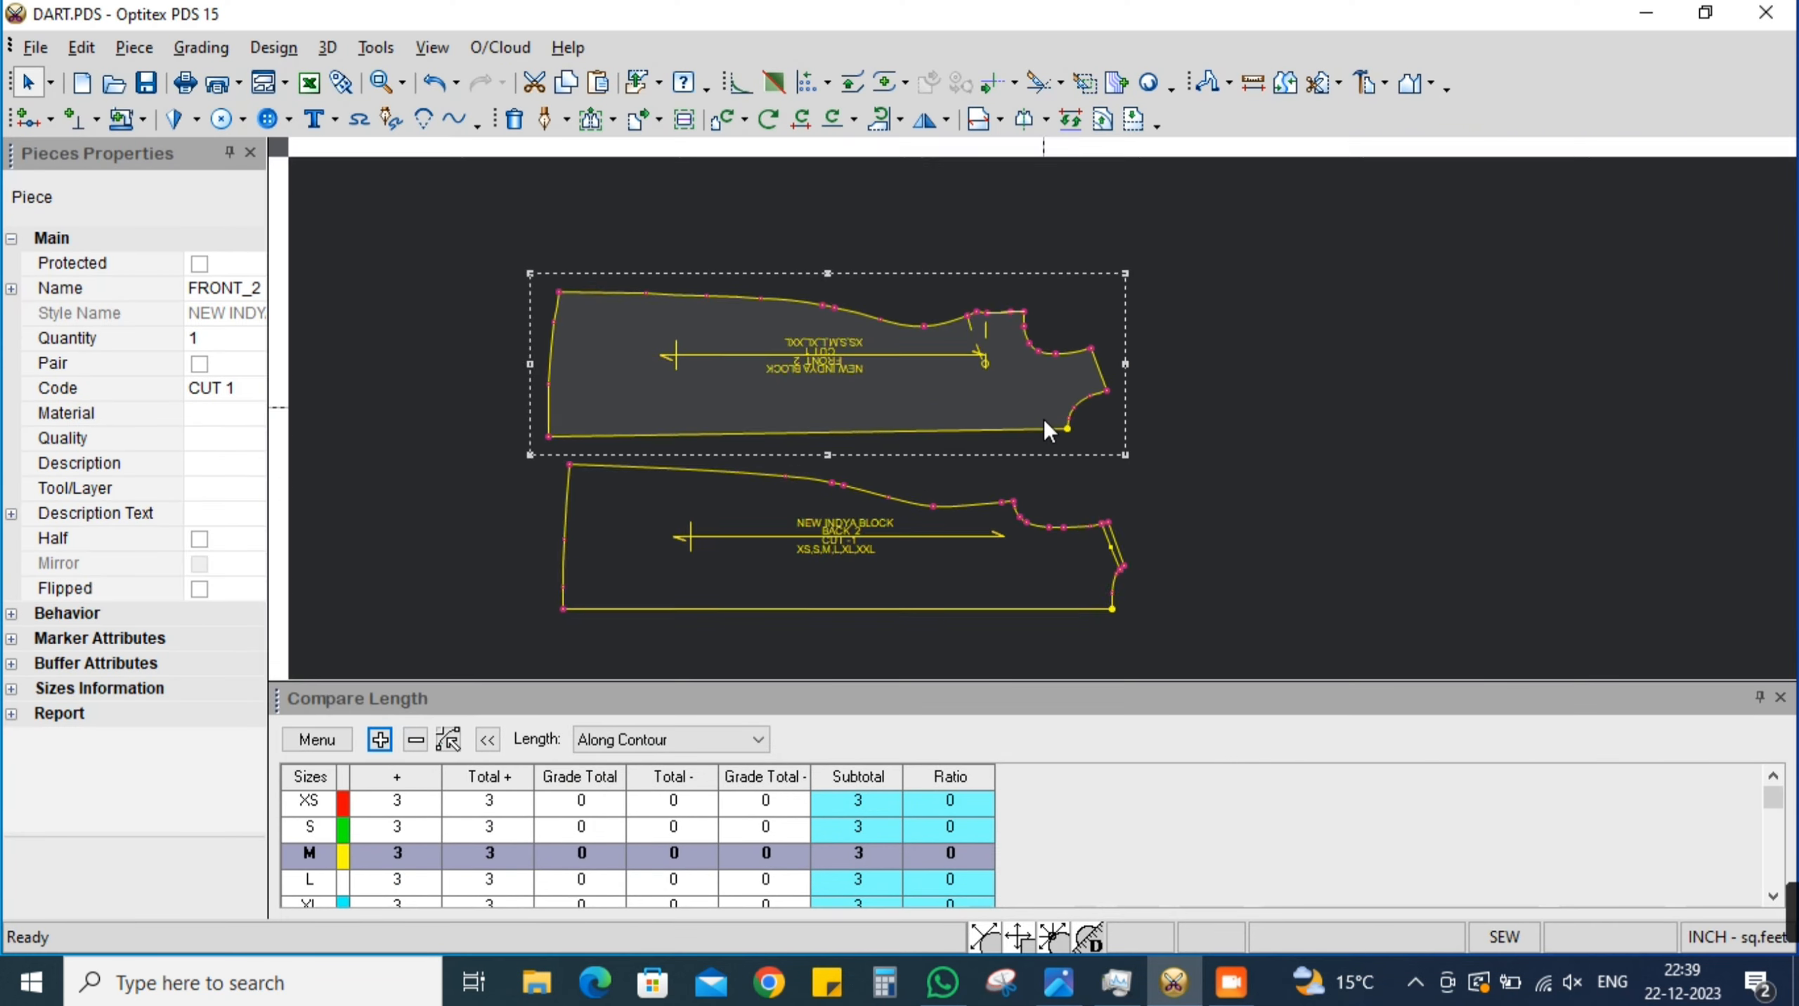
{"action": "scroll", "coordinate": [1043, 425], "scroll_direction": "up", "scroll_amount": 5}
{"action": "left_click", "coordinate": [250, 153]}
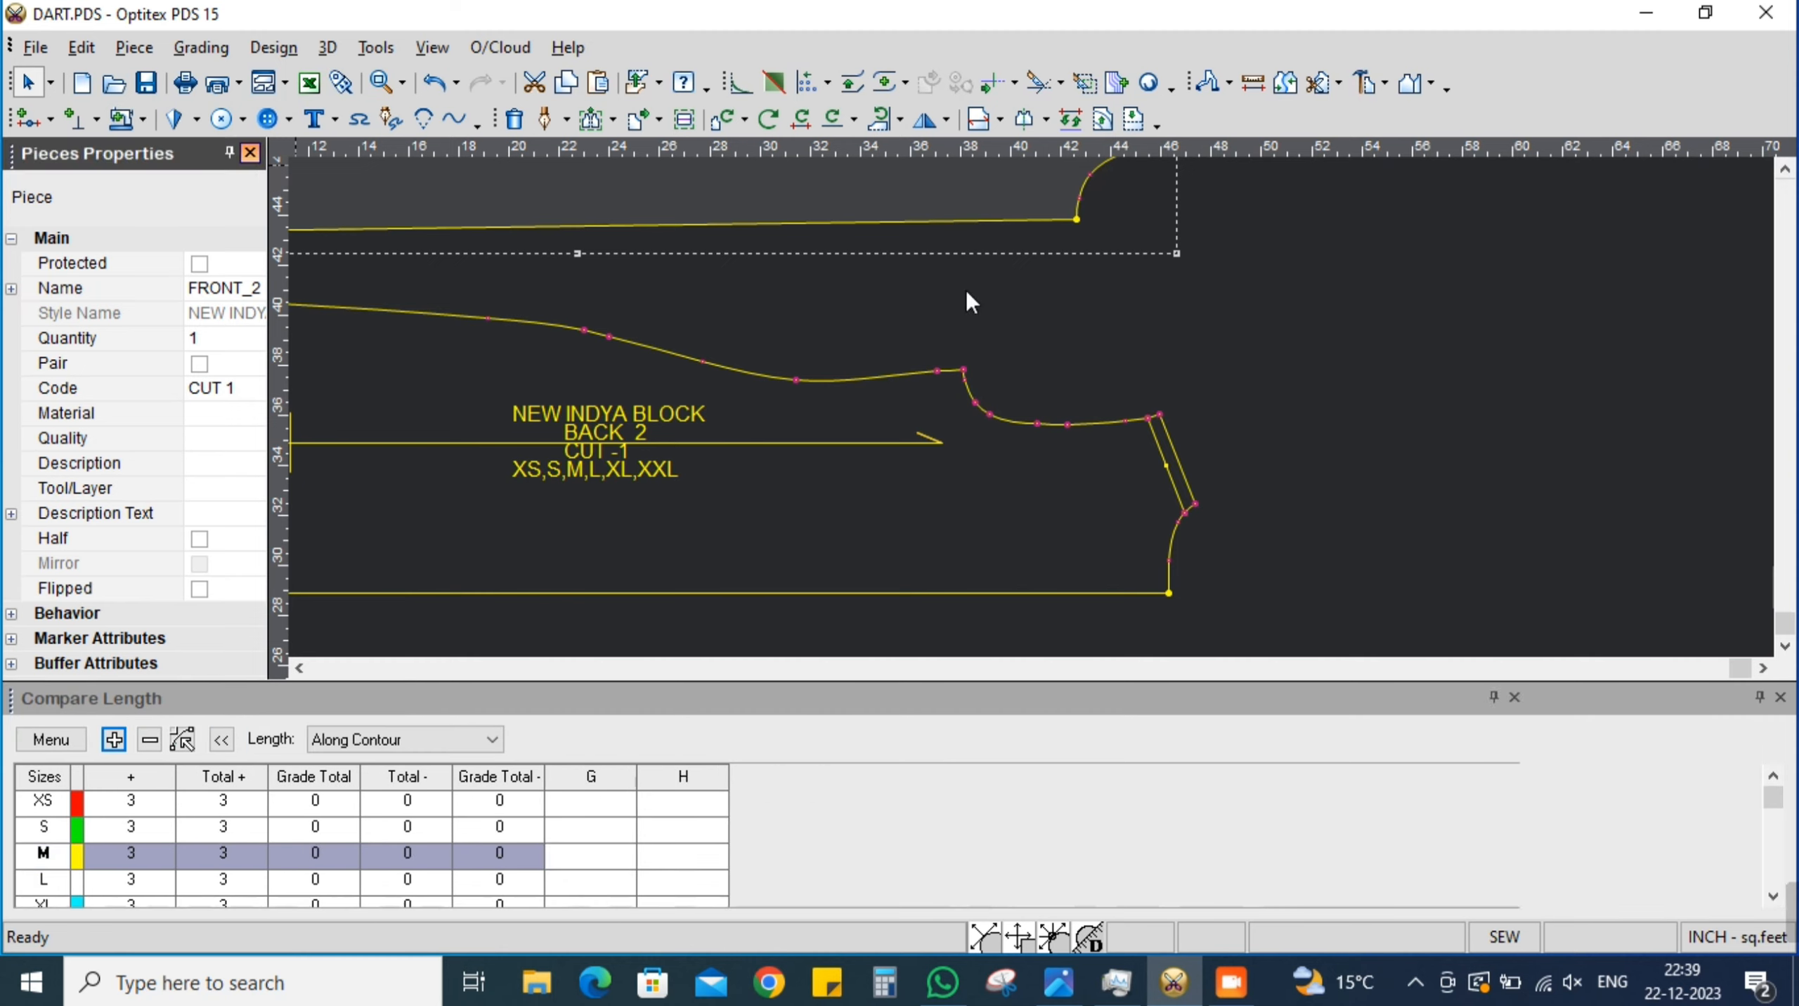
{"action": "scroll", "coordinate": [1089, 520], "scroll_direction": "up", "scroll_amount": 2}
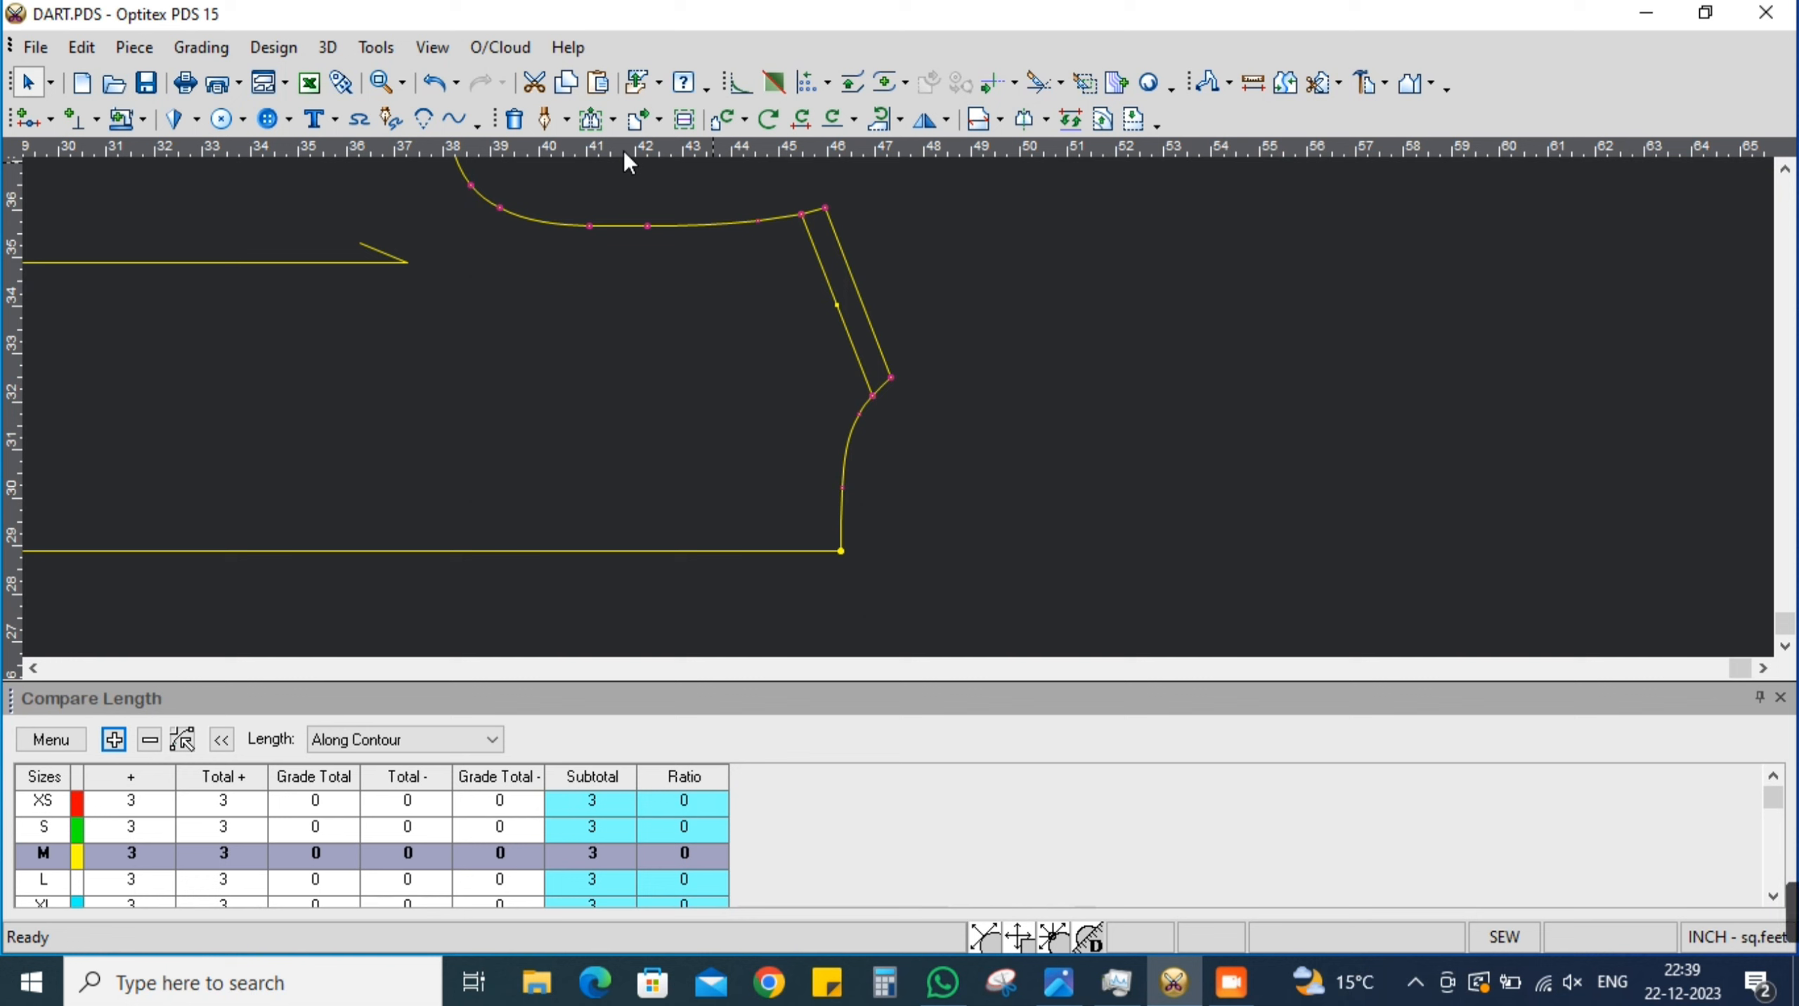
Show the Grading Table, place it beside the back piece's shoulder, and enlarge it to fit all sizes with dx, dy and dd
{"action": "key", "text": "ctrl+F4"}
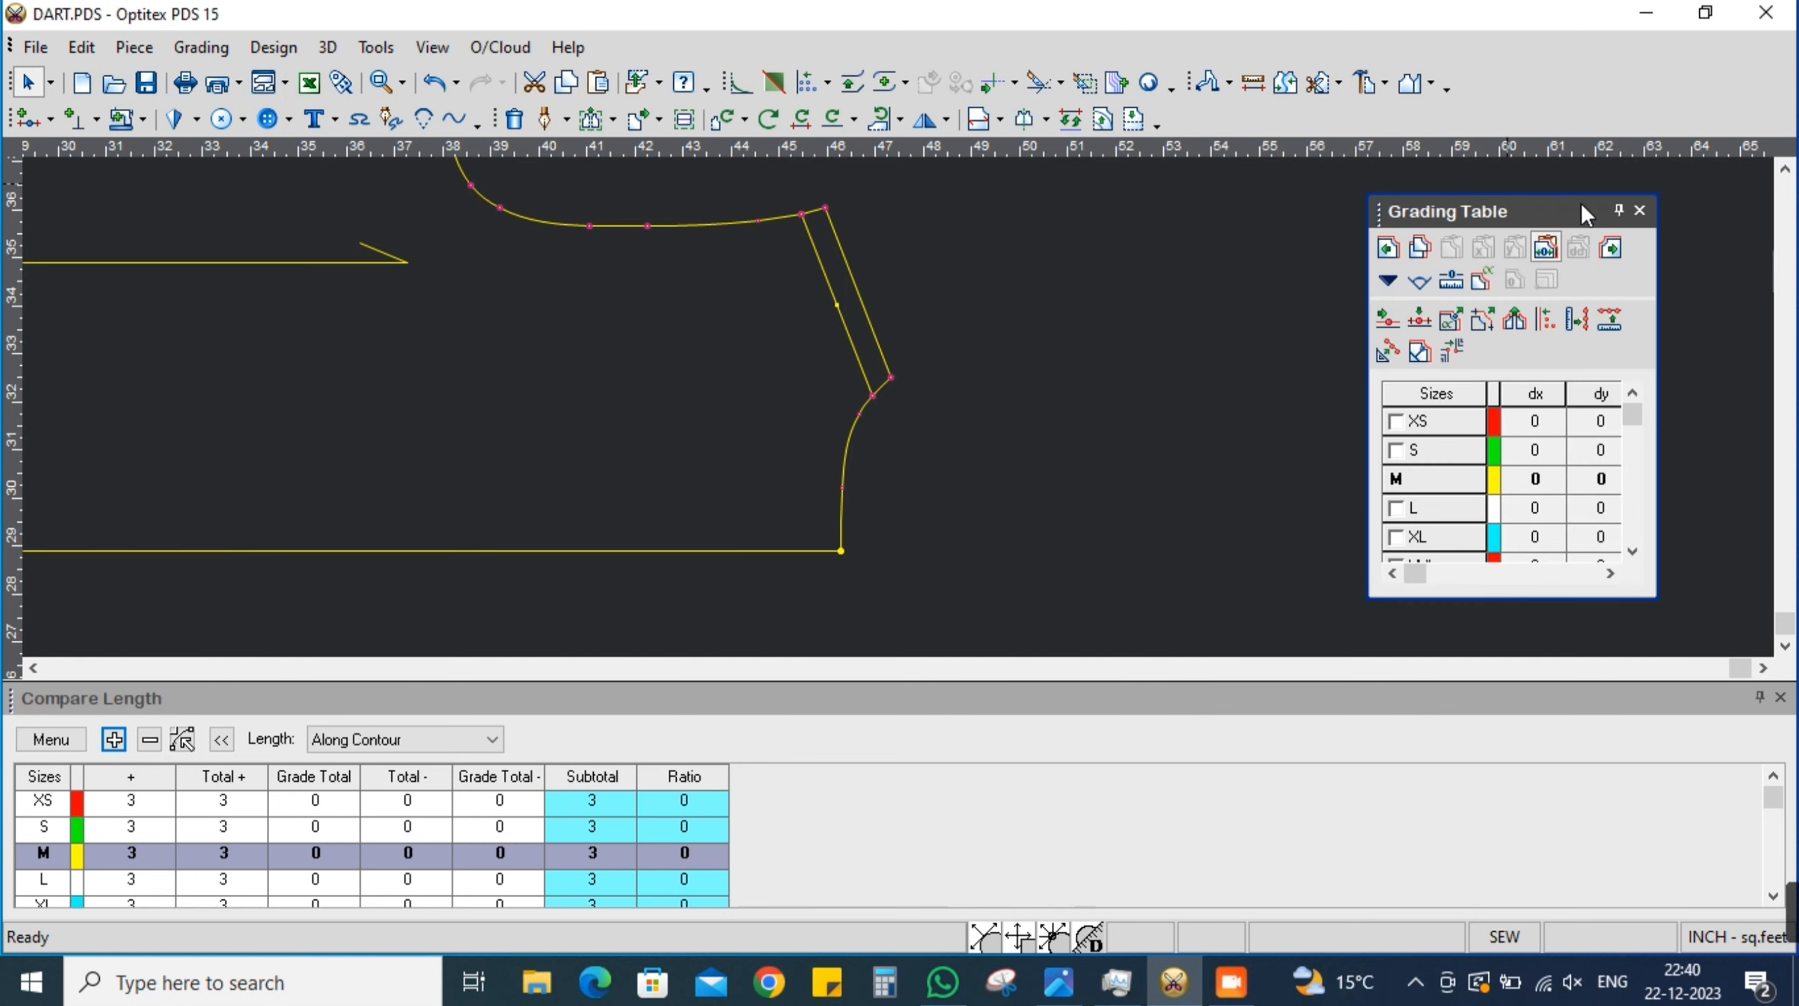
{"action": "left_click_drag", "start_coordinate": [1581, 212], "coordinate": [1678, 190]}
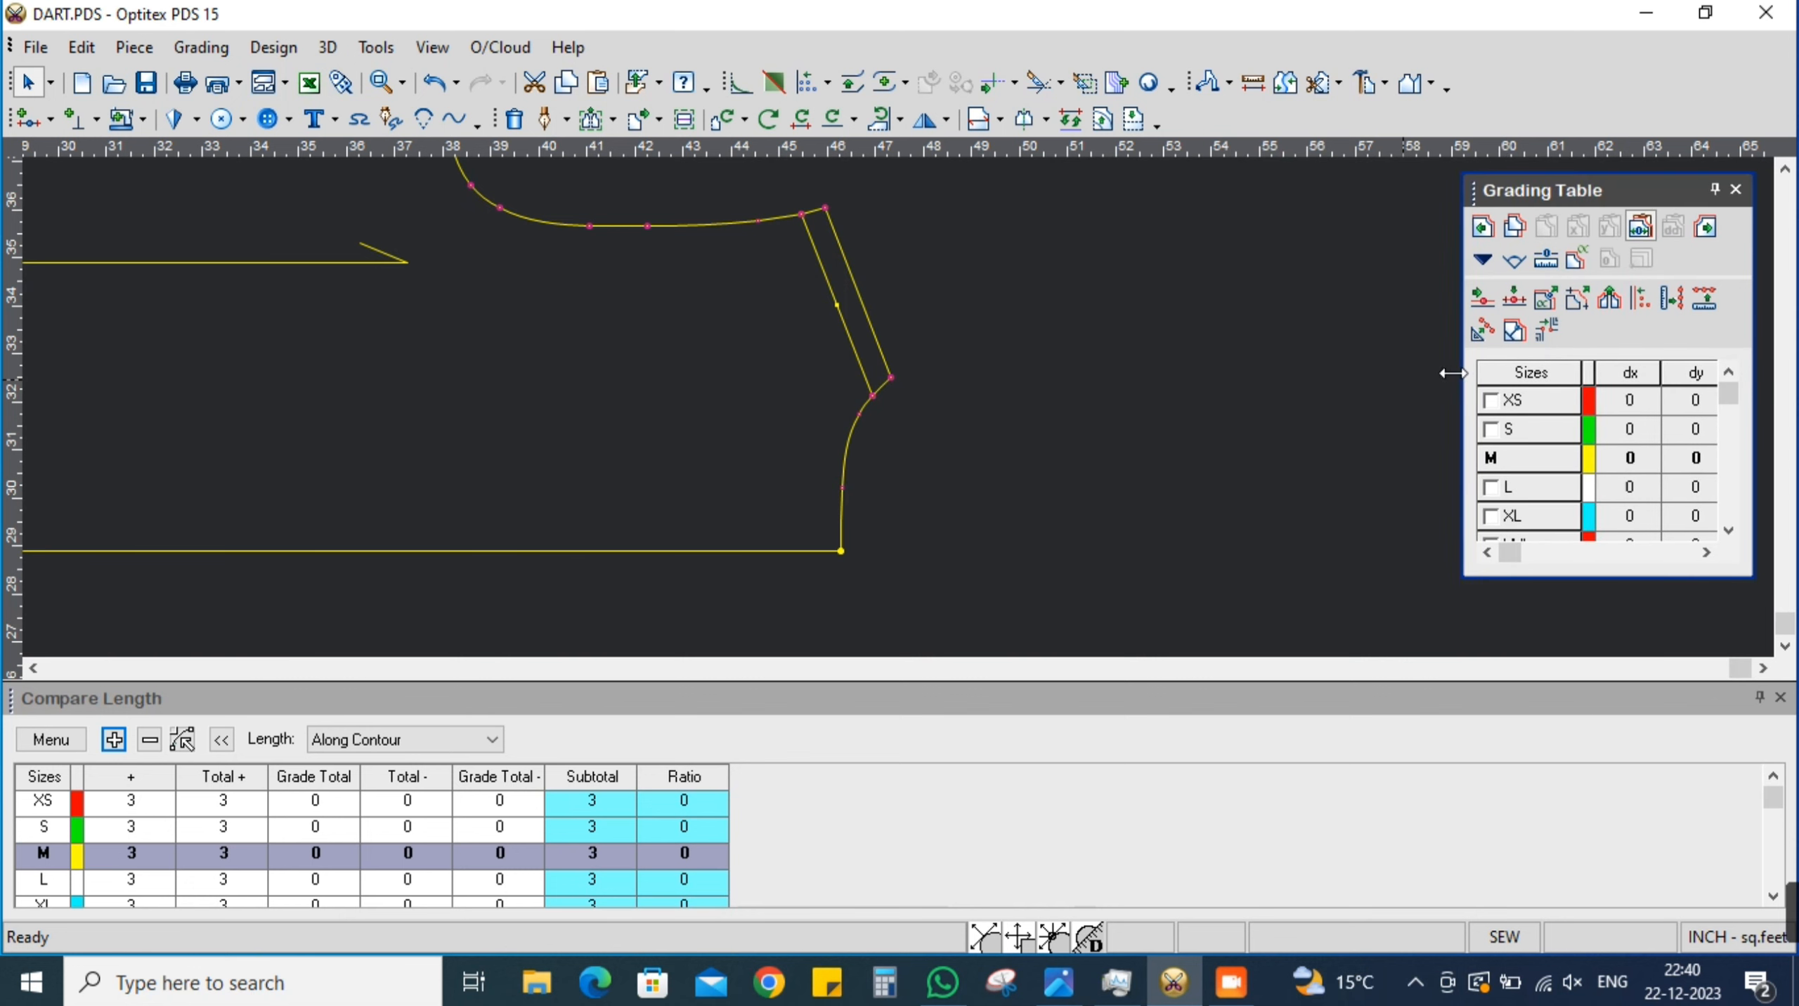
{"action": "left_click_drag", "start_coordinate": [1453, 374], "coordinate": [1376, 385]}
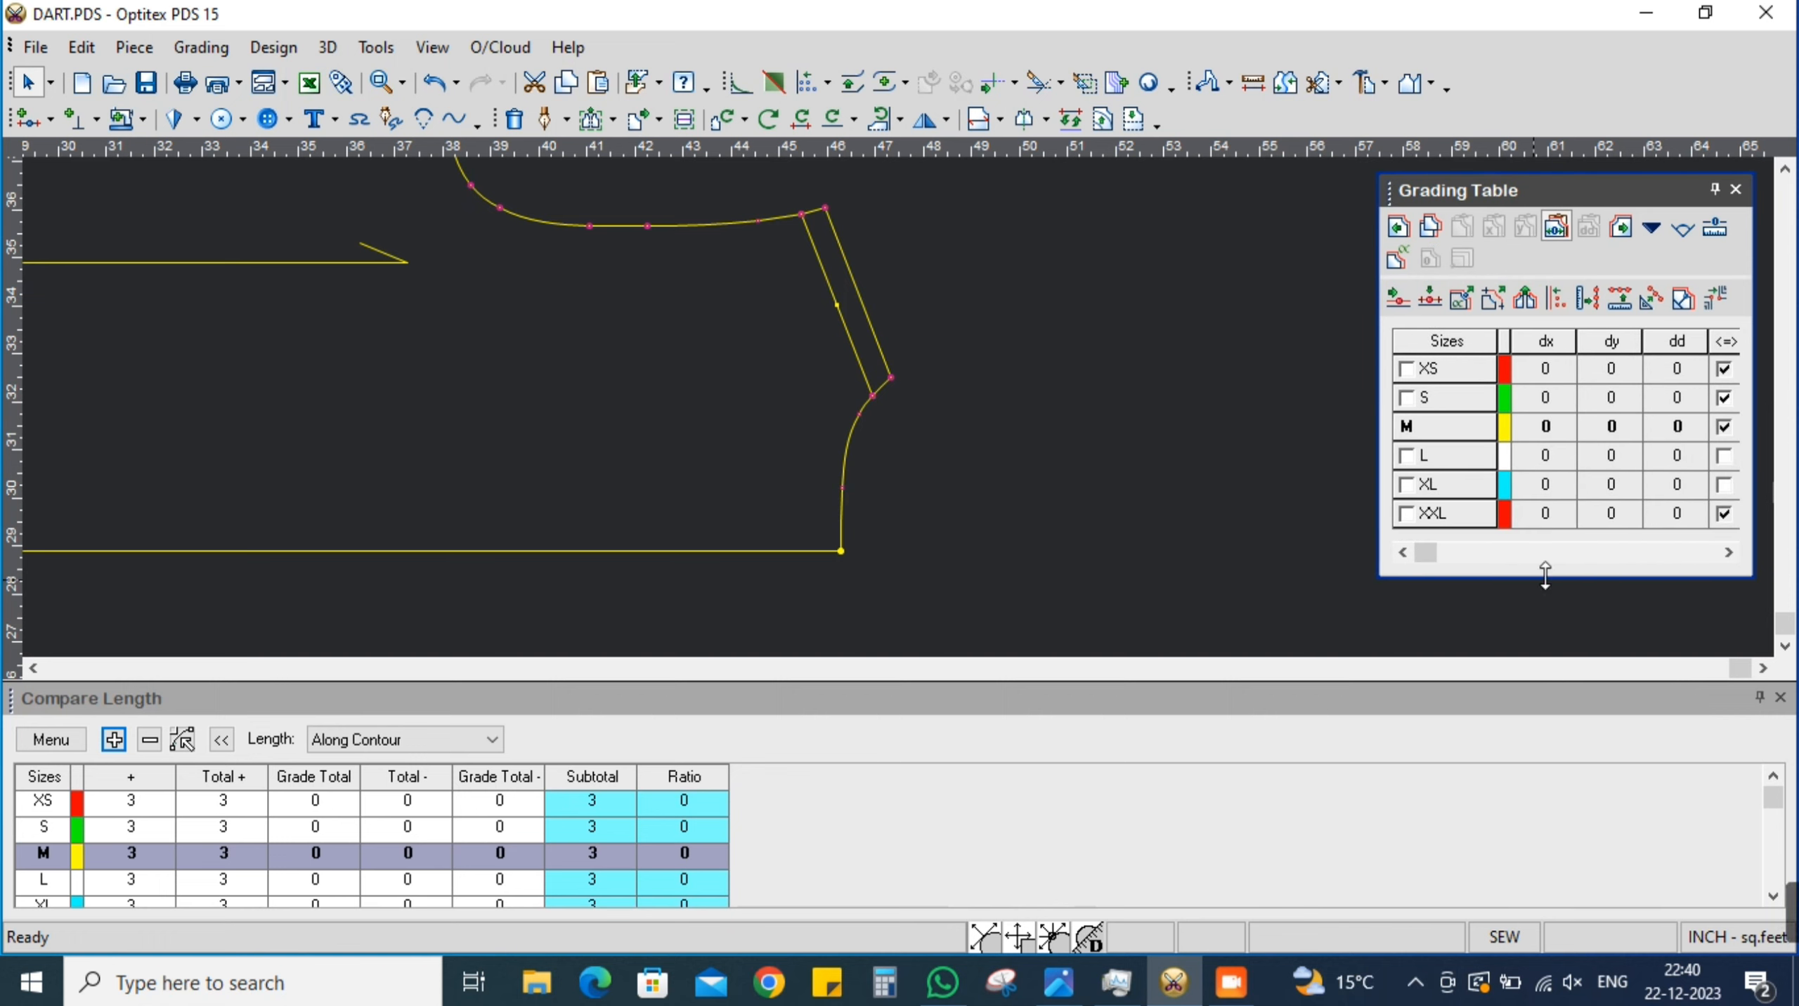
{"action": "left_click_drag", "start_coordinate": [1549, 579], "coordinate": [1557, 592]}
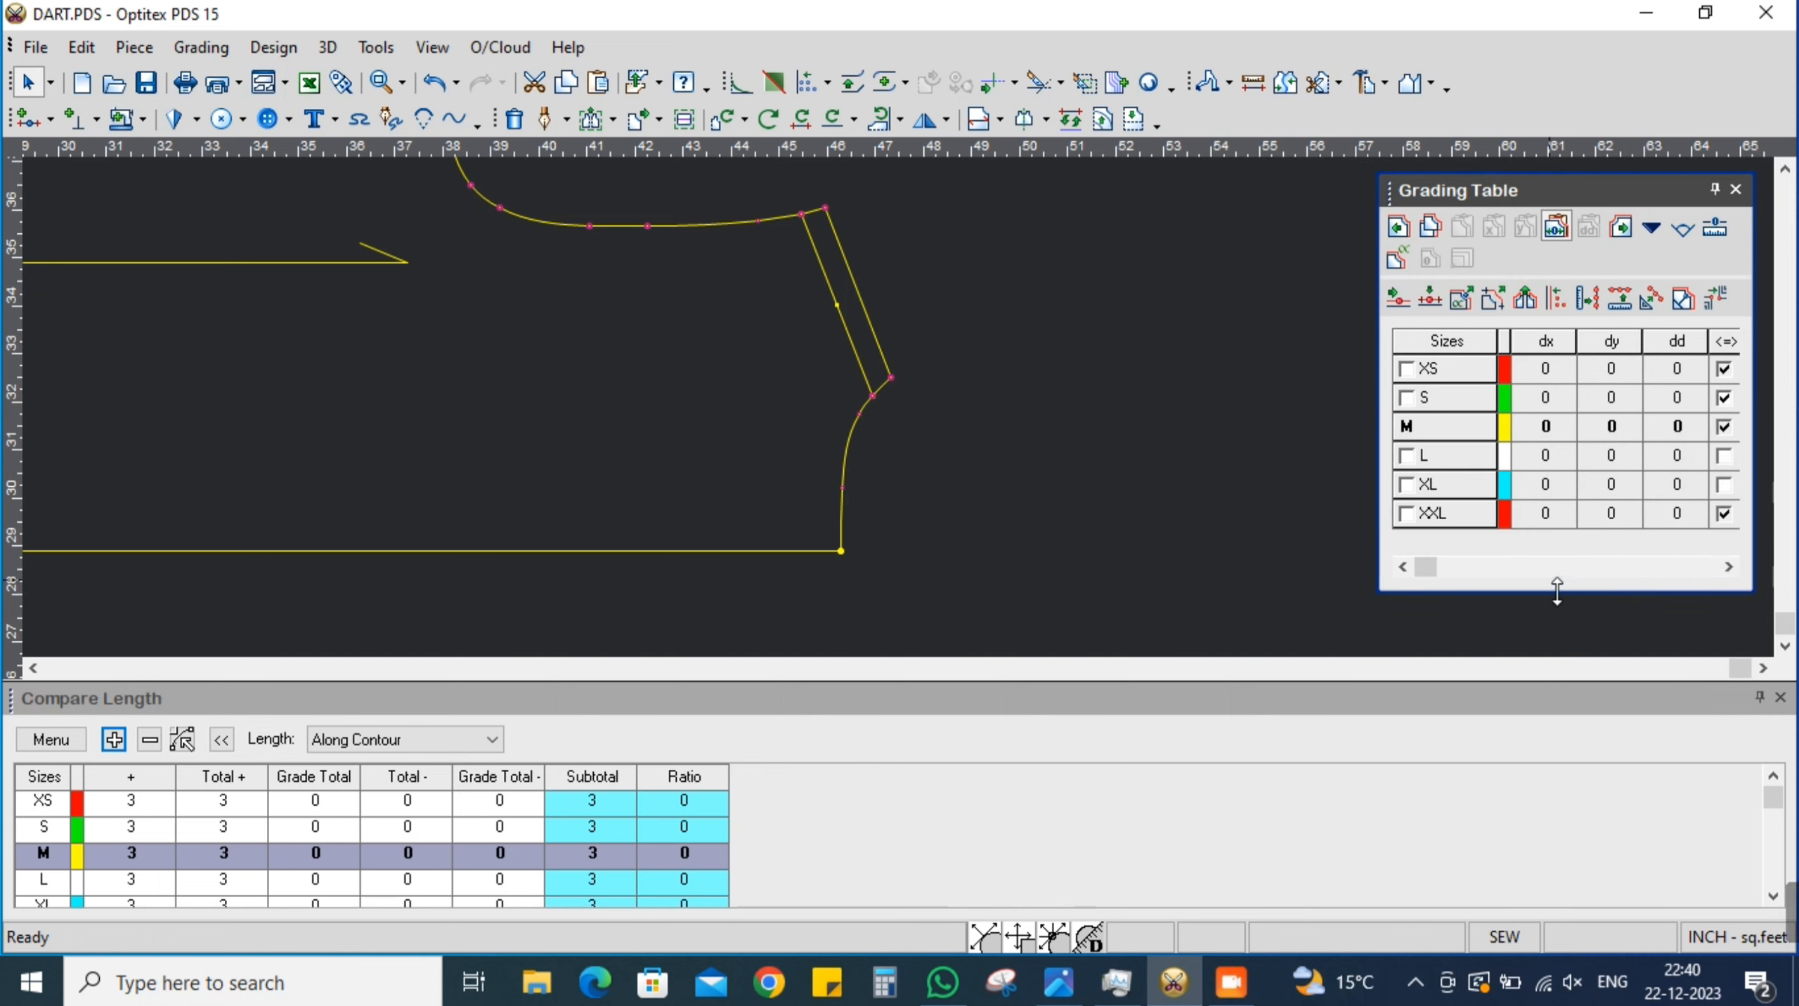
{"action": "left_click_drag", "start_coordinate": [1585, 190], "coordinate": [1591, 172]}
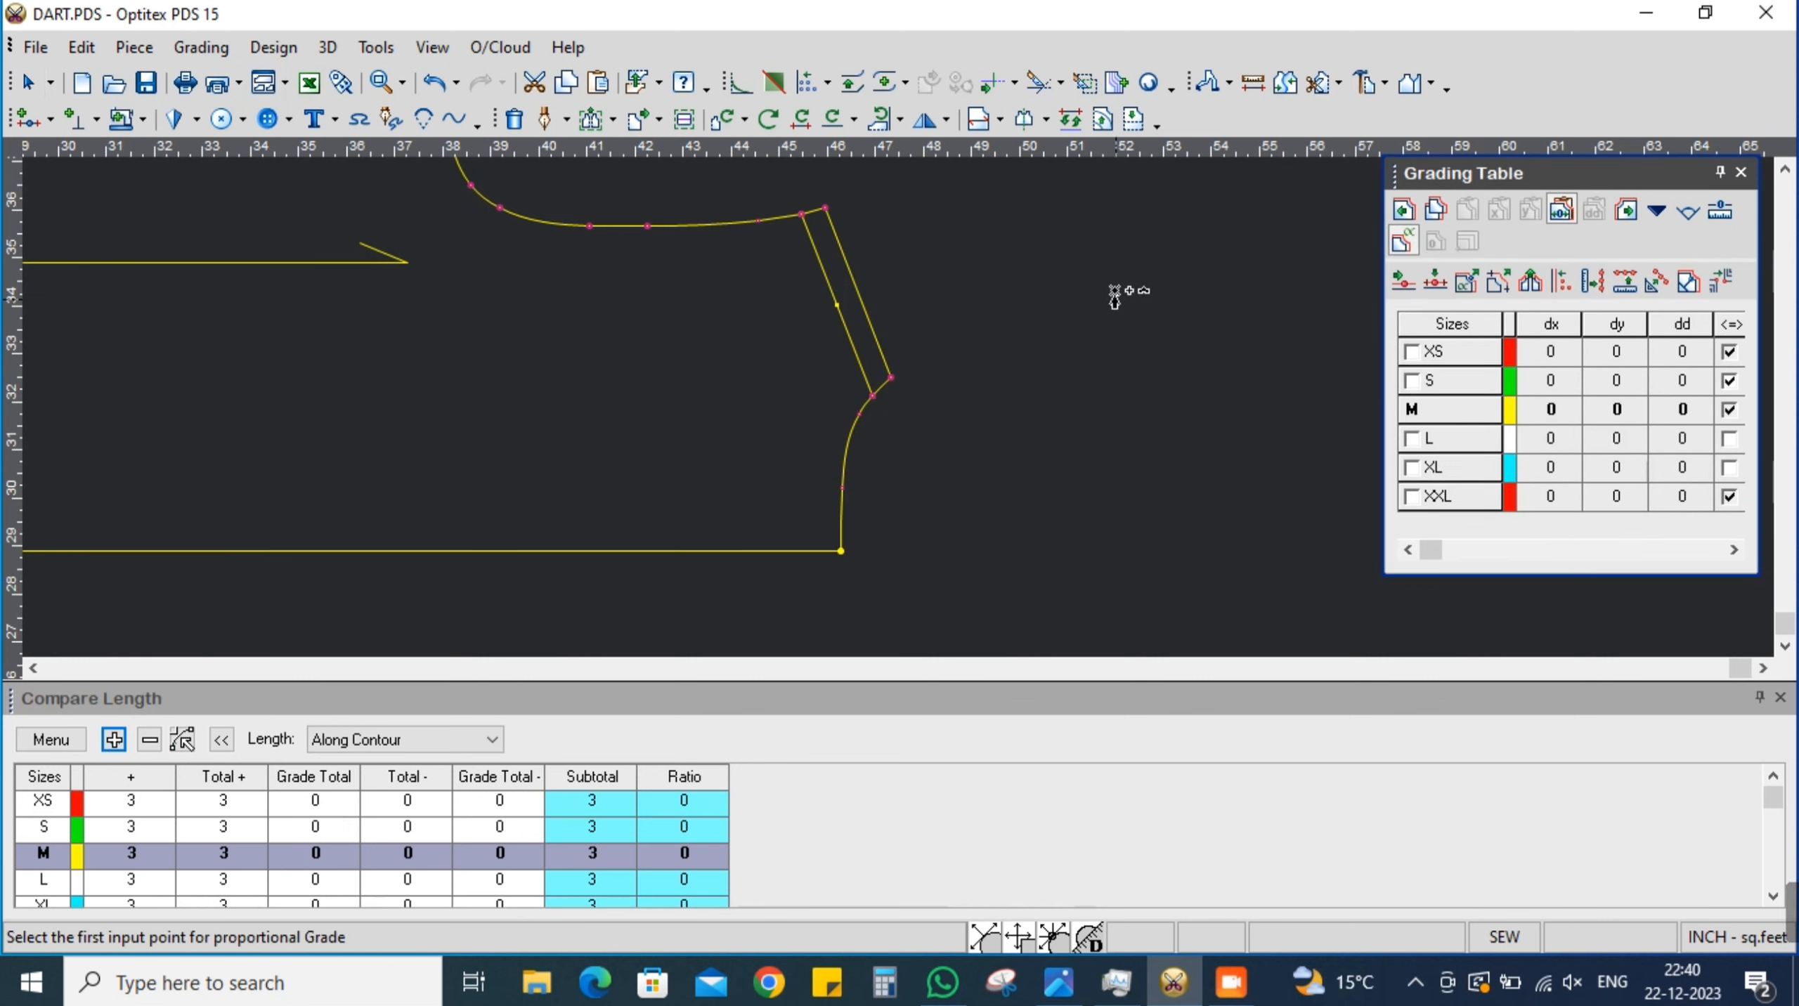
{"action": "right_click", "coordinate": [1116, 292]}
{"action": "left_click", "coordinate": [1145, 310]}
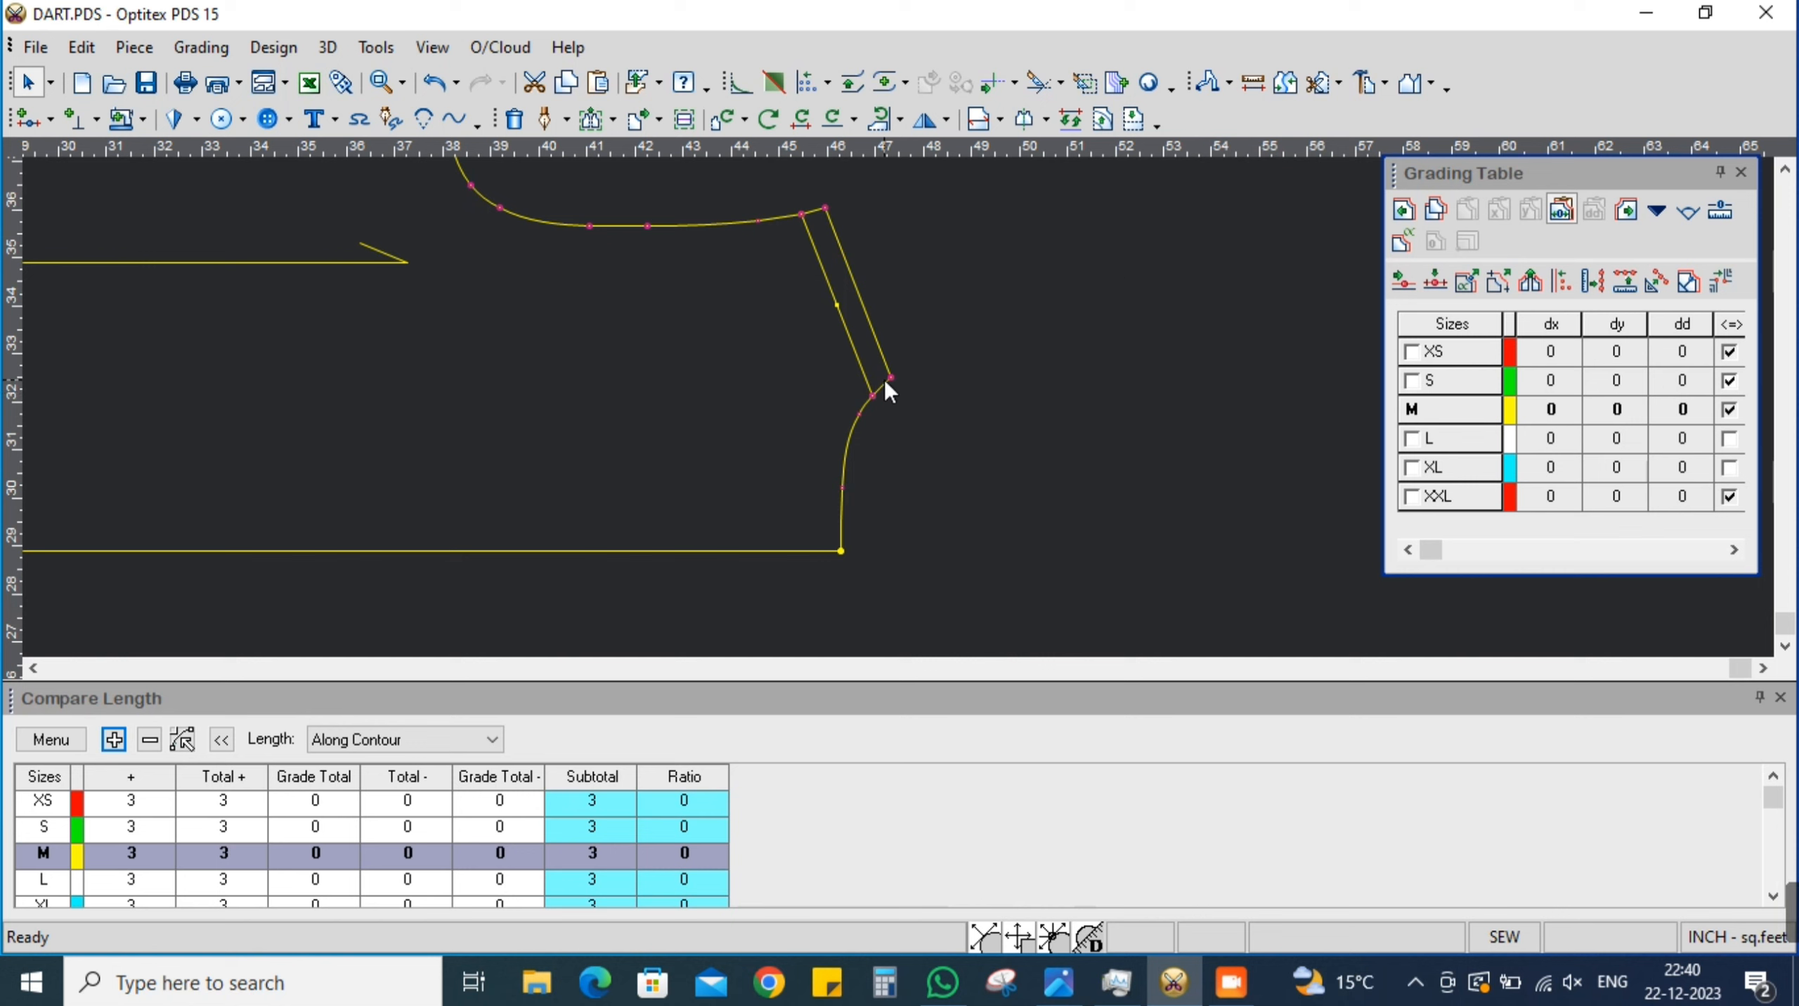
Grade the back piece's outer shoulder point at the neck with a dy of -.125 from XS through XXL, and display all sizes nested
{"action": "left_click", "coordinate": [887, 380]}
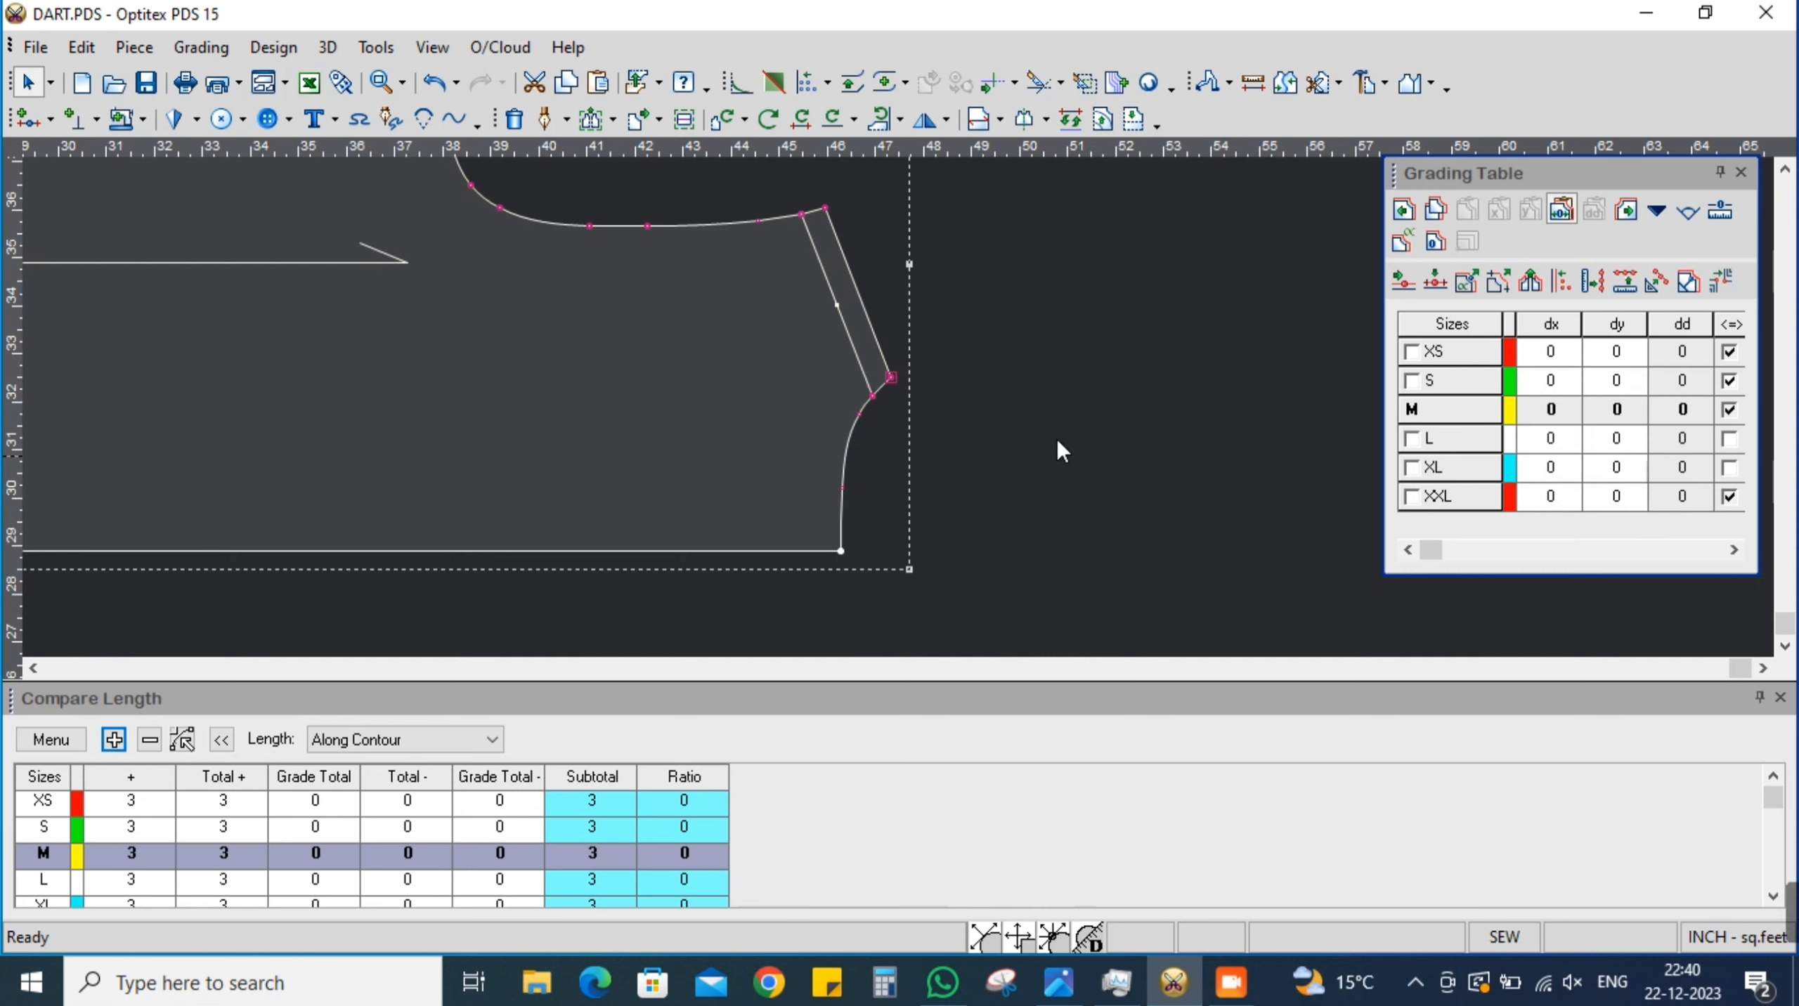
{"action": "left_click_drag", "start_coordinate": [1631, 363], "coordinate": [1634, 503]}
{"action": "type", "text": "-.12"}
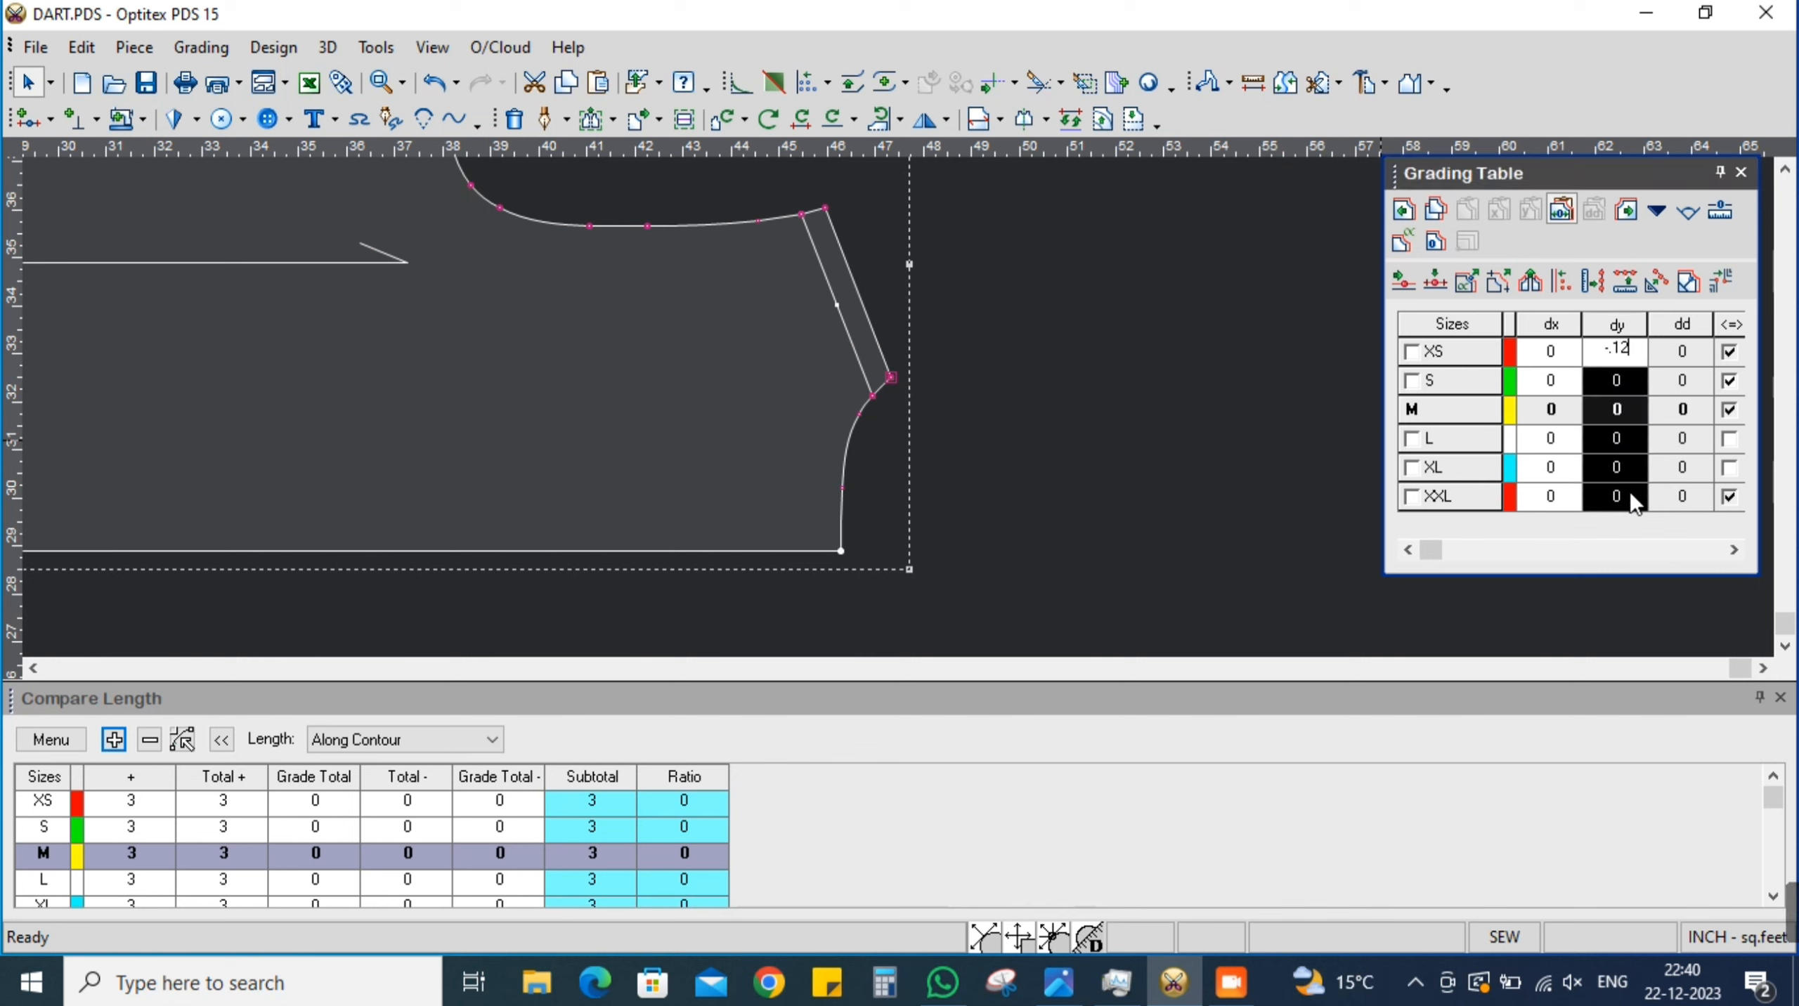
{"action": "type", "text": "5"}
{"action": "key", "text": "Return"}
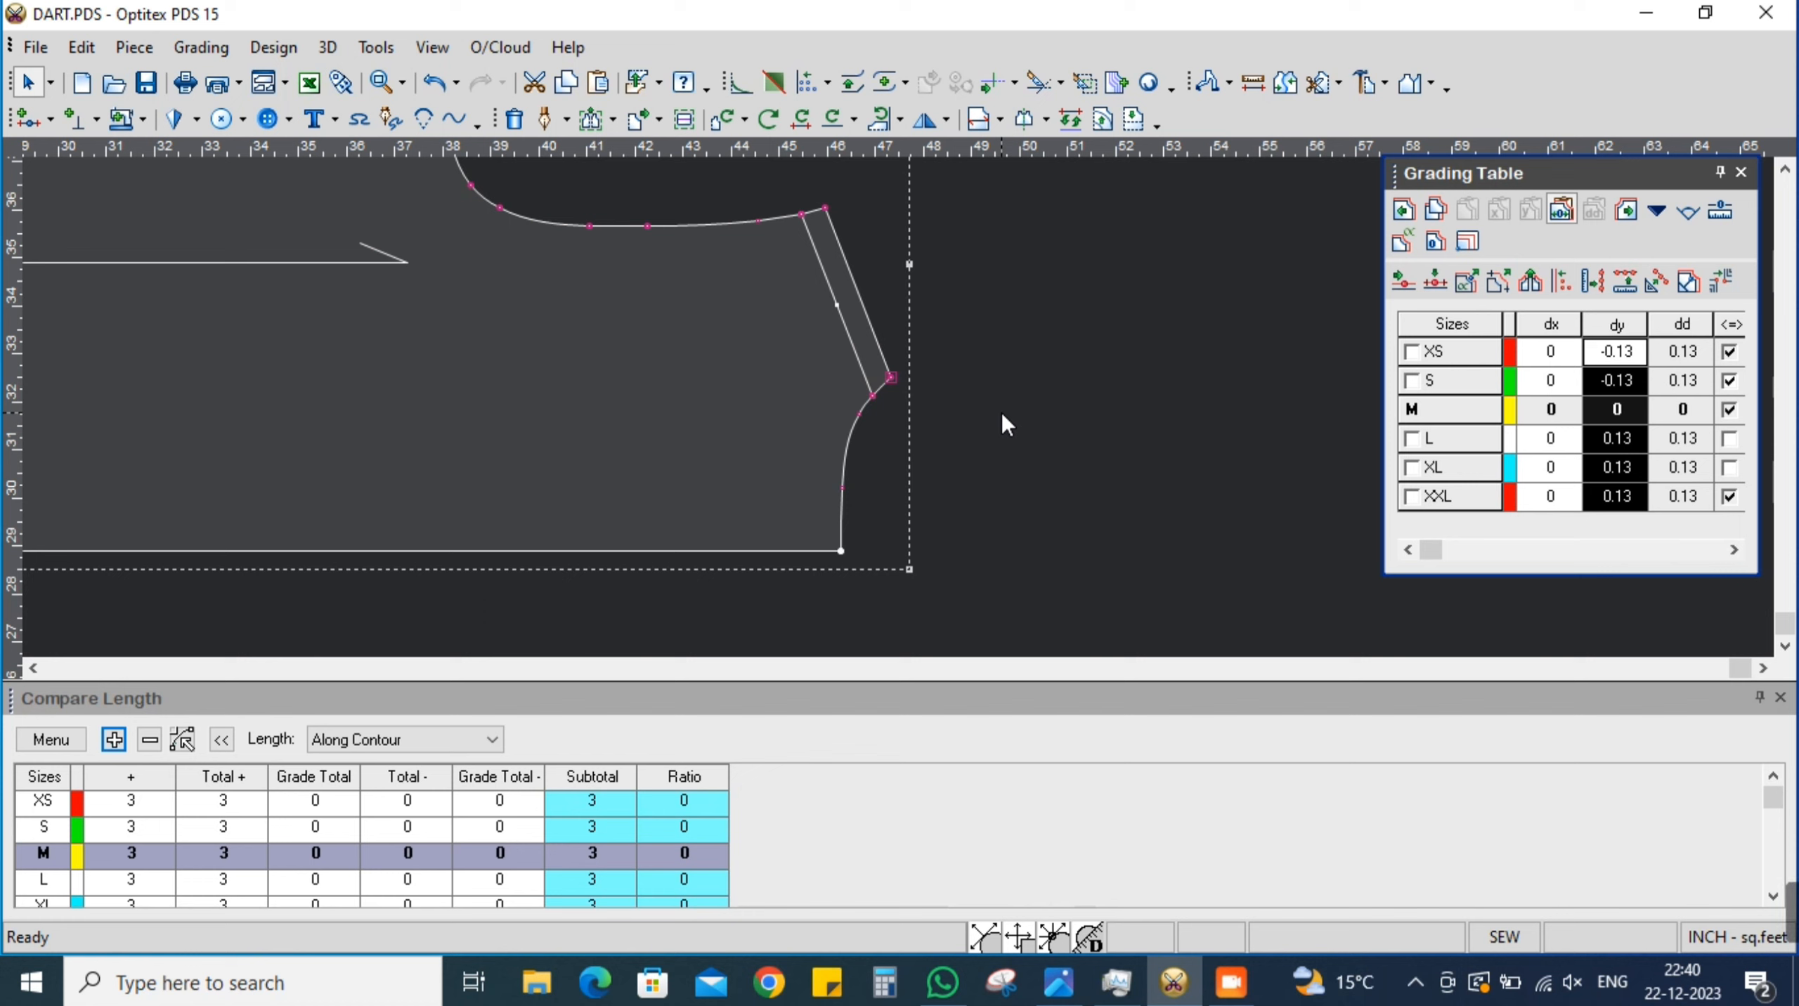
{"action": "key", "text": "F7"}
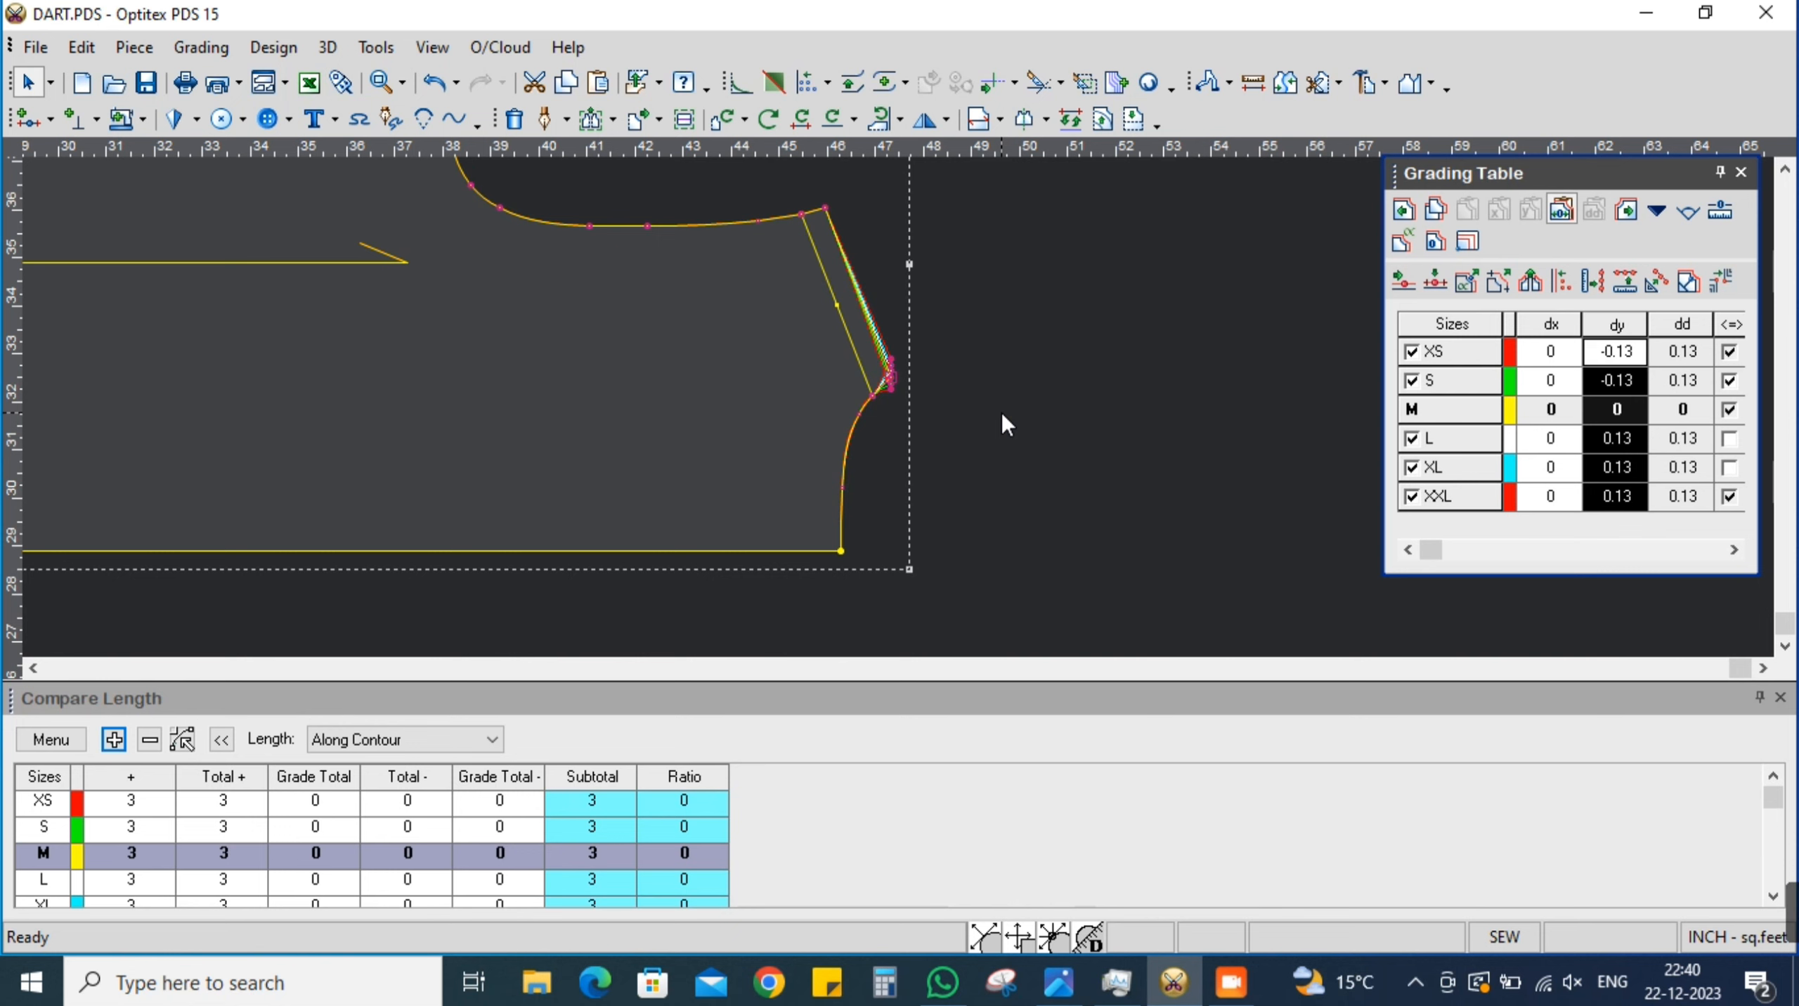
{"action": "scroll", "coordinate": [899, 408], "scroll_direction": "up", "scroll_amount": 5}
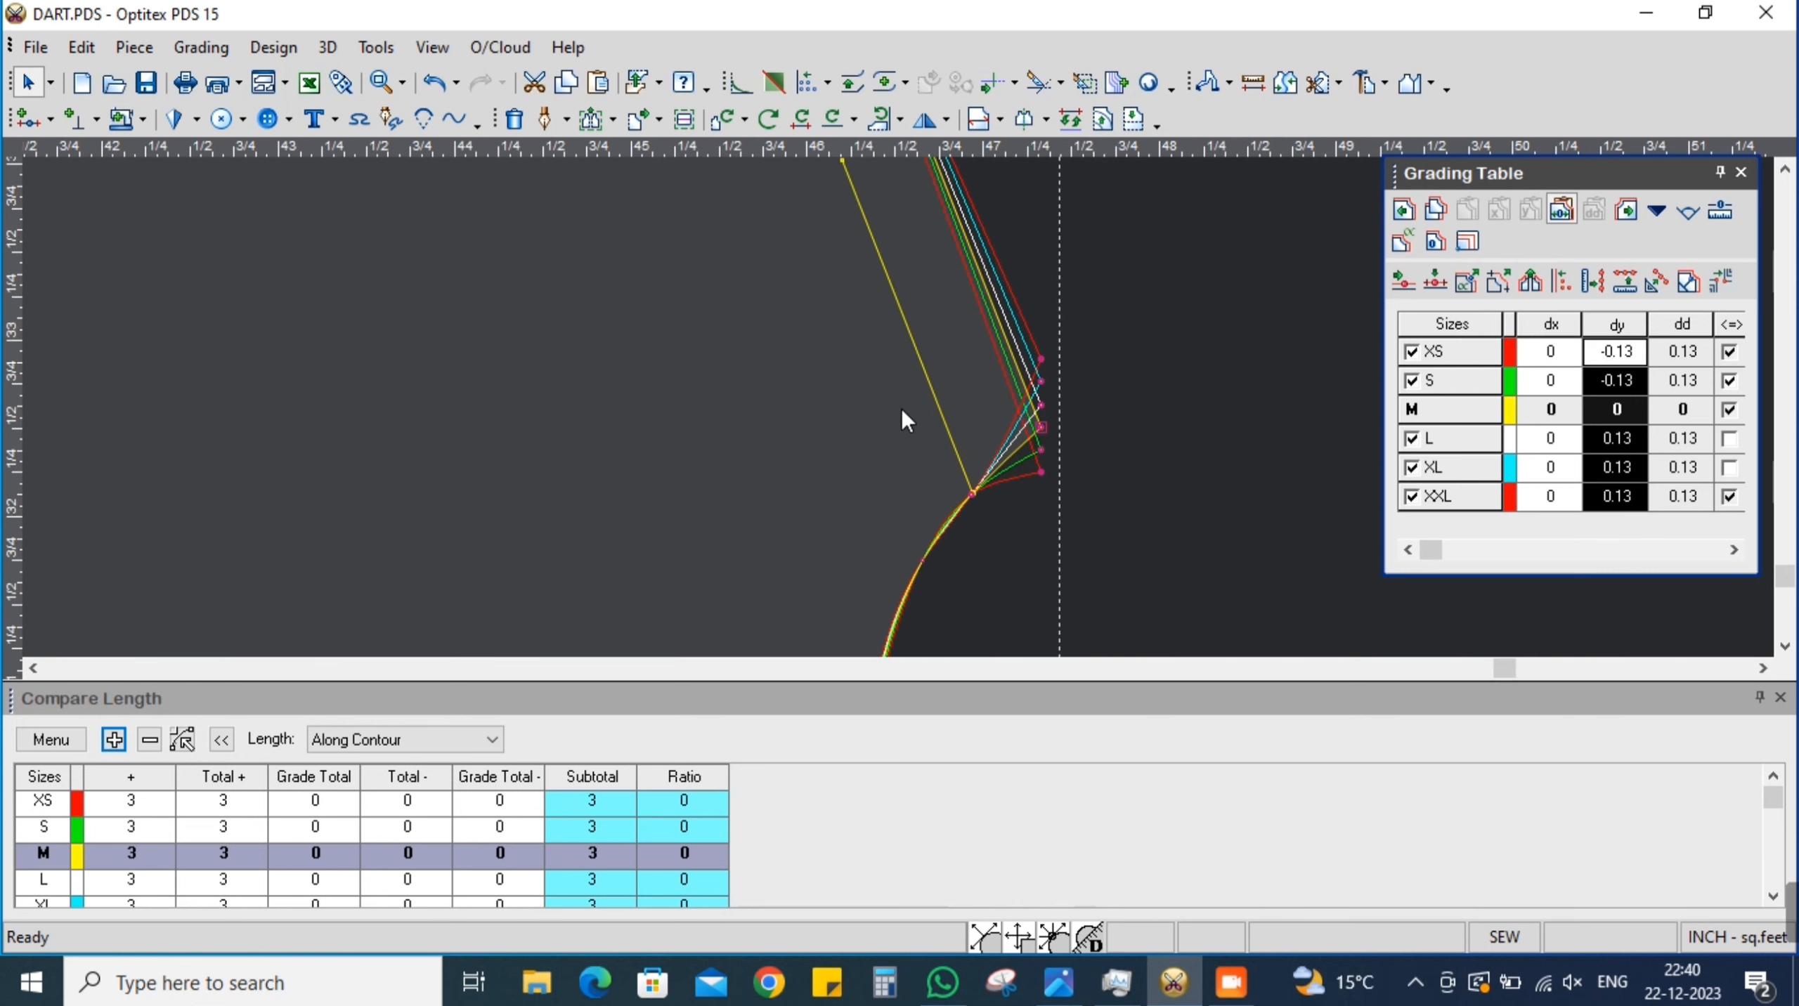
Widen the colour column of the Grading Table and set the contour colour of size 2 to red
{"action": "scroll", "coordinate": [883, 418], "scroll_direction": "up", "scroll_amount": 1}
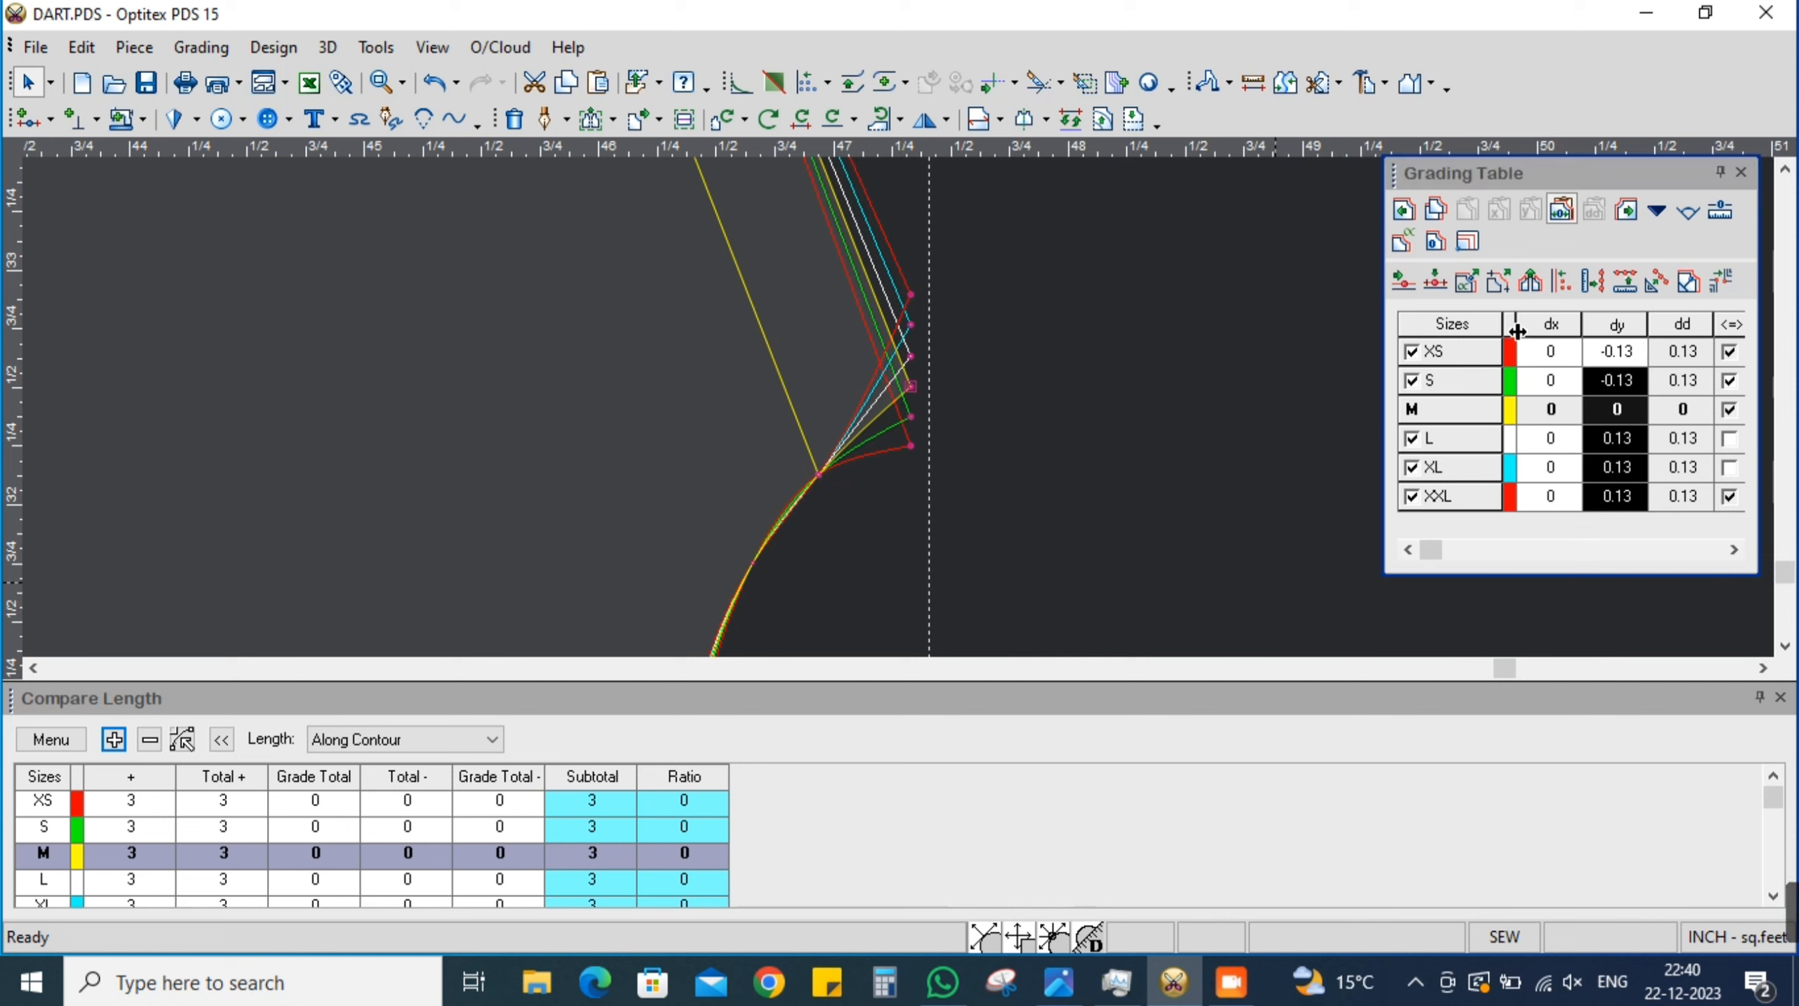
{"action": "left_click_drag", "start_coordinate": [1517, 331], "coordinate": [1544, 331]}
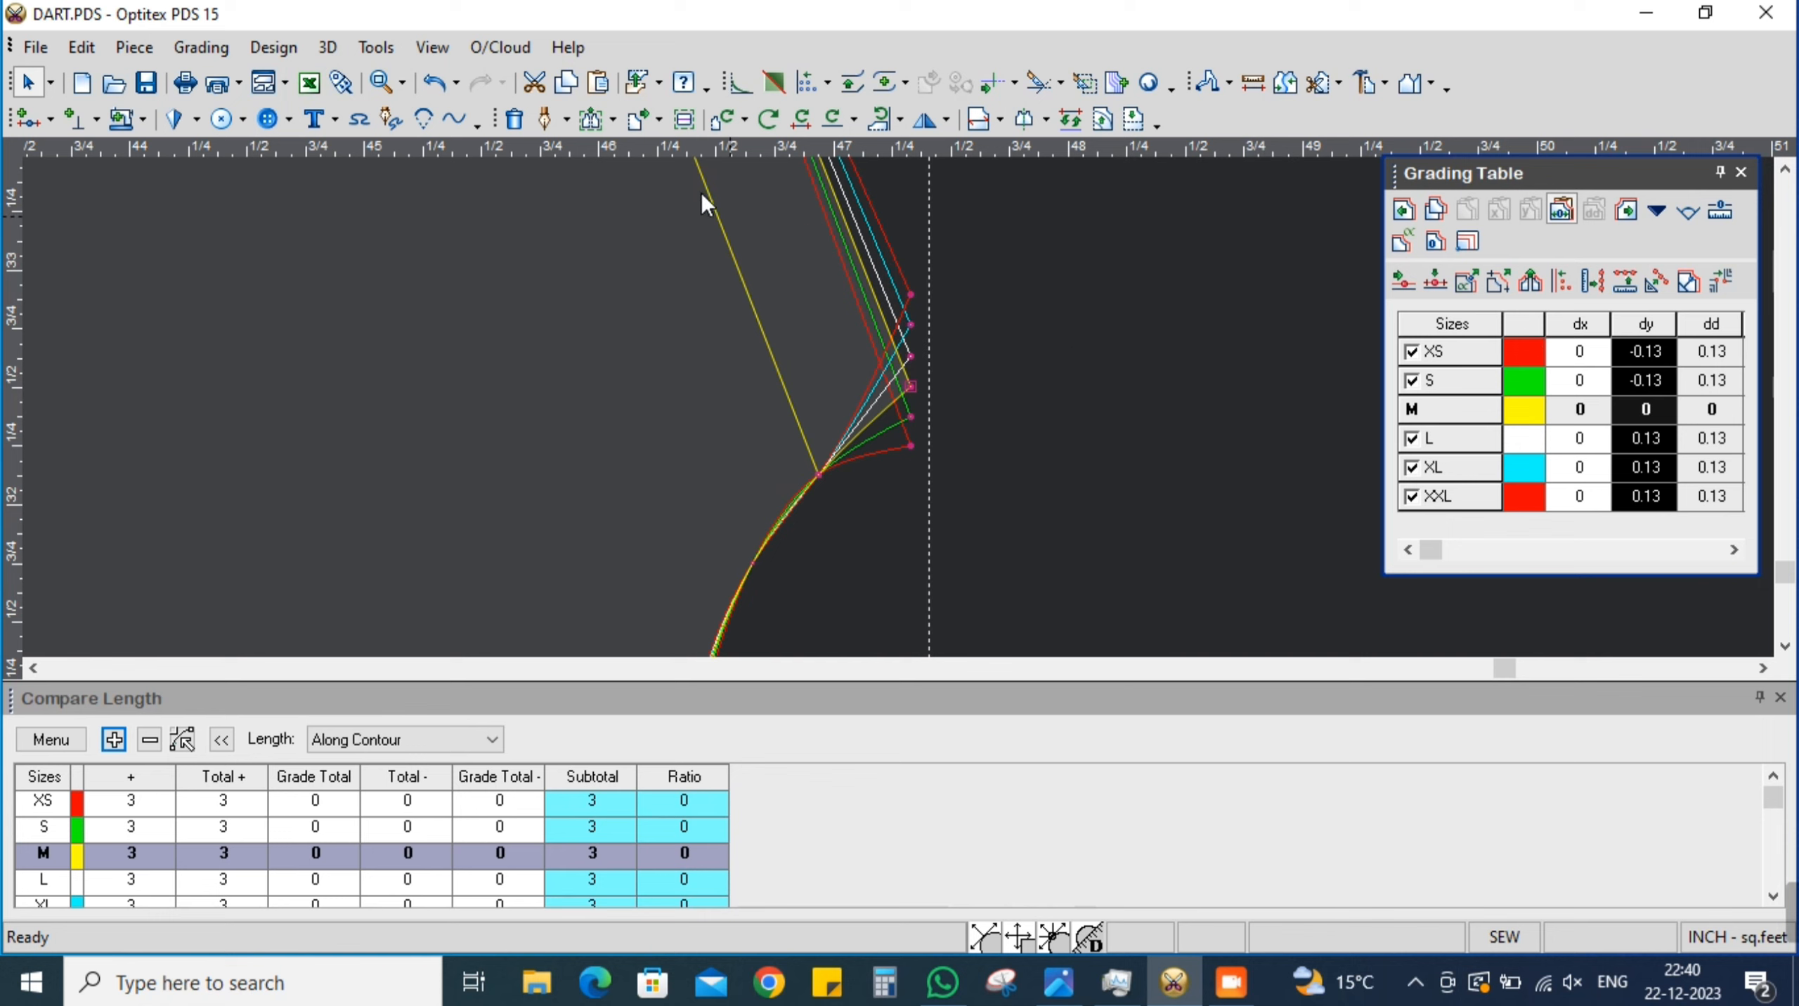
{"action": "left_click", "coordinate": [430, 48]}
{"action": "left_click", "coordinate": [376, 47]}
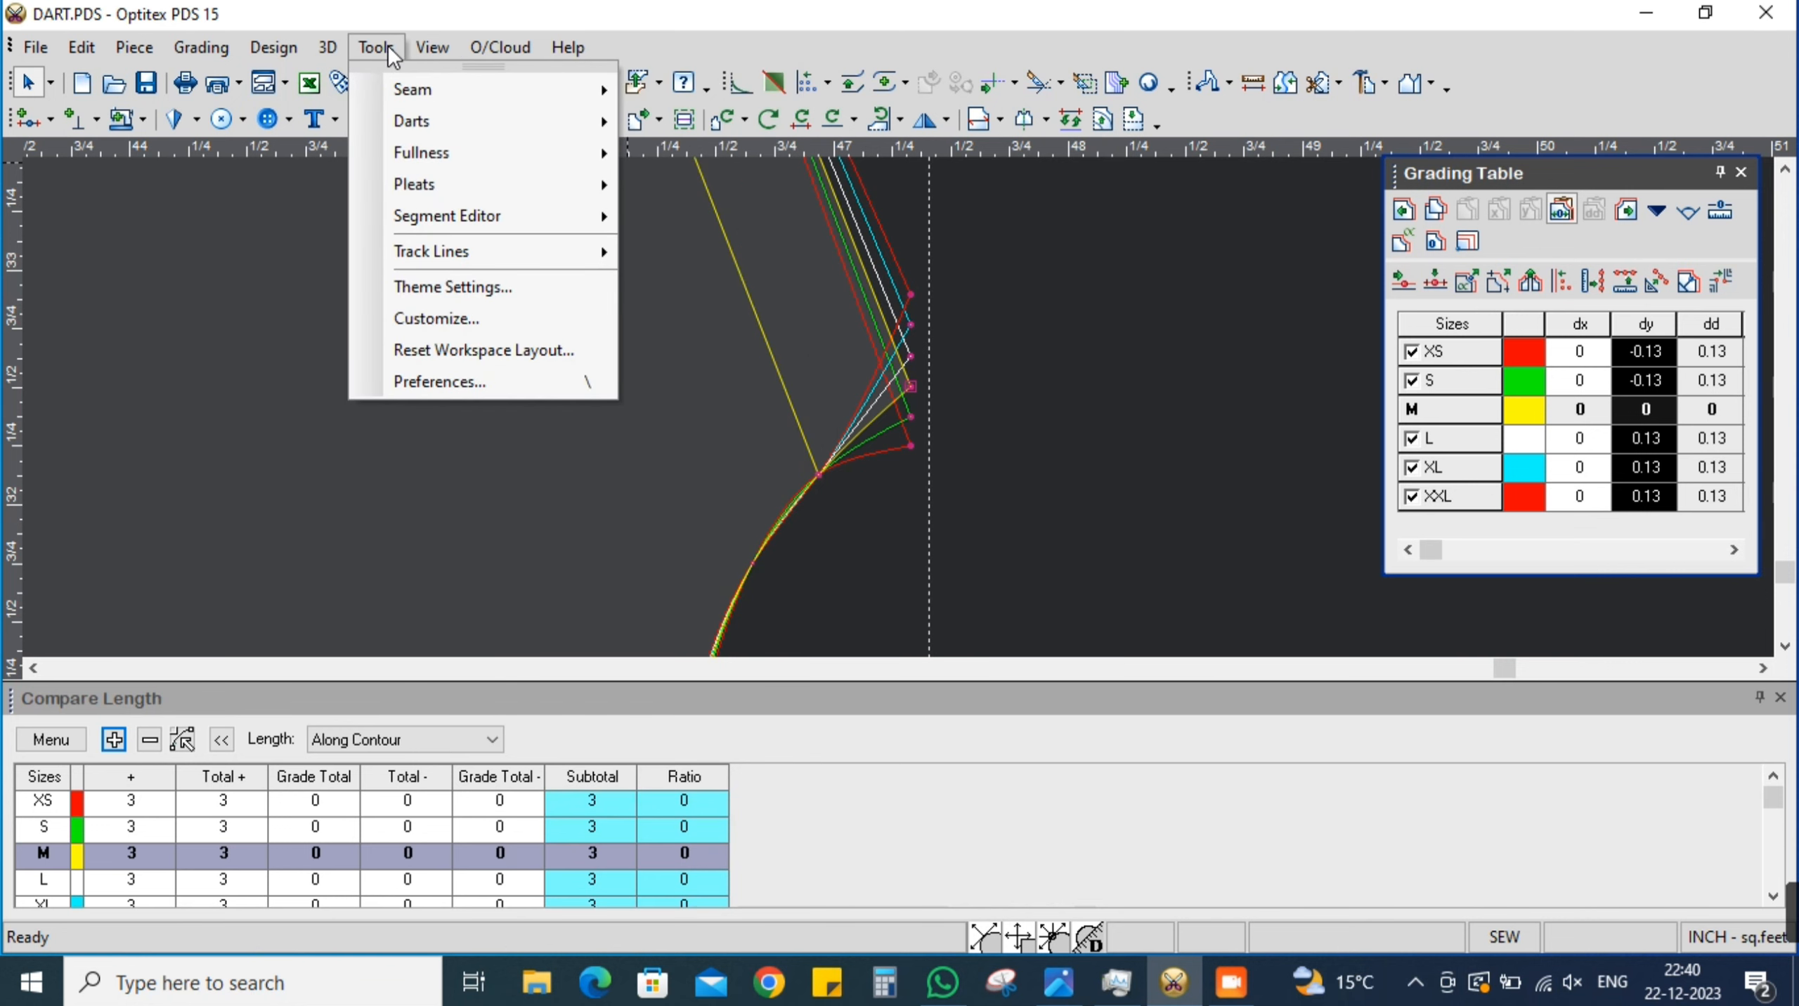
{"action": "left_click", "coordinate": [436, 382]}
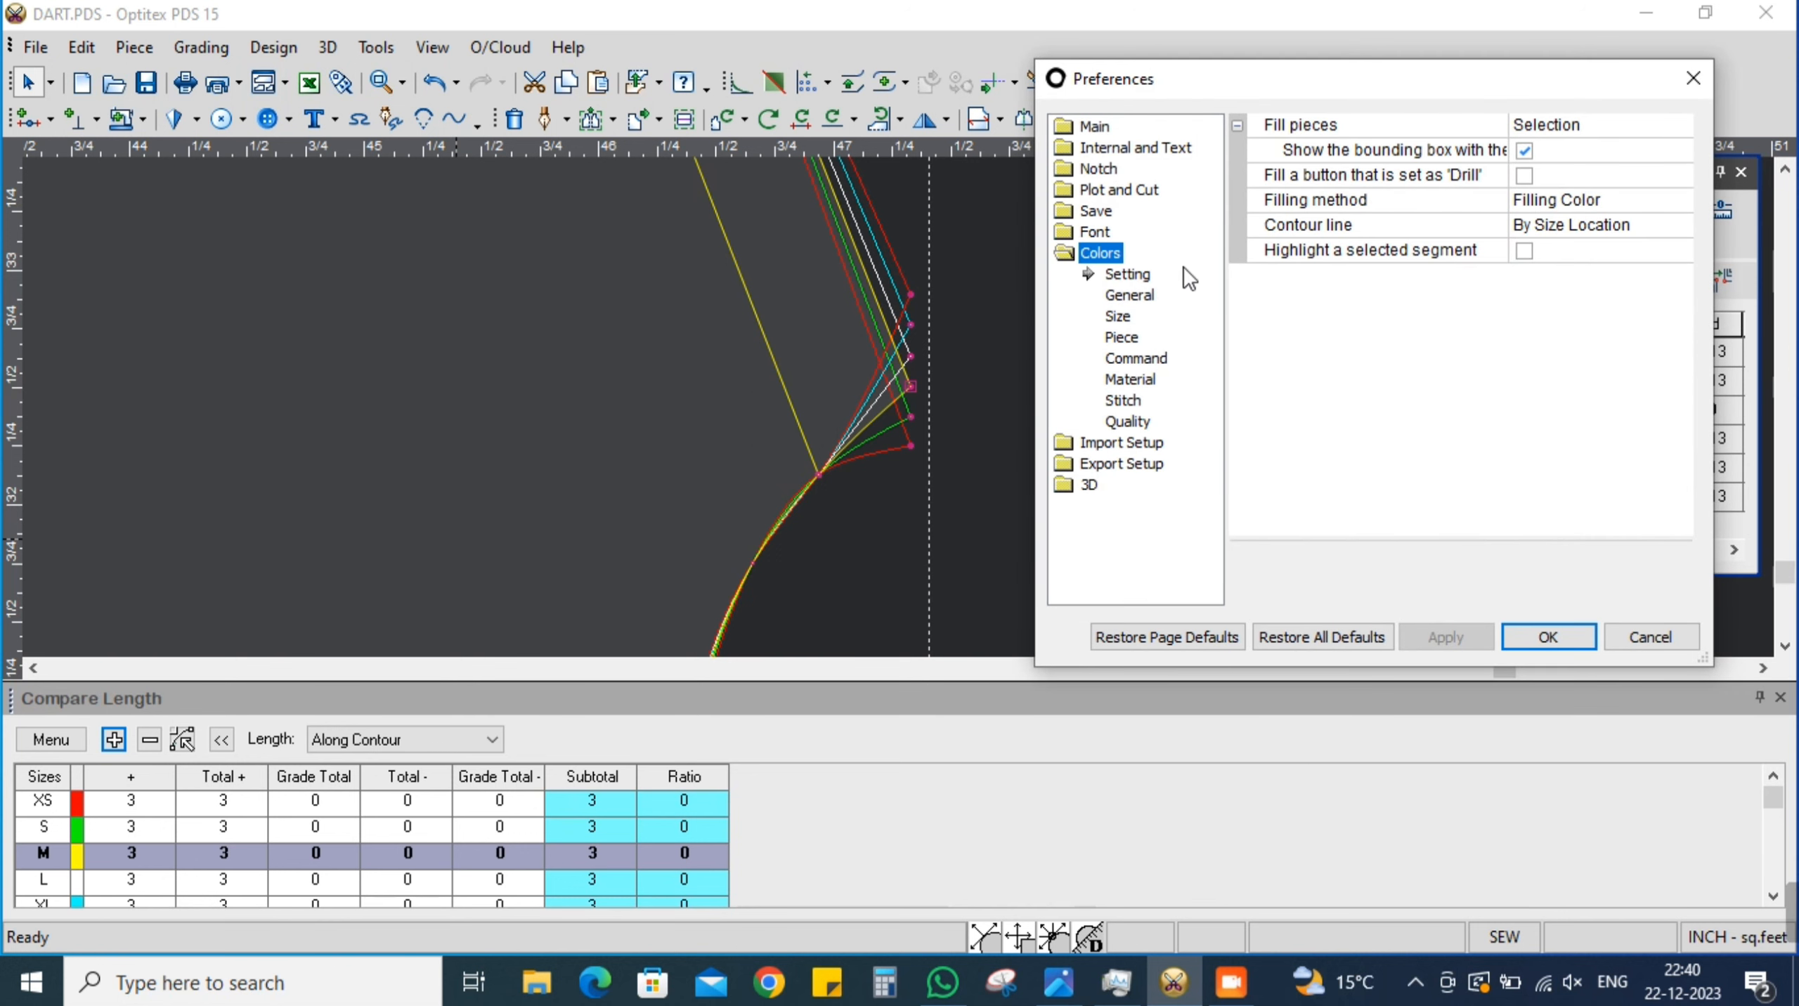
{"action": "left_click", "coordinate": [1145, 296]}
{"action": "left_click", "coordinate": [1120, 319]}
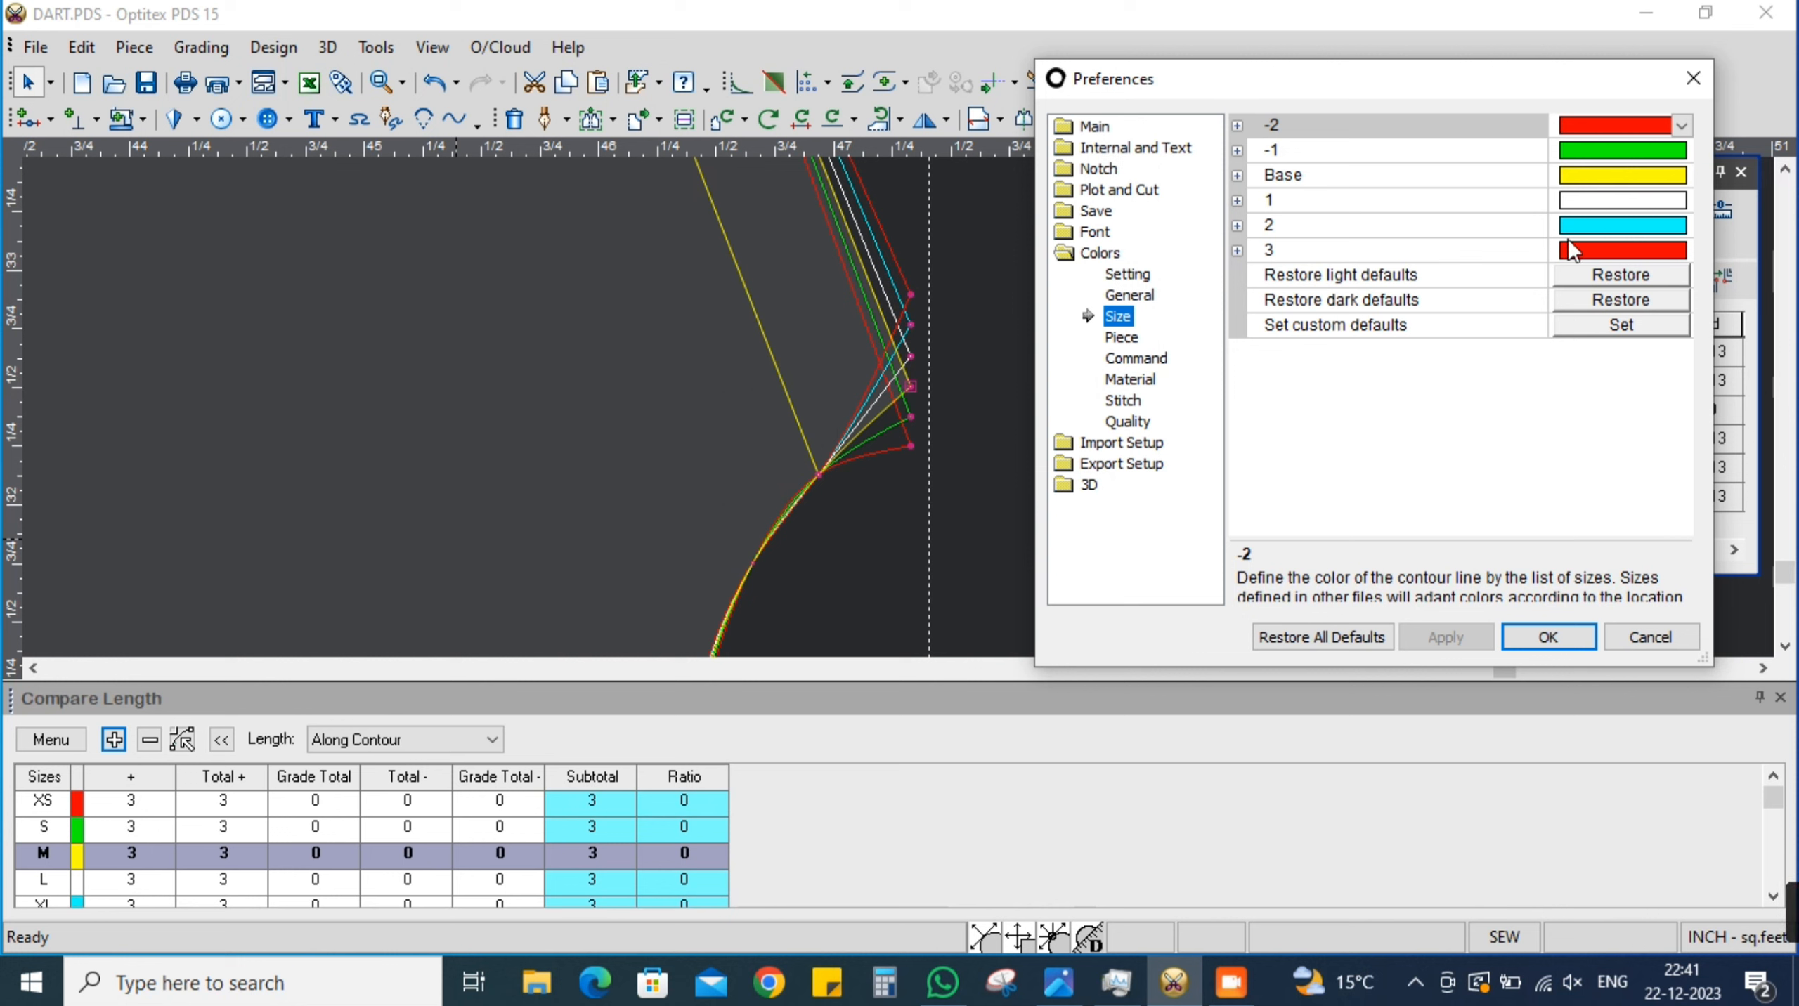
{"action": "left_click", "coordinate": [1599, 224]}
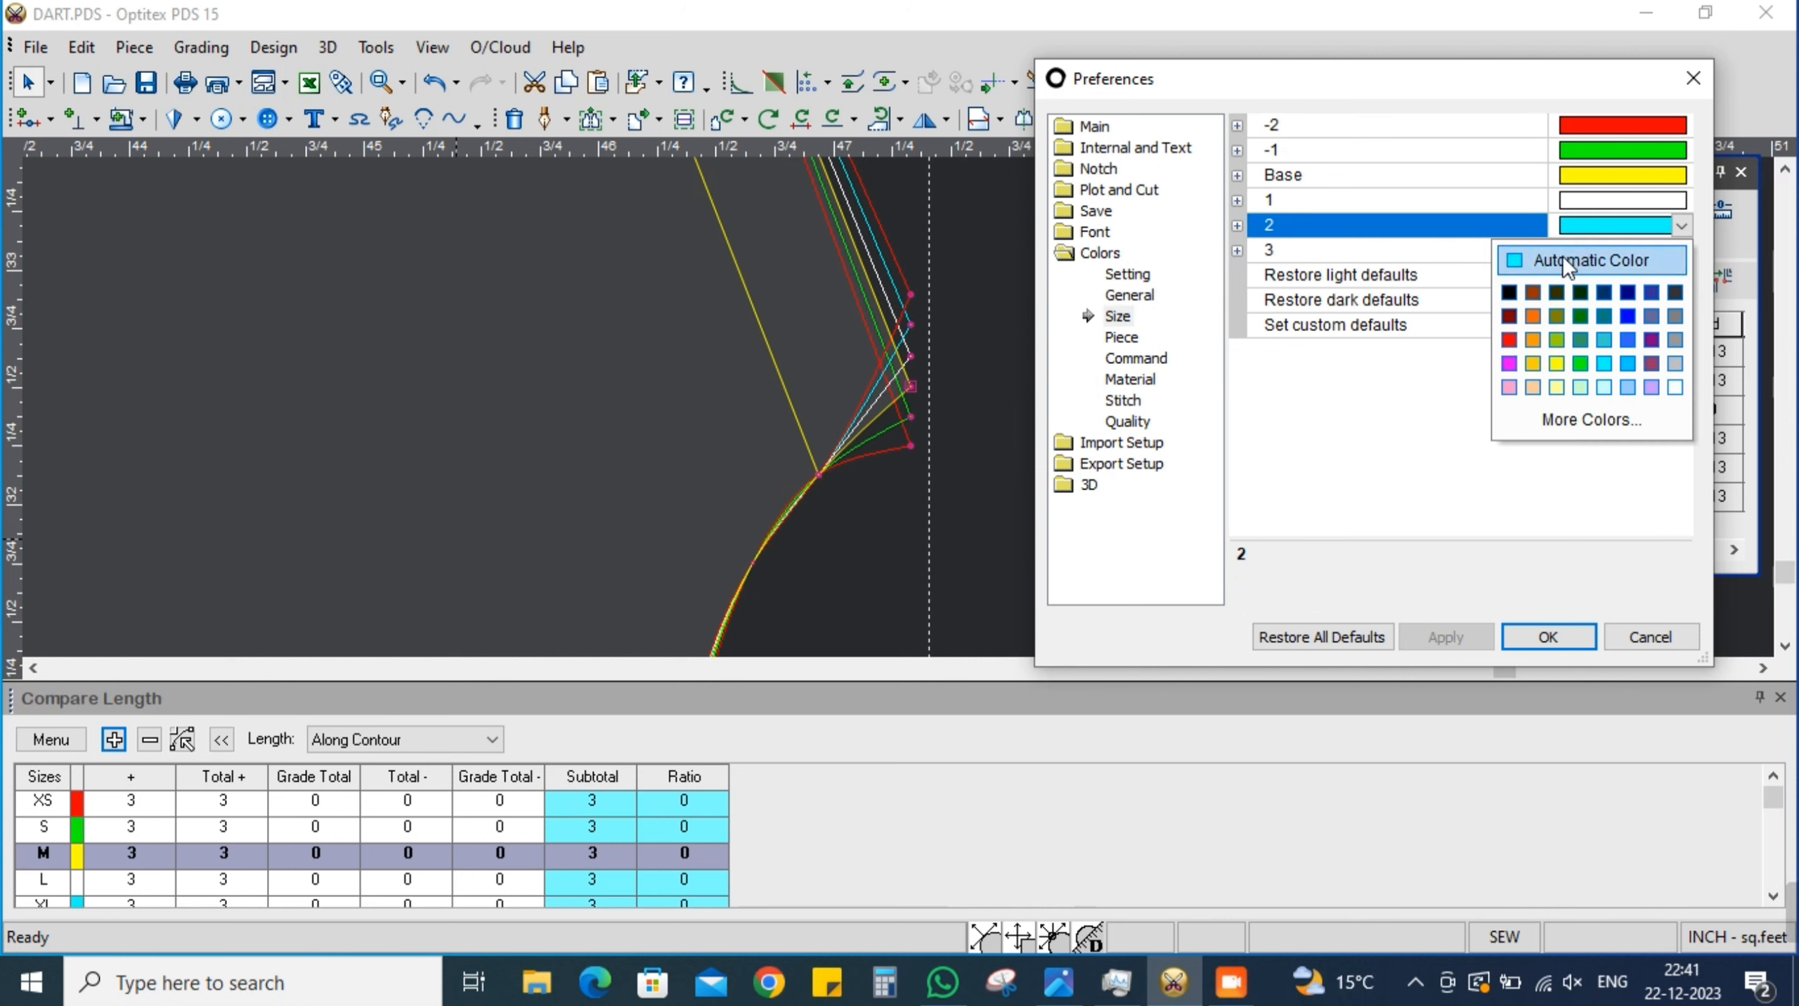
{"action": "left_click", "coordinate": [1507, 337]}
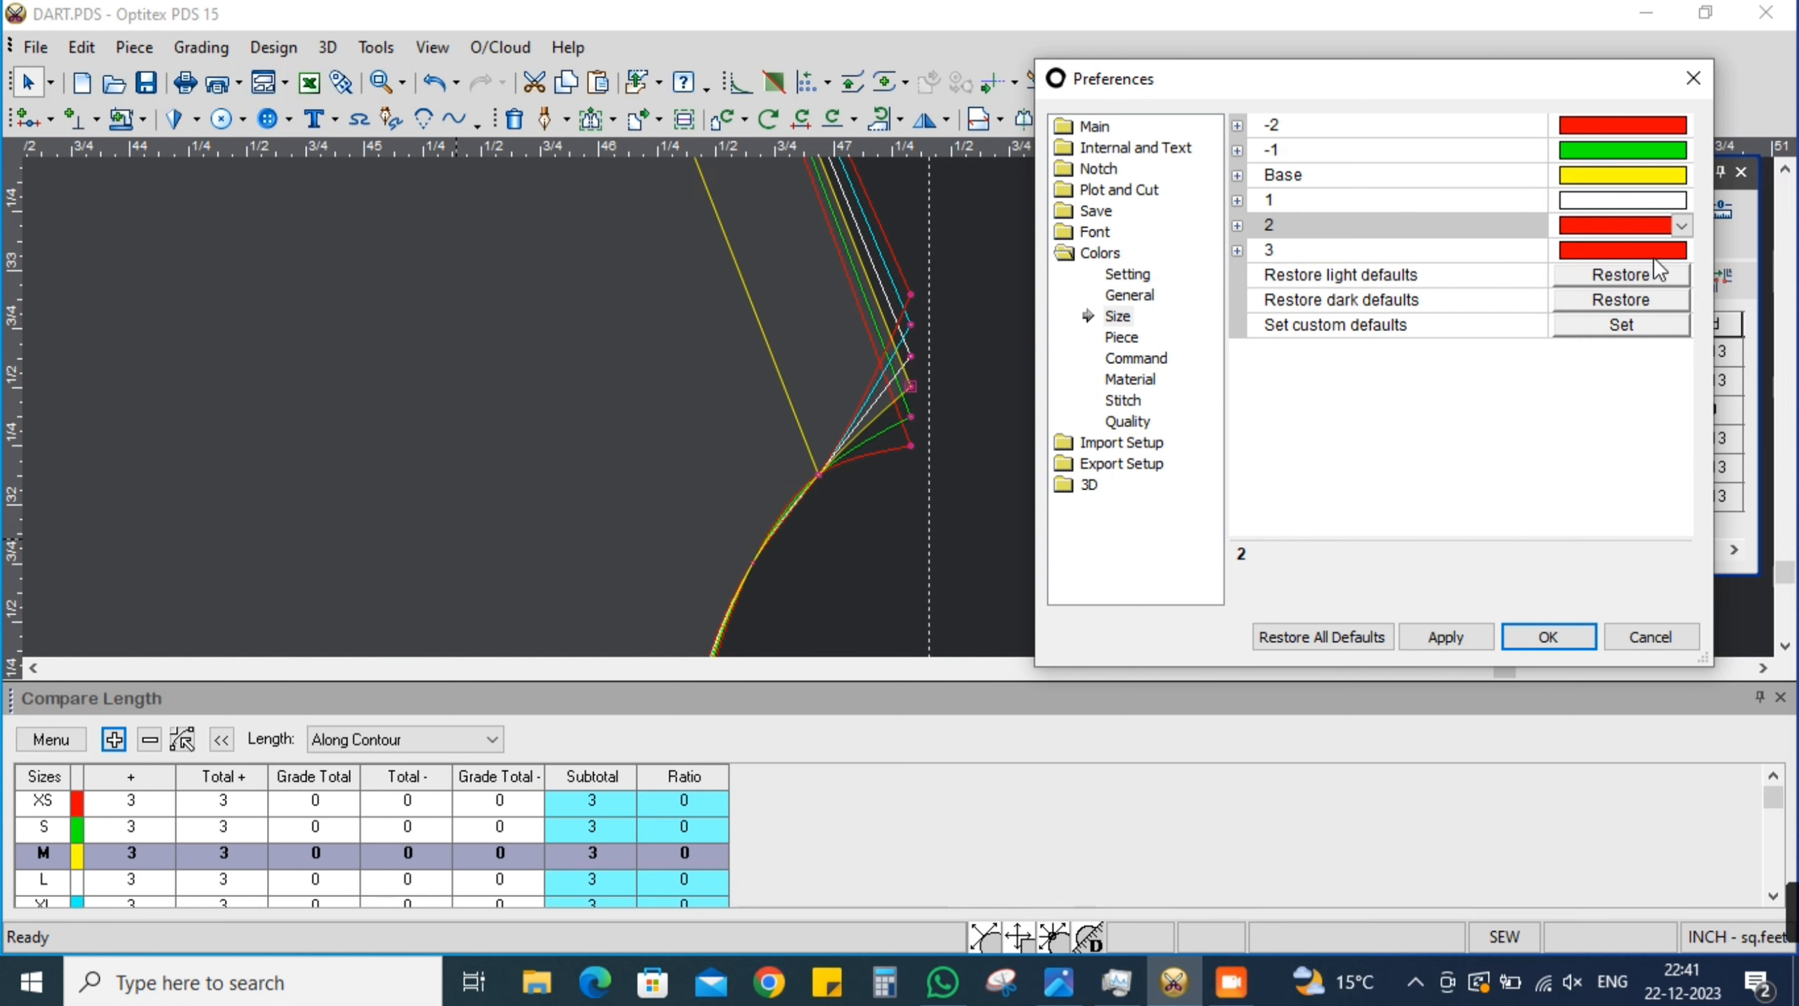
Set the contour colour of size -2 to cyan and apply the size colour preferences
{"action": "left_click", "coordinate": [1619, 129]}
{"action": "left_click", "coordinate": [1557, 263]}
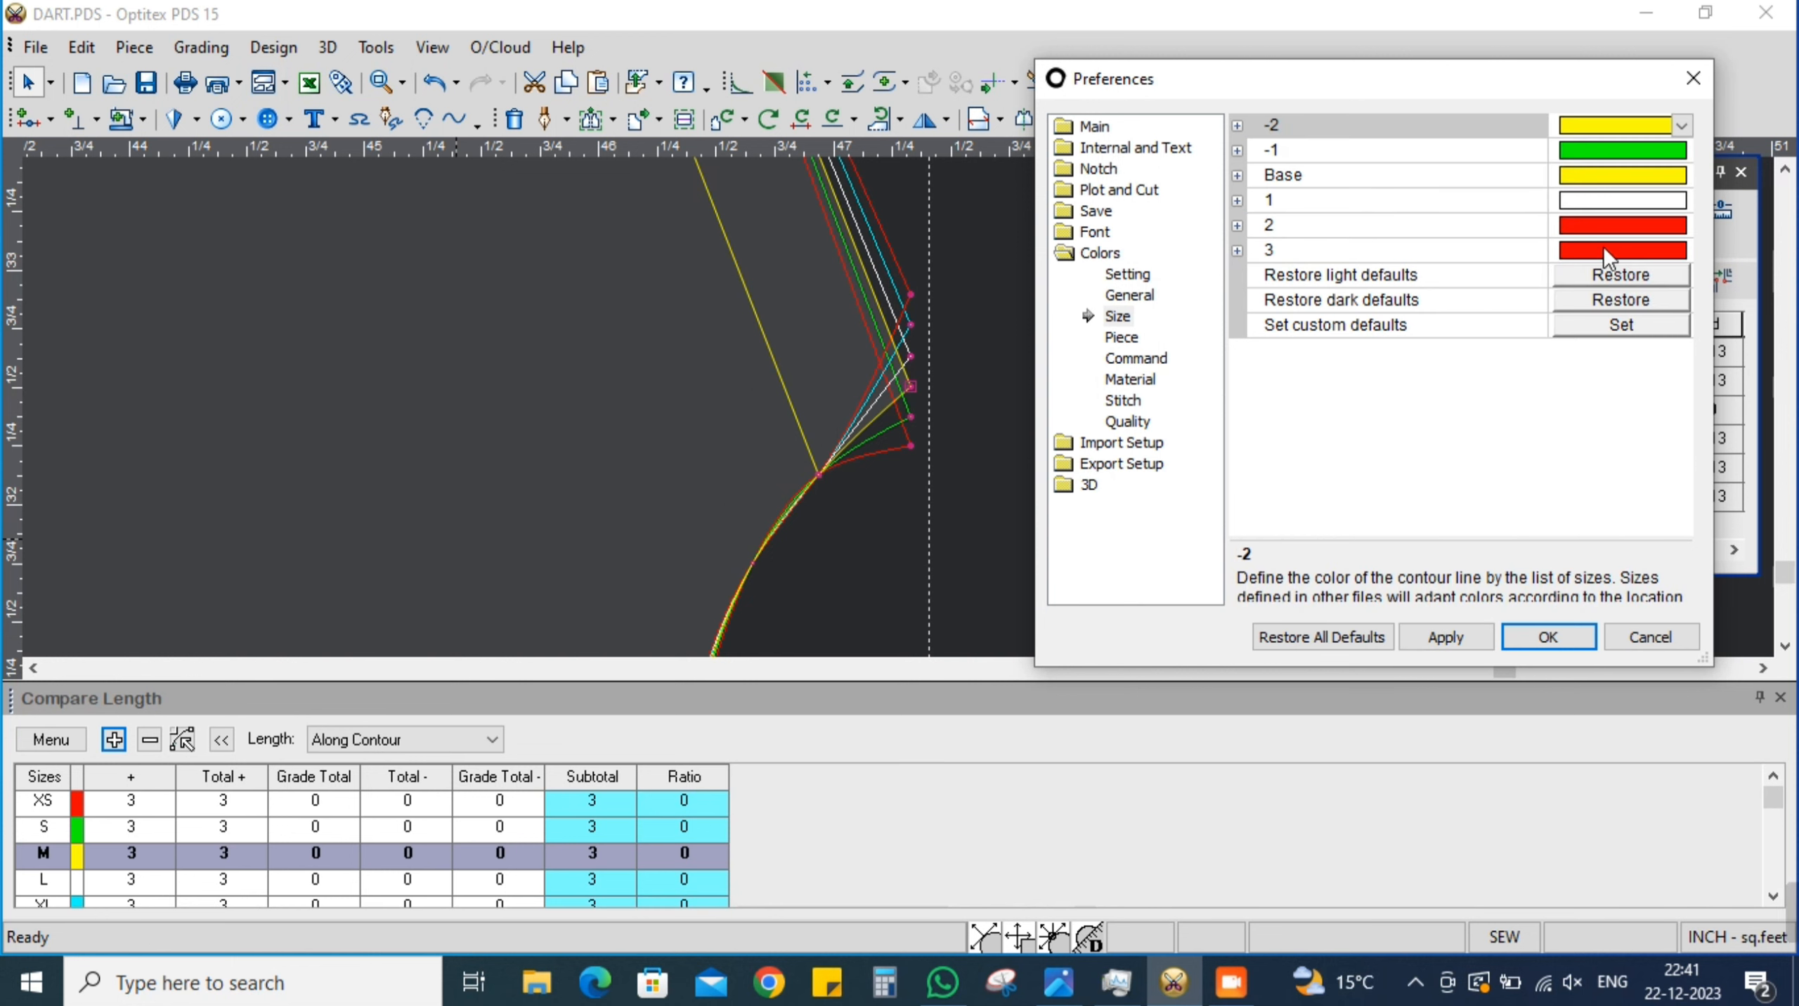
{"action": "left_click", "coordinate": [1613, 124]}
{"action": "left_click", "coordinate": [1604, 263]}
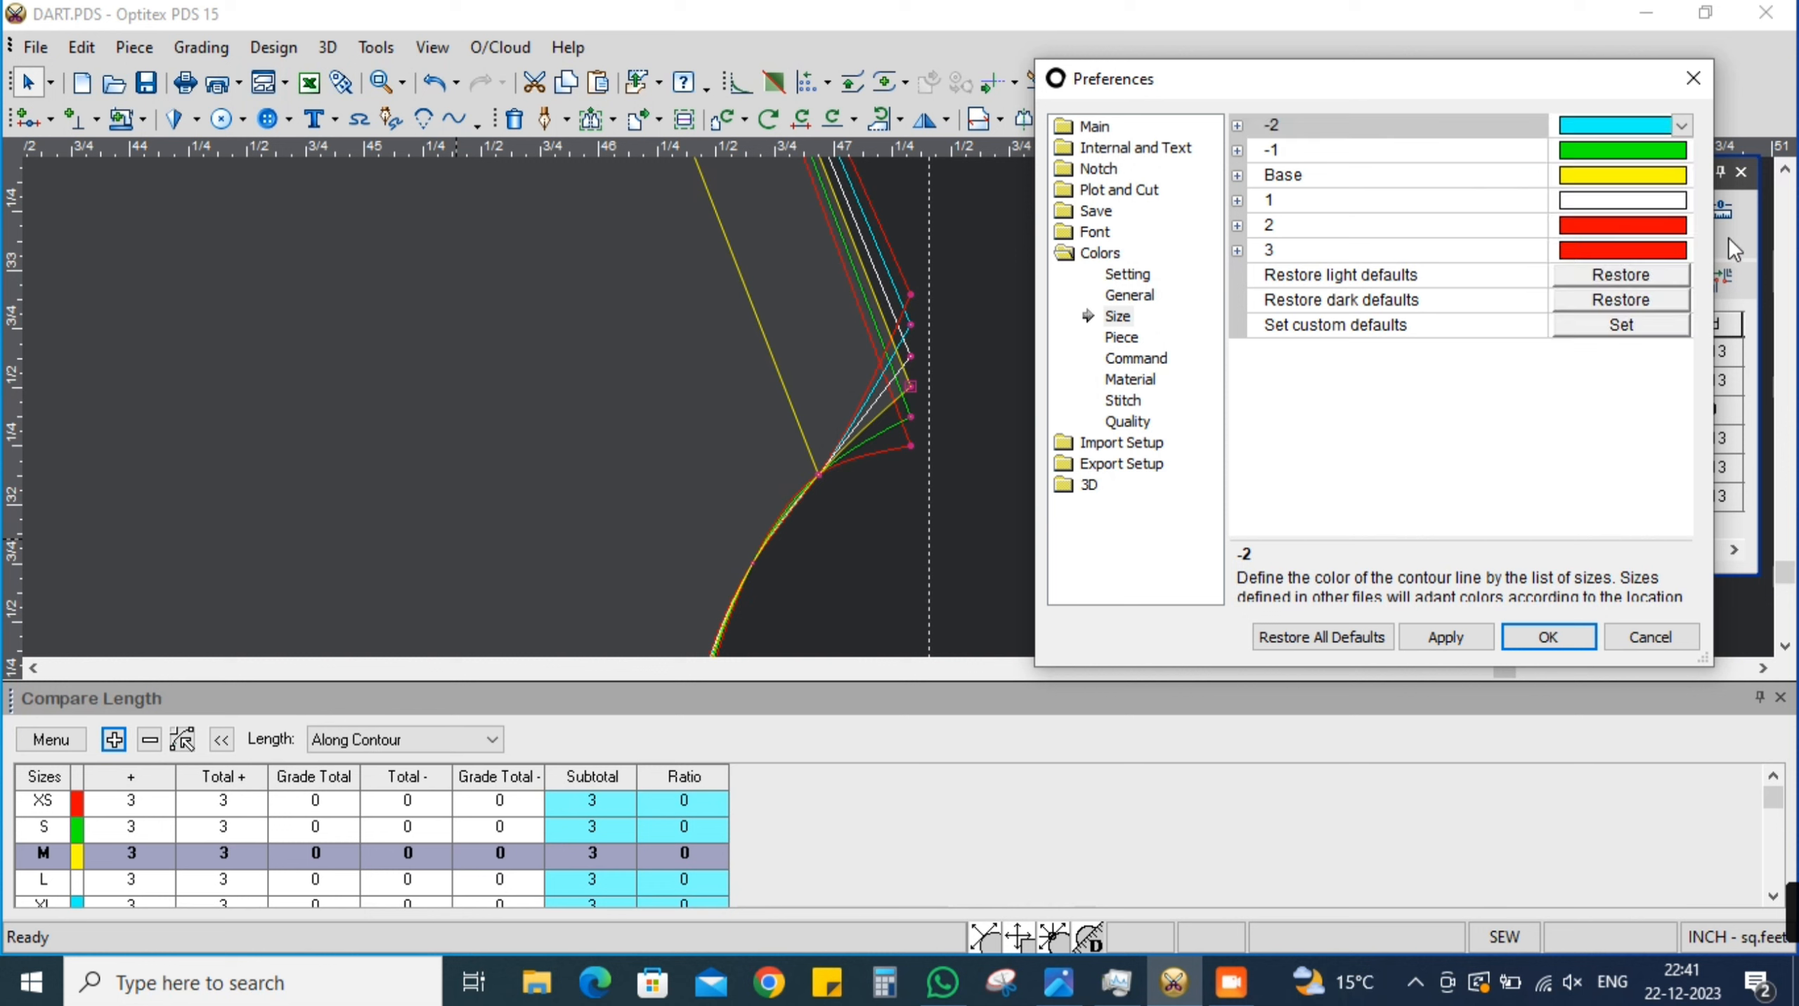
{"action": "left_click", "coordinate": [1451, 639]}
{"action": "left_click", "coordinate": [1465, 640]}
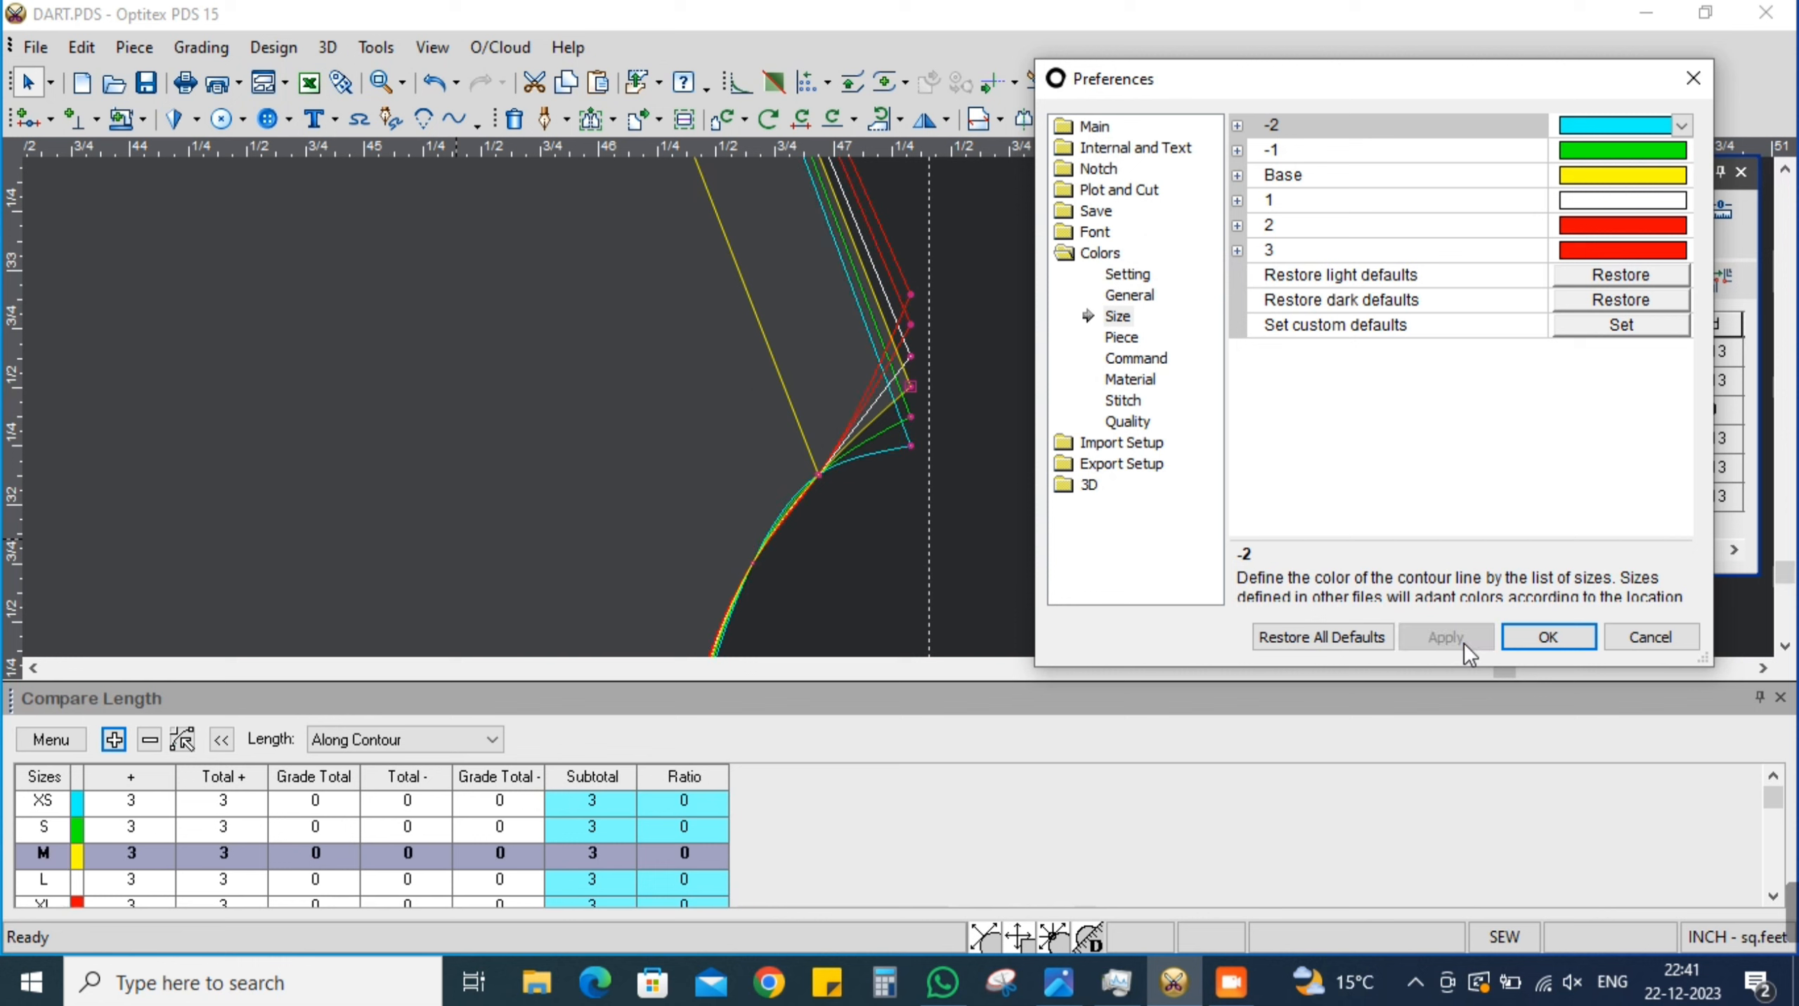
{"action": "left_click", "coordinate": [1549, 638]}
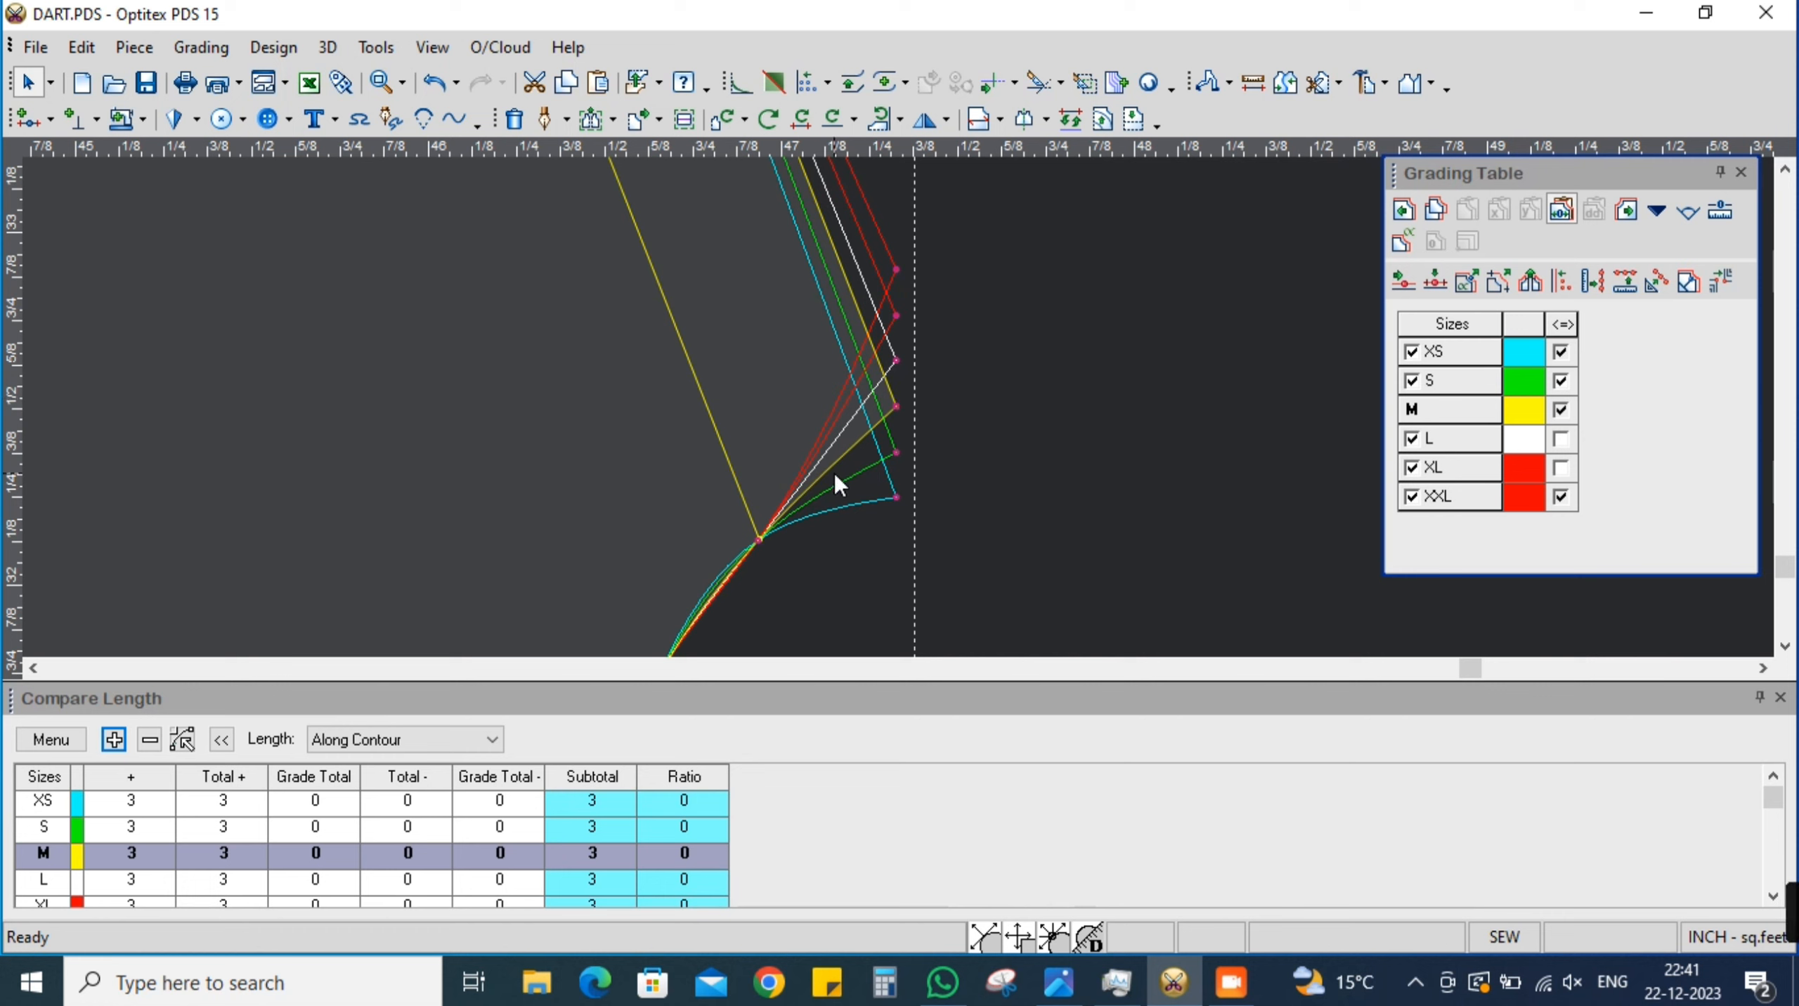
Include L and XL in the <=> column, then copy the neck shoulder point's dy grading to the neckline point at the inner shoulder line
{"action": "left_click", "coordinate": [1560, 439]}
{"action": "left_click", "coordinate": [1561, 468]}
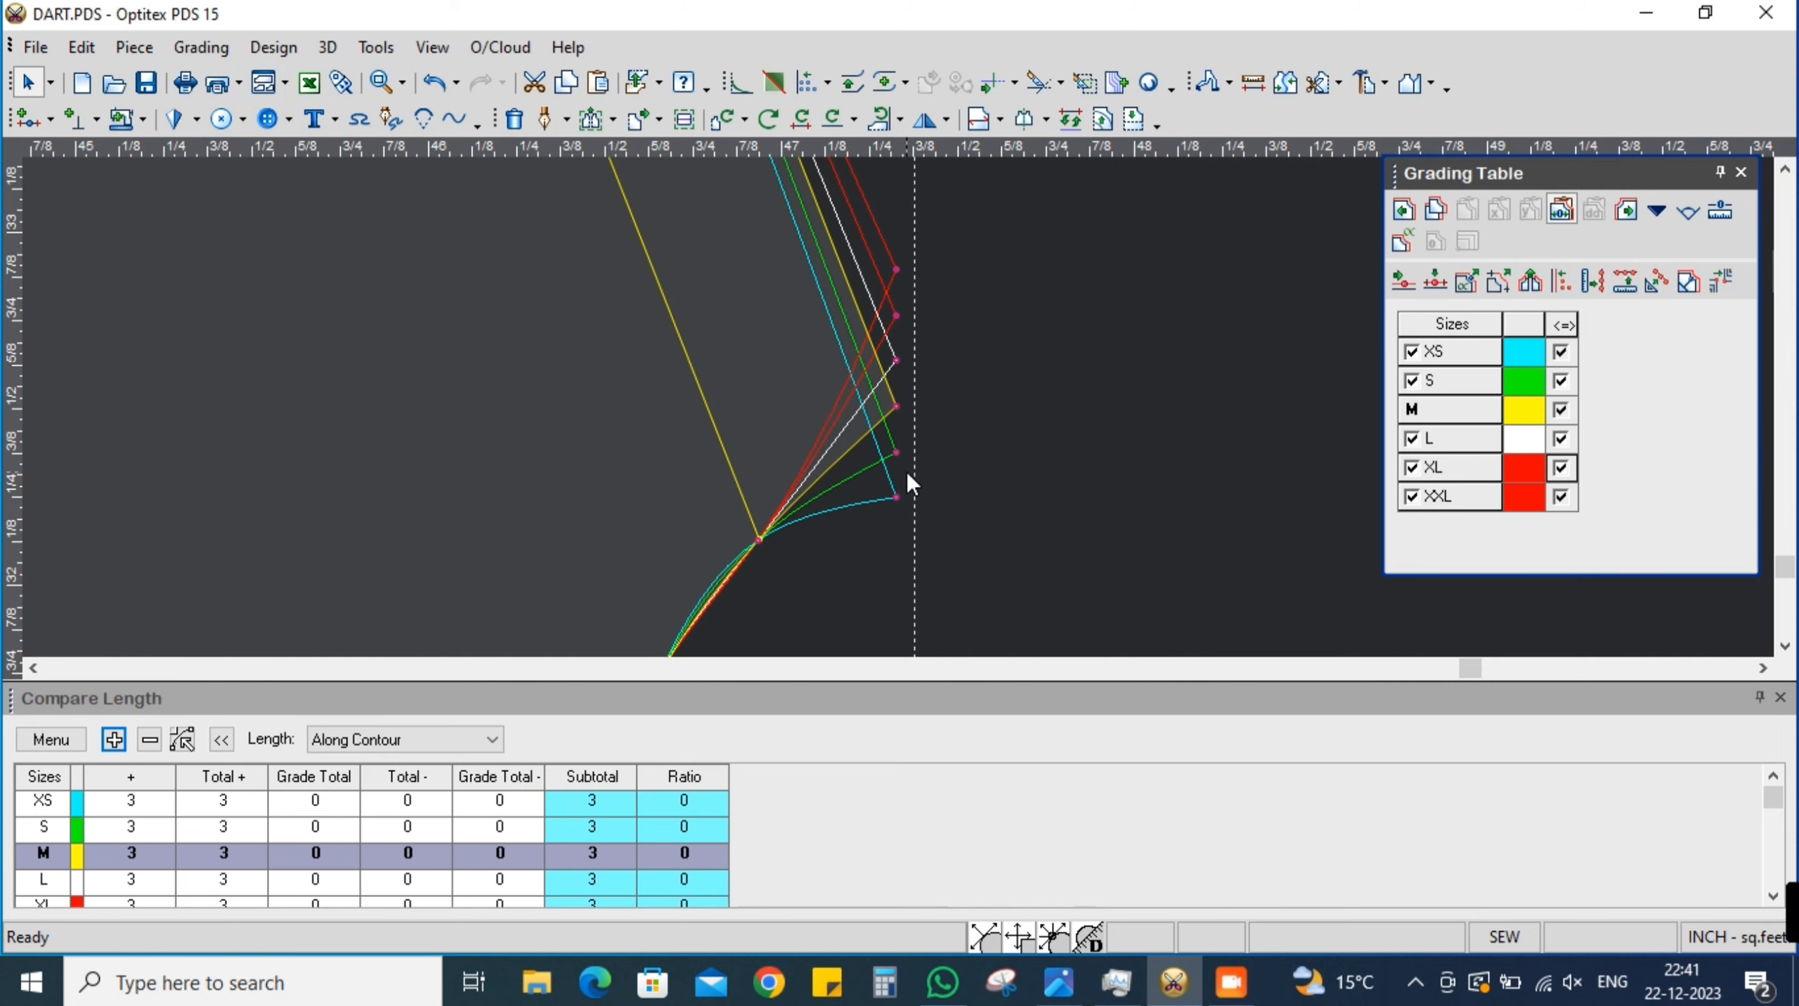
{"action": "left_click", "coordinate": [896, 406]}
{"action": "scroll", "coordinate": [881, 437], "scroll_direction": "down", "scroll_amount": 2}
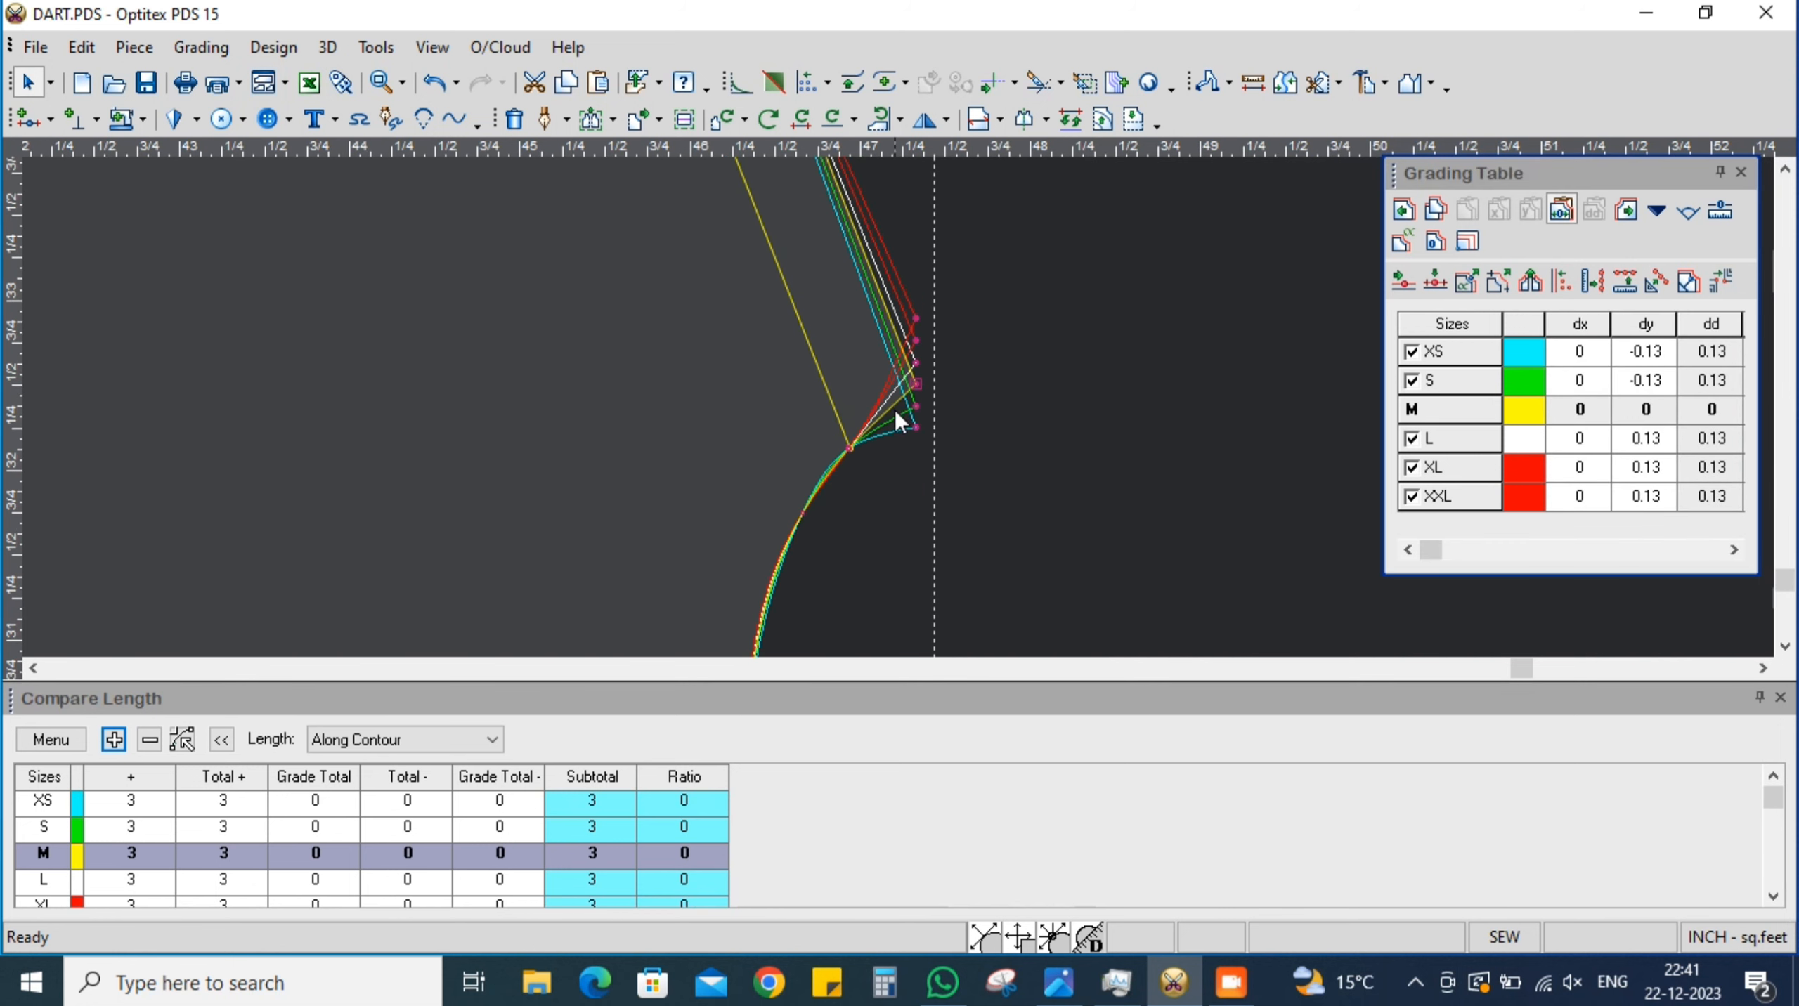
{"action": "scroll", "coordinate": [894, 411], "scroll_direction": "up", "scroll_amount": 1}
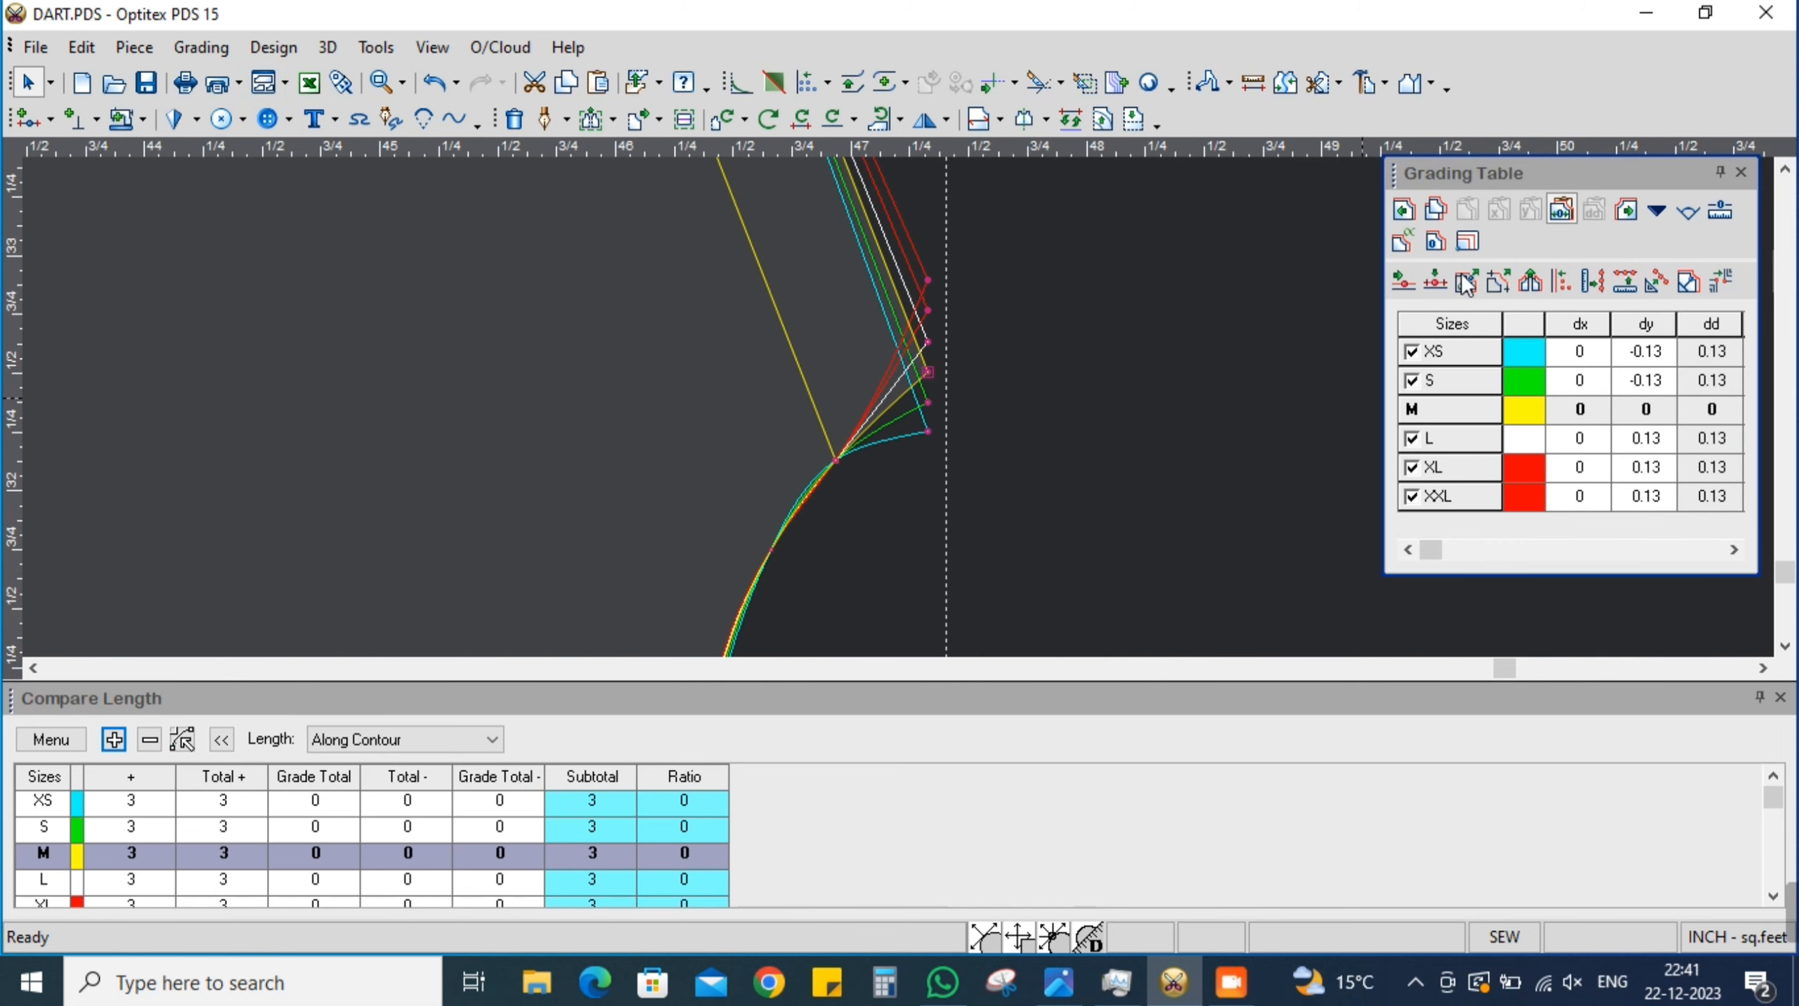
{"action": "left_click", "coordinate": [1440, 213]}
{"action": "left_click", "coordinate": [835, 460]}
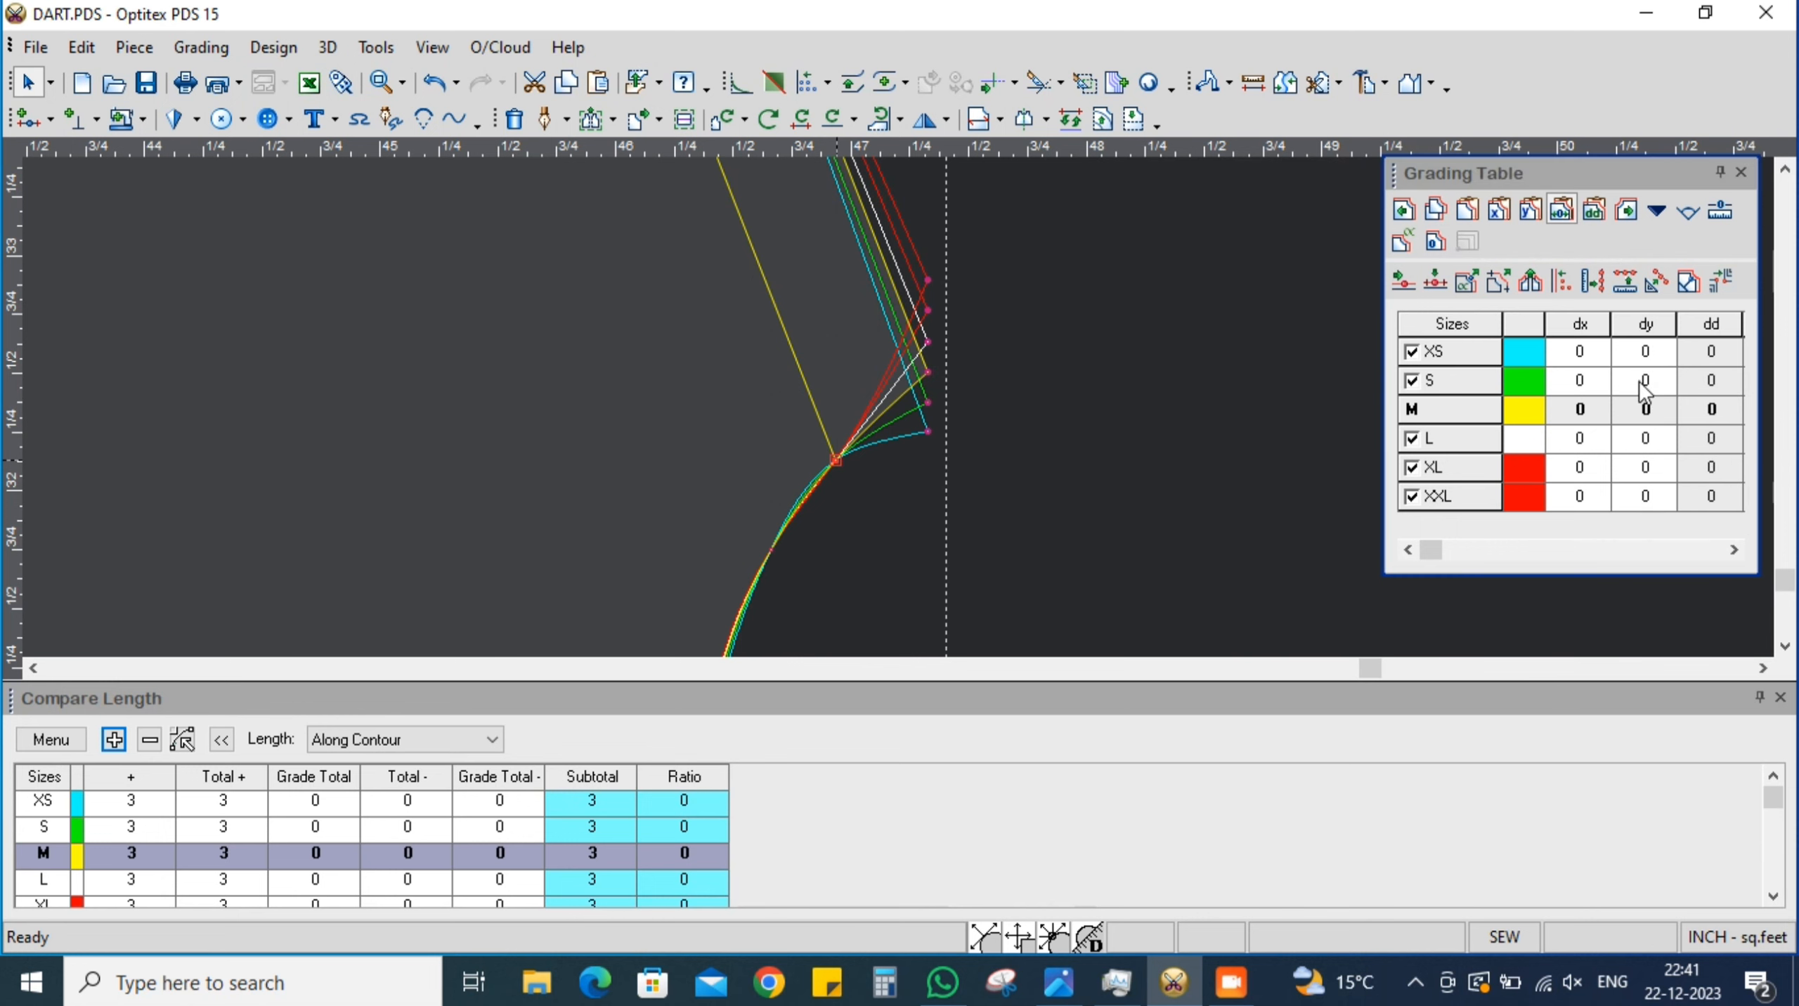
{"action": "left_click", "coordinate": [1532, 210]}
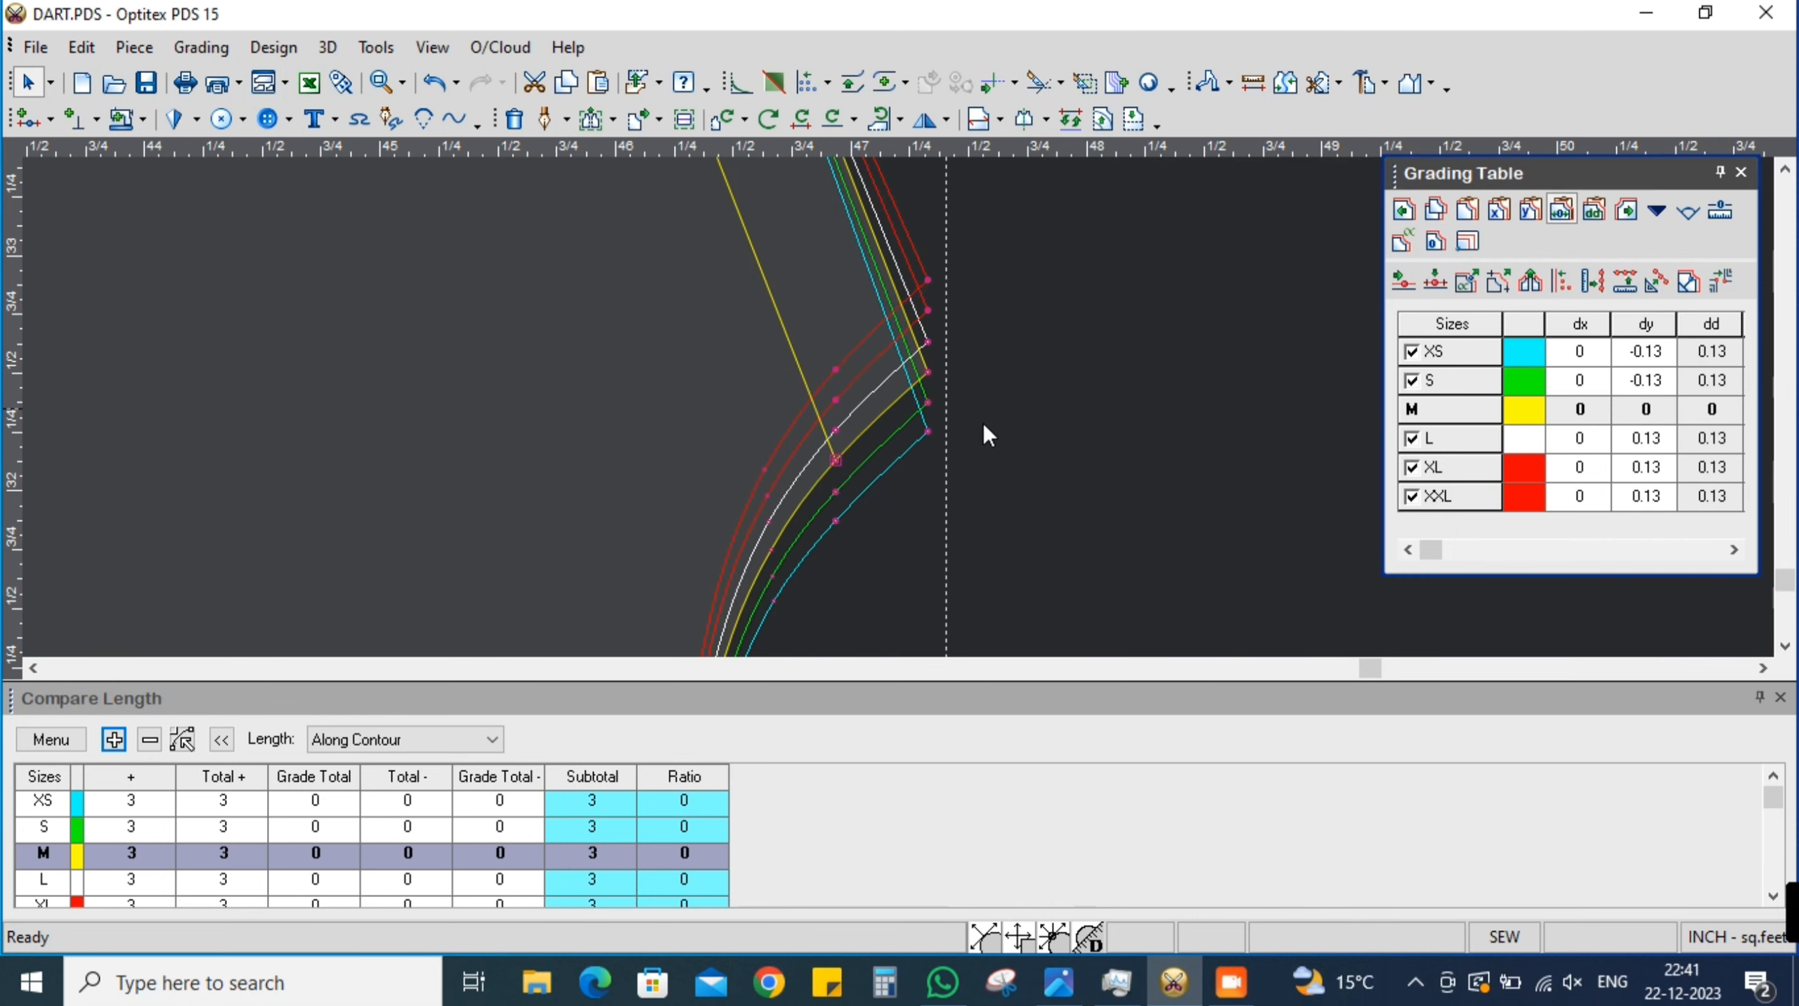
Grade the back piece's shoulder tip at the armhole with a dy of -.25 from XS through XXL
{"action": "scroll", "coordinate": [872, 433], "scroll_direction": "down", "scroll_amount": 2}
{"action": "scroll", "coordinate": [879, 338], "scroll_direction": "up", "scroll_amount": 1}
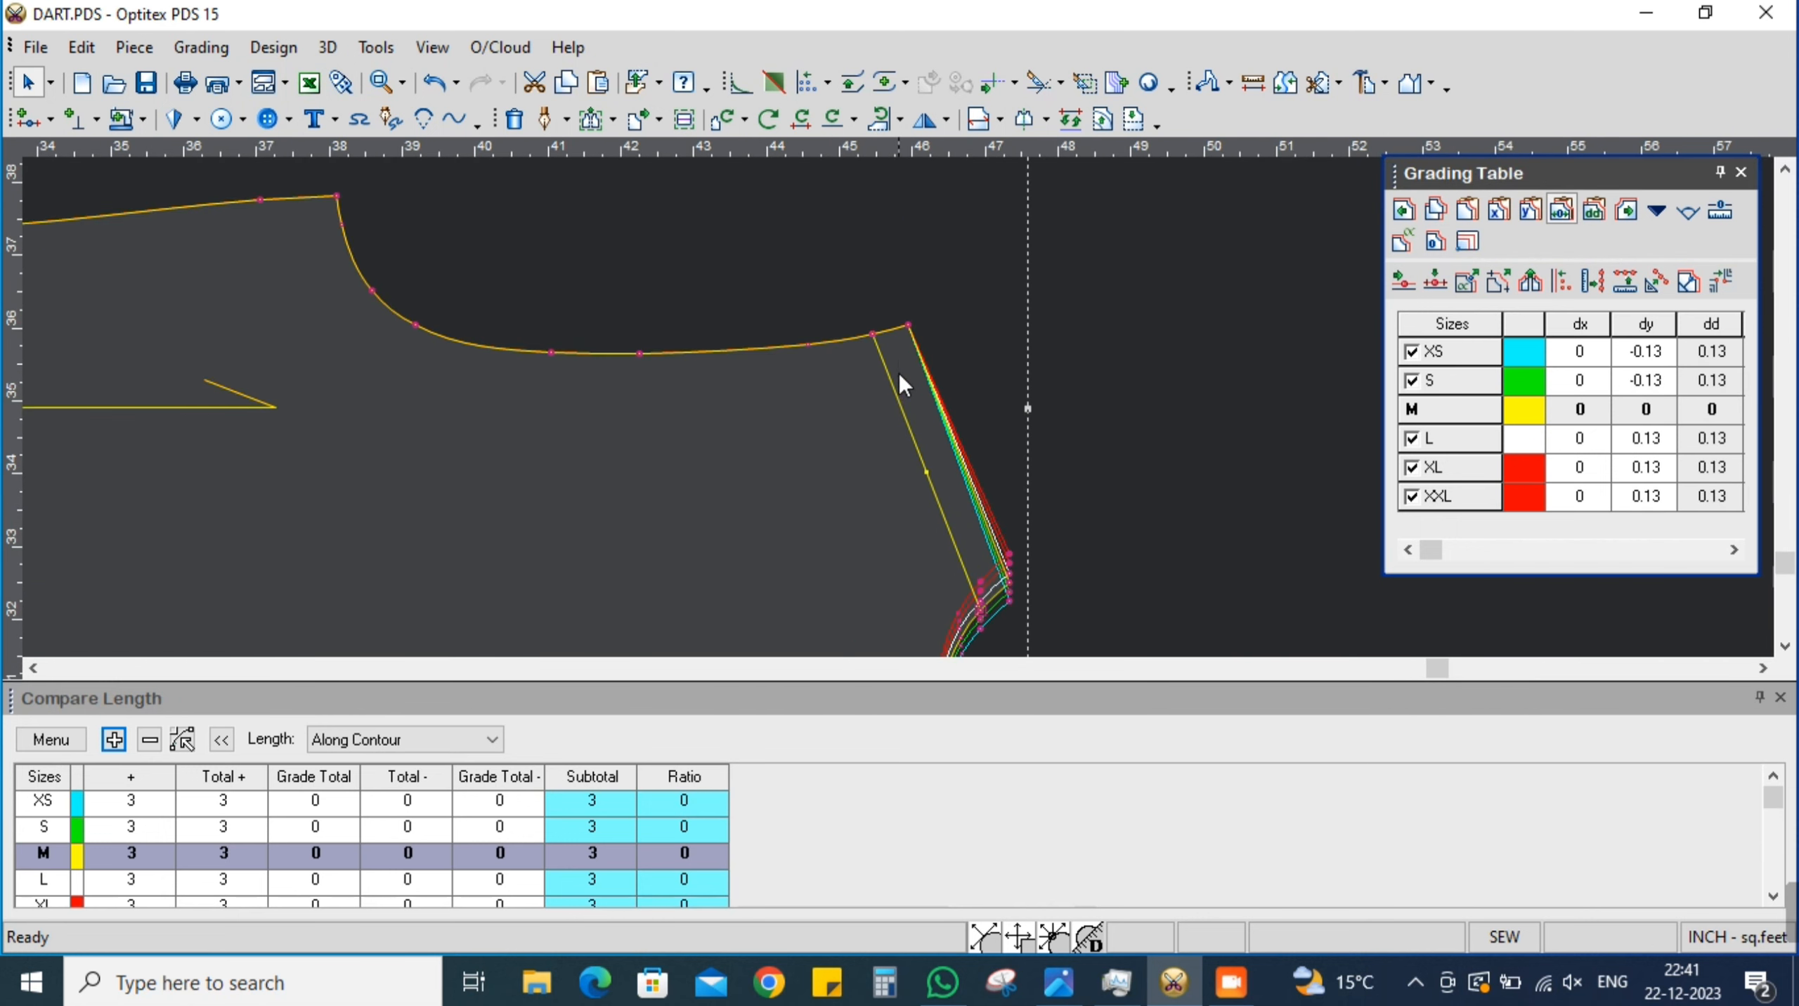
{"action": "left_click", "coordinate": [908, 323]}
{"action": "left_click_drag", "start_coordinate": [1653, 352], "coordinate": [1653, 528]}
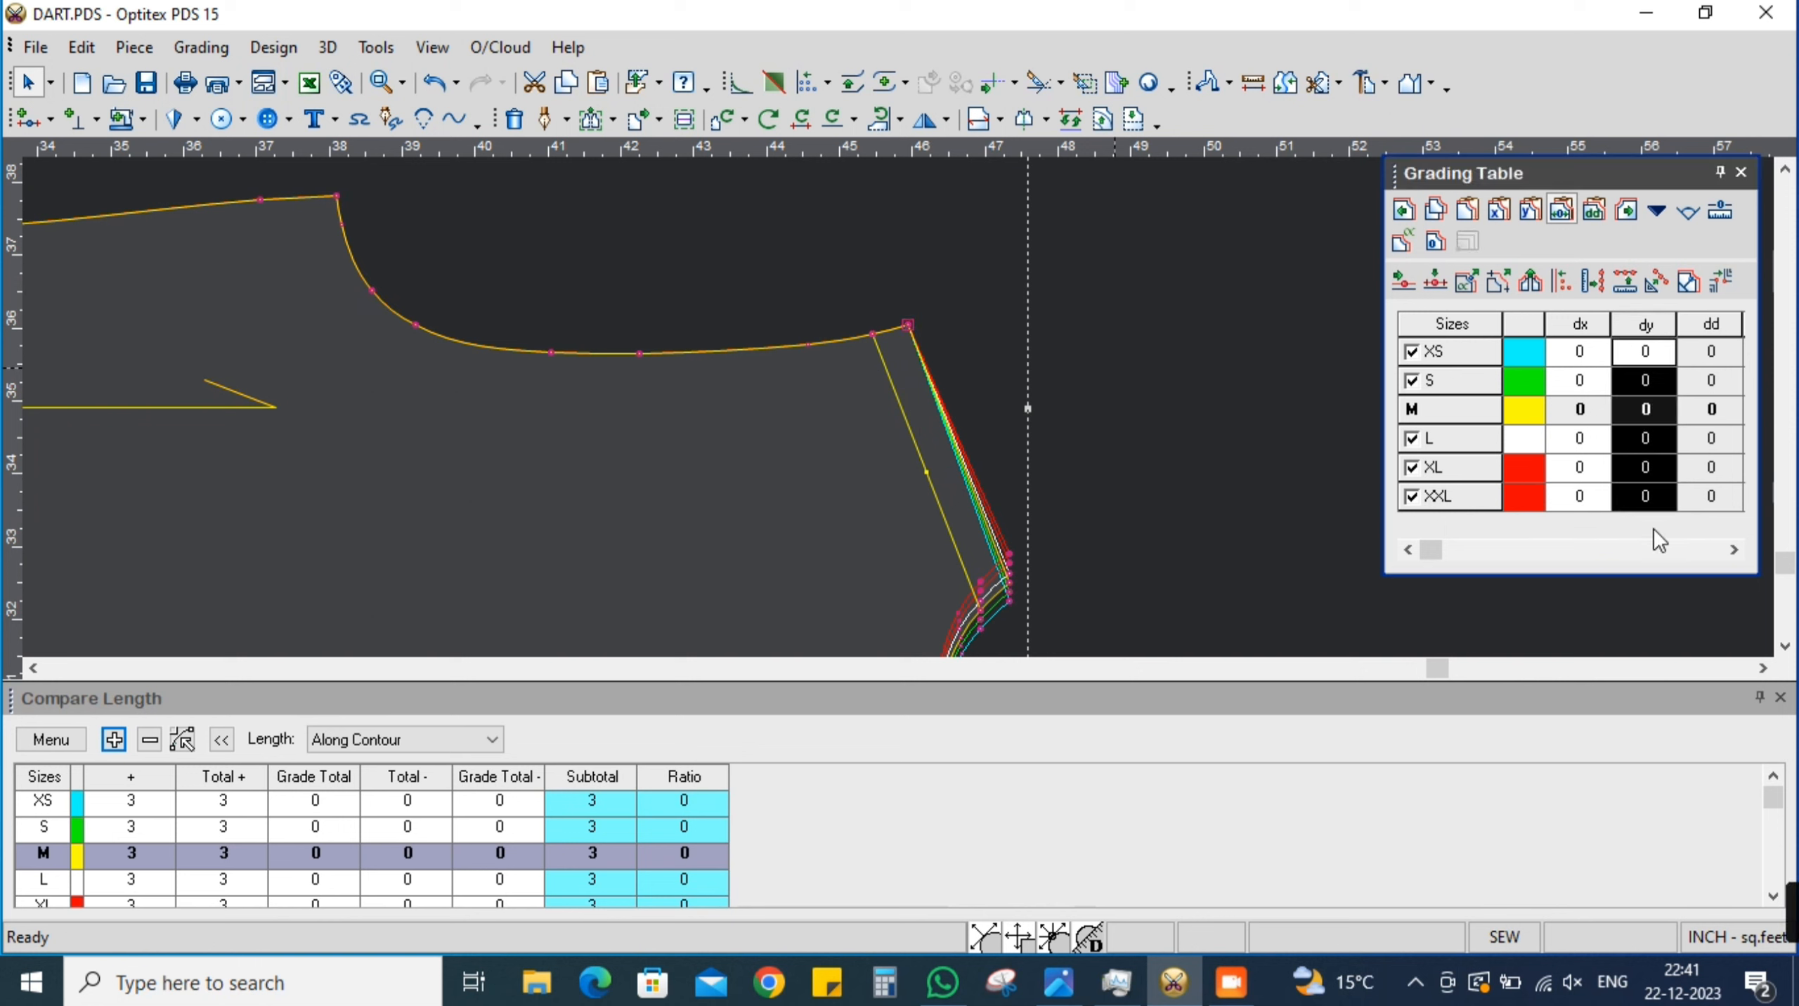
{"action": "type", "text": "125"}
{"action": "key", "text": "Return"}
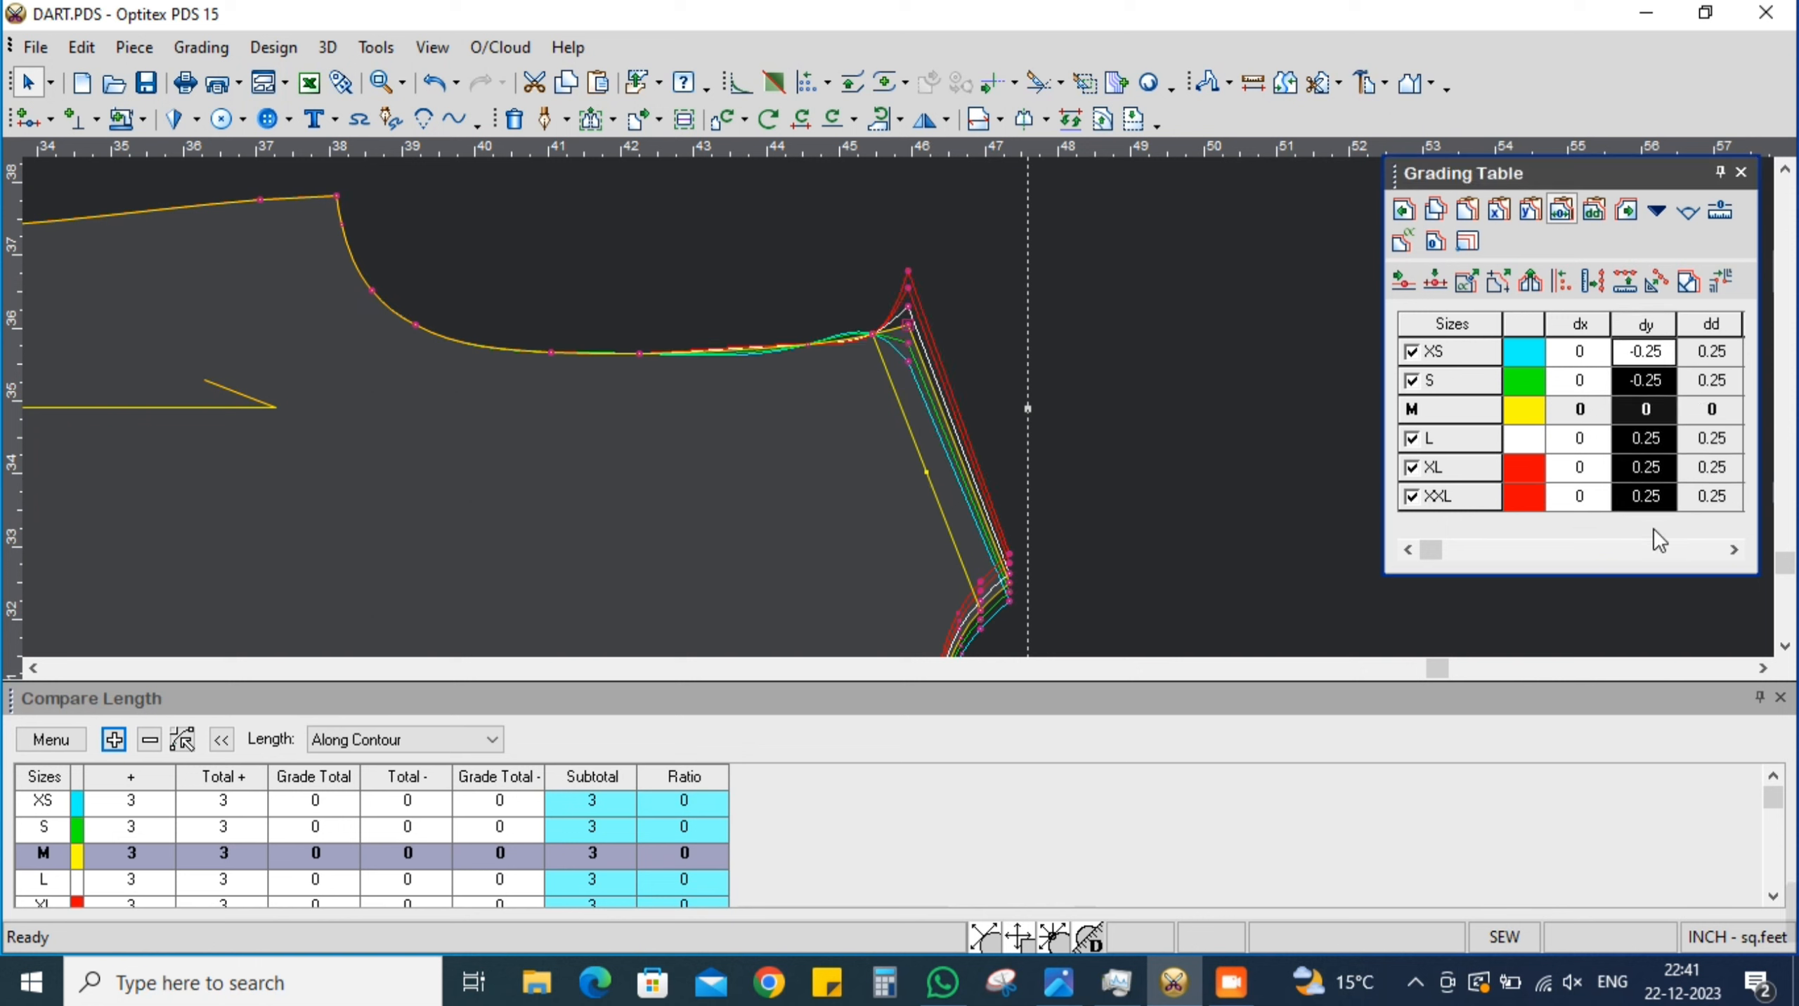
Copy the shoulder tip's grading to the armhole point at the inner shoulder line, and its dy to the two middle armhole curve points
{"action": "left_click", "coordinate": [1402, 212]}
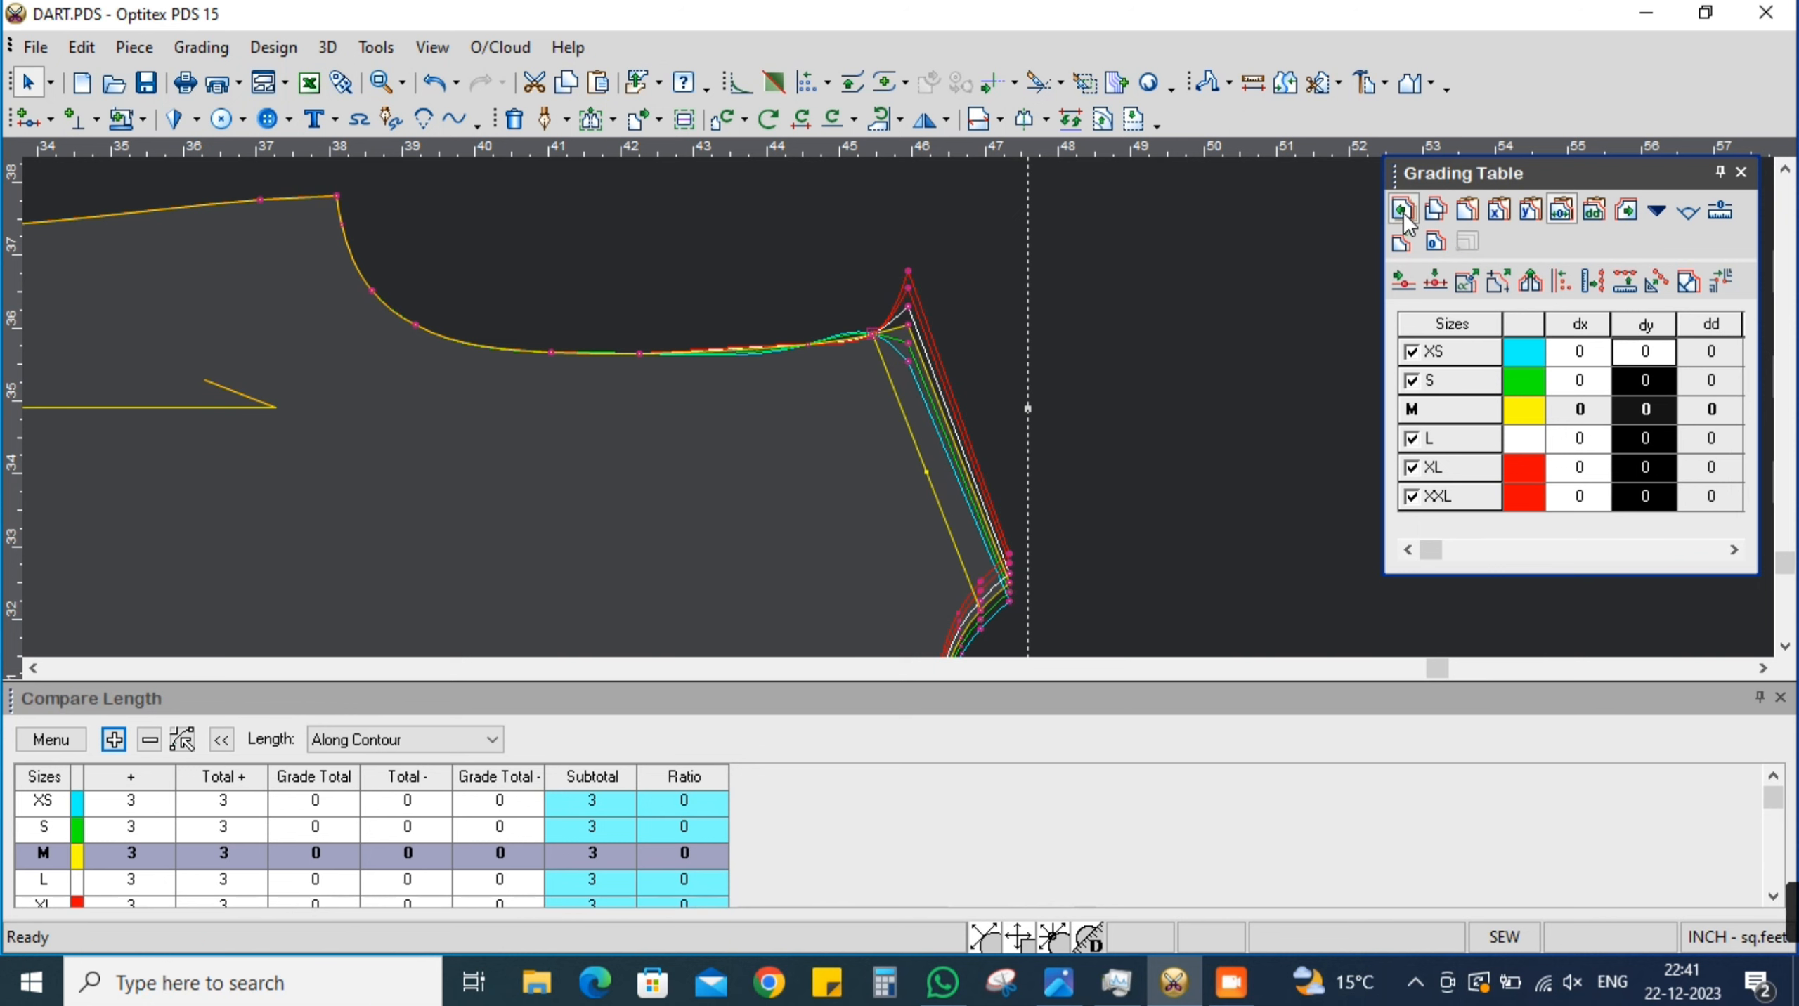
{"action": "left_click", "coordinate": [1468, 211]}
{"action": "scroll", "coordinate": [857, 371], "scroll_direction": "down", "scroll_amount": 1}
{"action": "scroll", "coordinate": [882, 400], "scroll_direction": "up", "scroll_amount": 1}
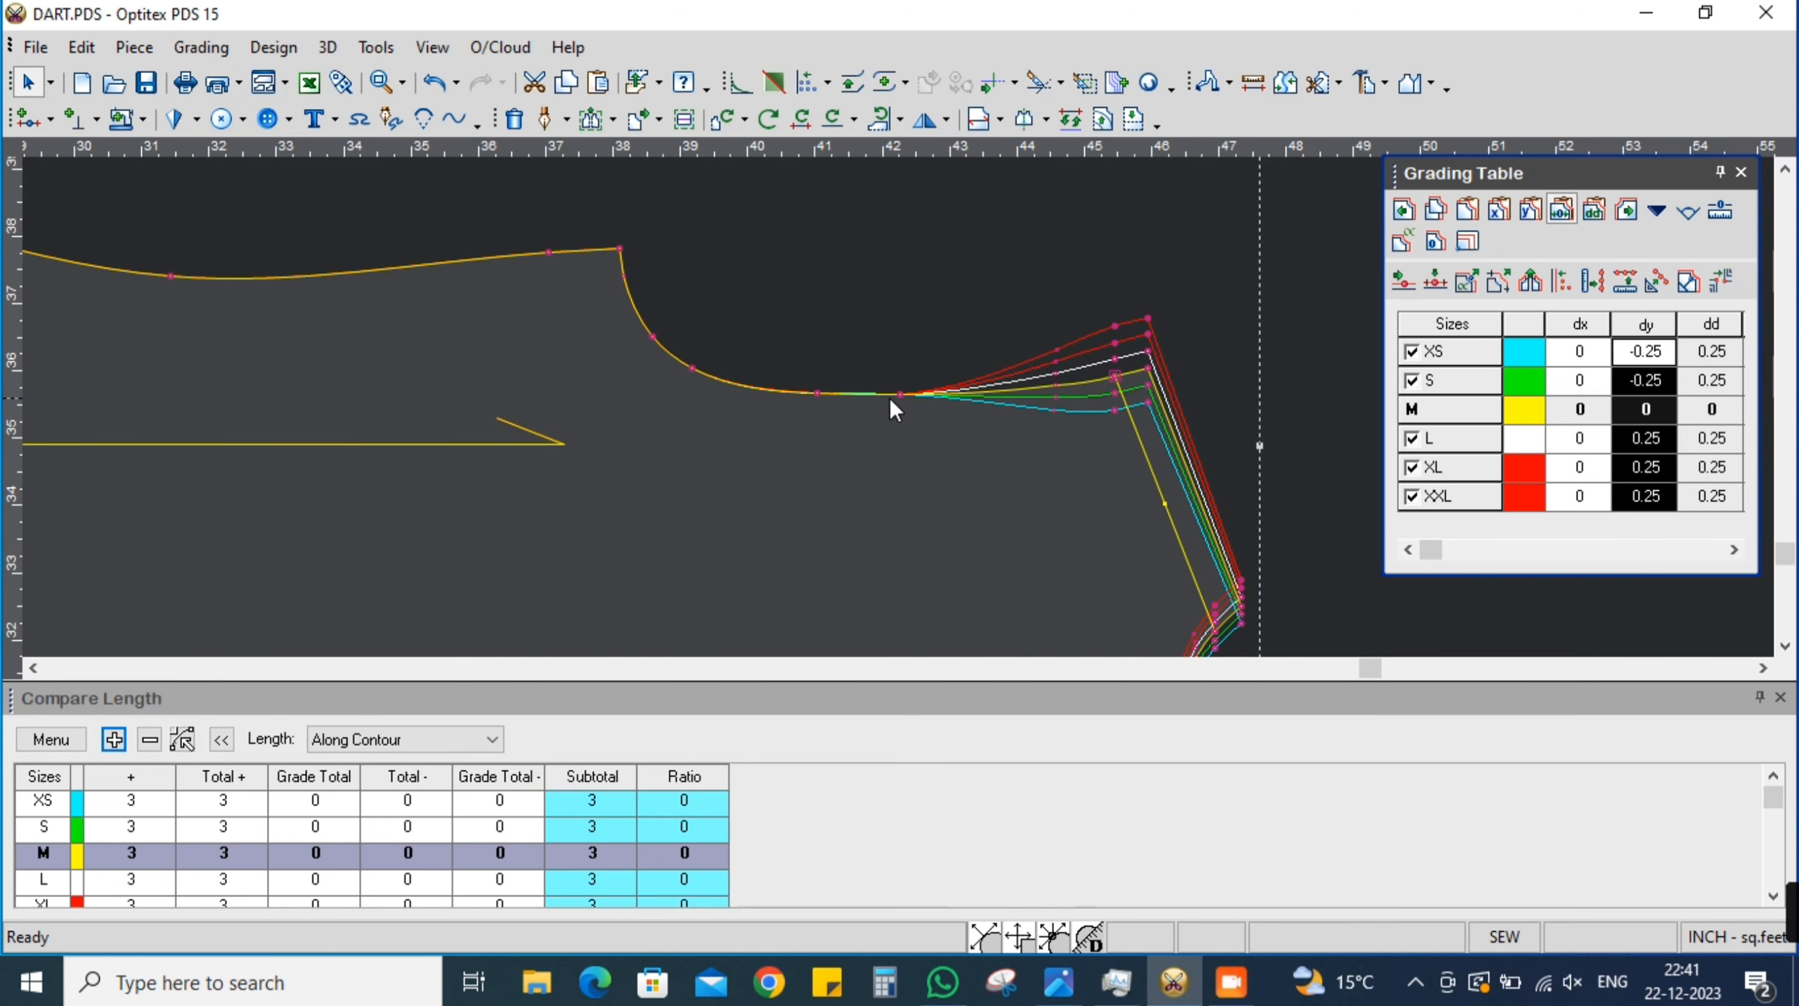
{"action": "left_click", "coordinate": [817, 393]}
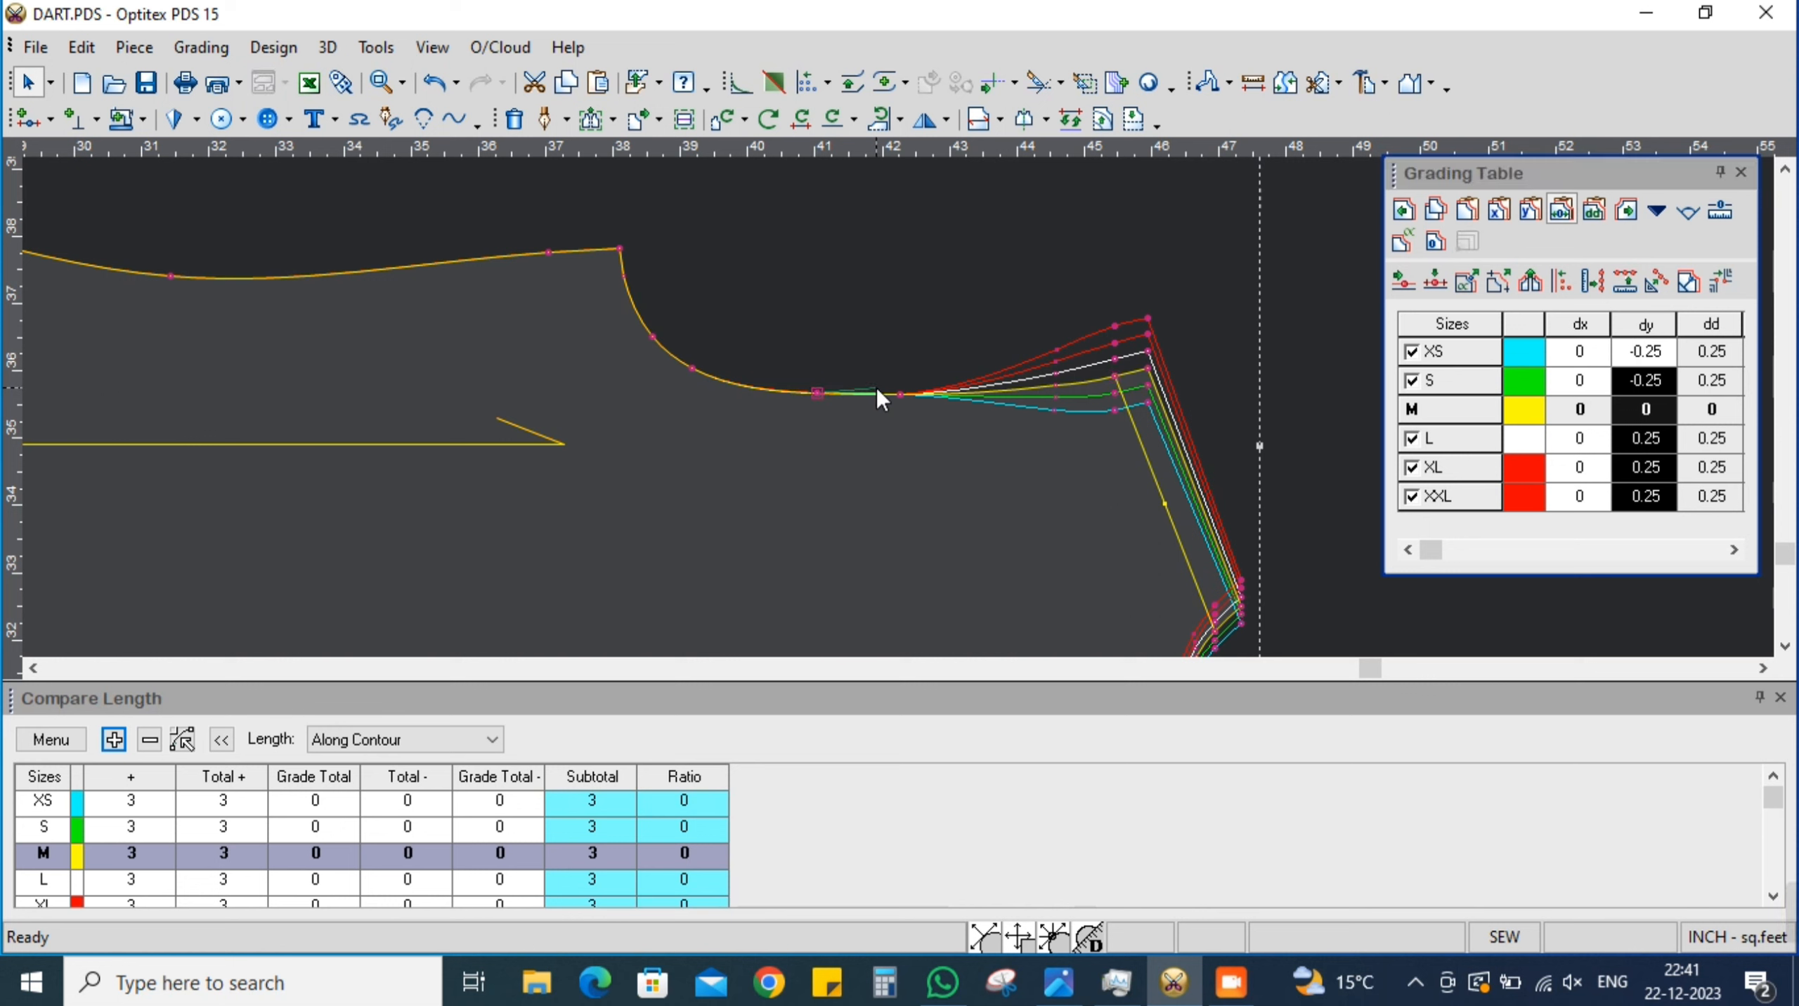
{"action": "left_click", "coordinate": [899, 393], "text": "shift"}
{"action": "left_click", "coordinate": [1529, 211]}
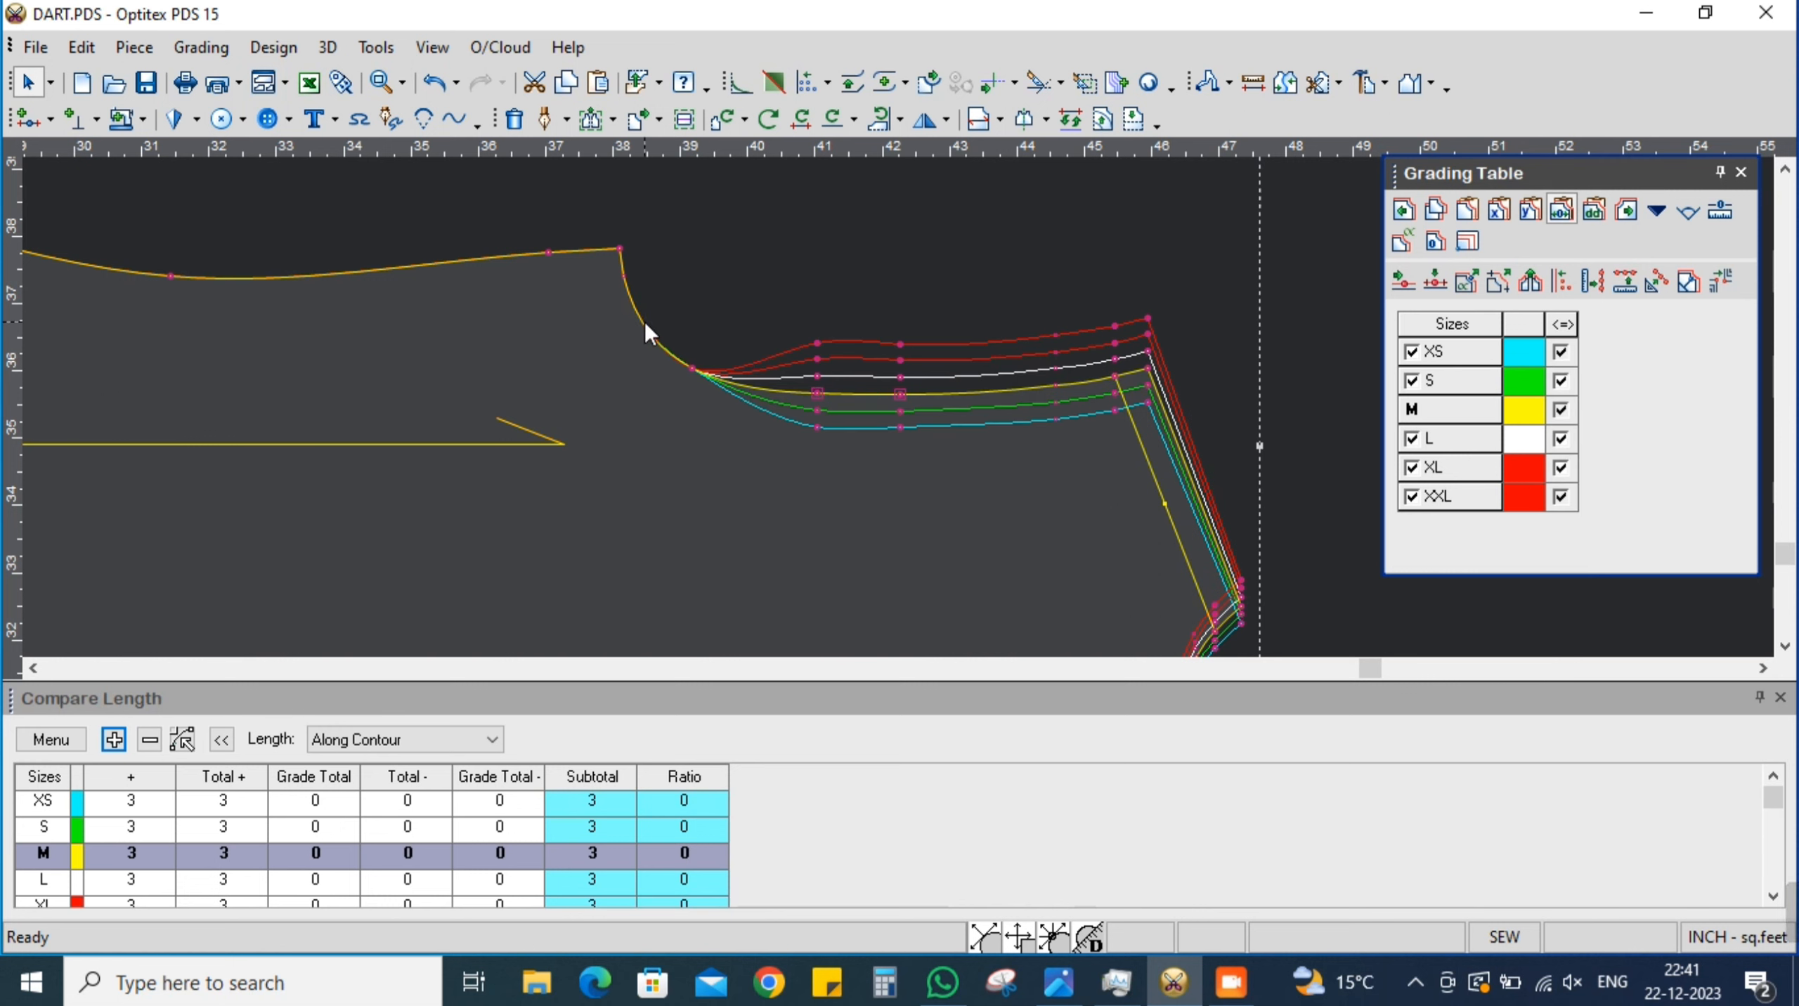
Turn off Grading for the two lower armhole curve points and close their properties
{"action": "left_click", "coordinate": [652, 337]}
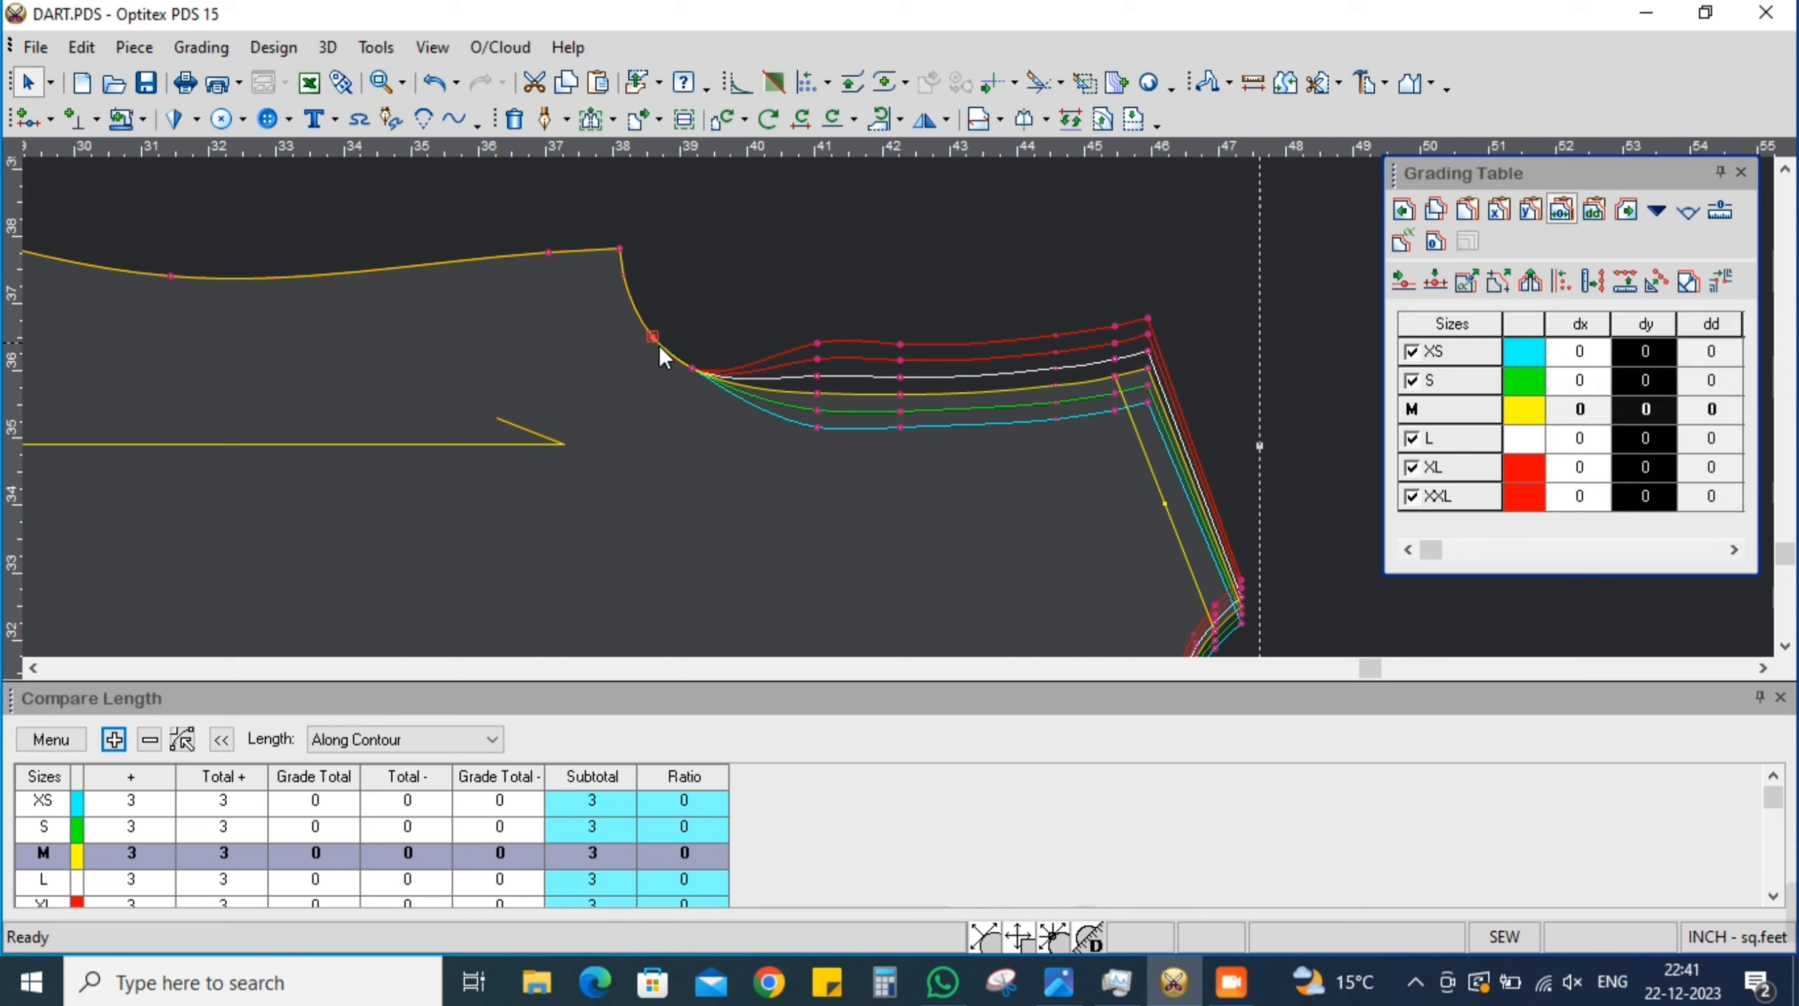
{"action": "left_click", "coordinate": [693, 369], "text": "shift"}
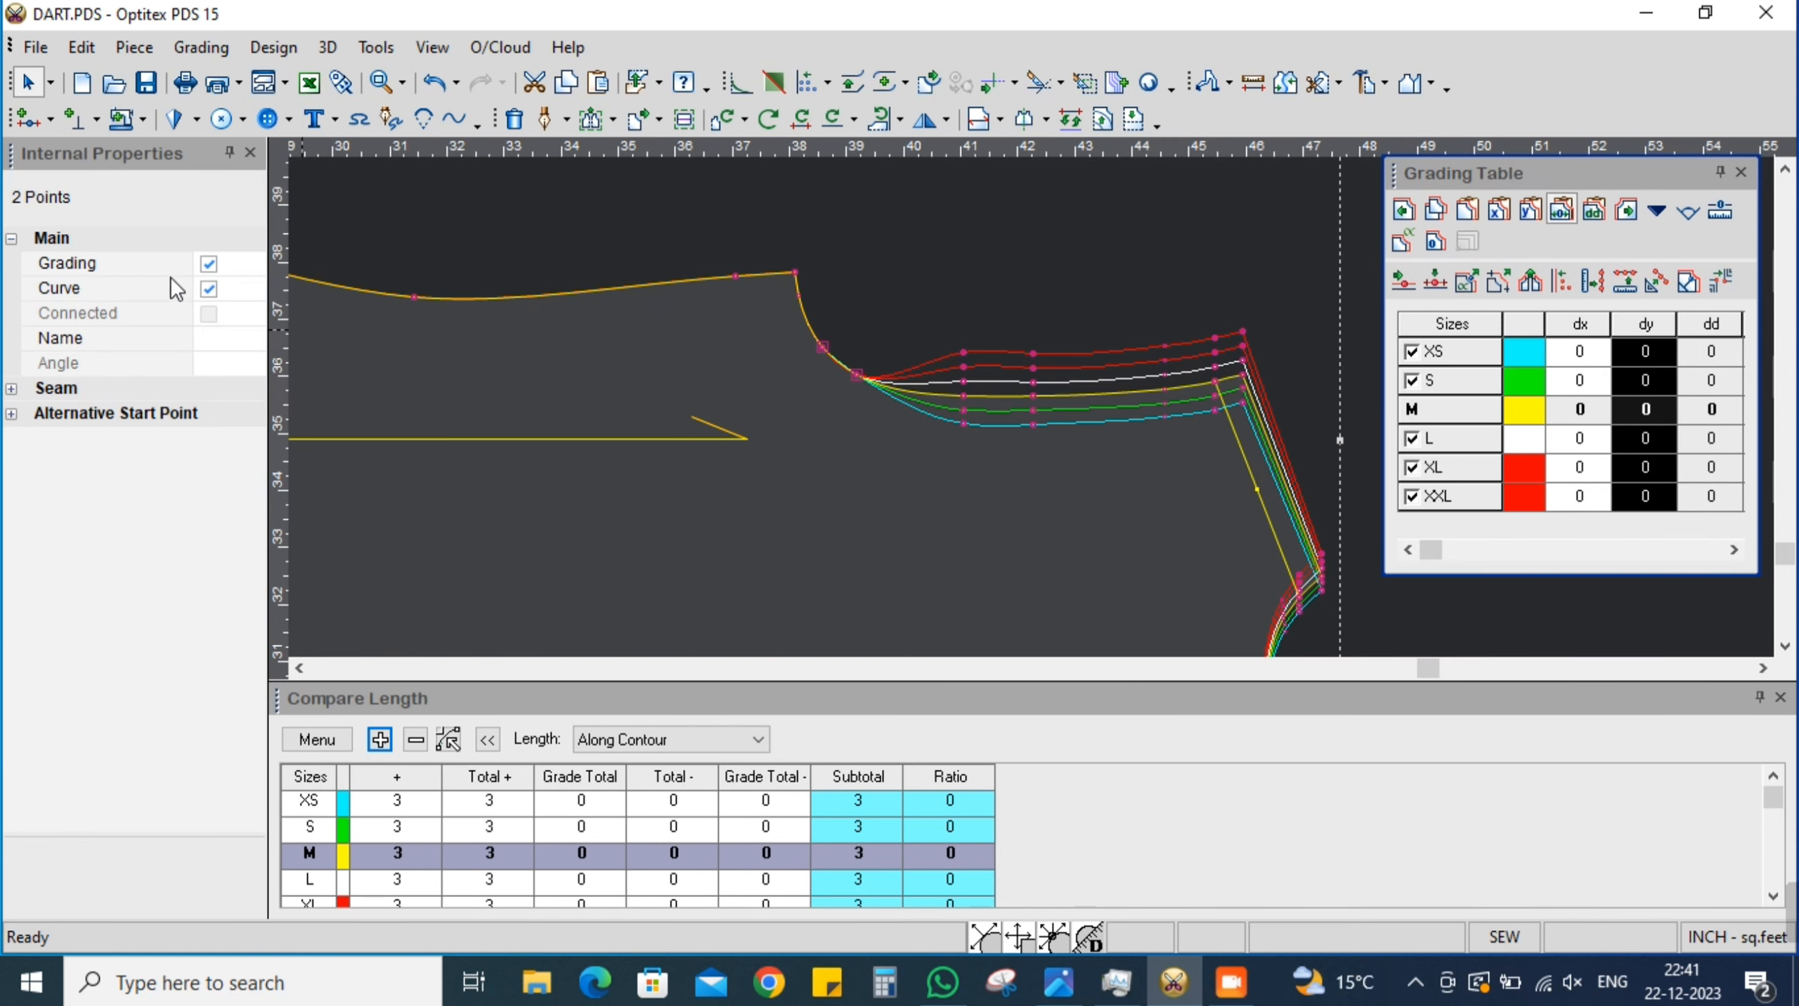
{"action": "left_click", "coordinate": [208, 263]}
{"action": "left_click", "coordinate": [229, 127]}
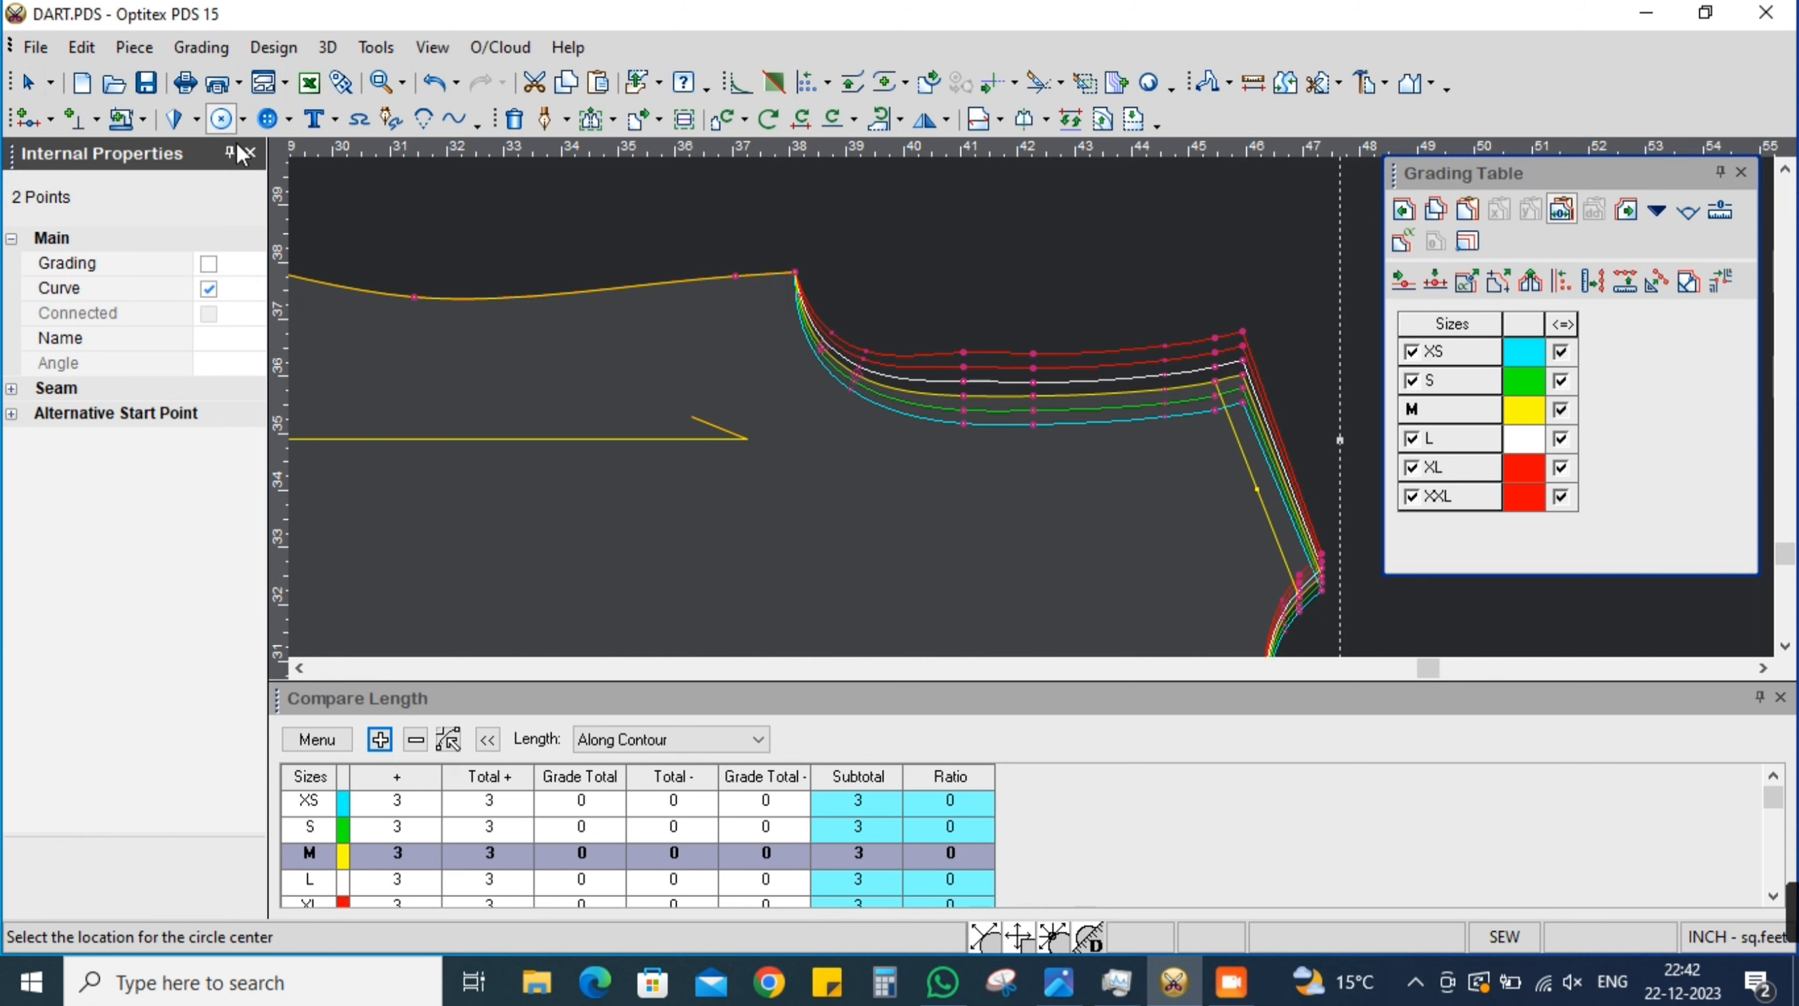
{"action": "left_click", "coordinate": [248, 153]}
{"action": "right_click", "coordinate": [511, 213]}
{"action": "left_click", "coordinate": [595, 231]}
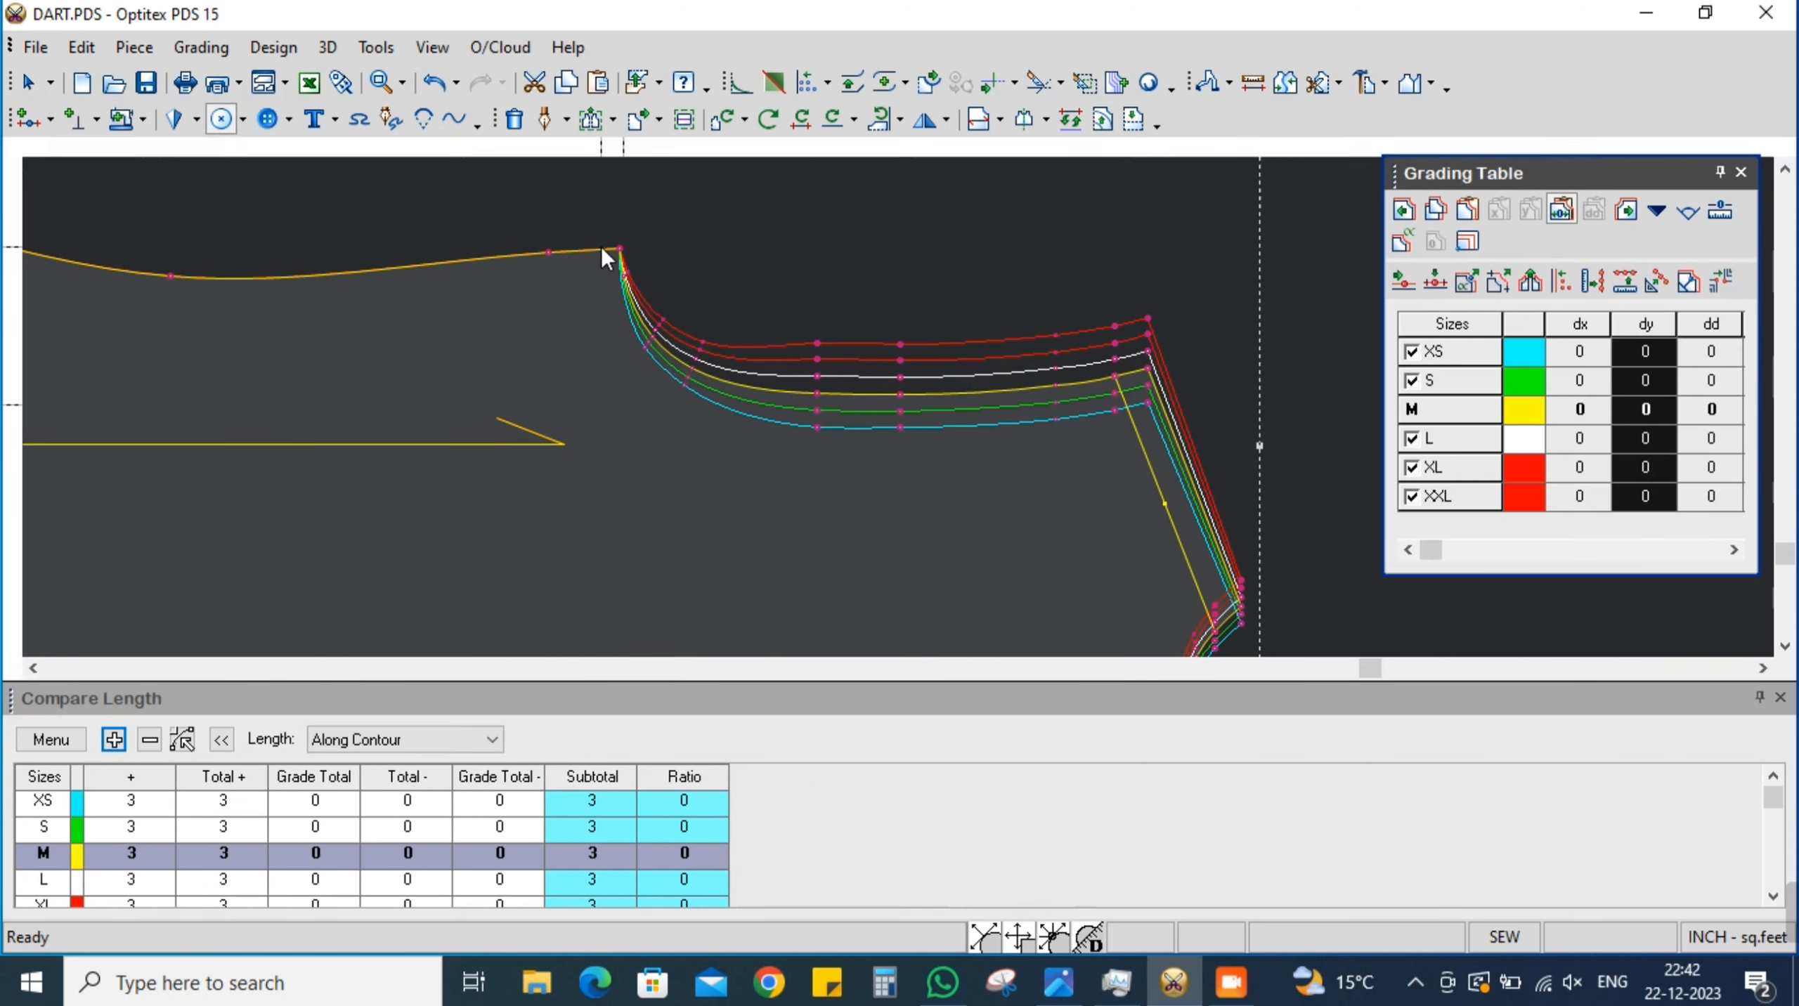
Grade the back piece's underarm point with a dy of -.5 and a dx of .25 from XS through XXL
{"action": "left_click", "coordinate": [619, 247]}
{"action": "left_click", "coordinate": [1668, 356]}
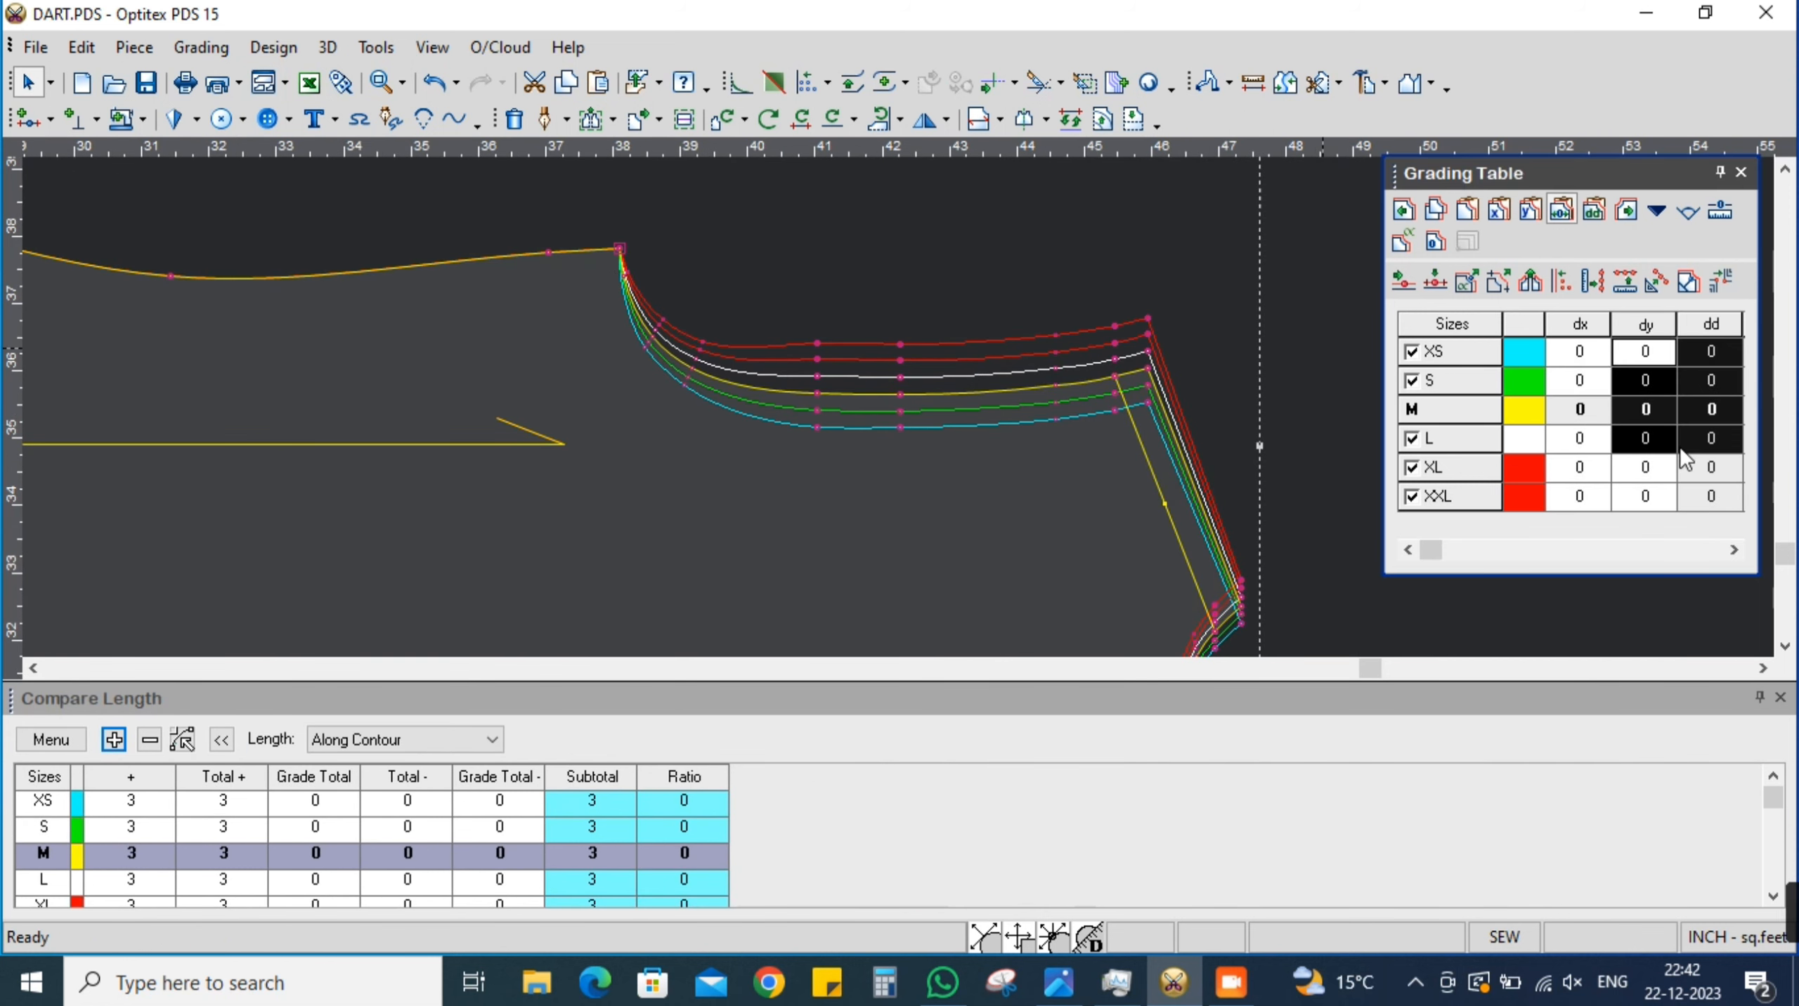
{"action": "type", "text": "-.5"}
{"action": "key", "text": "Return"}
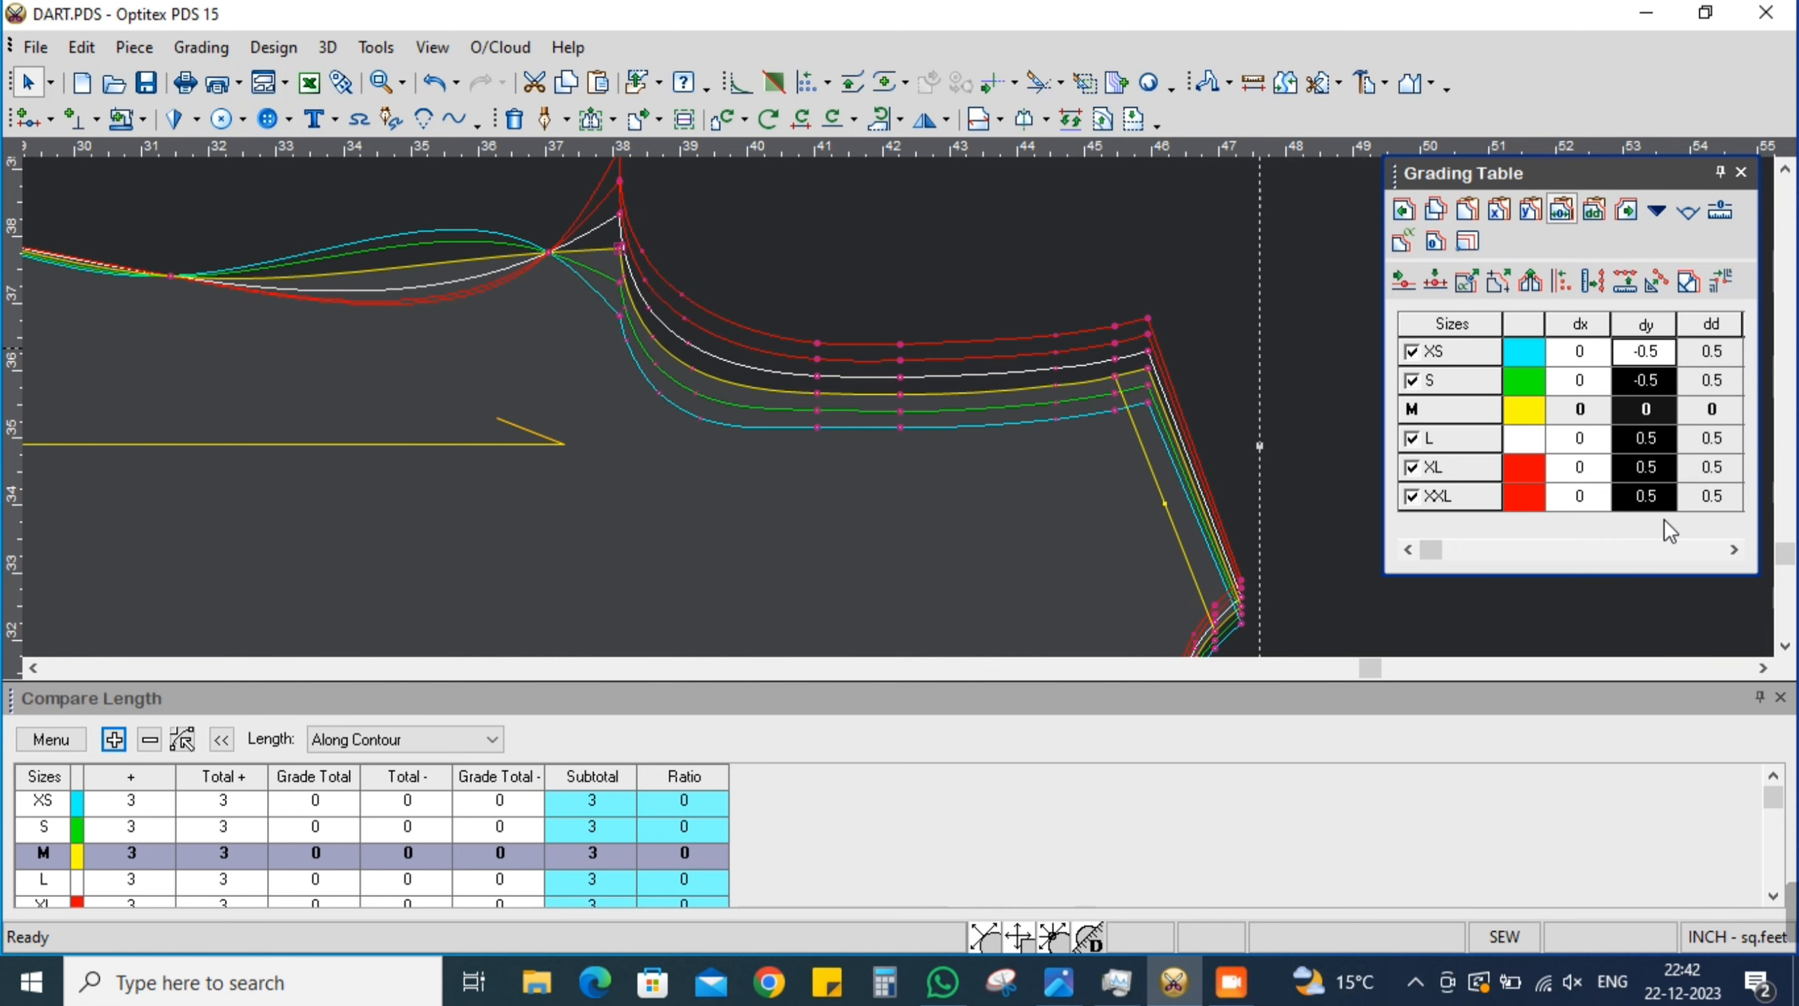
{"action": "left_click", "coordinate": [1578, 356]}
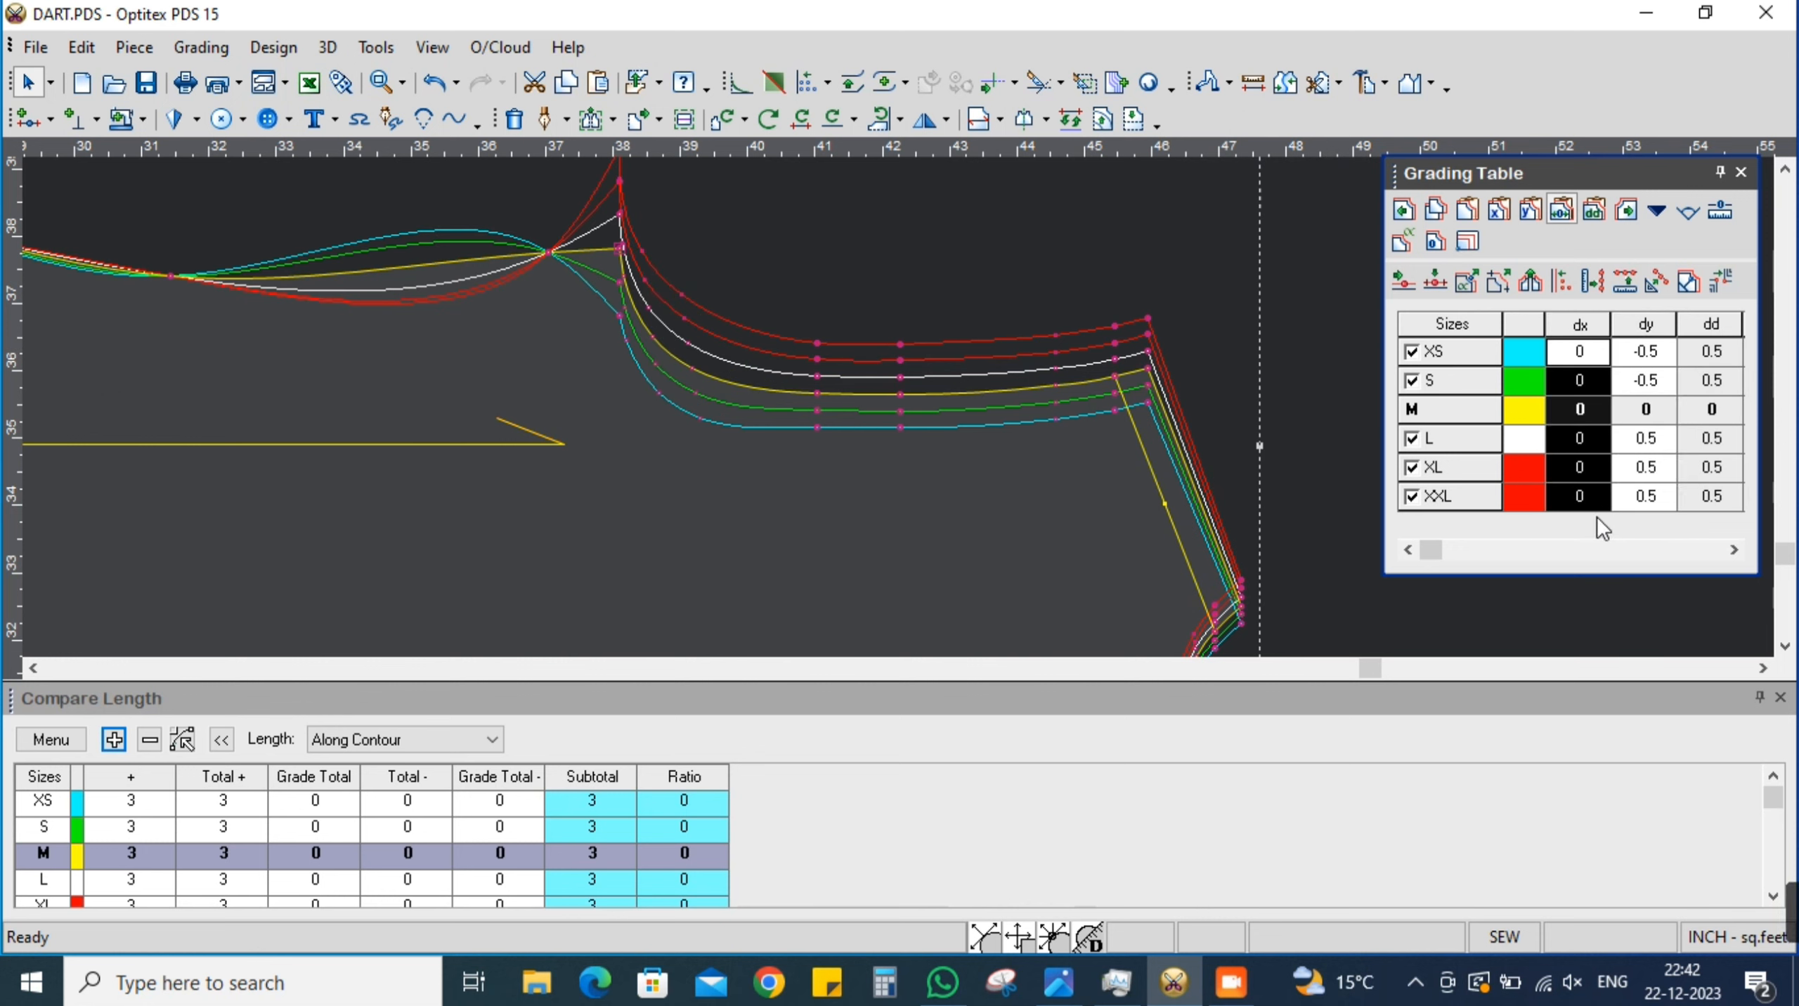
{"action": "type", "text": ".25"}
{"action": "key", "text": "Return"}
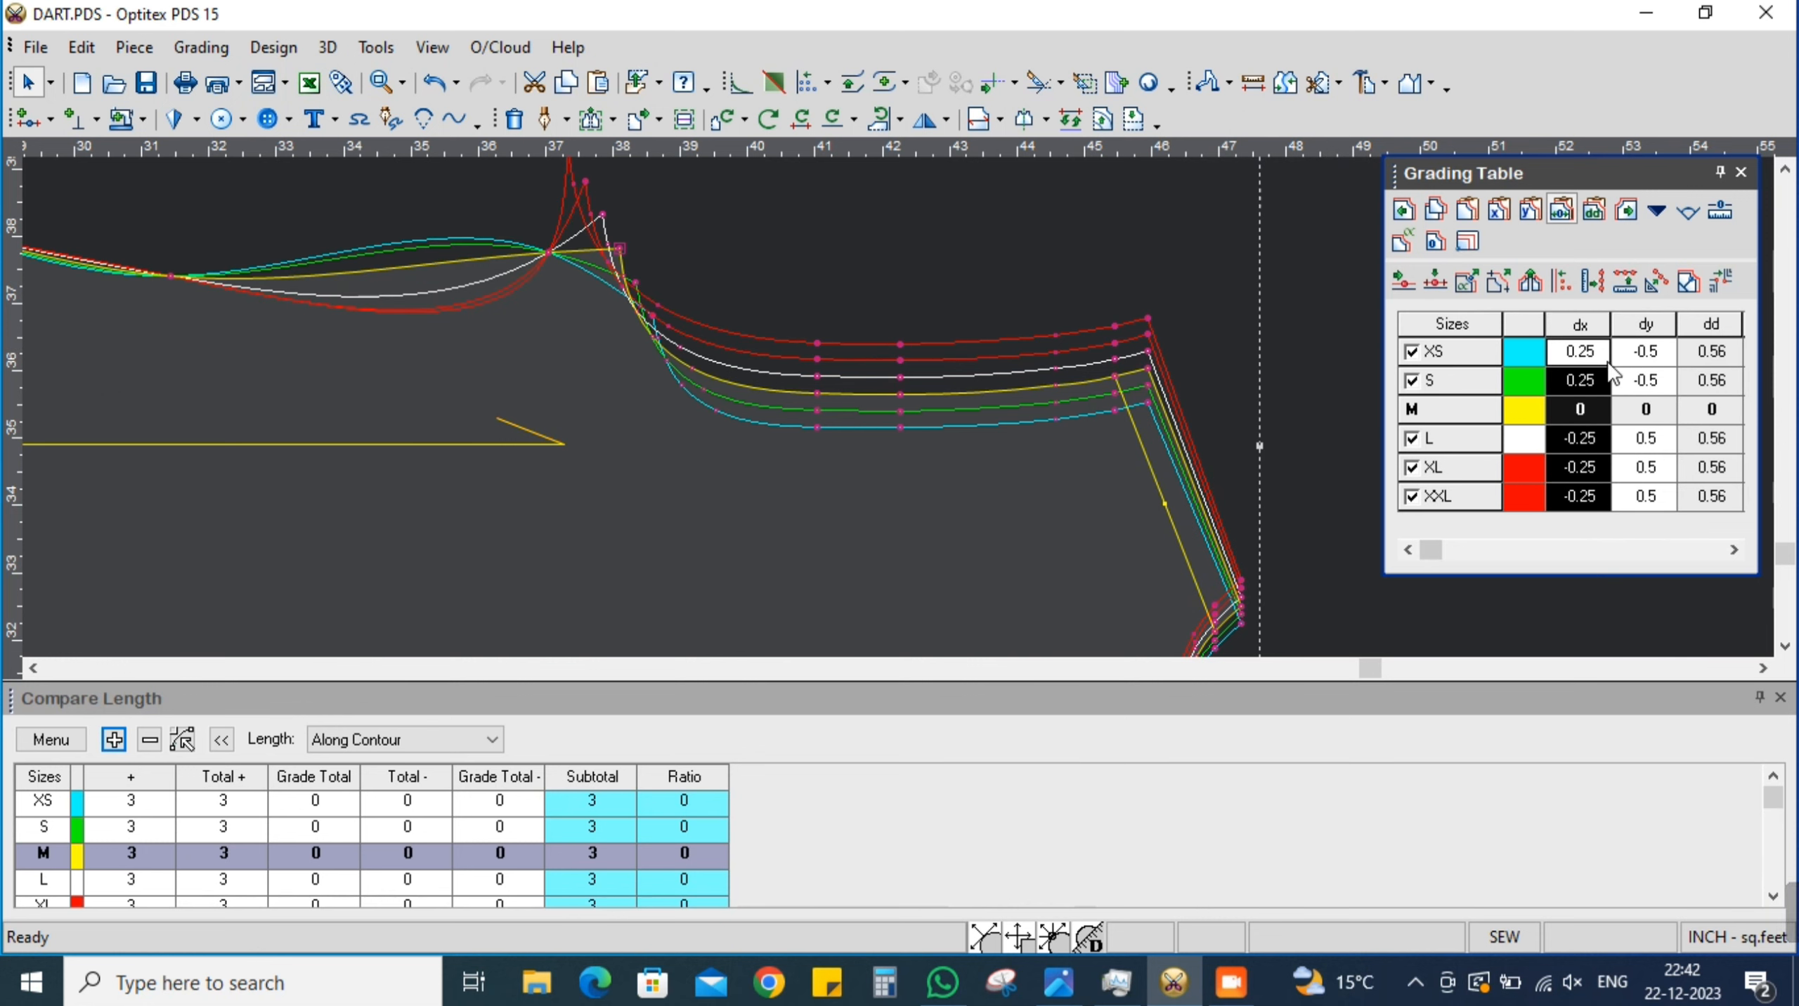
Undo the grading pasted onto the underarm point, then copy that point's dx and dy grading to the neighbouring side seam point
{"action": "left_click", "coordinate": [1466, 212]}
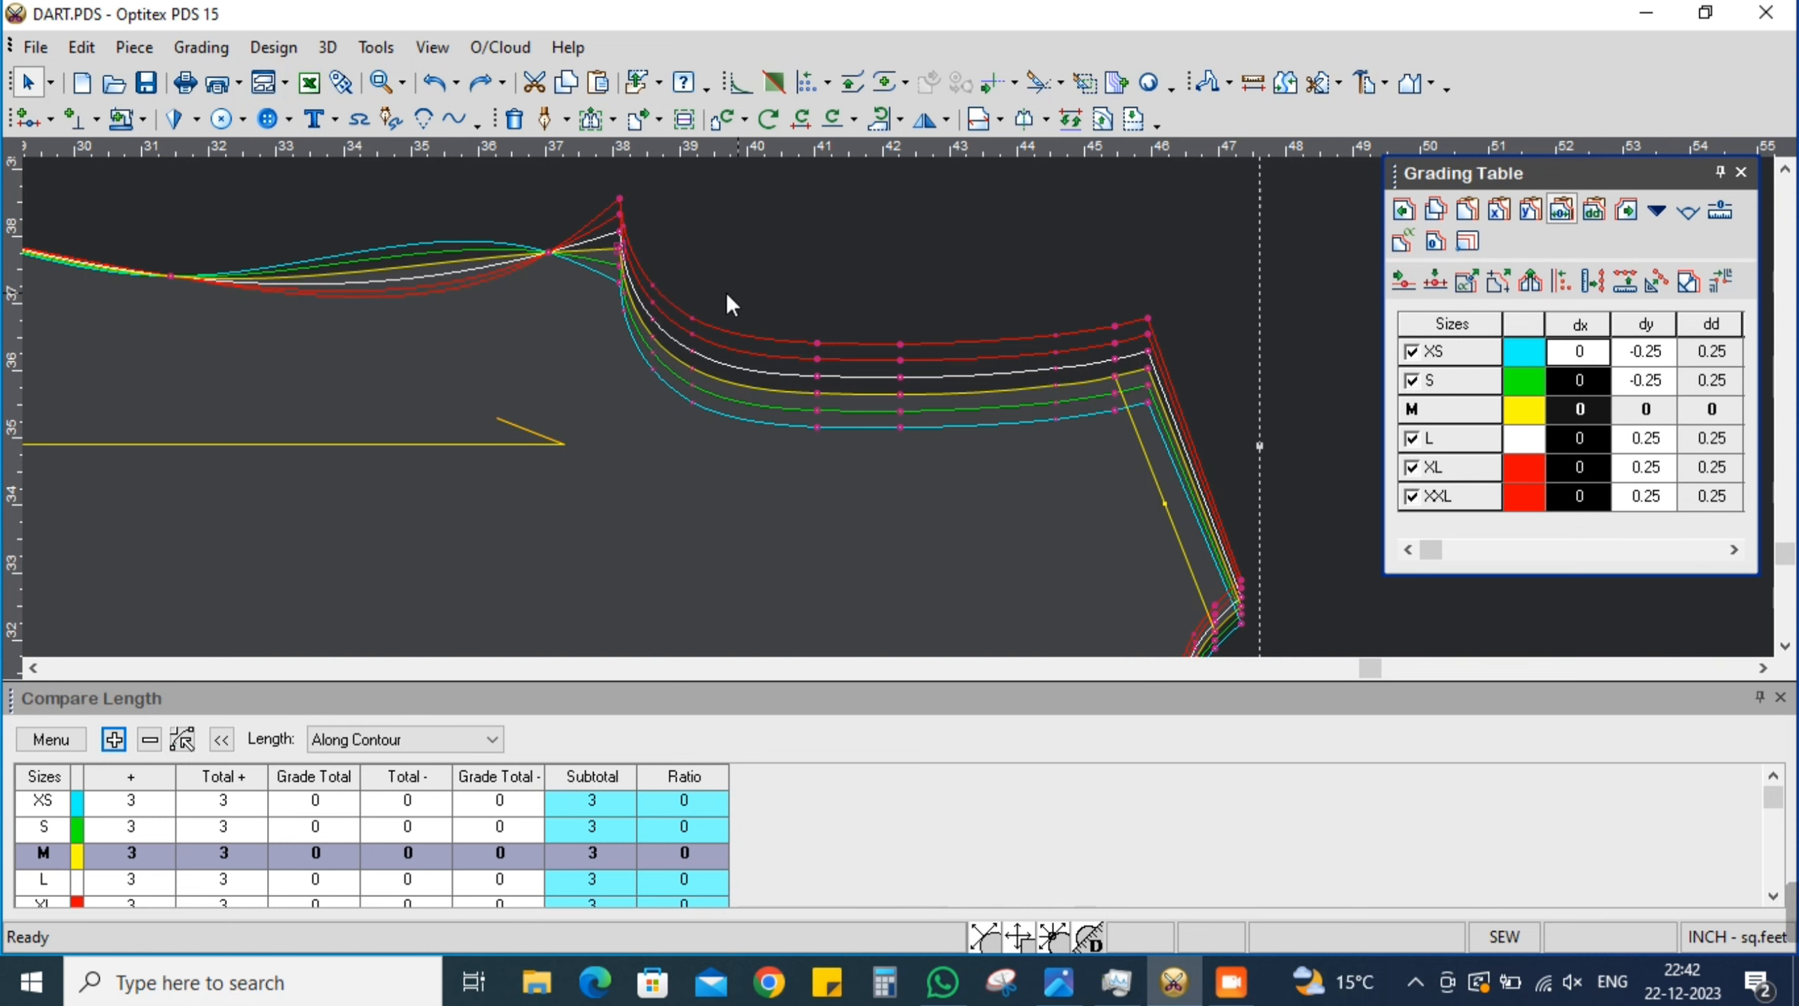
{"action": "key", "text": "ctrl+z"}
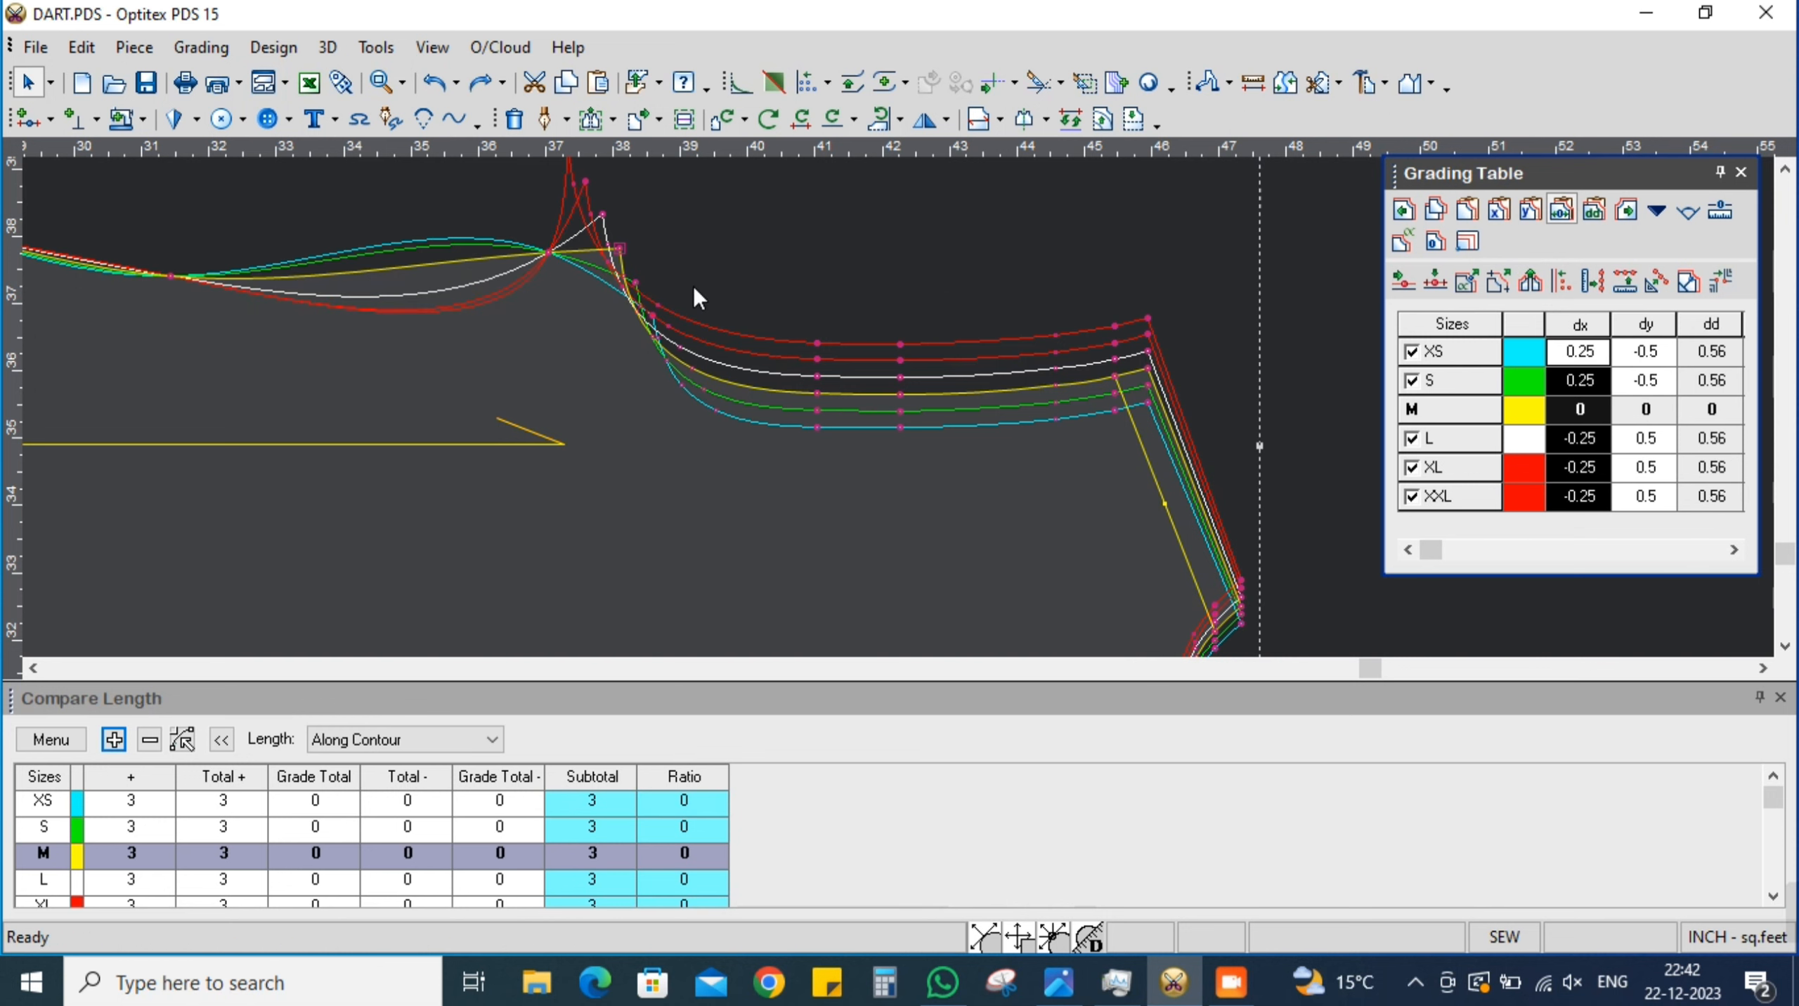
{"action": "left_click", "coordinate": [1436, 208]}
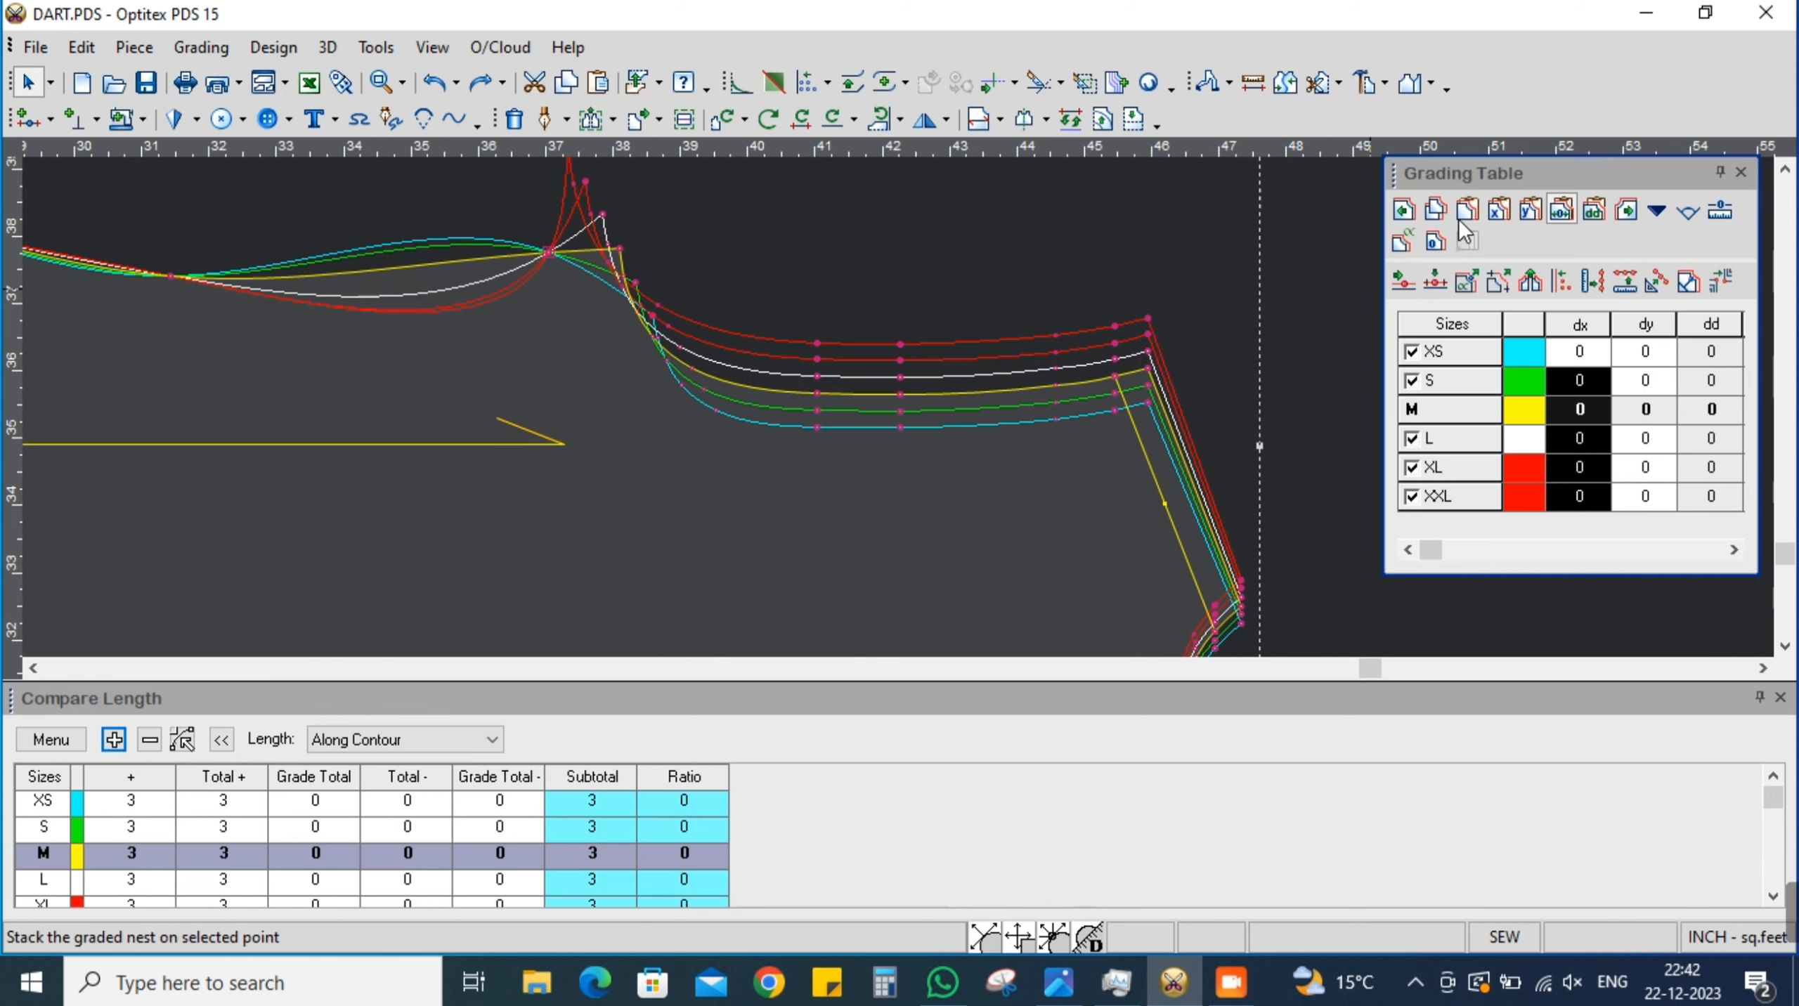
{"action": "left_click", "coordinate": [1463, 214]}
{"action": "scroll", "coordinate": [900, 409], "scroll_direction": "down", "scroll_amount": 2}
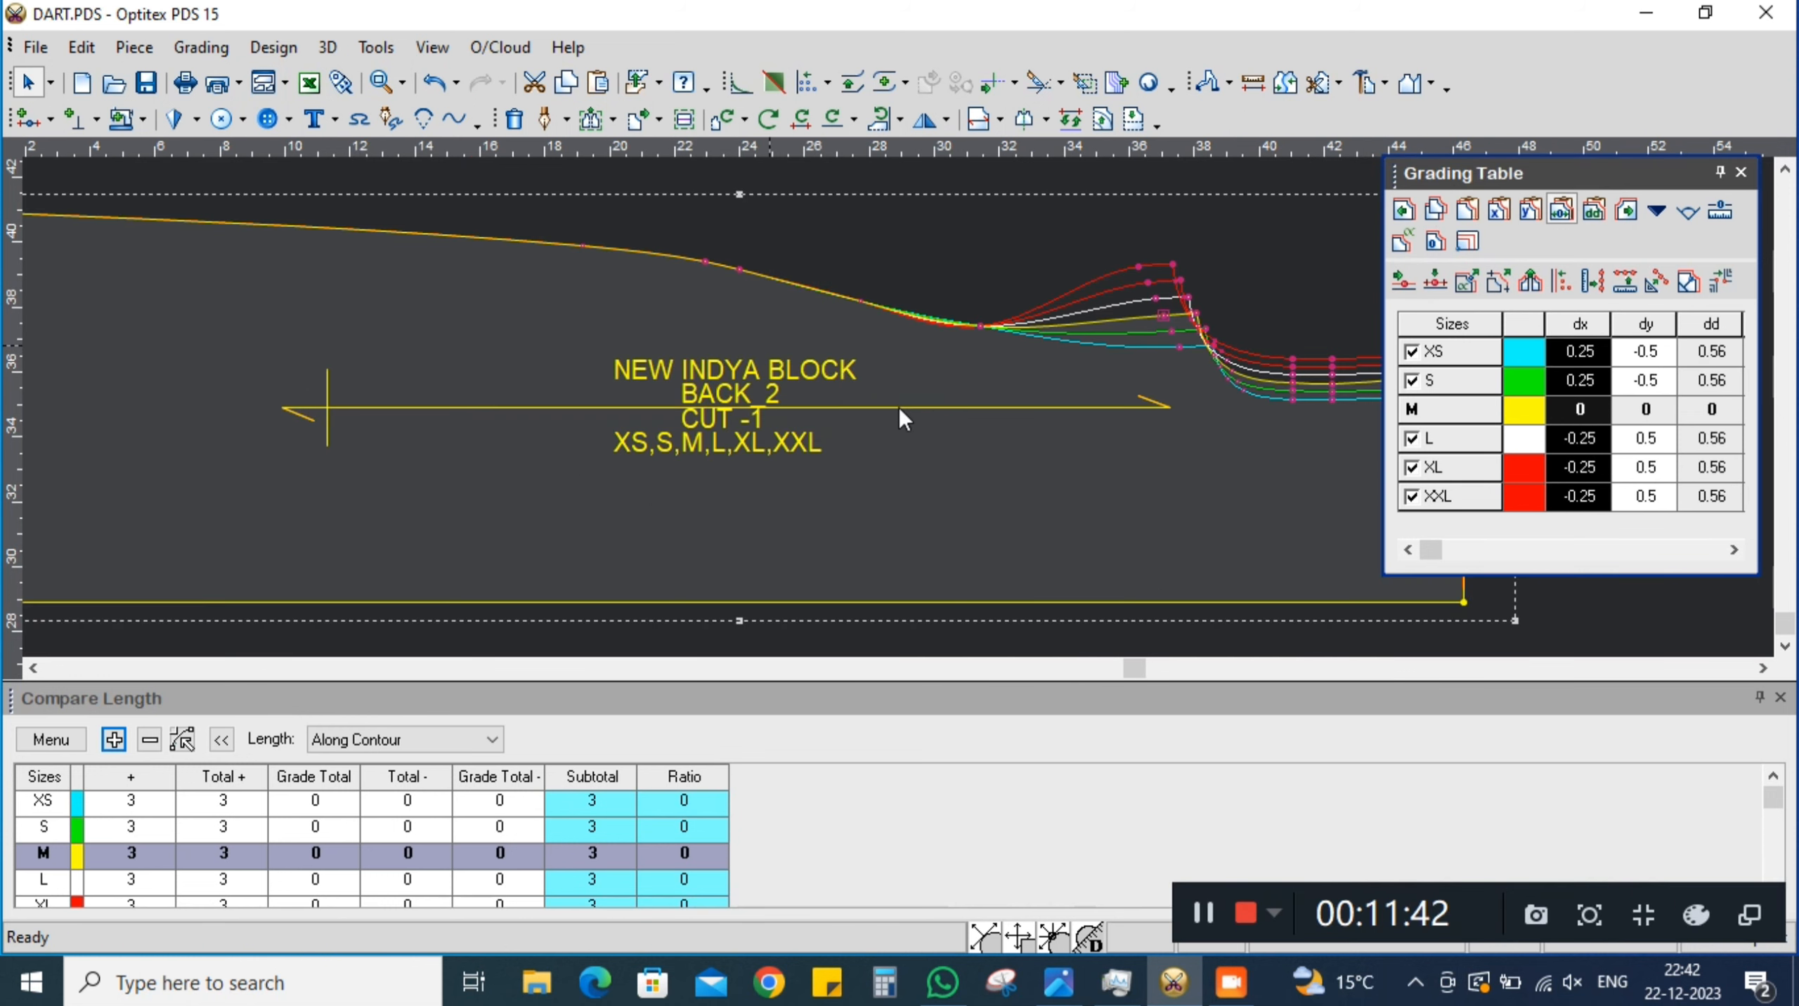
Paste the copied dx and dy grading onto the back piece's side seam points from the hem corner to the waist curve
{"action": "scroll", "coordinate": [899, 408], "scroll_direction": "down", "scroll_amount": 2}
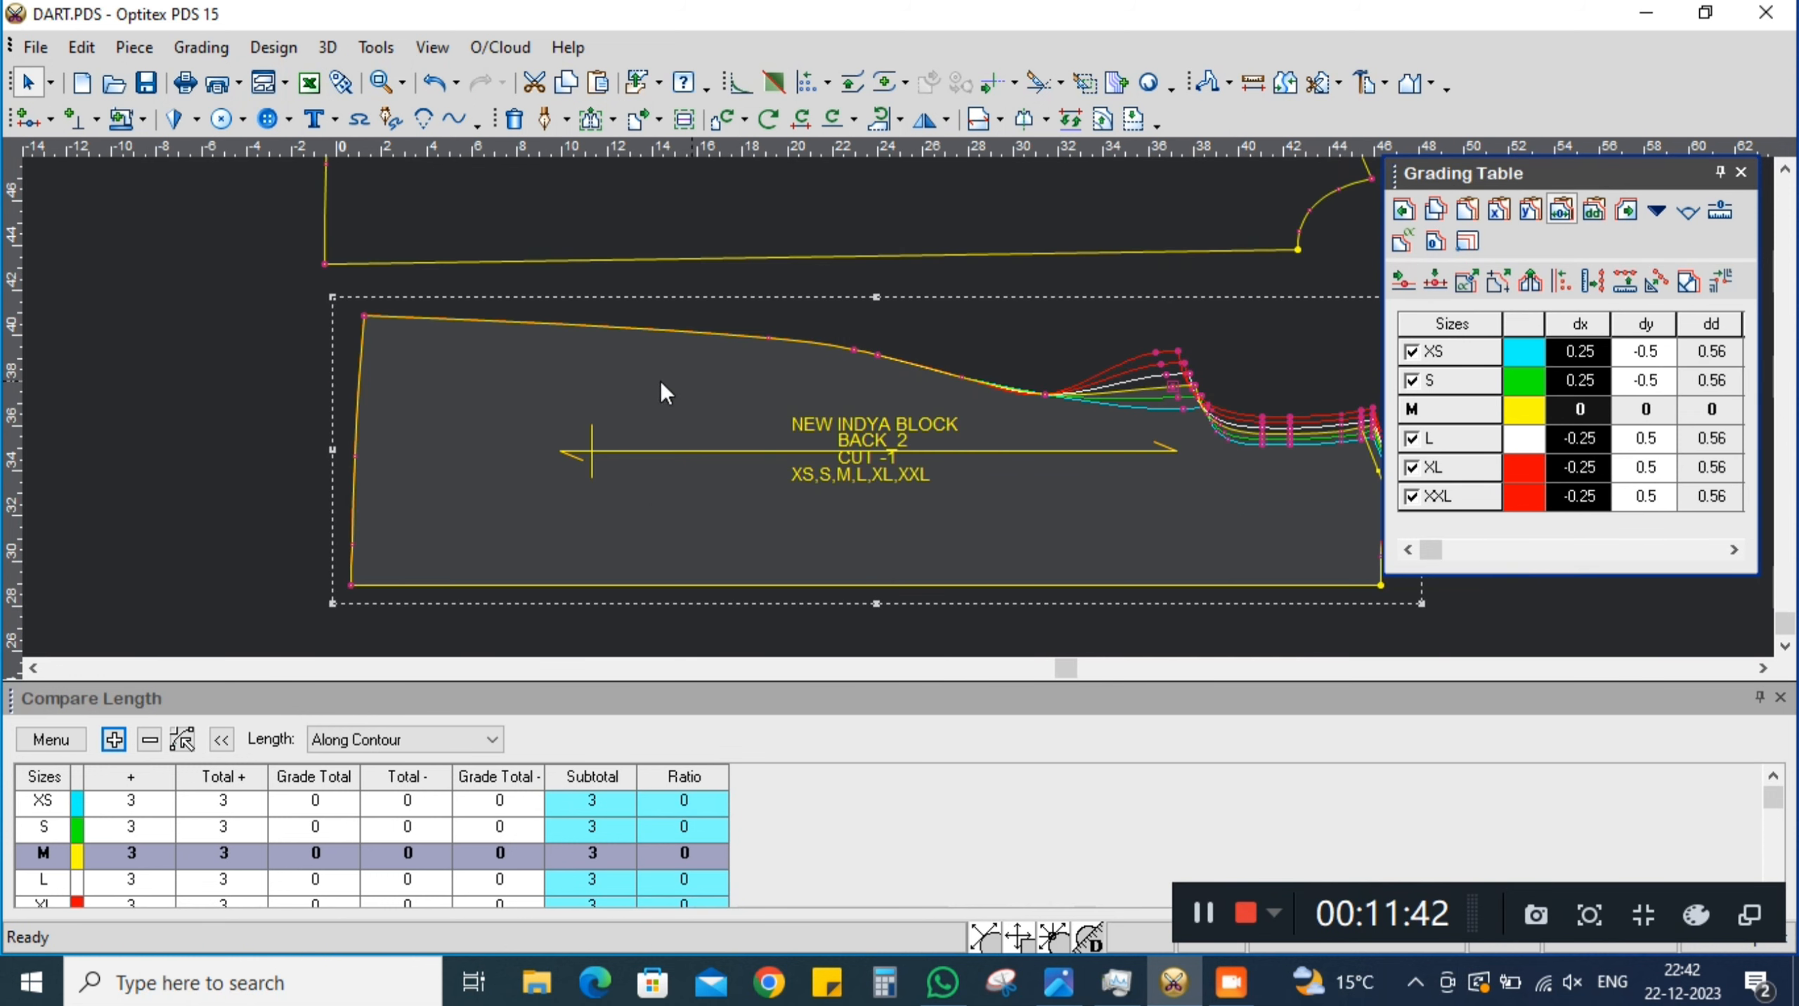
{"action": "left_click", "coordinate": [363, 316]}
{"action": "left_click", "coordinate": [1047, 391]}
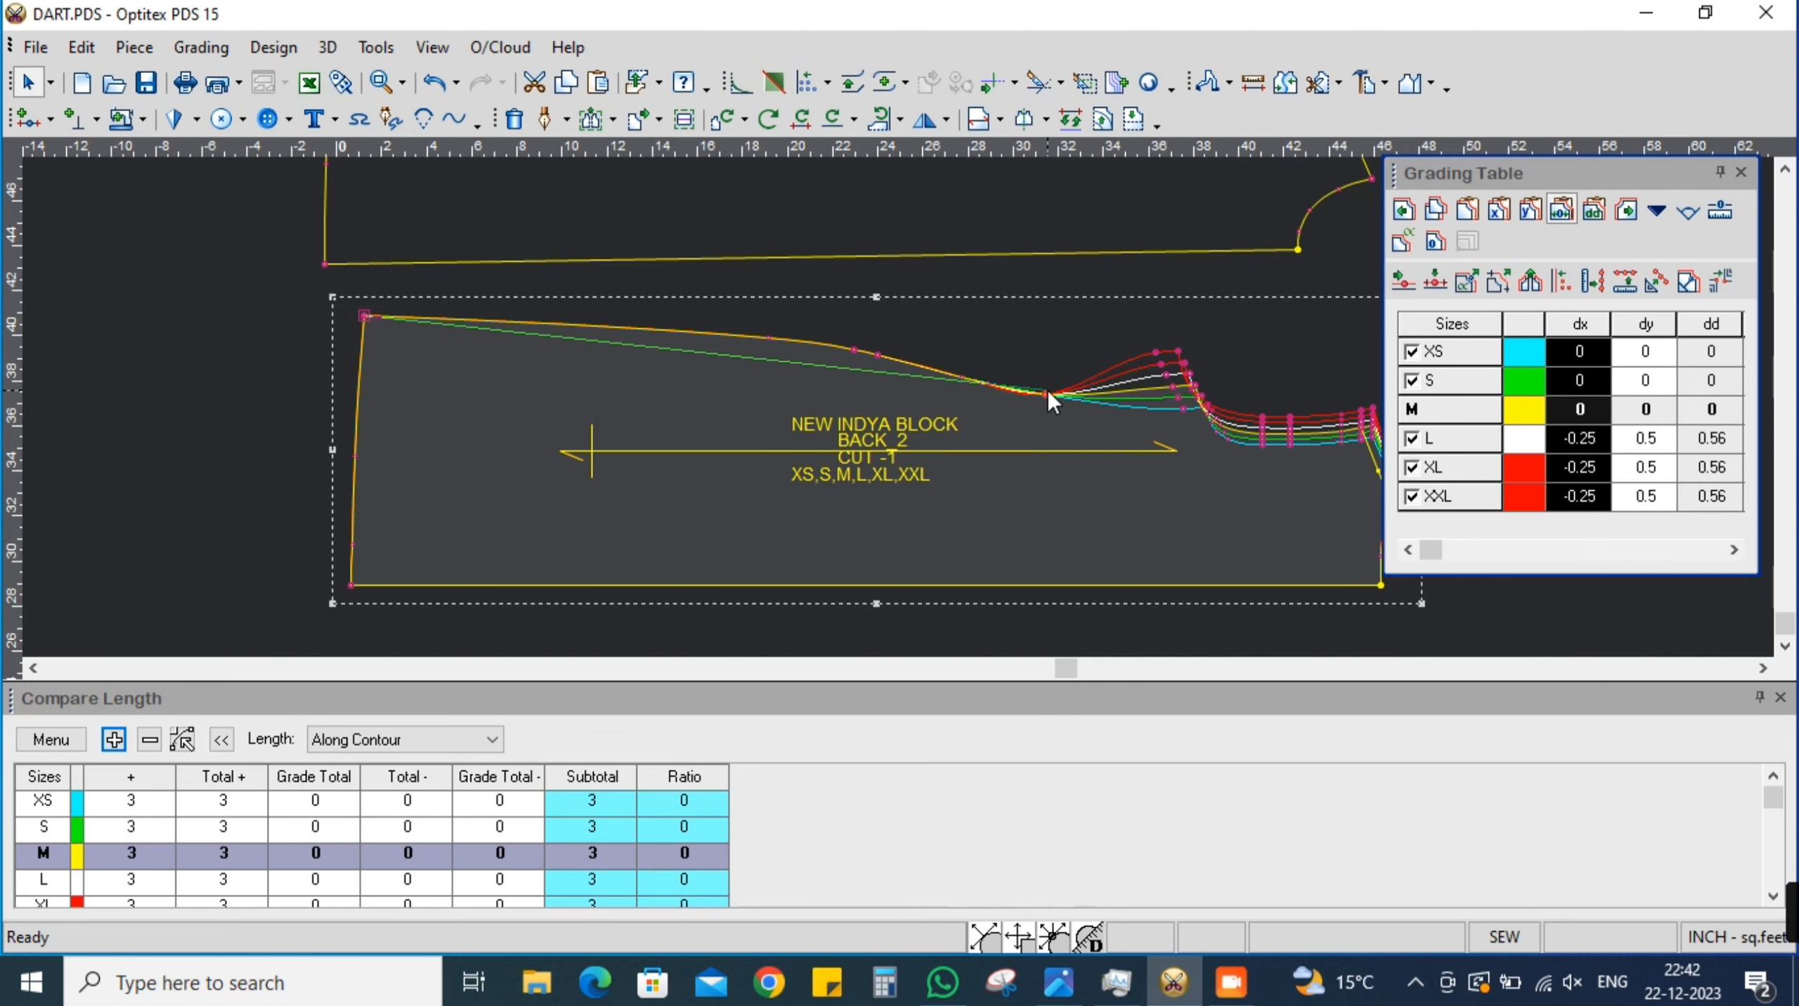
{"action": "left_click", "coordinate": [1476, 217]}
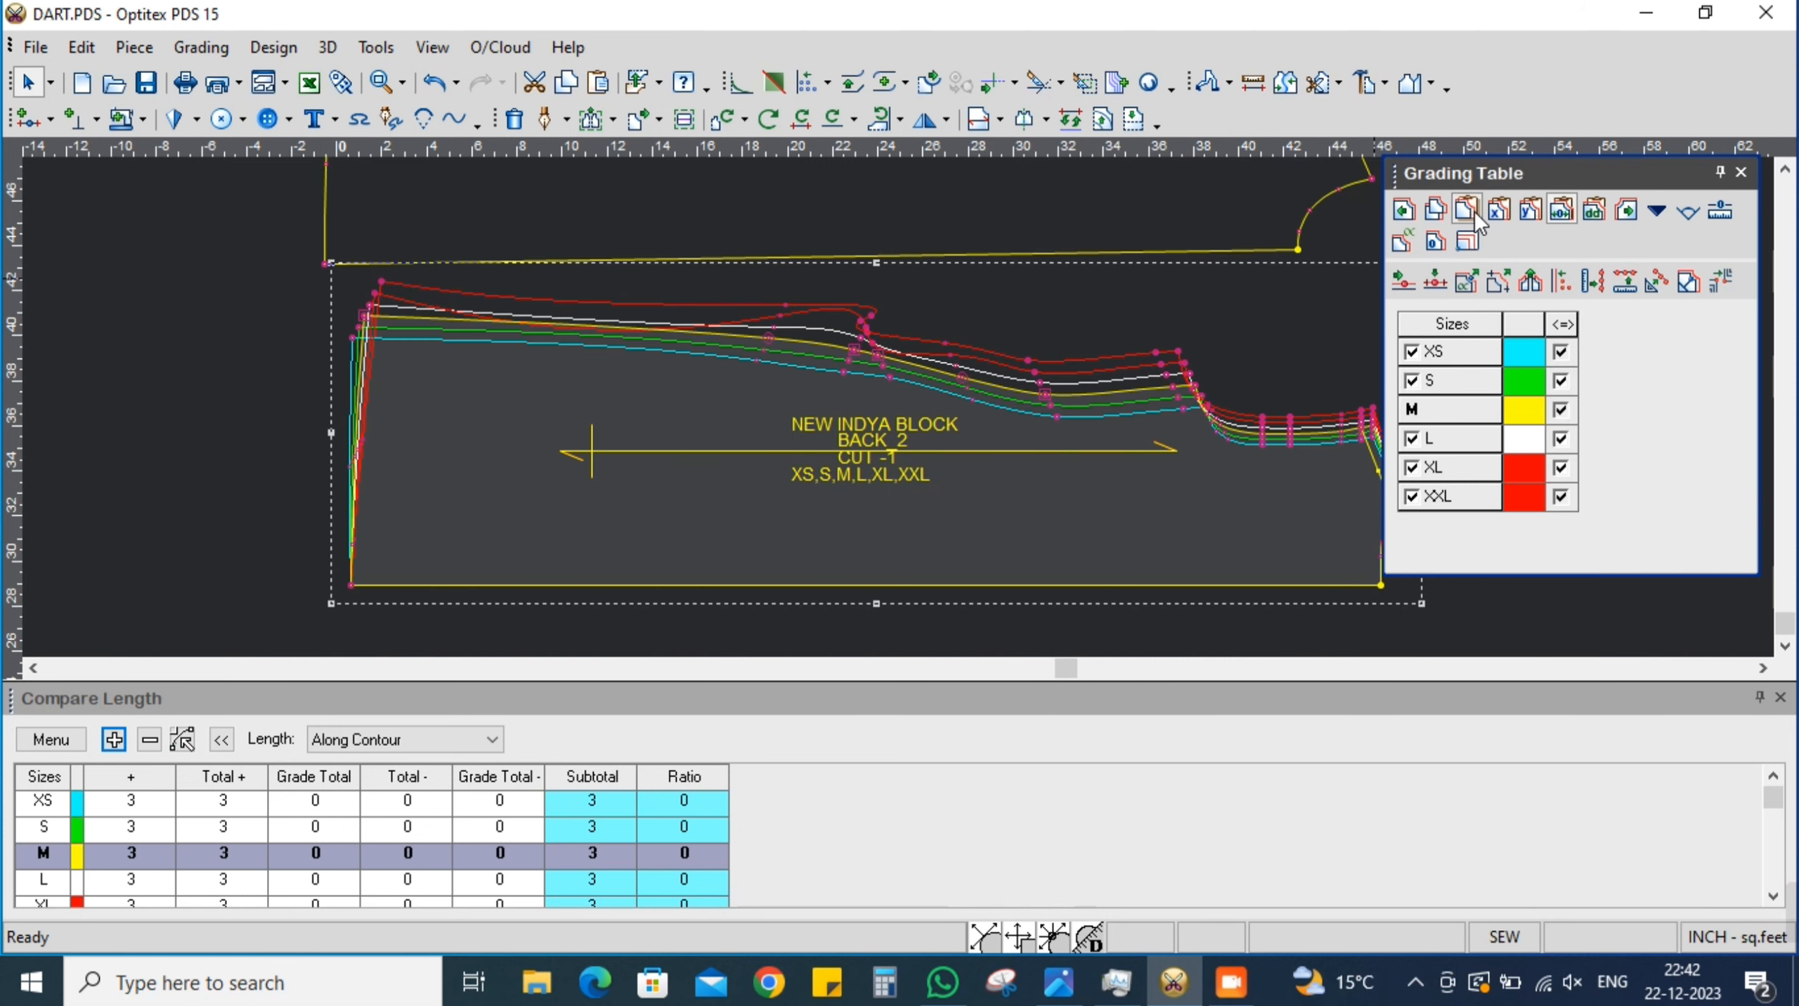
Flip the dx grading at the back piece's hip point to .25 for XS and S and -.25 for L to XXL
{"action": "scroll", "coordinate": [863, 627], "scroll_direction": "down", "scroll_amount": 2}
{"action": "scroll", "coordinate": [897, 419], "scroll_direction": "up", "scroll_amount": 5}
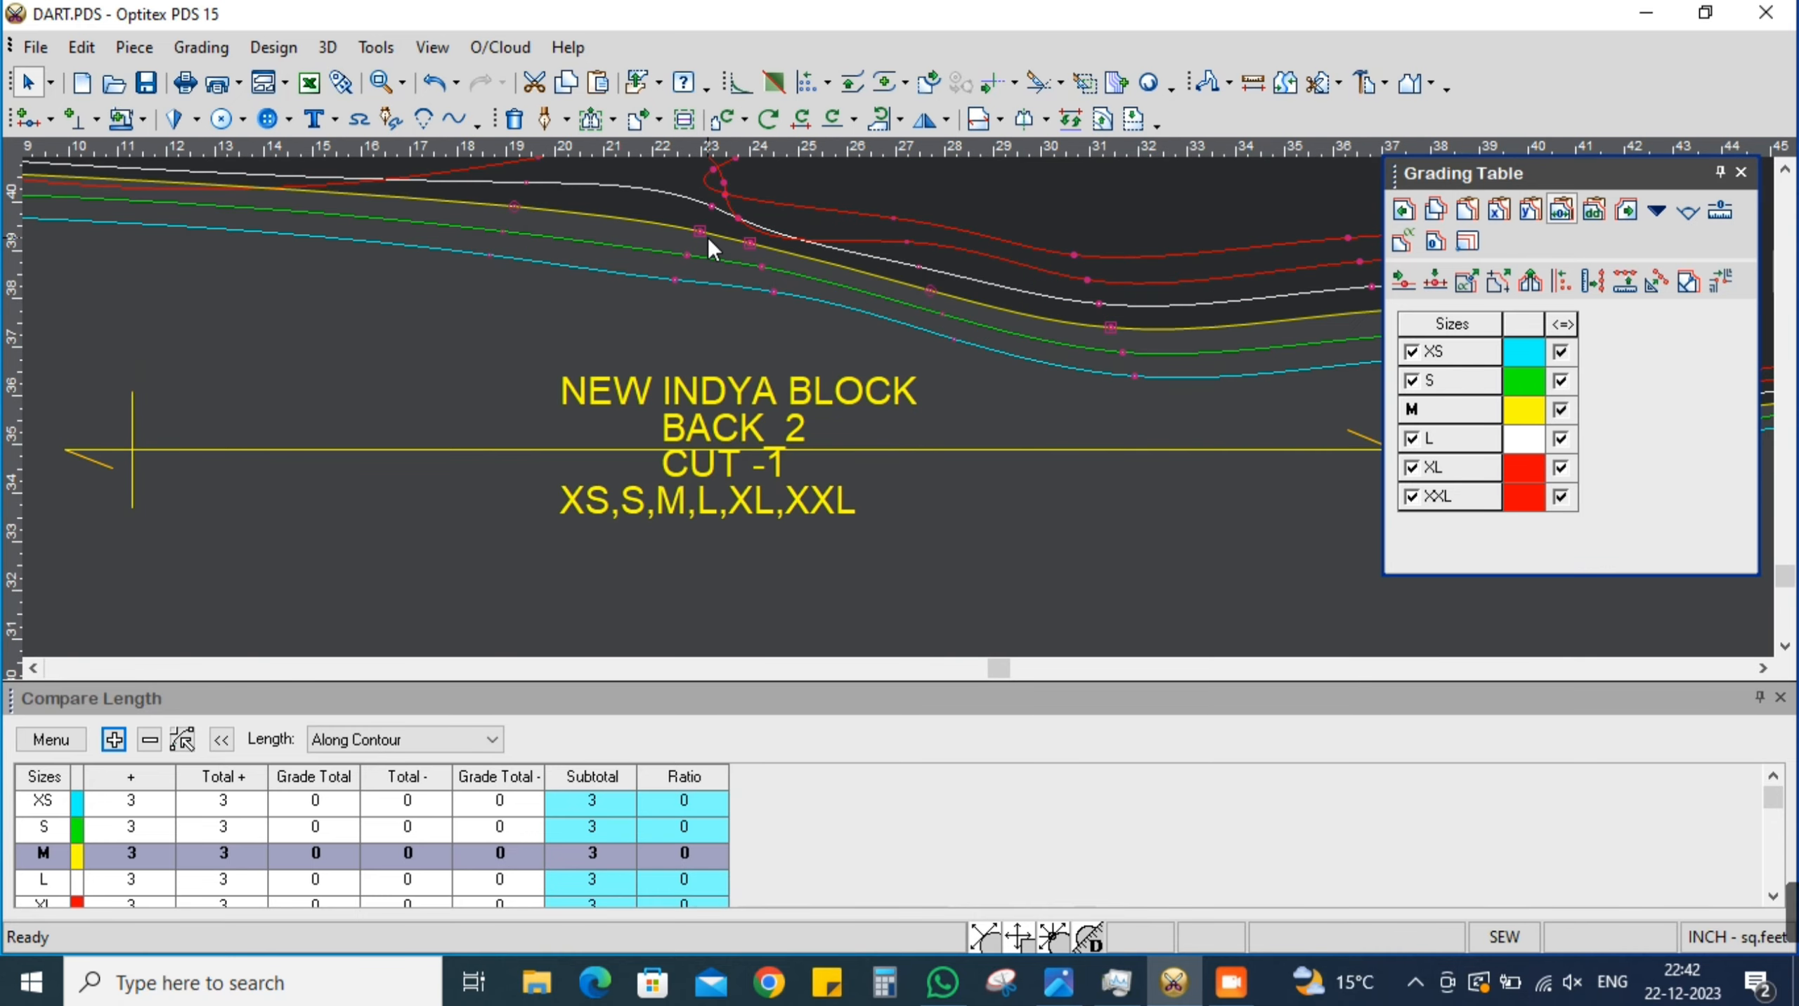
{"action": "left_click", "coordinate": [700, 231]}
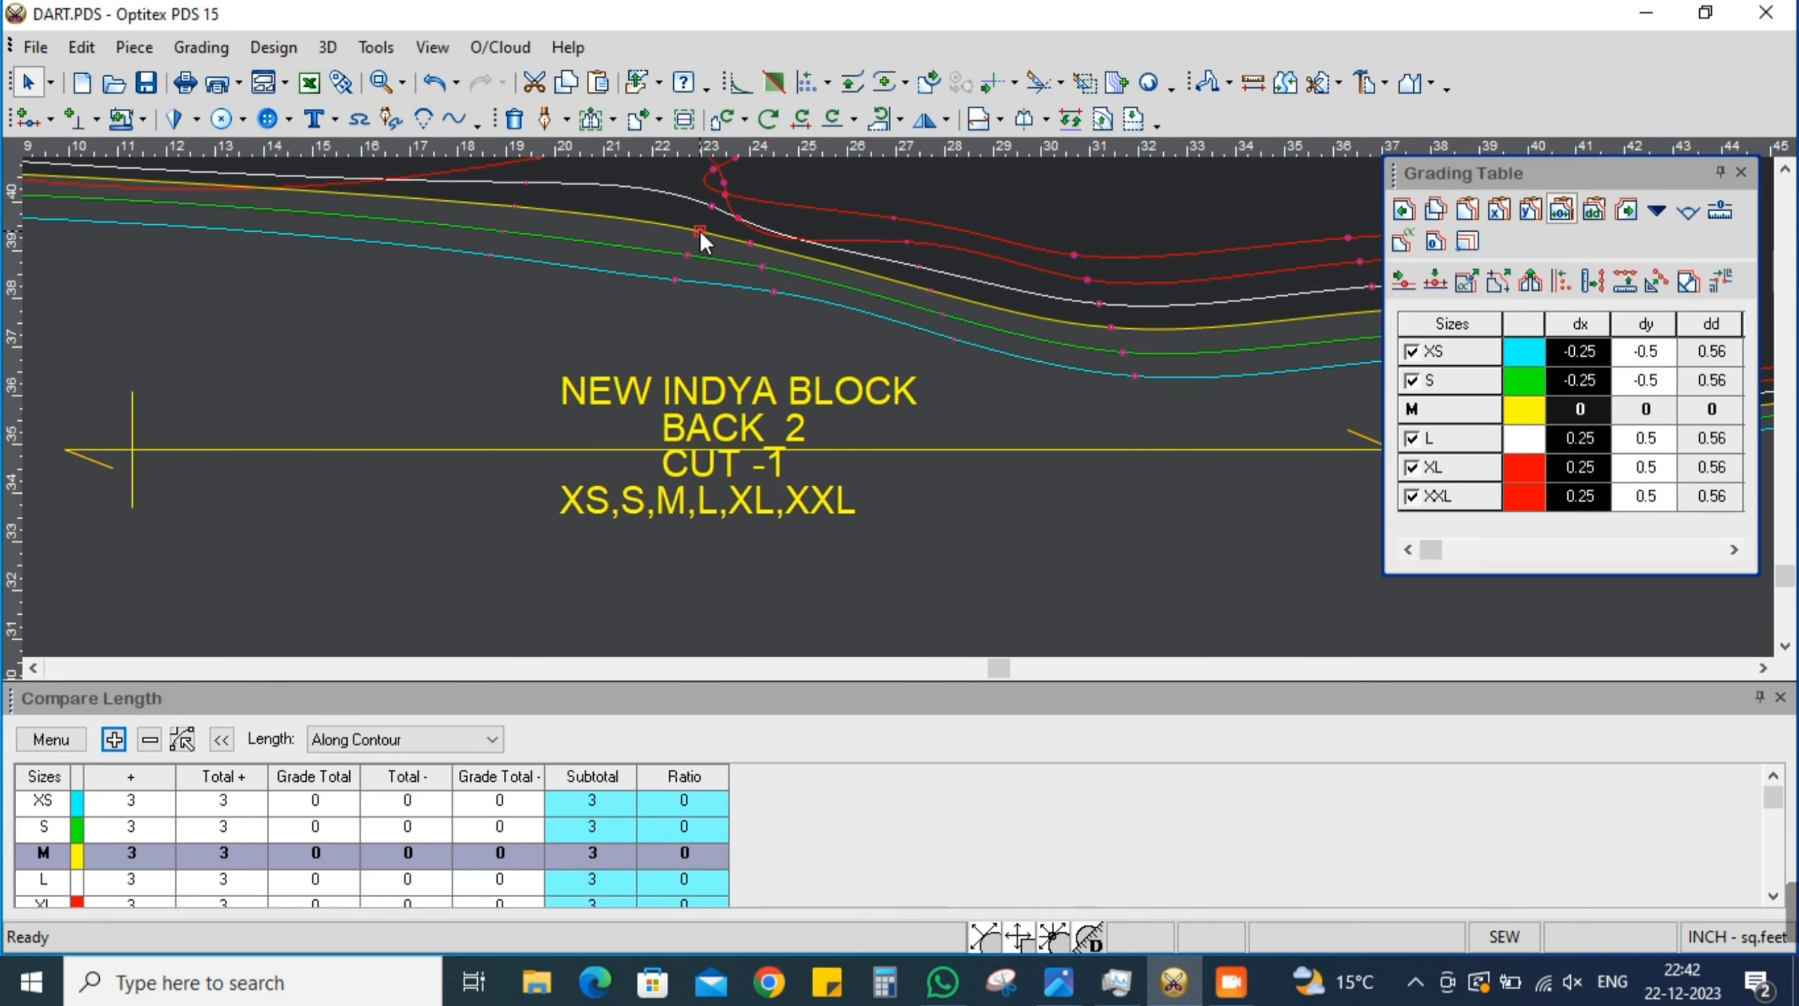
{"action": "left_click", "coordinate": [1660, 210]}
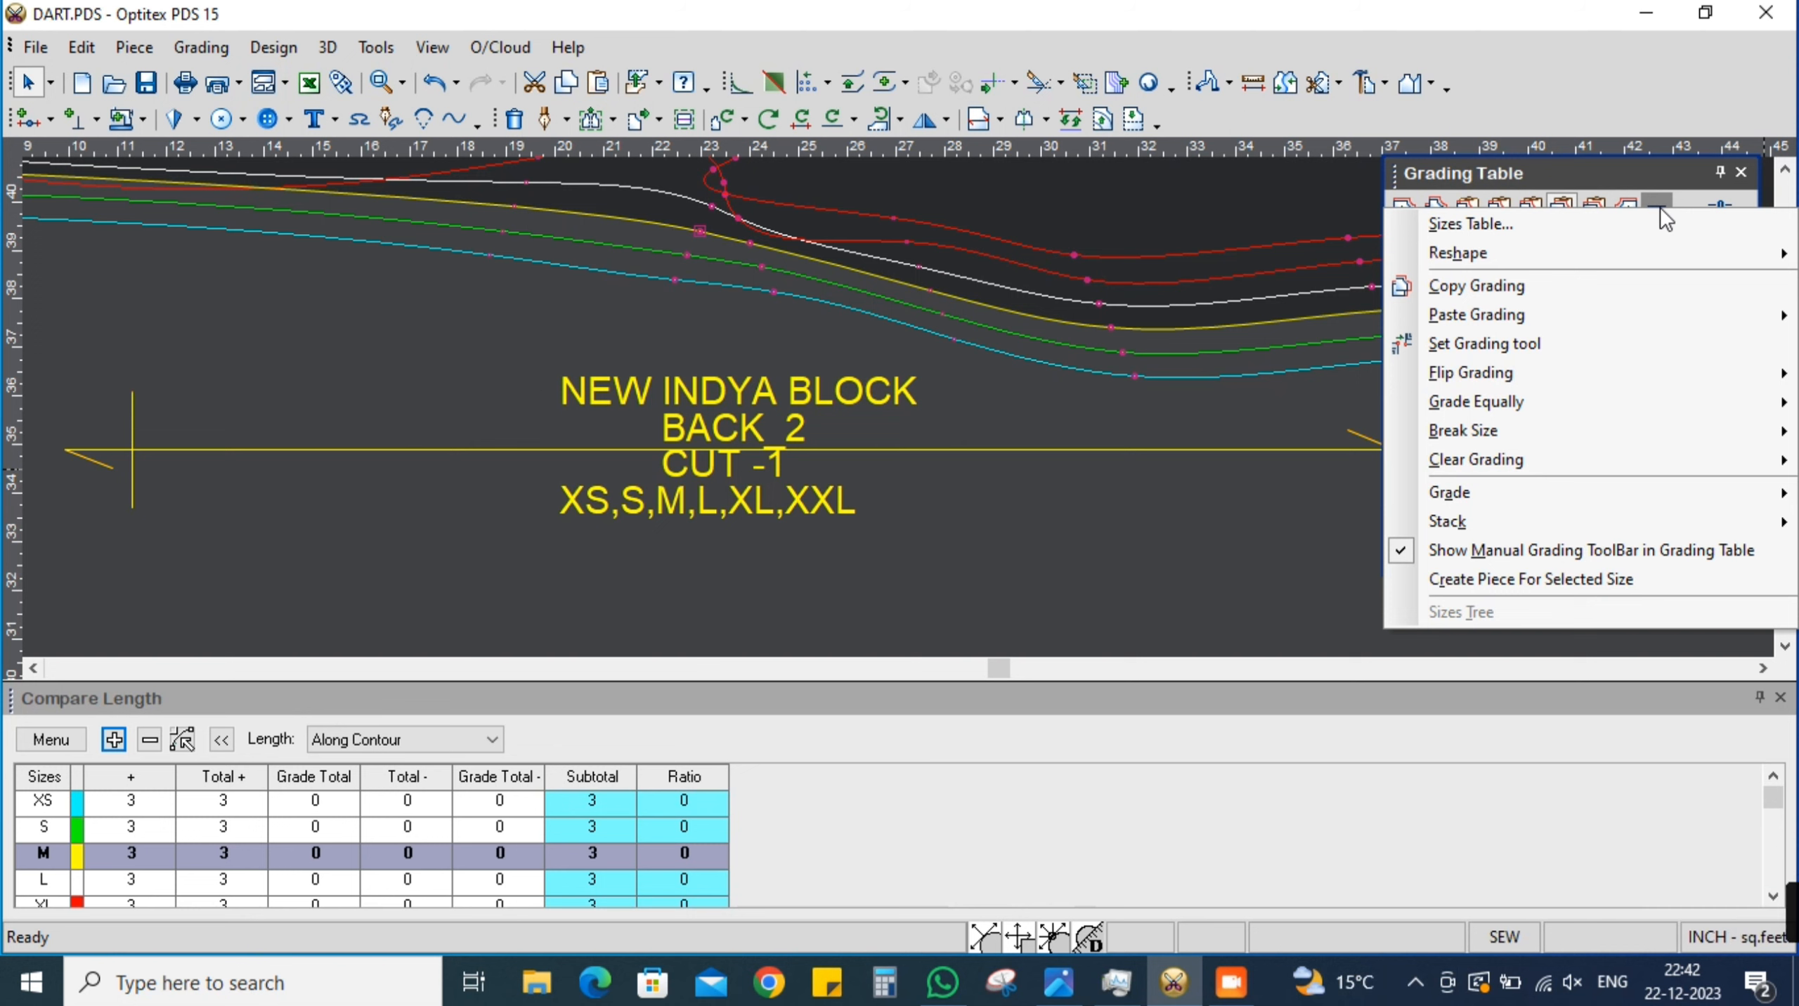
{"action": "mouse_move", "coordinate": [1518, 379]}
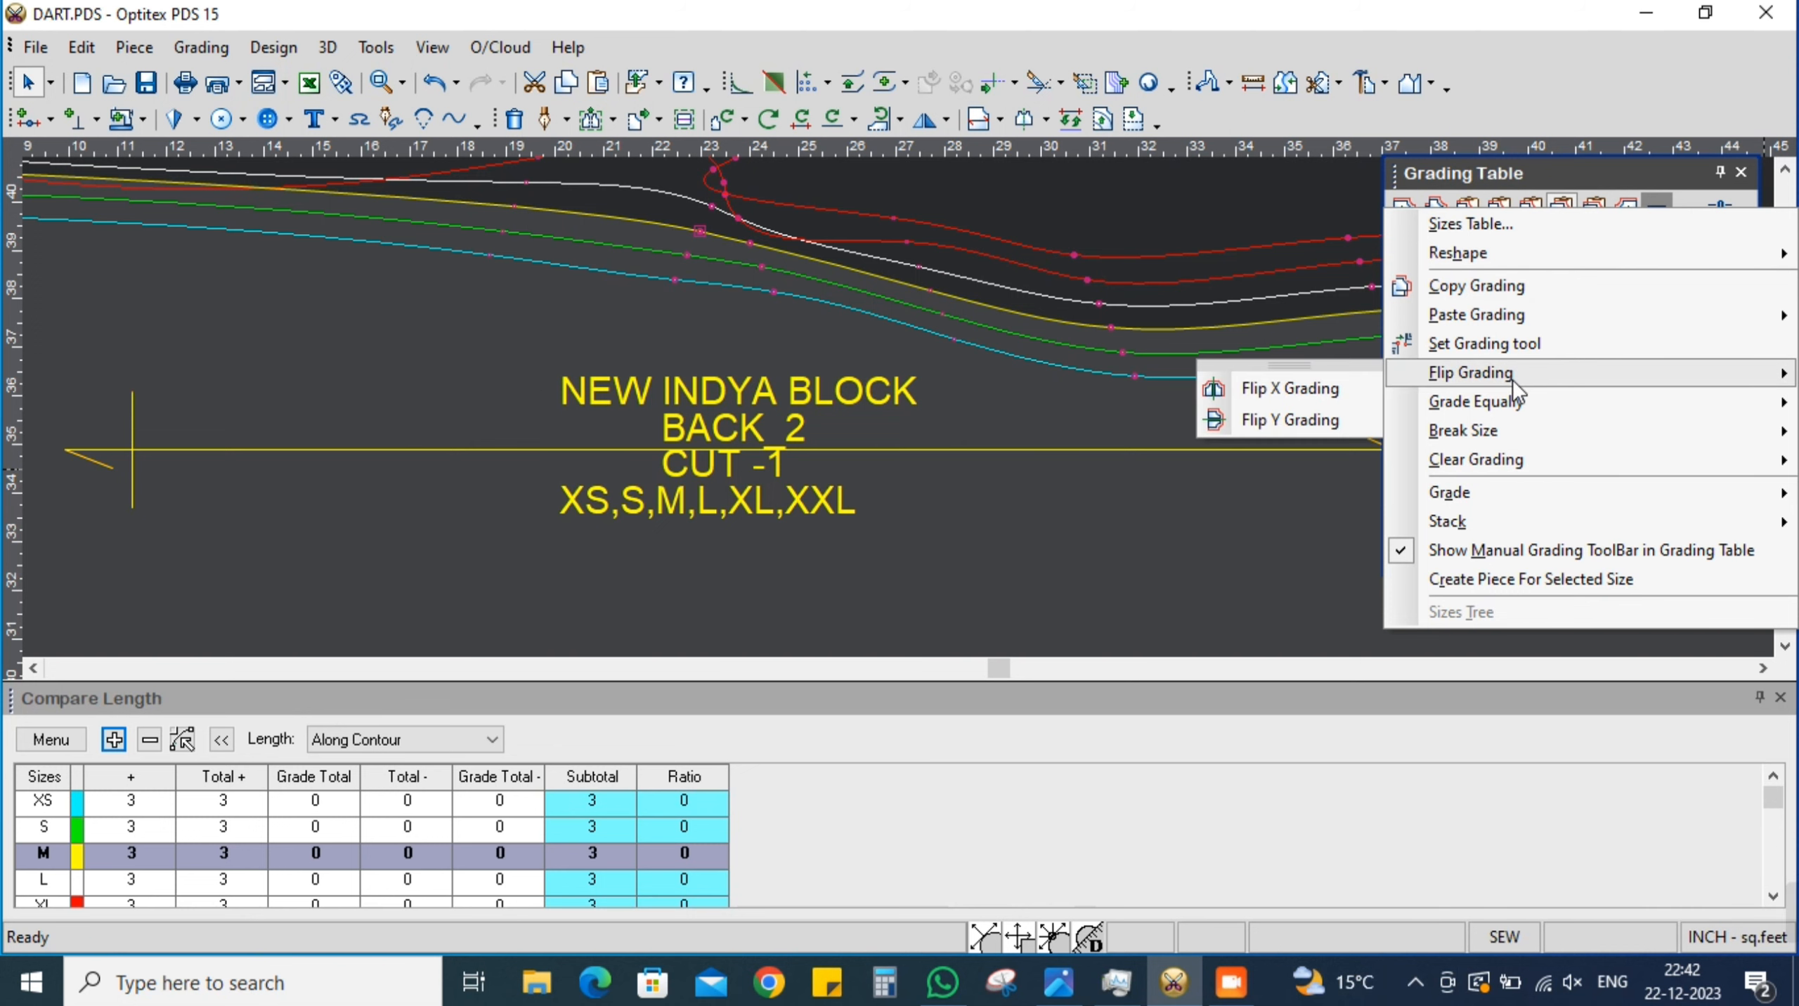
{"action": "left_click", "coordinate": [1308, 420]}
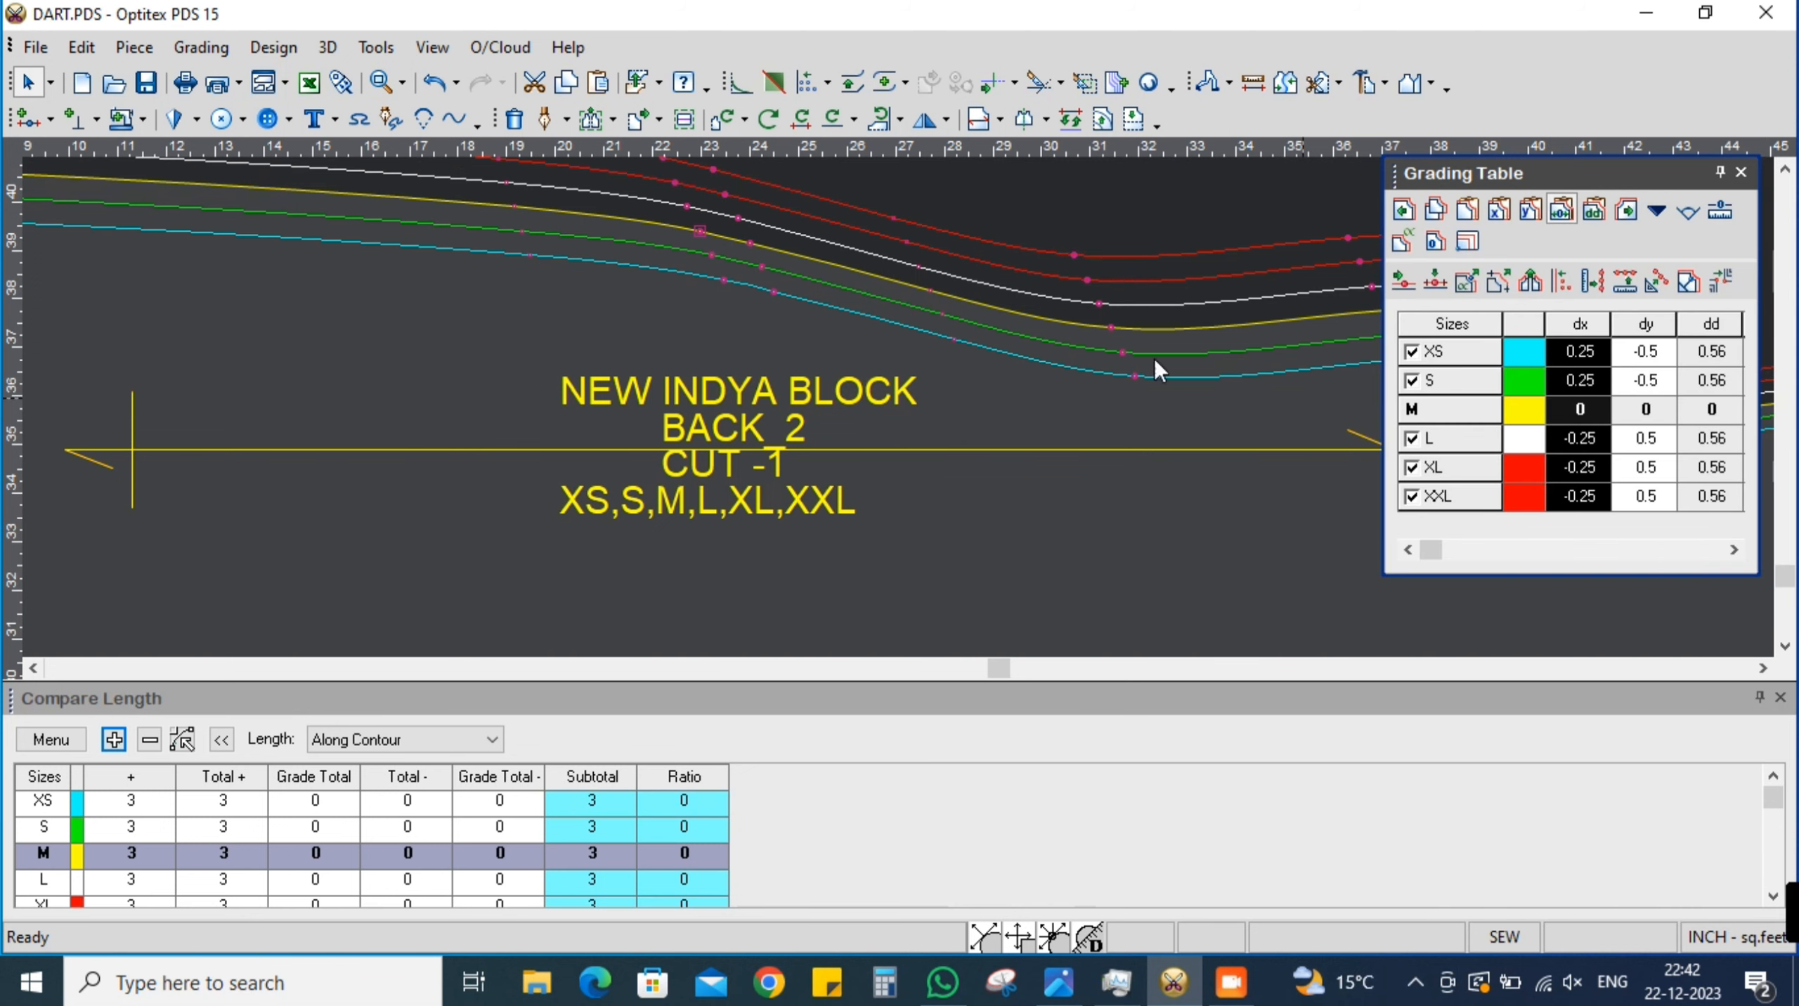
Flip the dx grading at the back piece's side hem corner to .25 for XS and S and -.25 for L to XXL
{"action": "scroll", "coordinate": [1156, 358], "scroll_direction": "down", "scroll_amount": 4}
{"action": "left_click", "coordinate": [467, 345]}
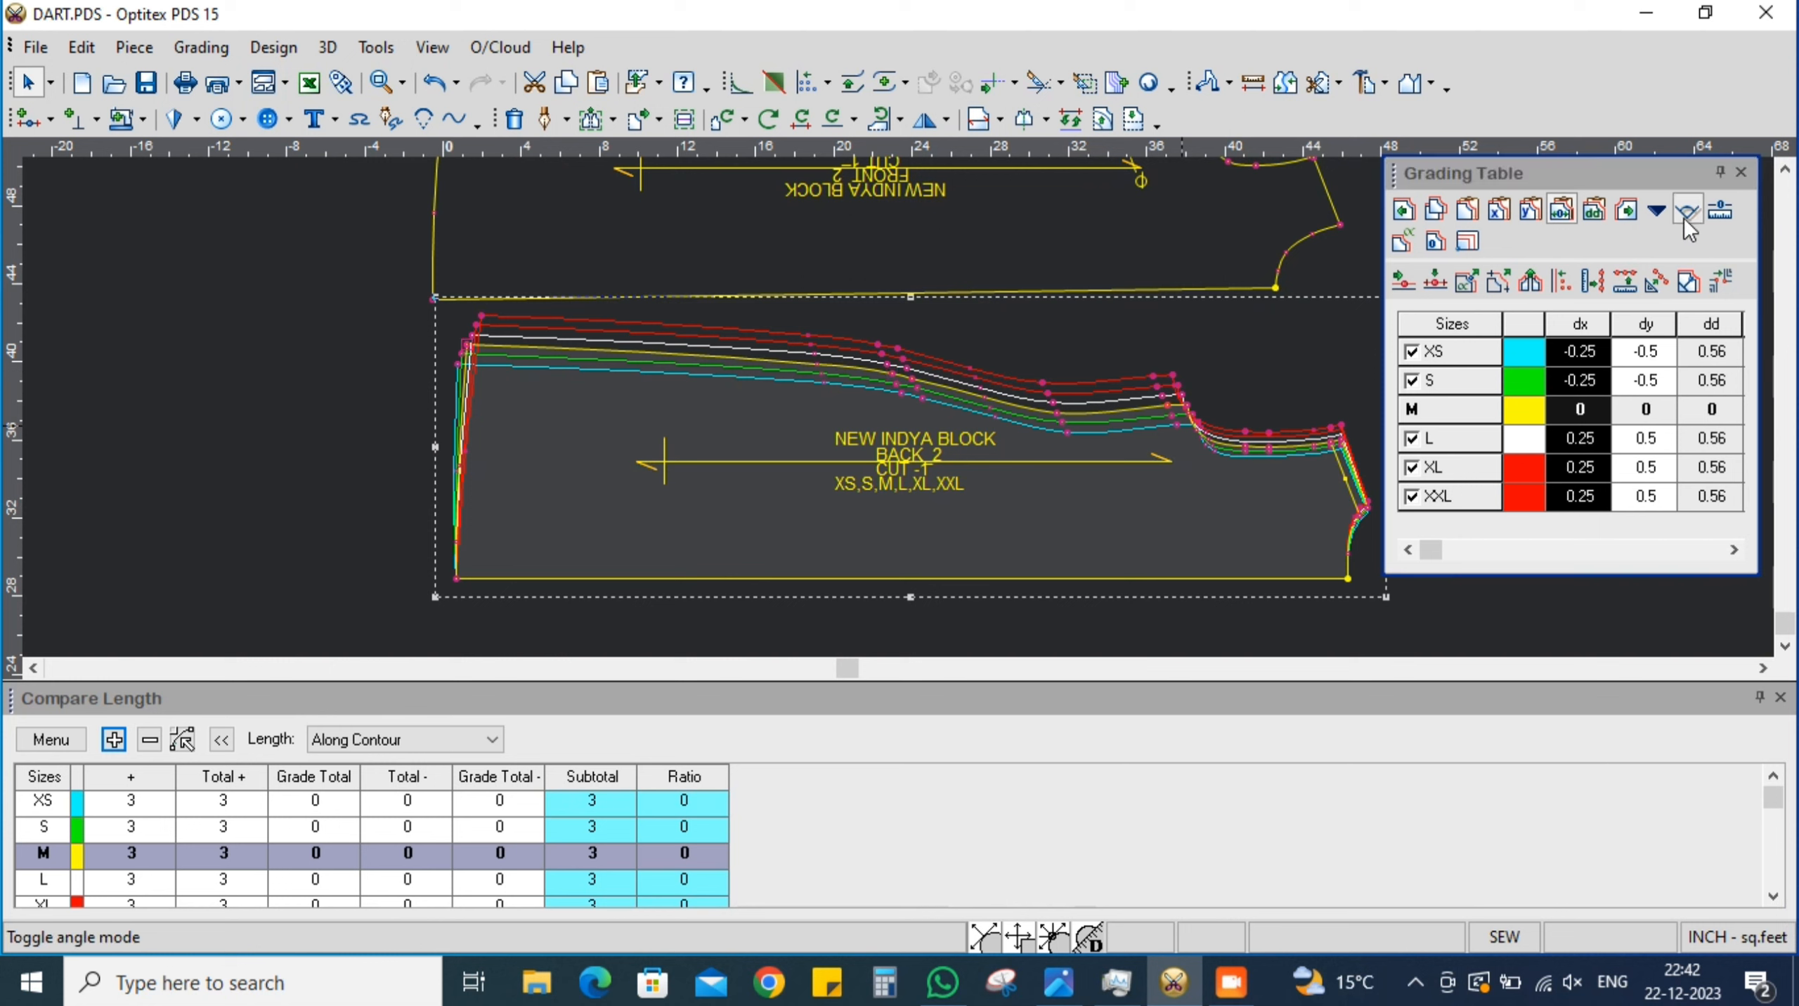
{"action": "left_click", "coordinate": [1657, 210]}
{"action": "mouse_move", "coordinate": [1494, 384]}
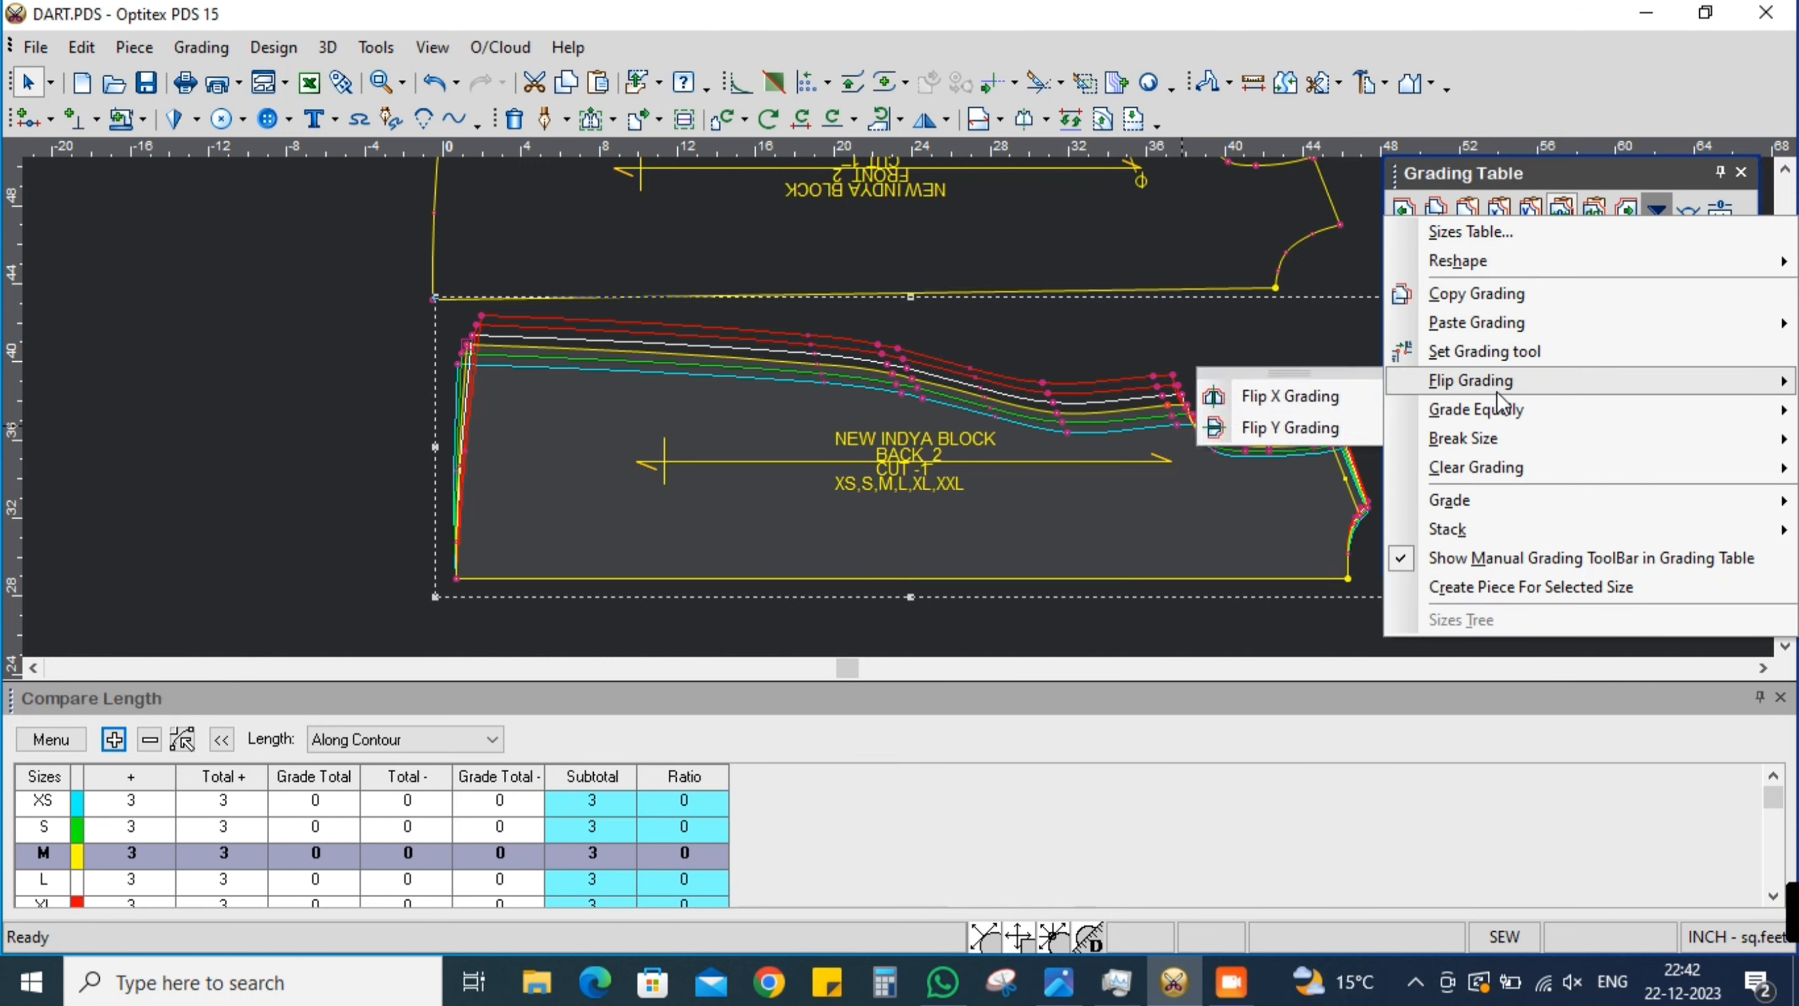
{"action": "left_click", "coordinate": [1332, 400]}
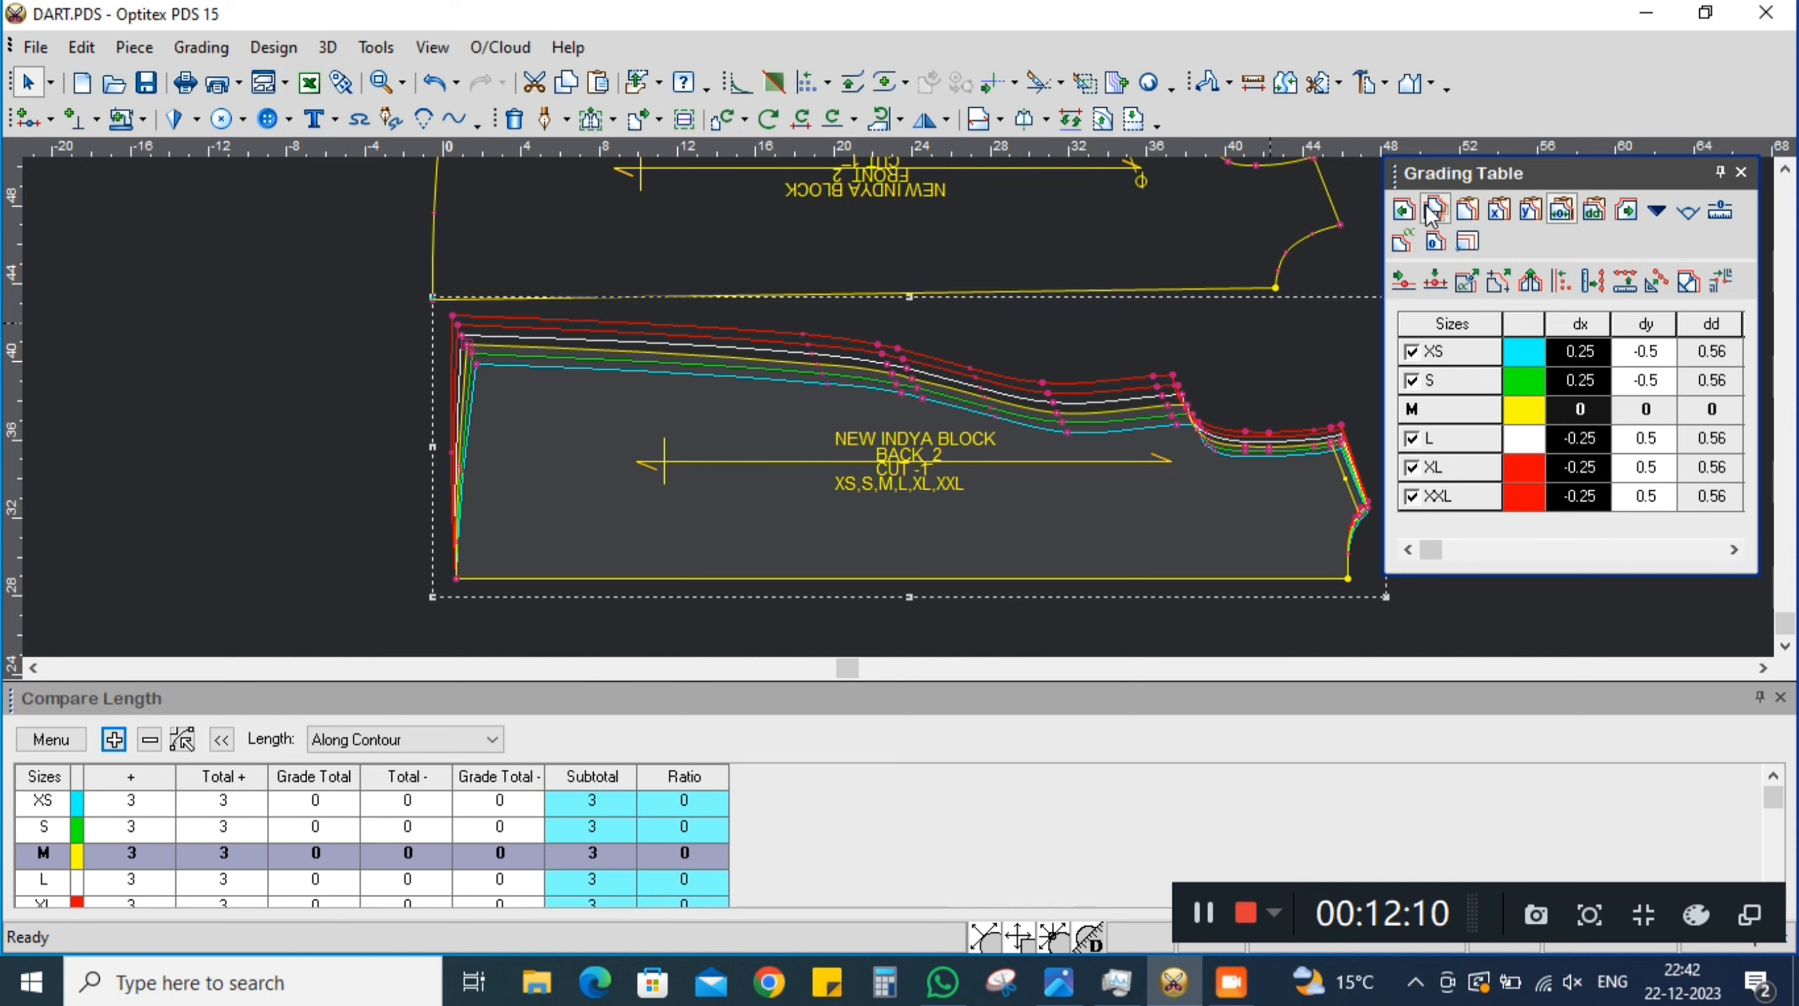
Copy the side hem corner's grading and apply only its dx to the back piece's center hem corner
{"action": "left_click", "coordinate": [1403, 210]}
{"action": "left_click", "coordinate": [1466, 210]}
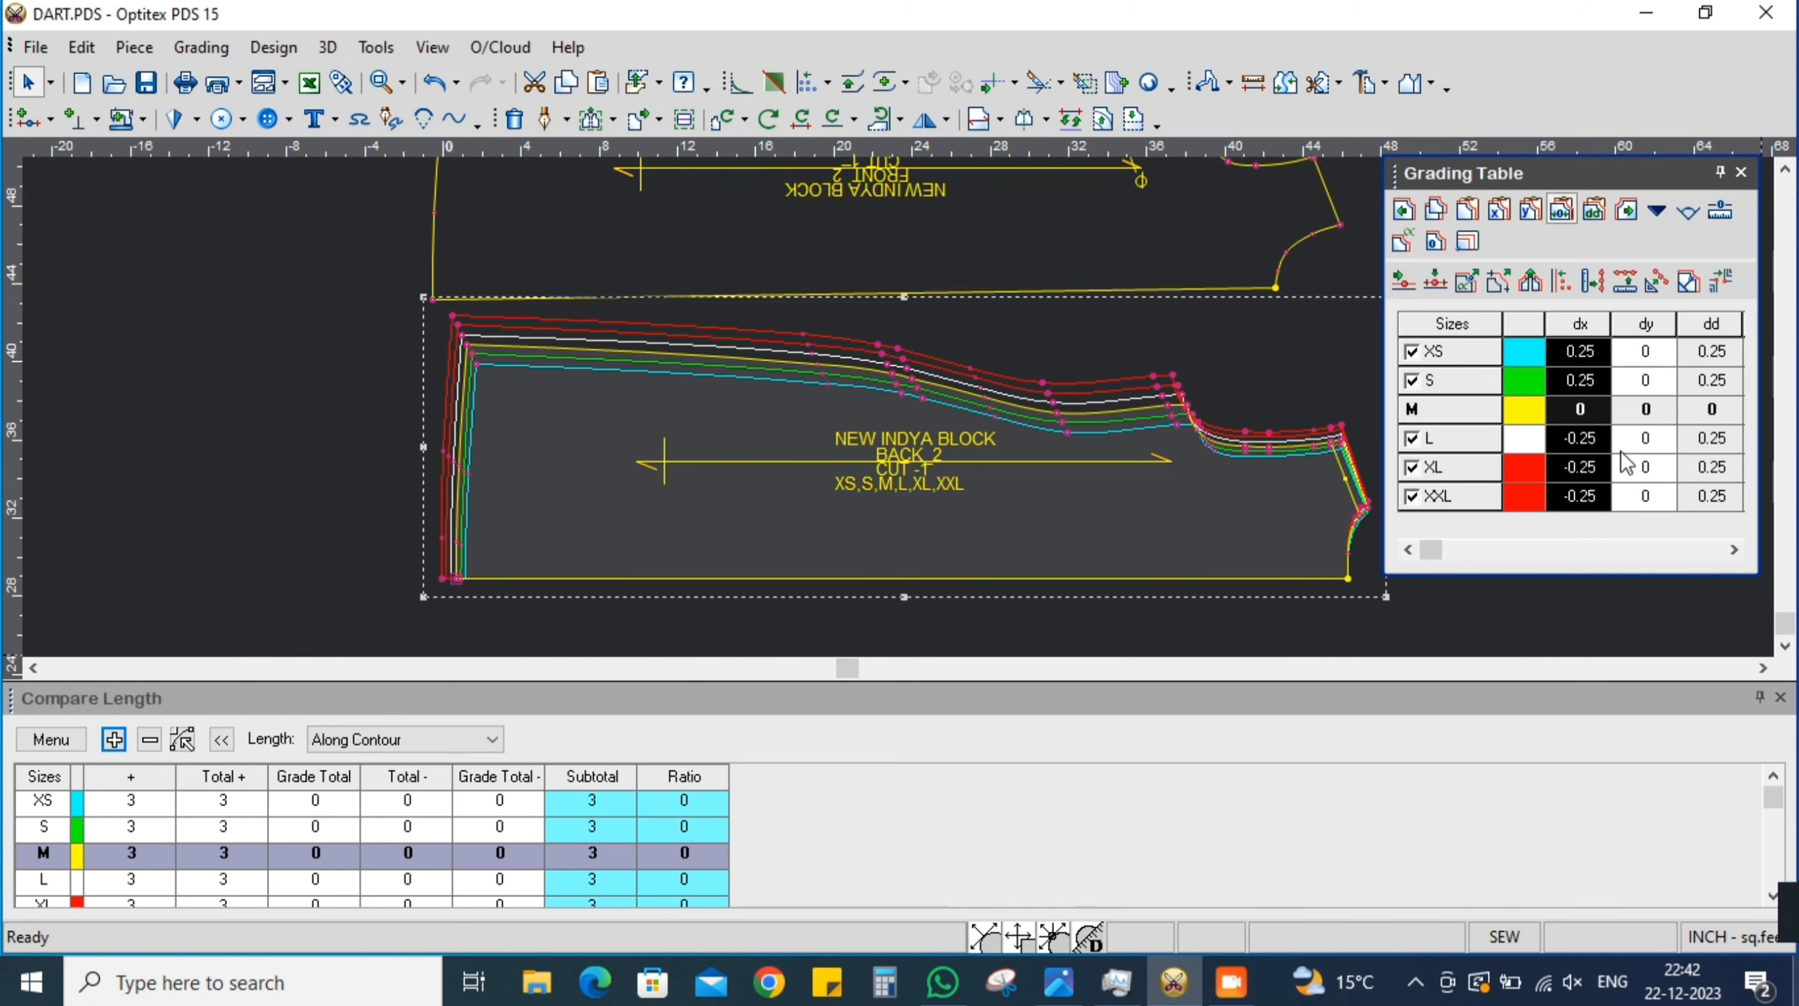
{"action": "scroll", "coordinate": [911, 420], "scroll_direction": "down", "scroll_amount": 2}
{"action": "scroll", "coordinate": [911, 420], "scroll_direction": "up", "scroll_amount": 2}
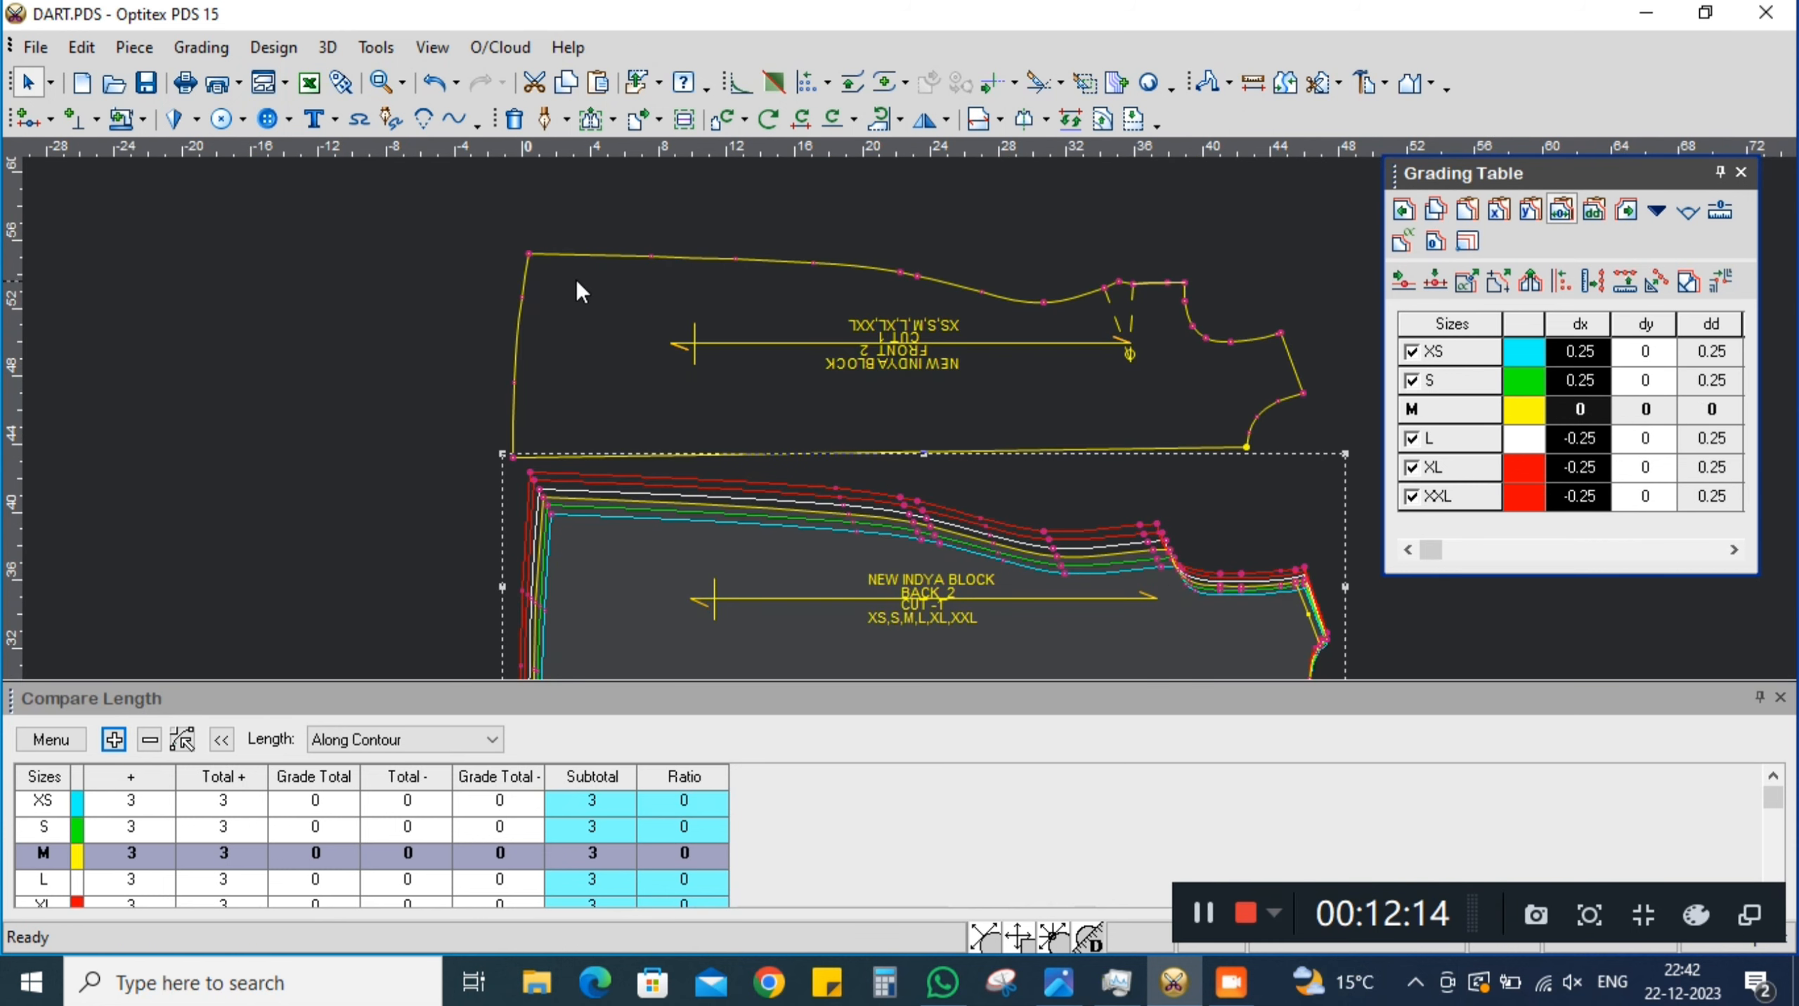
Paste the copied dx and dy grading onto the front piece's side hem corner, and only the dx onto its center hem corner
{"action": "left_click", "coordinate": [529, 253]}
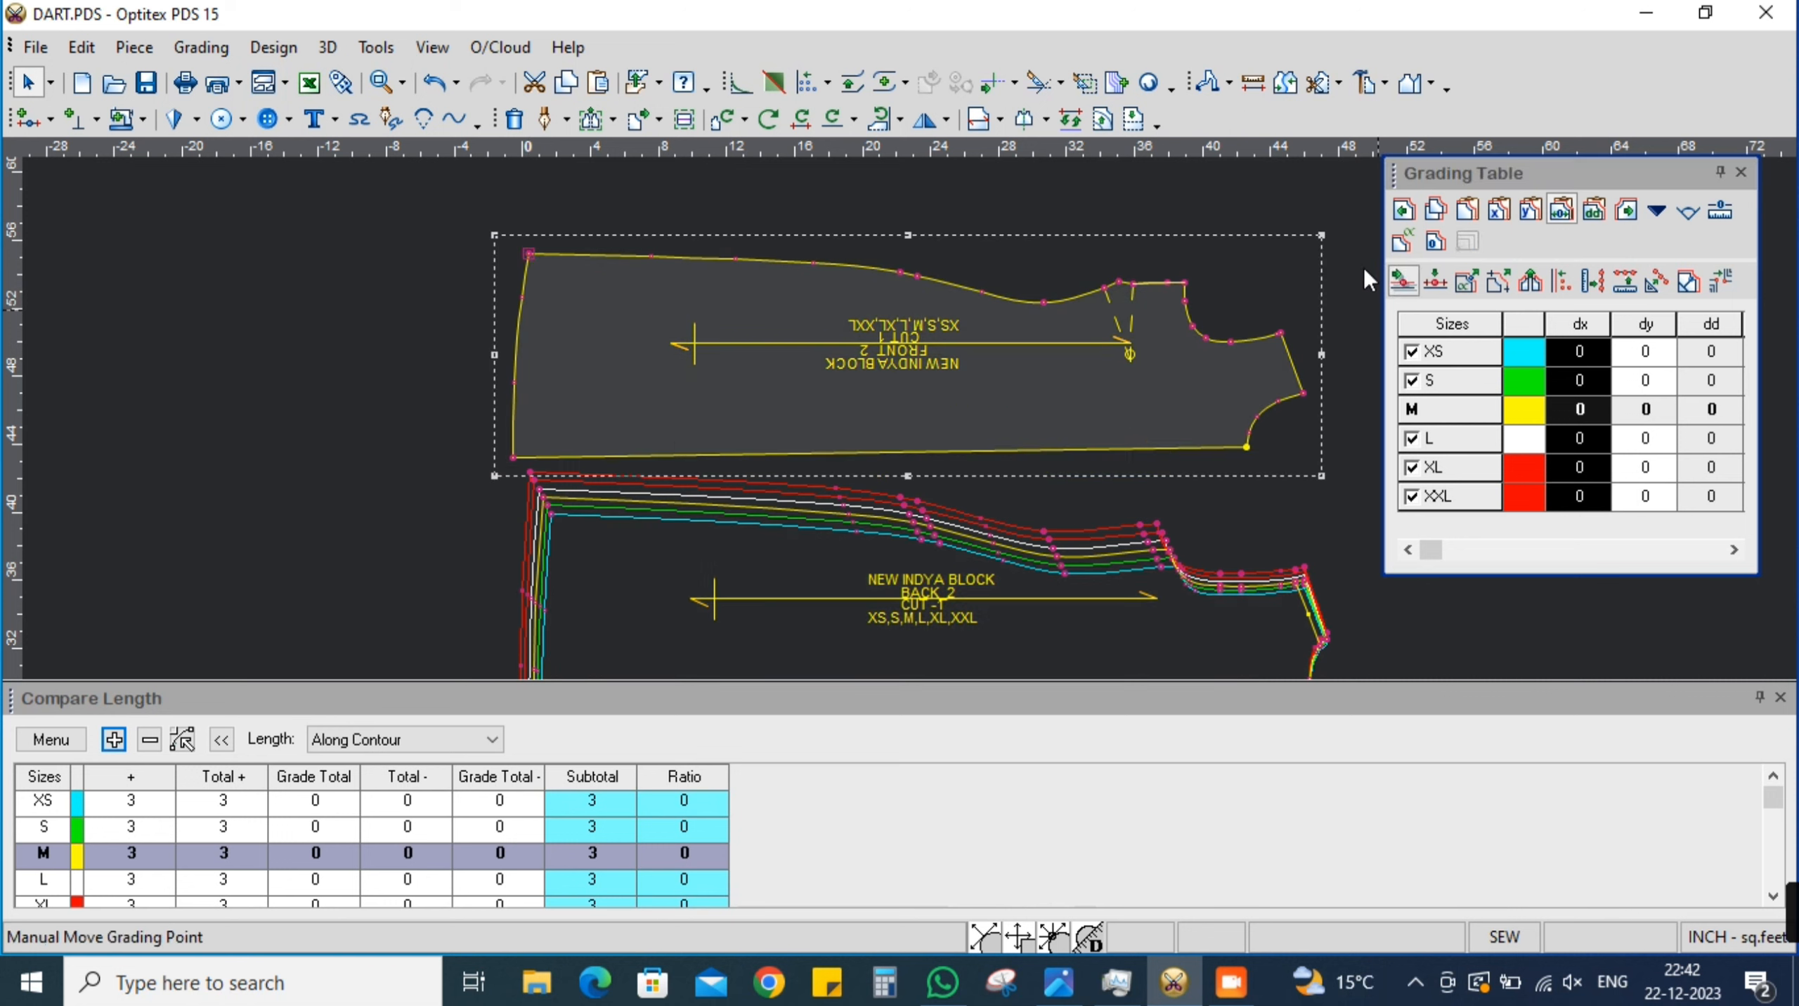
{"action": "left_click", "coordinate": [1470, 211]}
{"action": "left_click", "coordinate": [514, 458]}
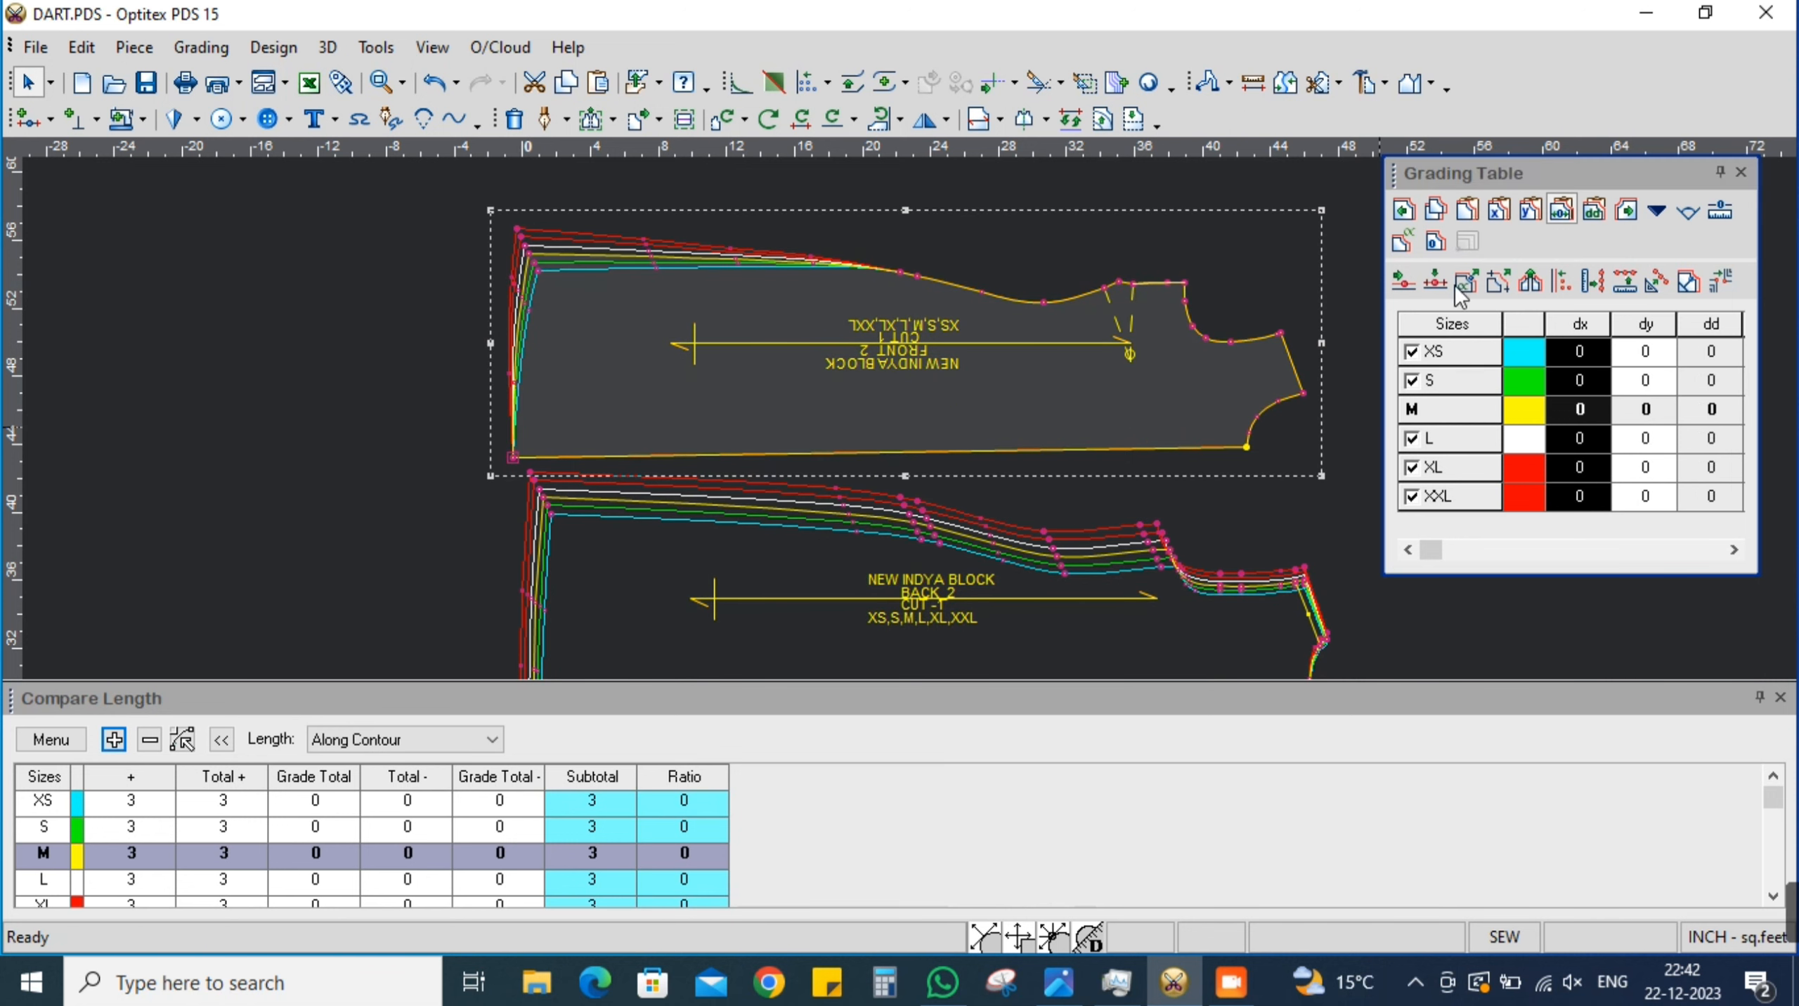
{"action": "left_click", "coordinate": [1499, 215]}
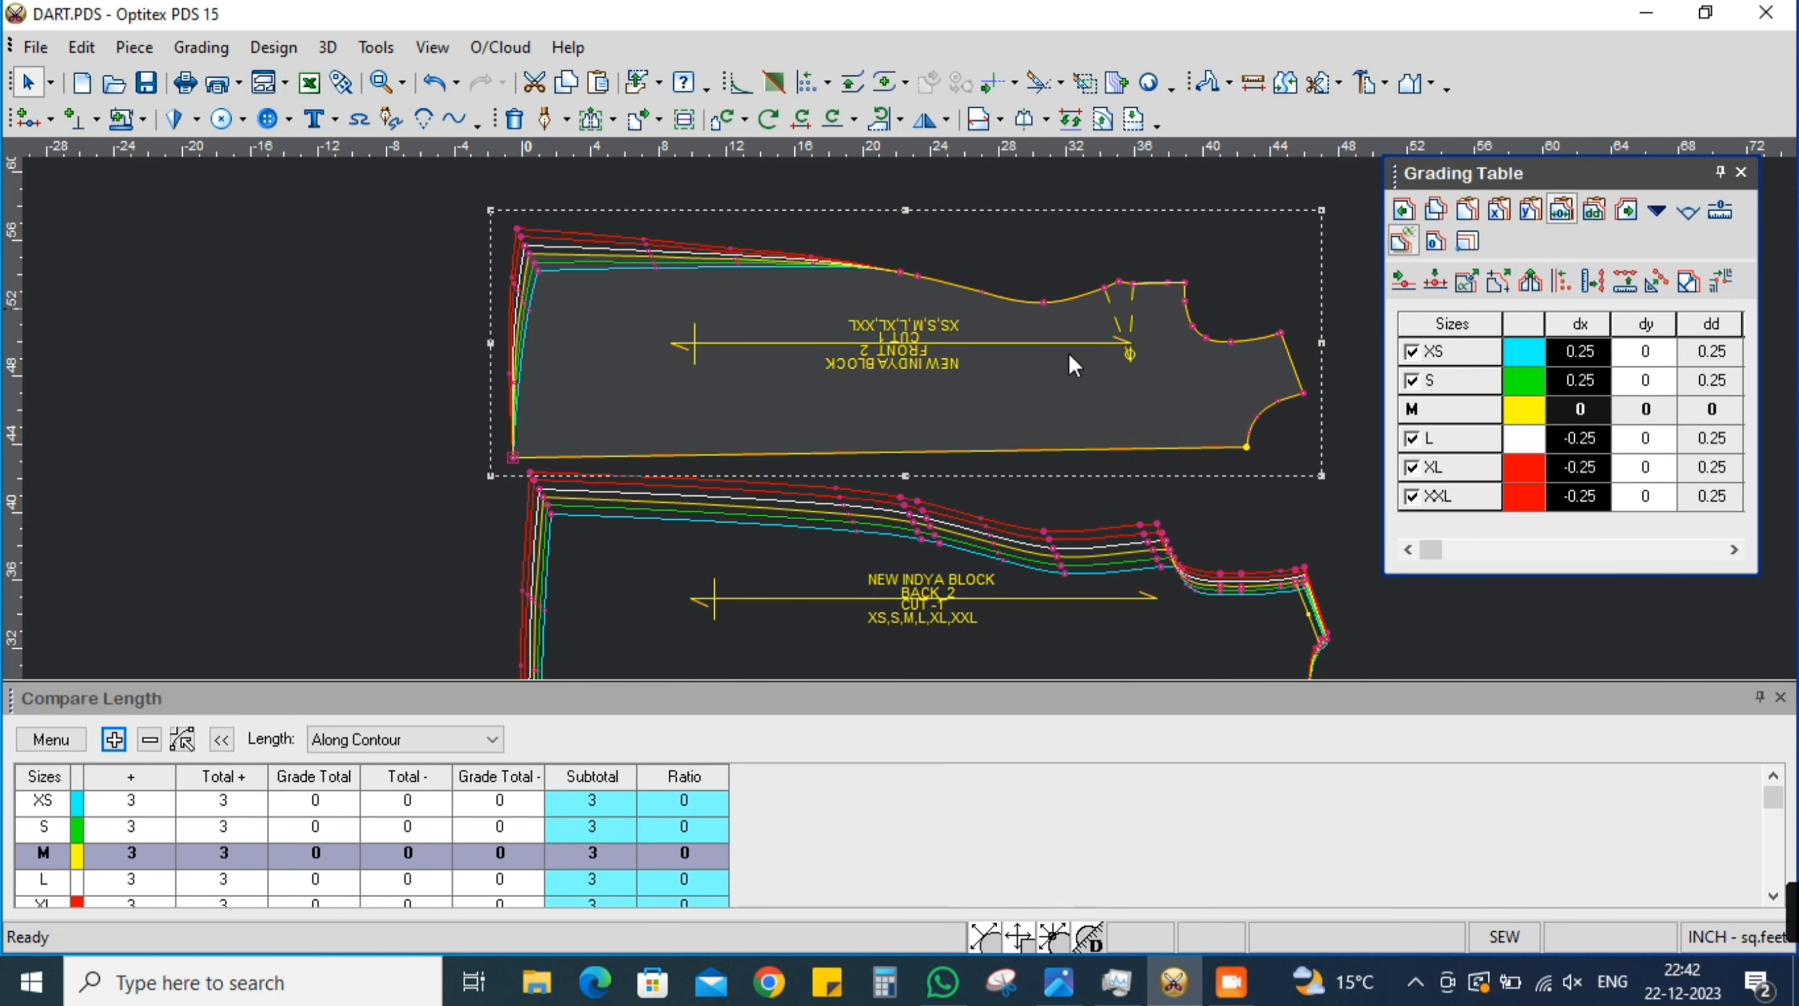
Paste the copied dy grading onto the front piece's side seam points from the hip to the underarm
{"action": "left_click", "coordinate": [900, 271]}
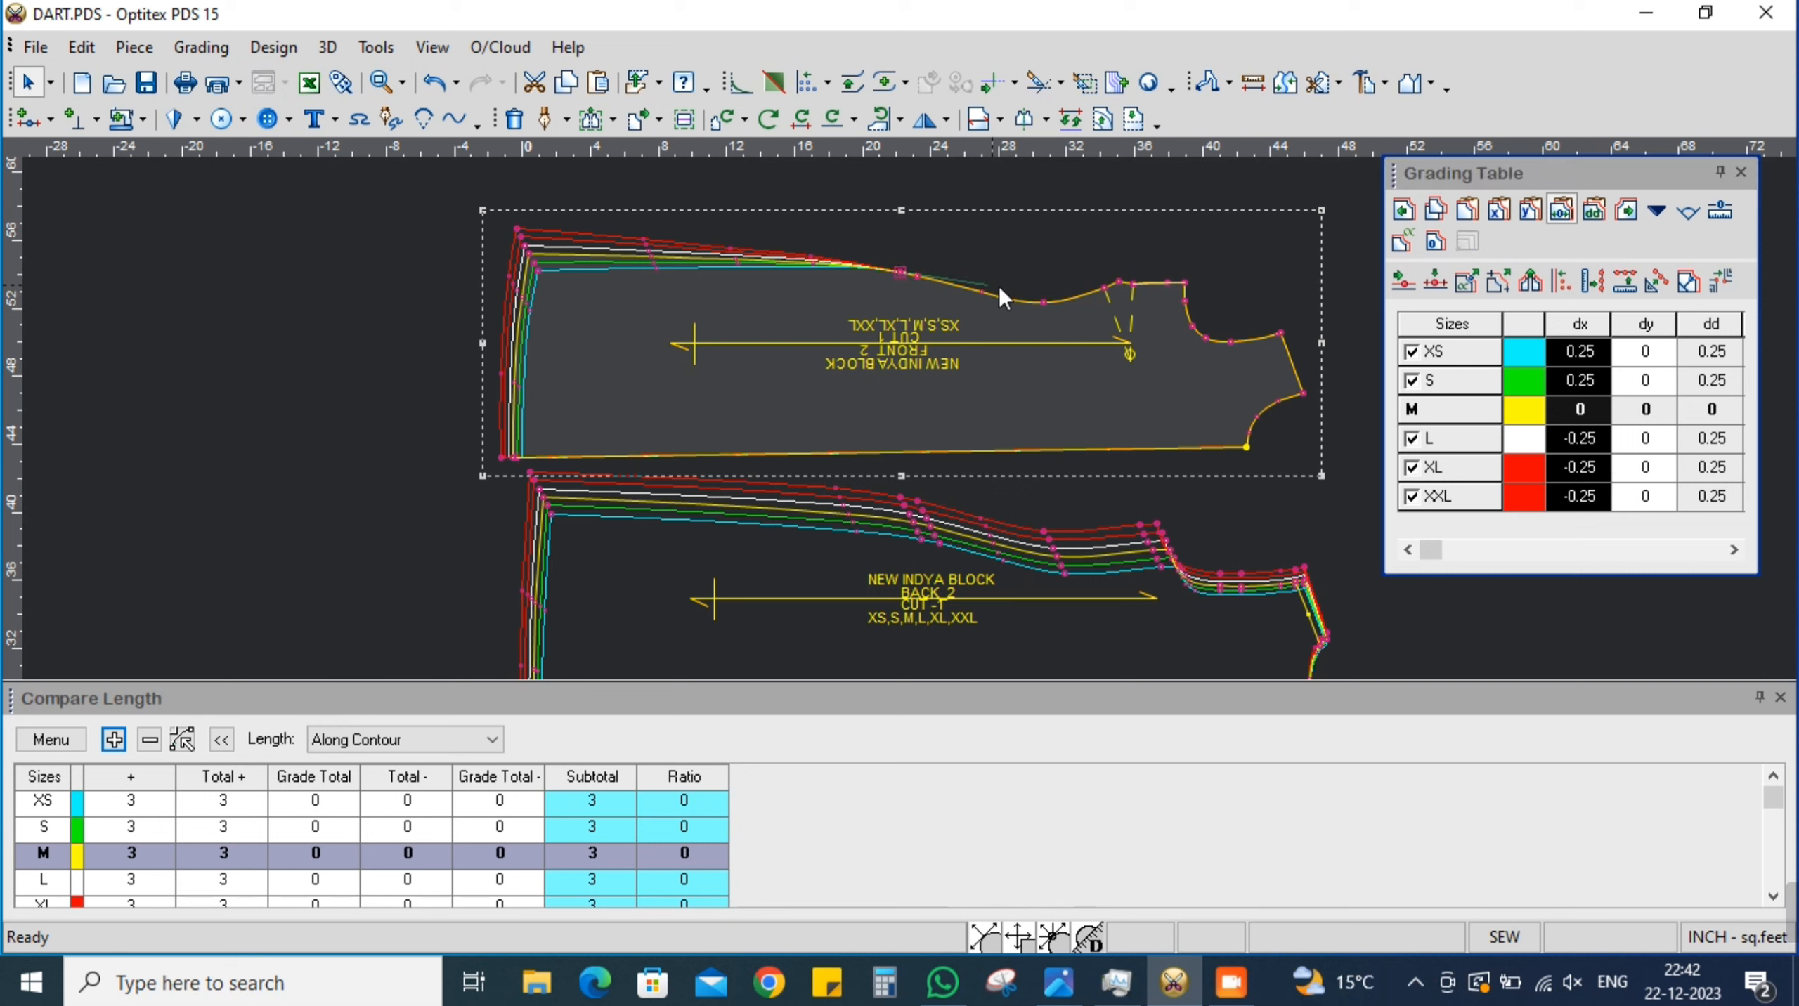
{"action": "left_click", "coordinate": [1182, 283]}
{"action": "left_click", "coordinate": [1181, 282], "text": "shift"}
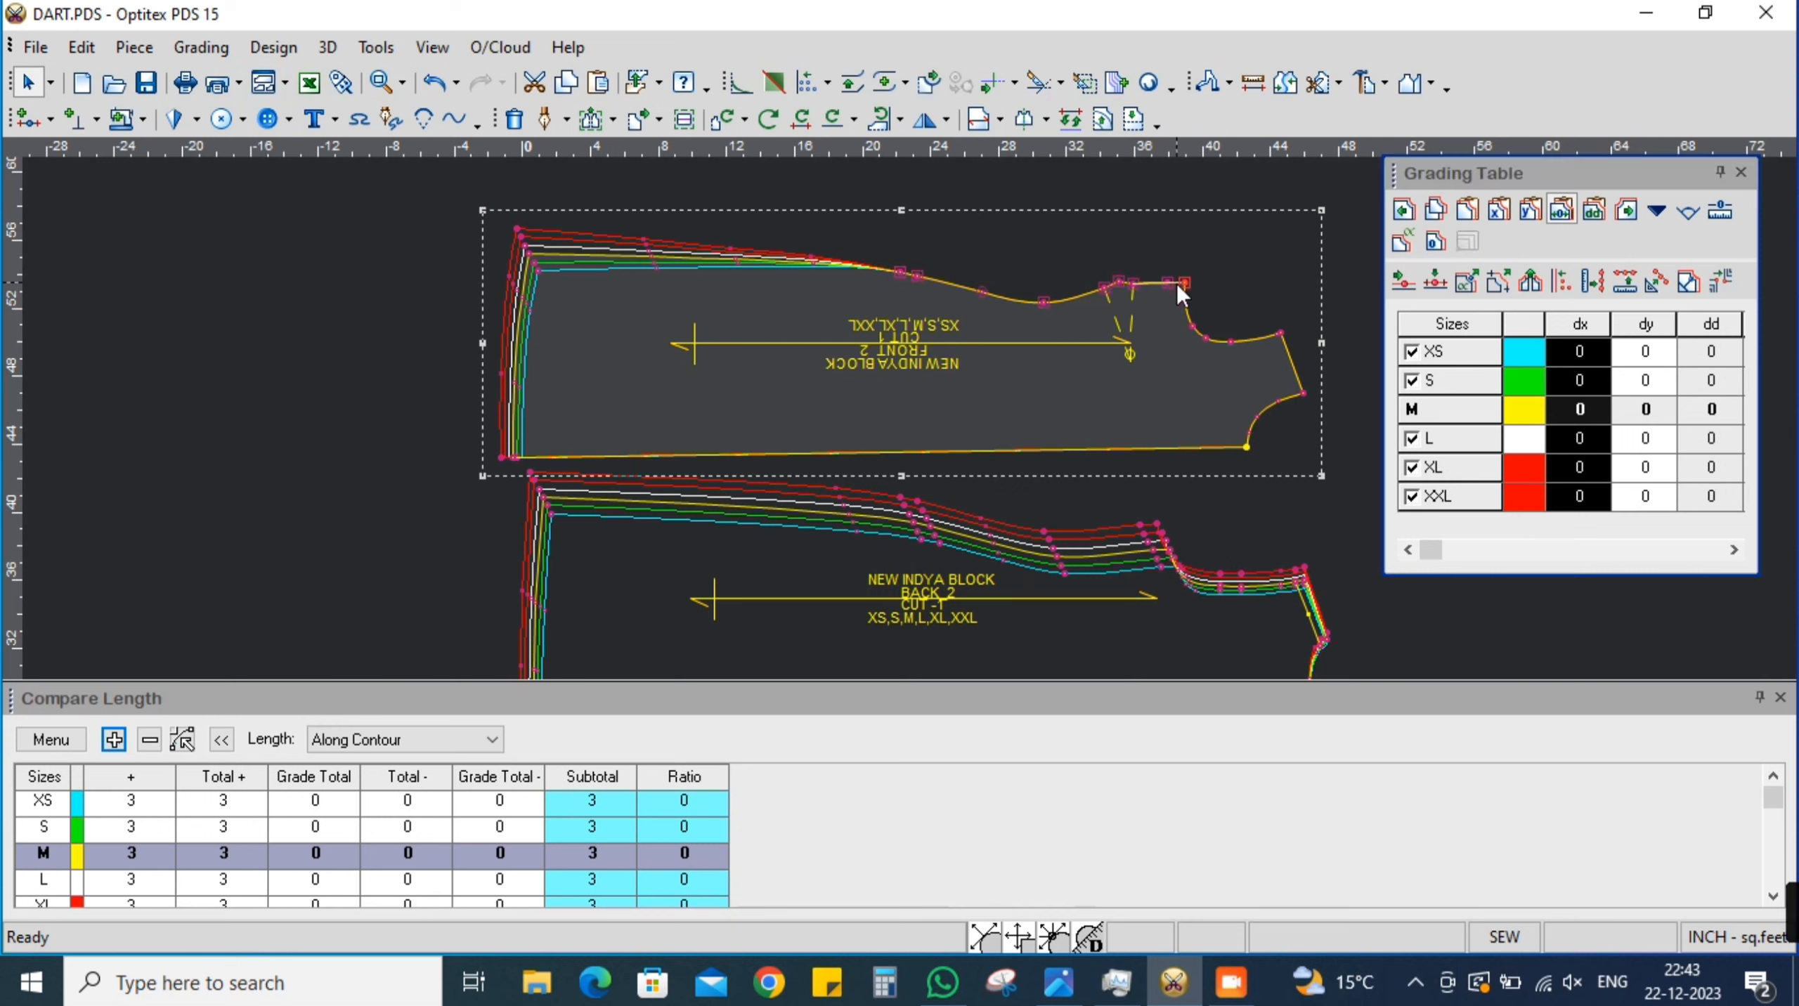
{"action": "left_click", "coordinate": [1526, 212]}
{"action": "scroll", "coordinate": [1145, 294], "scroll_direction": "up", "scroll_amount": 3}
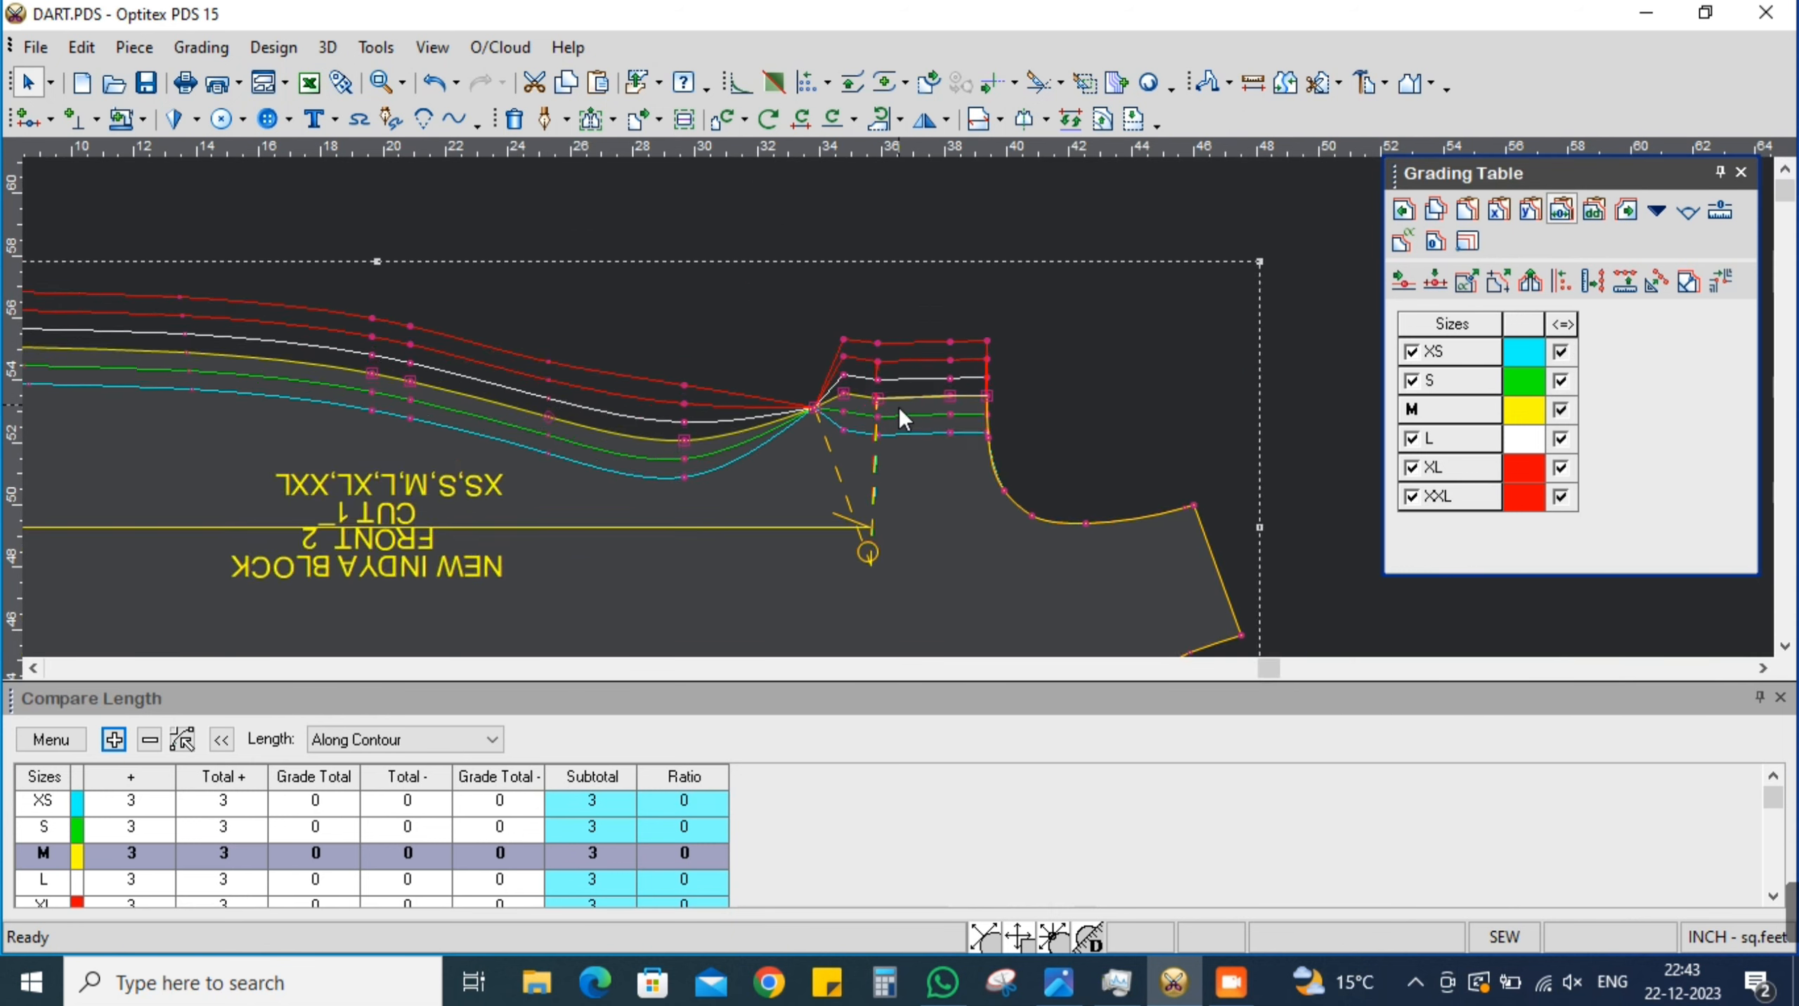
Paste the copied dy grading onto the ungraded dart leg point on the front piece's side seam
{"action": "scroll", "coordinate": [899, 408], "scroll_direction": "up", "scroll_amount": 3}
{"action": "left_click", "coordinate": [761, 408]}
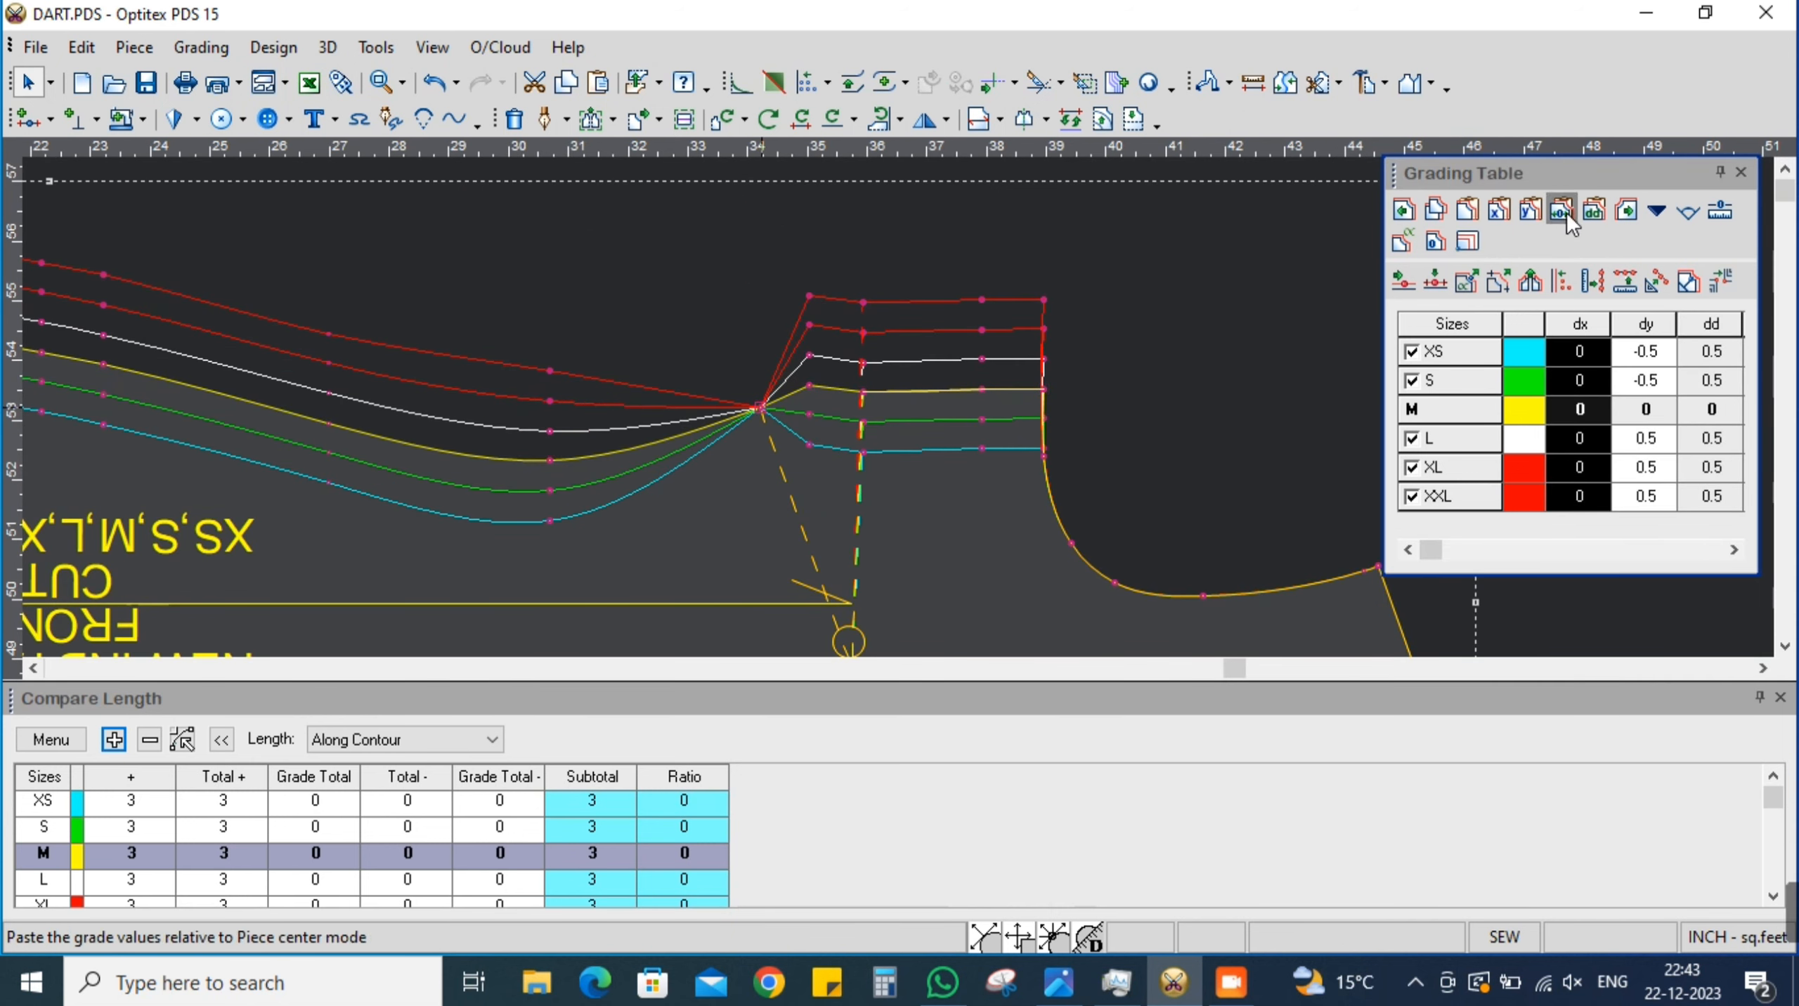
{"action": "left_click", "coordinate": [1527, 210]}
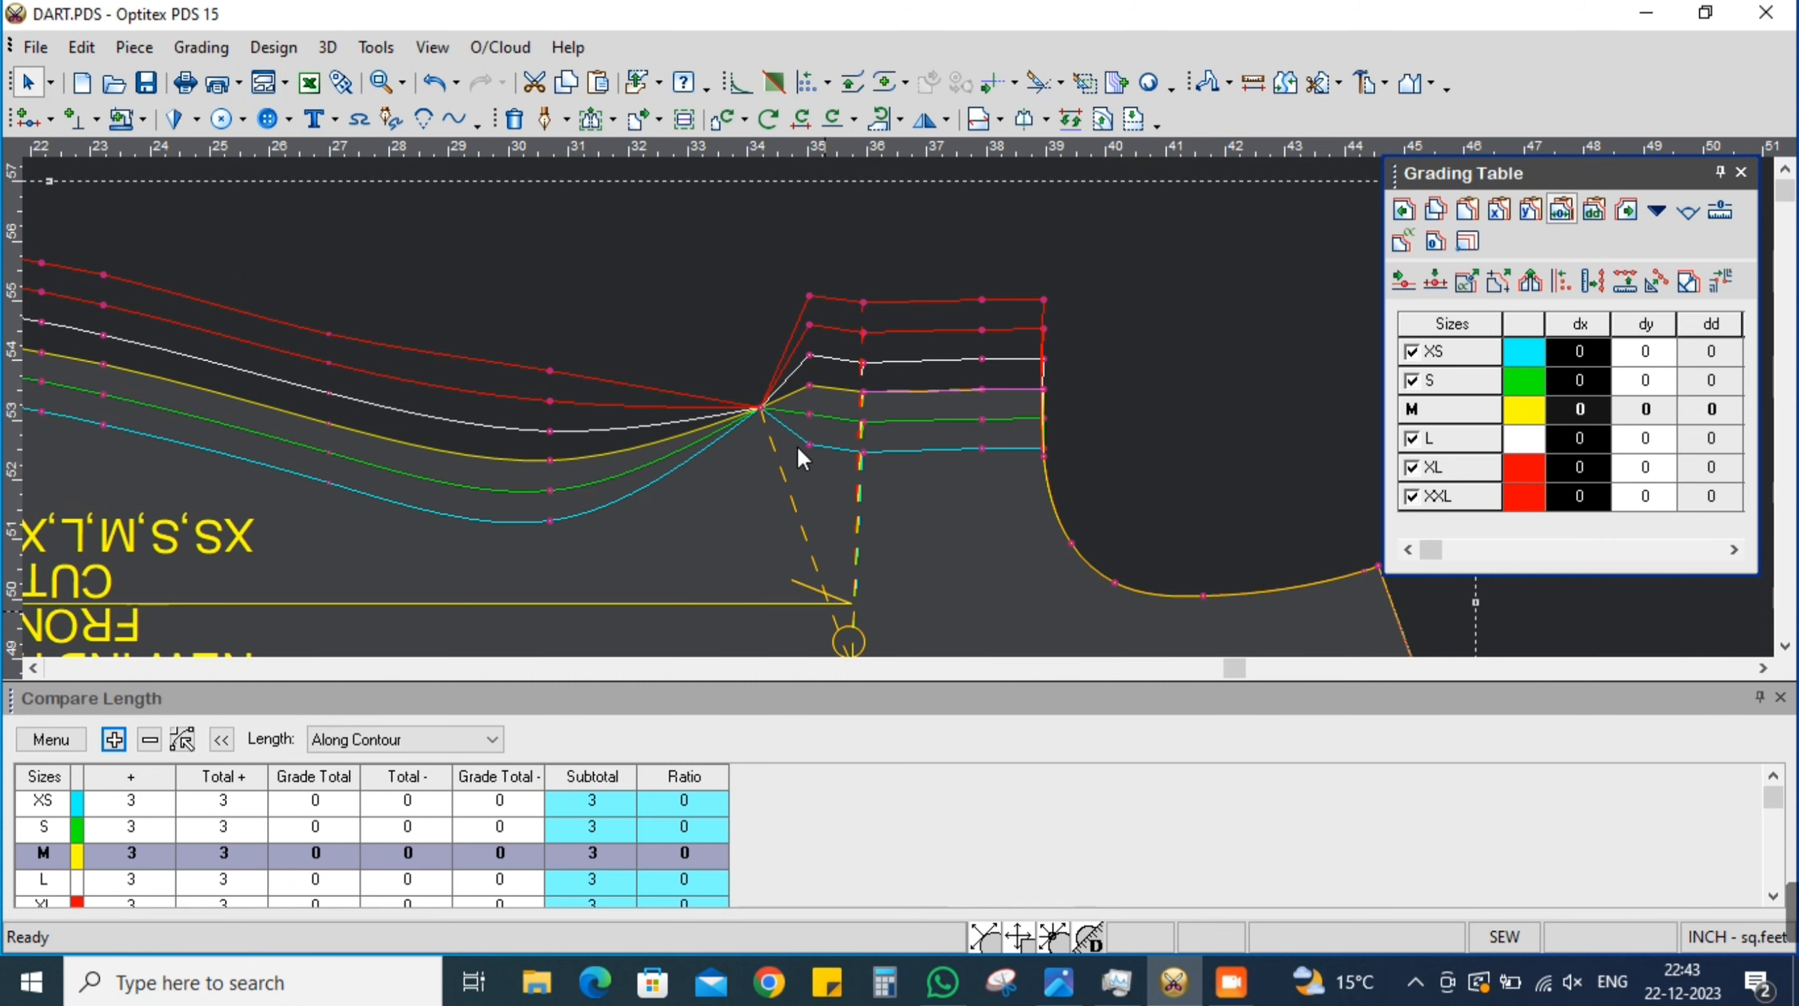
{"action": "scroll", "coordinate": [899, 409], "scroll_direction": "up", "scroll_amount": 4}
{"action": "left_click", "coordinate": [898, 407]}
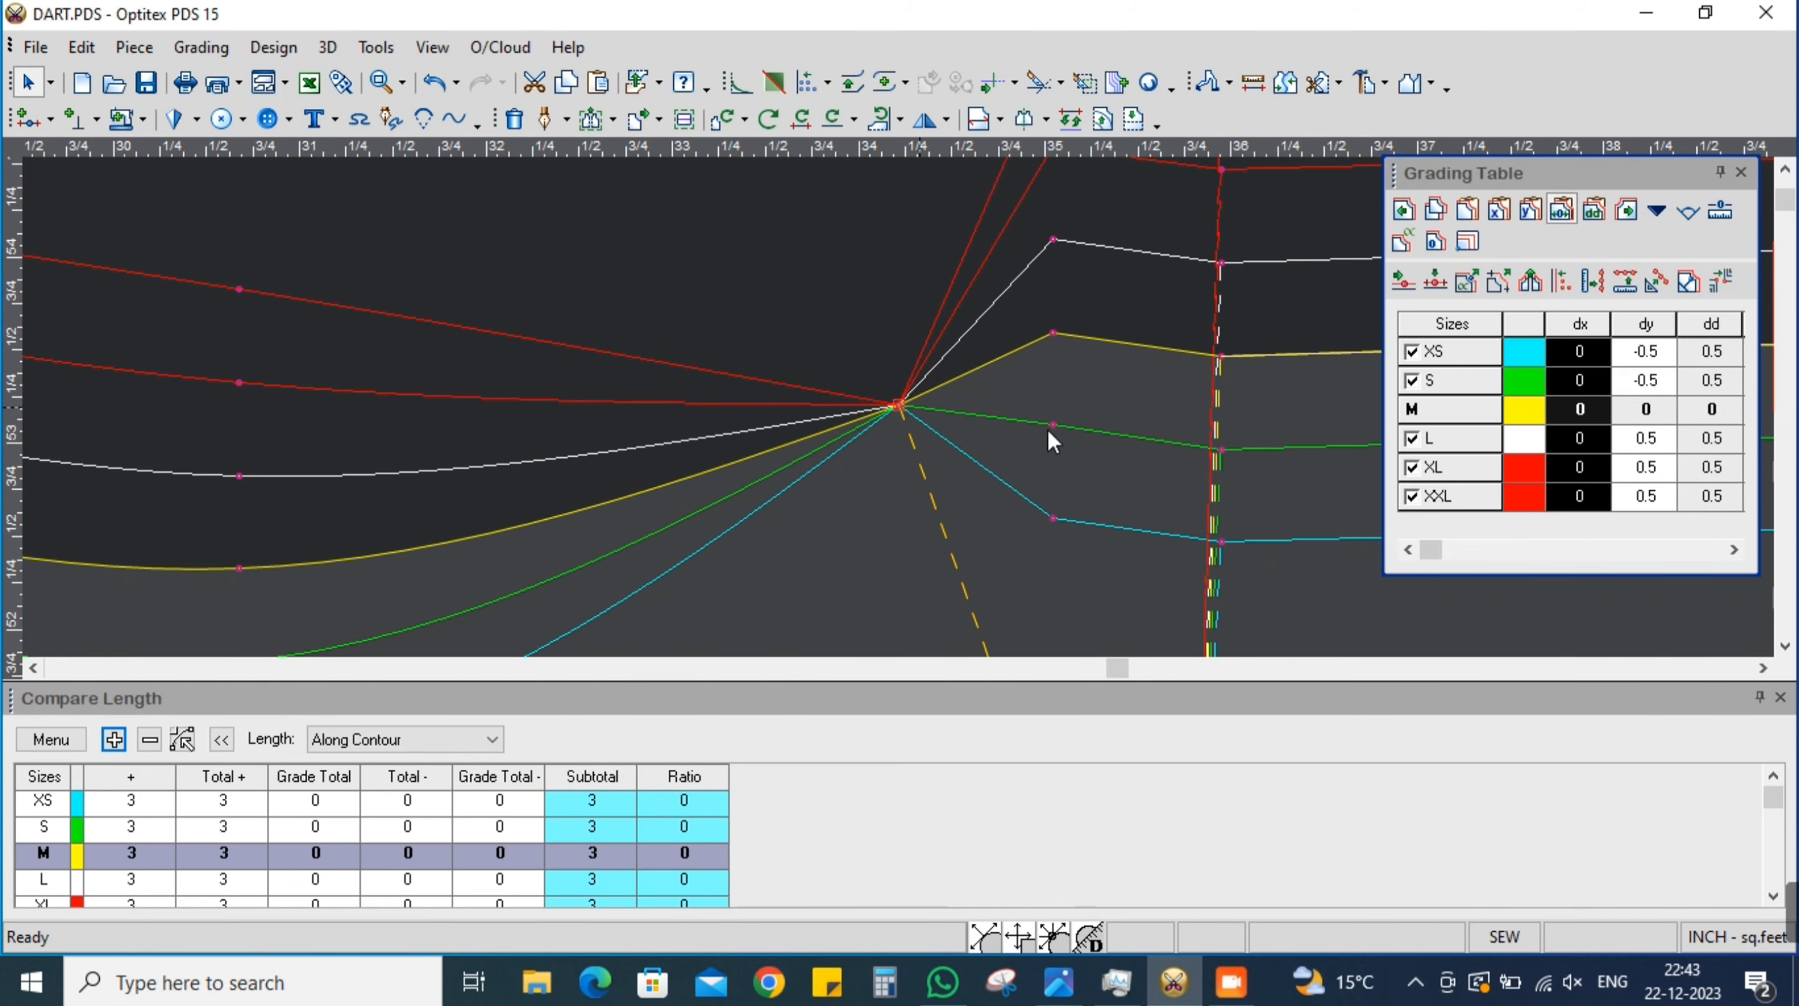
{"action": "left_click", "coordinate": [1532, 211]}
{"action": "scroll", "coordinate": [899, 430], "scroll_direction": "down", "scroll_amount": 5}
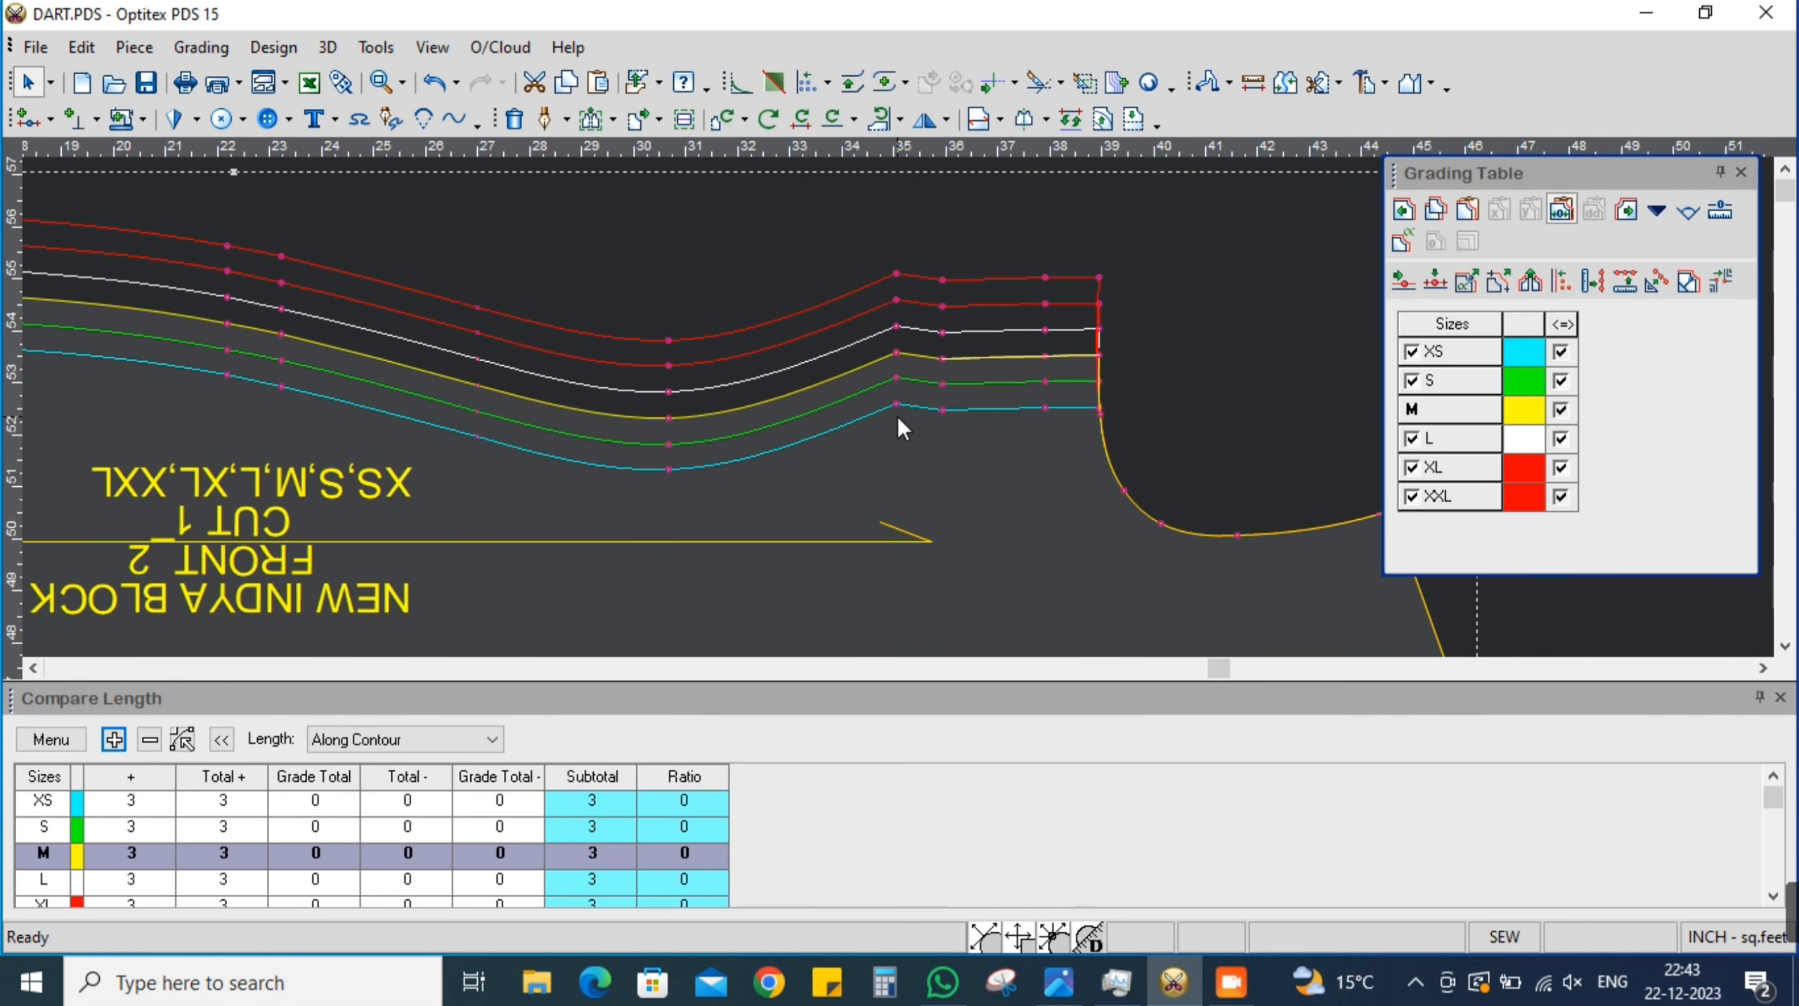
{"action": "scroll", "coordinate": [900, 409], "scroll_direction": "up", "scroll_amount": 3}
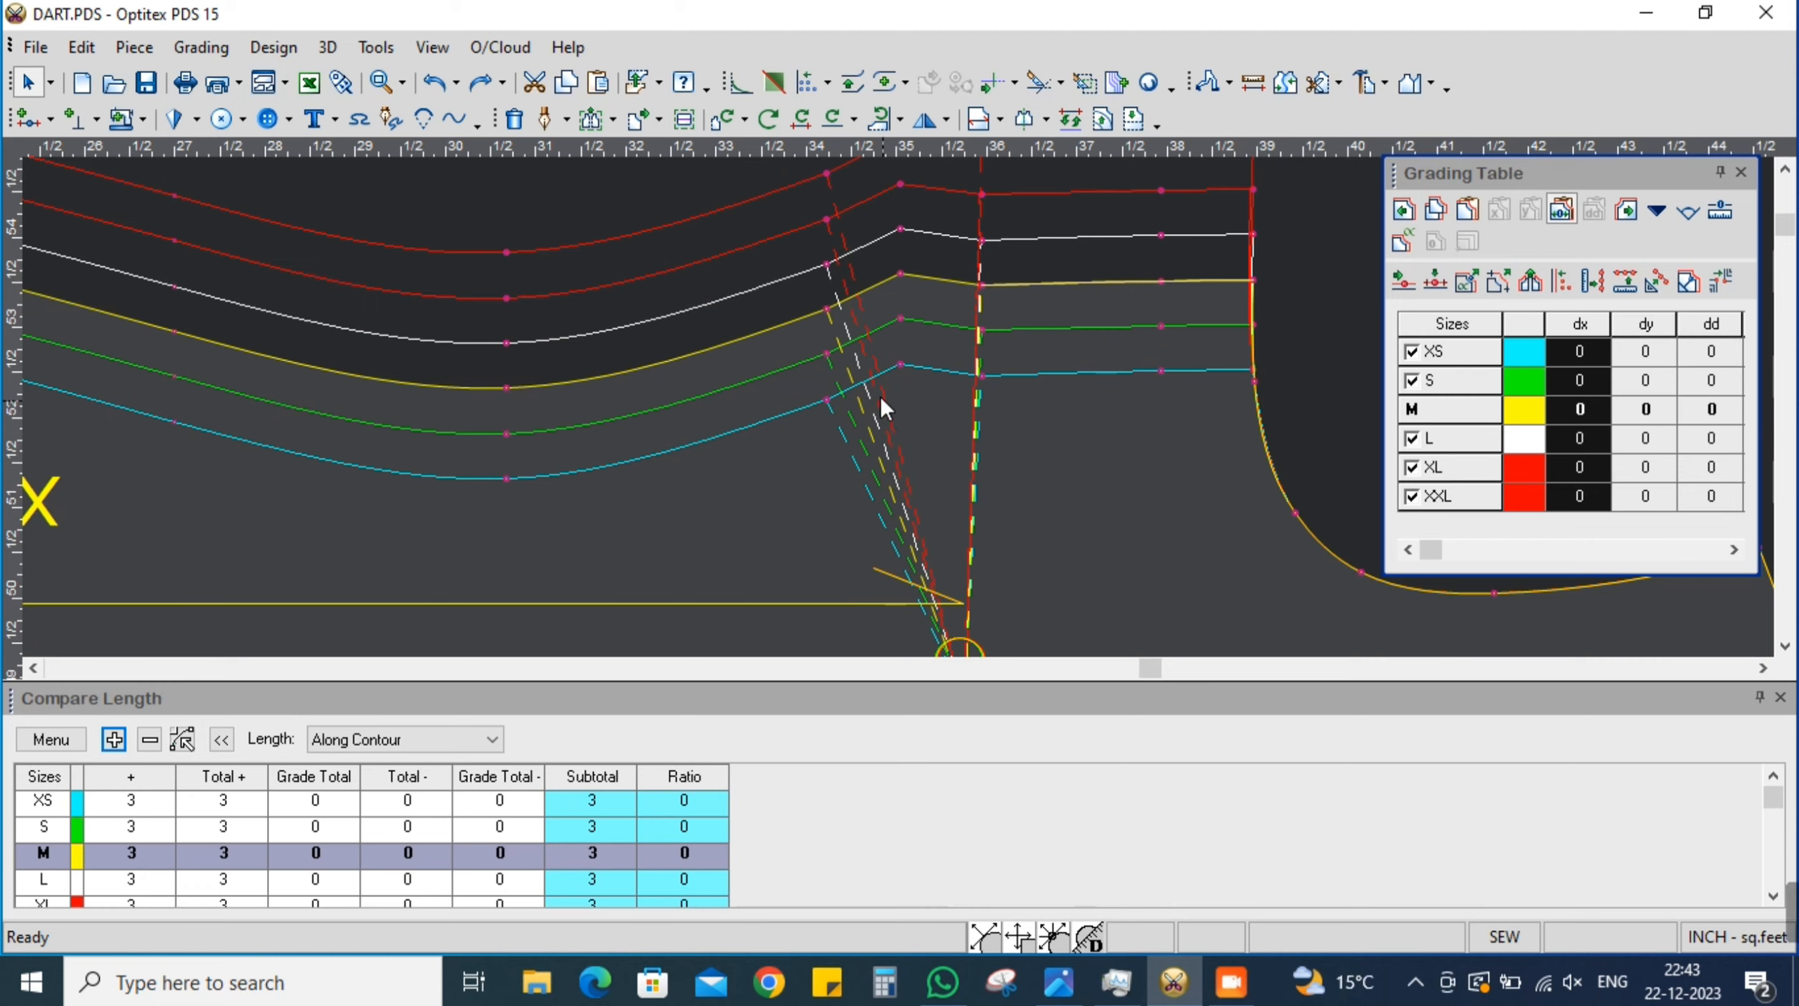
Copy the grading of the back piece's shoulder point at the neck to the matching point on the front piece
{"action": "scroll", "coordinate": [899, 408], "scroll_direction": "down", "scroll_amount": 5}
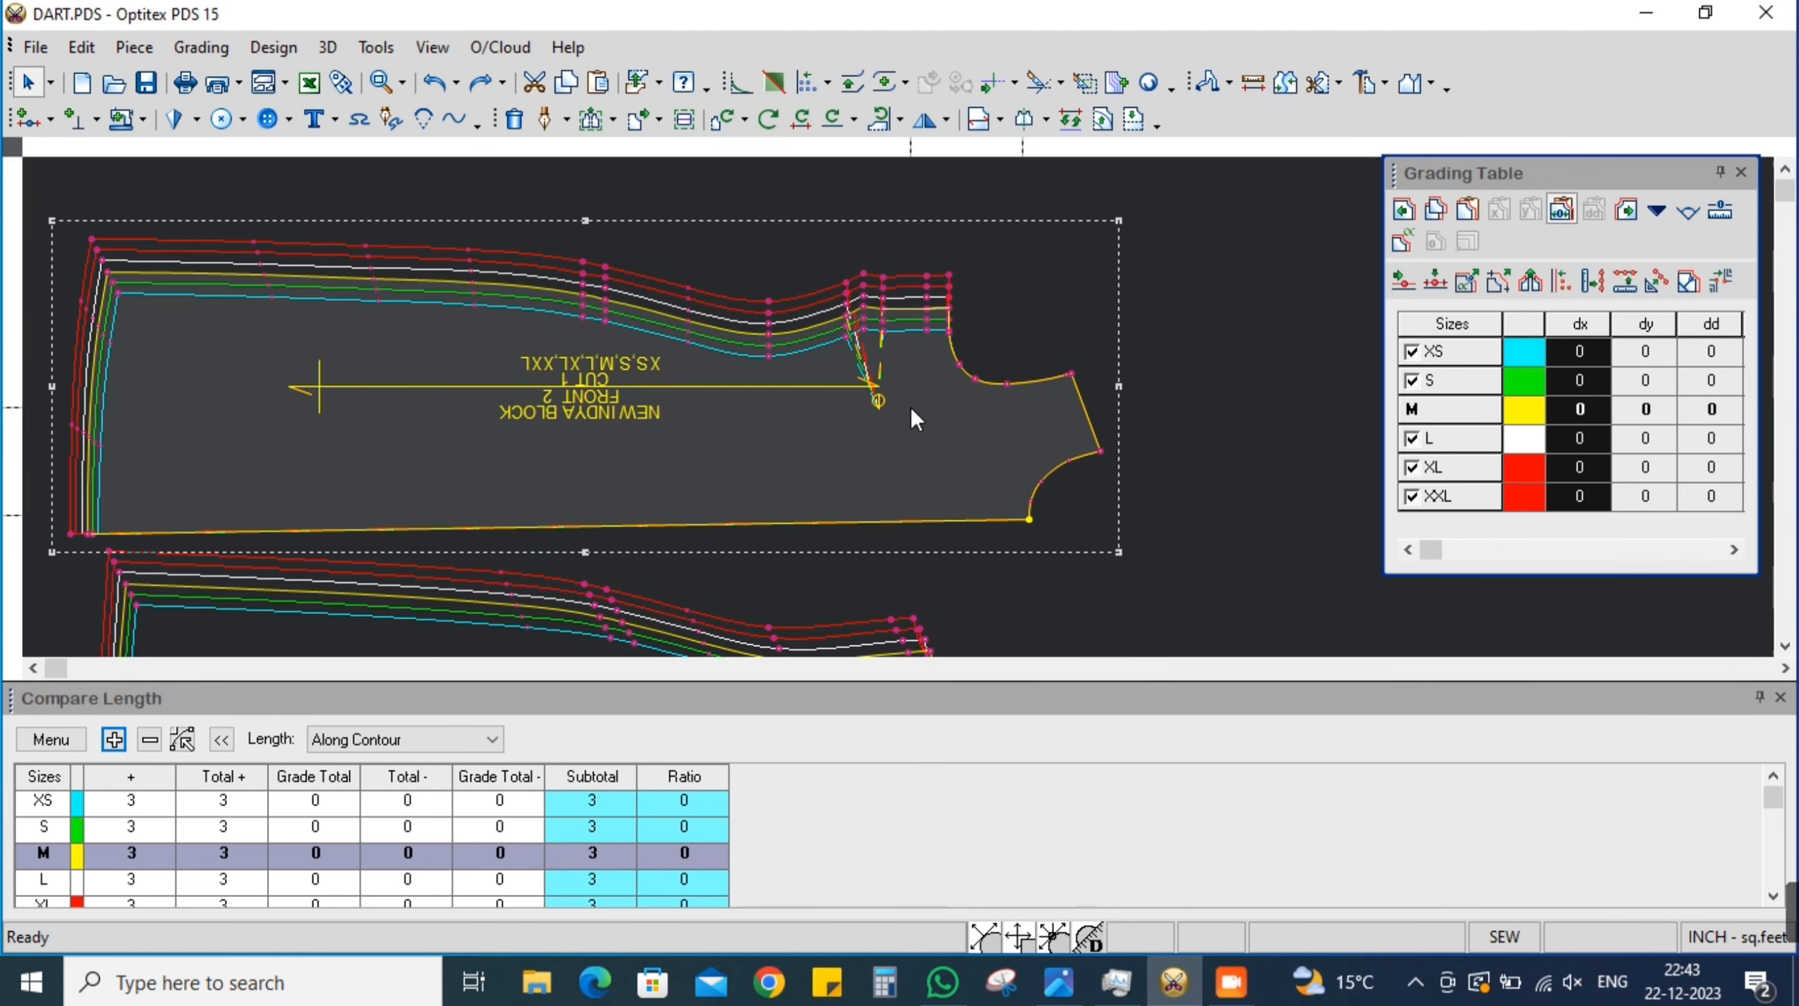
{"action": "scroll", "coordinate": [911, 408], "scroll_direction": "down", "scroll_amount": 2}
{"action": "scroll", "coordinate": [907, 403], "scroll_direction": "up", "scroll_amount": 2}
{"action": "left_click", "coordinate": [909, 328]}
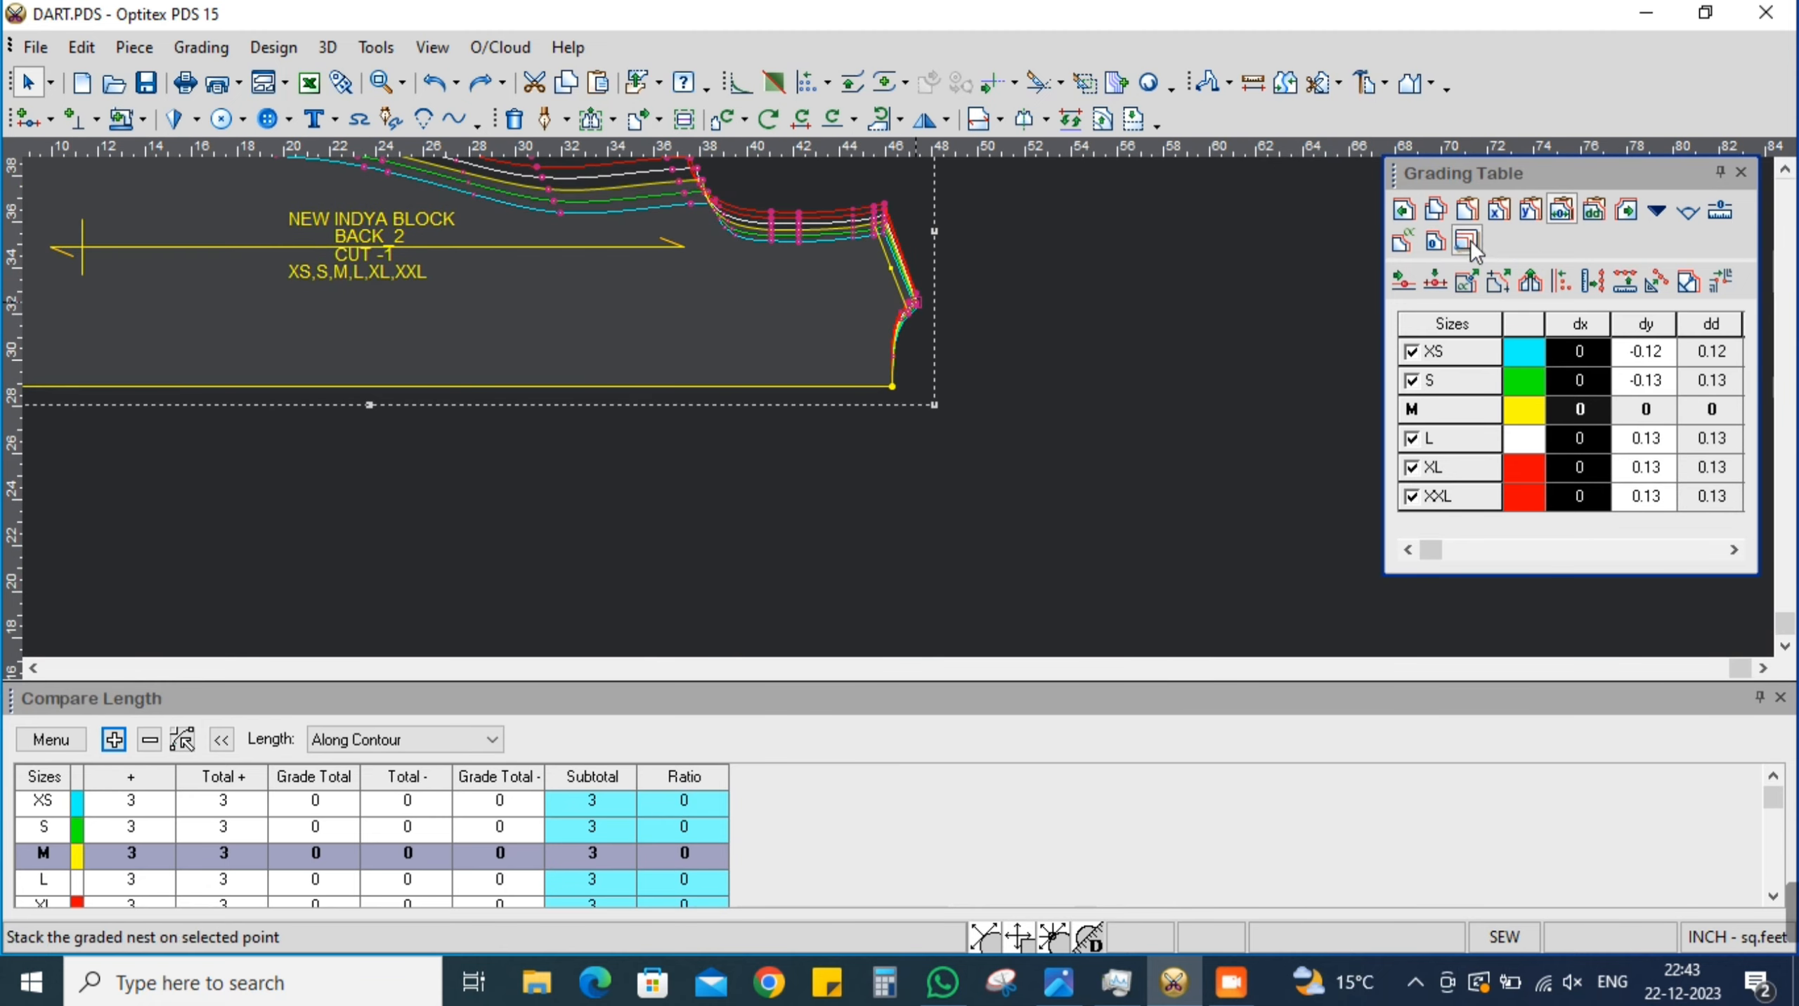
{"action": "scroll", "coordinate": [906, 408], "scroll_direction": "down", "scroll_amount": 3}
{"action": "scroll", "coordinate": [900, 420], "scroll_direction": "up", "scroll_amount": 4}
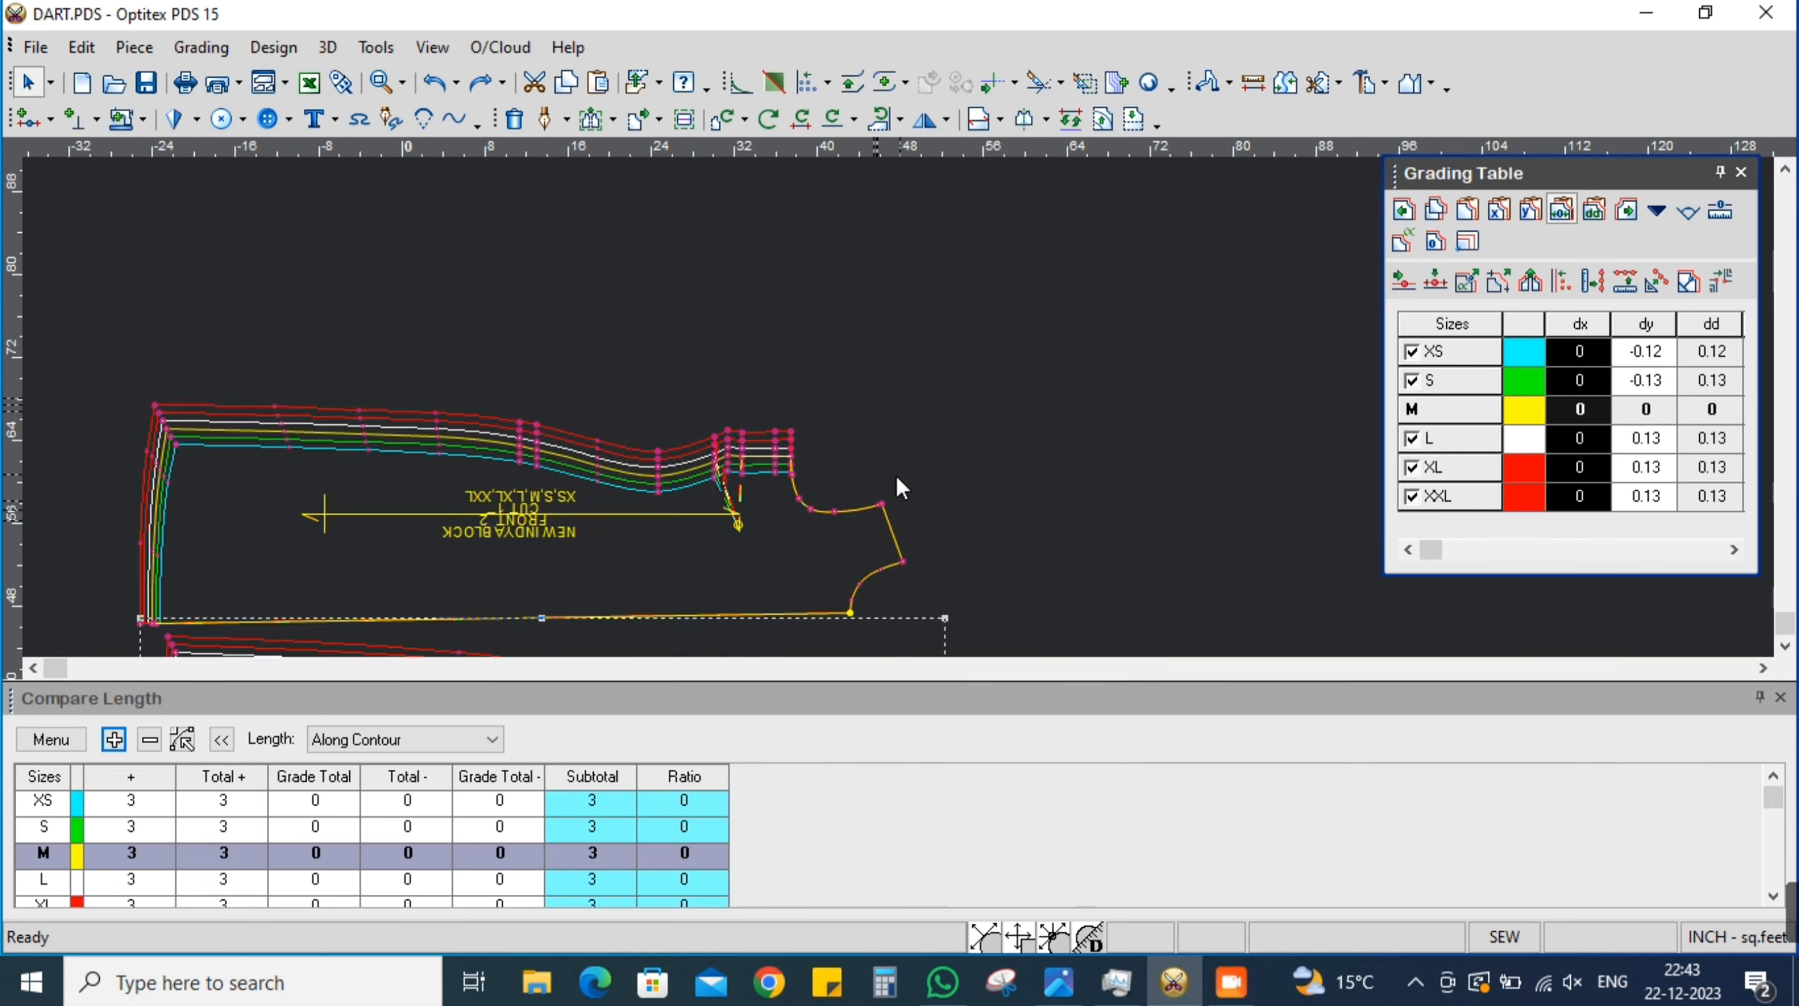
{"action": "left_click", "coordinate": [923, 477]}
{"action": "scroll", "coordinate": [924, 477], "scroll_direction": "down", "scroll_amount": 3}
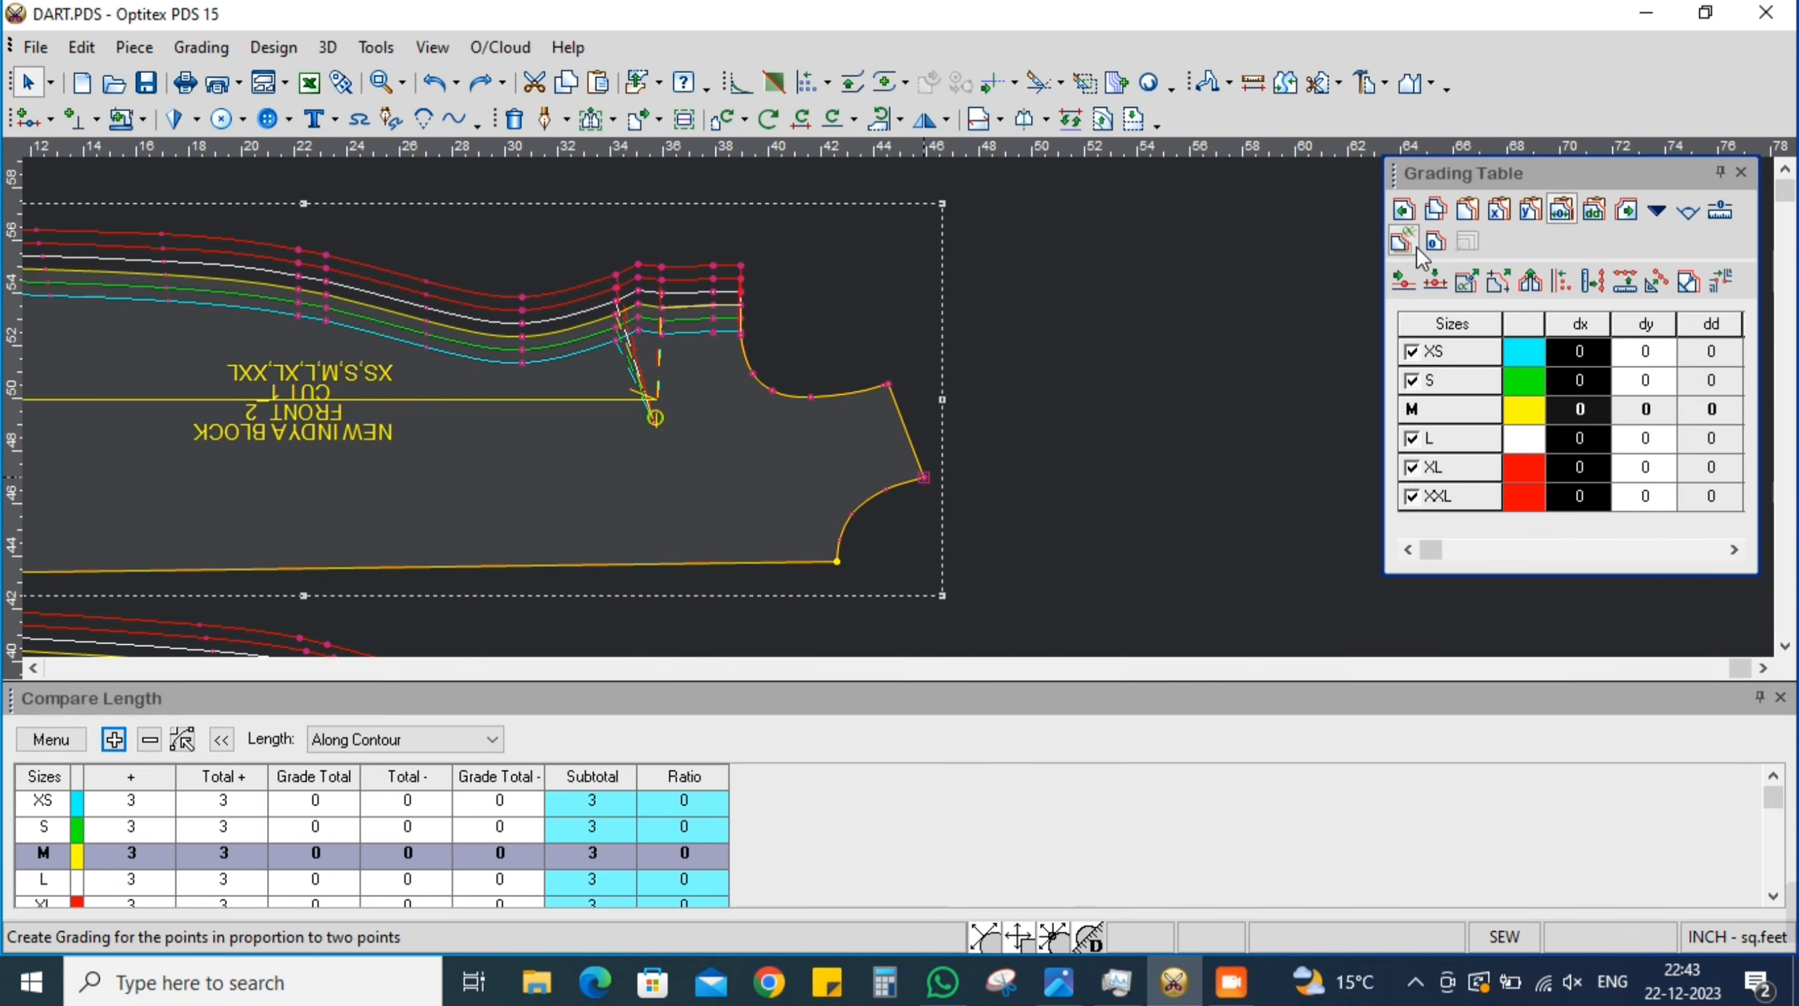
{"action": "left_click", "coordinate": [1465, 210]}
Copy the grading of the back piece's shoulder tip to the front piece's shoulder tip
{"action": "scroll", "coordinate": [900, 421], "scroll_direction": "down", "scroll_amount": 1}
{"action": "scroll", "coordinate": [899, 421], "scroll_direction": "up", "scroll_amount": 2}
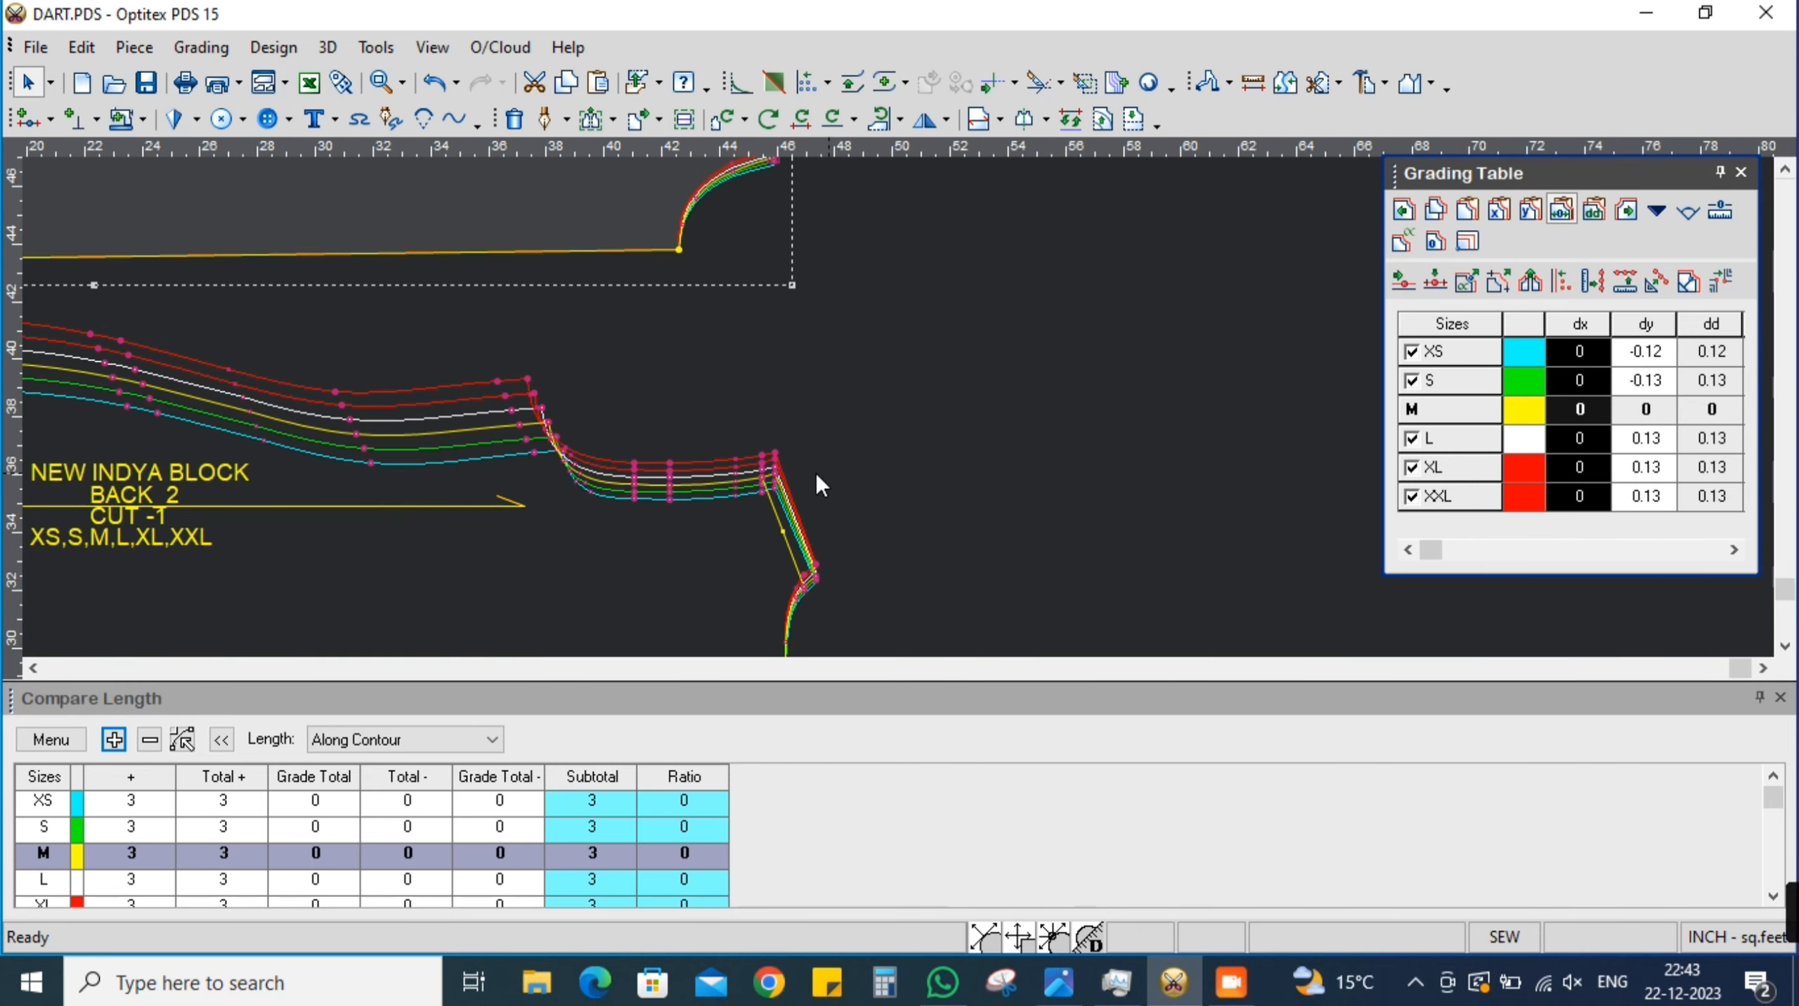
{"action": "left_click", "coordinate": [775, 484]}
{"action": "scroll", "coordinate": [846, 356], "scroll_direction": "down", "scroll_amount": 3}
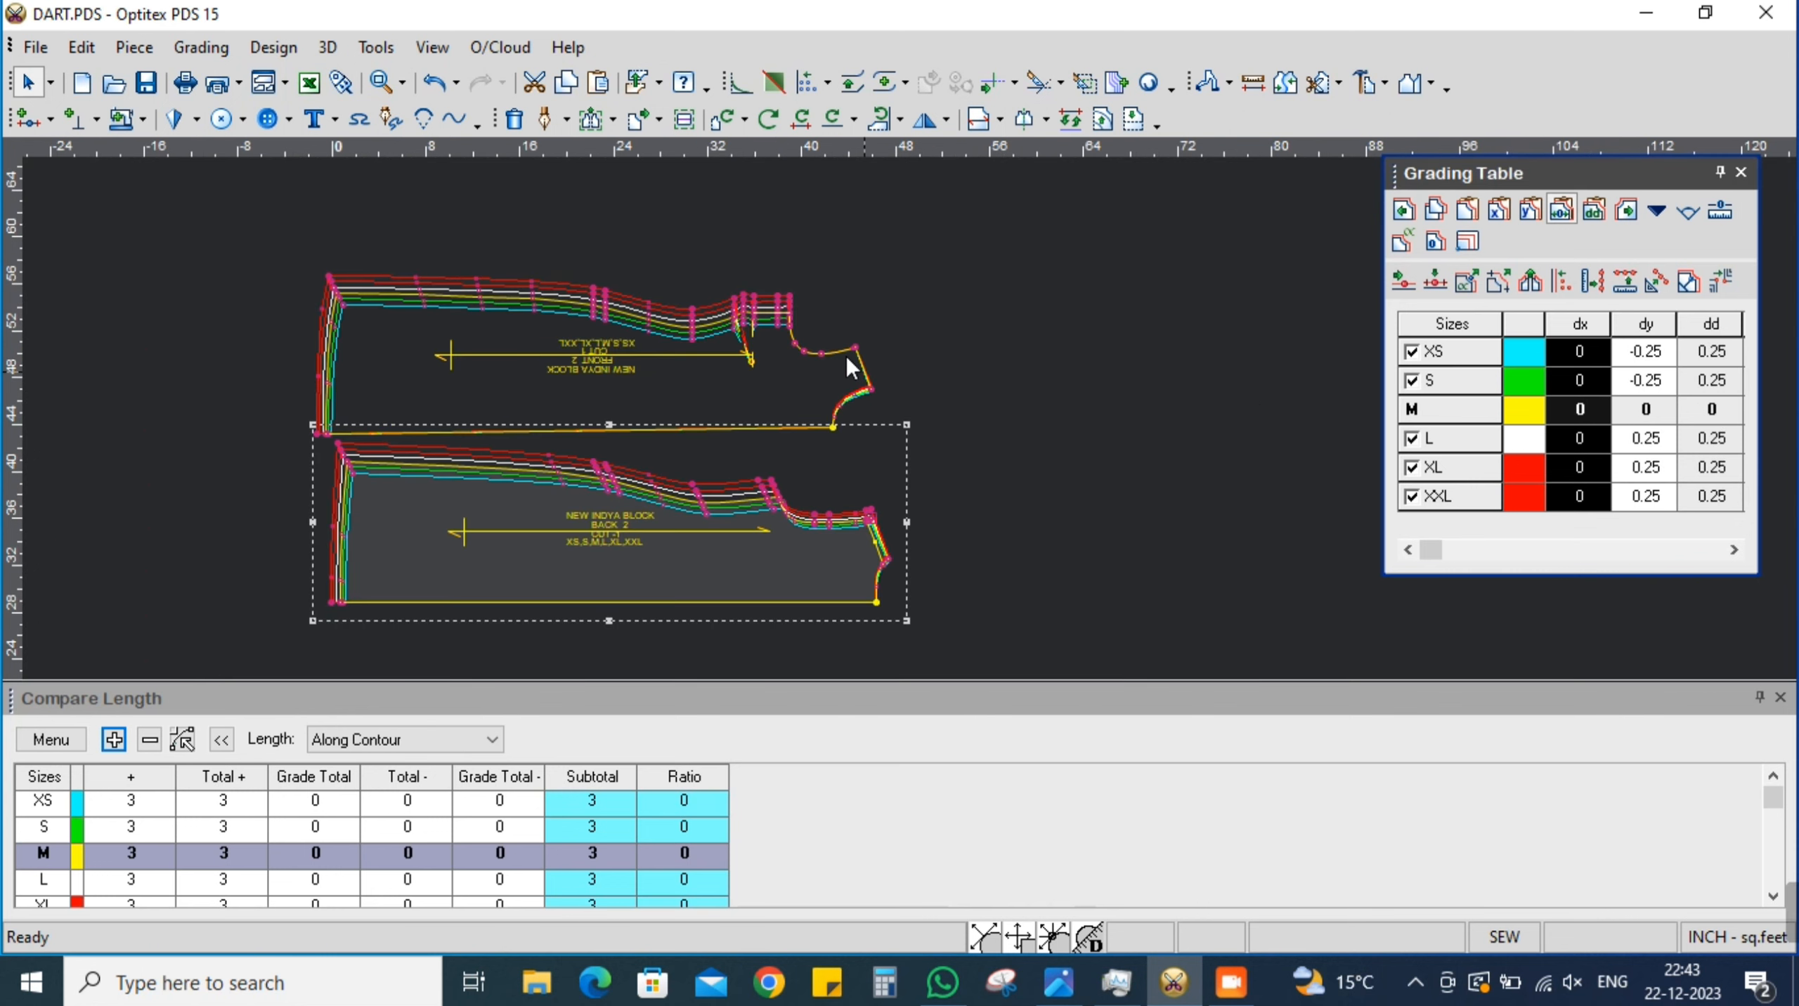
{"action": "scroll", "coordinate": [939, 431], "scroll_direction": "up", "scroll_amount": 2}
{"action": "left_click", "coordinate": [944, 414]}
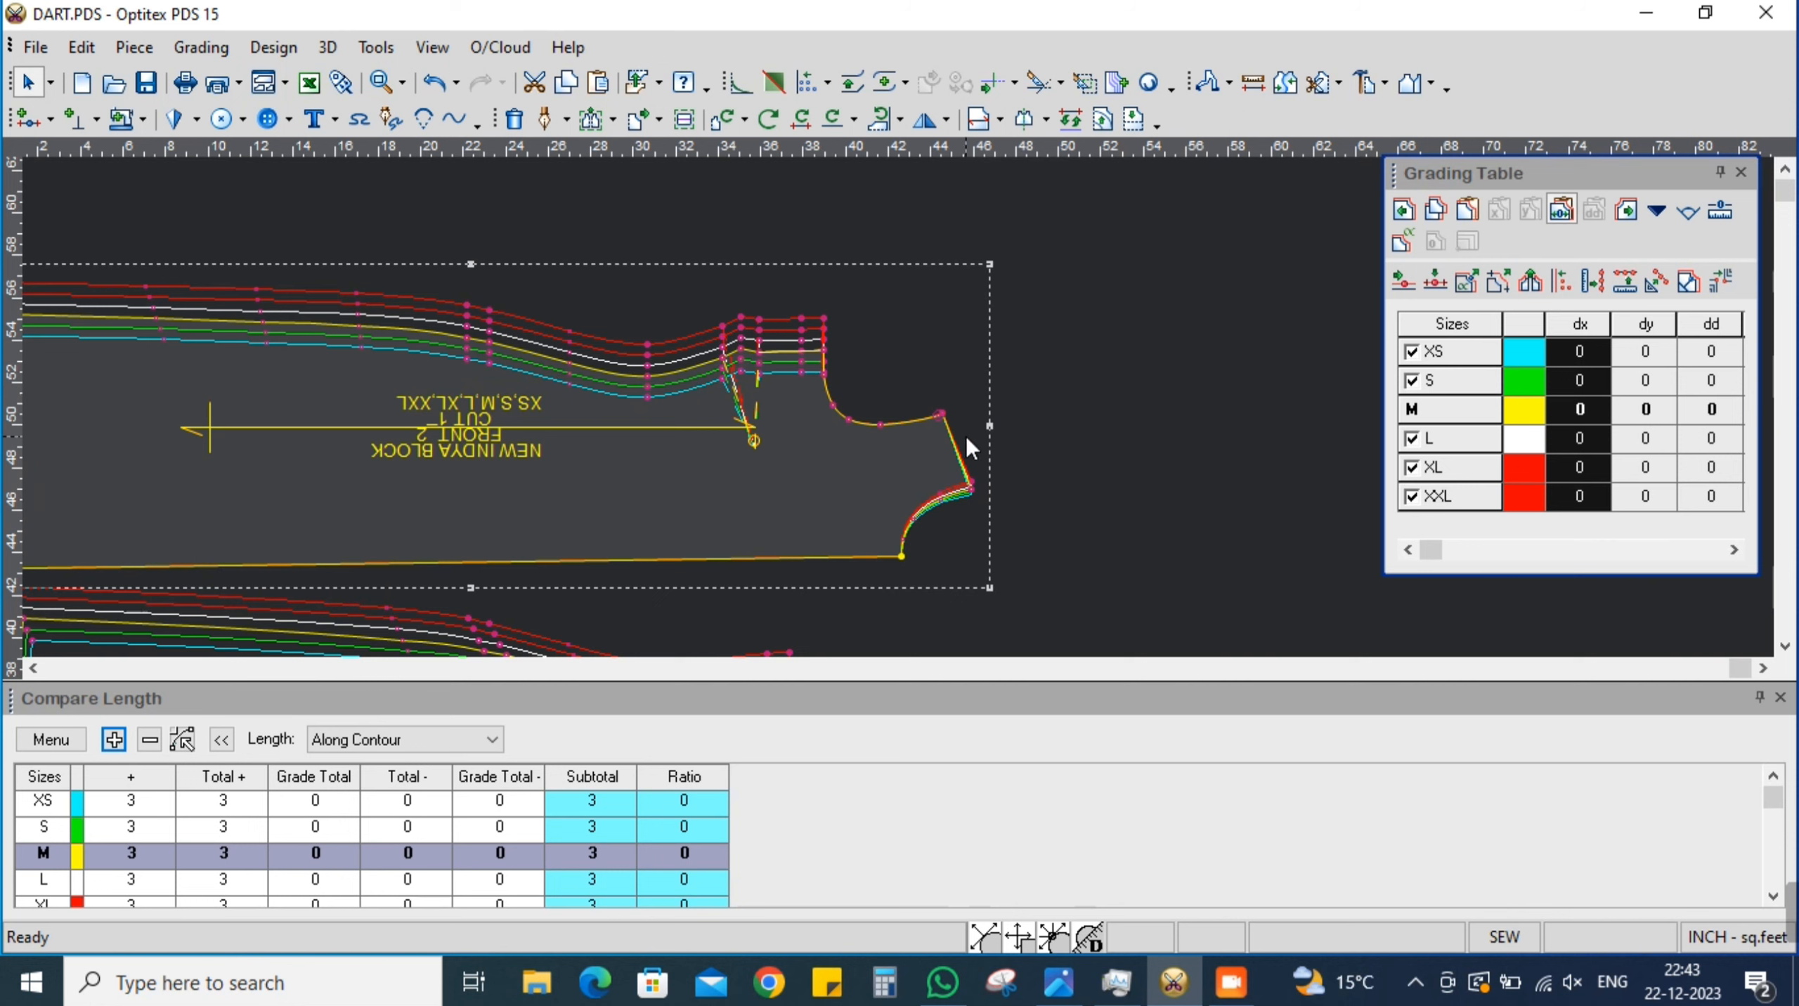
{"action": "left_click", "coordinate": [1467, 212]}
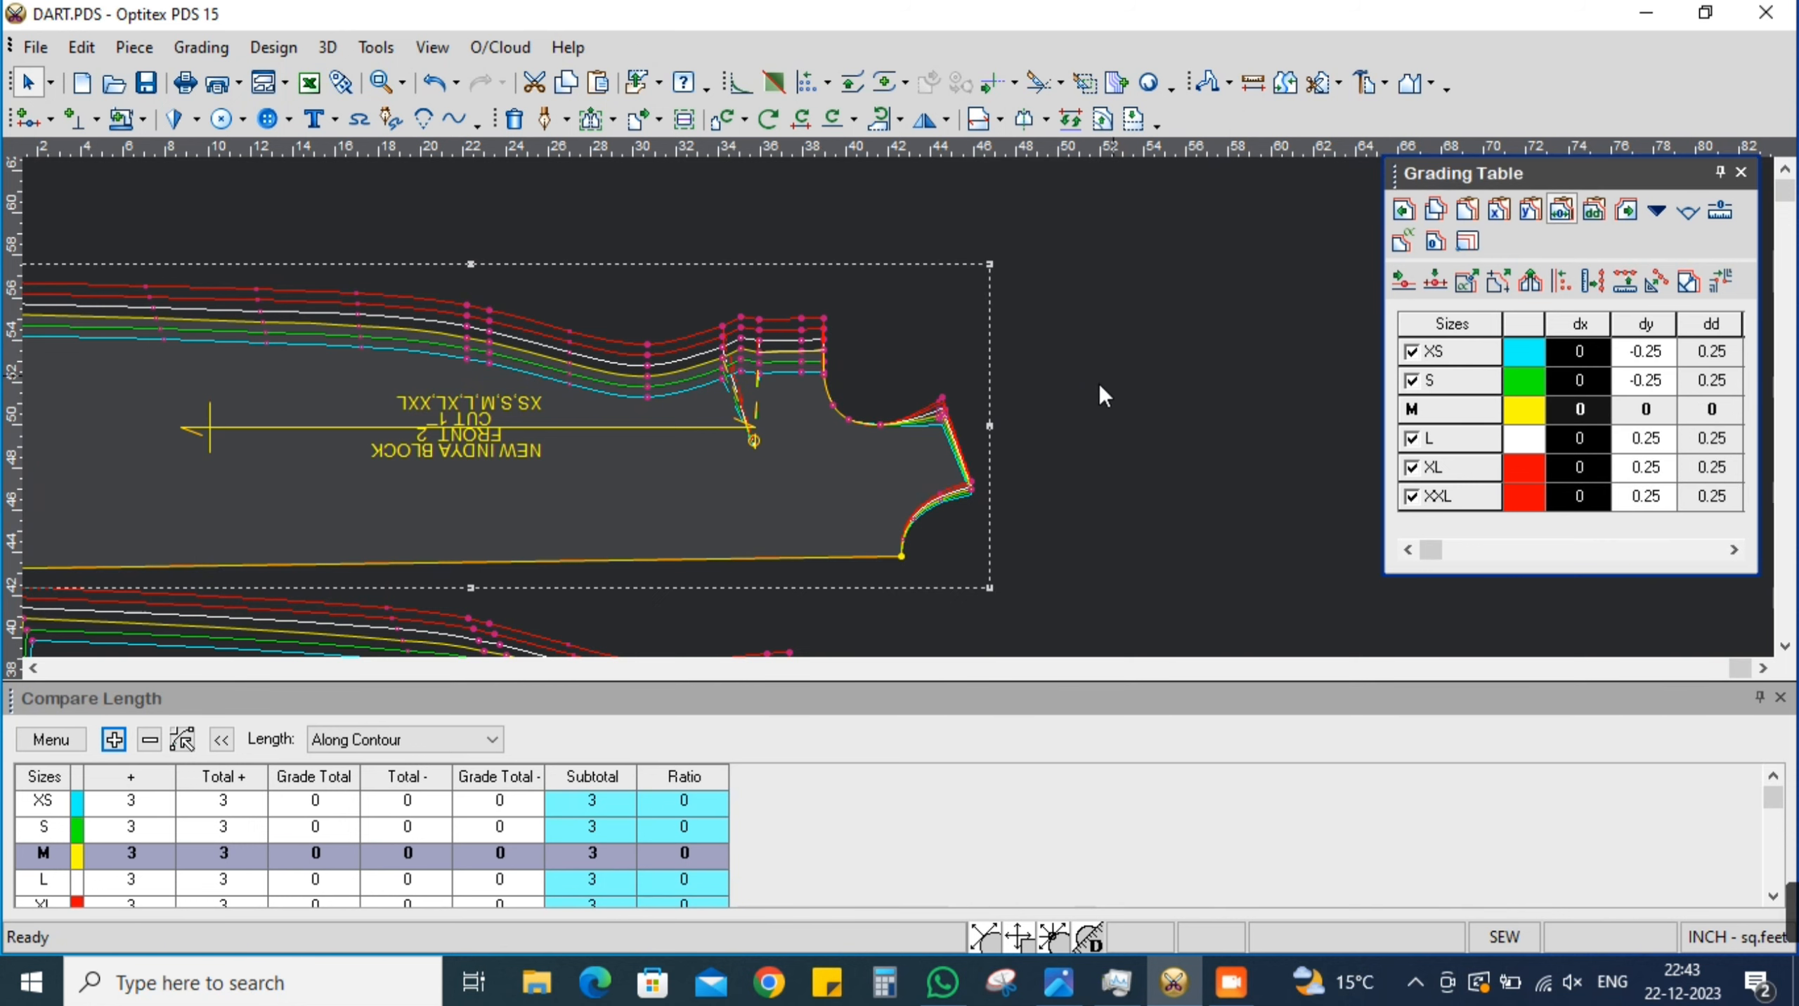
Copy the back piece's armhole grading and apply its dy to the front armhole curve point nearest the shoulder tip
{"action": "left_click", "coordinate": [922, 456]}
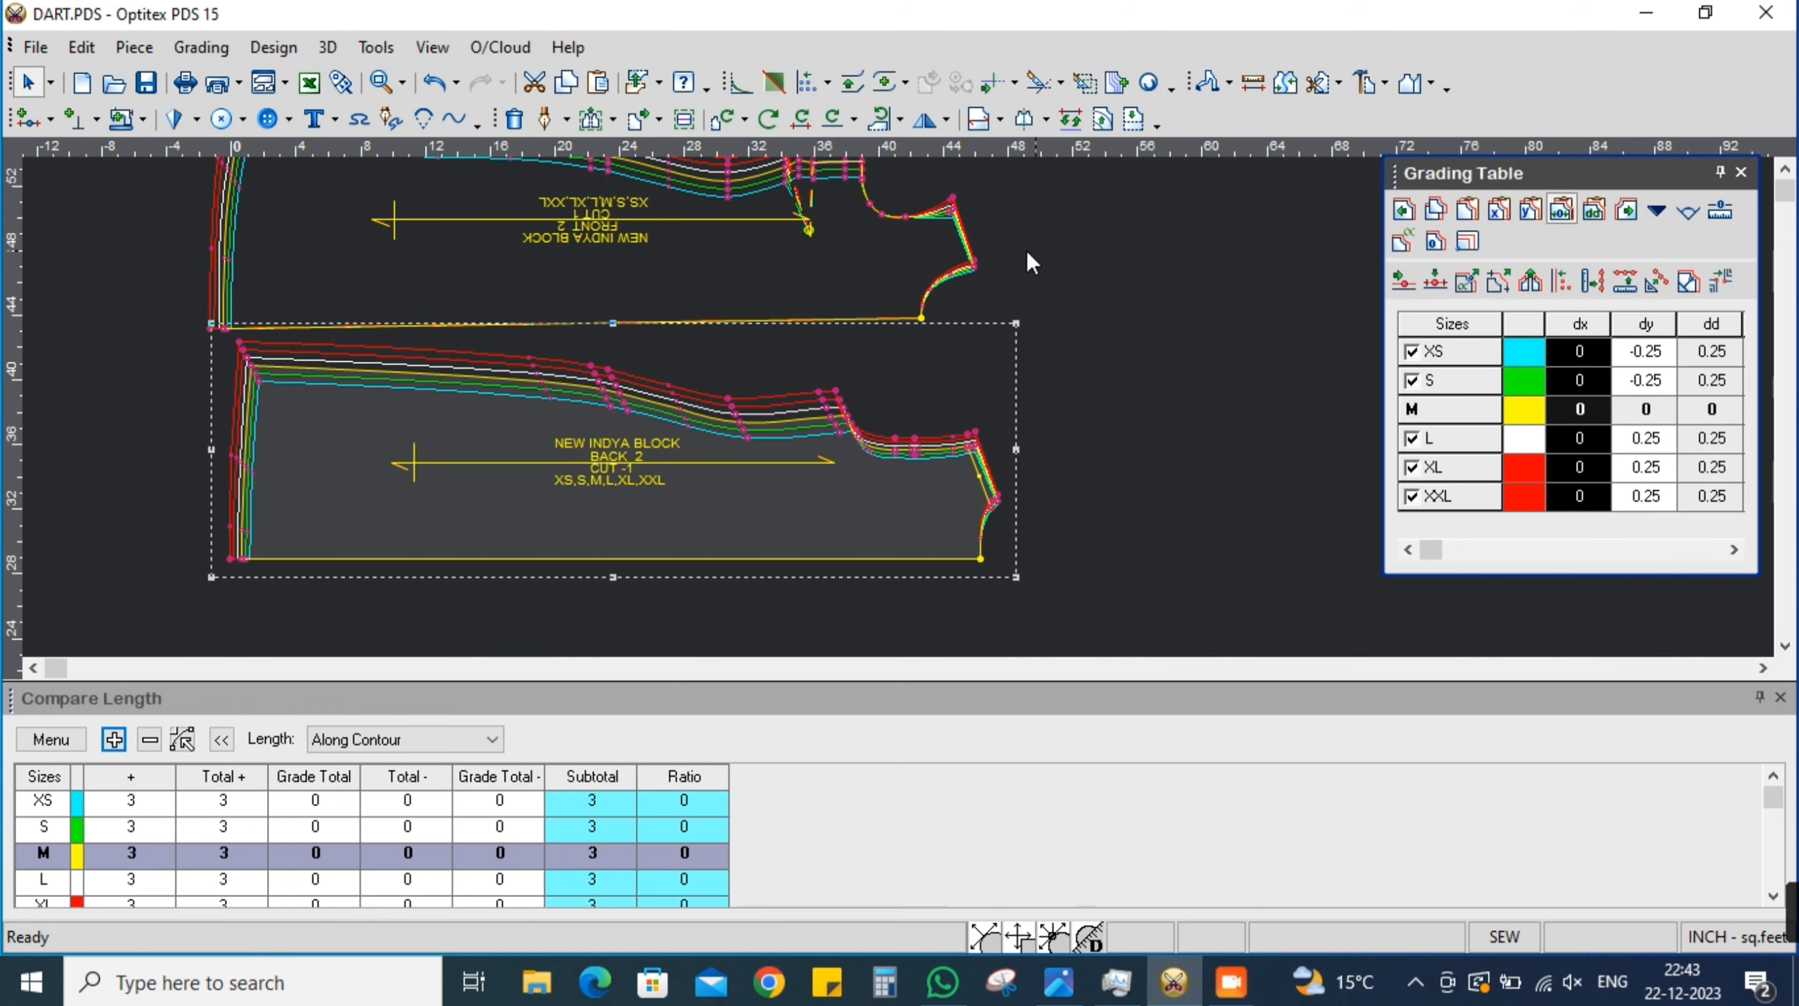
{"action": "scroll", "coordinate": [894, 408], "scroll_direction": "up", "scroll_amount": 2}
{"action": "scroll", "coordinate": [894, 409], "scroll_direction": "up", "scroll_amount": 1}
{"action": "left_click", "coordinate": [791, 321]}
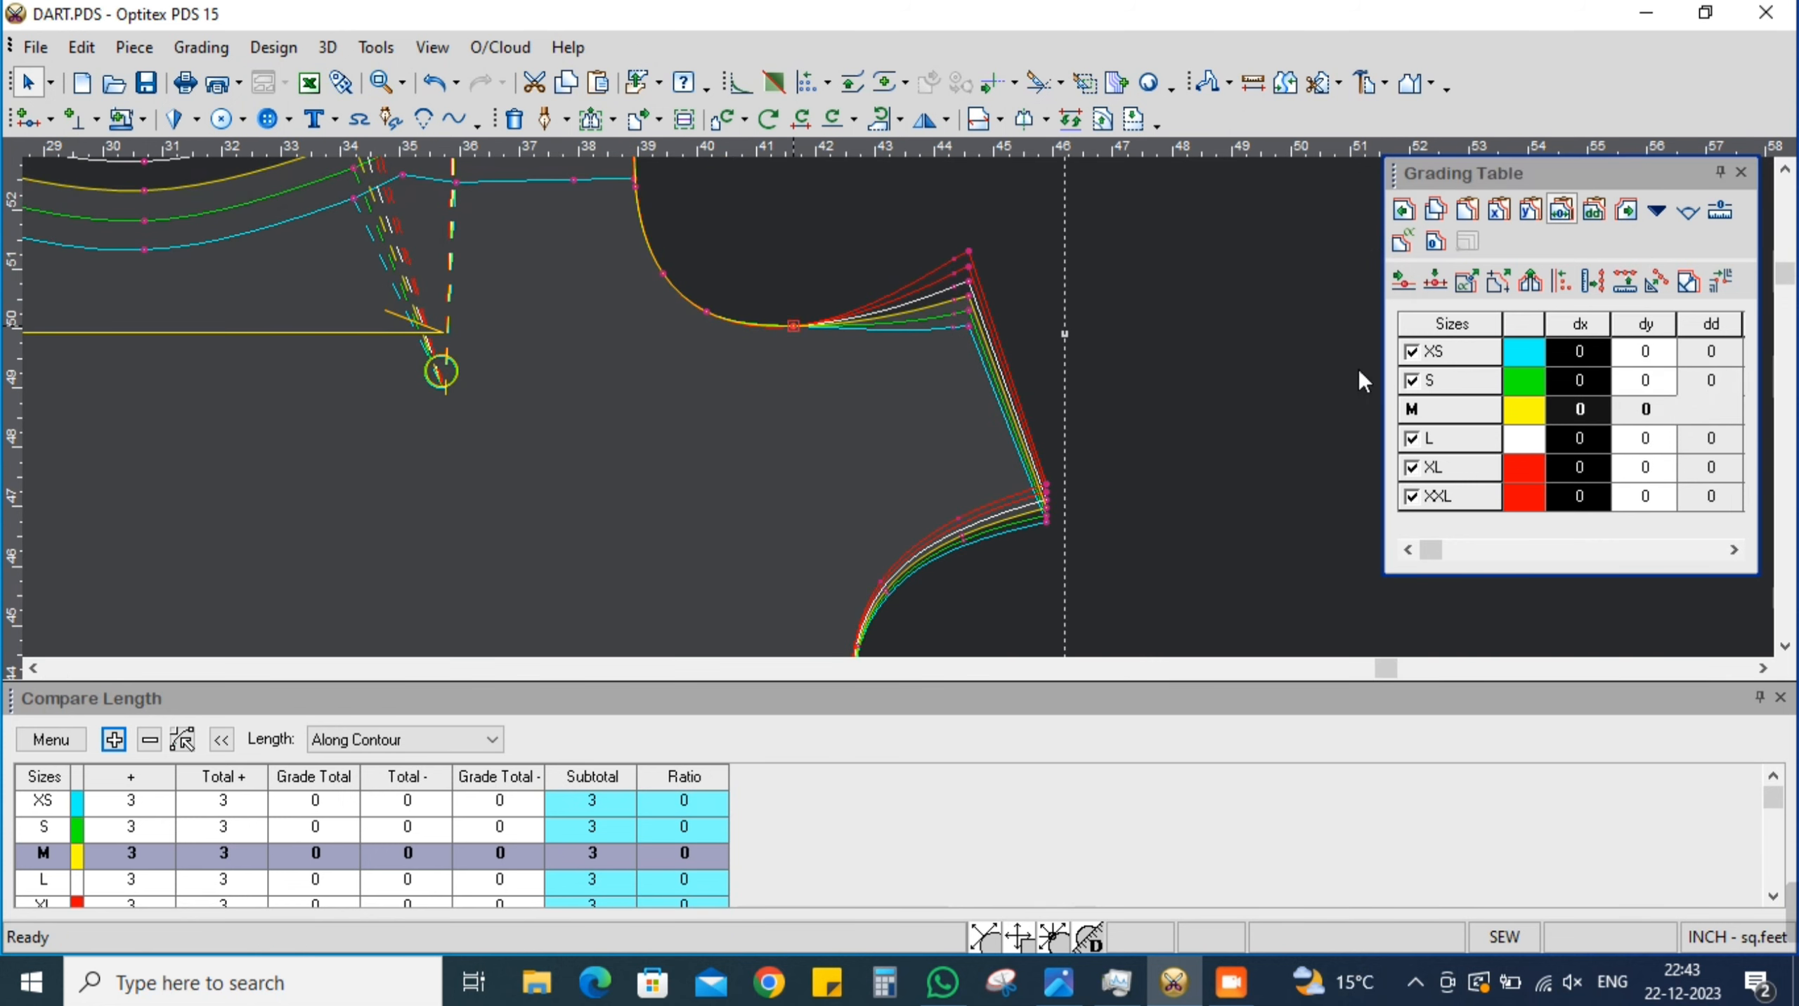
{"action": "left_click", "coordinate": [1550, 221]}
{"action": "scroll", "coordinate": [894, 406], "scroll_direction": "down", "scroll_amount": 1}
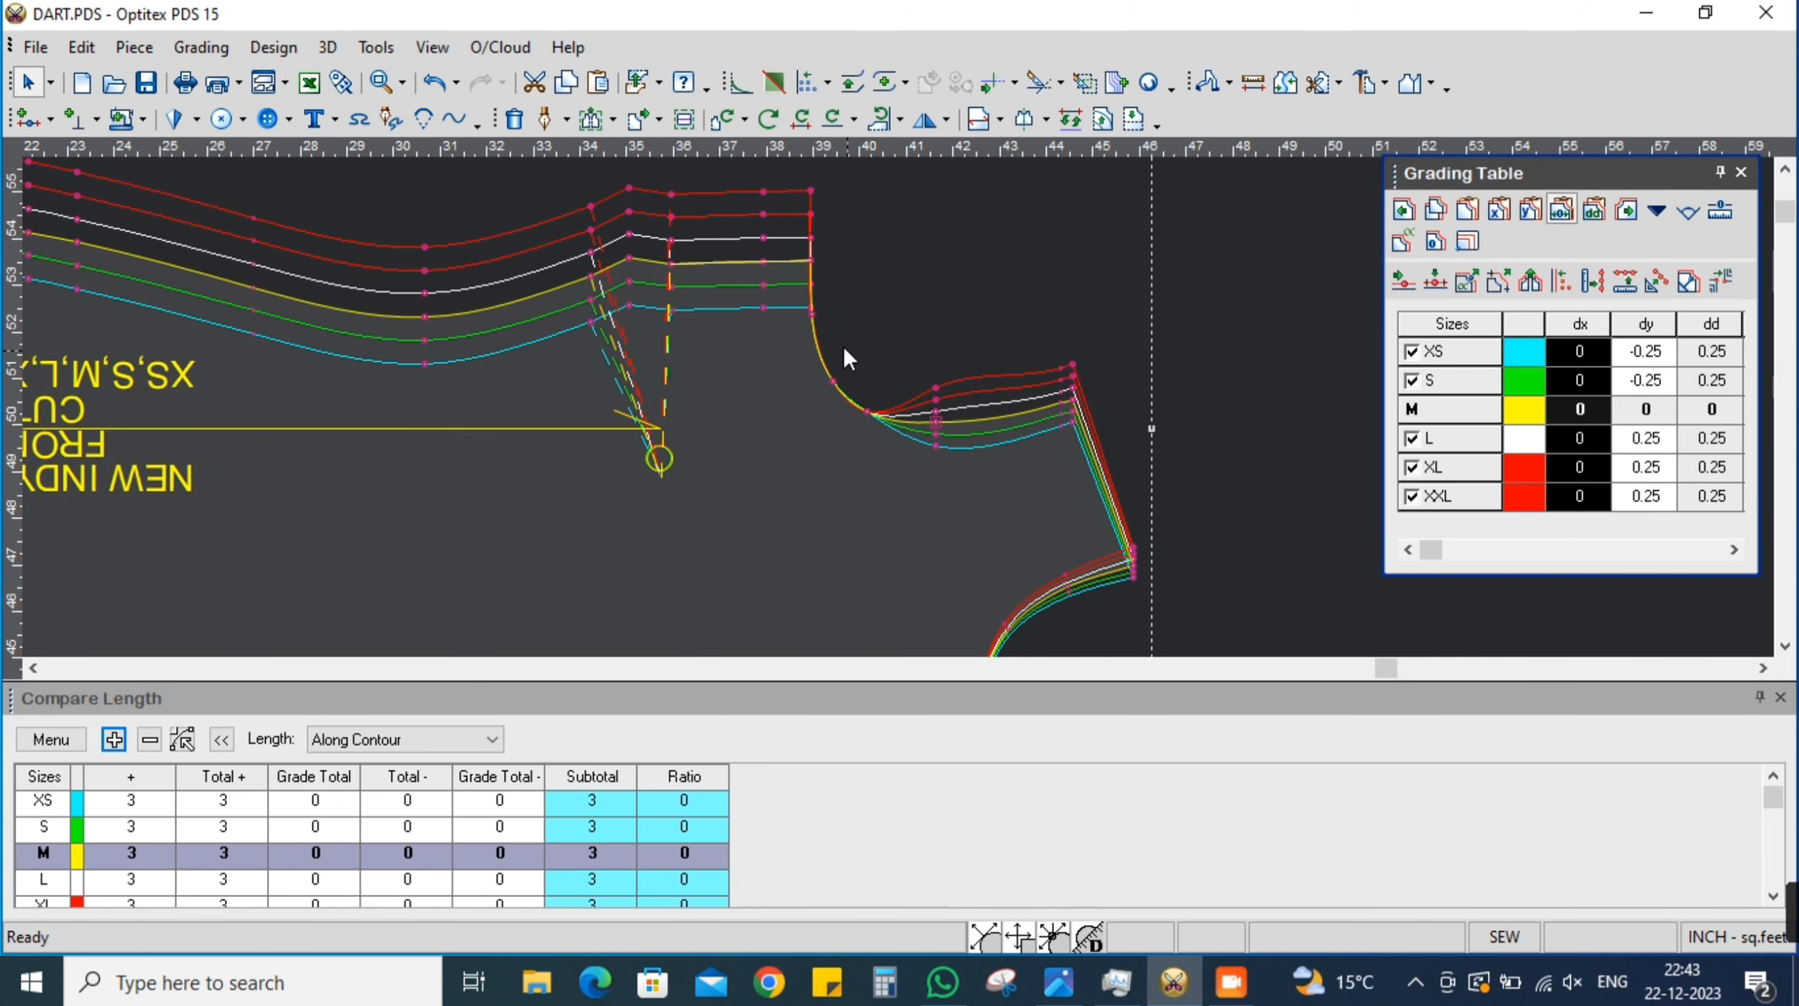
Turn off grading for the three curve points along the front piece's lower armhole, from the armhole base upward
{"action": "left_click_drag", "start_coordinate": [813, 313], "coordinate": [868, 414]}
{"action": "key", "text": "Return"}
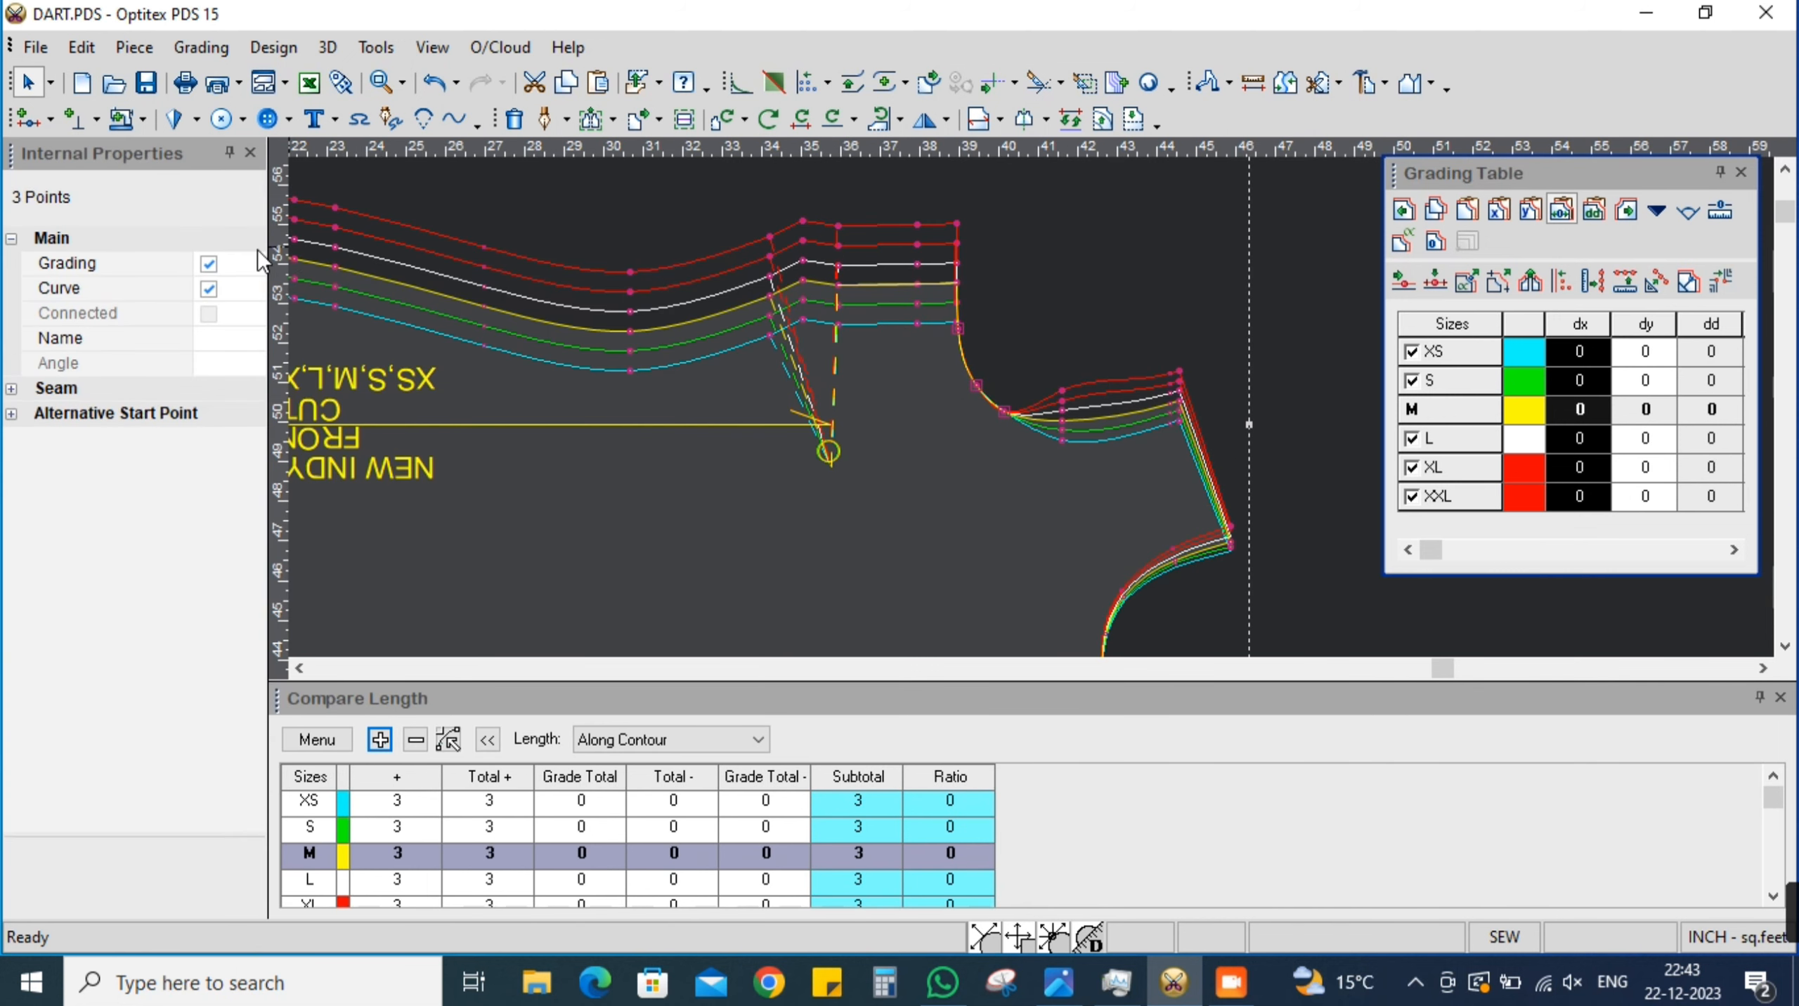
{"action": "left_click", "coordinate": [209, 265]}
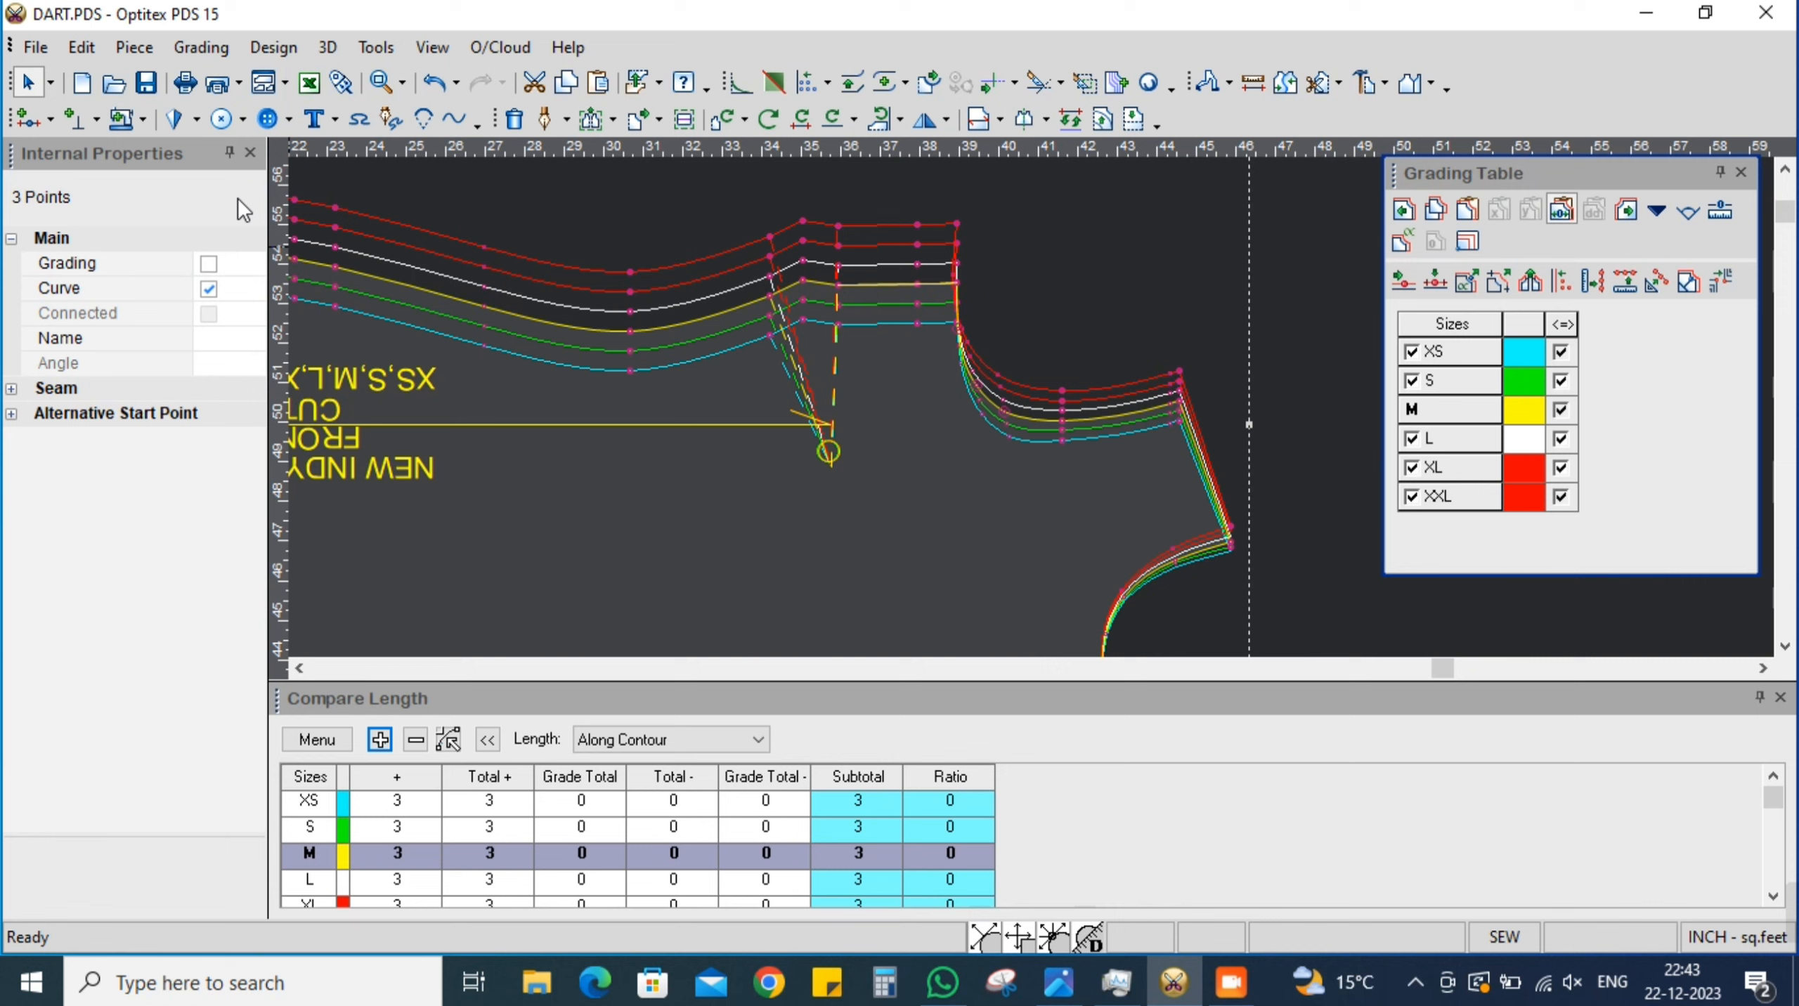
{"action": "left_click", "coordinate": [251, 154]}
Check the size chart's dart rows and select the front side seam points from the lower dart leg to the armhole base
{"action": "middle_click_drag", "start_coordinate": [579, 363], "coordinate": [900, 431]}
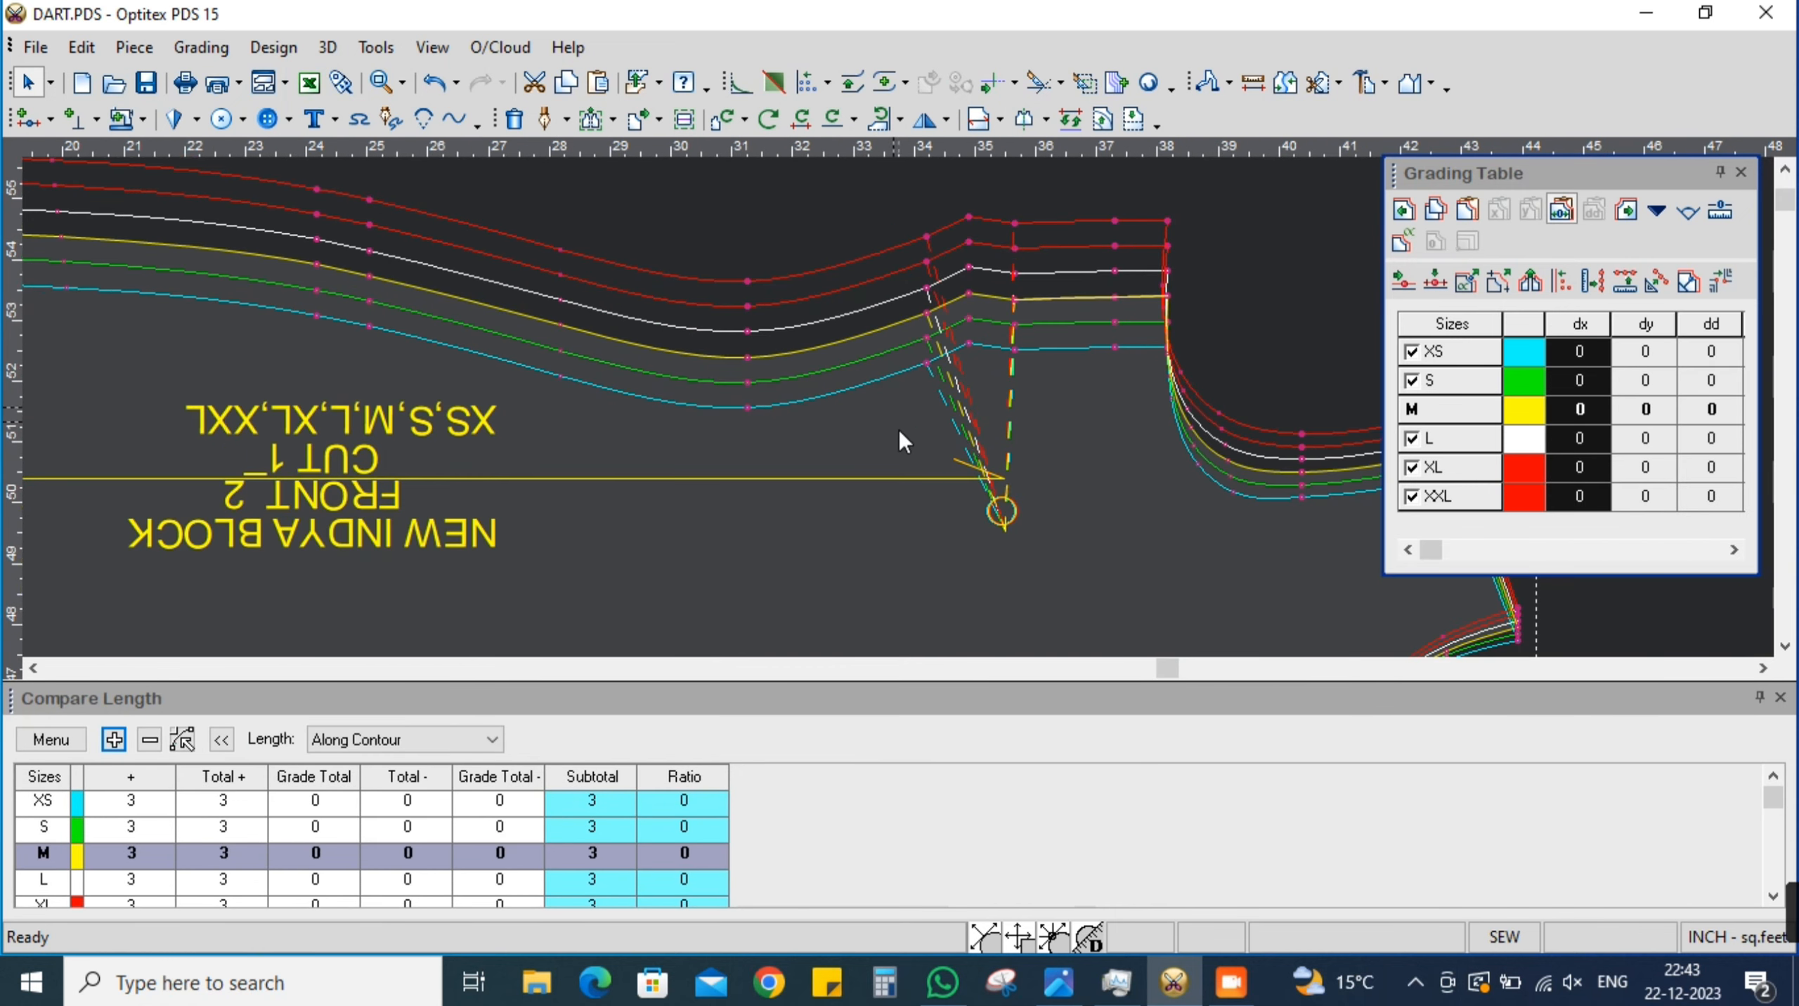
{"action": "left_click", "coordinate": [930, 360]}
{"action": "left_click", "coordinate": [1014, 300], "text": "shift"}
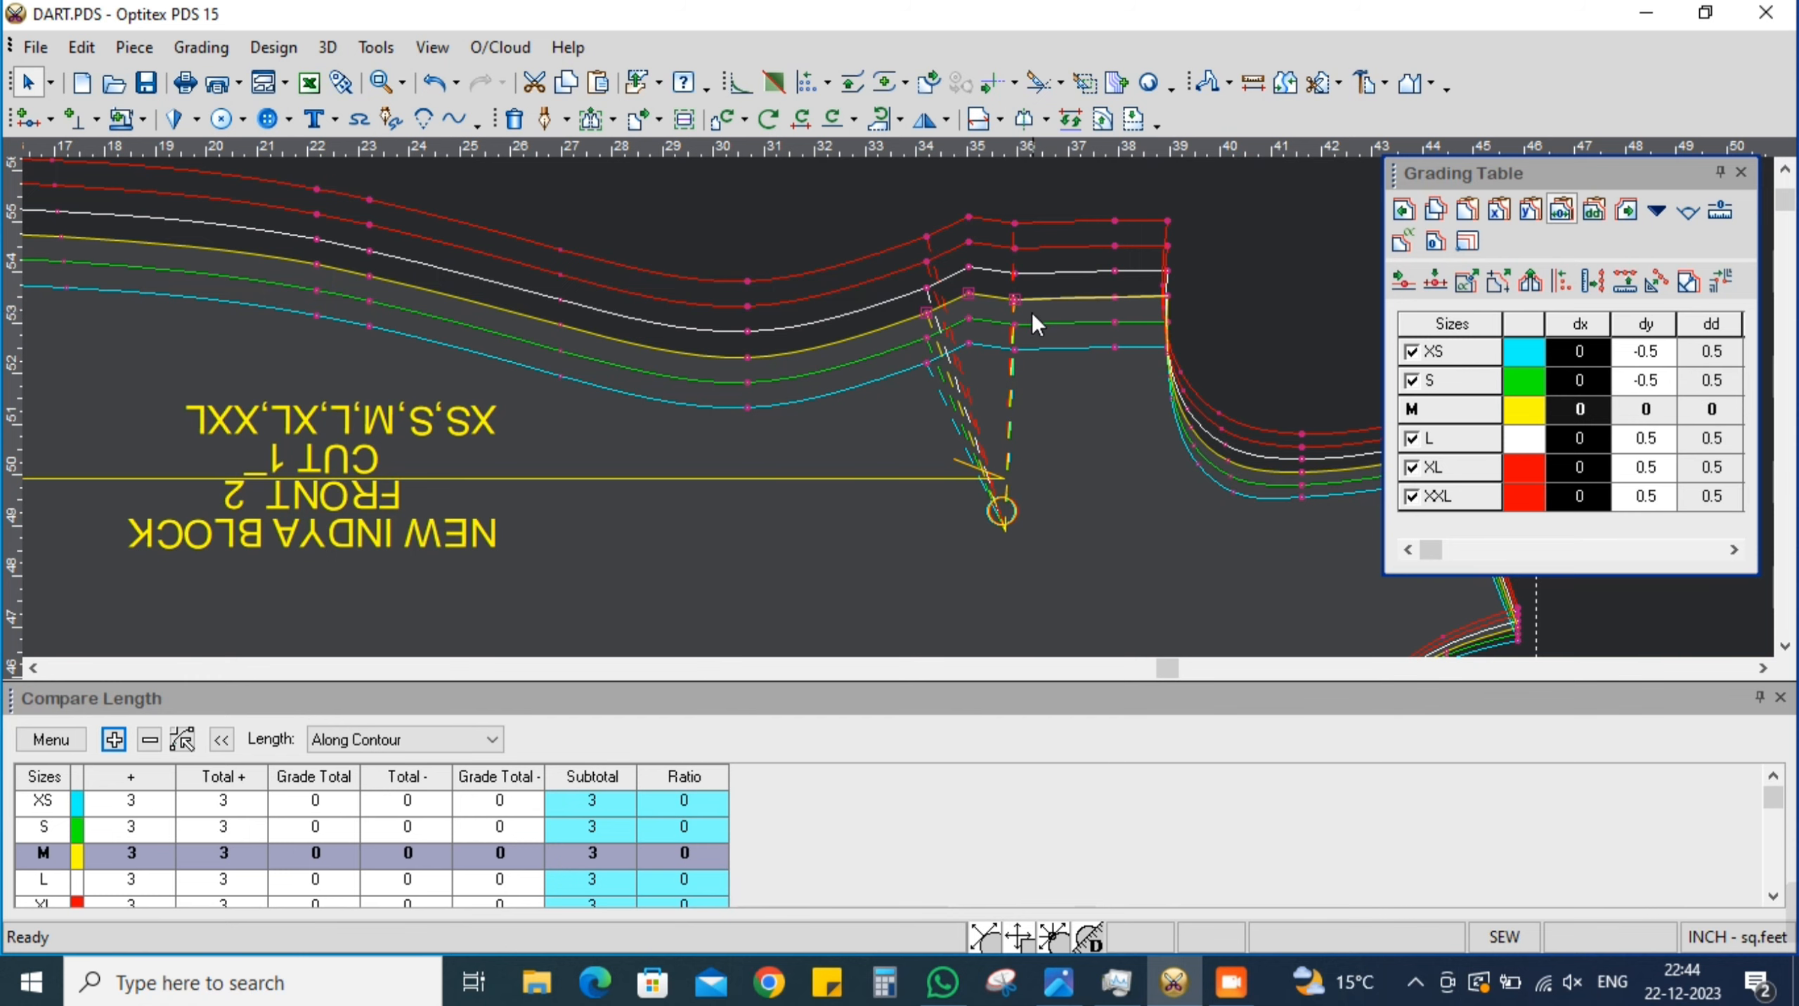
{"action": "key", "text": "alt+Tab"}
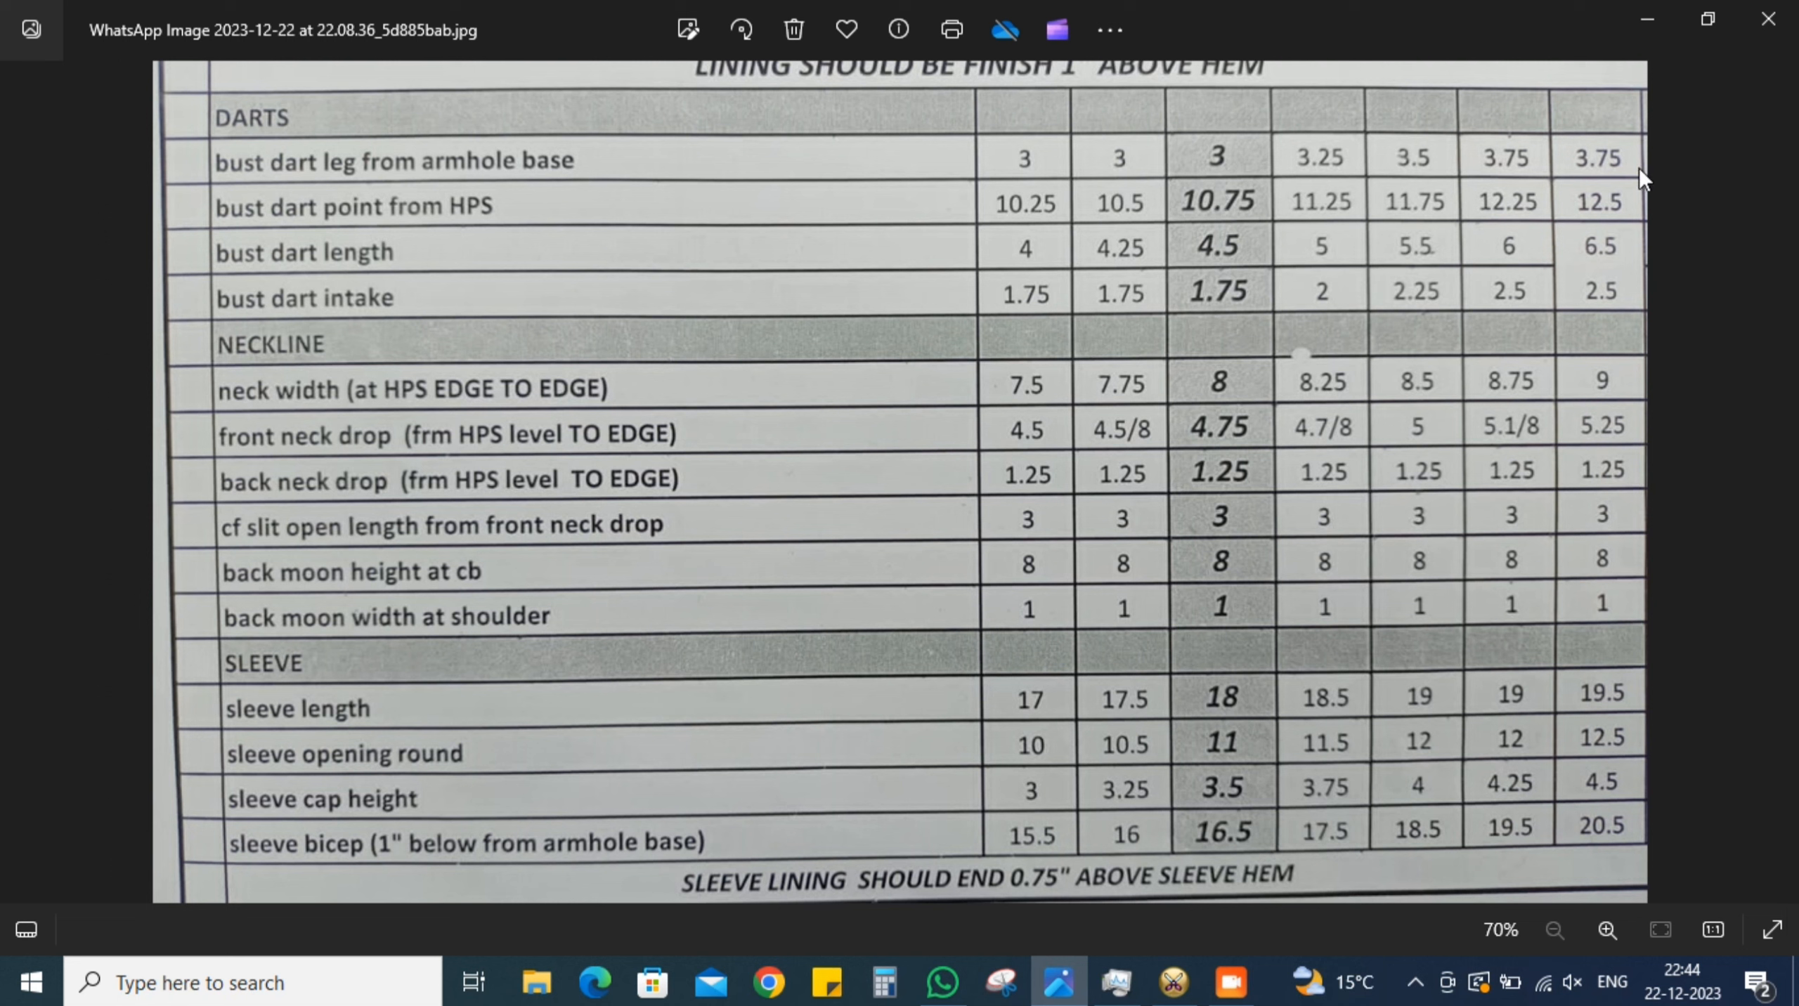
{"action": "key", "text": "alt+Tab"}
{"action": "scroll", "coordinate": [1218, 321], "scroll_direction": "down", "scroll_amount": 2}
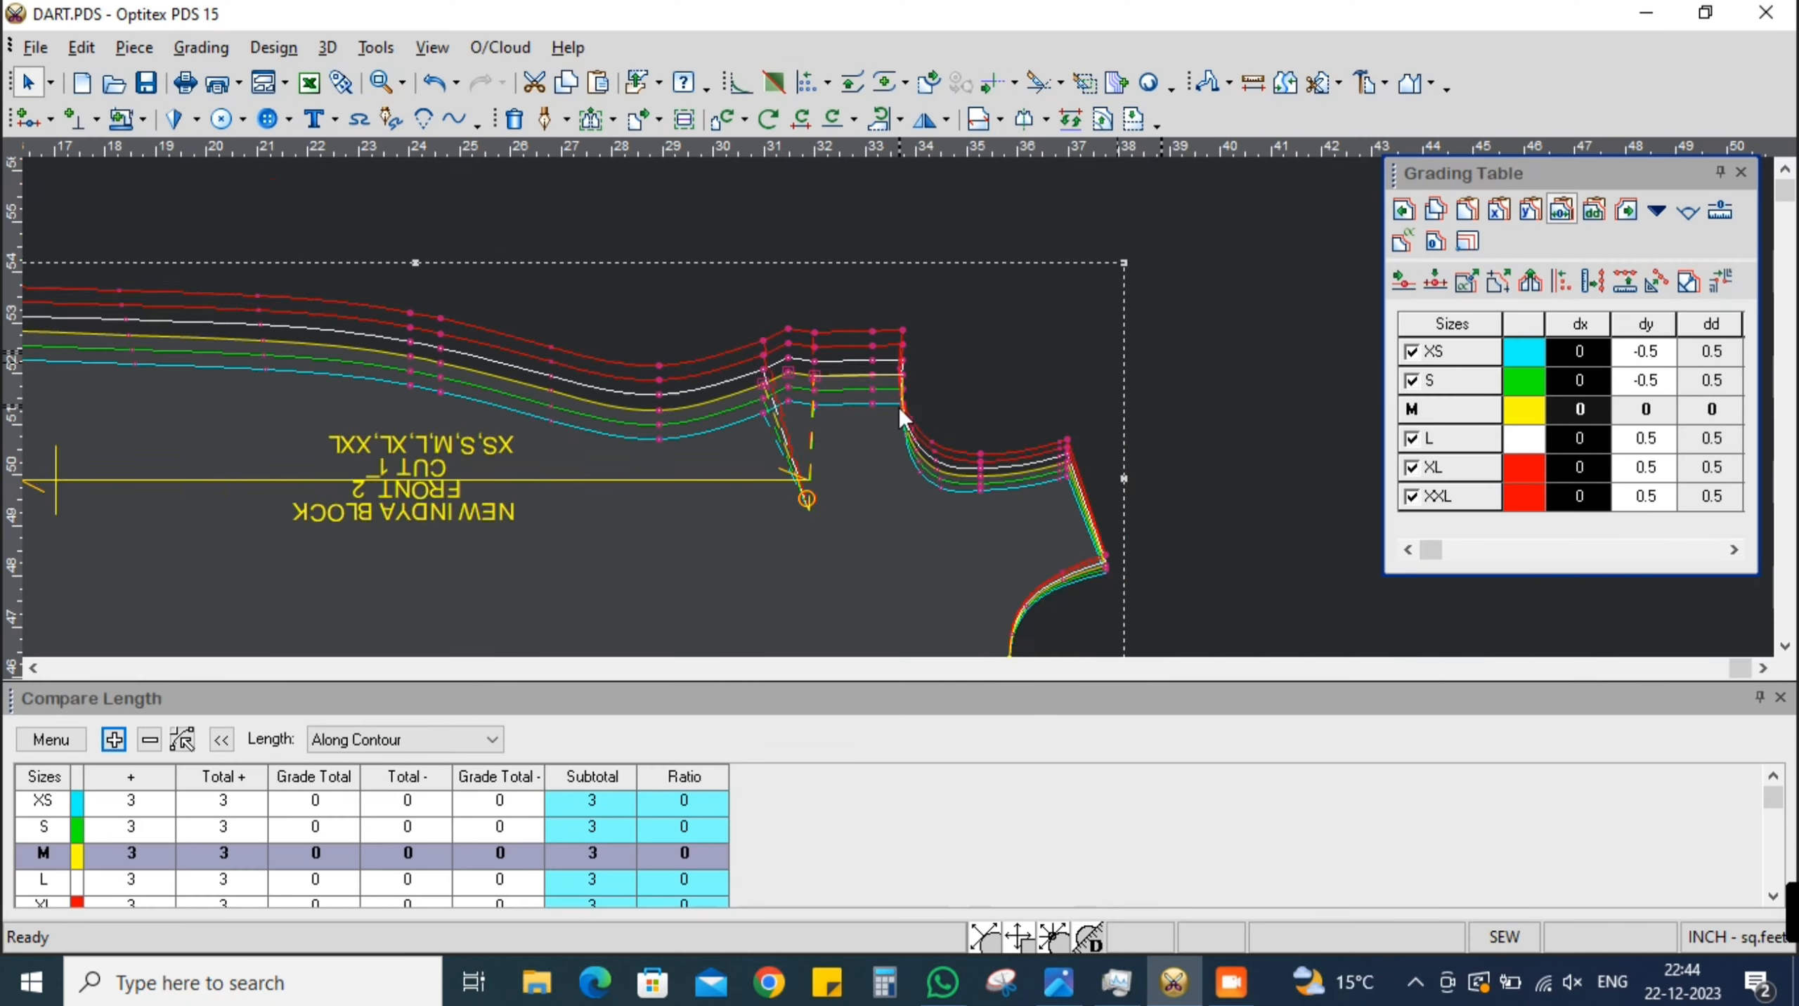
{"action": "scroll", "coordinate": [900, 409], "scroll_direction": "up", "scroll_amount": 2}
{"action": "left_click_drag", "start_coordinate": [700, 361], "coordinate": [922, 343]}
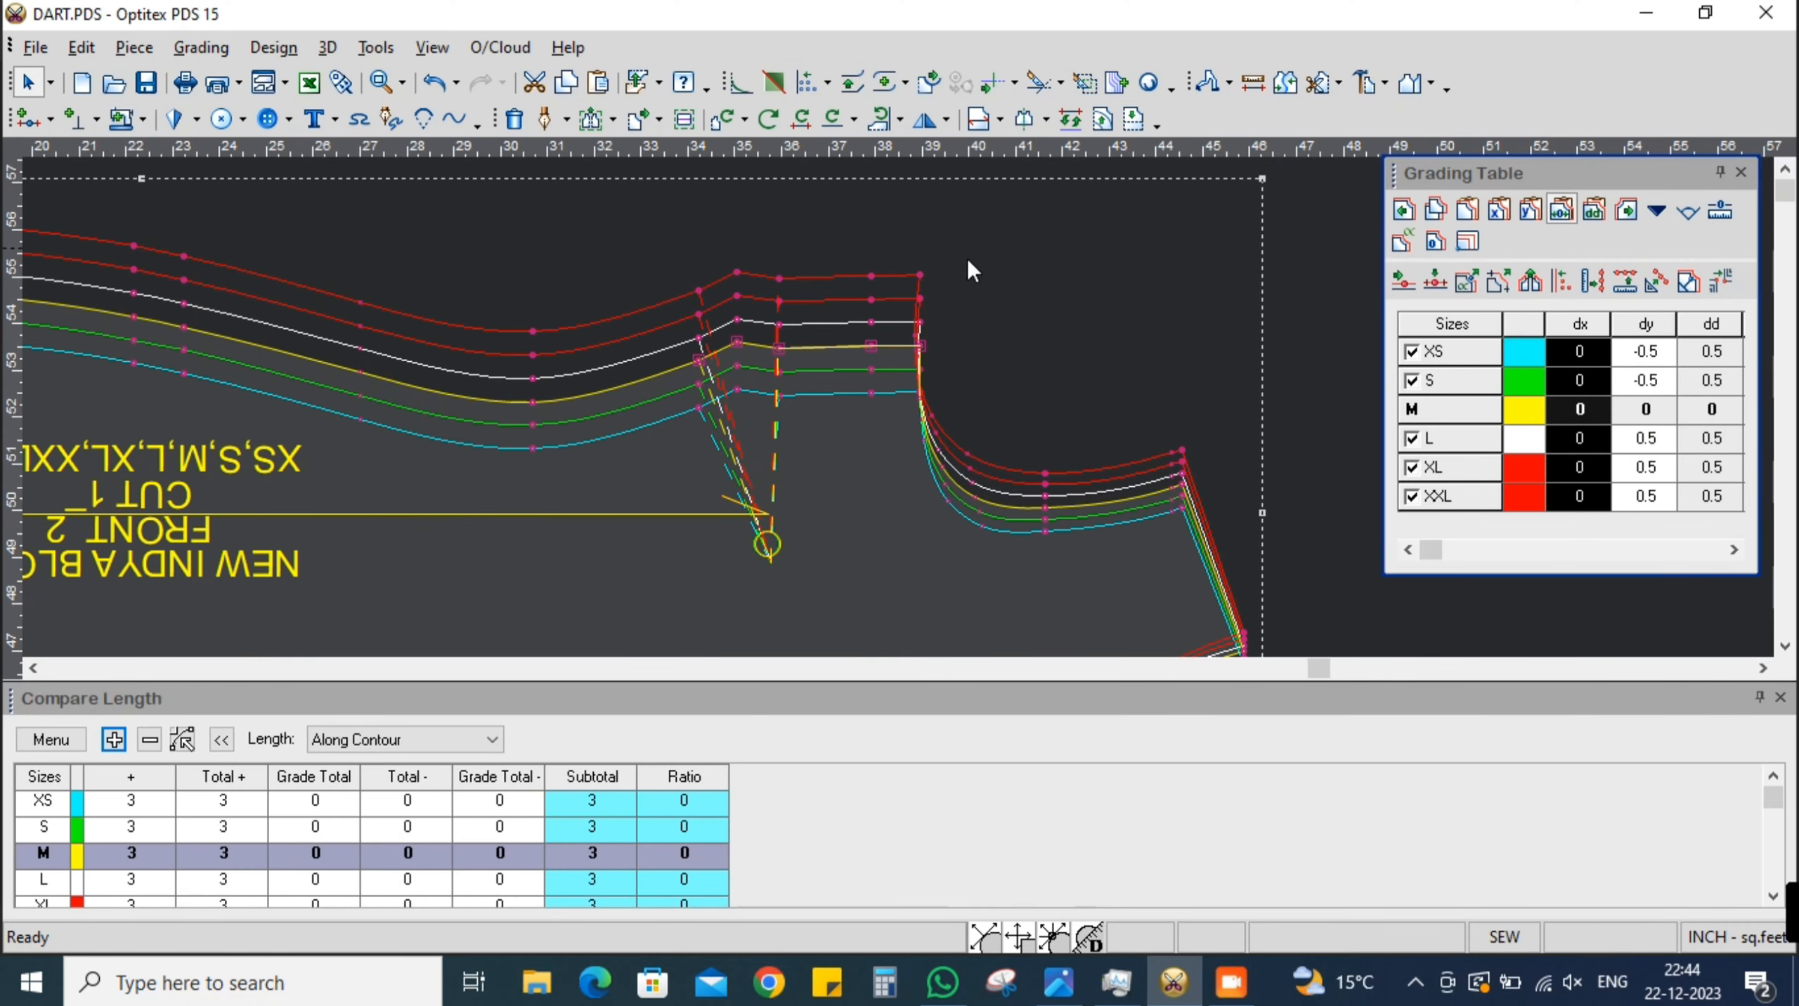
{"action": "left_click", "coordinate": [1657, 210]}
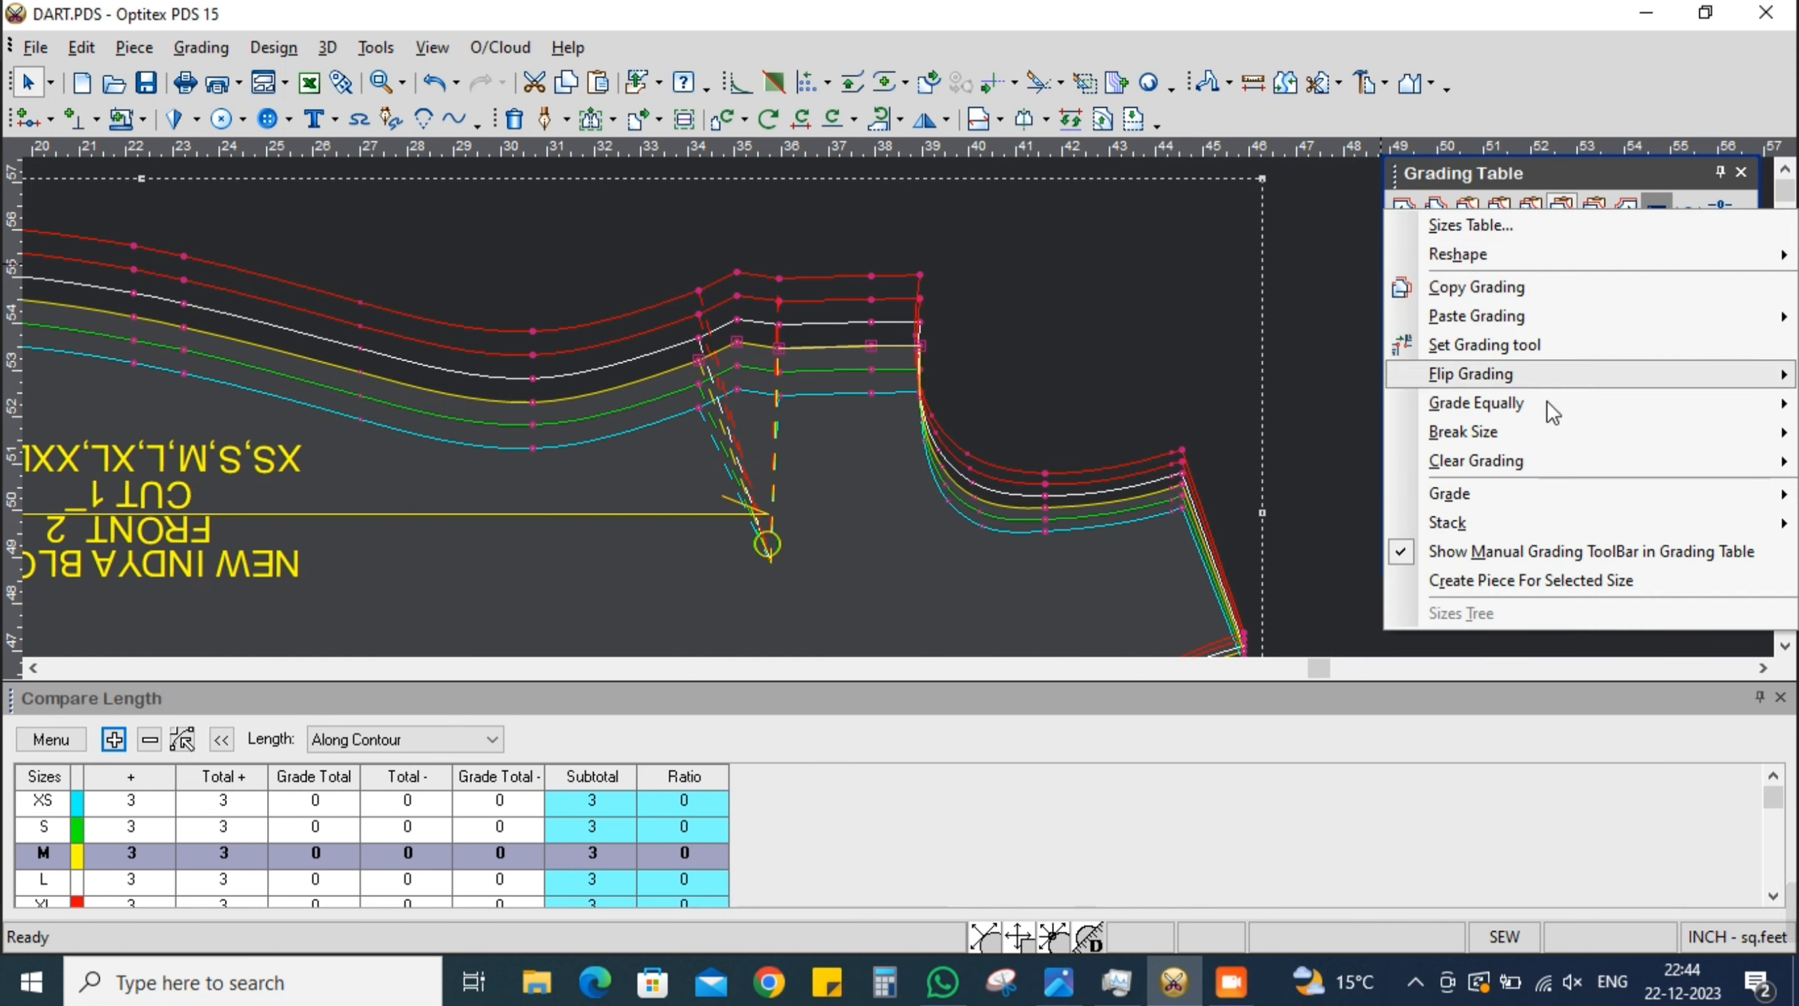
{"action": "mouse_move", "coordinate": [1520, 458]}
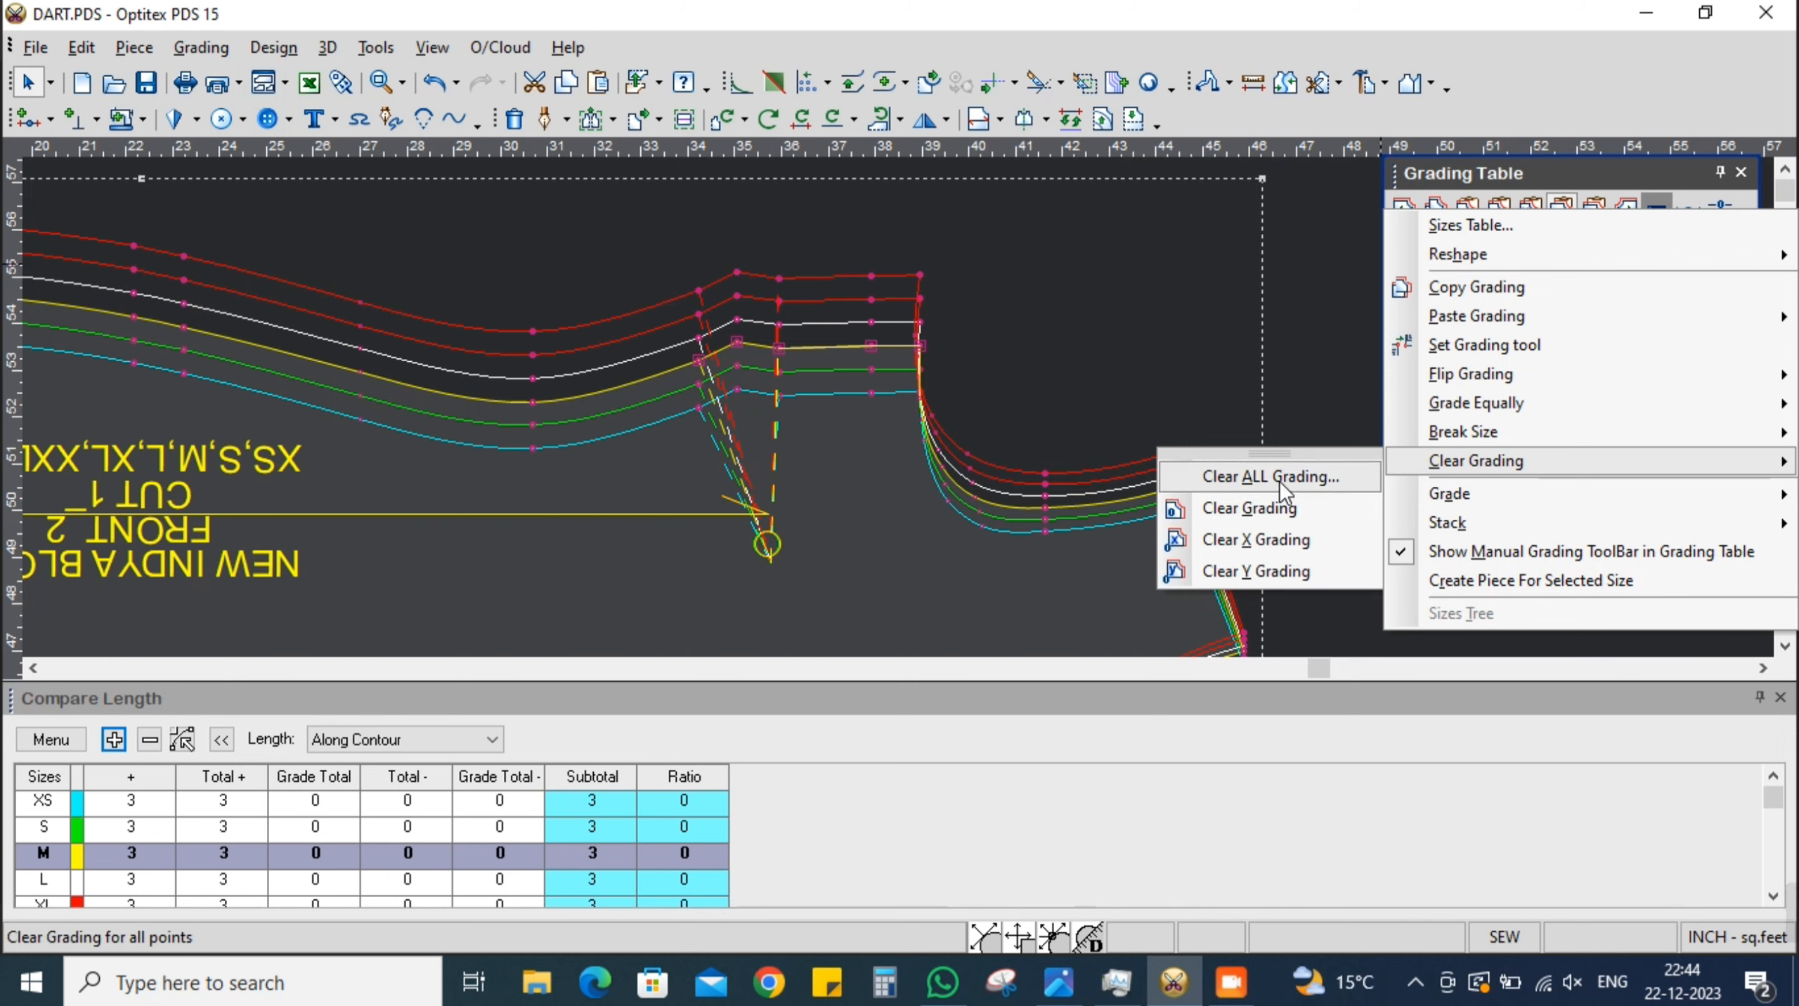
{"action": "left_click", "coordinate": [1278, 508]}
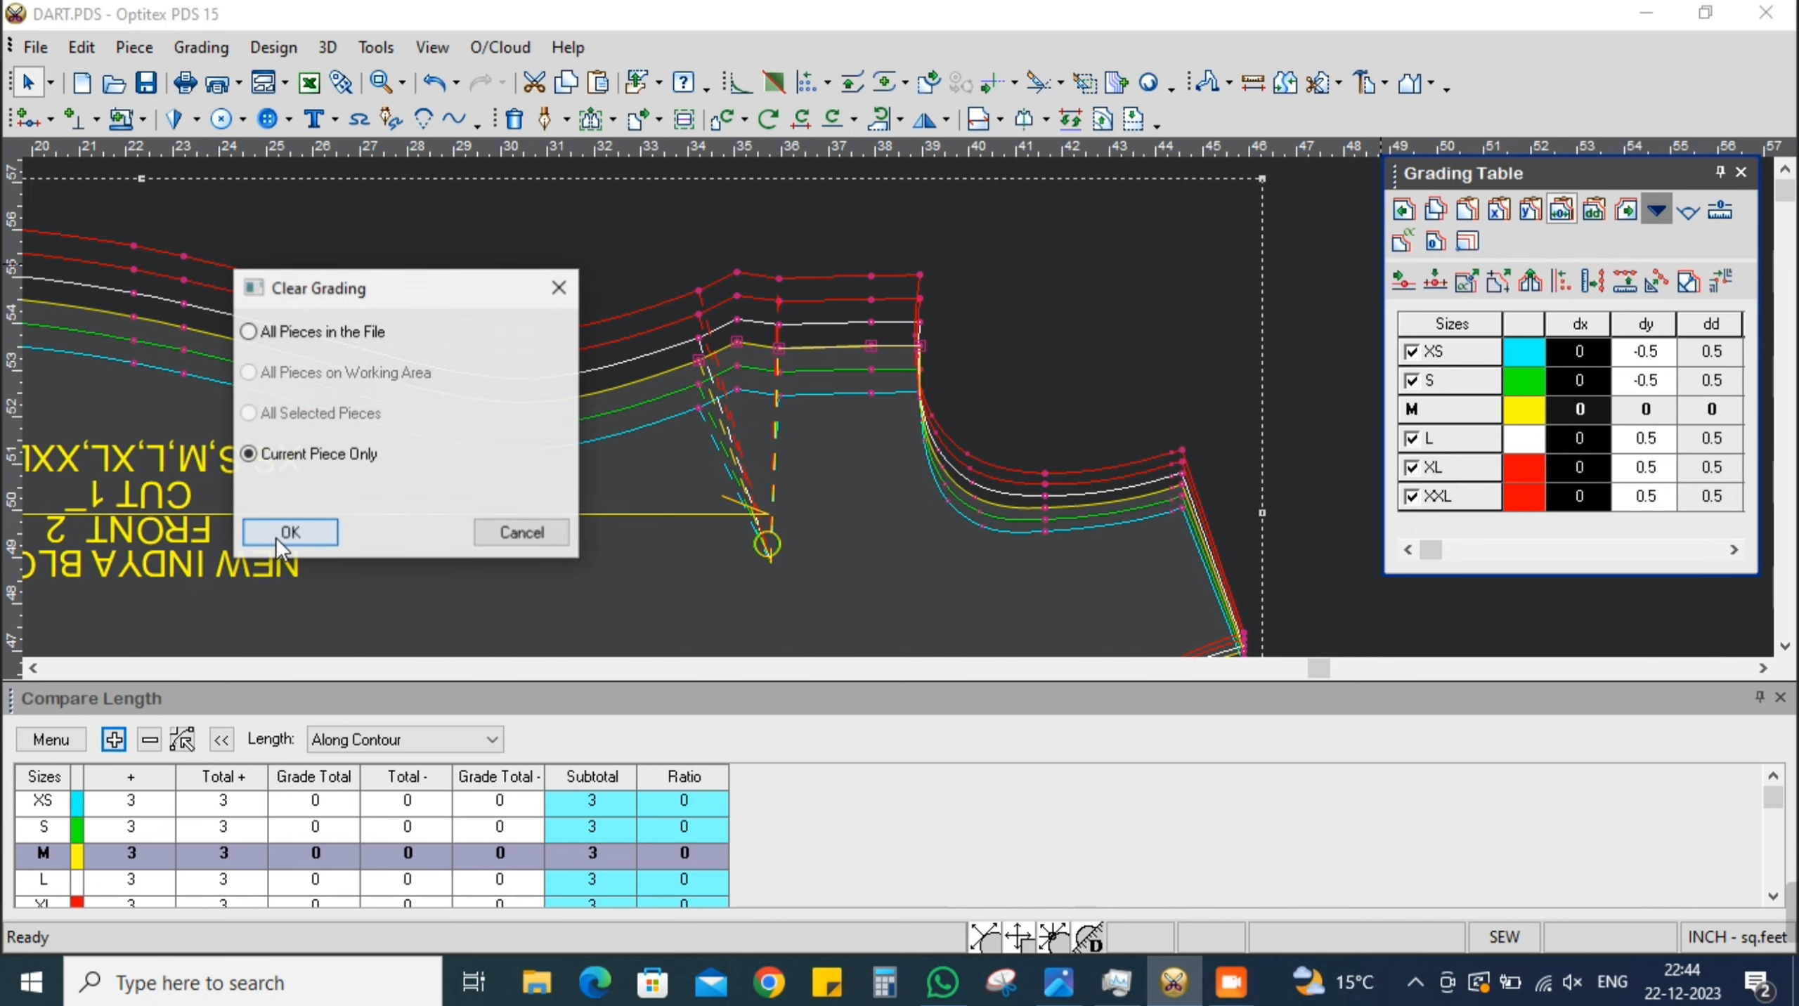
{"action": "left_click", "coordinate": [522, 533]}
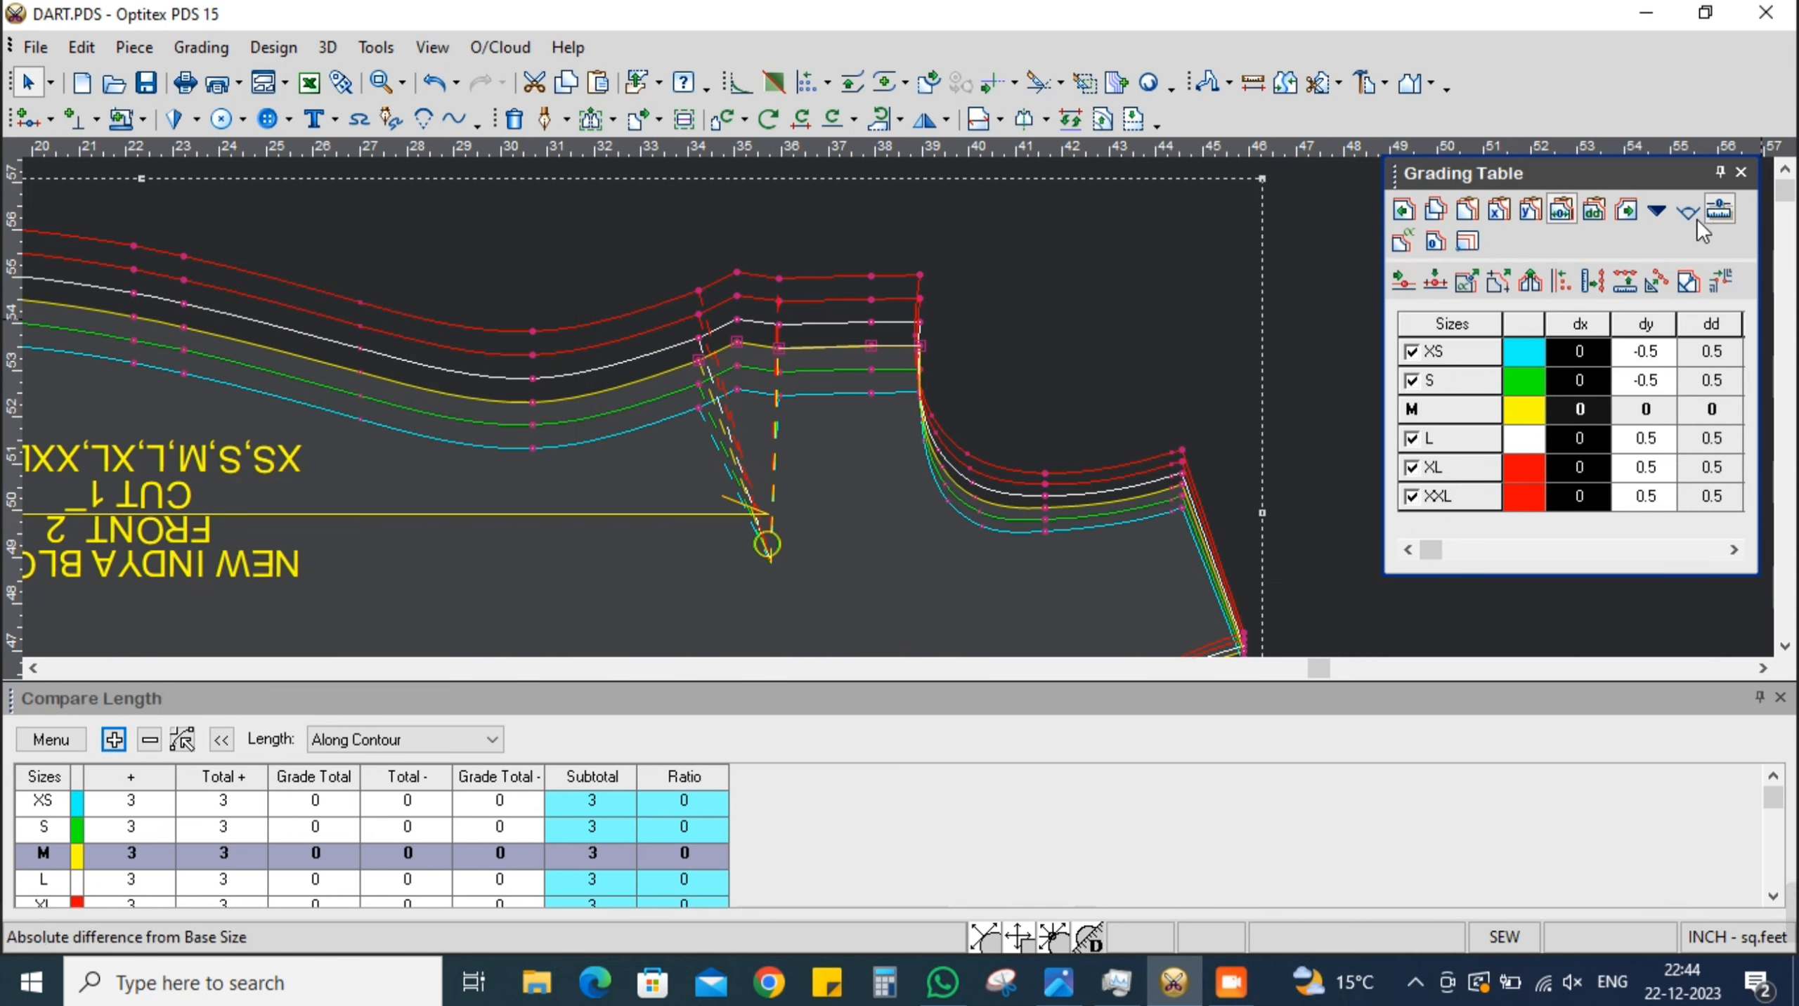
Clear the X and Y grading of the selected front points between the lower dart leg and the armhole base
{"action": "left_click", "coordinate": [1667, 218]}
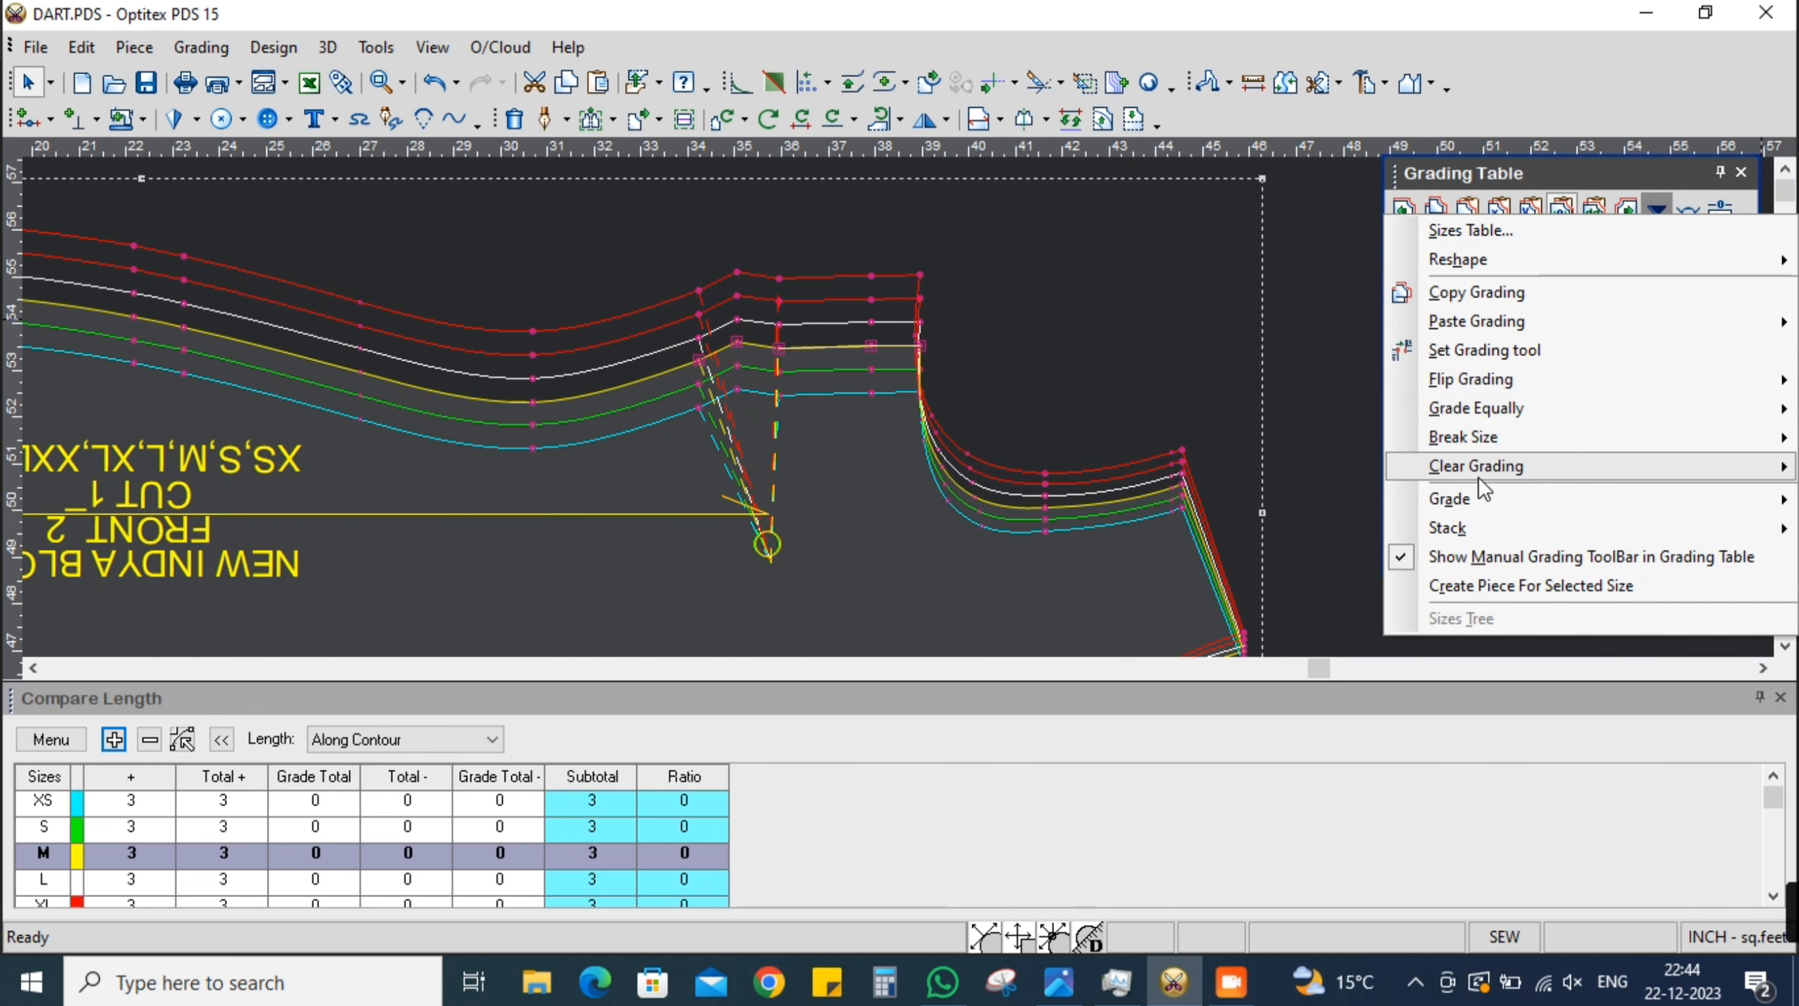
{"action": "mouse_move", "coordinate": [1478, 478]}
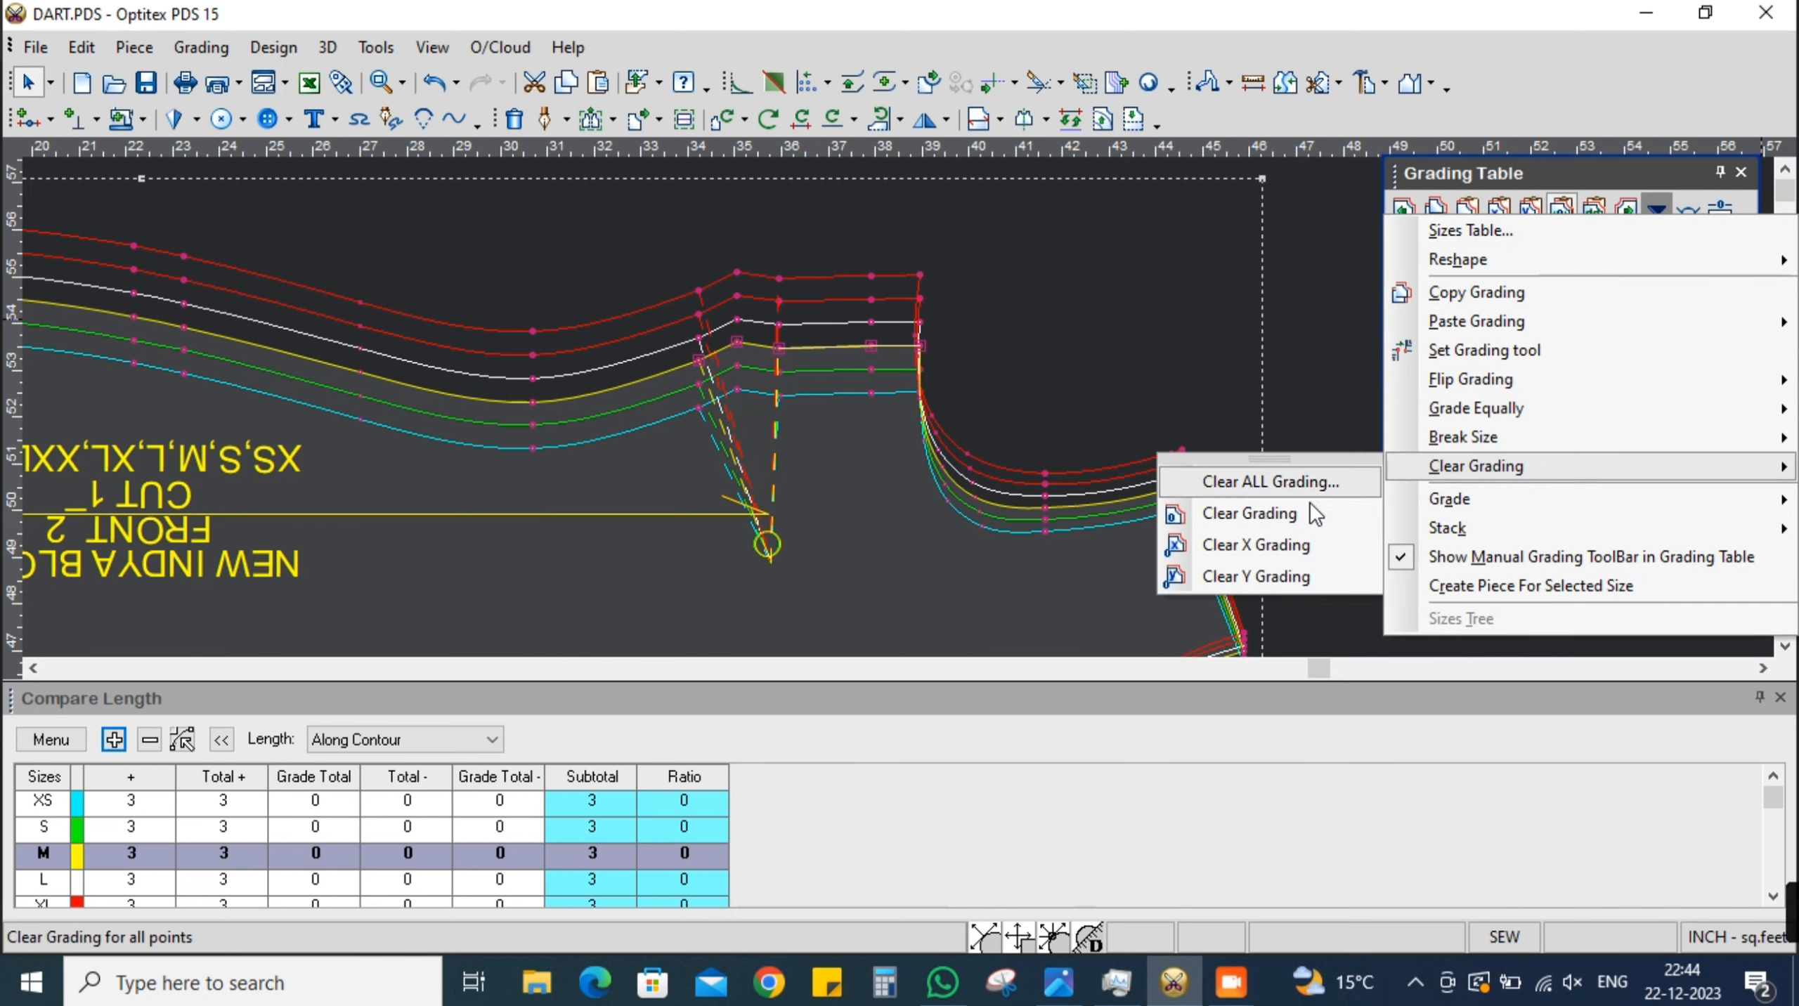
{"action": "left_click", "coordinate": [1267, 547]}
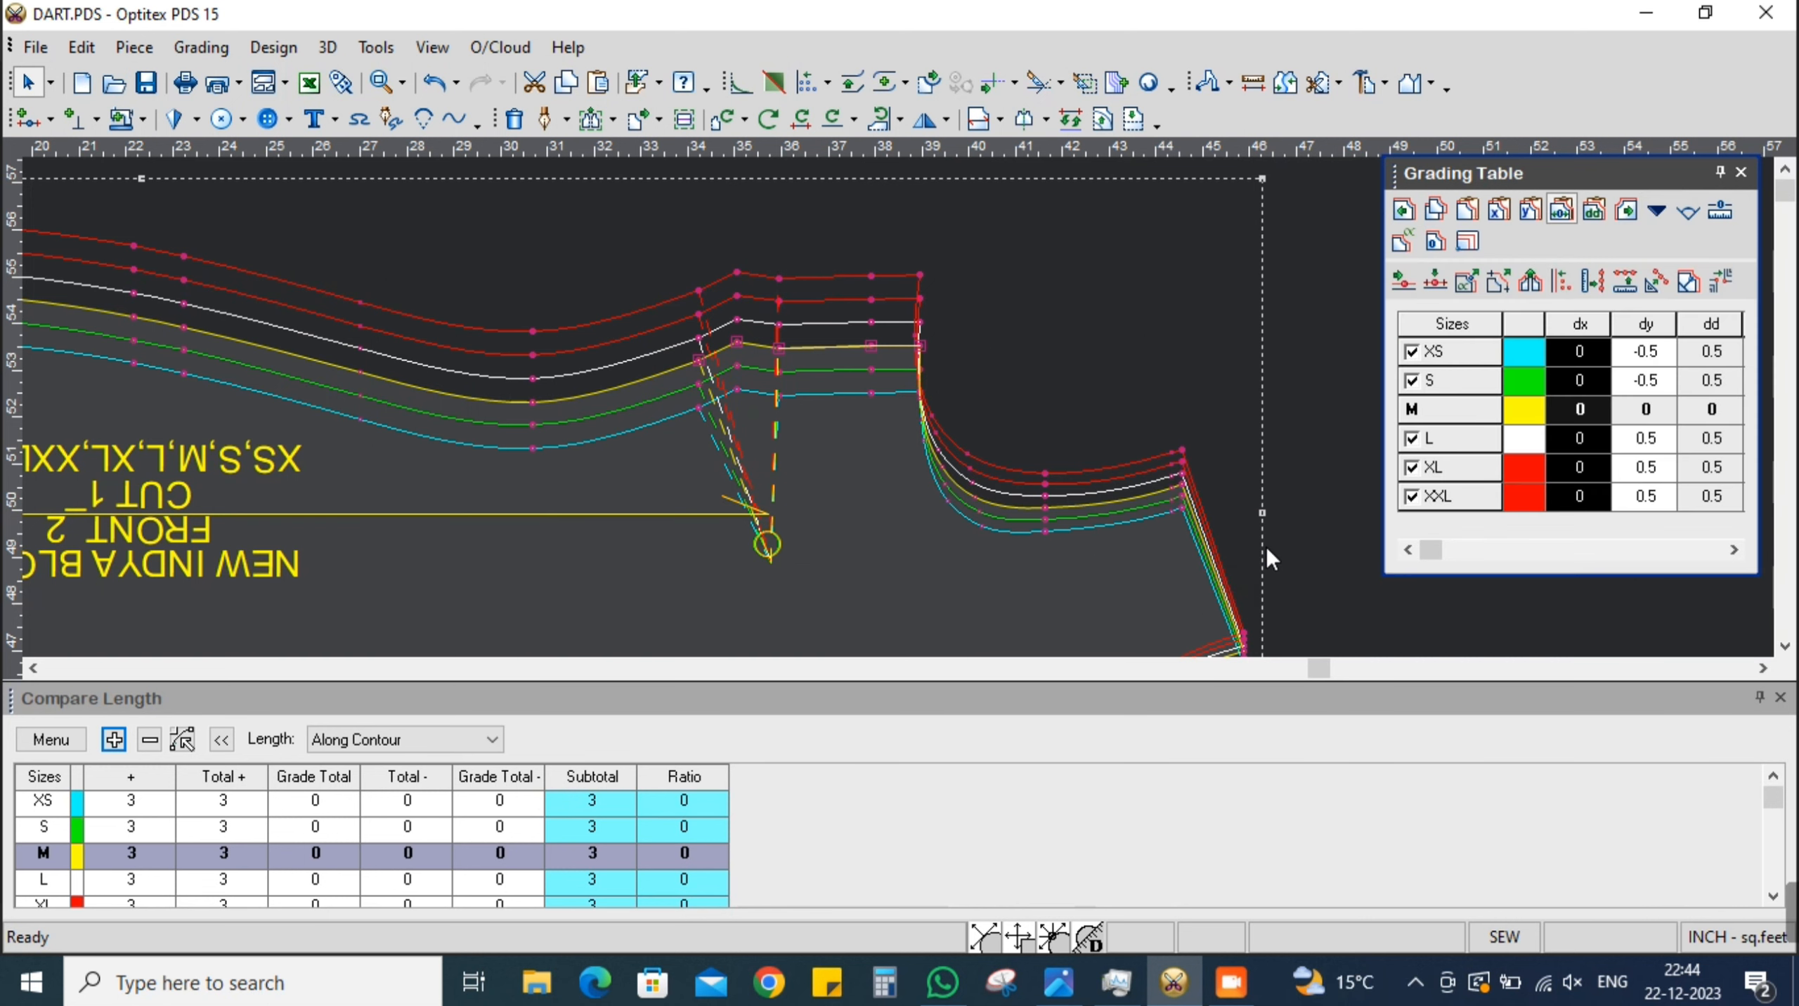
{"action": "left_click", "coordinate": [1670, 223]}
{"action": "mouse_move", "coordinate": [1500, 463]}
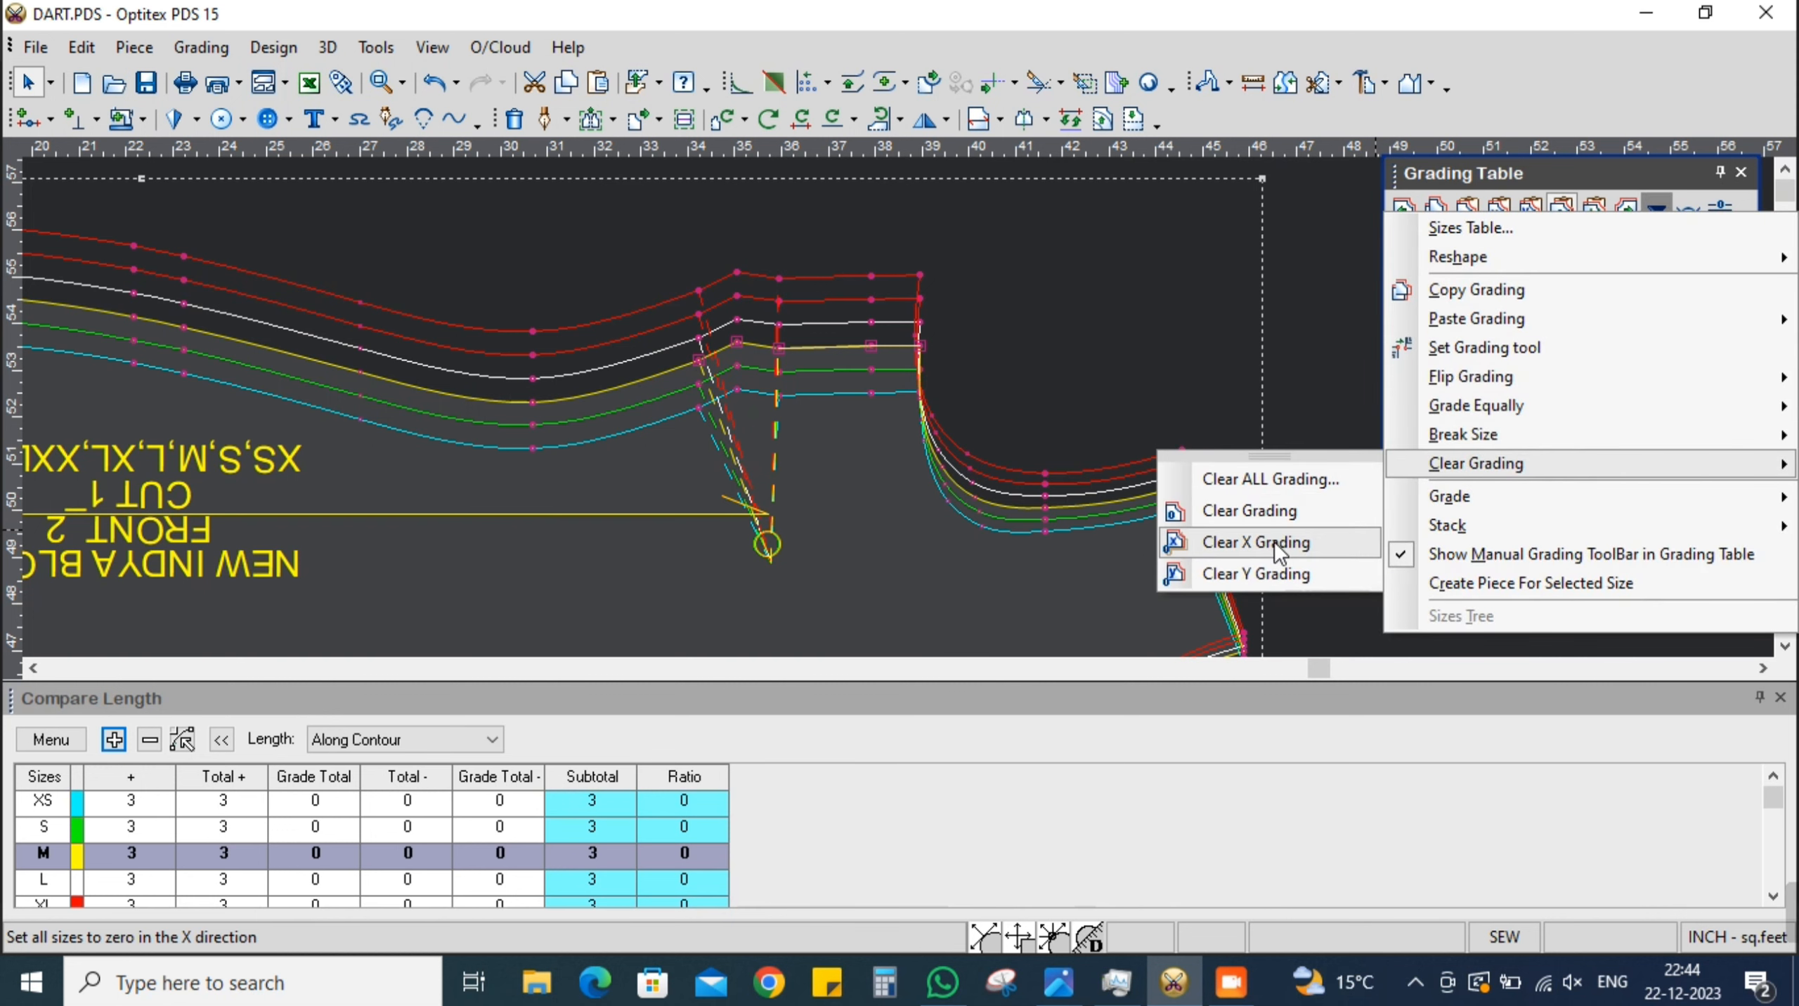
{"action": "left_click", "coordinate": [1252, 574]}
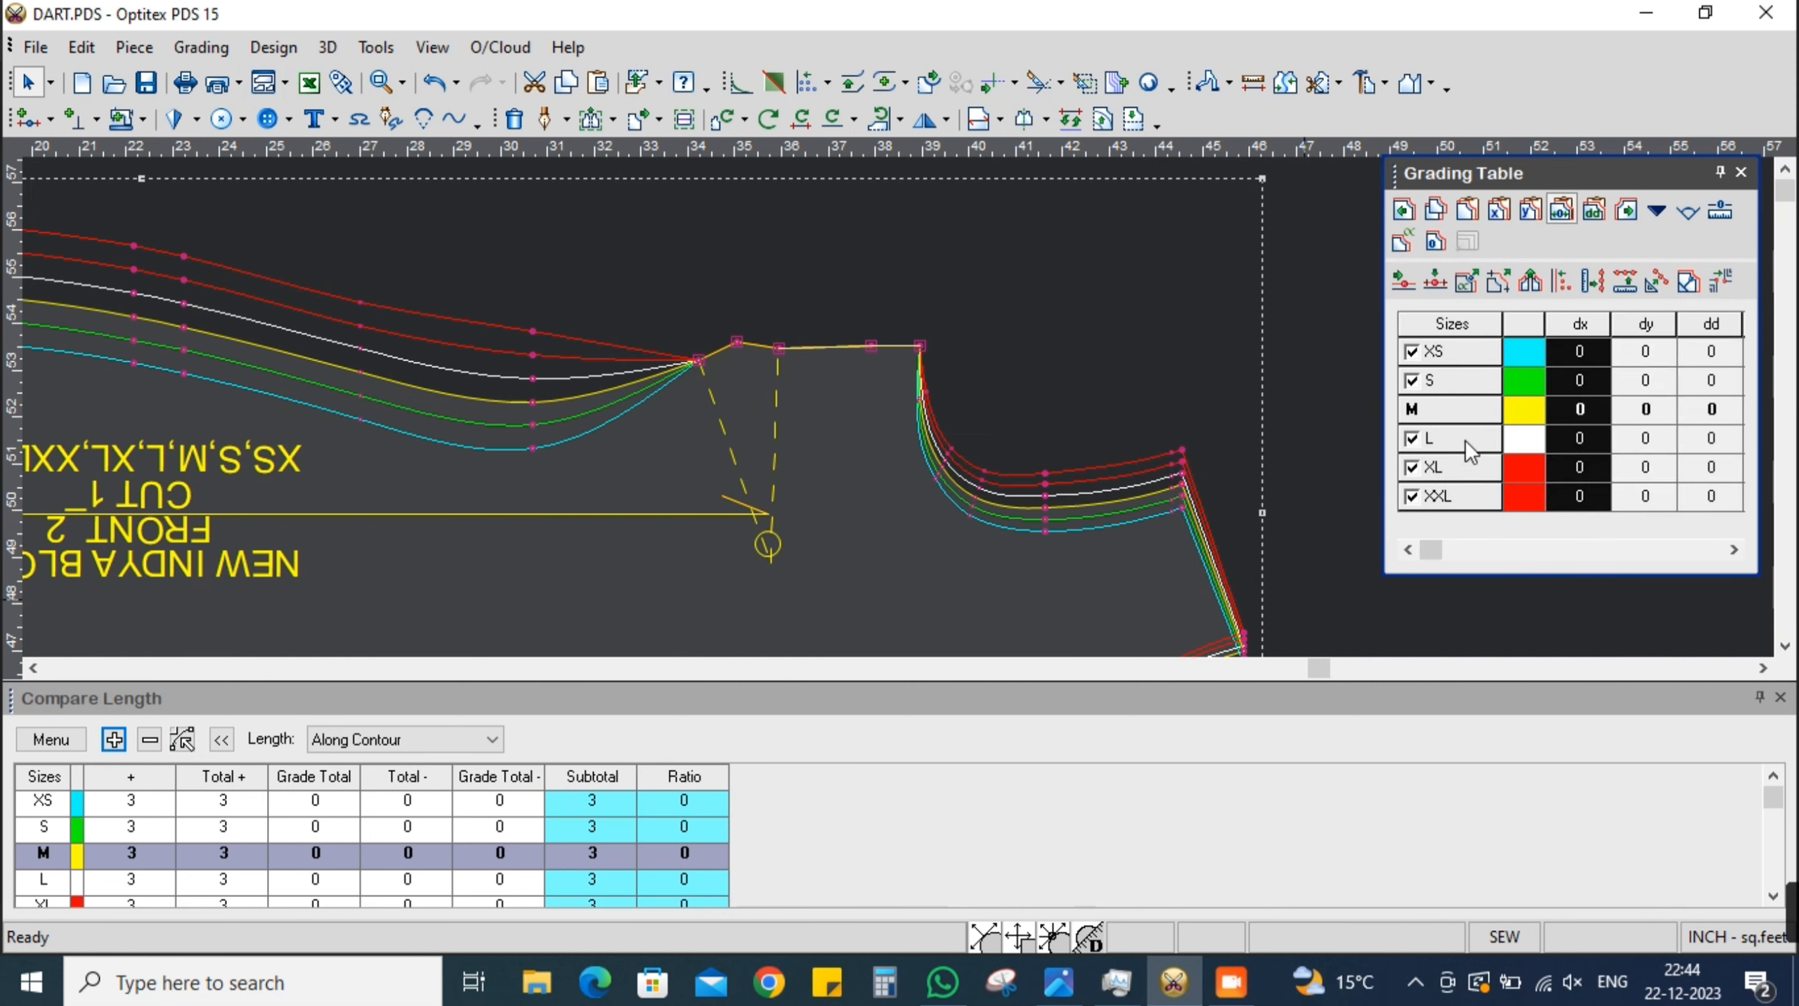
Add the front side seam segment from the upper dart leg to the armhole base to the length comparison
{"action": "left_click", "coordinate": [899, 408]}
{"action": "scroll", "coordinate": [900, 408], "scroll_direction": "down", "scroll_amount": 2}
{"action": "scroll", "coordinate": [933, 408], "scroll_direction": "up", "scroll_amount": 5}
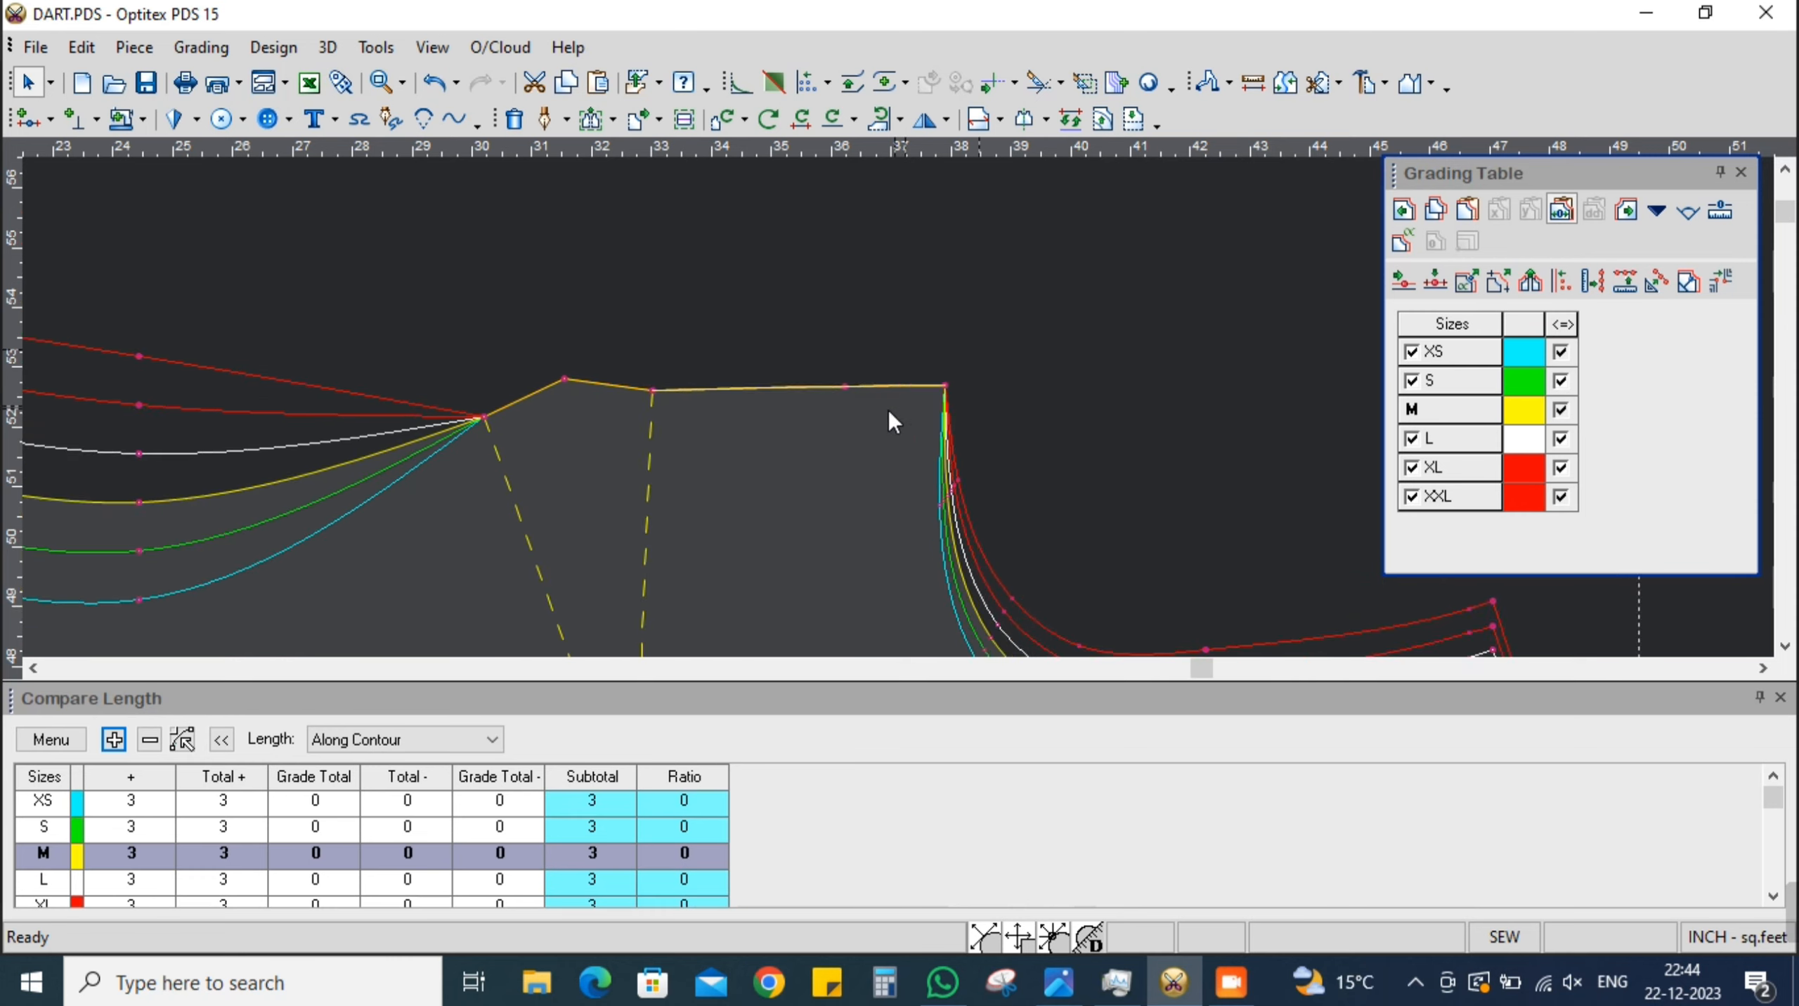
{"action": "scroll", "coordinate": [889, 413], "scroll_direction": "up", "scroll_amount": 1}
{"action": "left_click", "coordinate": [619, 388]}
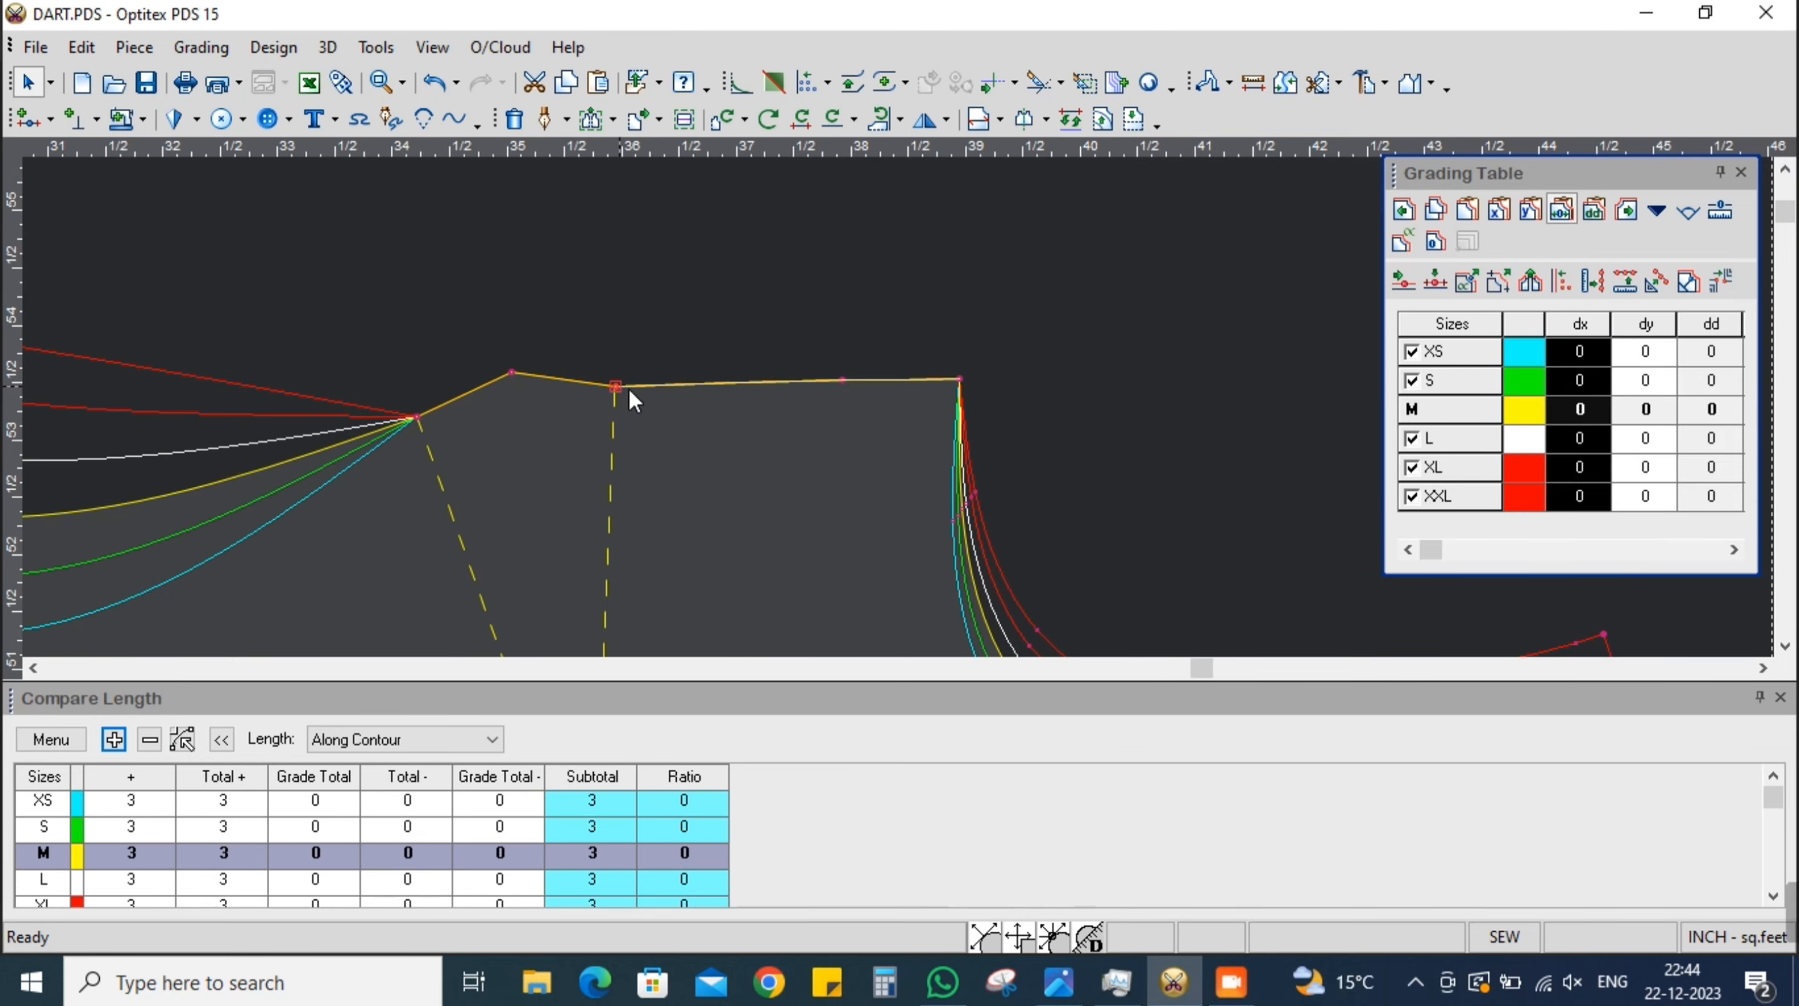
{"action": "left_click", "coordinate": [958, 379], "text": "shift"}
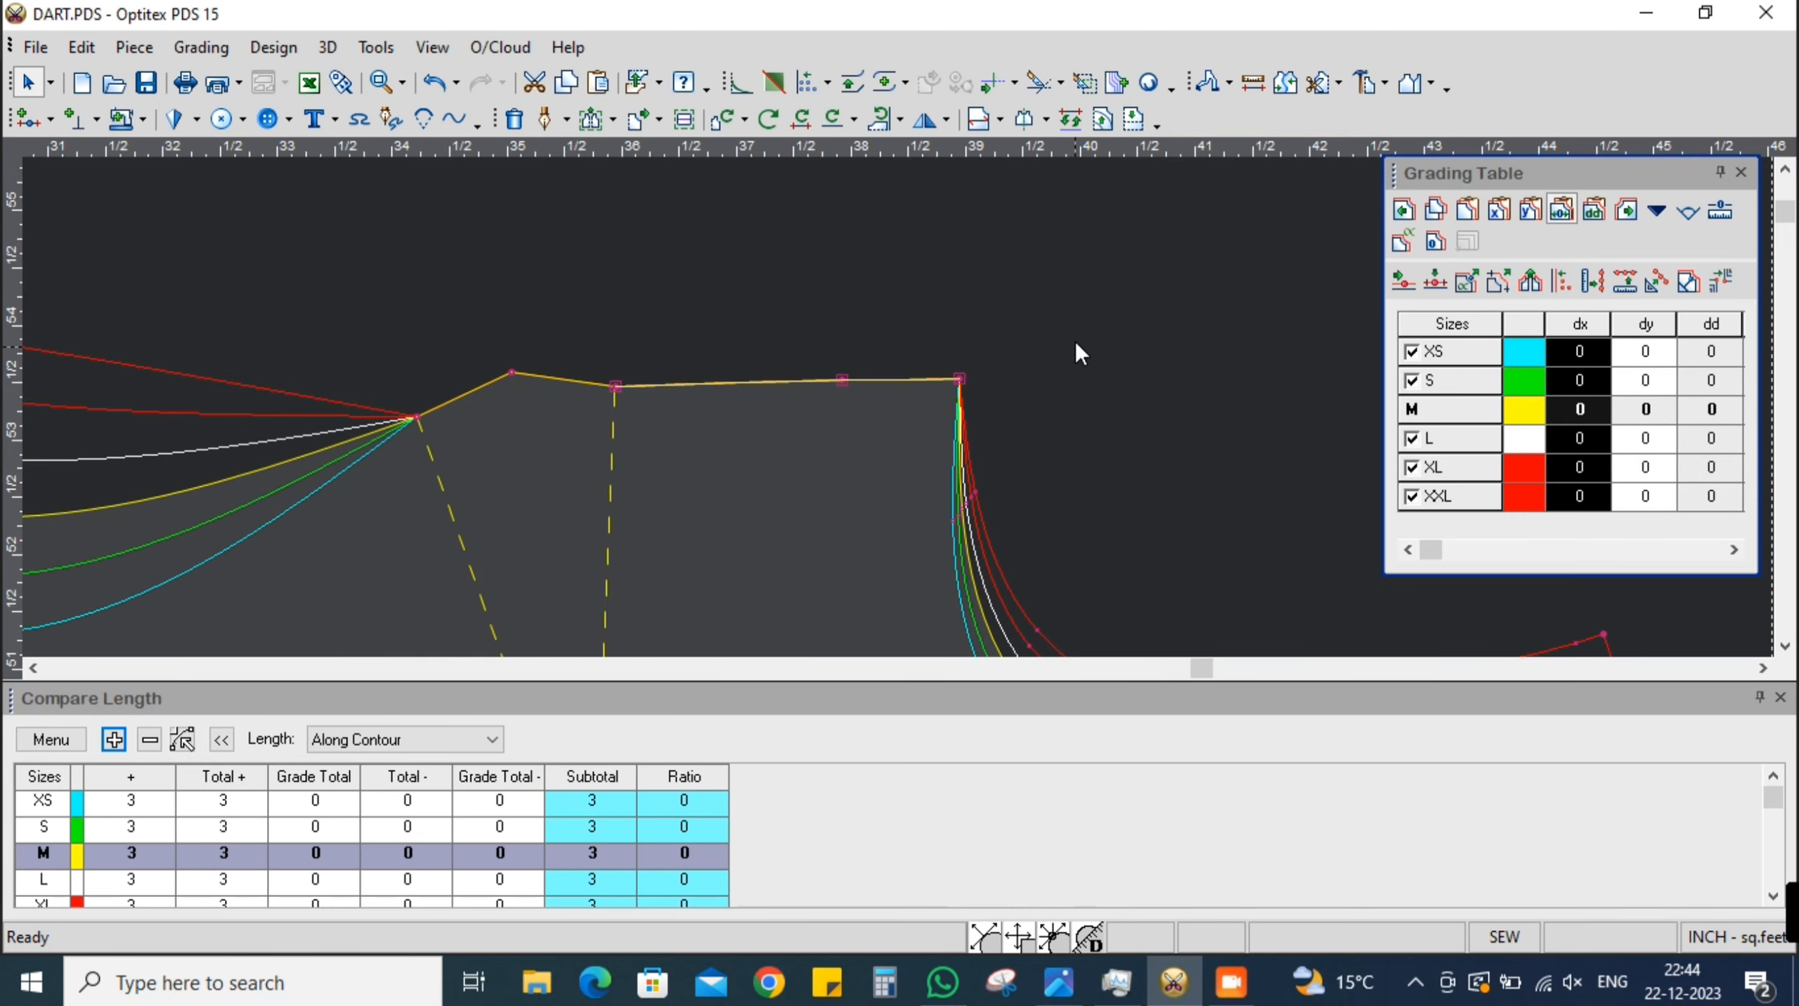
{"action": "left_click", "coordinate": [113, 740]}
{"action": "scroll", "coordinate": [909, 415], "scroll_direction": "down", "scroll_amount": 4}
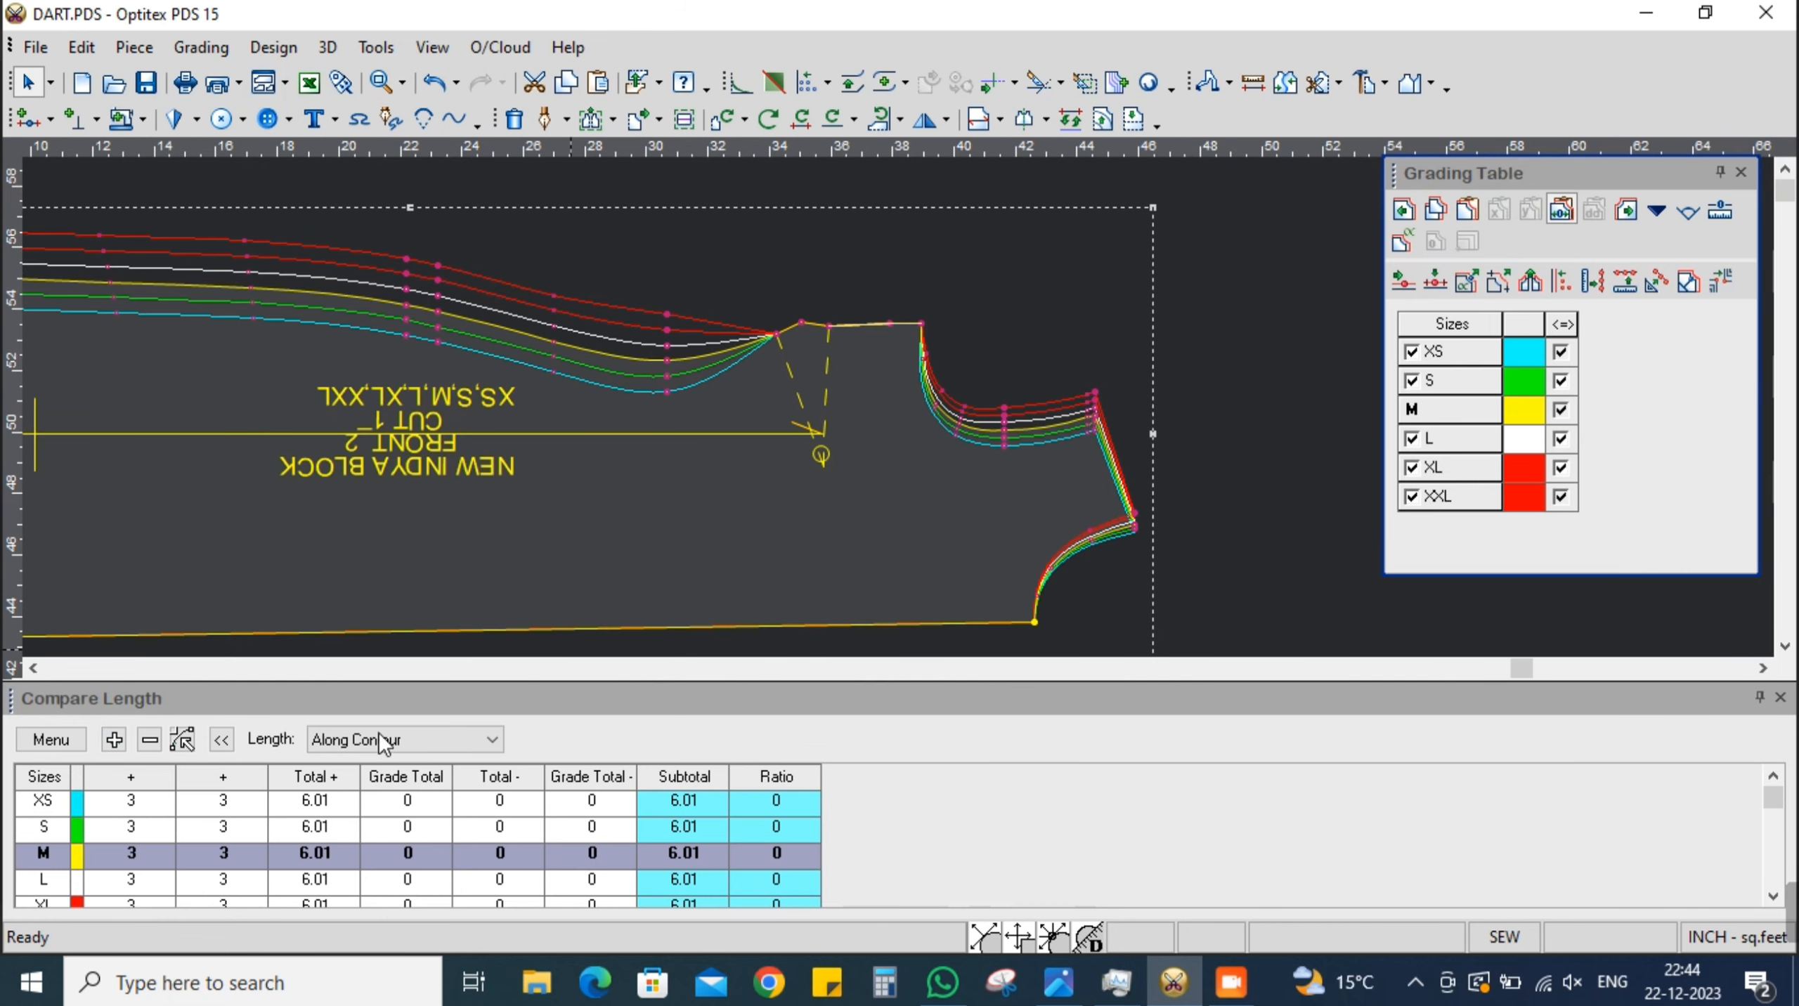
Update the length comparison and remove the duplicate segment column
{"action": "left_click", "coordinate": [224, 777]}
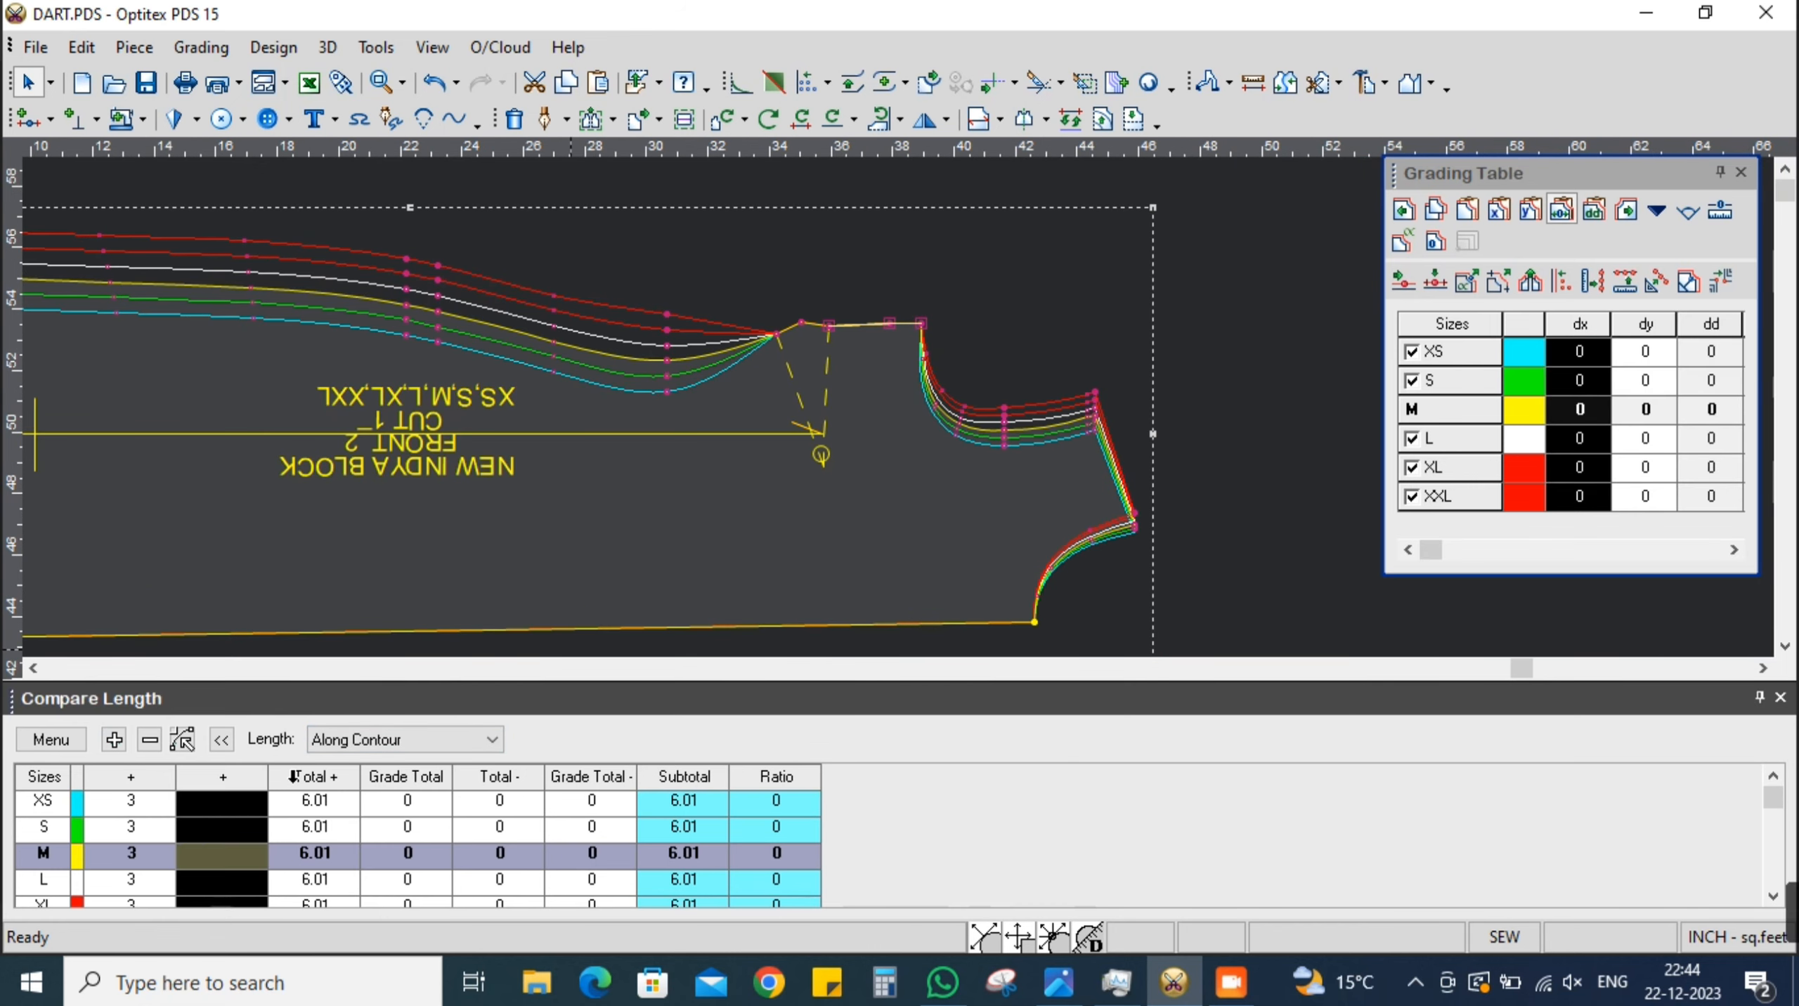
{"action": "left_click", "coordinate": [51, 740]}
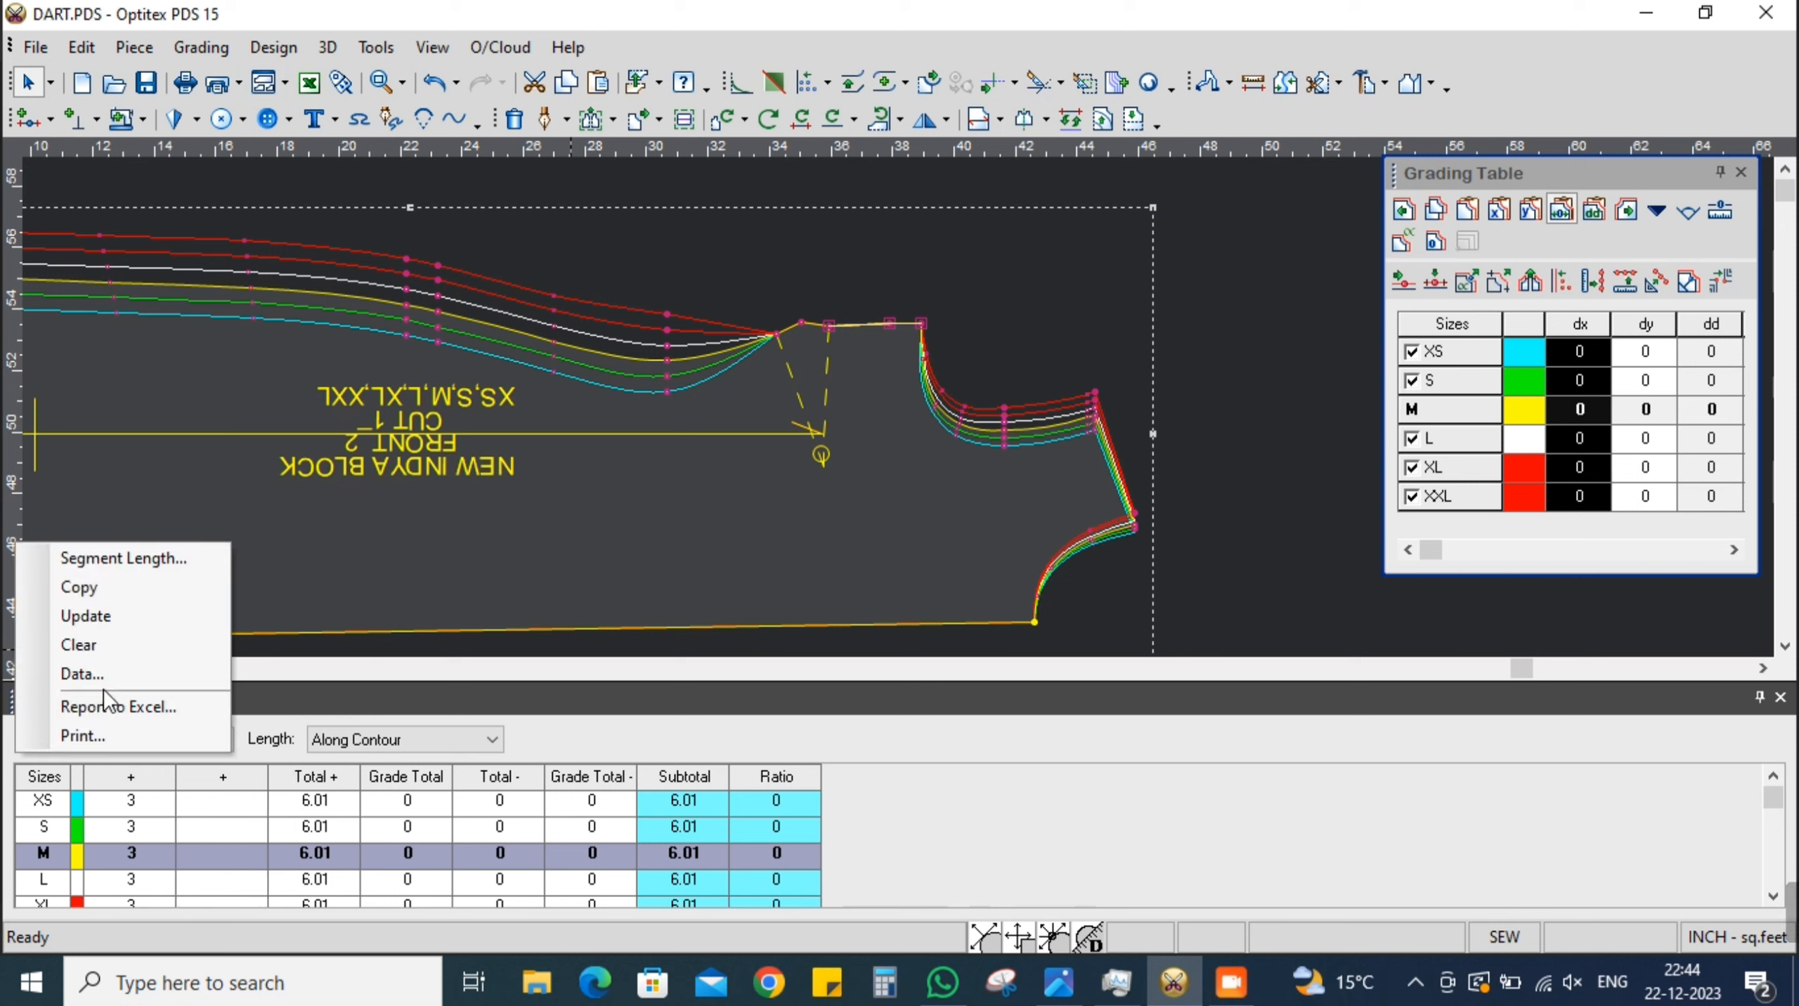
{"action": "left_click", "coordinate": [111, 625]}
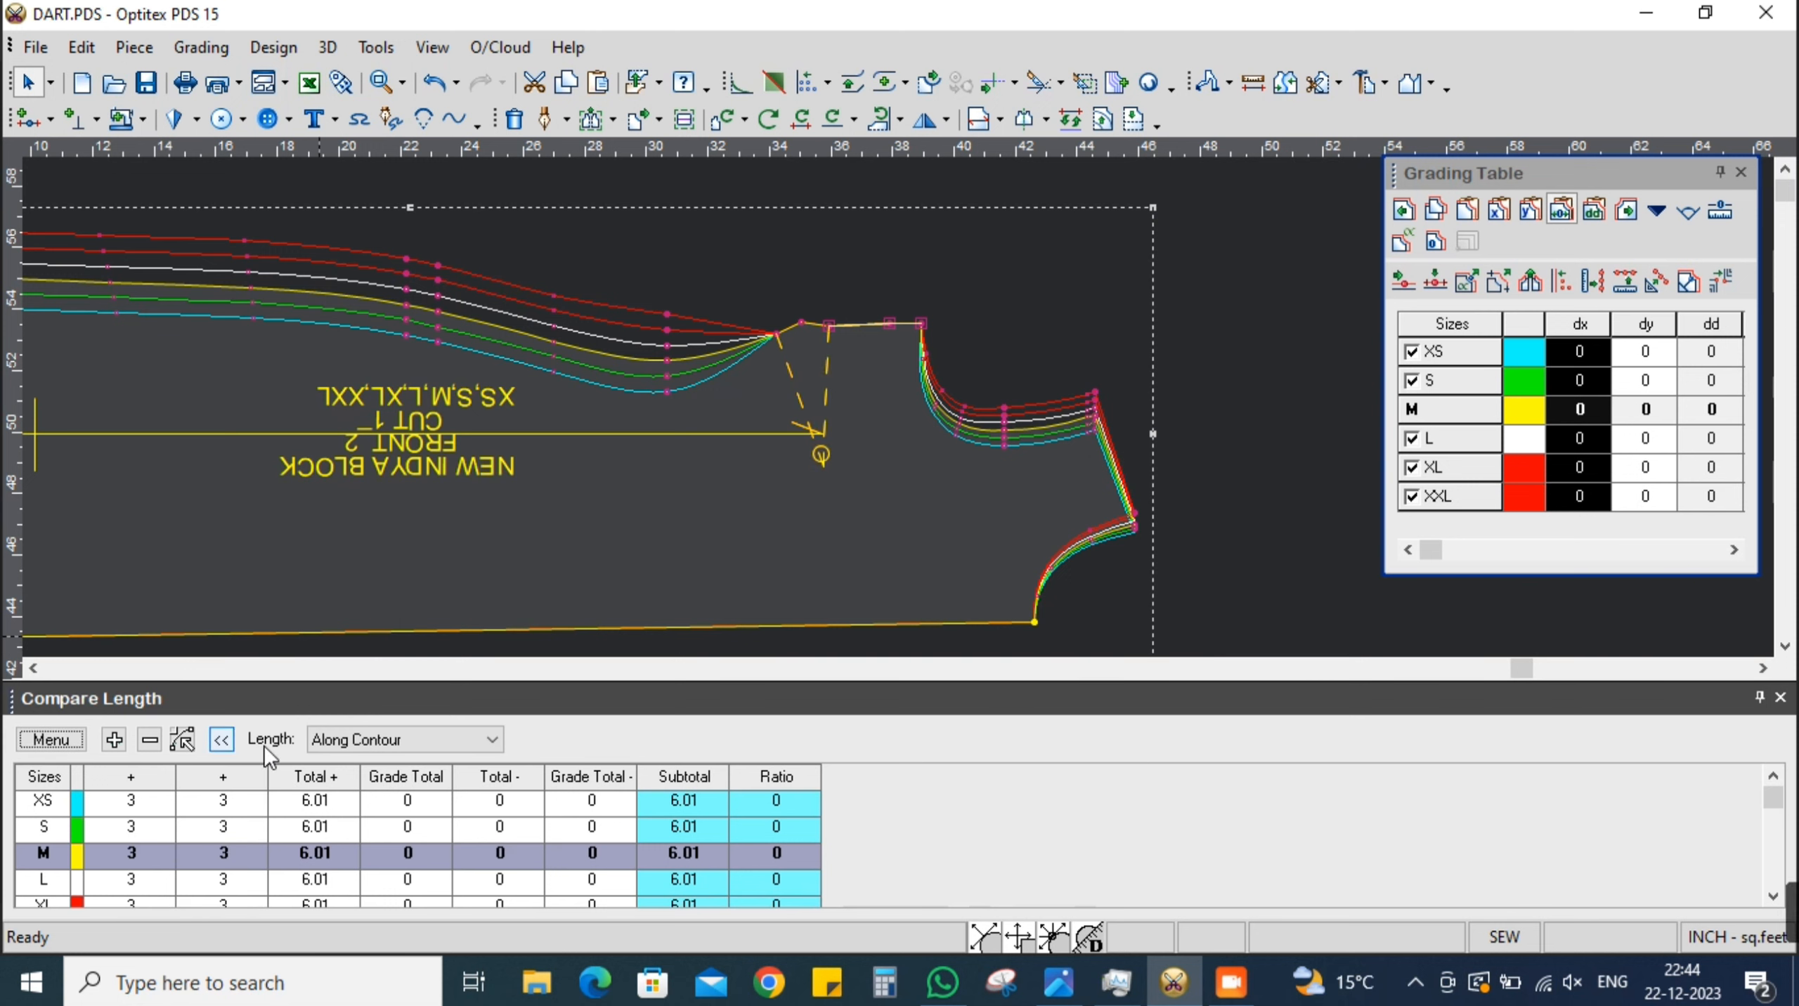
{"action": "left_click", "coordinate": [51, 739]}
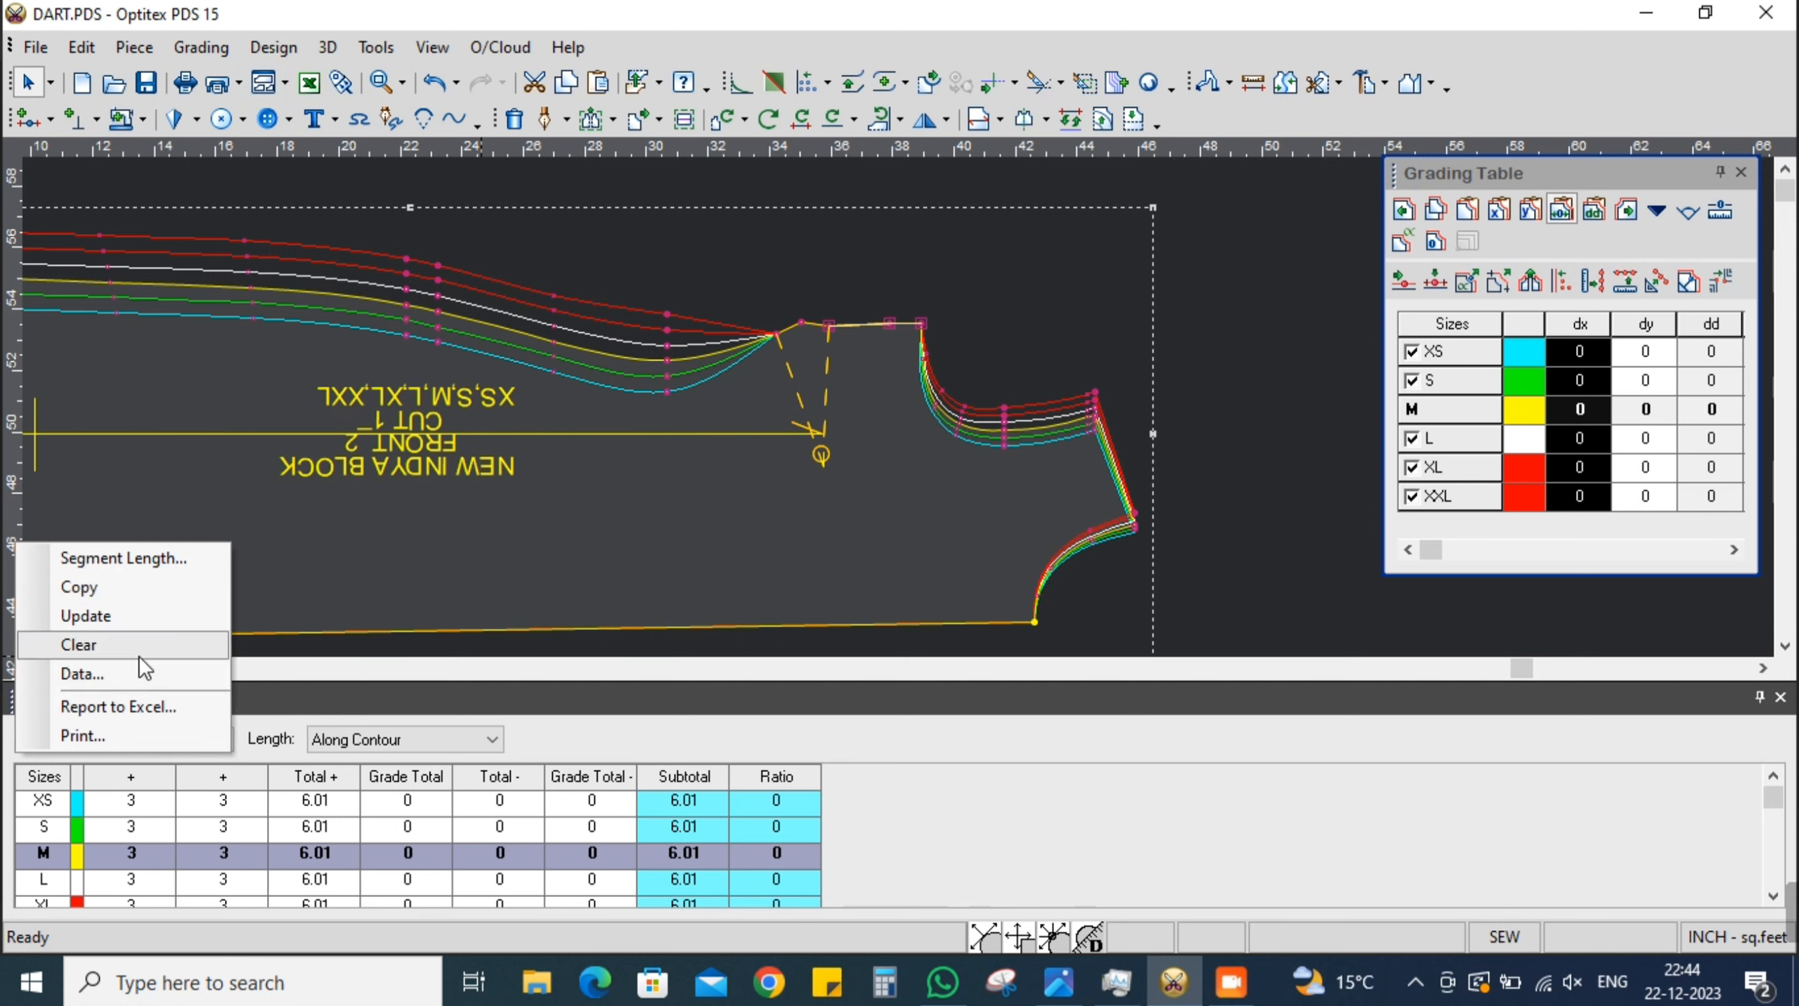
{"action": "left_click", "coordinate": [79, 673]}
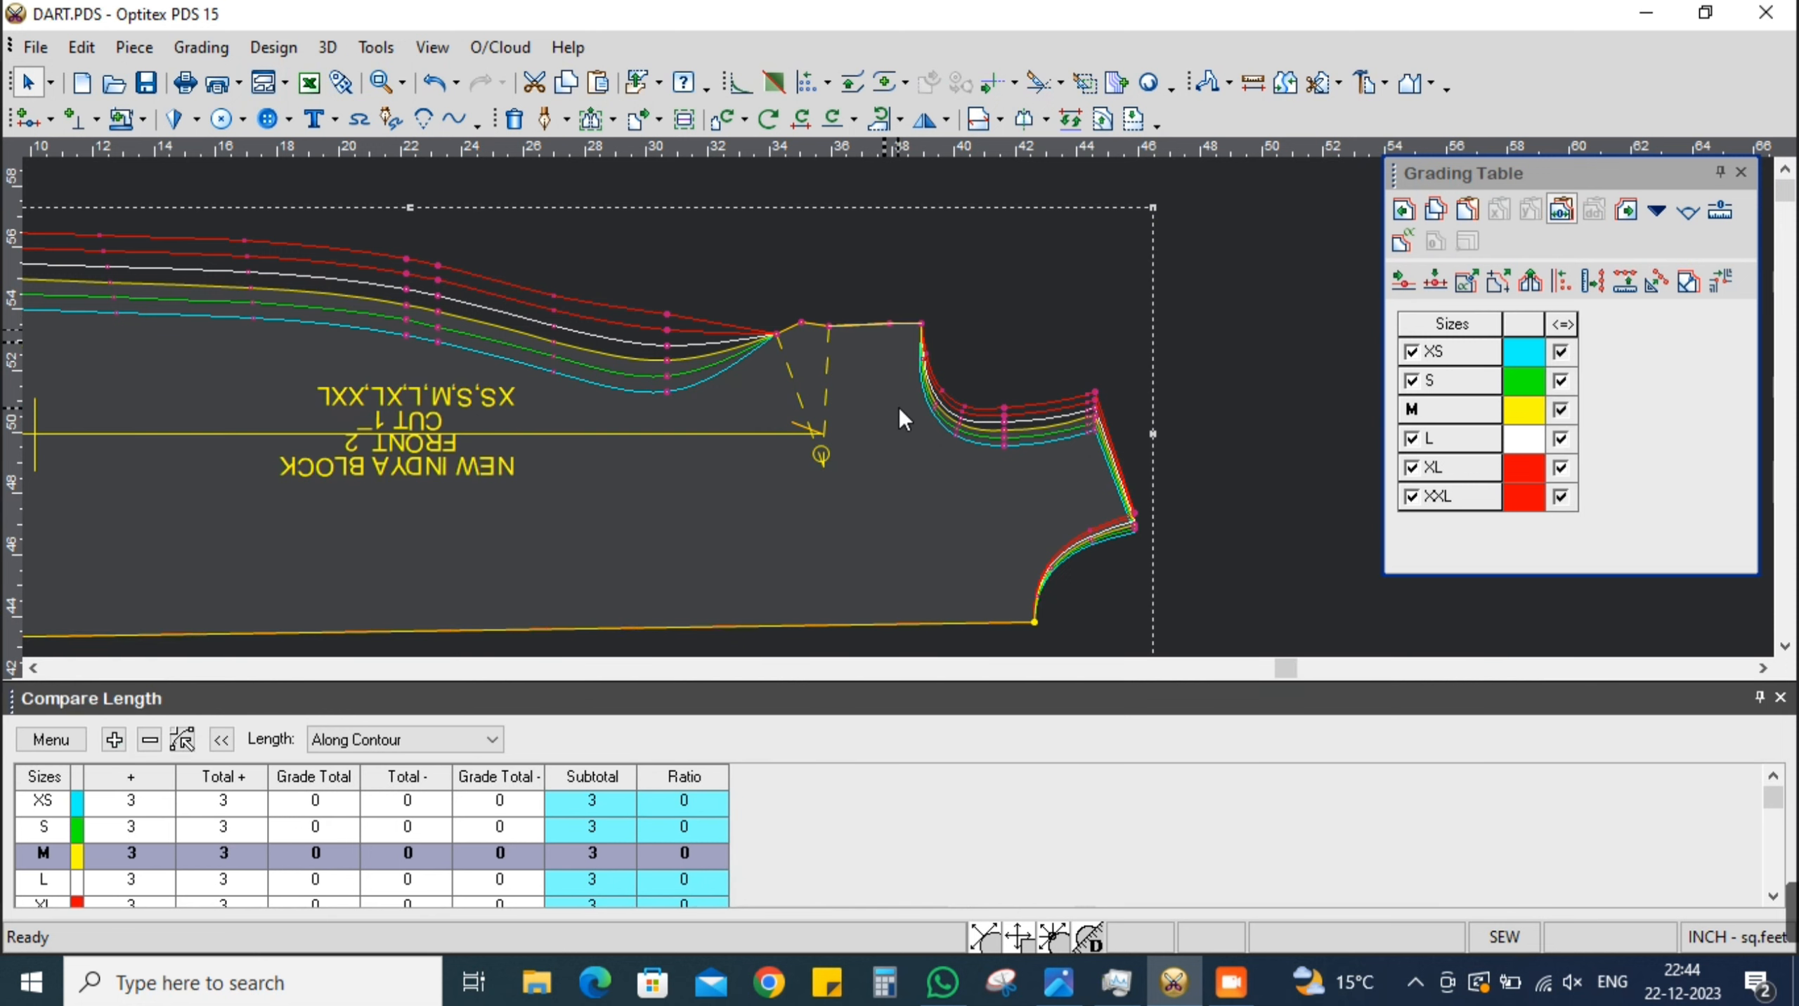
Select the front side seam from the upper dart leg to the armhole base and add it to the length comparison again
{"action": "scroll", "coordinate": [899, 408], "scroll_direction": "up", "scroll_amount": 3}
{"action": "left_click", "coordinate": [719, 366]}
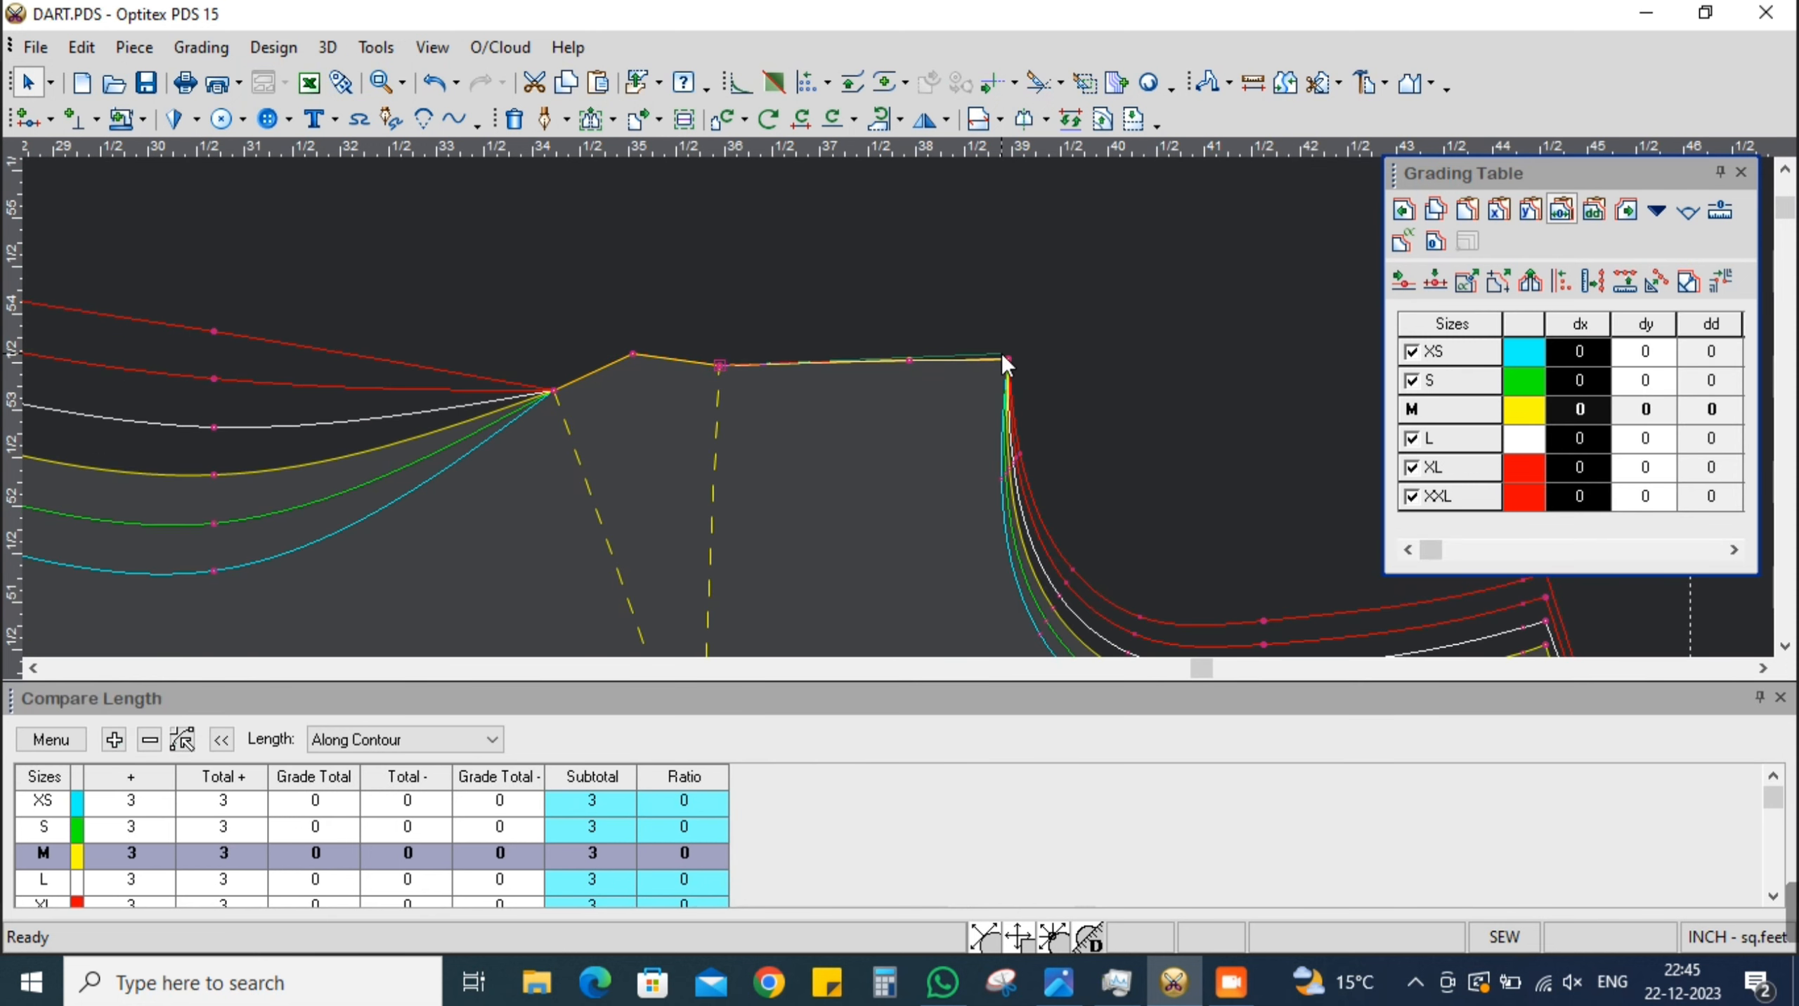
{"action": "left_click", "coordinate": [1007, 357], "text": "shift"}
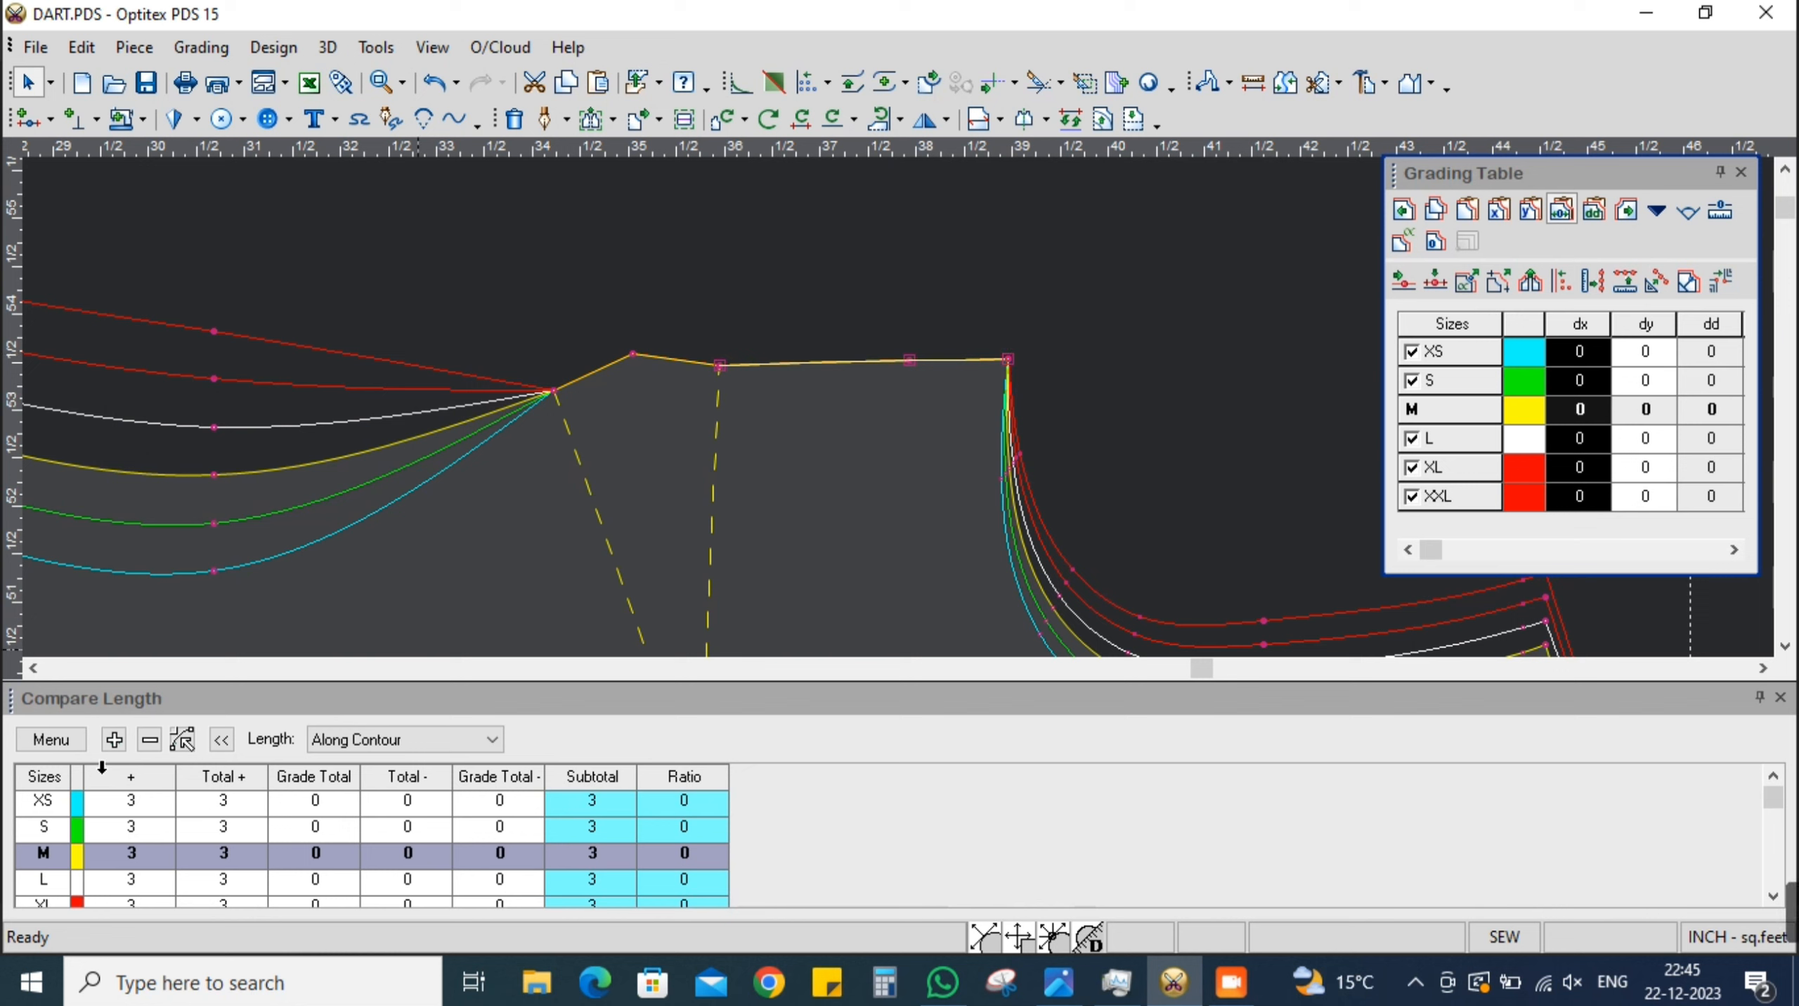
{"action": "left_click", "coordinate": [114, 739]}
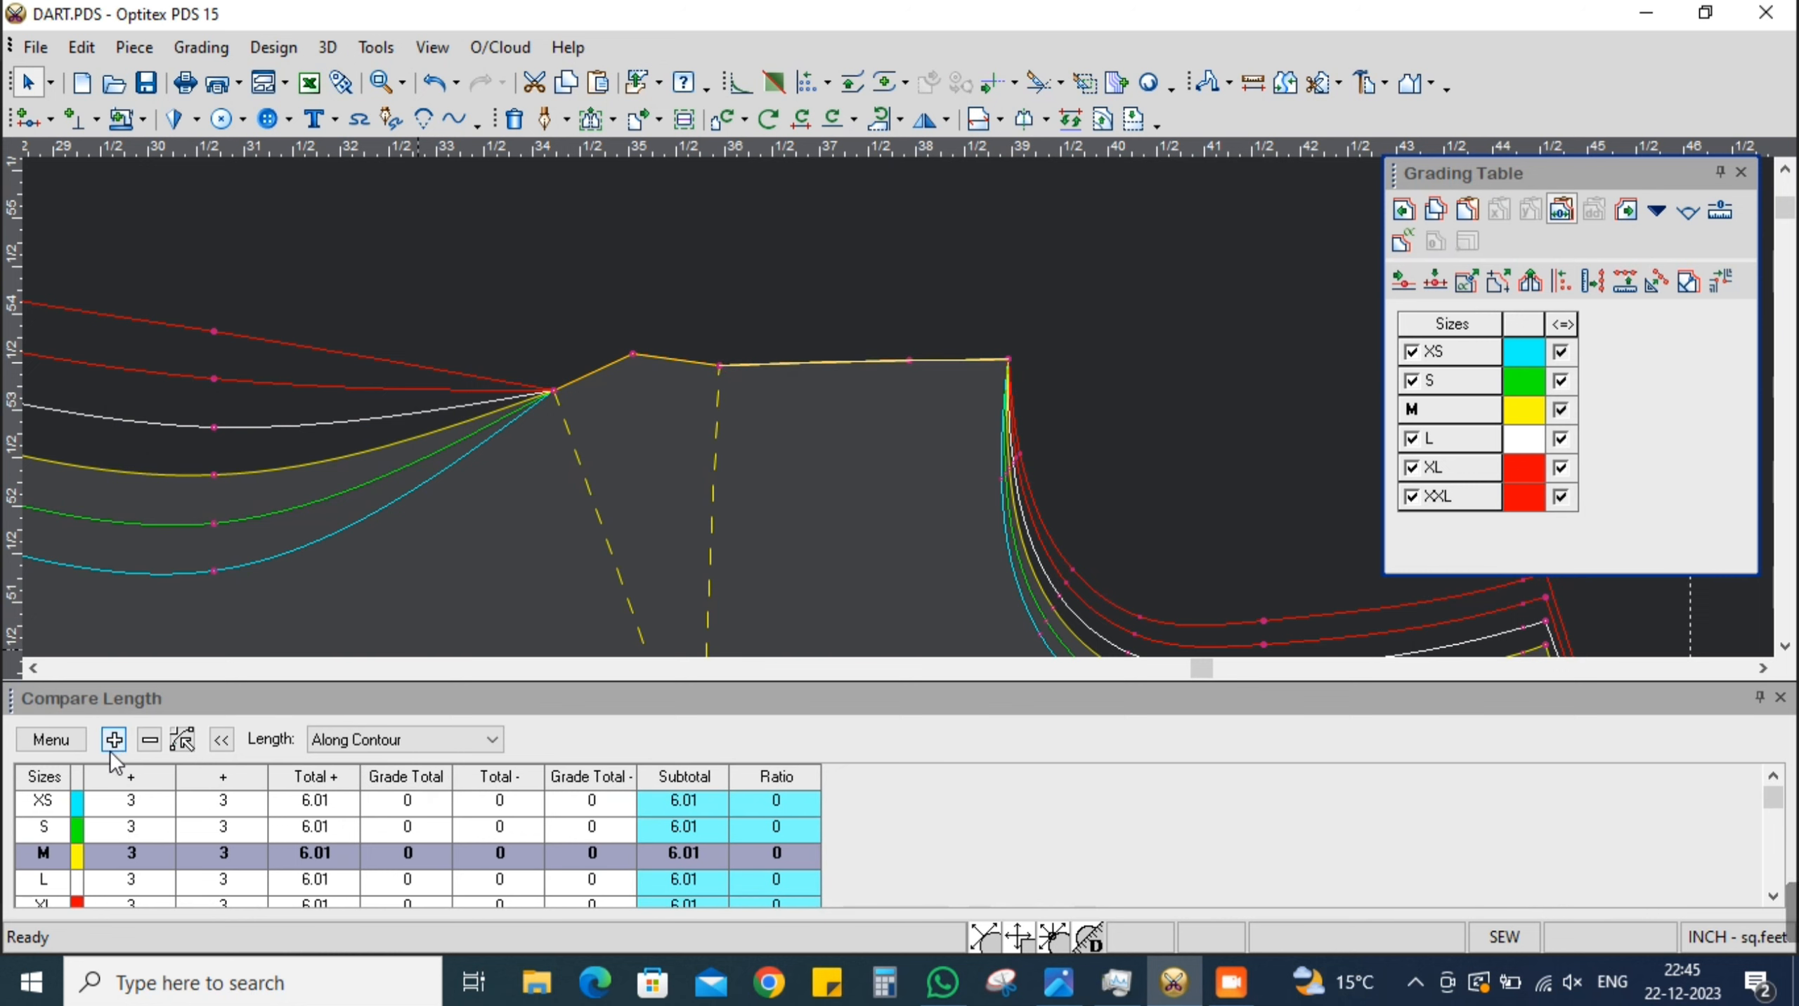
Clear the length comparison and add only the front side seam segment from the upper dart leg to the armhole base
{"action": "left_click", "coordinate": [48, 739]}
{"action": "left_click", "coordinate": [79, 640]}
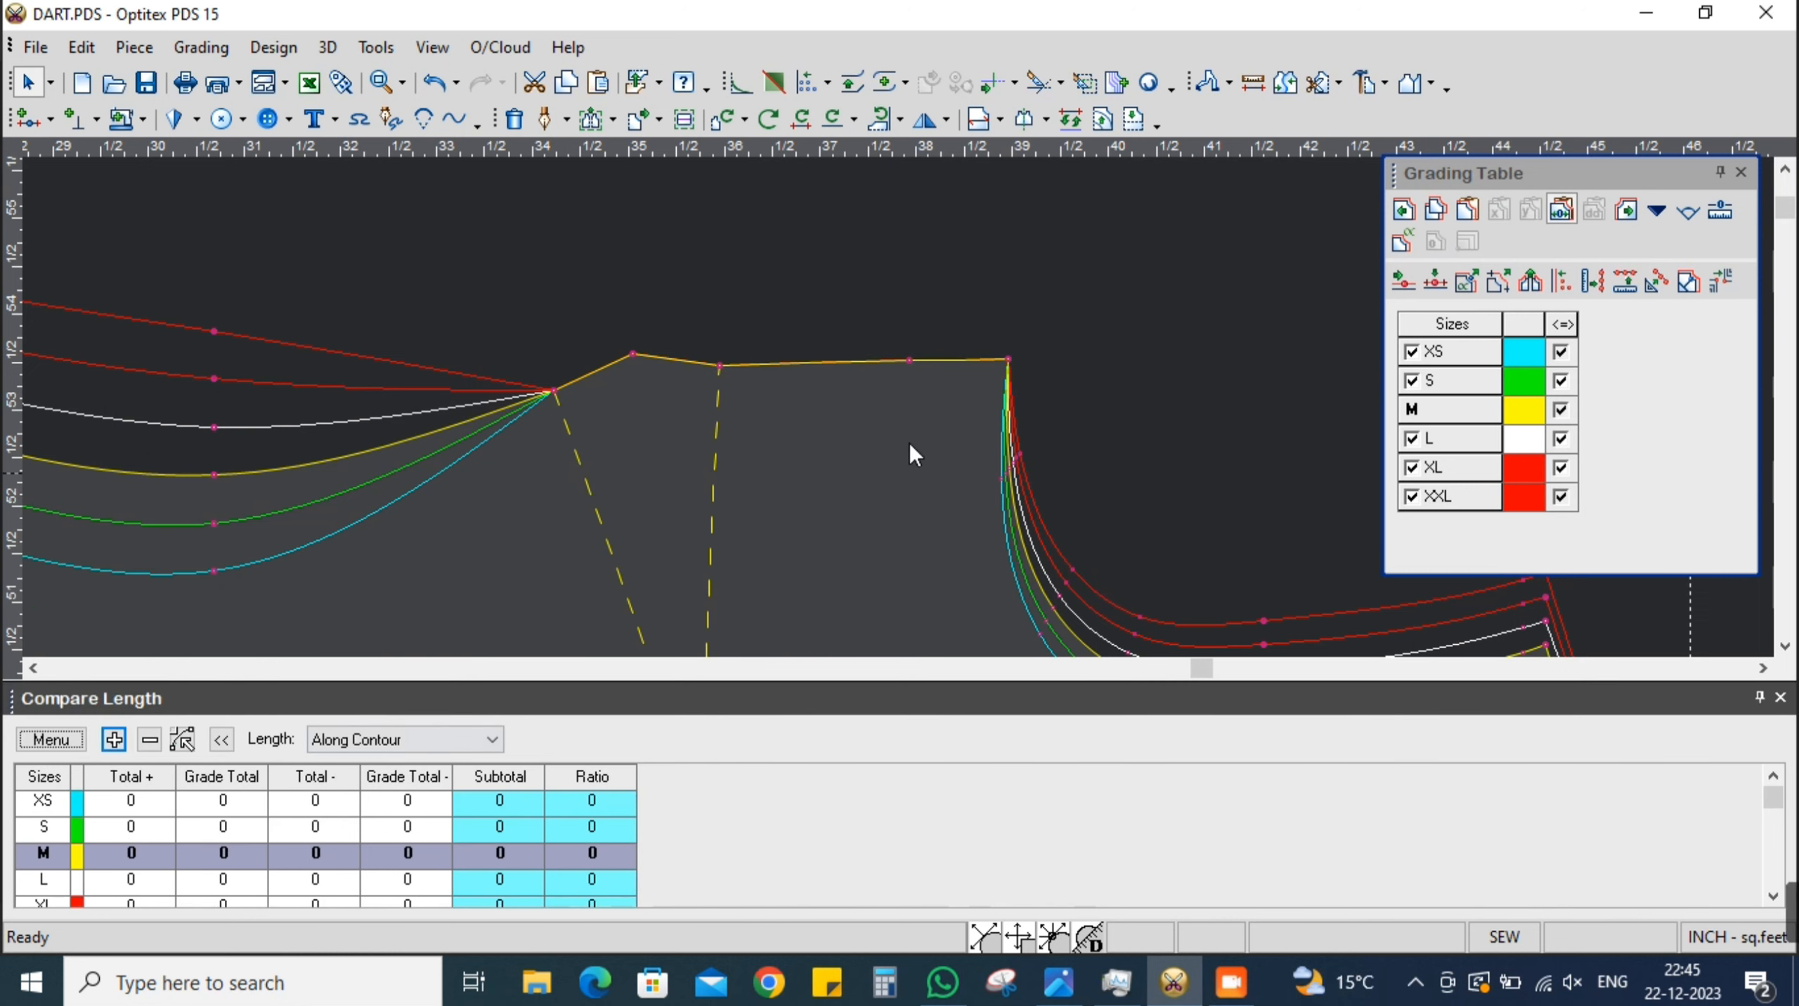
{"action": "left_click", "coordinate": [719, 366]}
{"action": "left_click", "coordinate": [1008, 358], "text": "shift"}
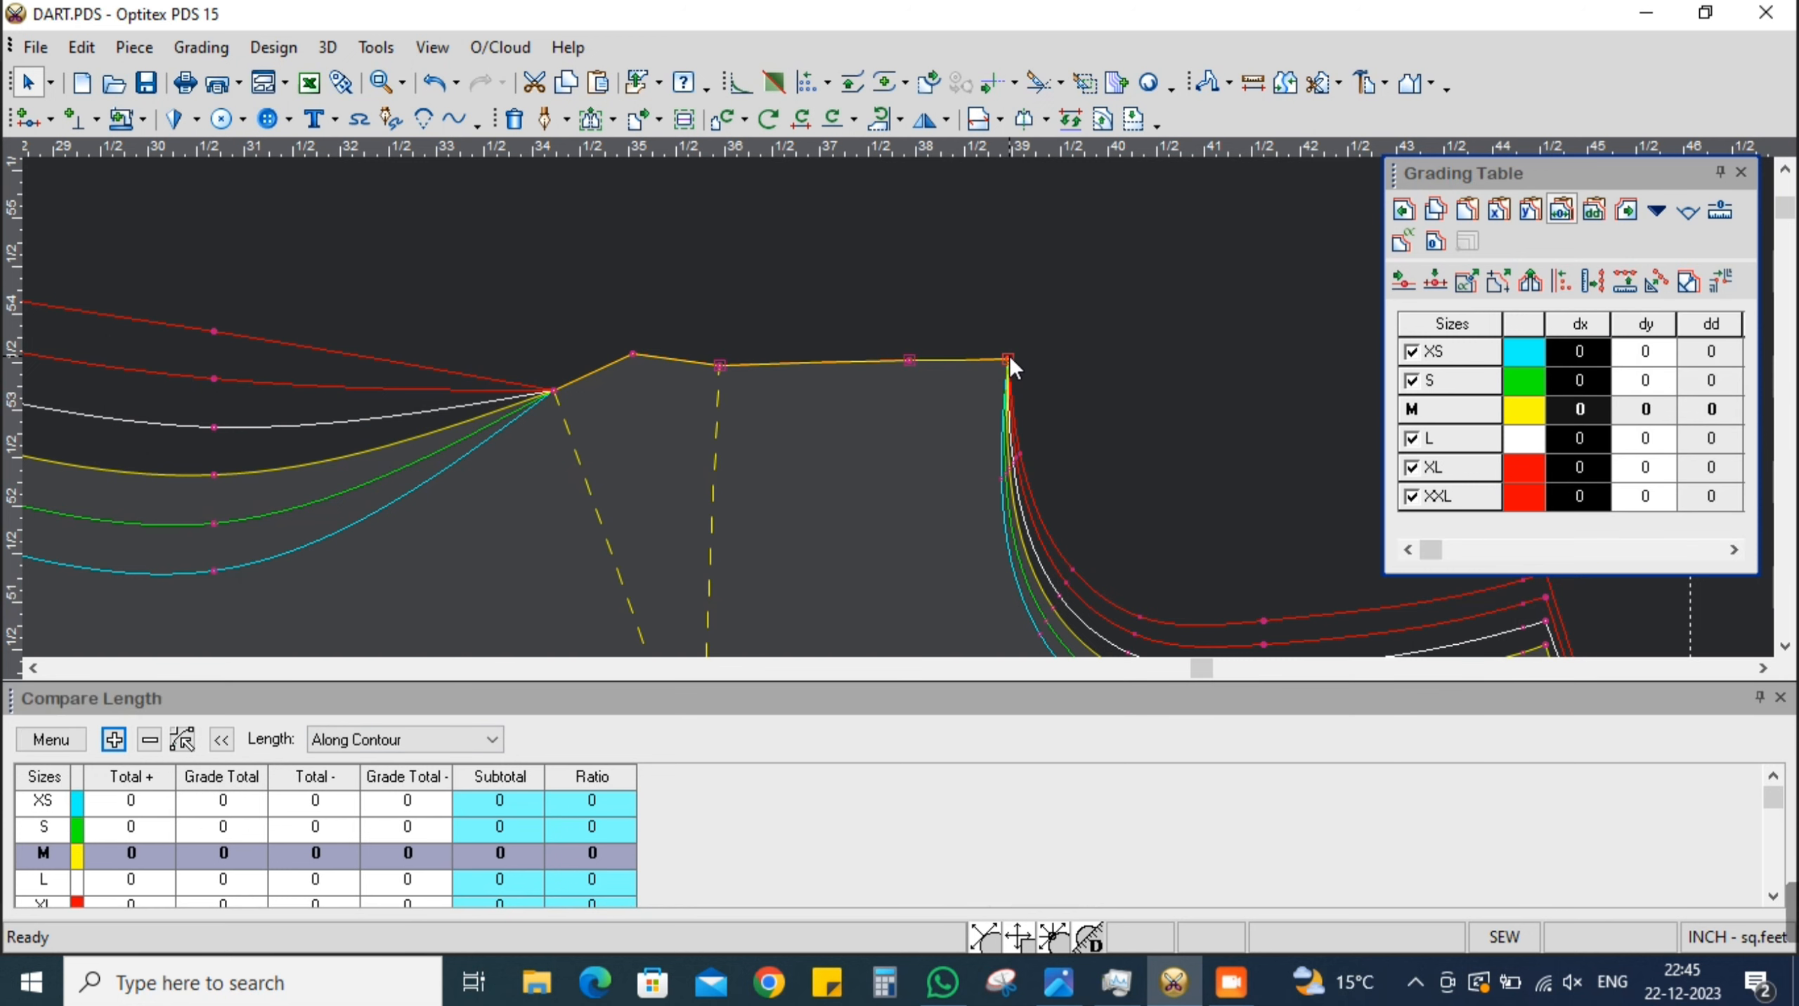
{"action": "left_click", "coordinate": [113, 738]}
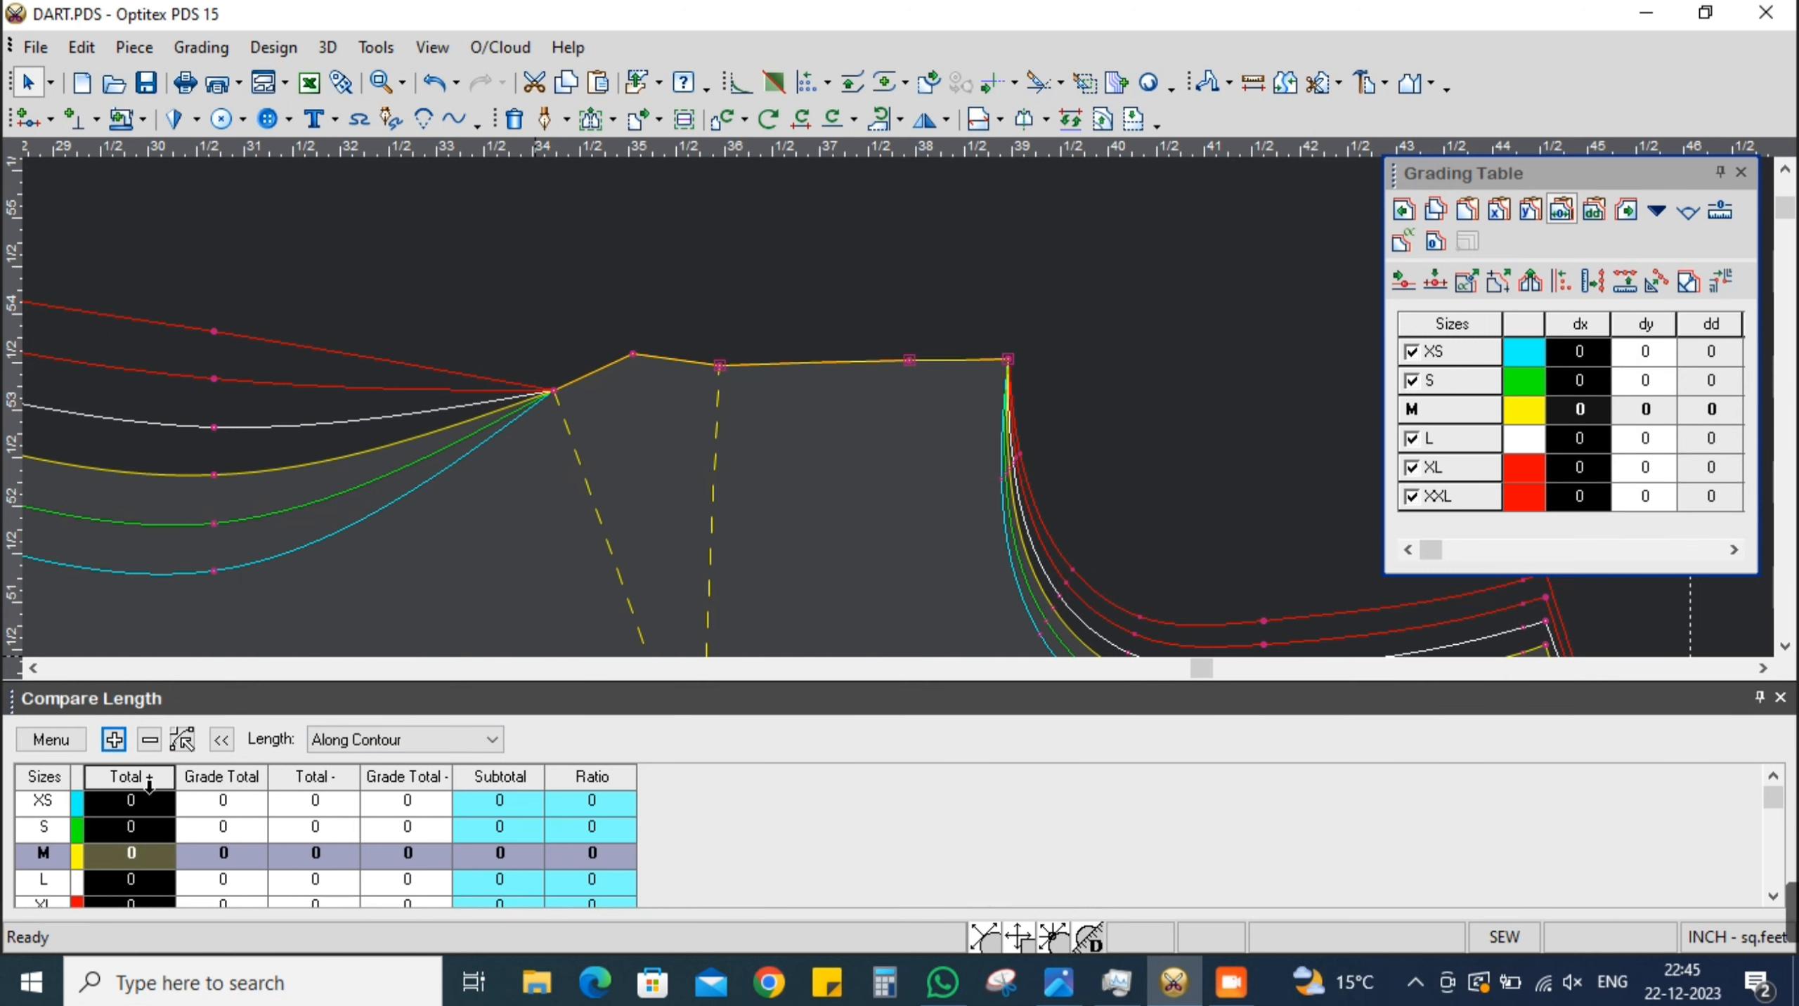
{"action": "key", "text": "Escape"}
Switch to the size chart image and shrink its window so the dart rows show over the front piece
{"action": "scroll", "coordinate": [900, 408], "scroll_direction": "down", "scroll_amount": 5}
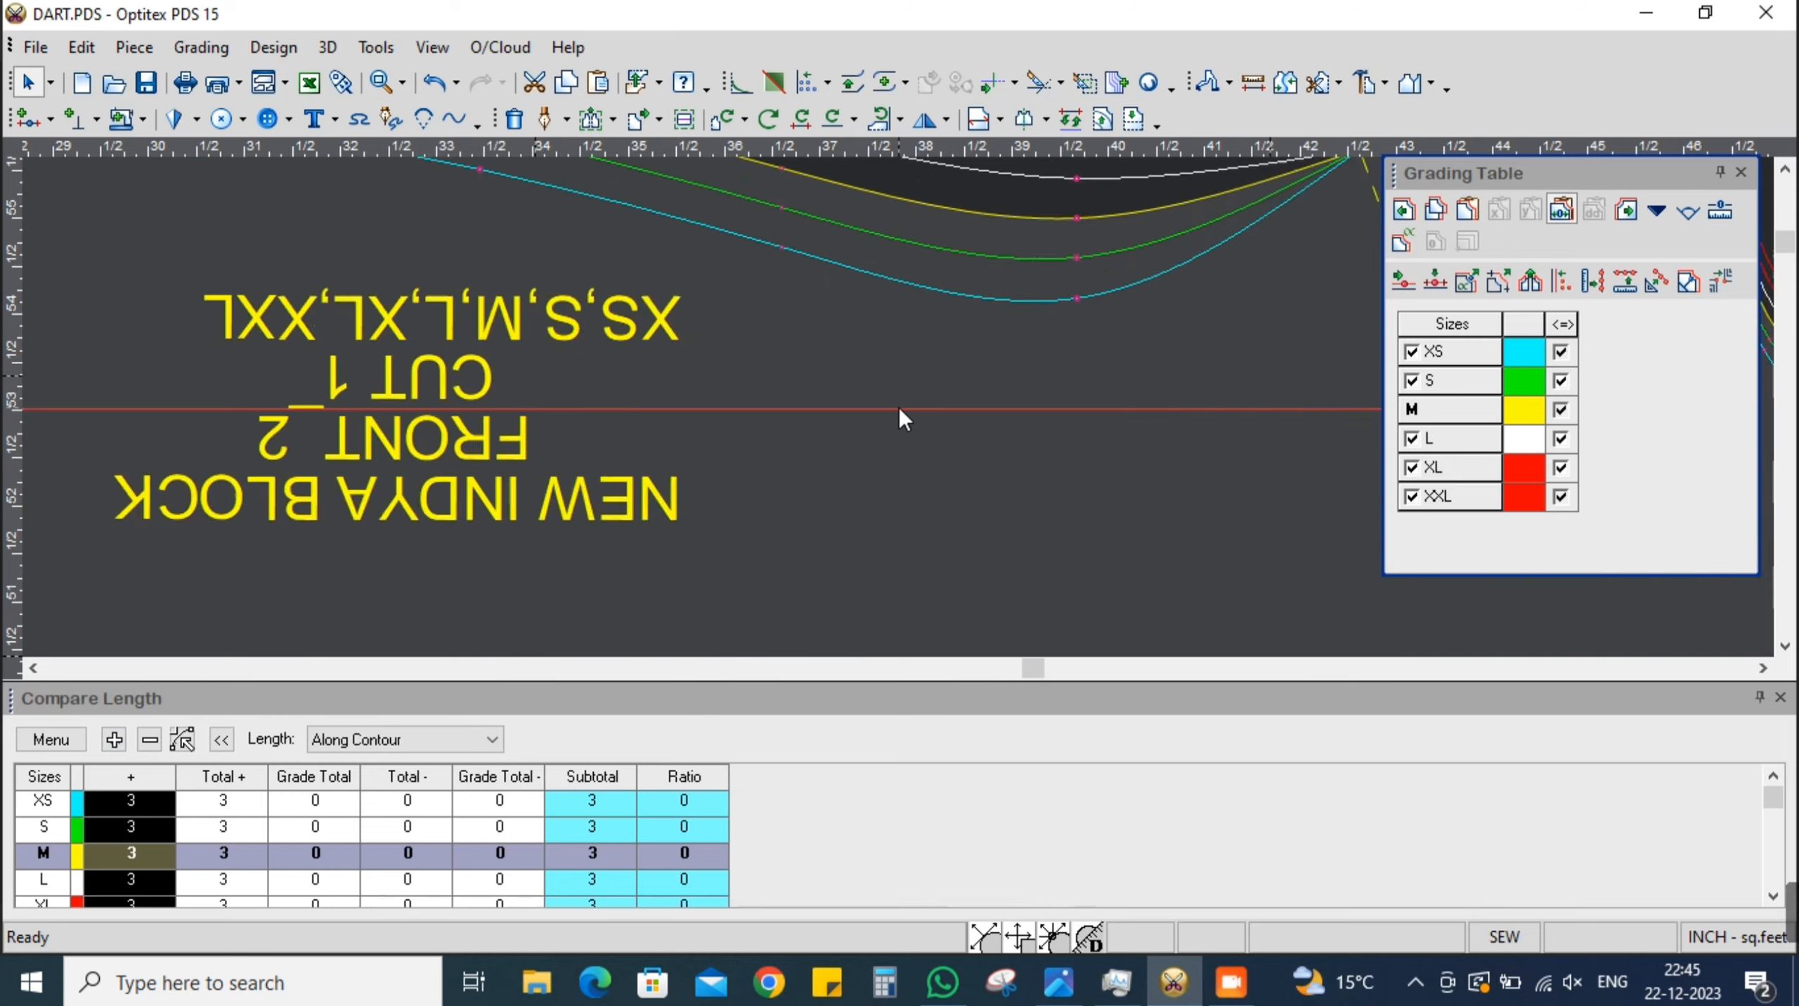
{"action": "scroll", "coordinate": [1034, 418], "scroll_direction": "up", "scroll_amount": 3}
{"action": "left_click", "coordinate": [924, 312]}
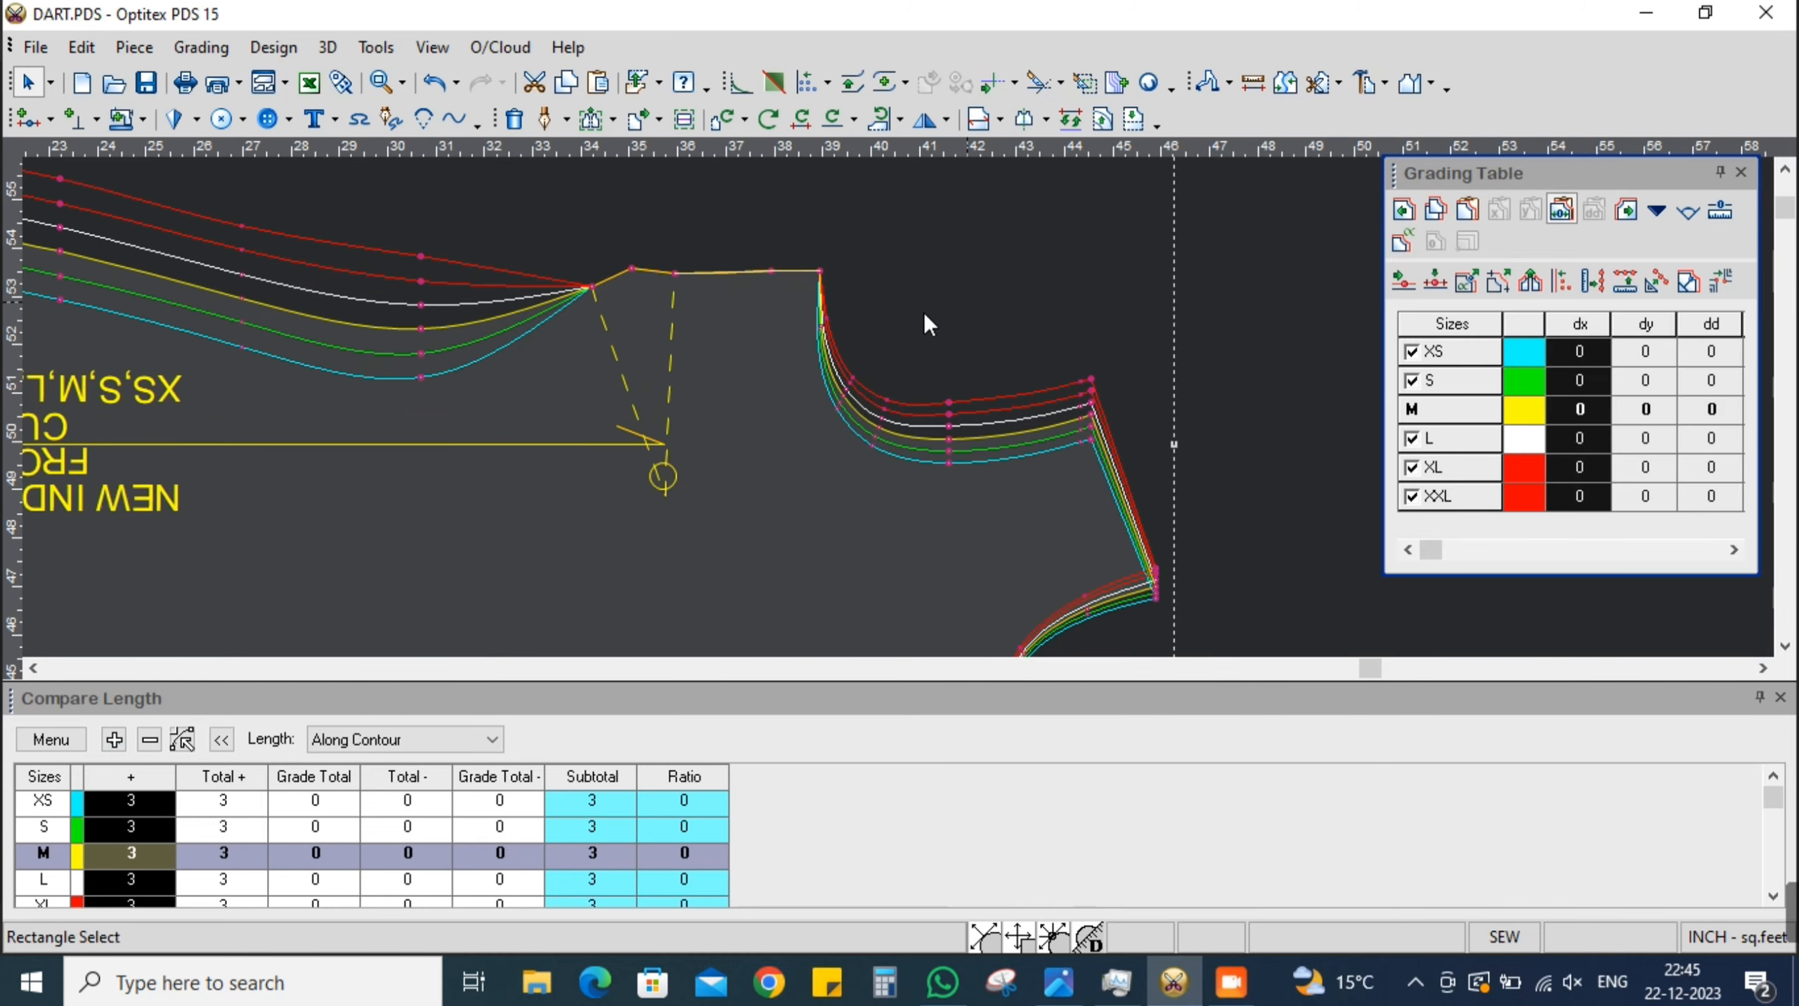
{"action": "key", "text": "alt+Tab"}
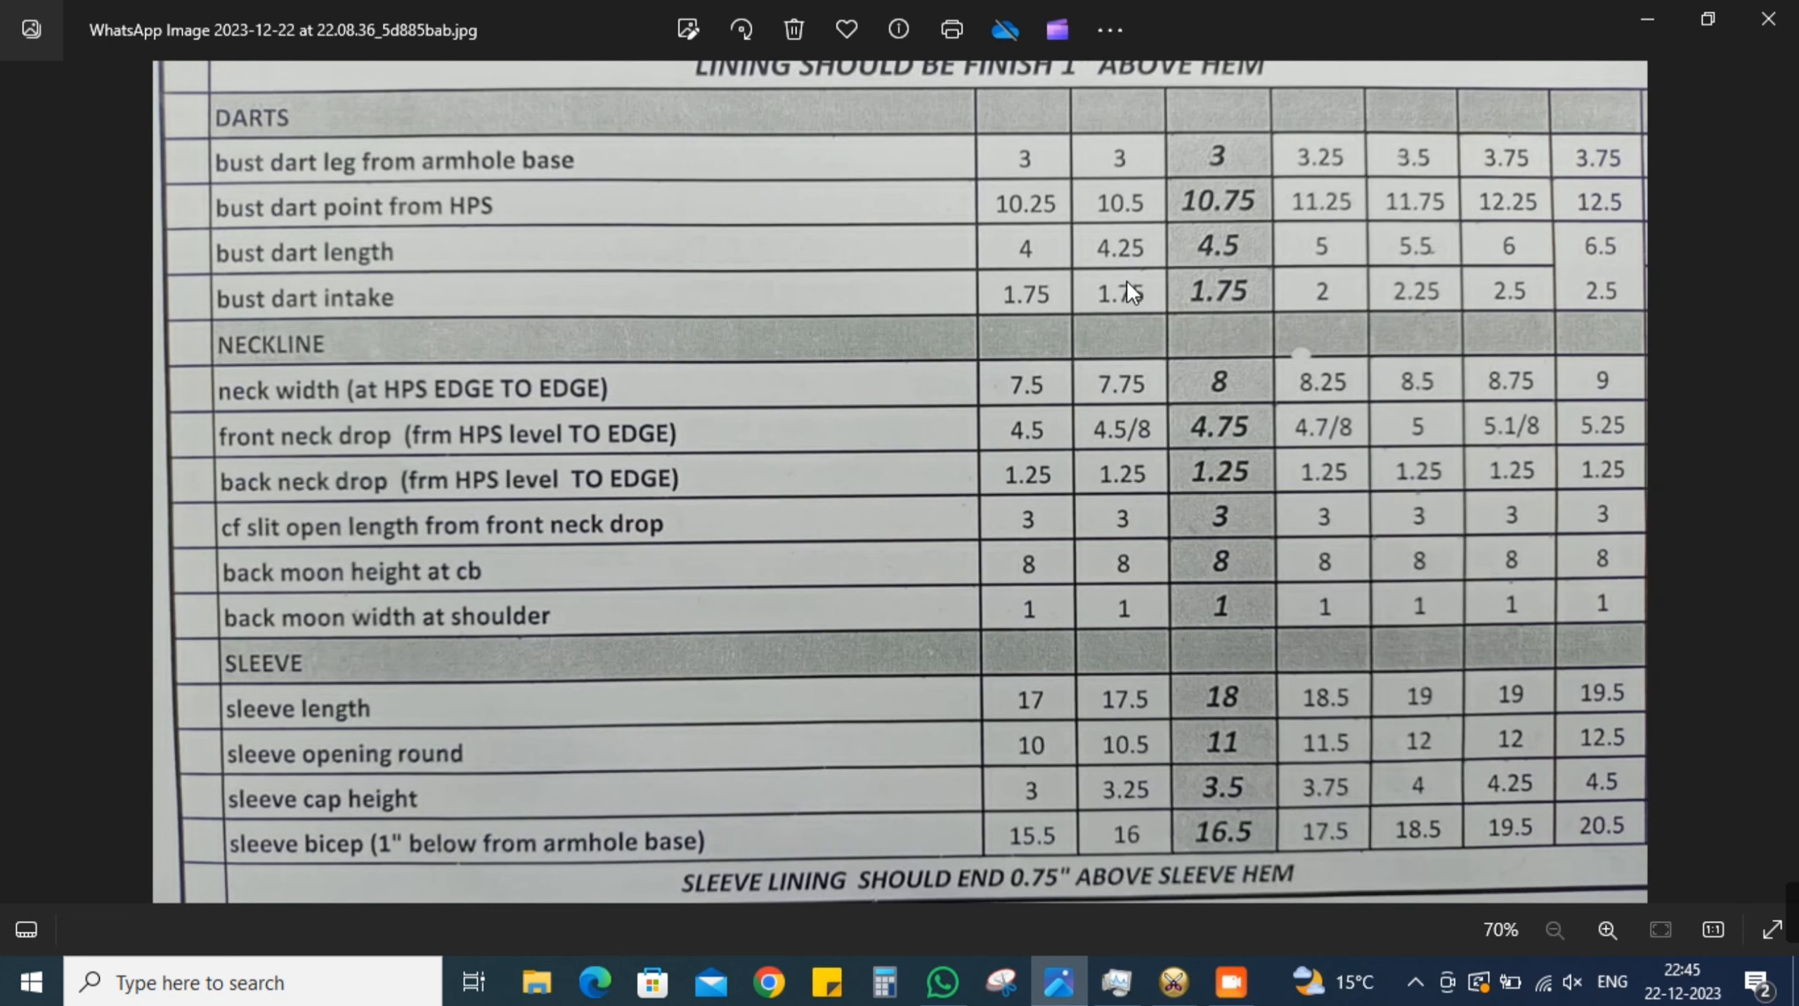
{"action": "left_click", "coordinate": [1707, 20]}
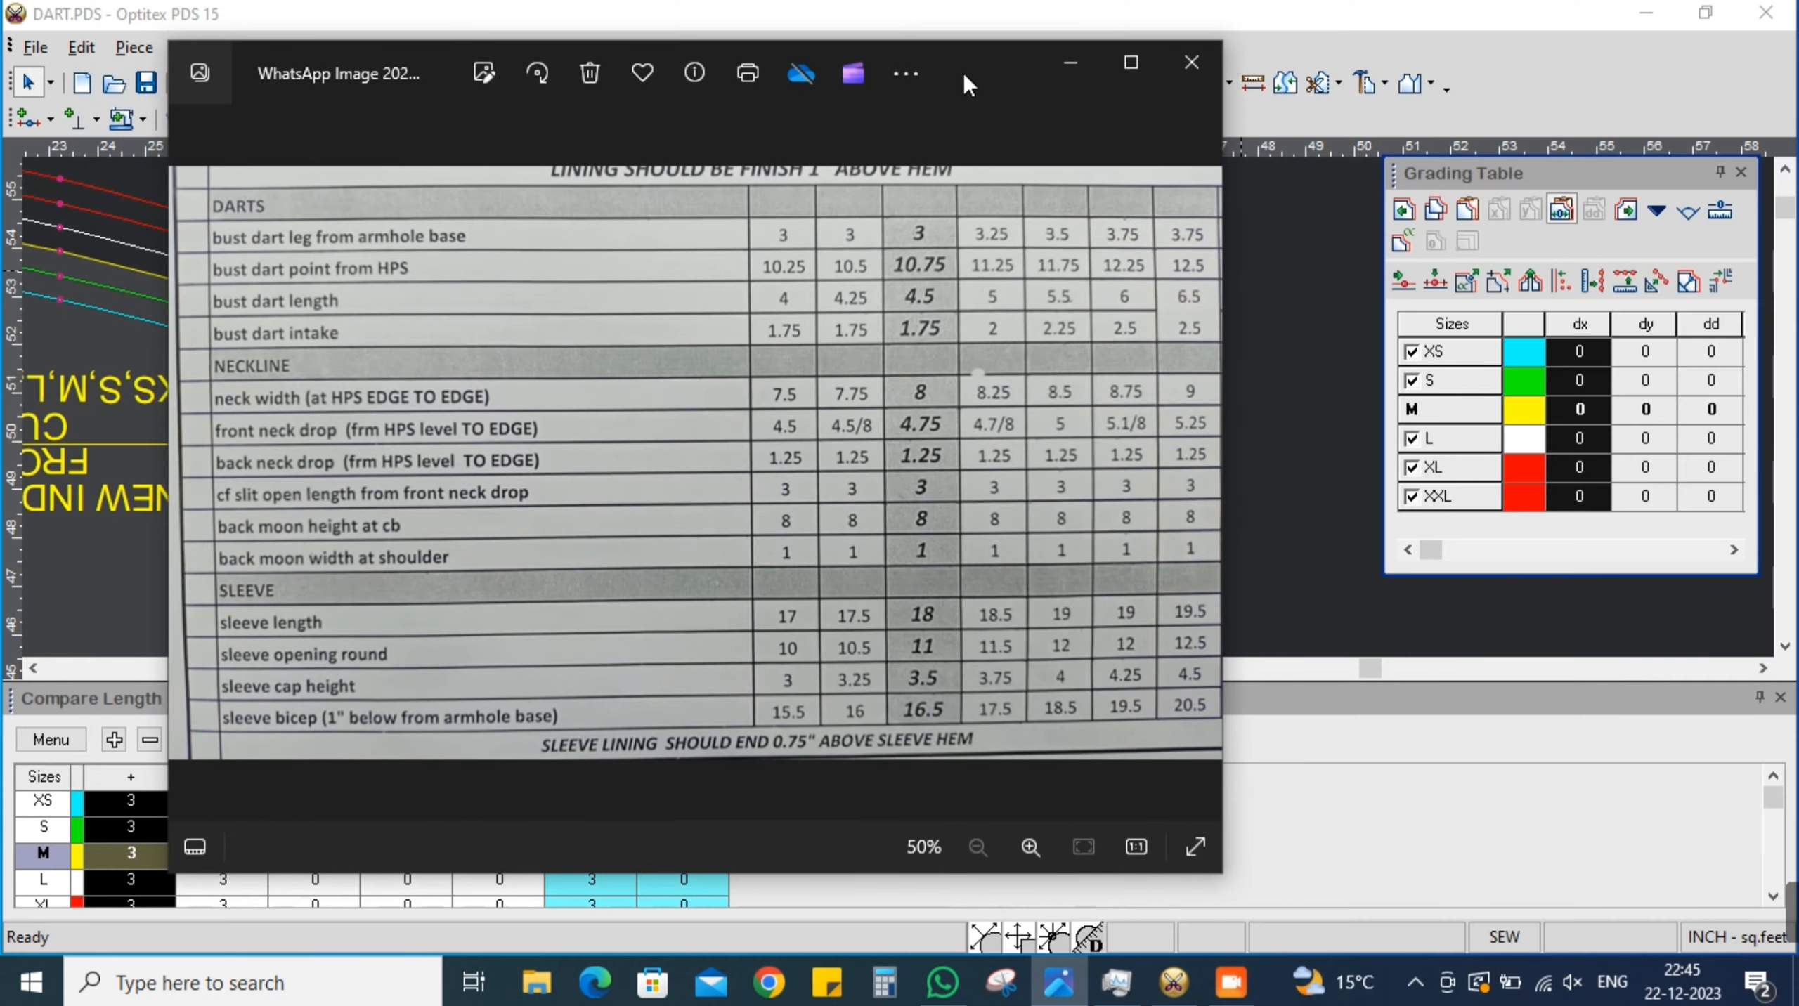
Enlarge the size chart image and examine the bust dart rows across all sizes
{"action": "left_click_drag", "start_coordinate": [964, 73], "coordinate": [781, 60]}
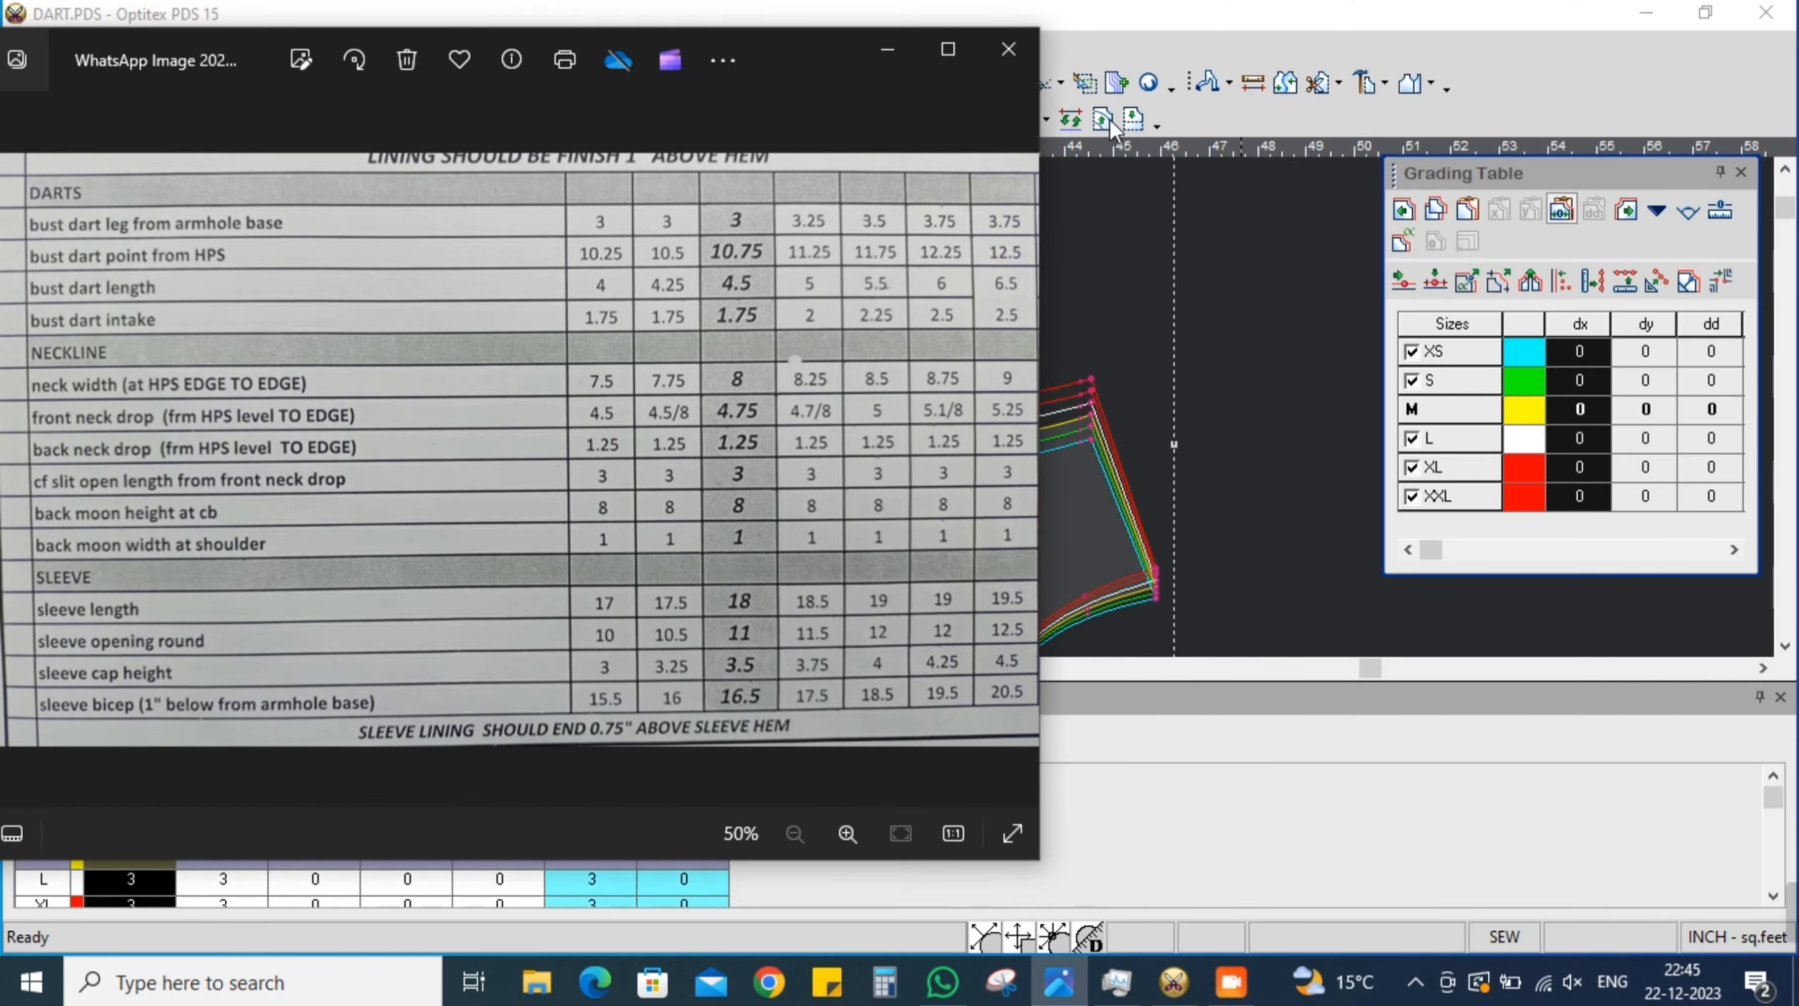
{"action": "left_click", "coordinate": [1705, 14]}
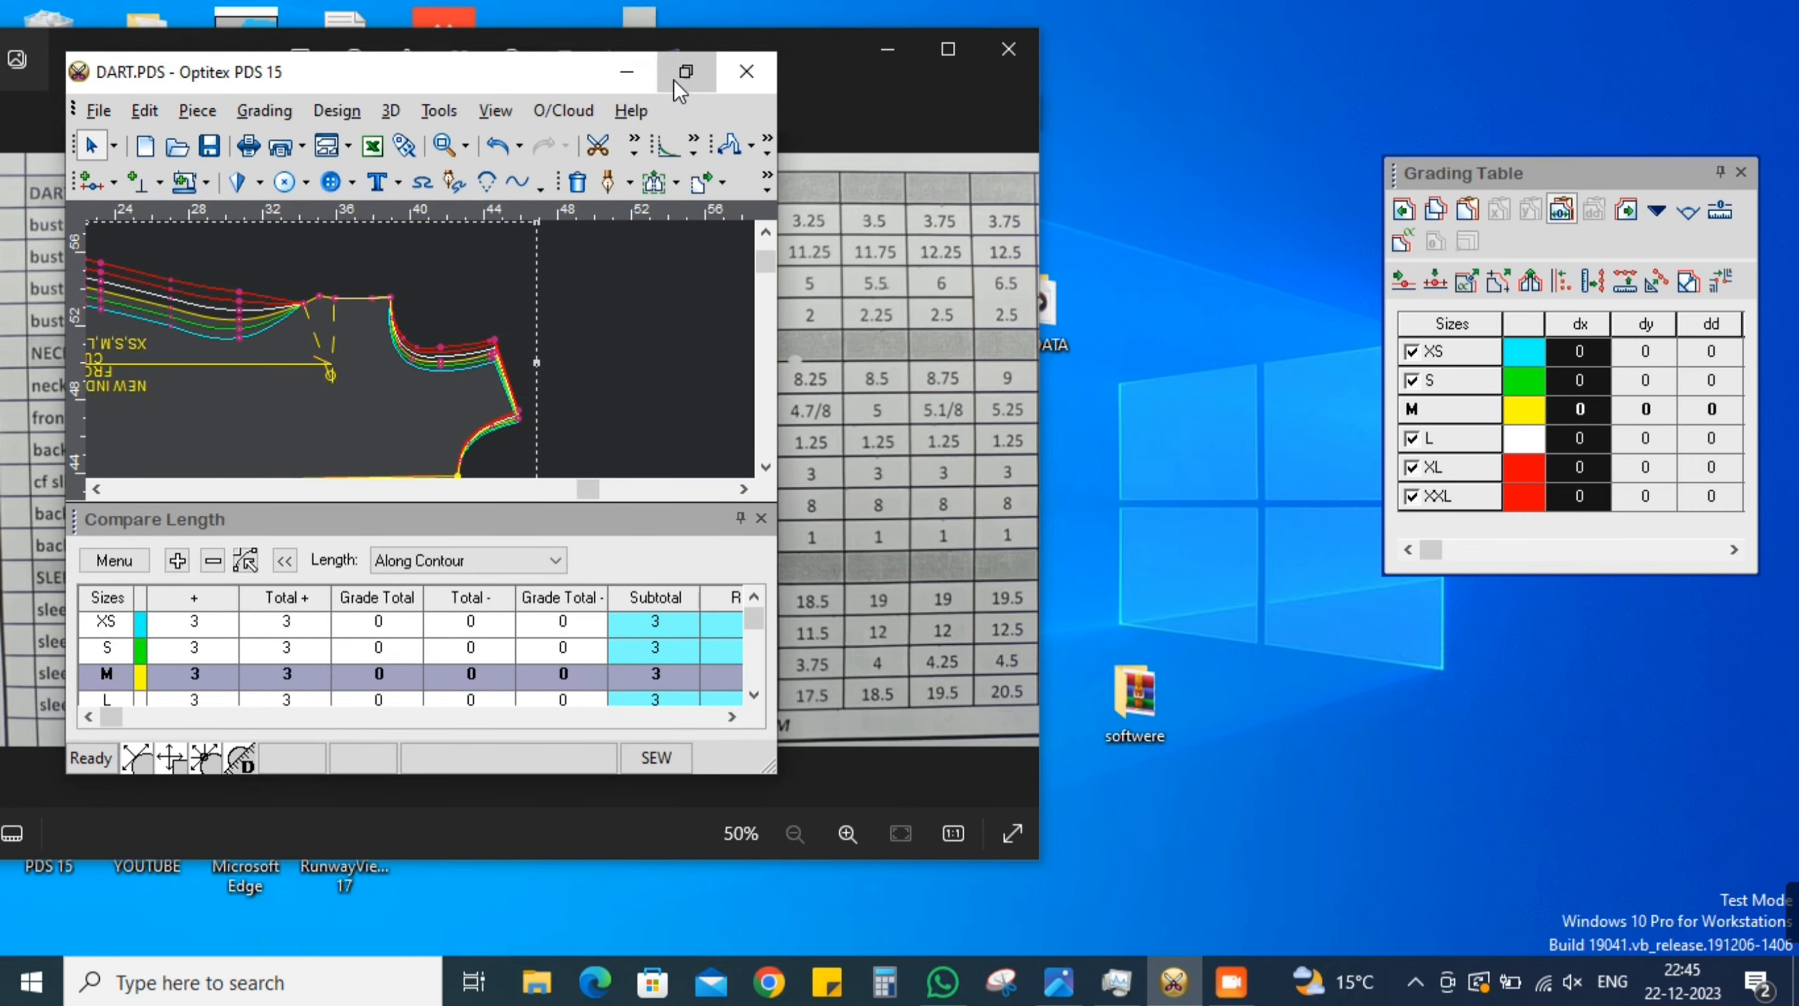
{"action": "left_click", "coordinate": [677, 74]}
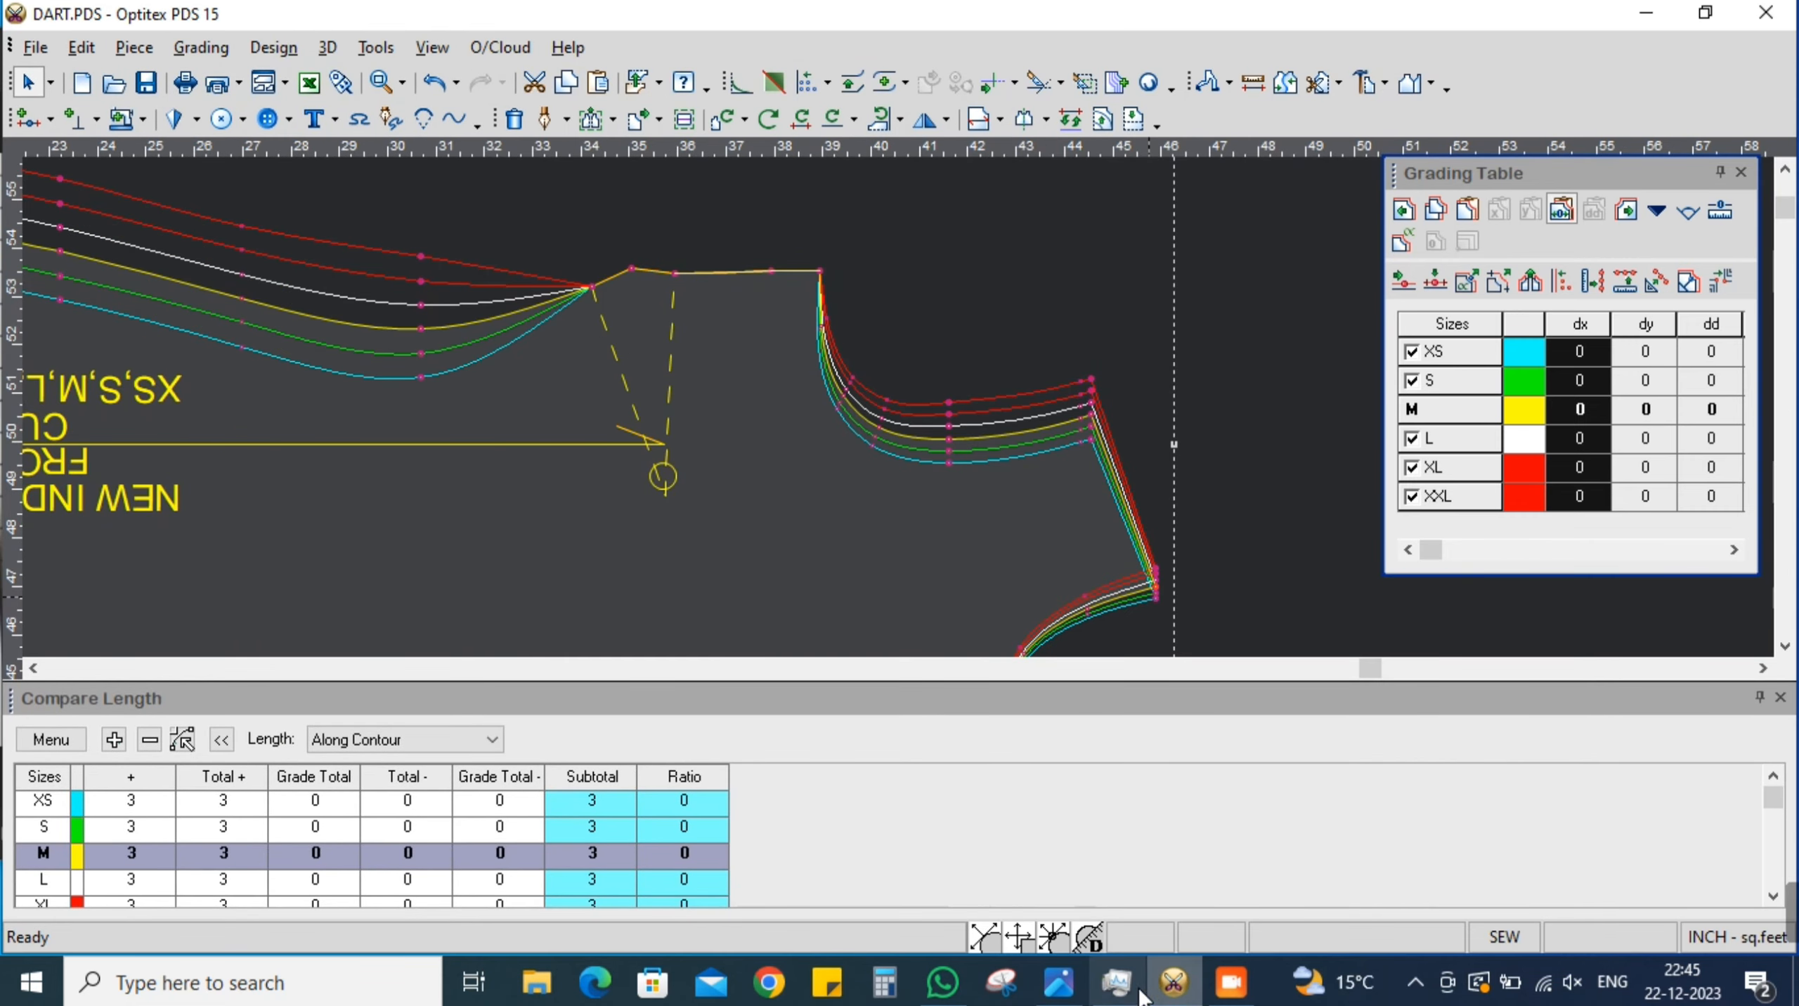
{"action": "left_click", "coordinate": [1058, 981]}
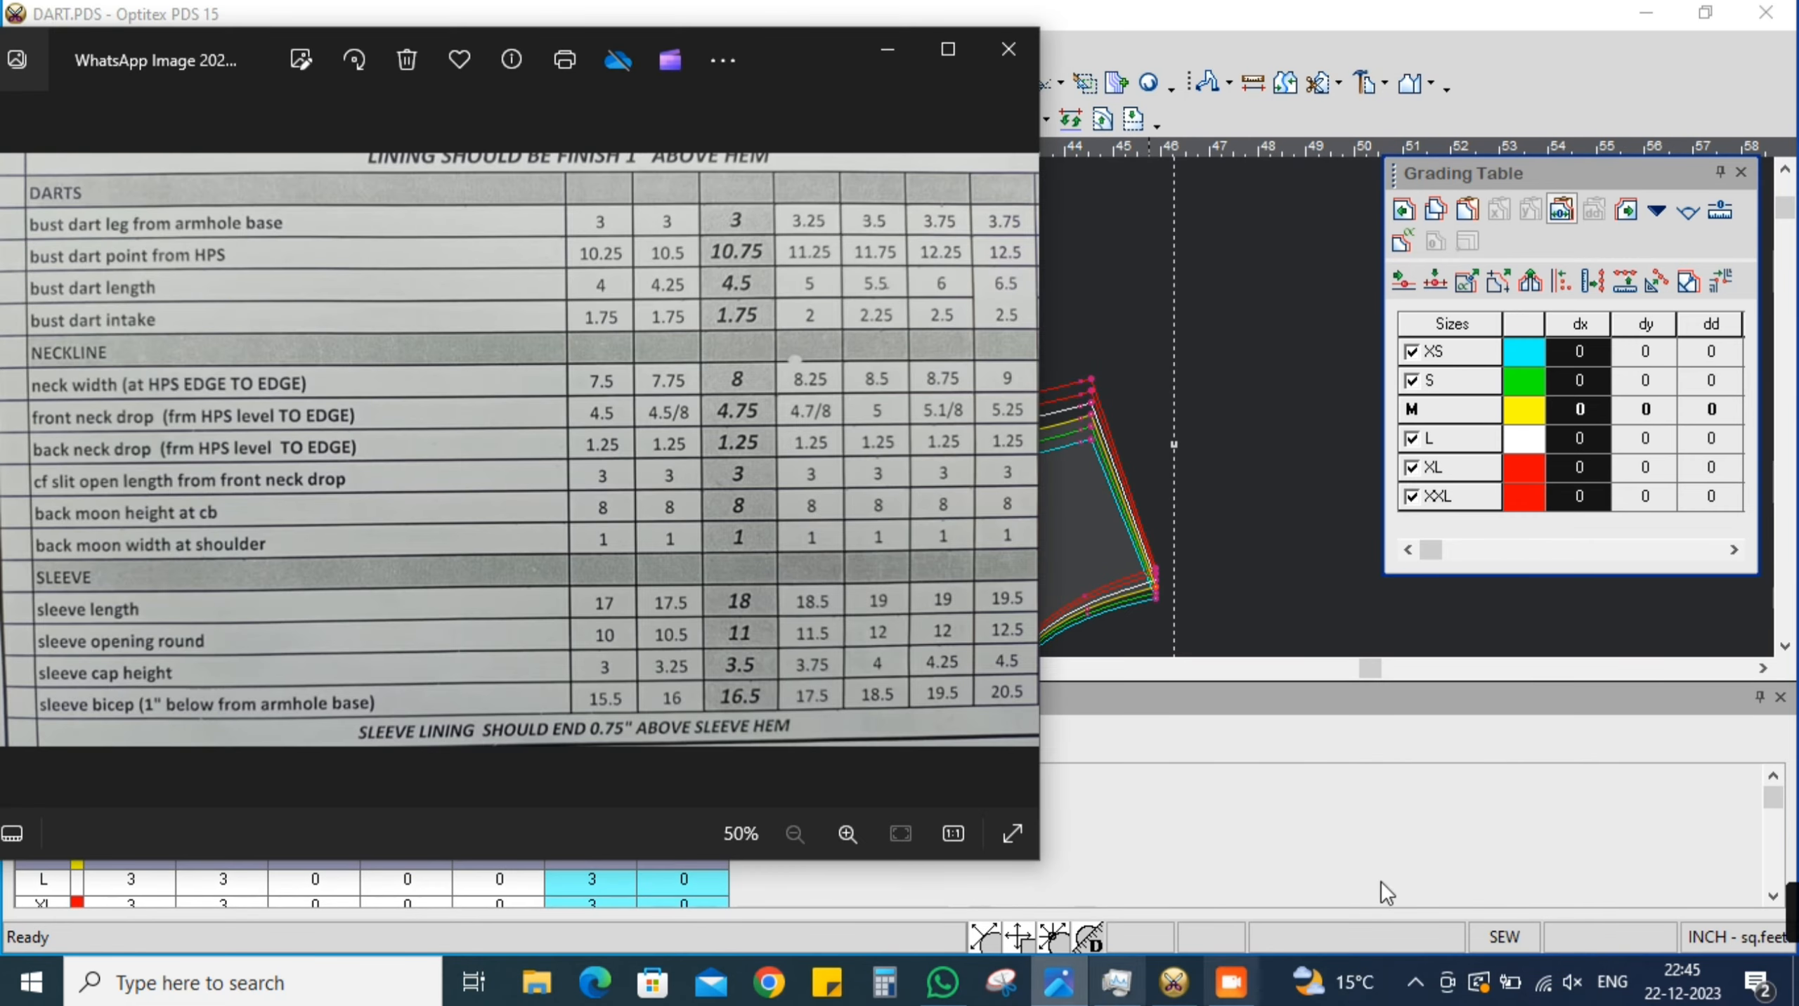
{"action": "left_click", "coordinate": [947, 49]}
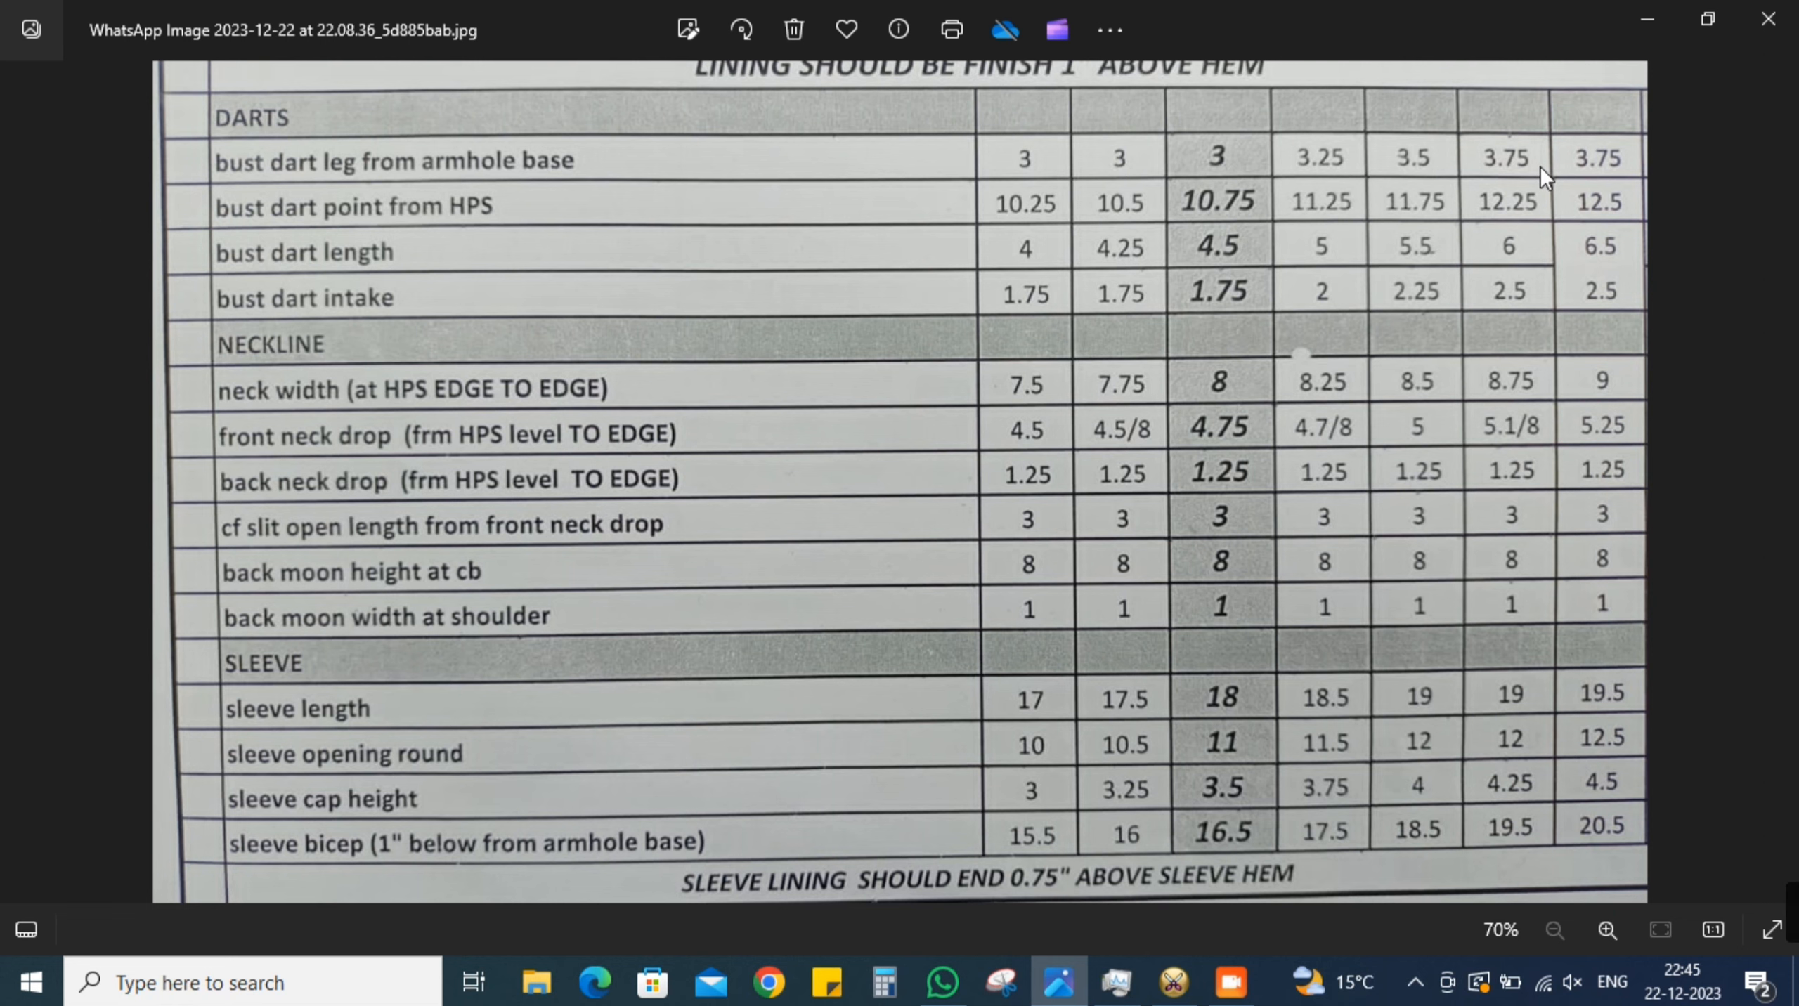
{"action": "key", "text": "alt+Tab"}
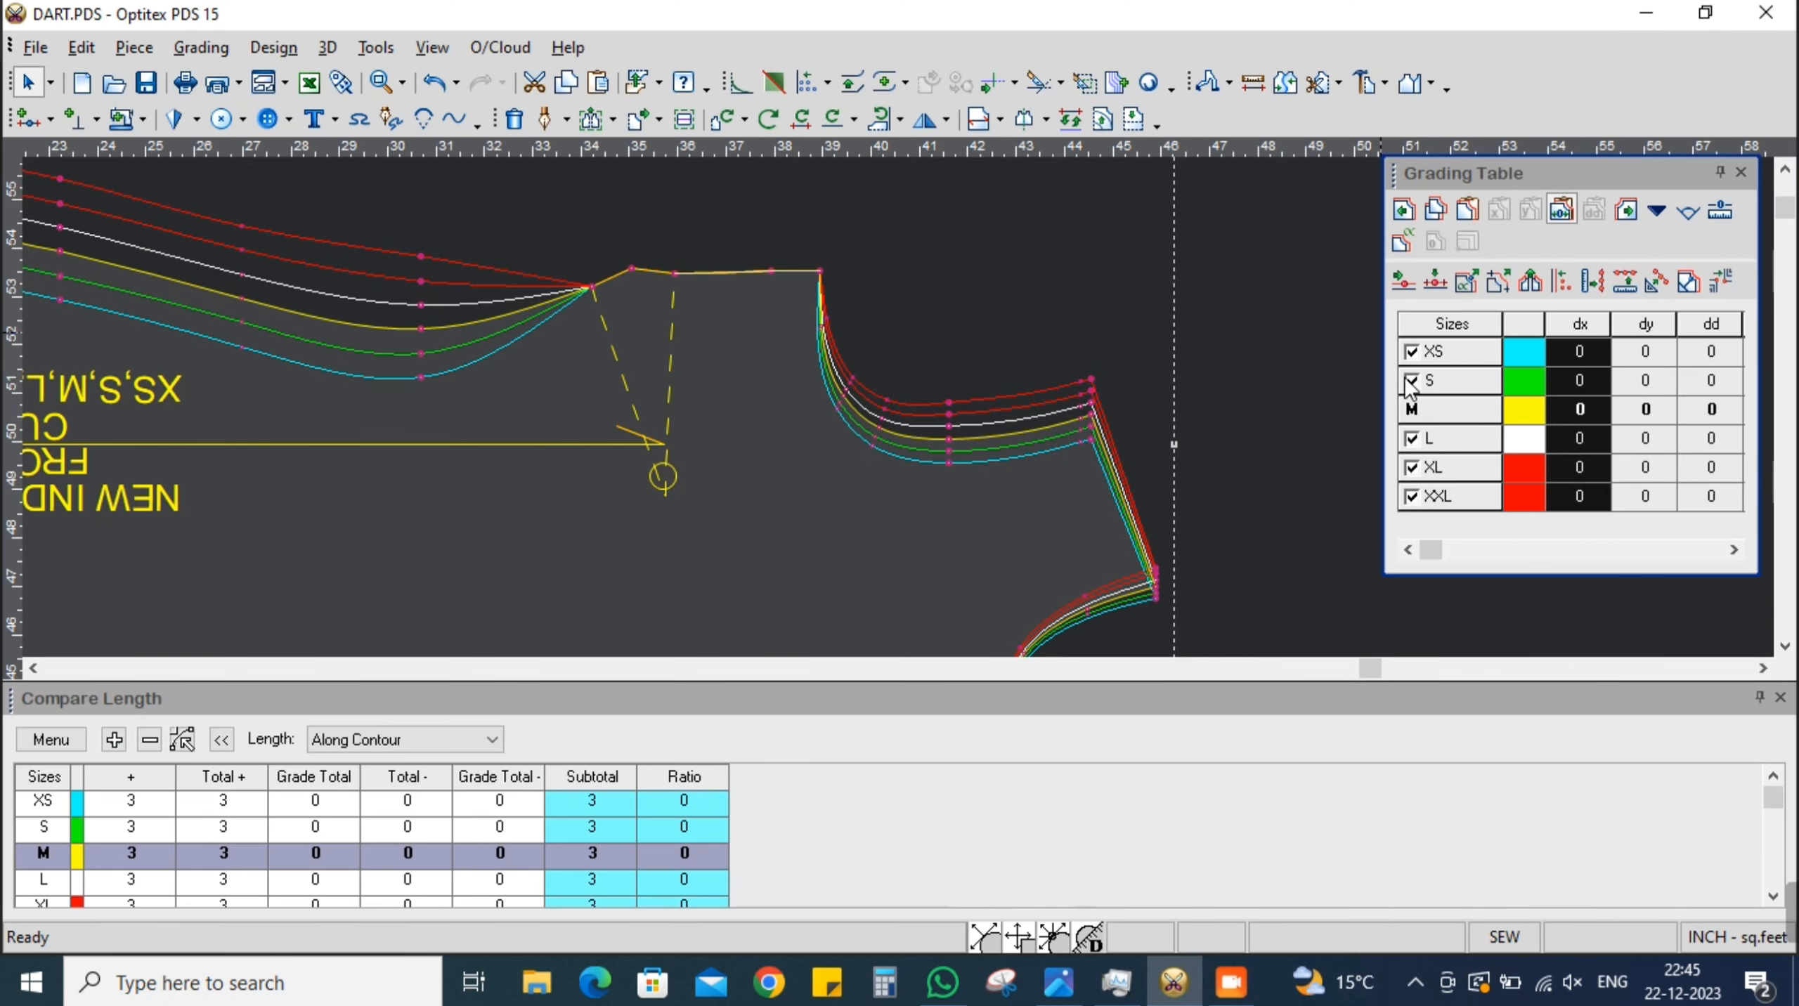
Grade the front piece's upper dart leg point with a dx of -0.25 for sizes L, XL and XXL
{"action": "left_click", "coordinate": [674, 273]}
{"action": "scroll", "coordinate": [900, 408], "scroll_direction": "up", "scroll_amount": 2}
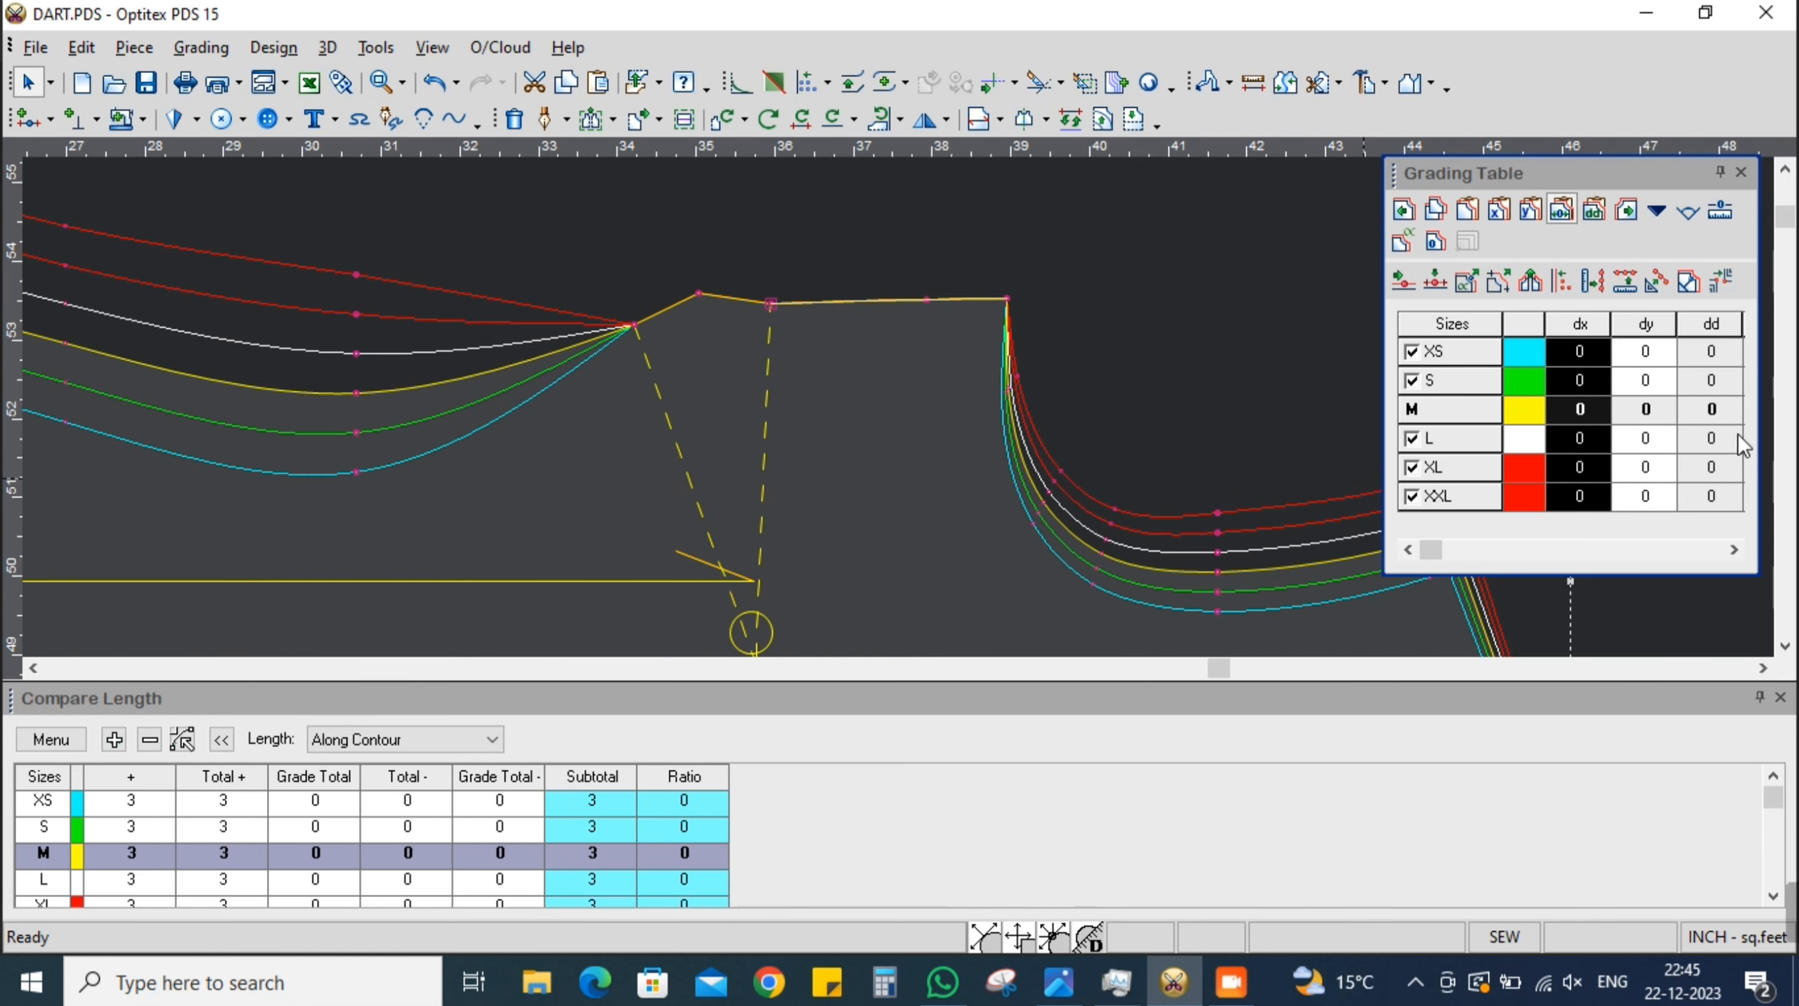
{"action": "left_click", "coordinate": [1447, 357]}
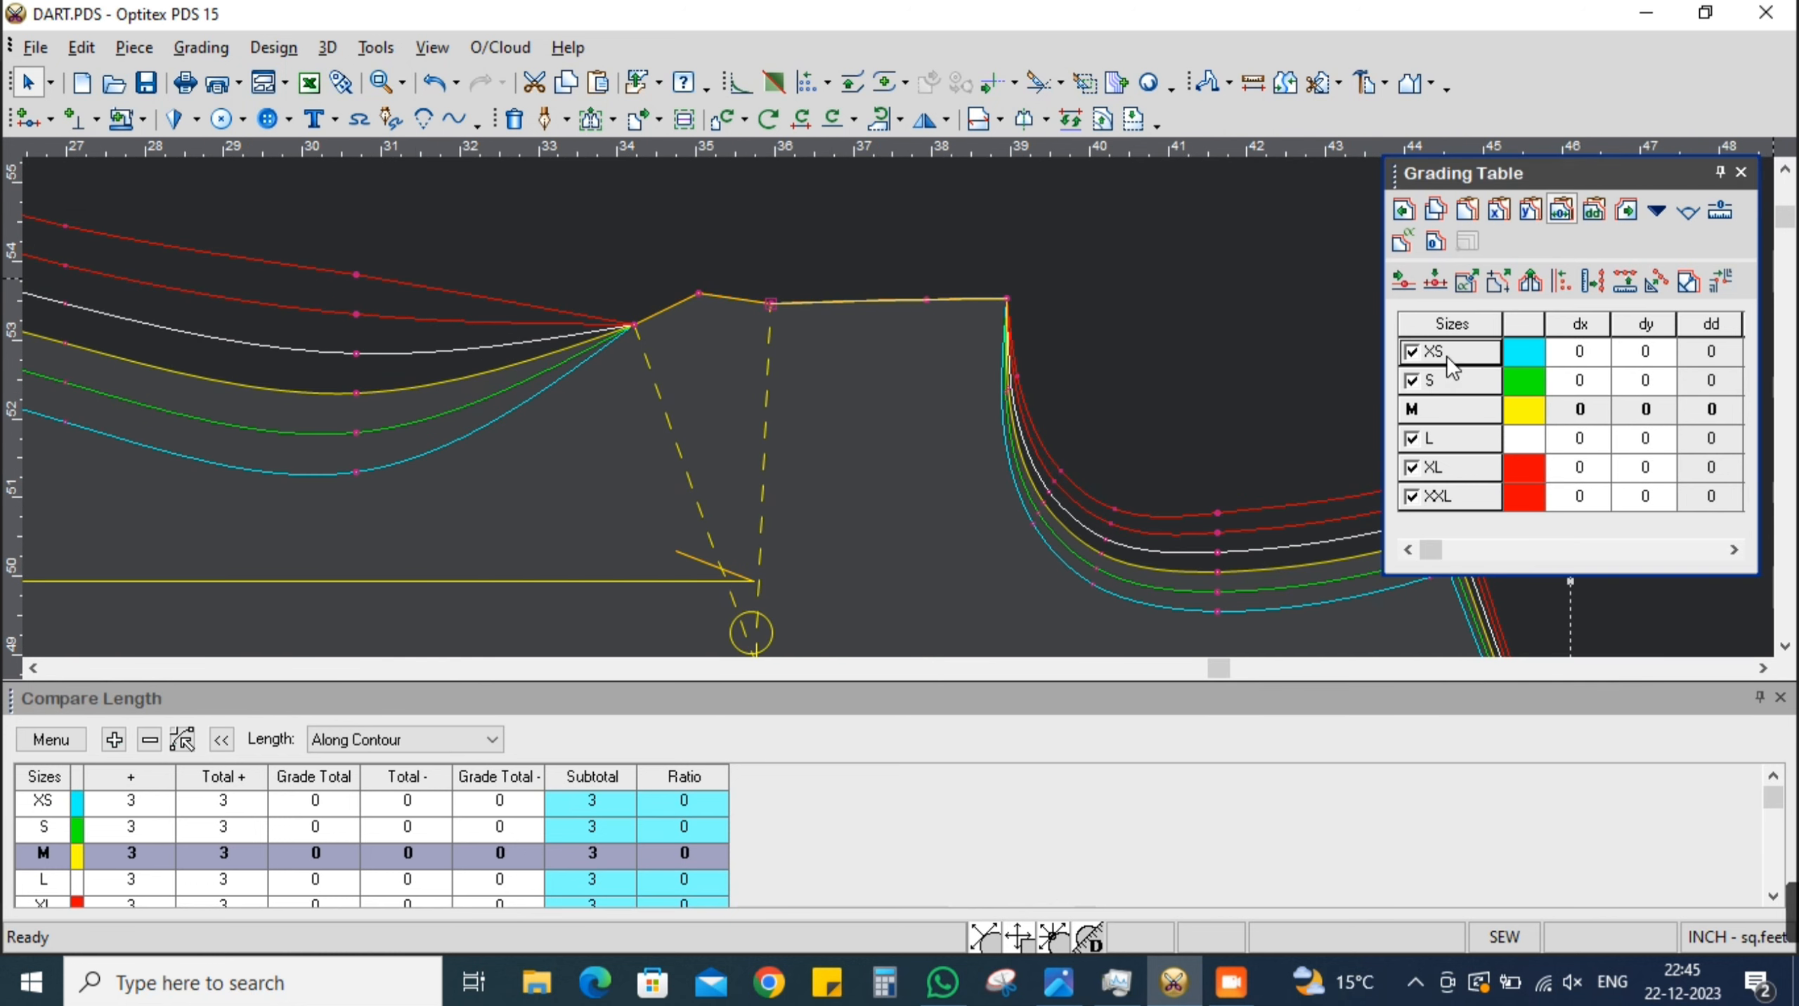
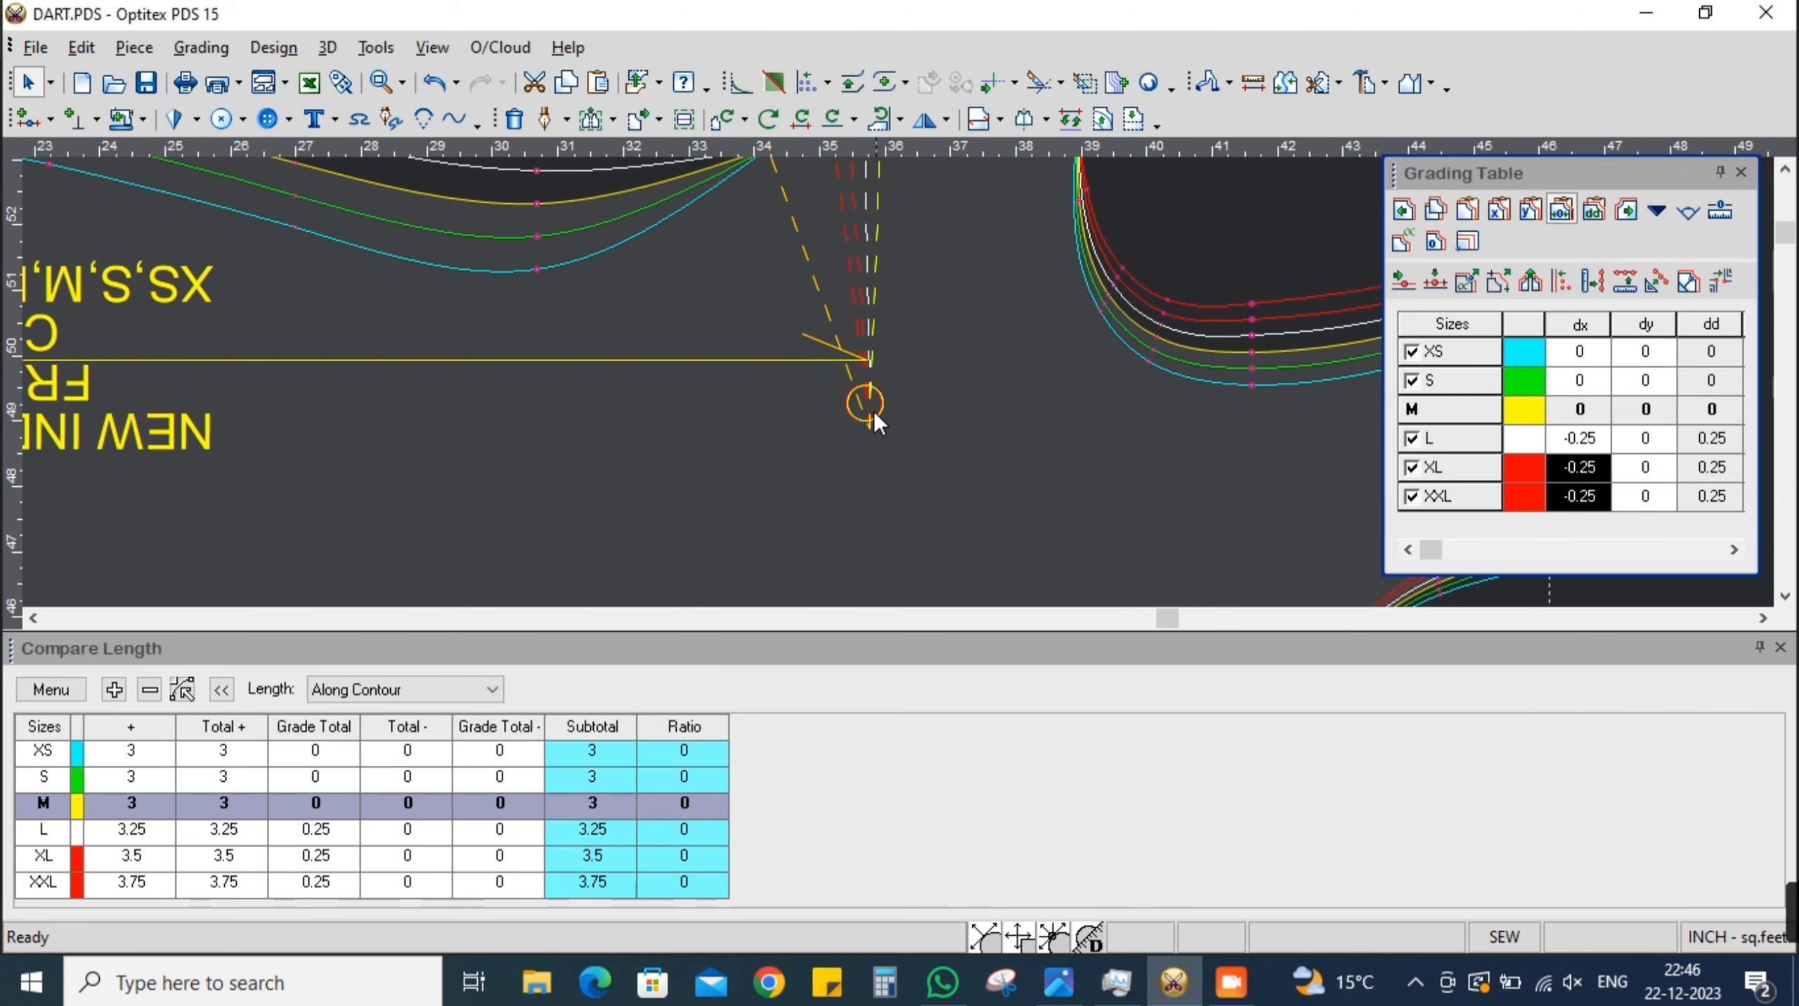
Grade the bust dart's apex point with a dx of 0.25 for sizes XS and S
{"action": "left_click", "coordinate": [870, 428]}
{"action": "mouse_move", "coordinate": [1604, 357]}
{"action": "left_mouse_down"}
{"action": "mouse_move", "coordinate": [1596, 396]}
{"action": "mouse_move", "coordinate": [1599, 375]}
{"action": "left_mouse_up"}
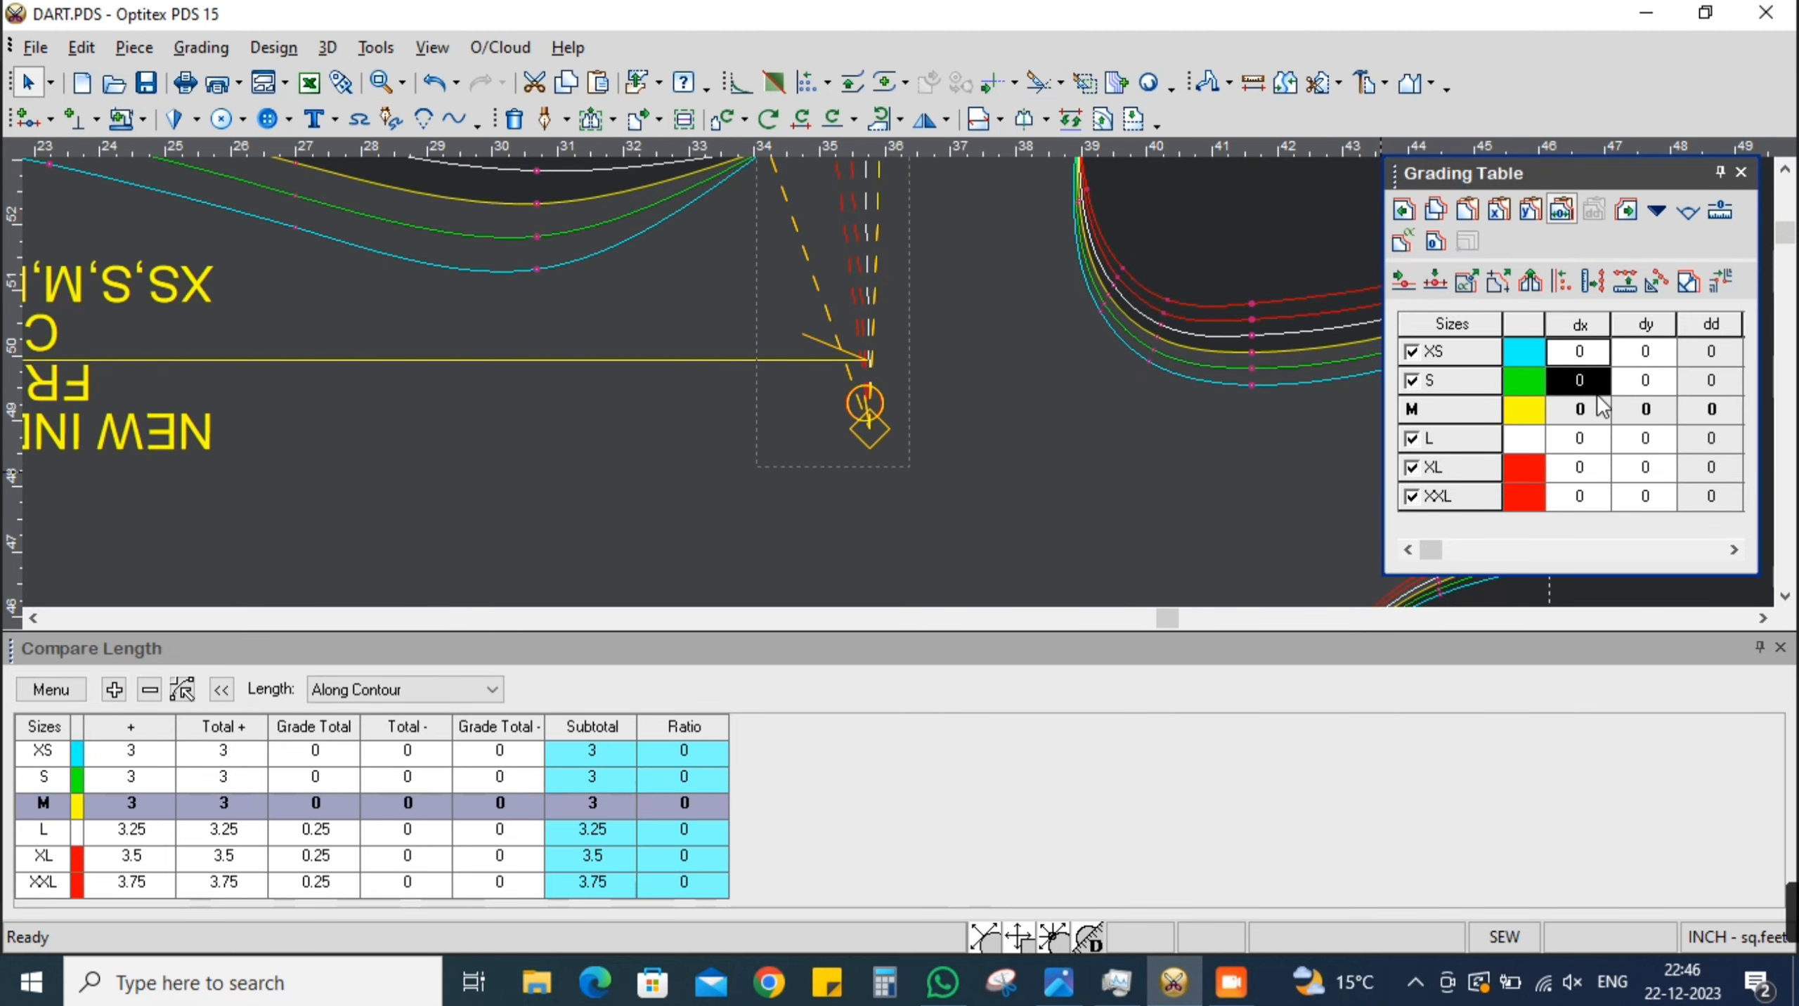
{"action": "type", "text": "."}
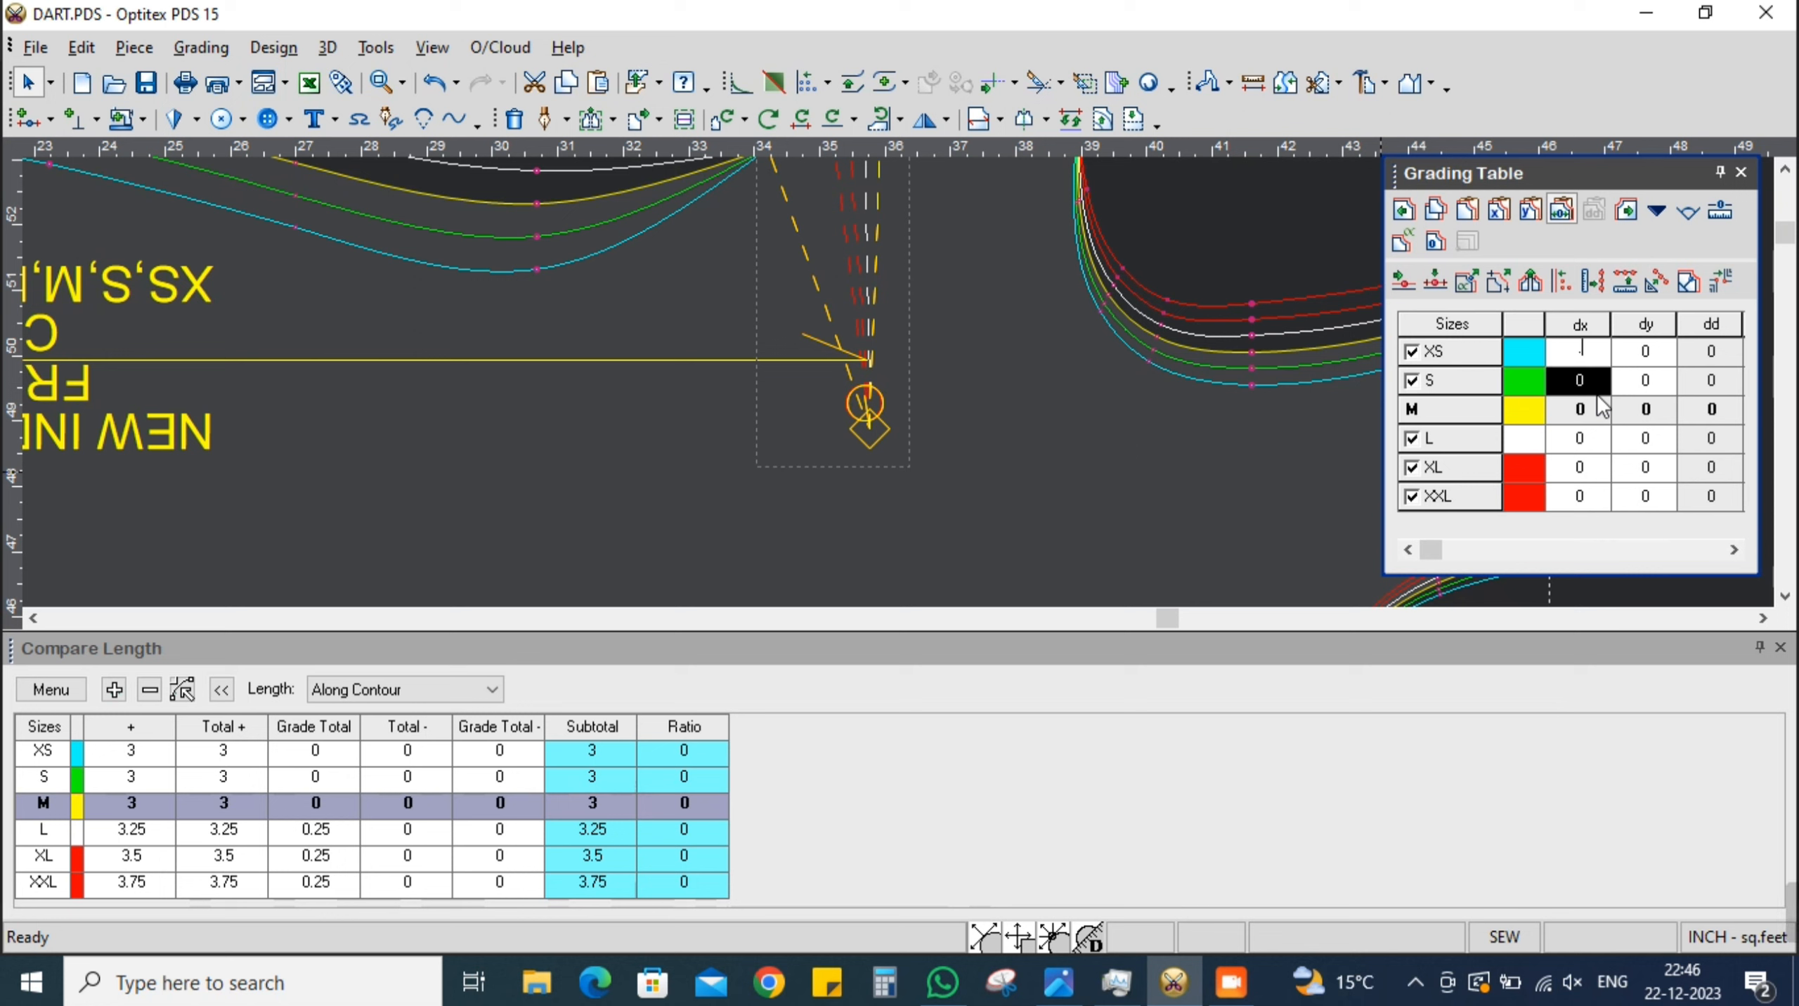
{"action": "type", "text": "25"}
{"action": "key", "text": "Return"}
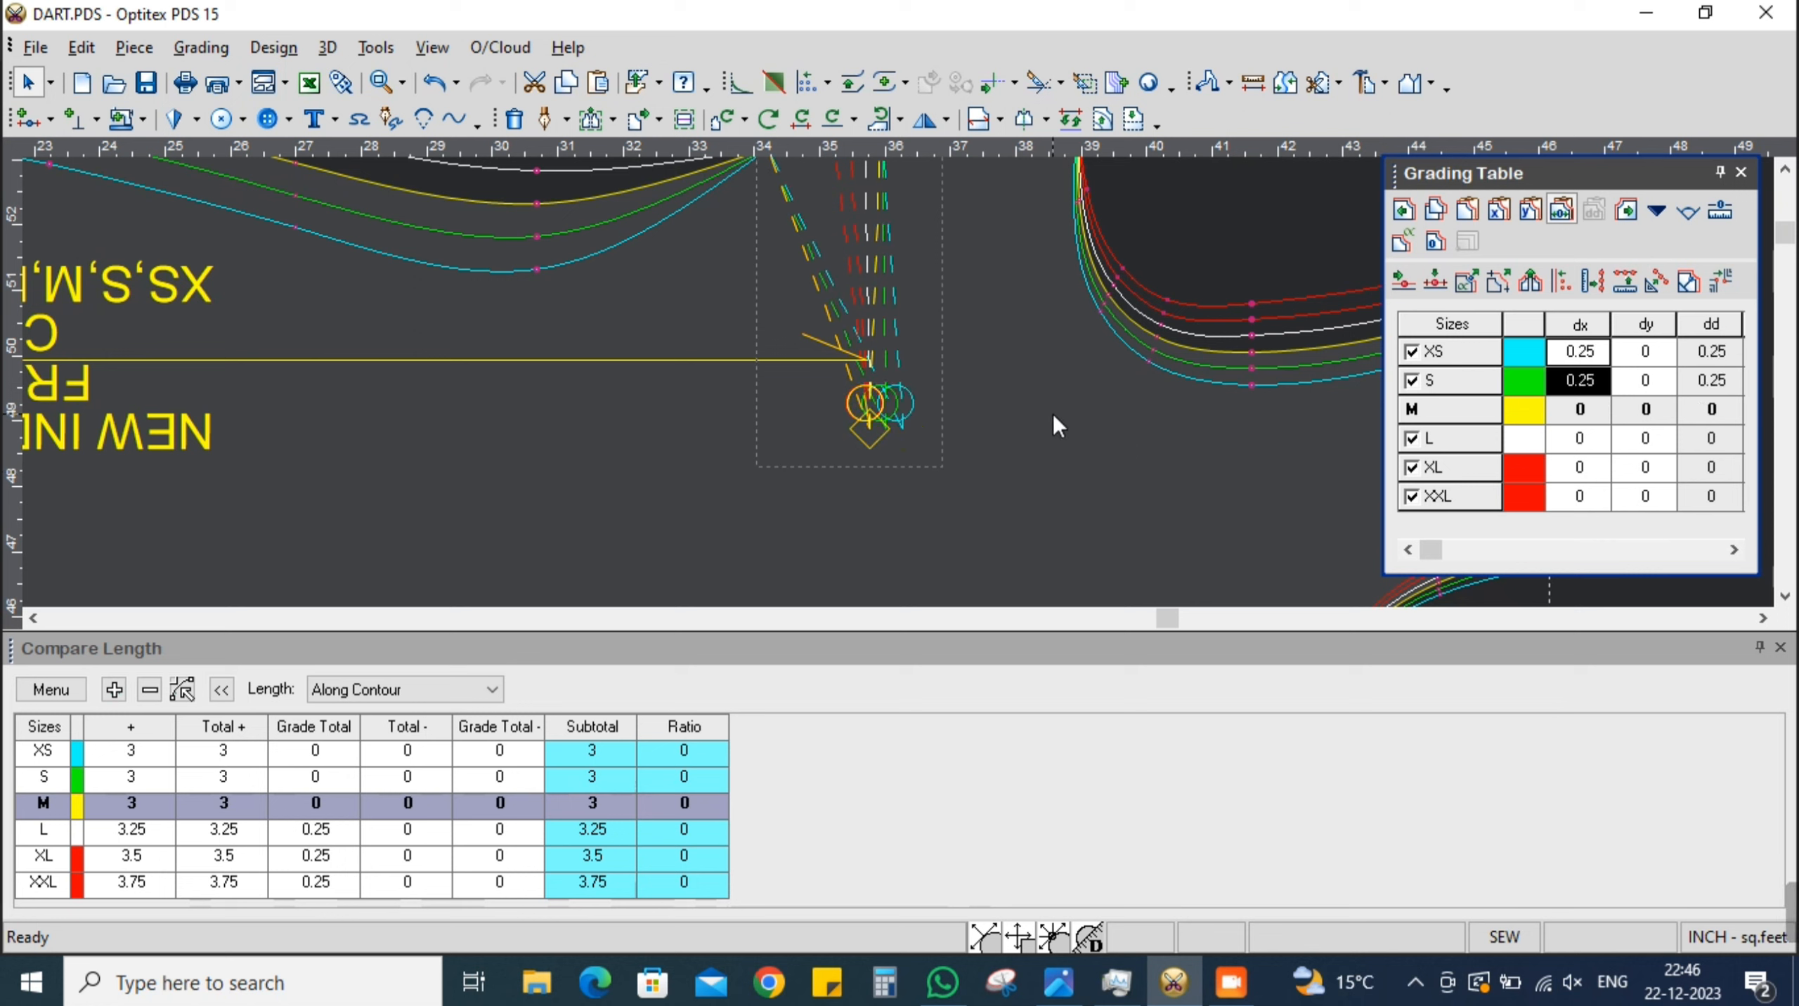
Consult the size chart's bust dart point row and set the dart apex dx to -0.5 for size L
{"action": "left_click", "coordinate": [1589, 441]}
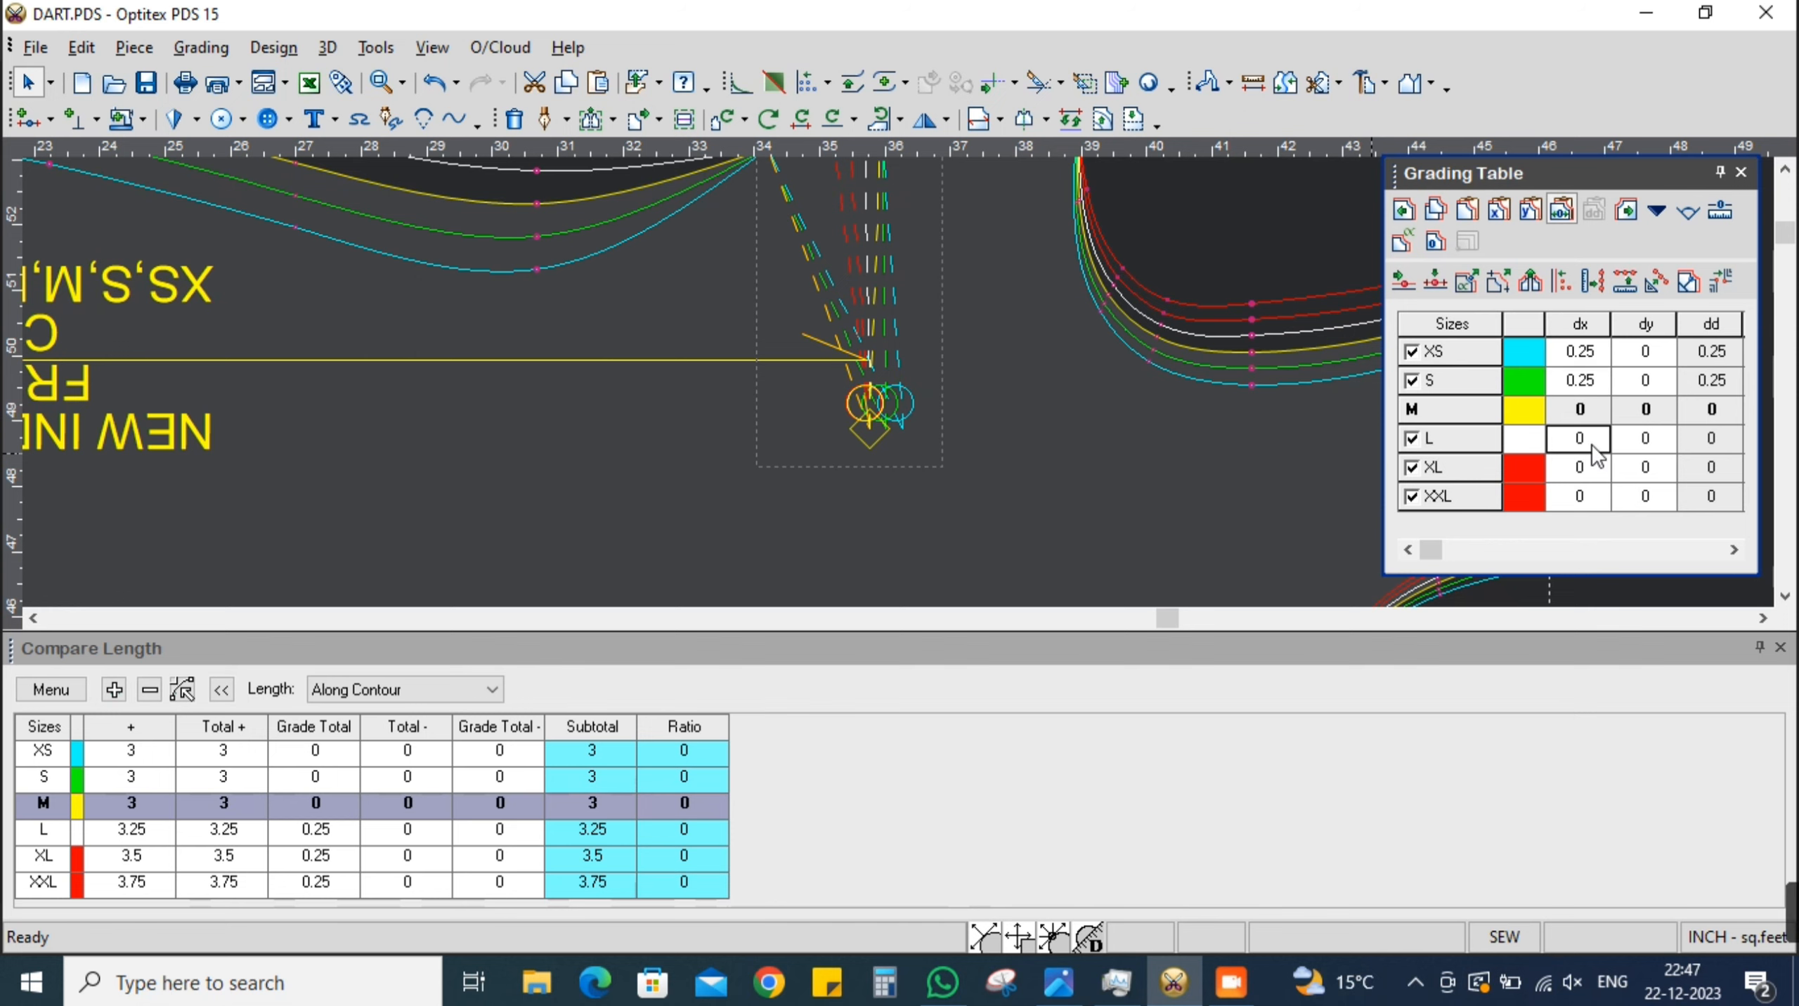
{"action": "key", "text": "alt+Tab"}
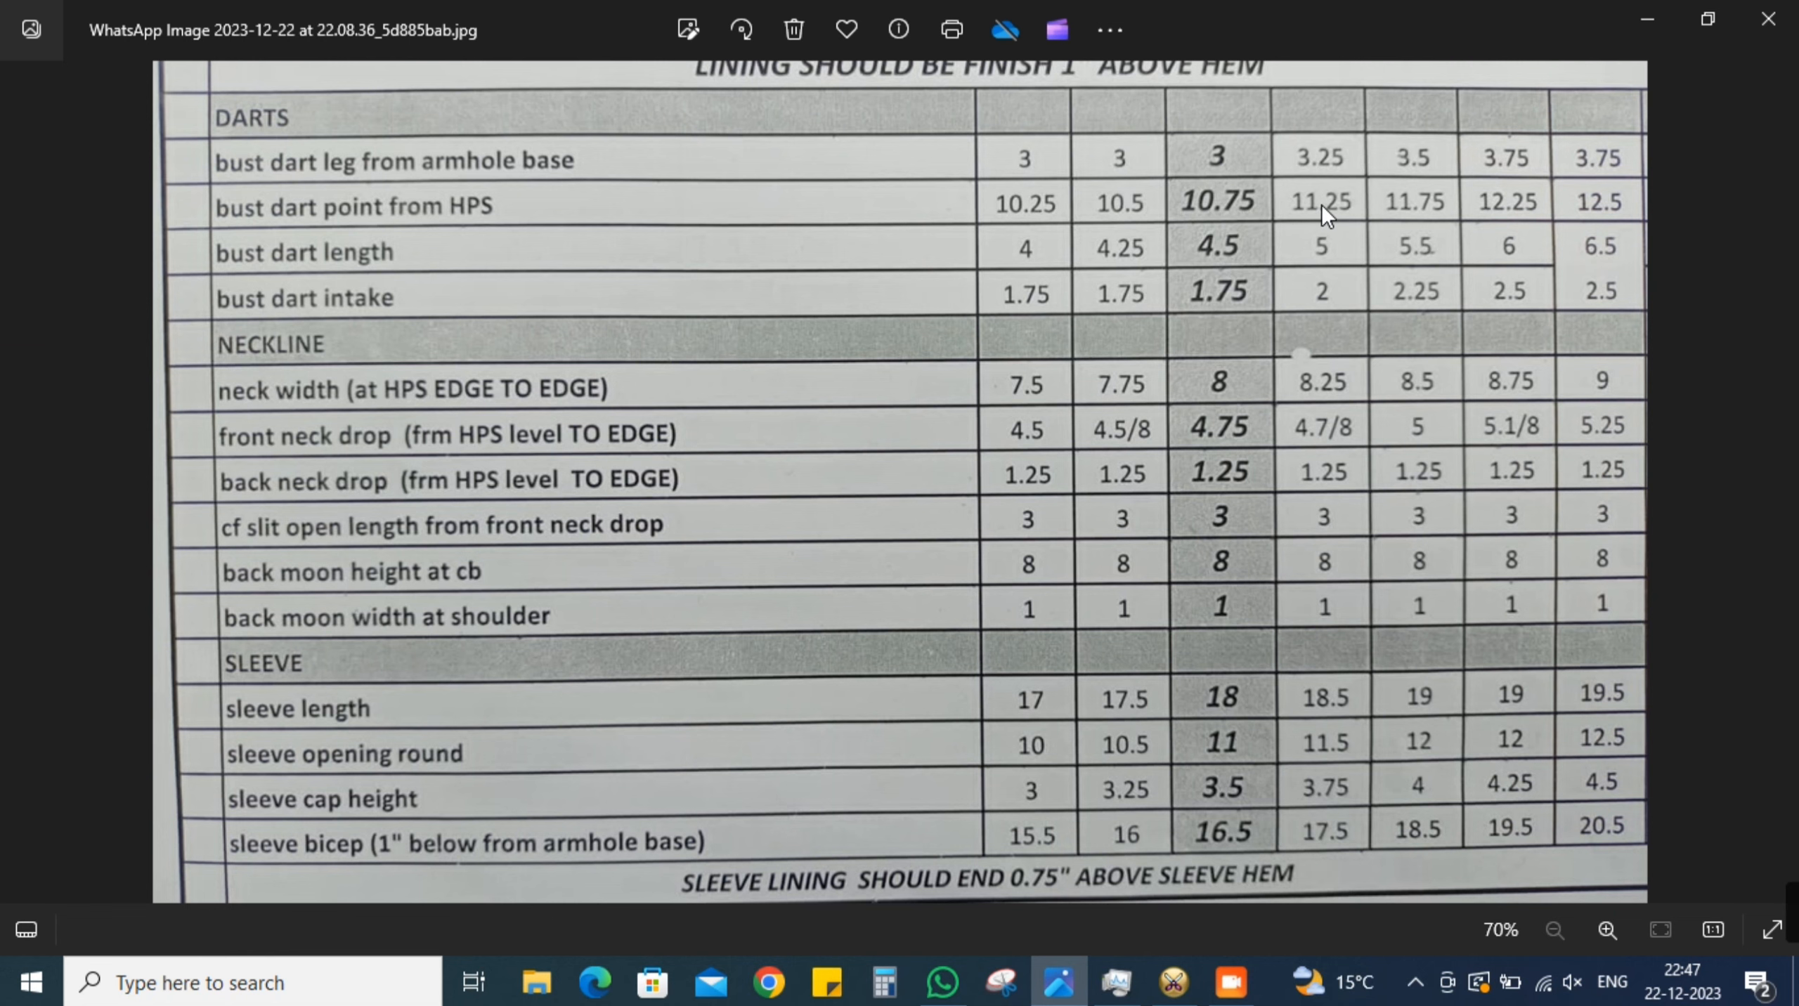
{"action": "key", "text": "alt+Tab"}
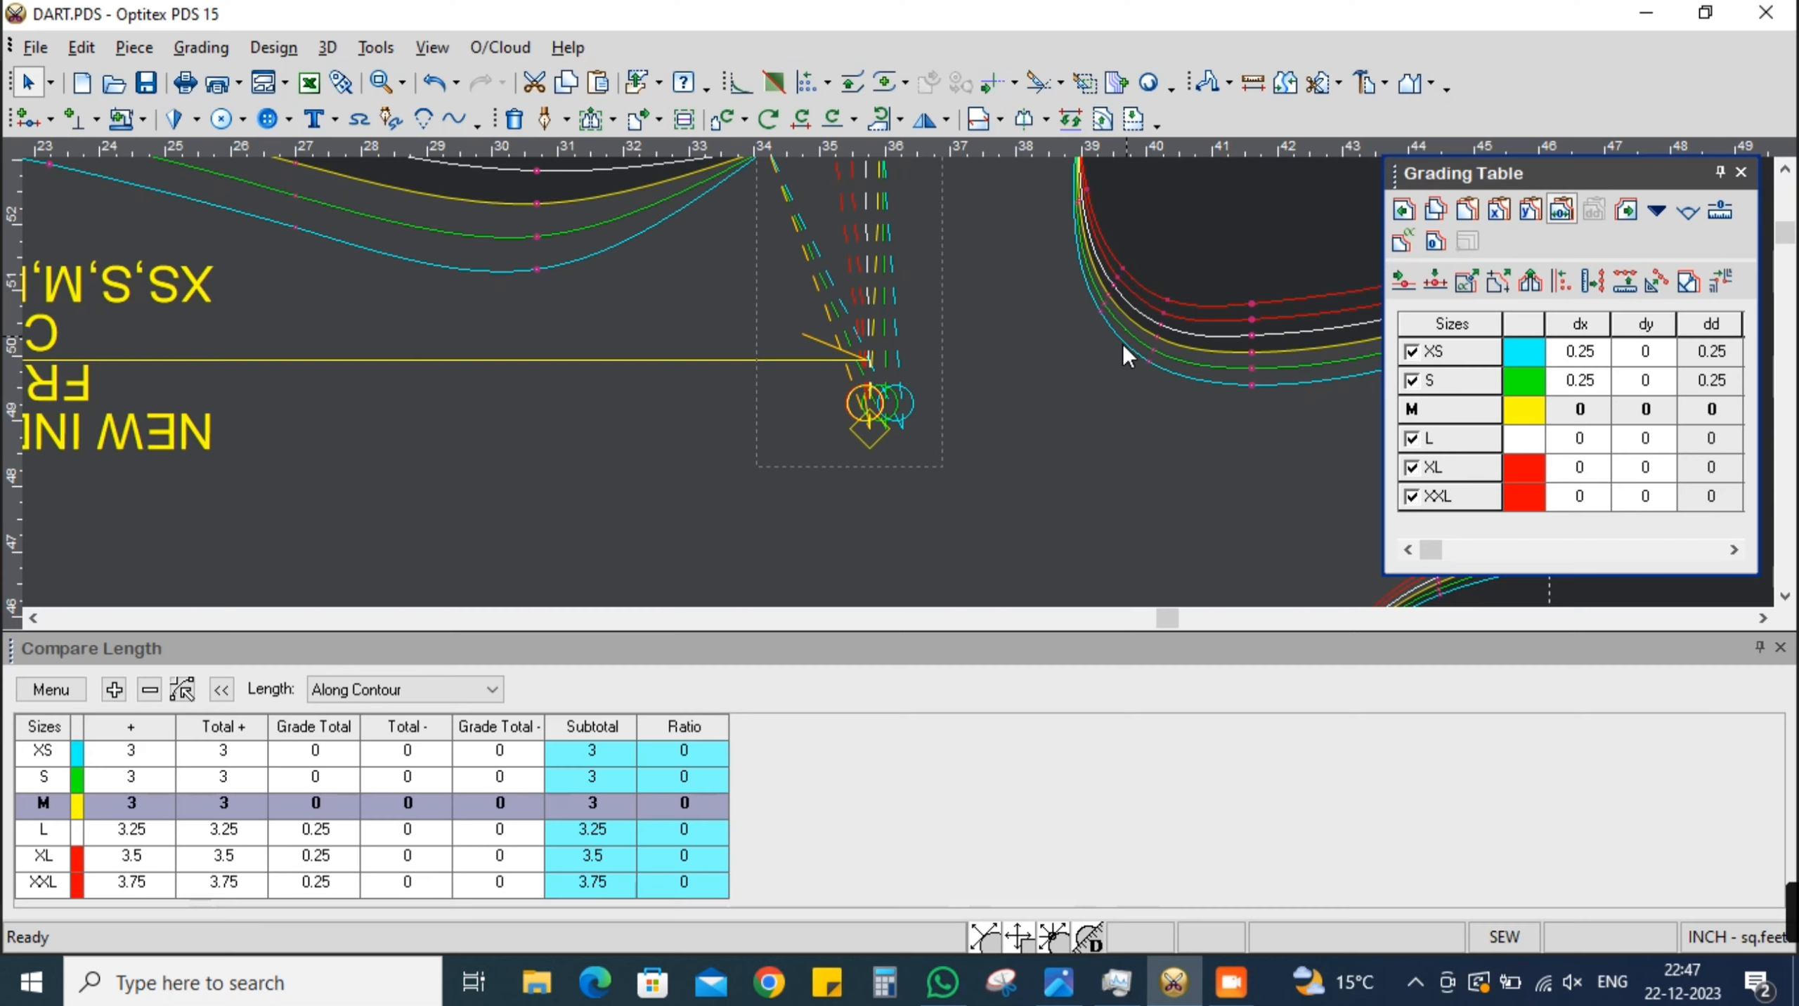
{"action": "left_click", "coordinate": [1597, 440]}
{"action": "left_click", "coordinate": [1598, 440]}
{"action": "type", "text": ".5"}
Consult the size chart again and set the dart apex dx to -0.5 for sizes XL and XXL
{"action": "key", "text": "alt+Tab"}
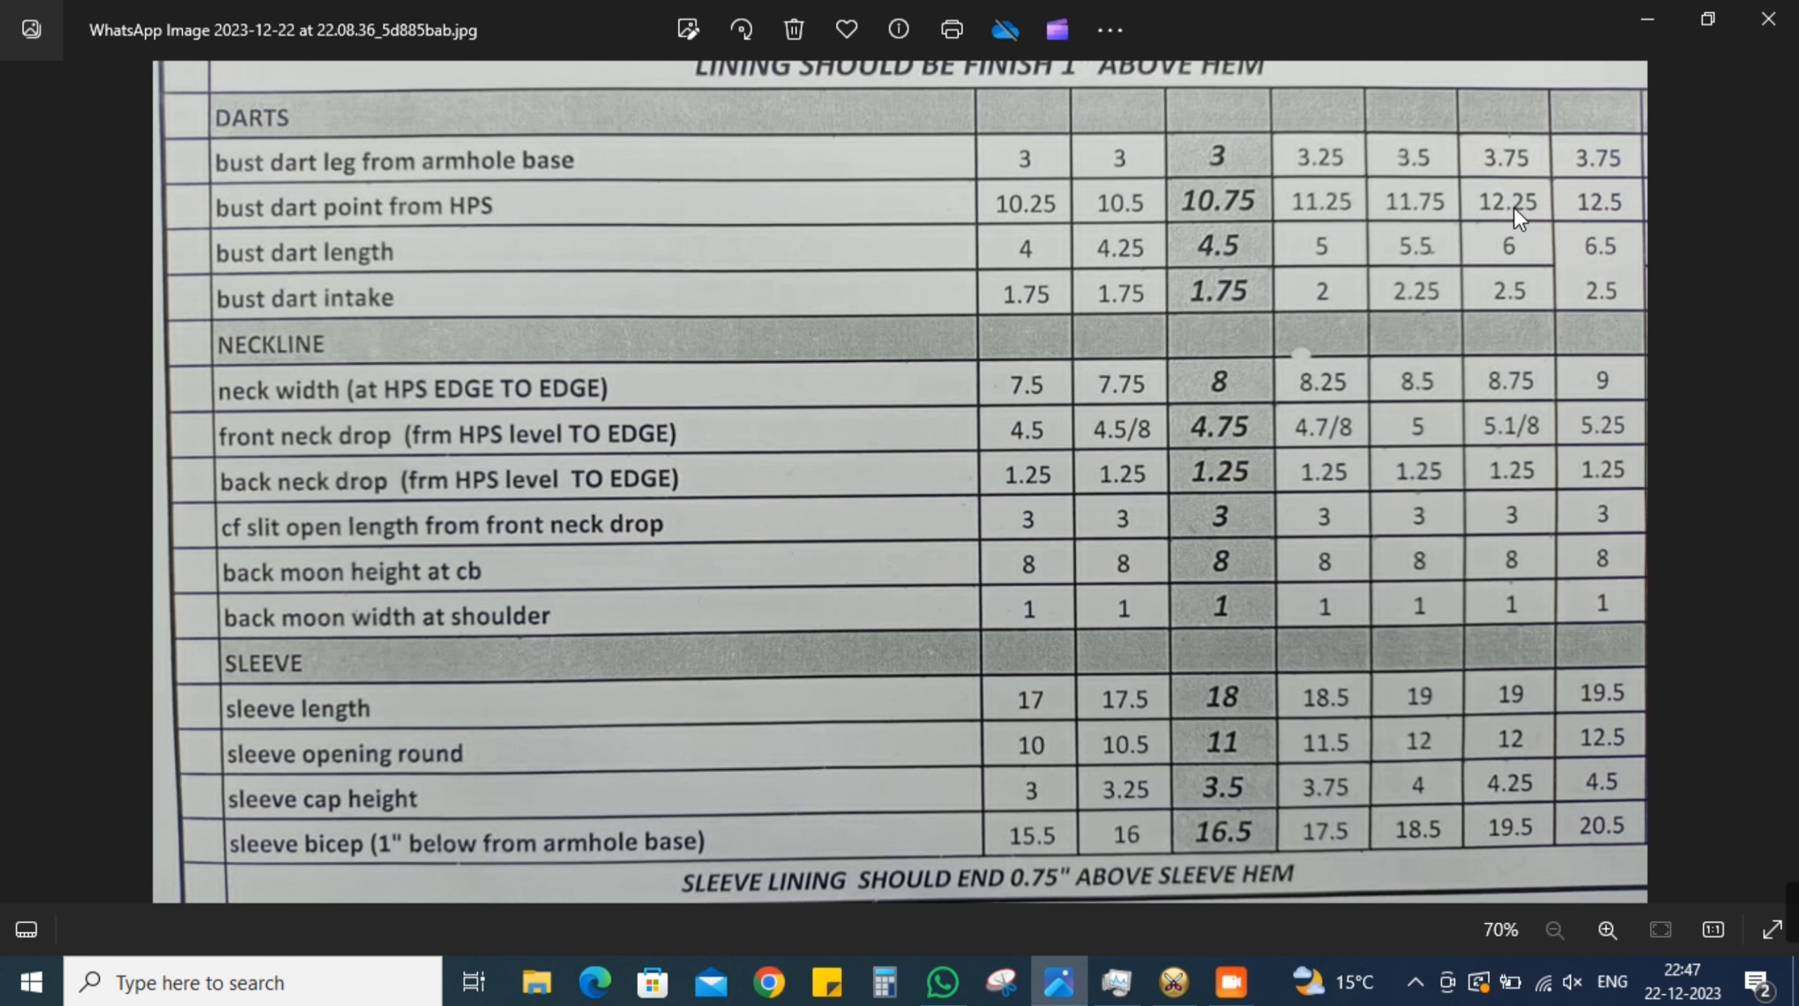
{"action": "key", "text": "alt+Tab"}
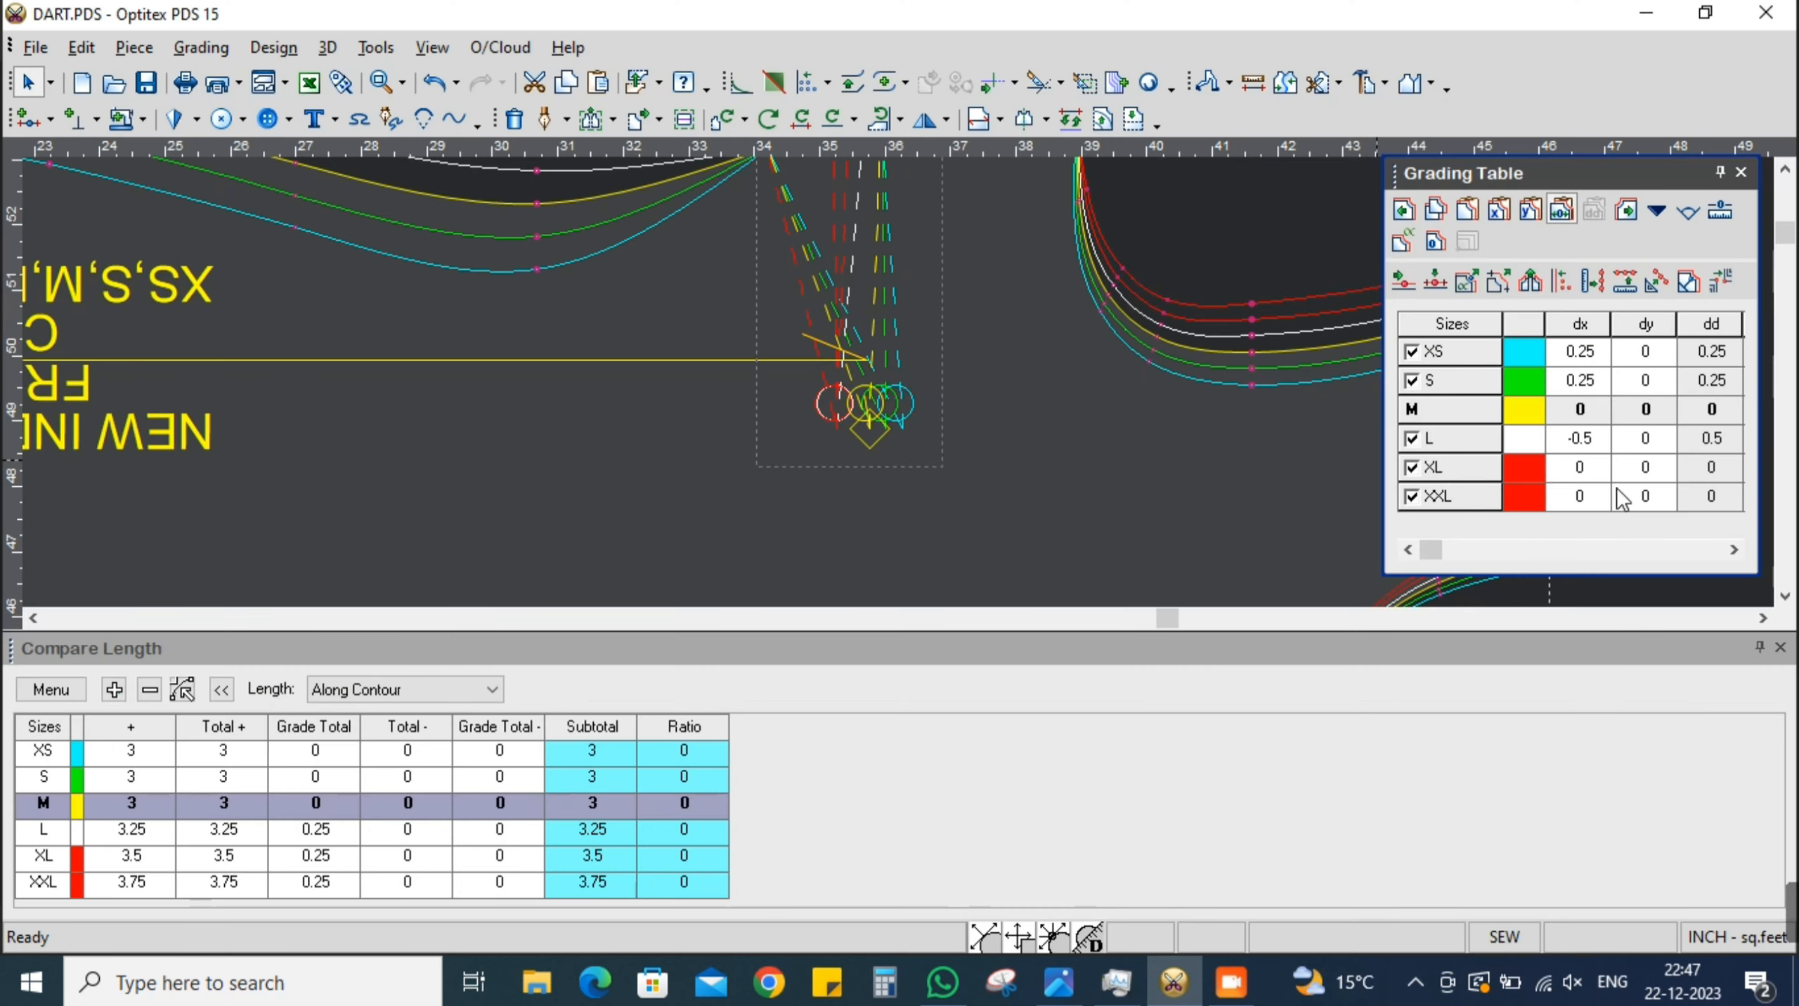
{"action": "left_click_drag", "start_coordinate": [1596, 473], "coordinate": [1599, 497]}
{"action": "type", "text": "-0.5"}
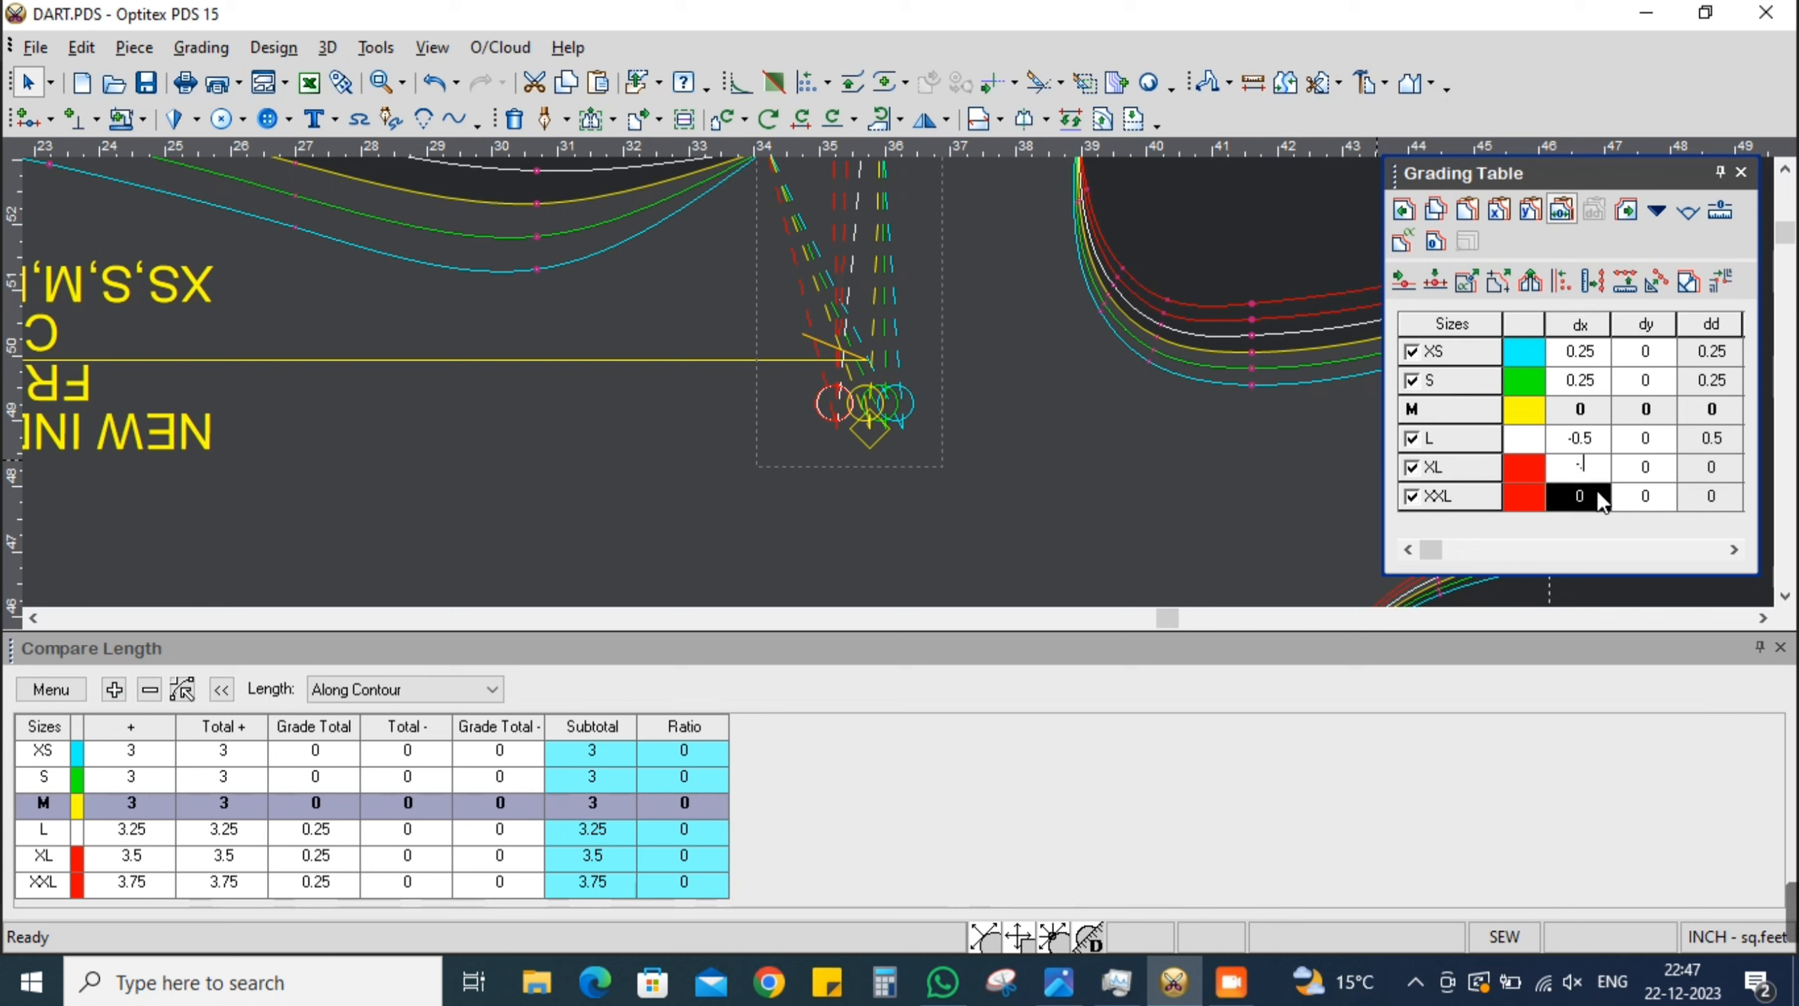
{"action": "key", "text": "Return"}
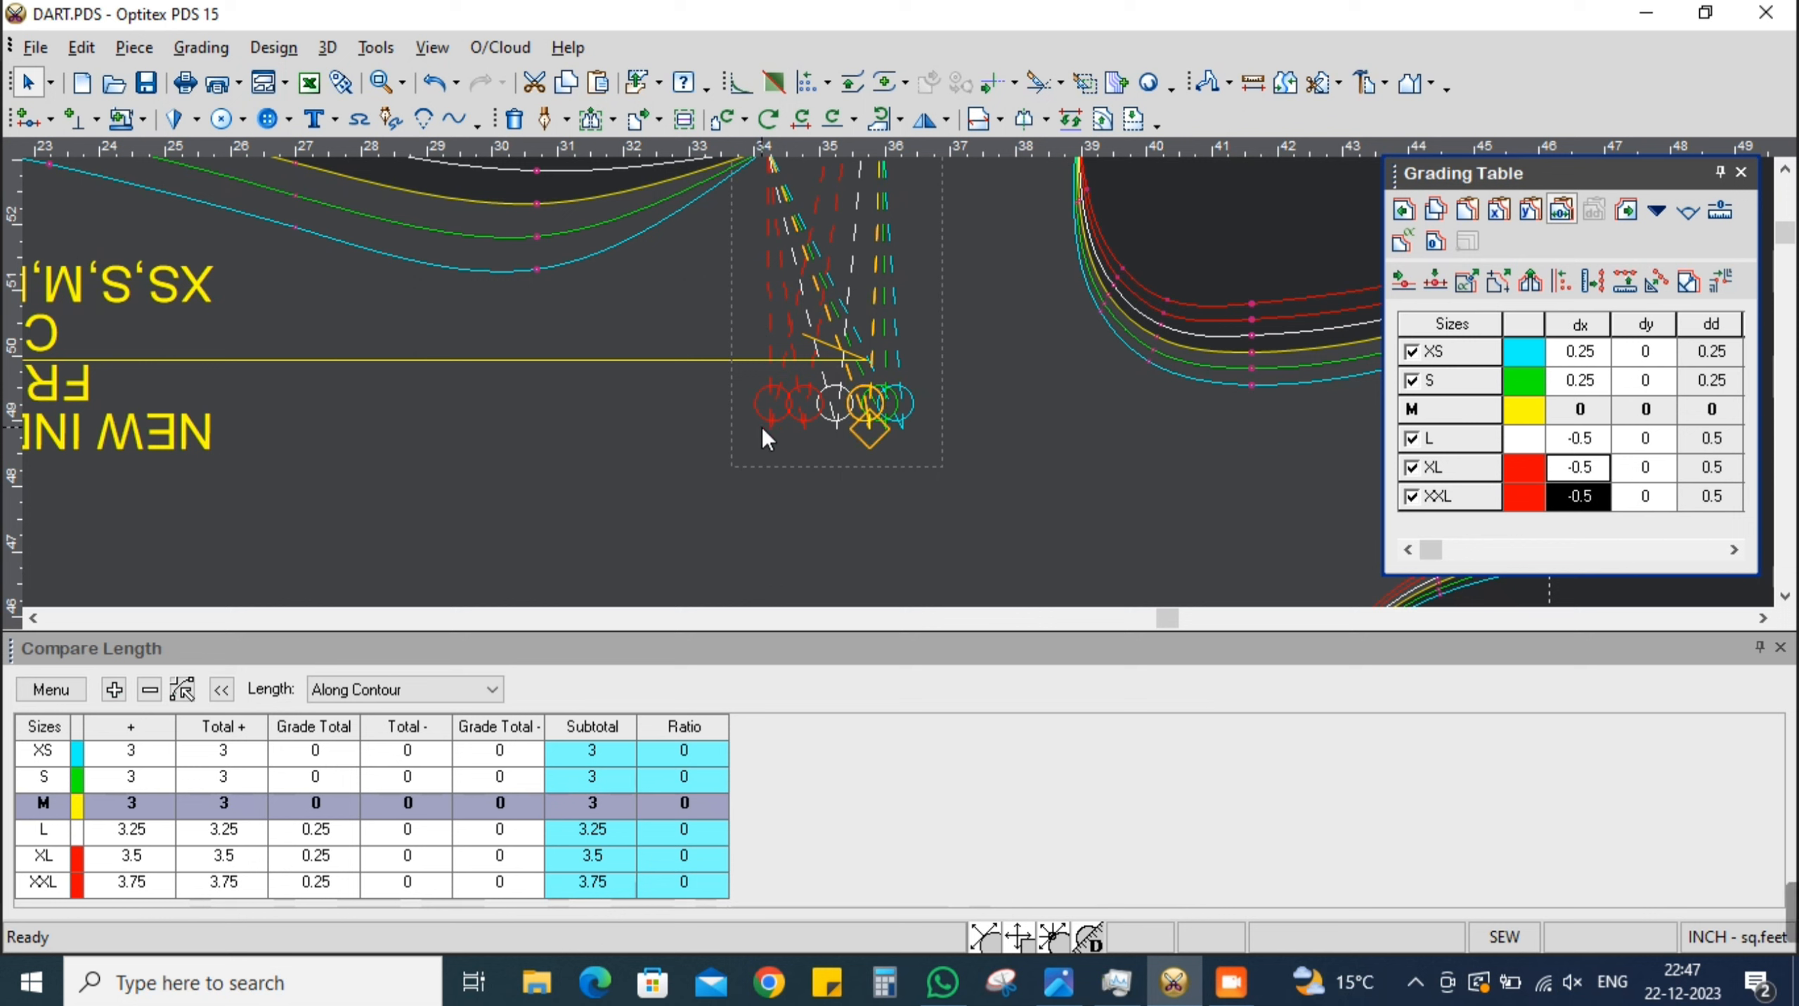
Copy the upper dart leg point's grading and paste its dx onto the lower dart leg point and the dart cap point
{"action": "scroll", "coordinate": [900, 383], "scroll_direction": "down", "scroll_amount": 2}
{"action": "scroll", "coordinate": [900, 383], "scroll_direction": "up", "scroll_amount": 1}
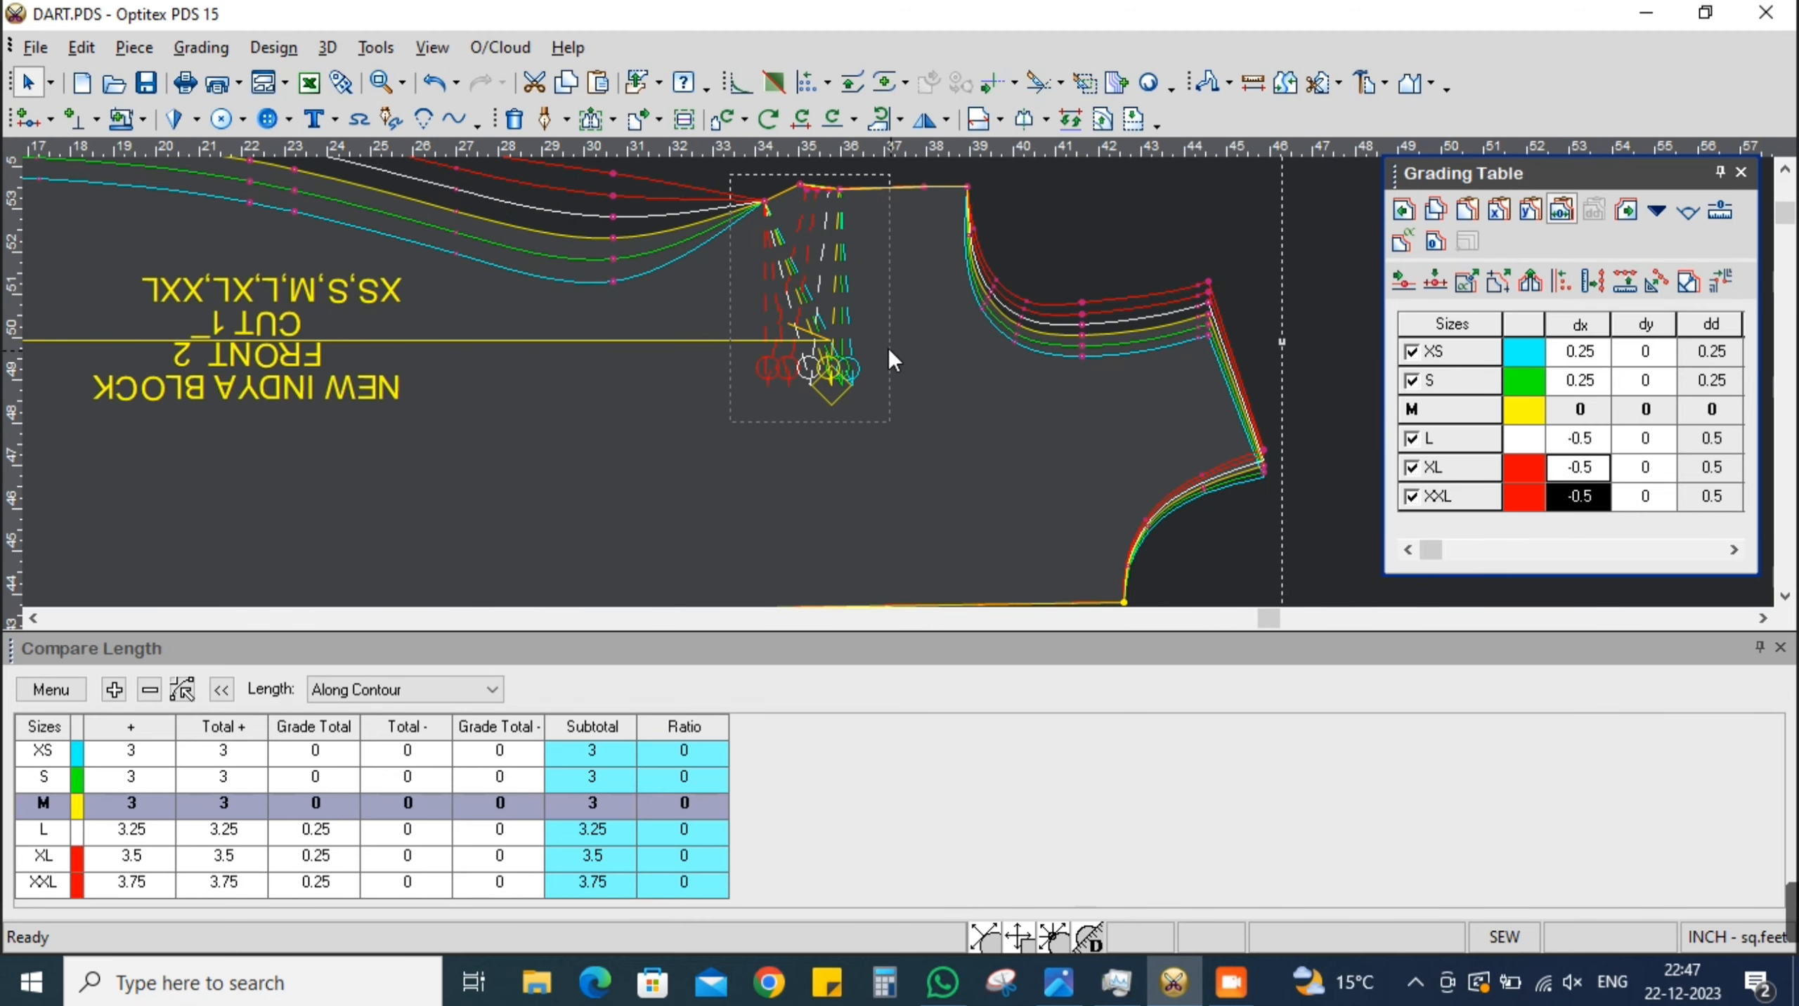
{"action": "scroll", "coordinate": [900, 379], "scroll_direction": "up", "scroll_amount": 1}
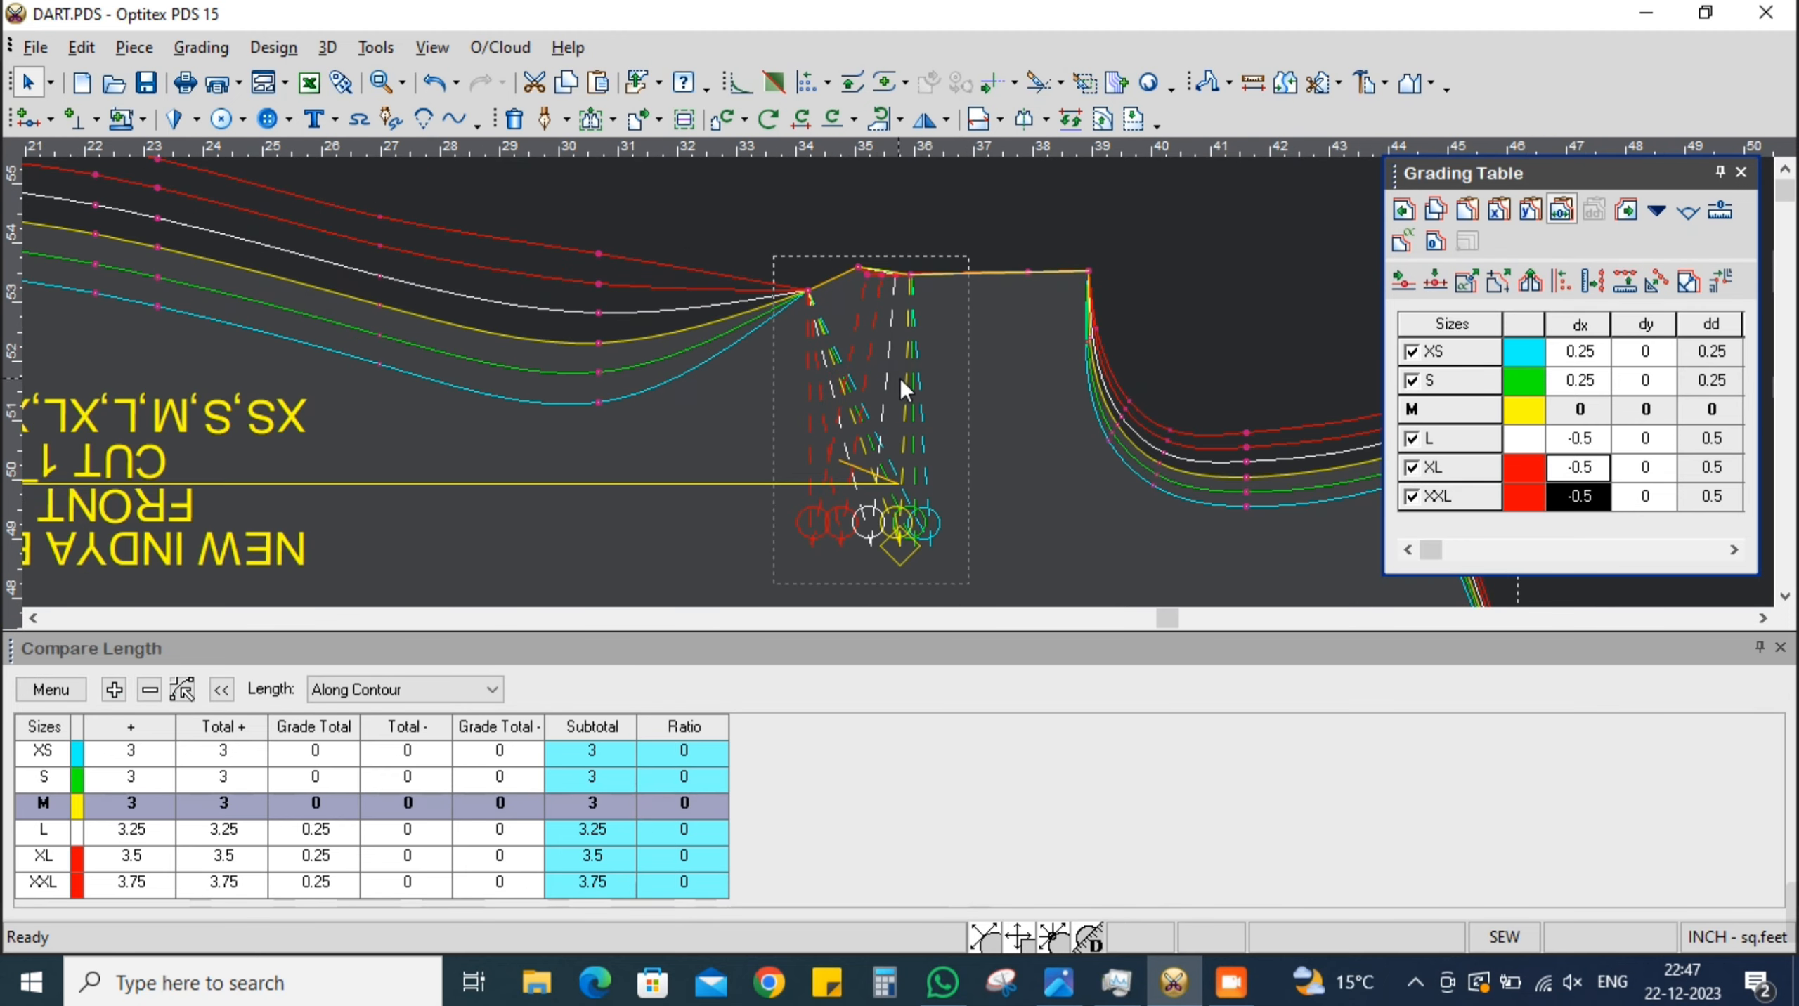
{"action": "left_click", "coordinate": [911, 274]}
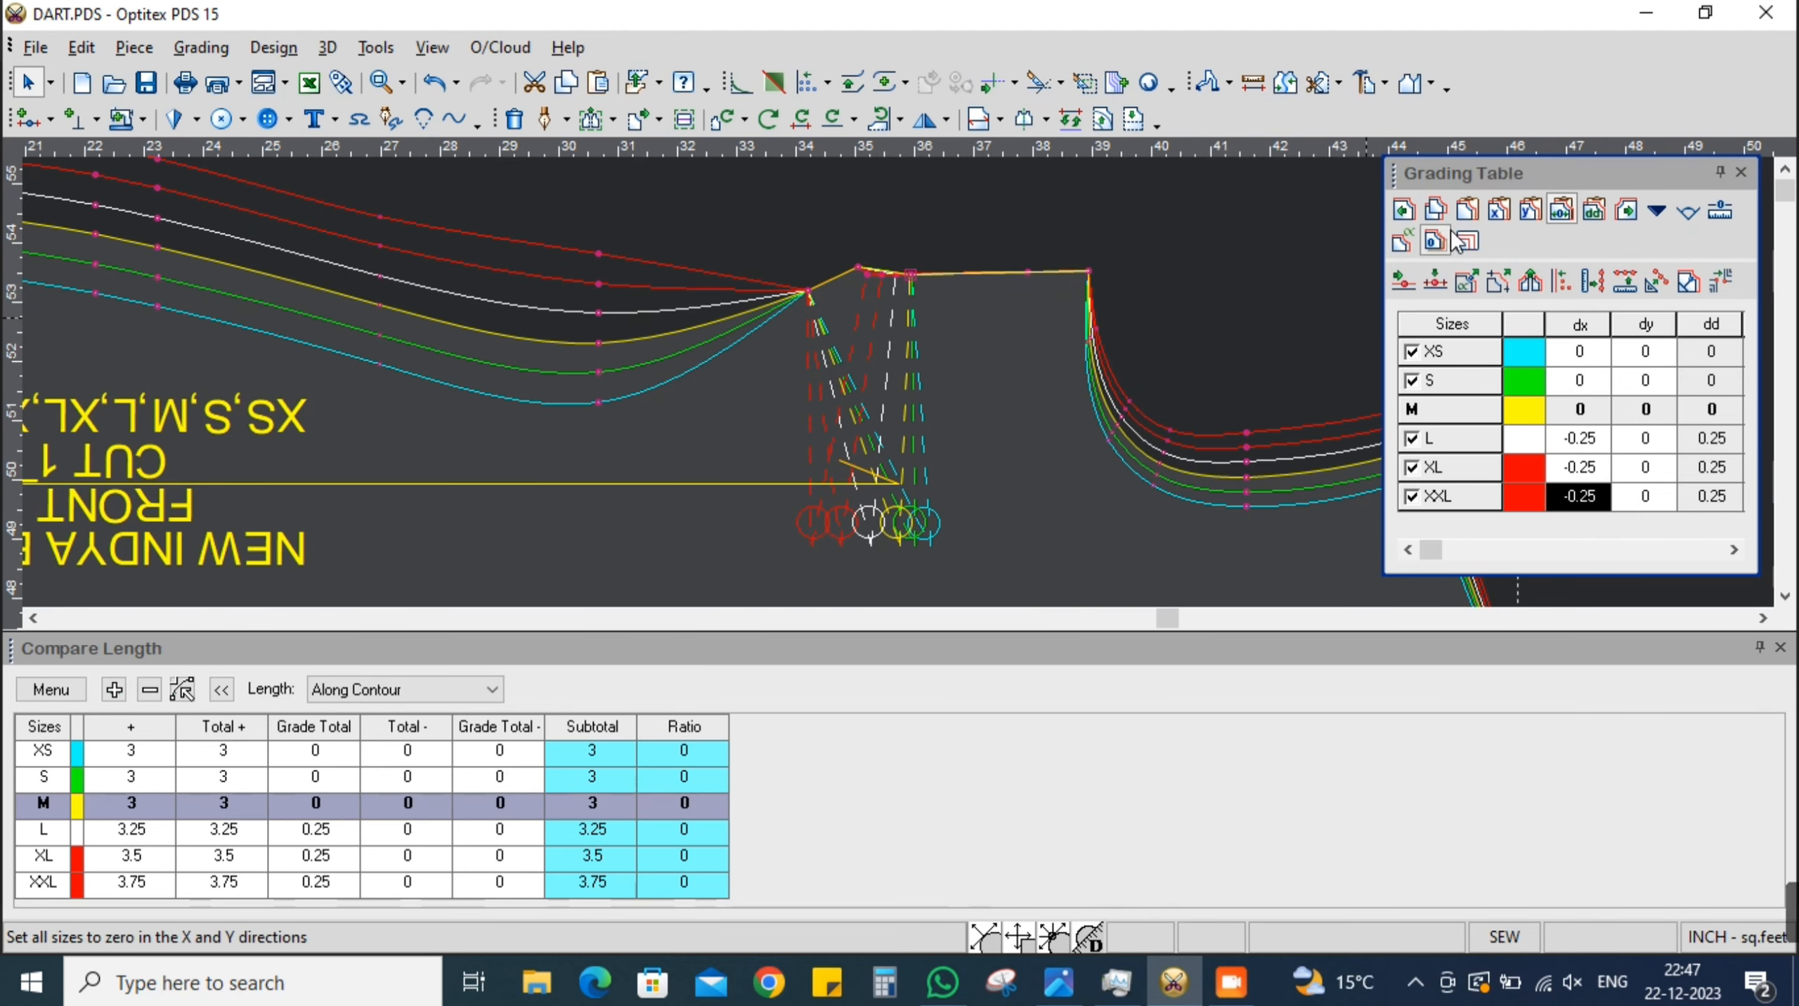
{"action": "left_click", "coordinate": [1435, 210]}
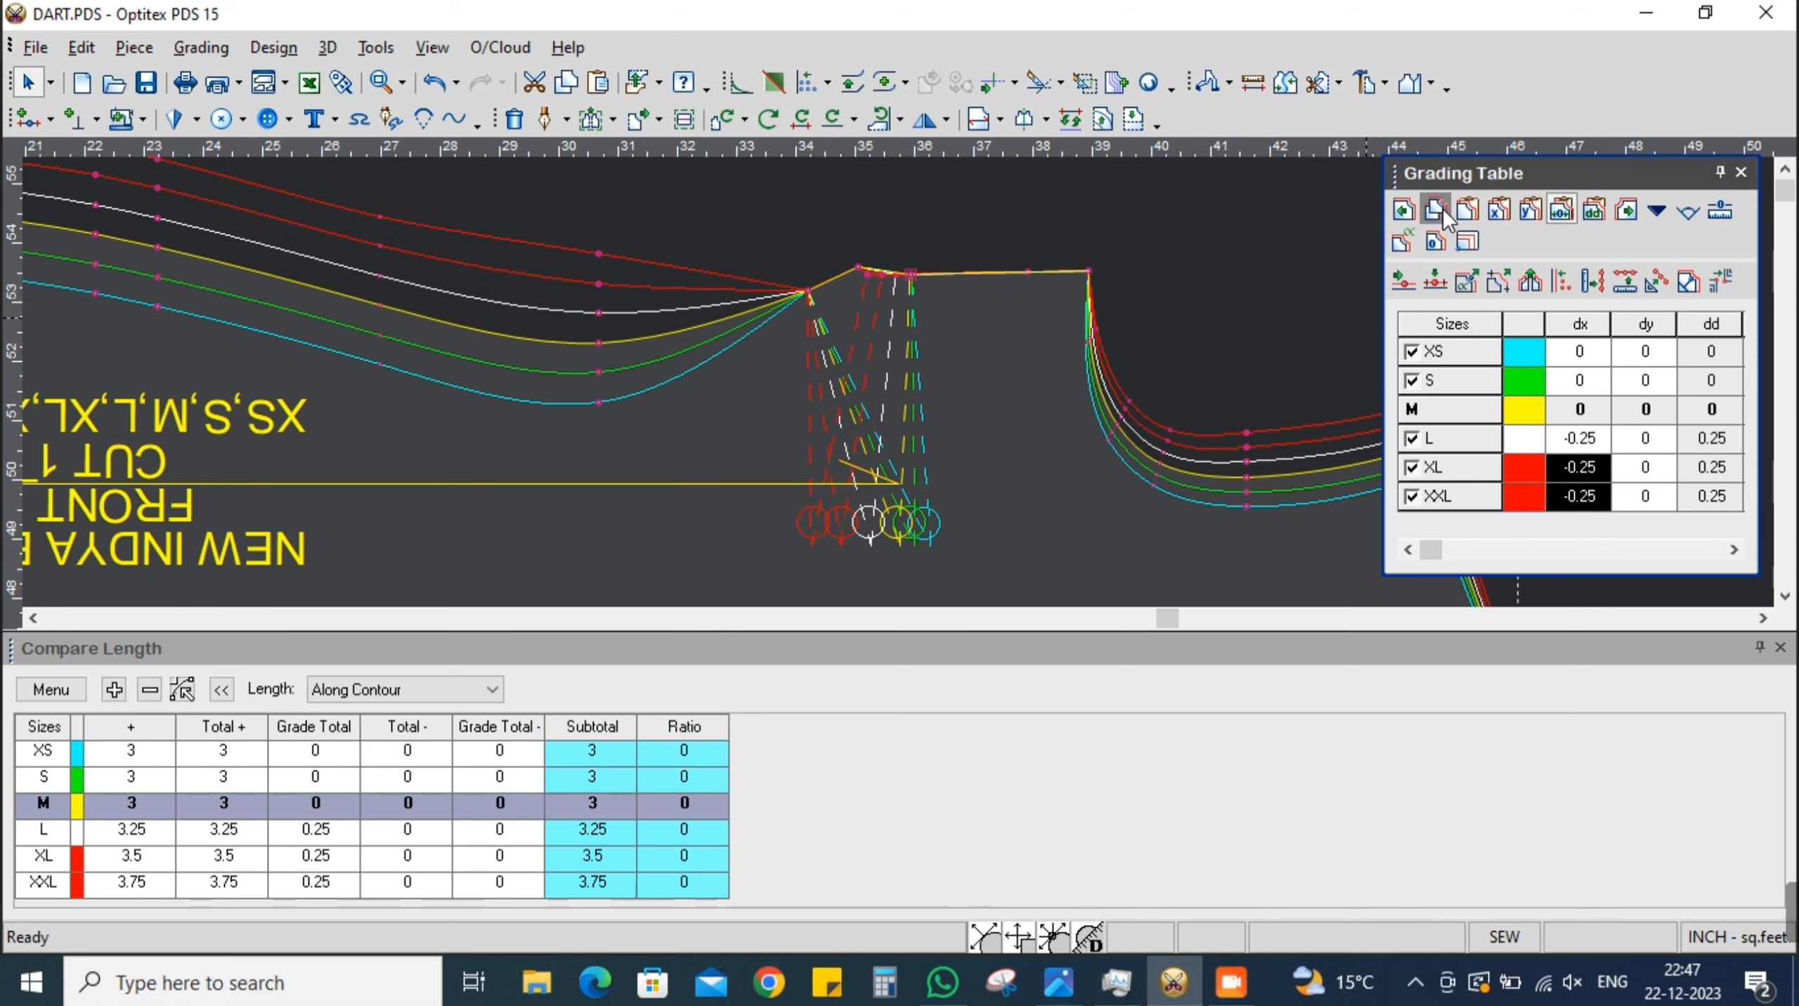
{"action": "left_click", "coordinate": [809, 291]}
{"action": "left_click", "coordinate": [859, 265]}
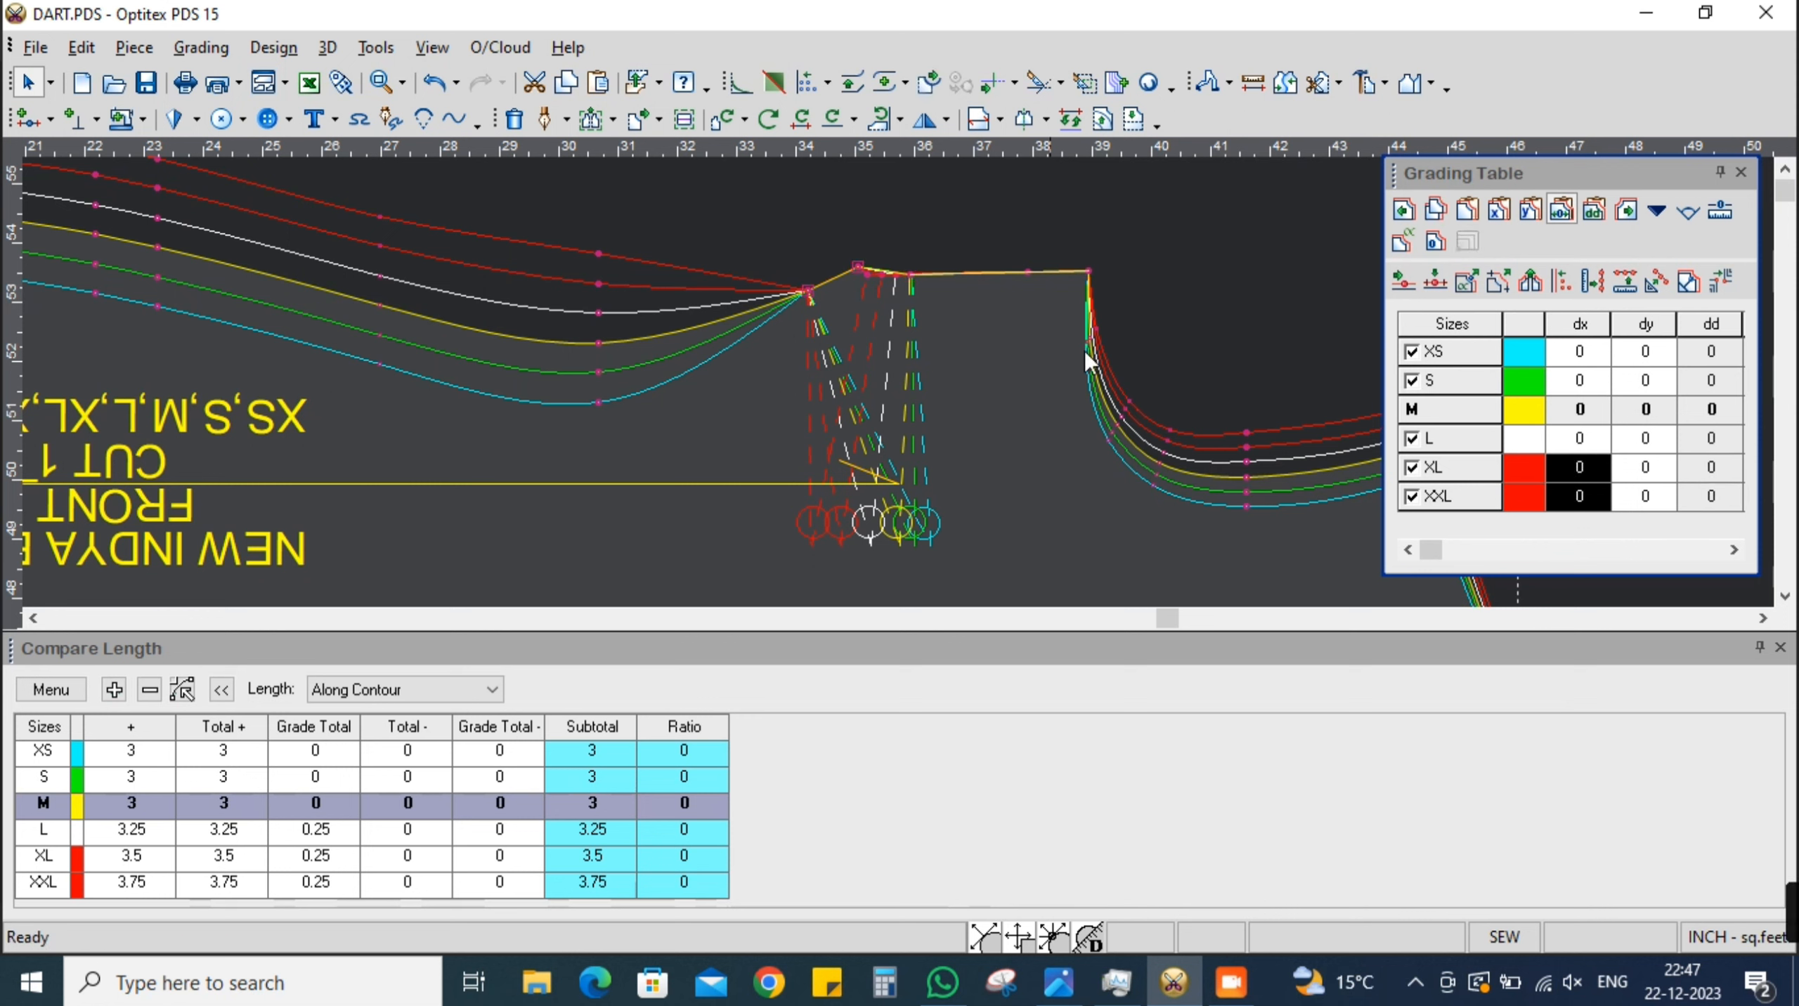
{"action": "left_click", "coordinate": [1498, 210]}
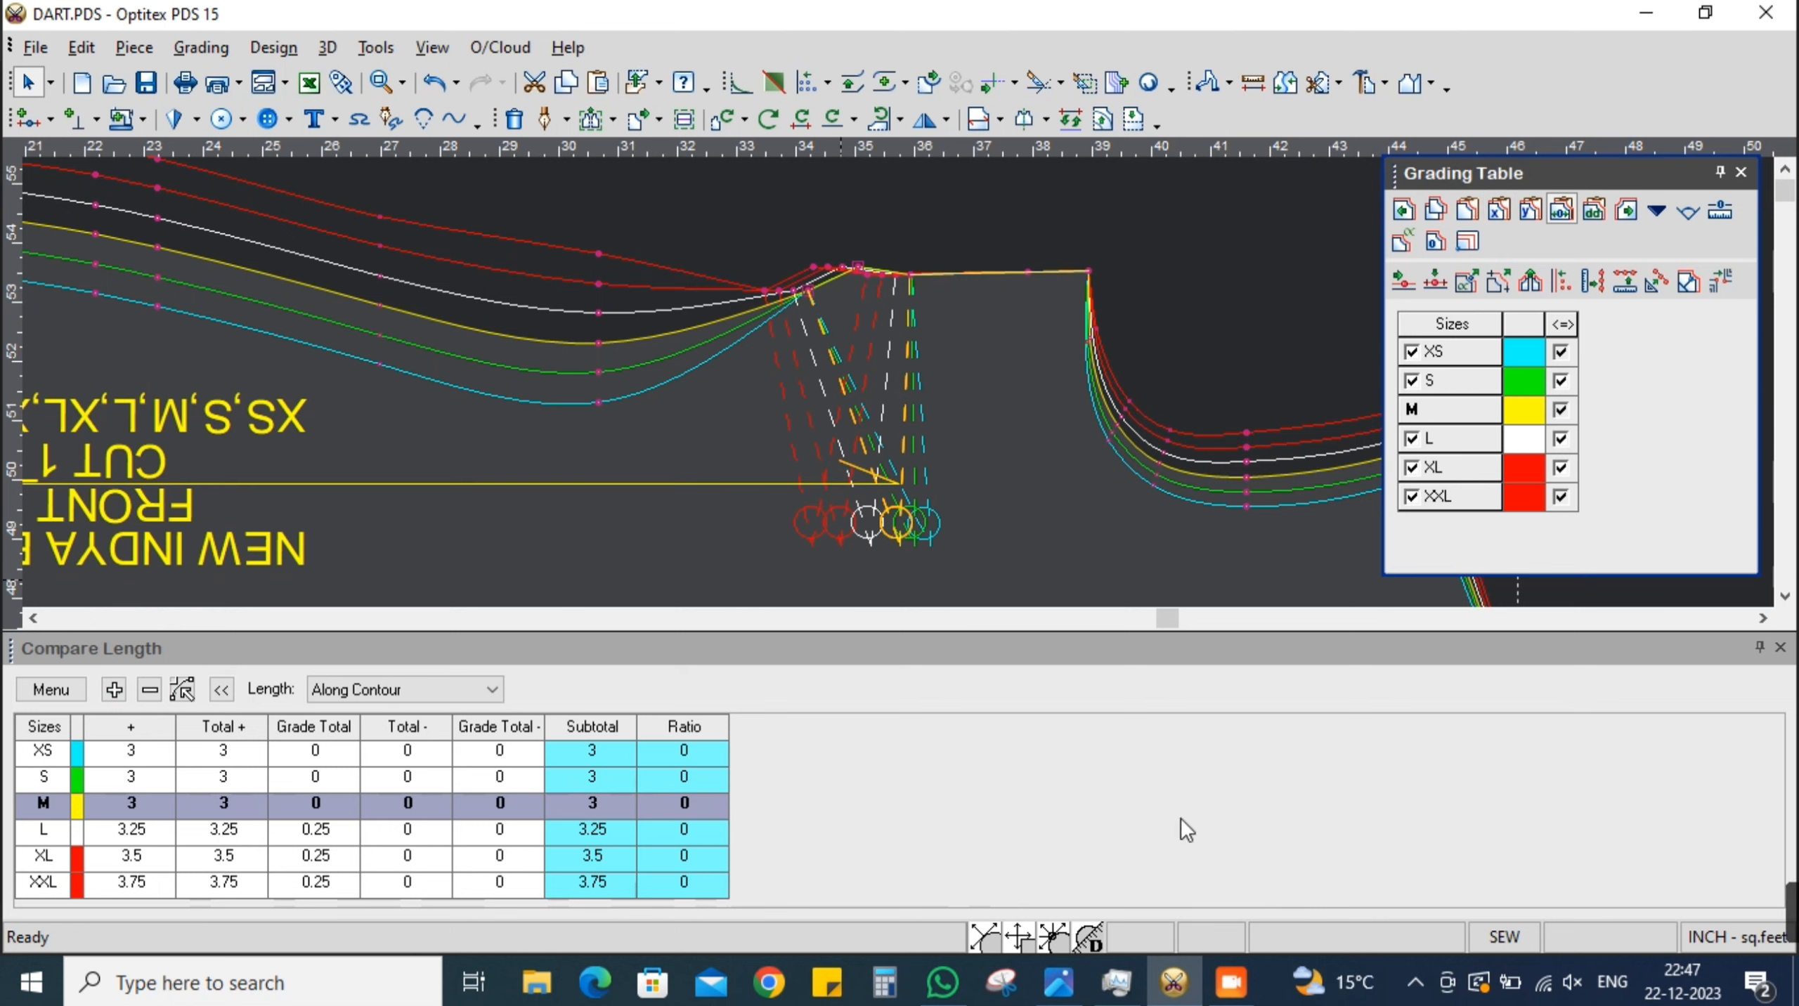
Check the size chart's dart length, then apply the waist point's dy grading to all side seam points from the dart to the armhole base
{"action": "key", "text": "alt+Tab"}
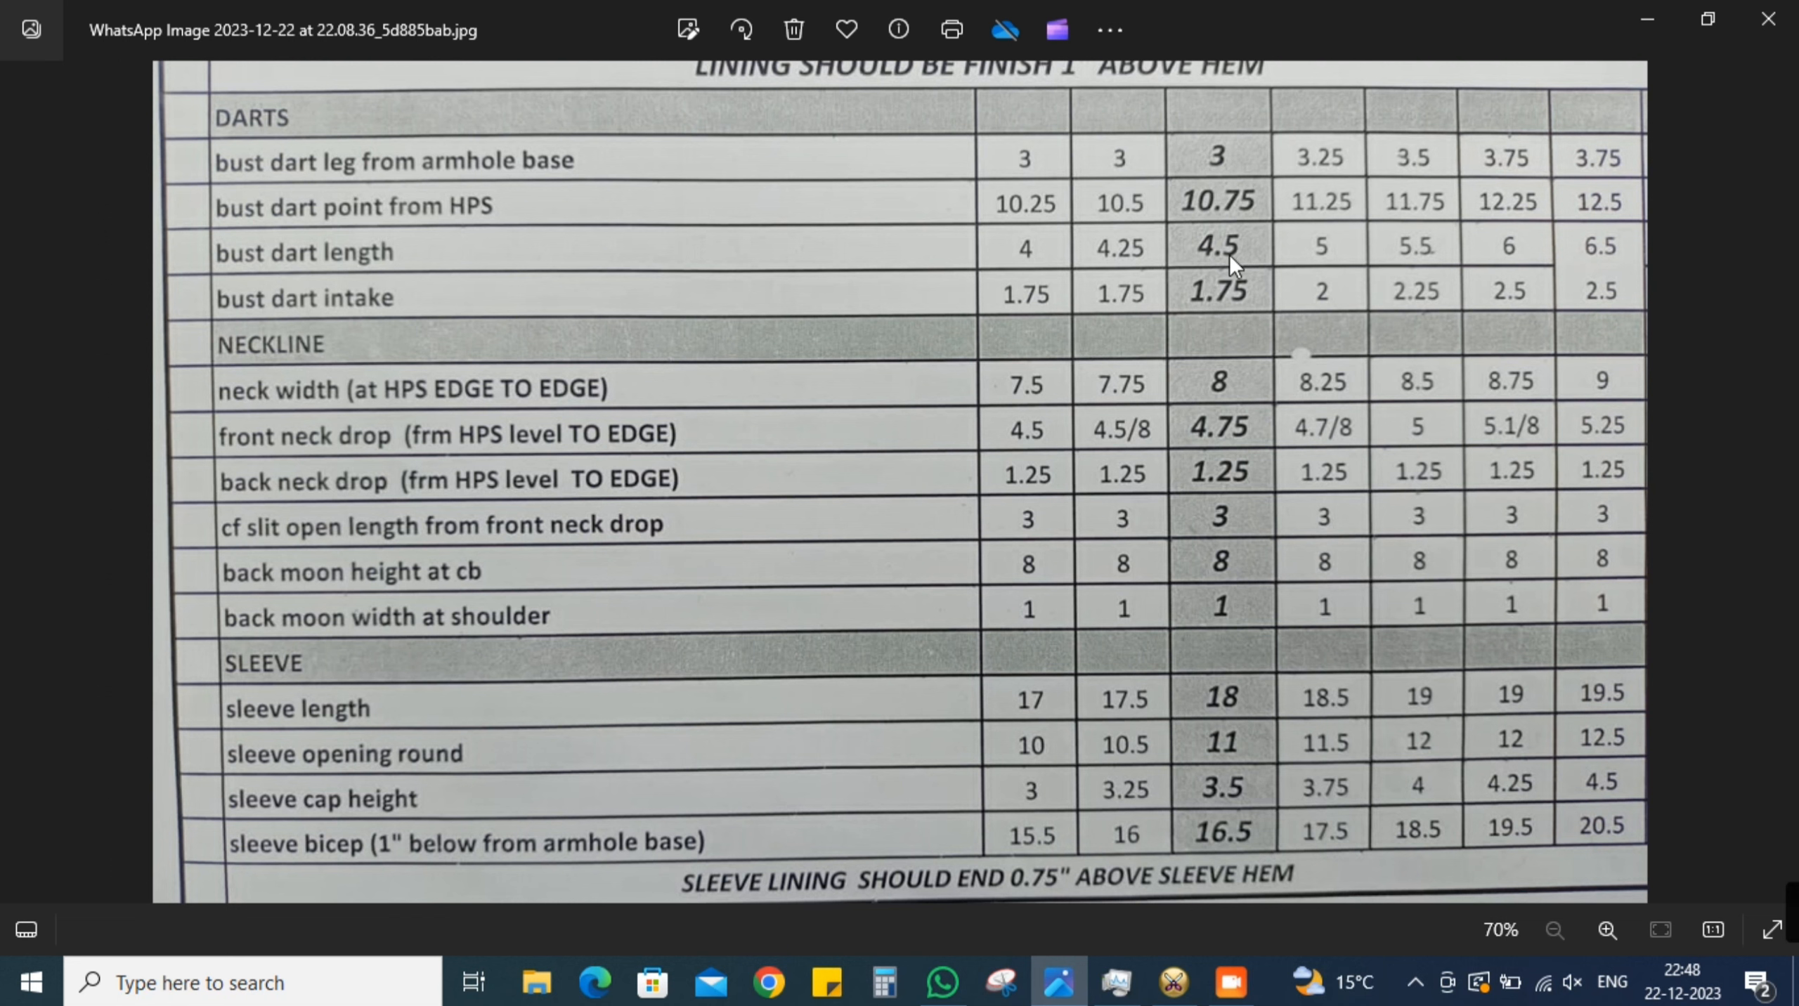
{"action": "key", "text": "alt+Tab"}
{"action": "scroll", "coordinate": [915, 409], "scroll_direction": "down", "scroll_amount": 3}
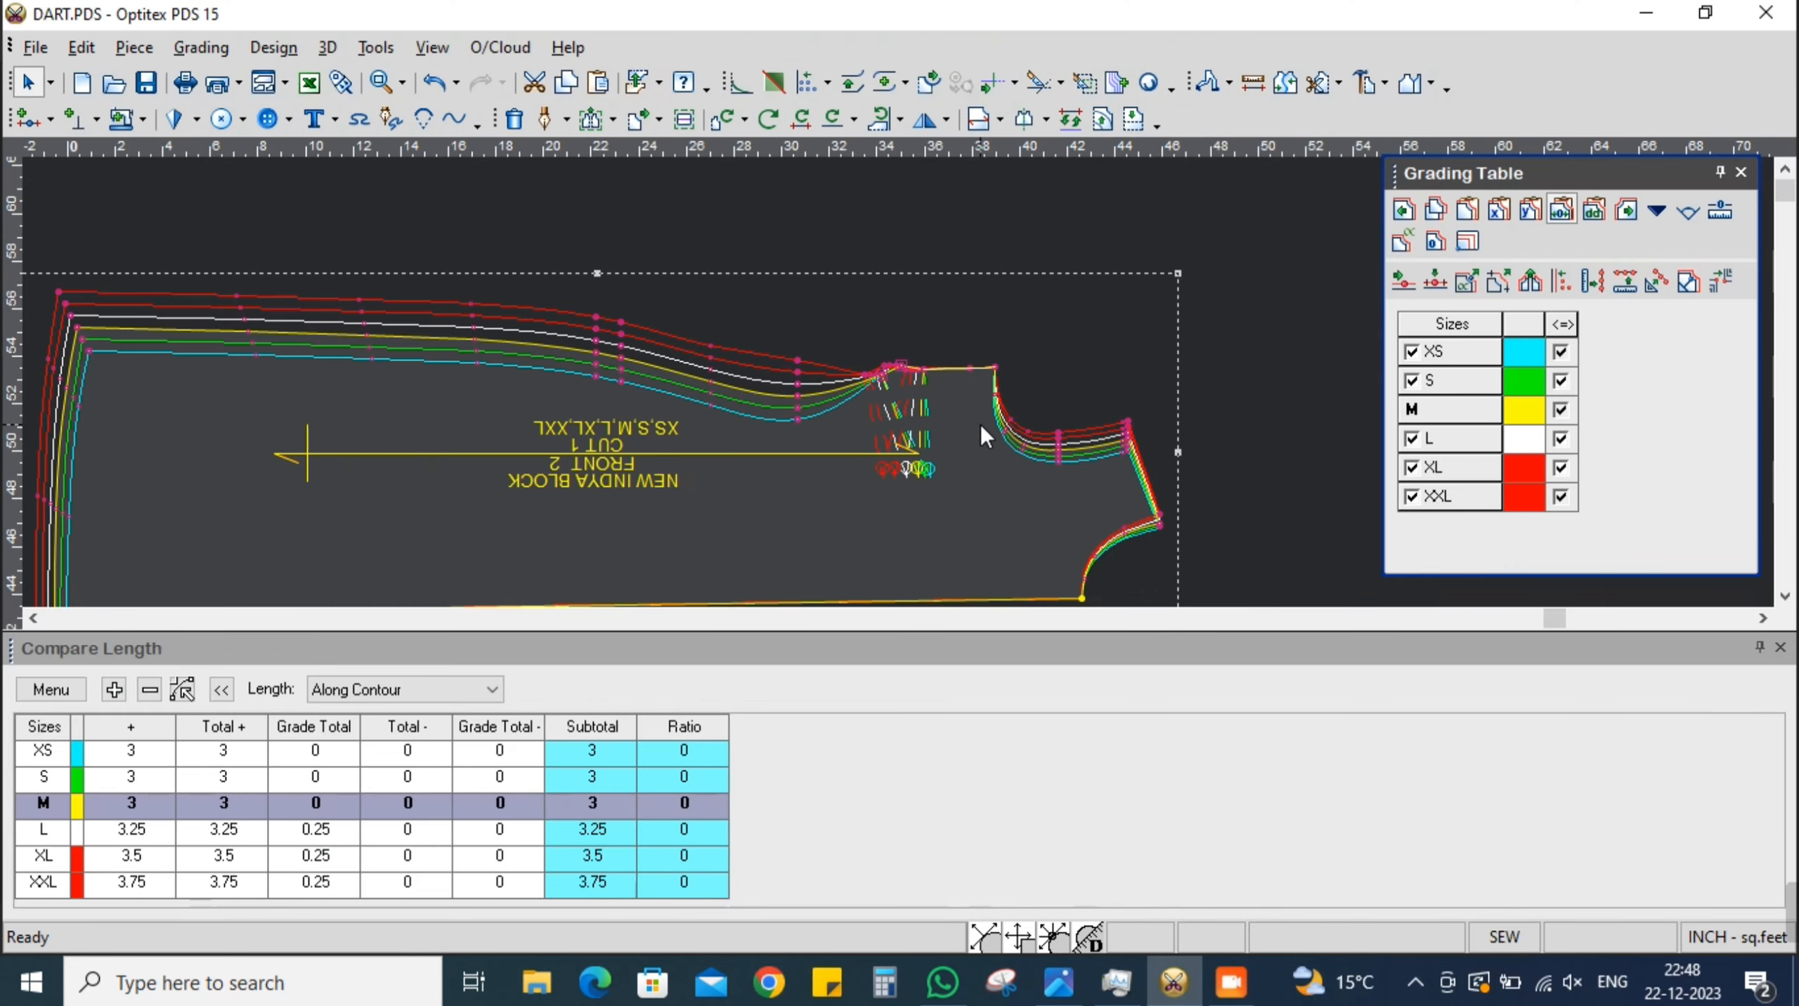
{"action": "scroll", "coordinate": [981, 425], "scroll_direction": "up", "scroll_amount": 2}
{"action": "left_click", "coordinate": [549, 307]}
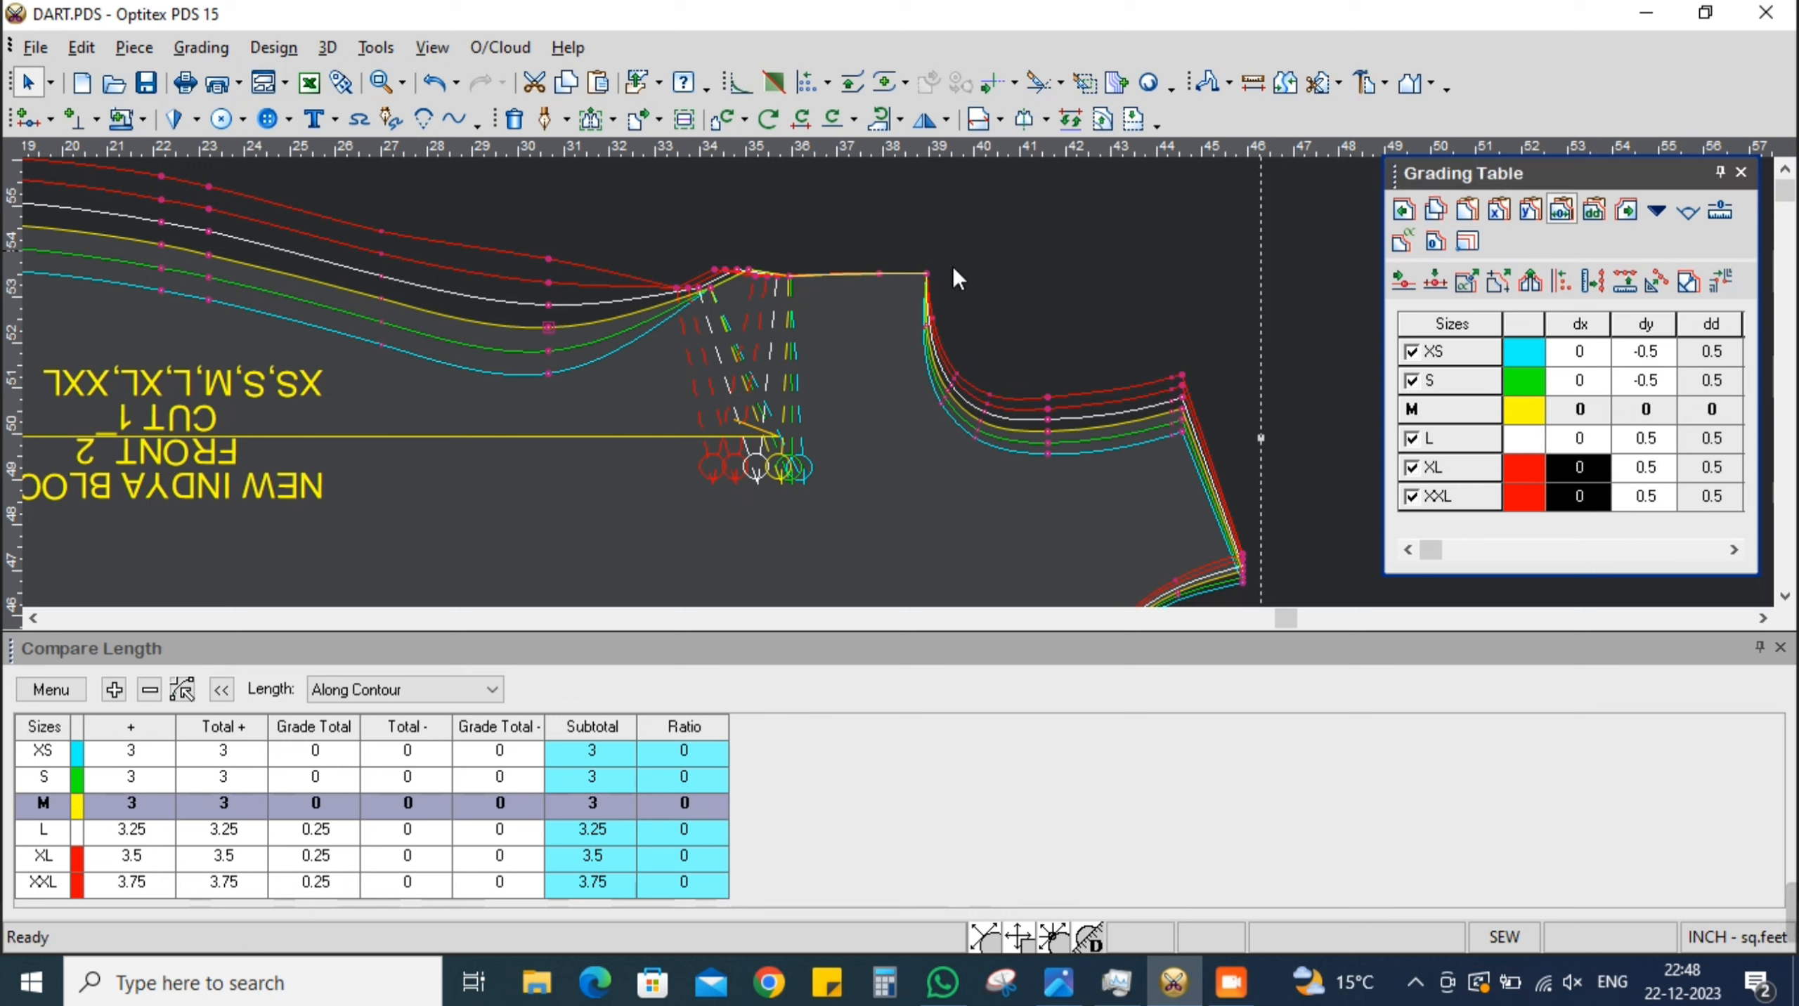
{"action": "left_click_drag", "start_coordinate": [747, 283], "coordinate": [928, 274]}
{"action": "left_click", "coordinate": [1535, 209]}
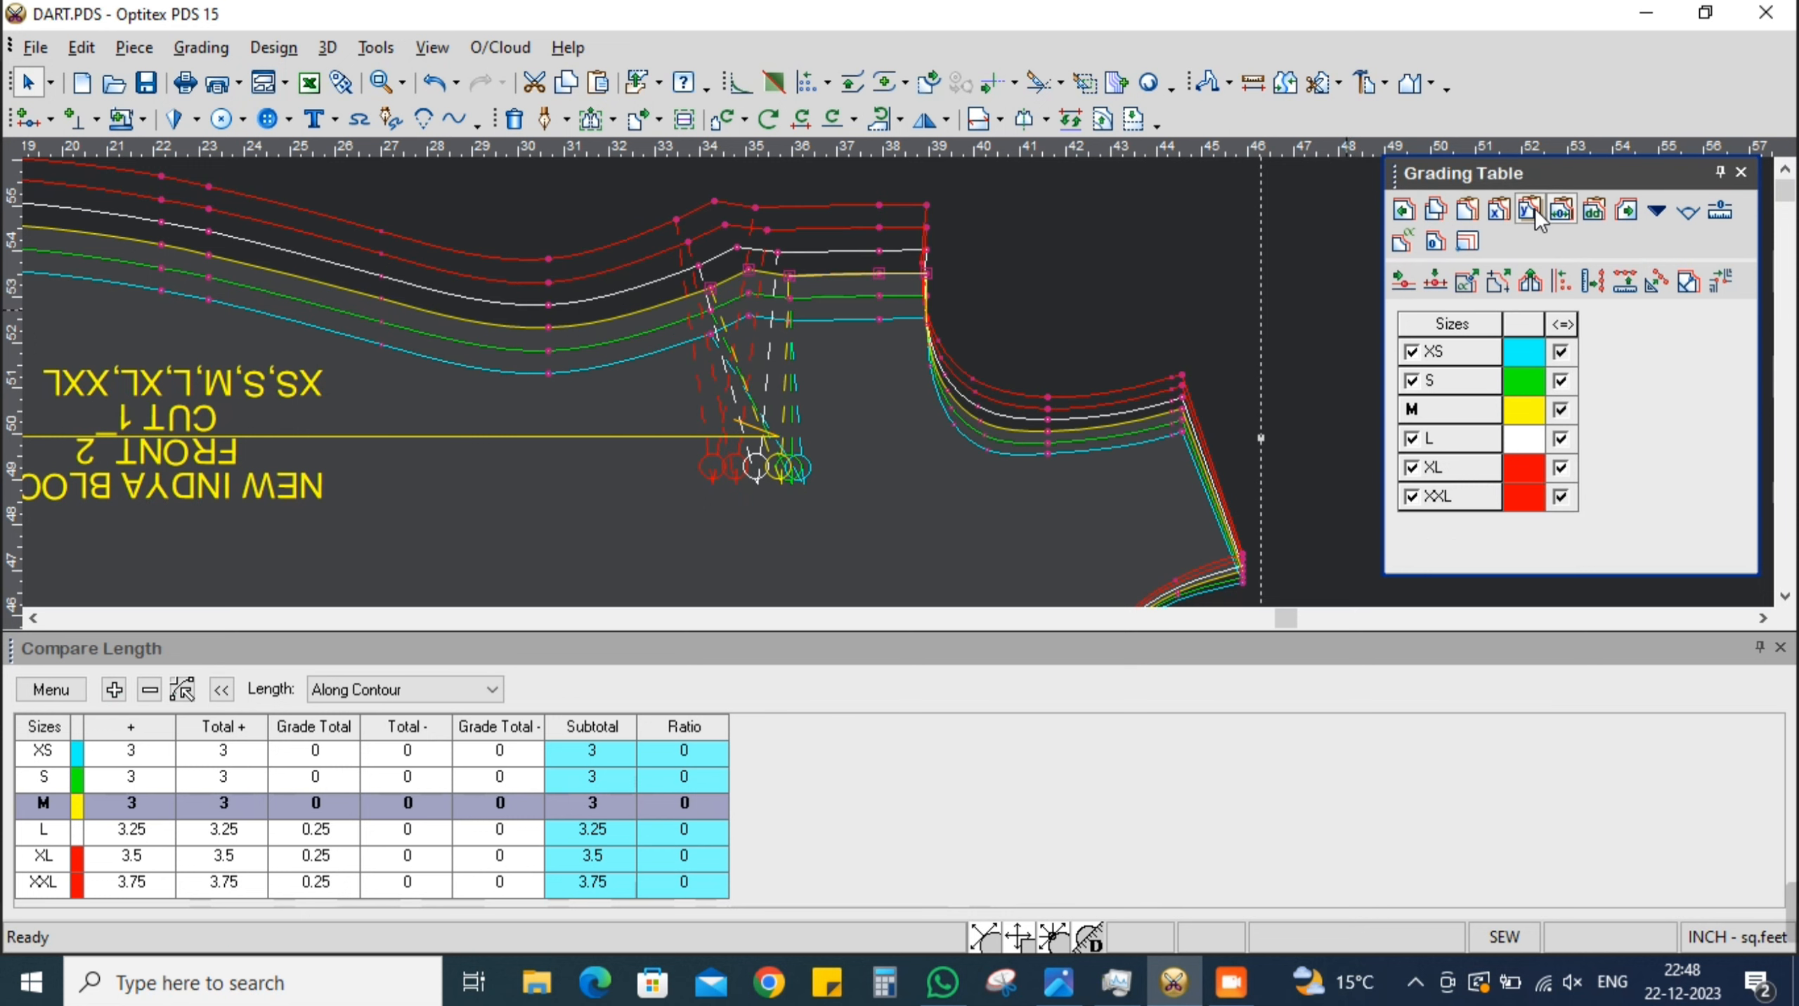
Grade the armhole base point with a dx of 0.25 for XS and S and -0.25 for L, XL and XXL
{"action": "left_click", "coordinate": [939, 353]}
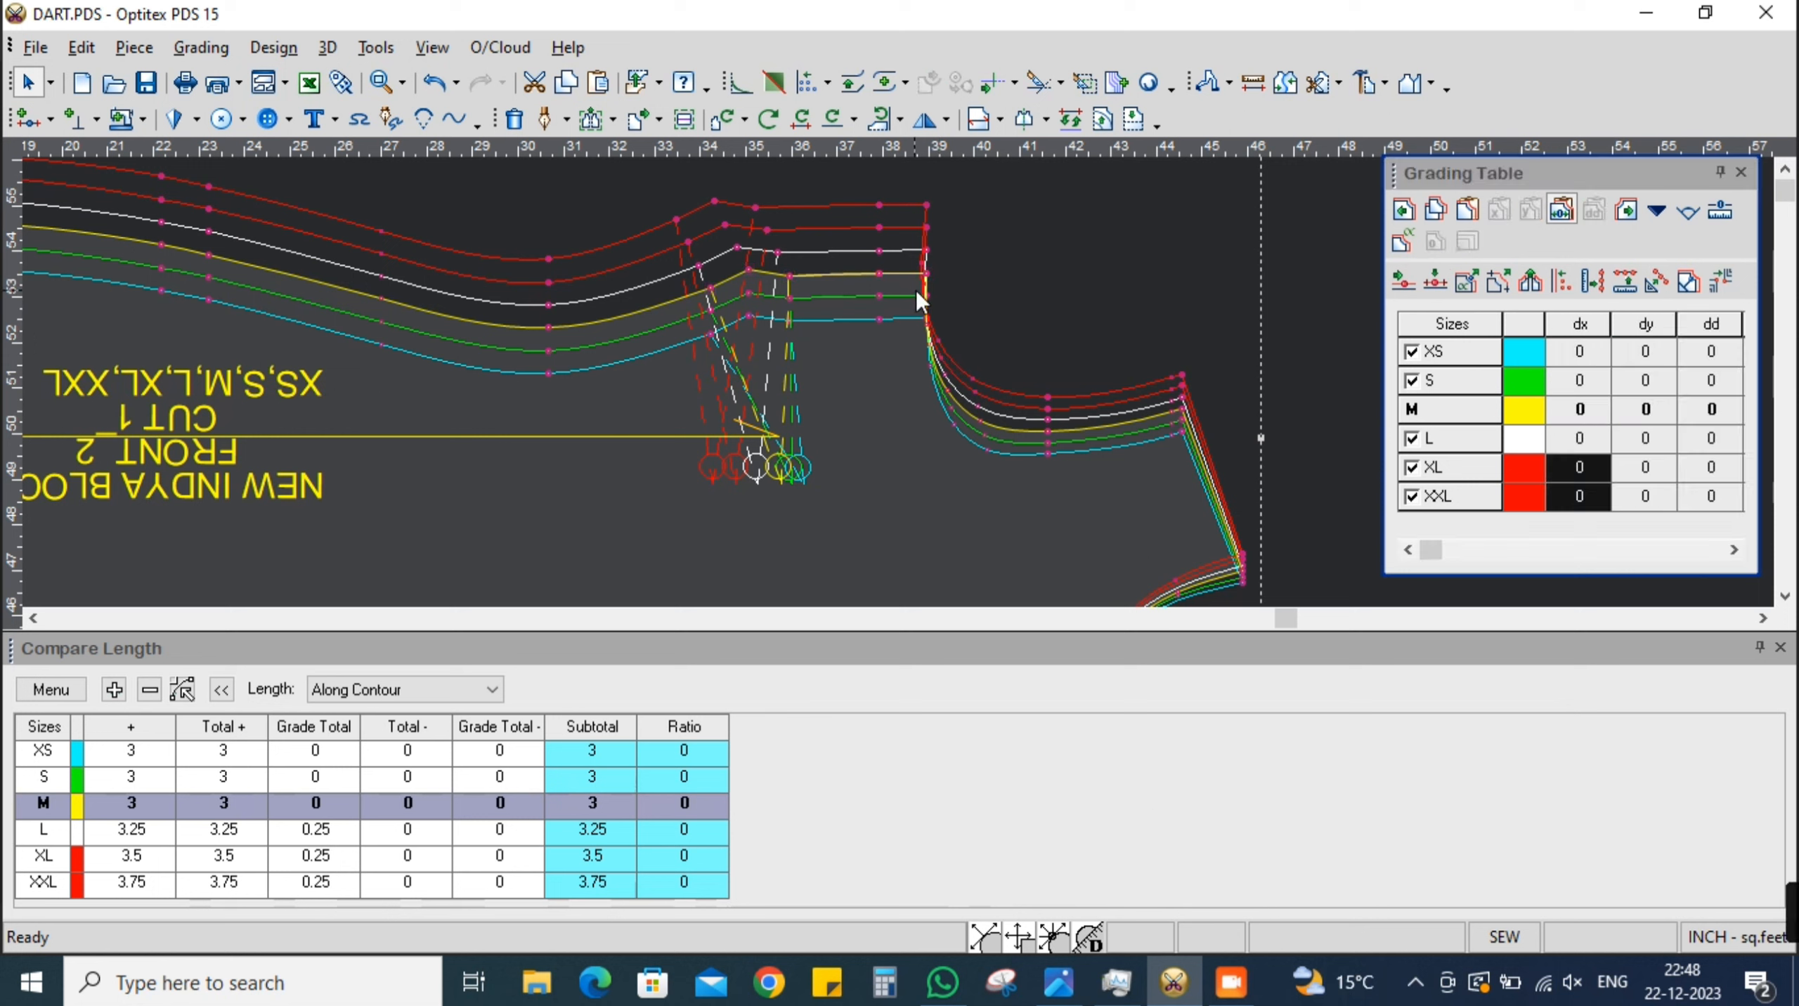
{"action": "left_click", "coordinate": [926, 273]}
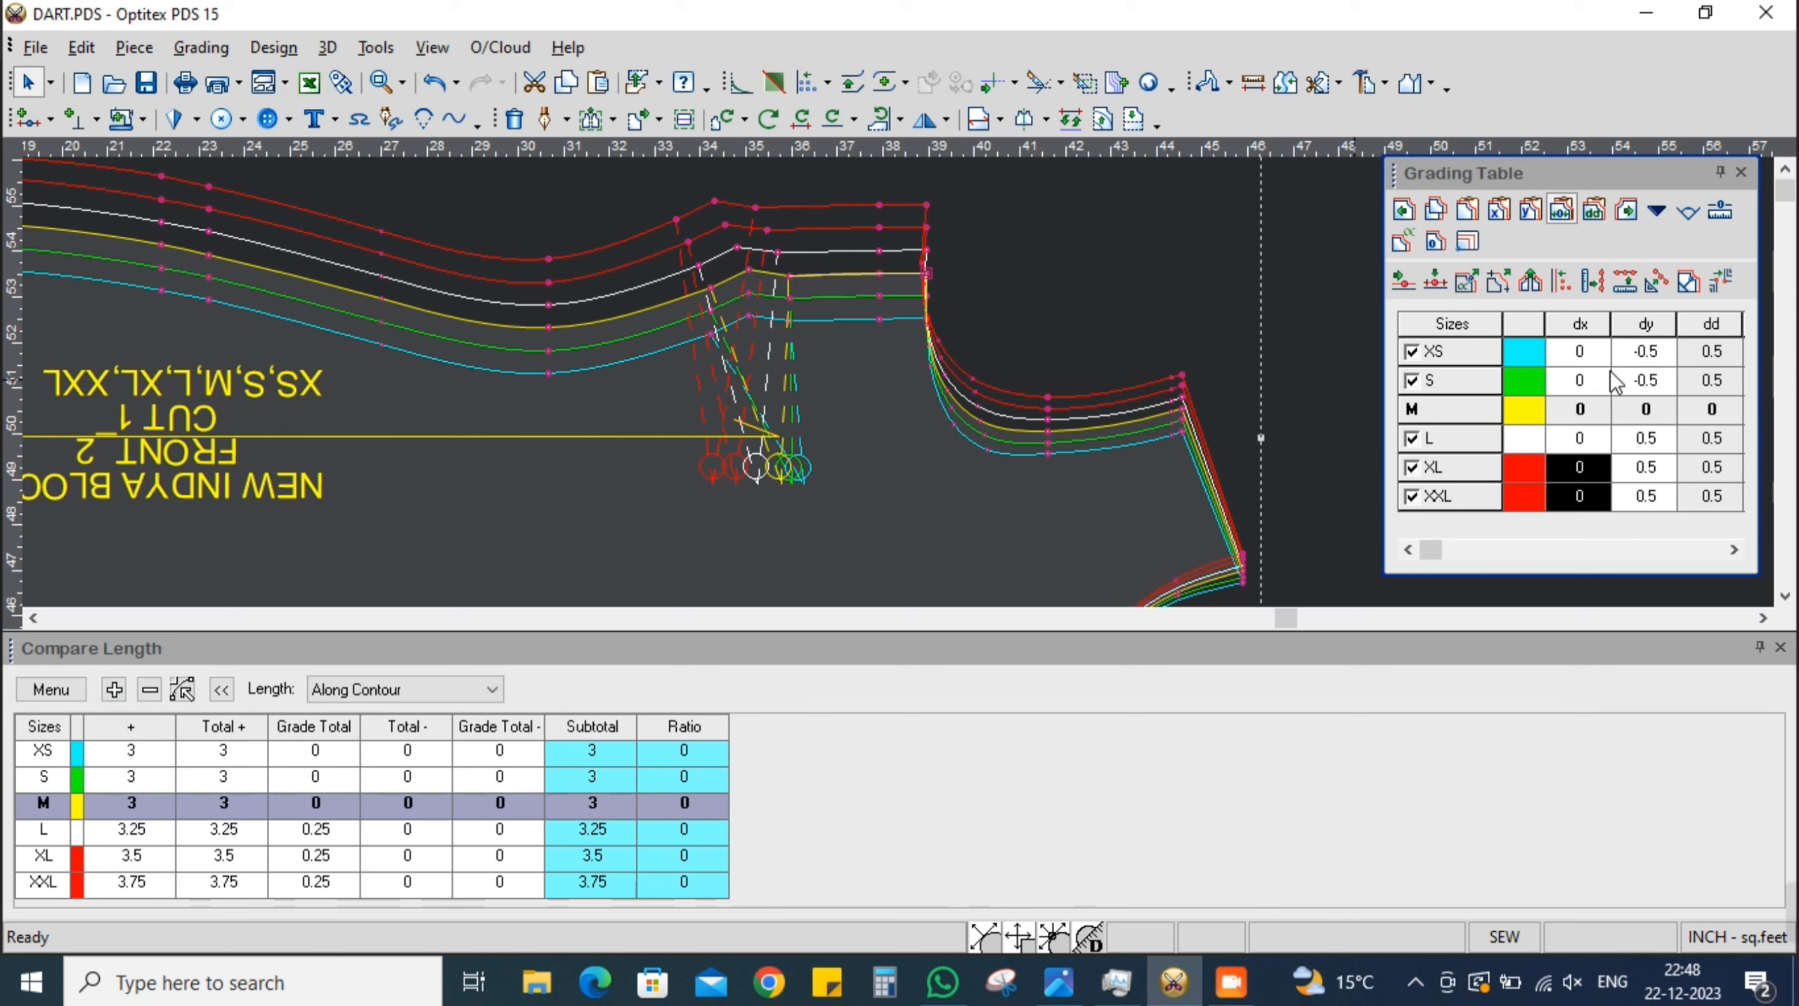
{"action": "left_click_drag", "start_coordinate": [1579, 353], "coordinate": [1584, 502]}
{"action": "type", "text": ".25"}
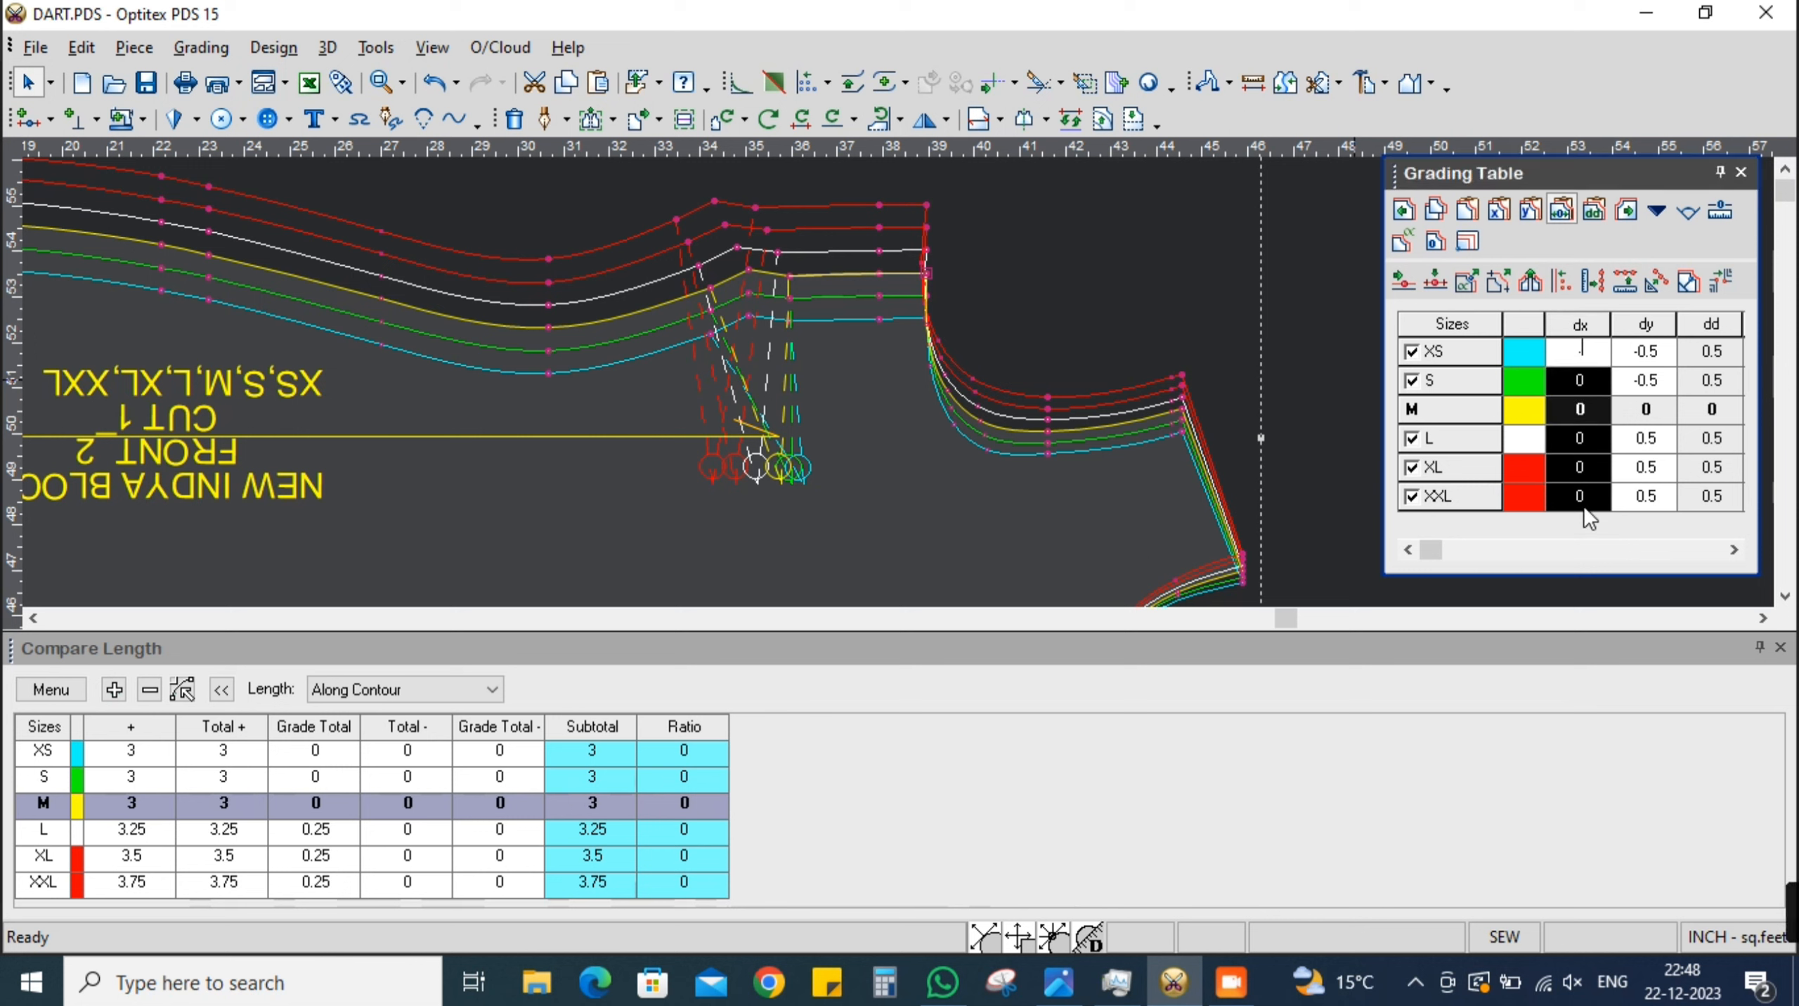
{"action": "key", "text": "Return"}
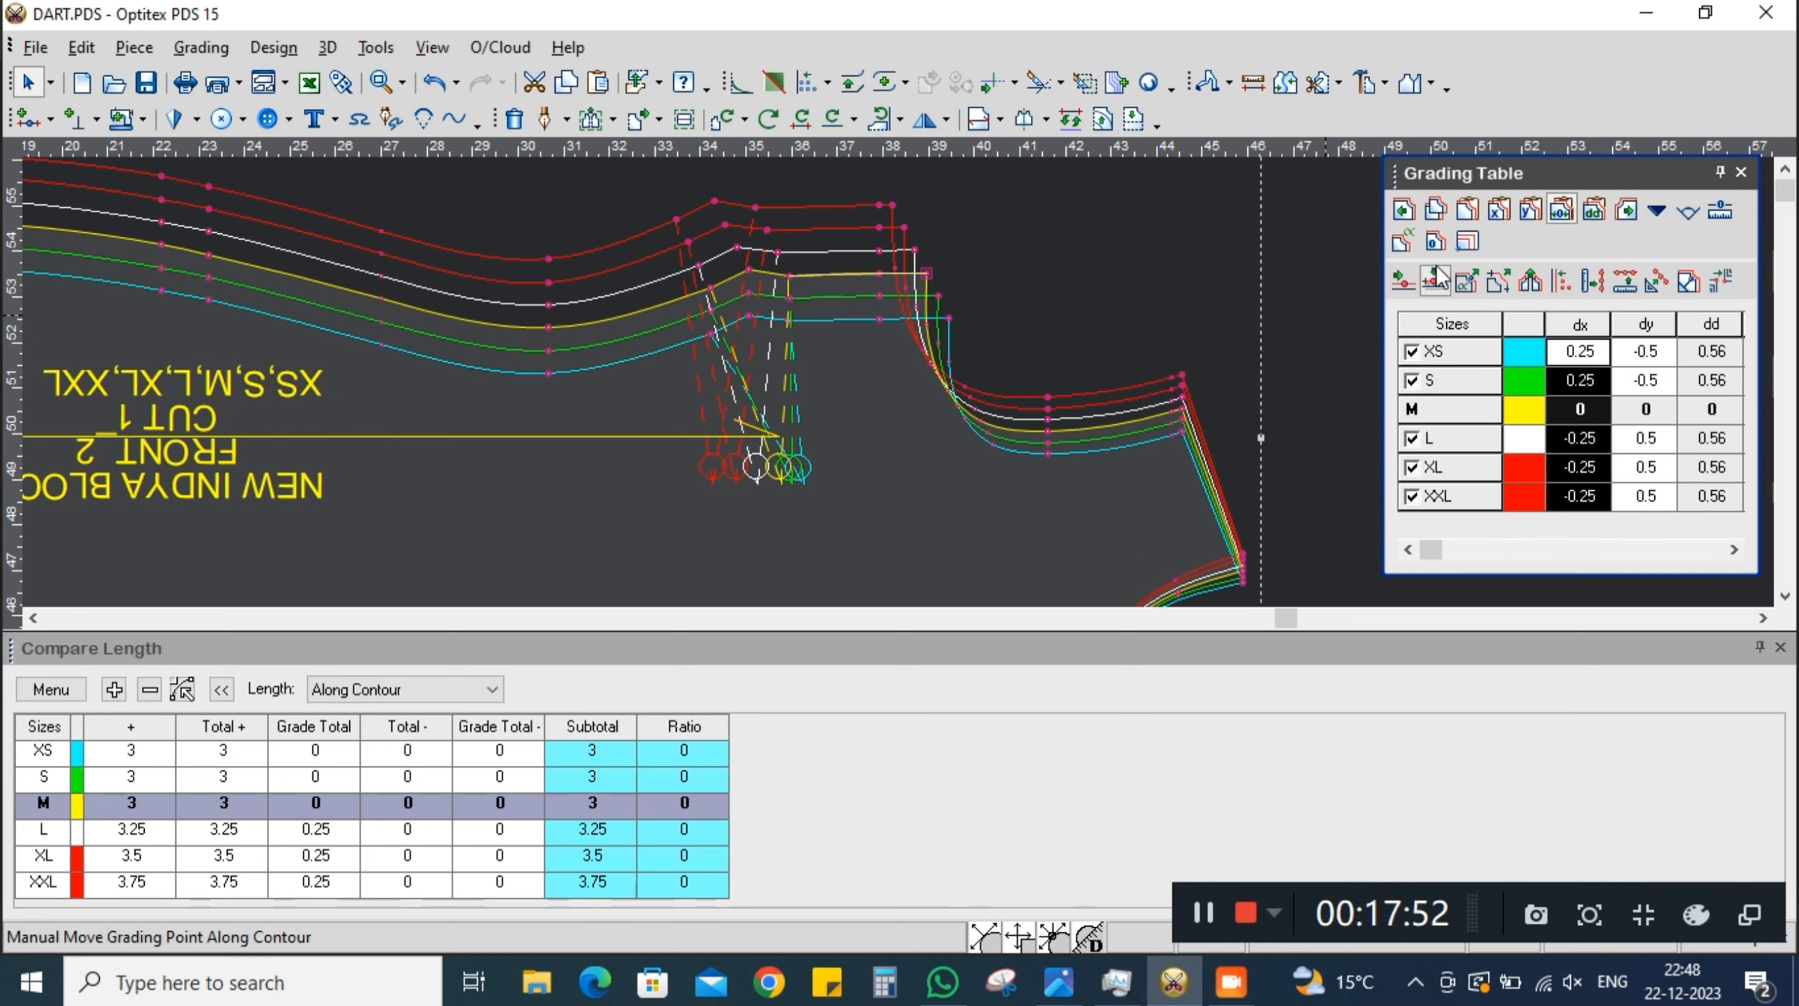
Copy the armhole base point's grading and paste it onto the neighbouring side seam point toward the dart
{"action": "left_click", "coordinate": [1435, 211]}
{"action": "left_click", "coordinate": [1402, 209]}
{"action": "left_click", "coordinate": [1467, 213]}
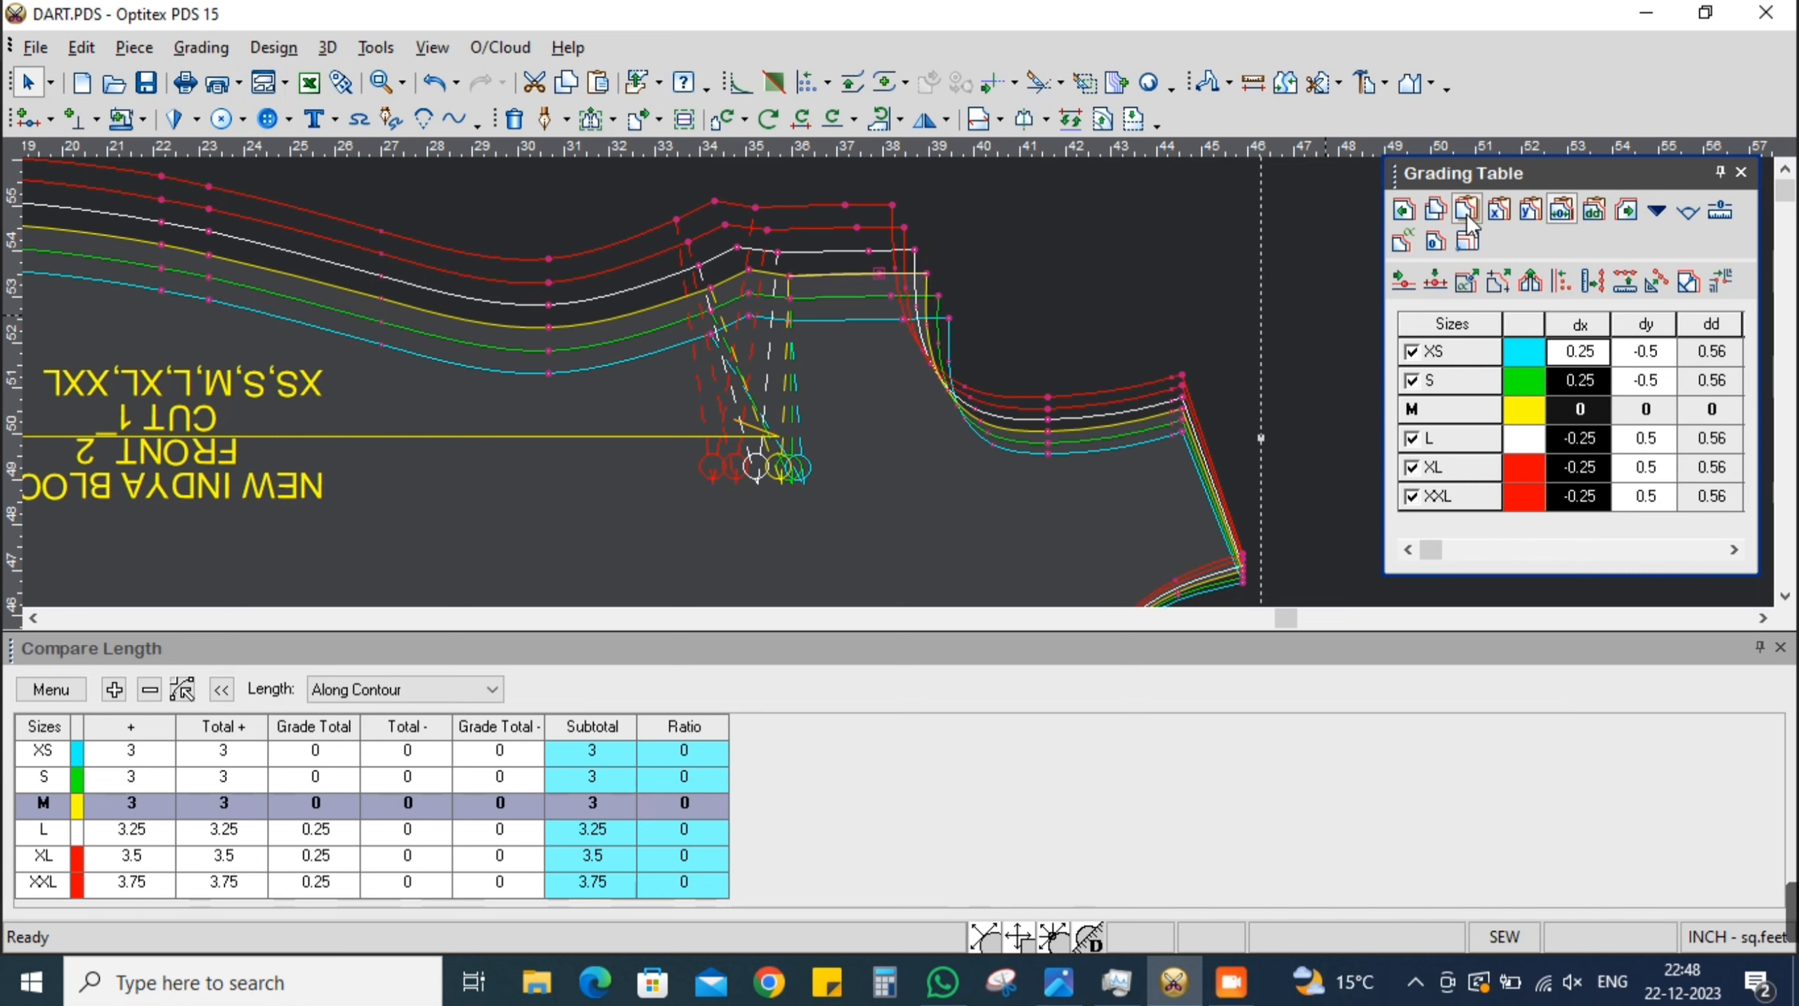
{"action": "scroll", "coordinate": [880, 352], "scroll_direction": "up", "scroll_amount": 2}
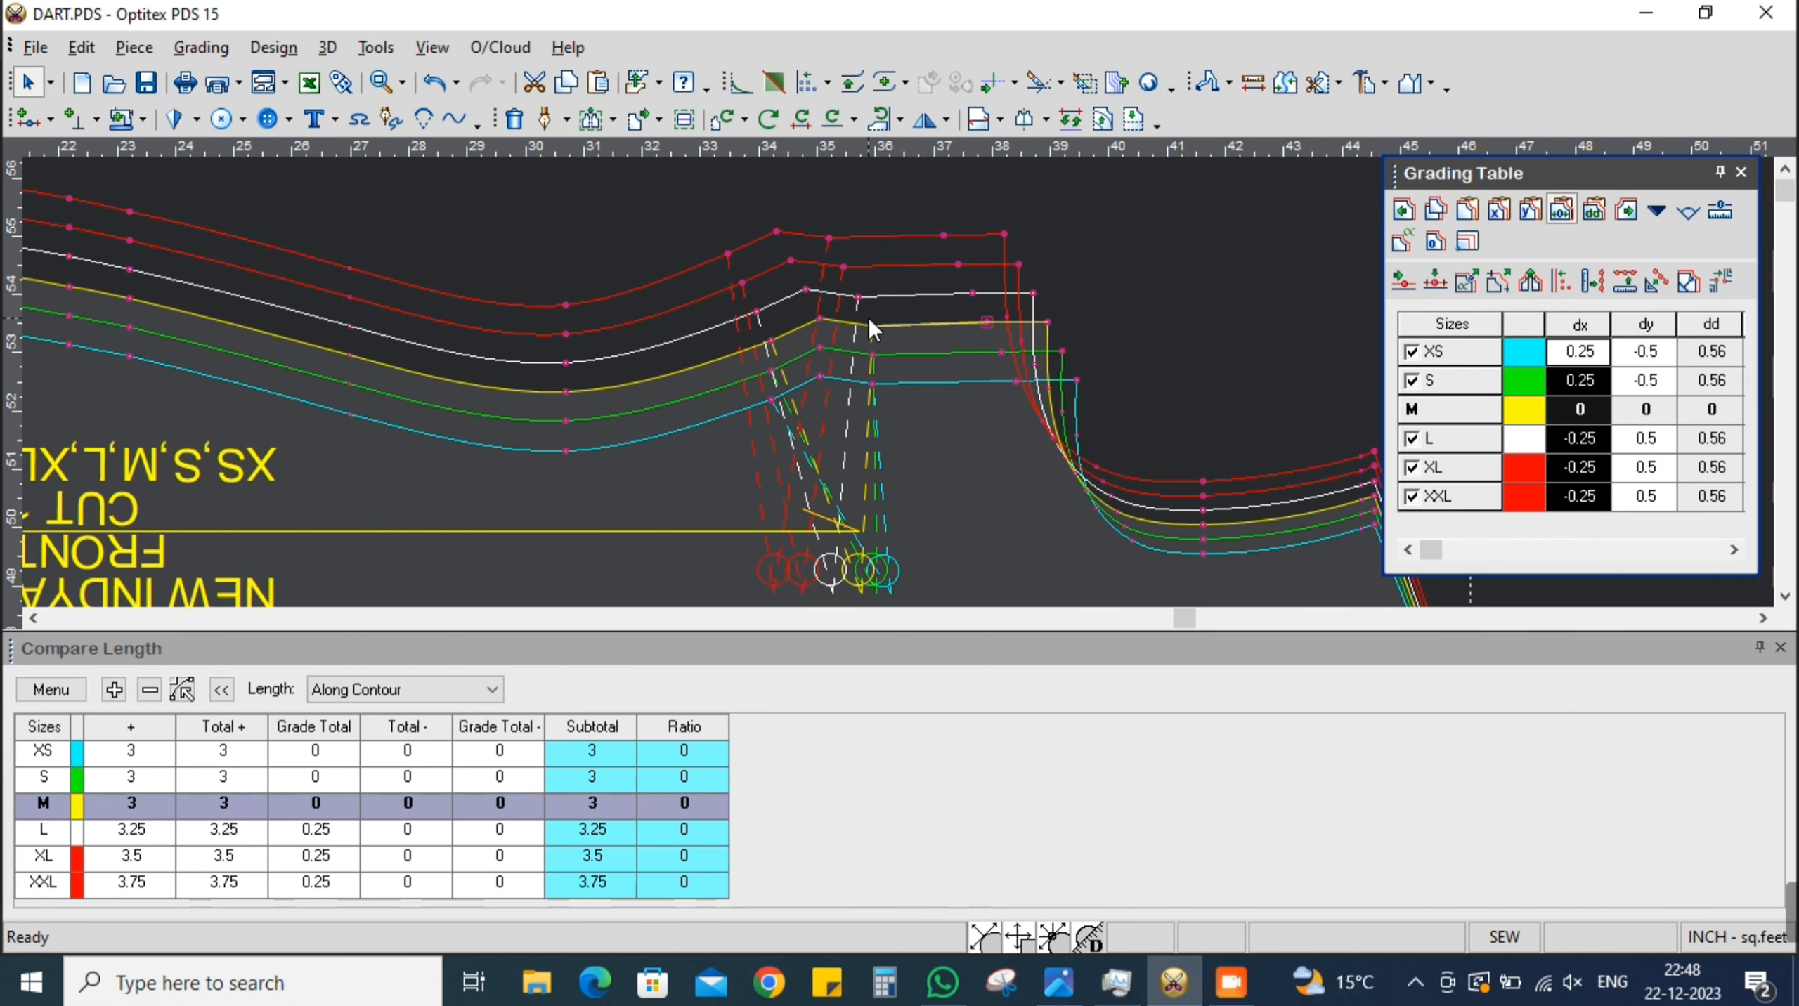
Update the length comparison of the side seam segment between the upper dart leg and the armhole base
{"action": "left_click", "coordinate": [1041, 324]}
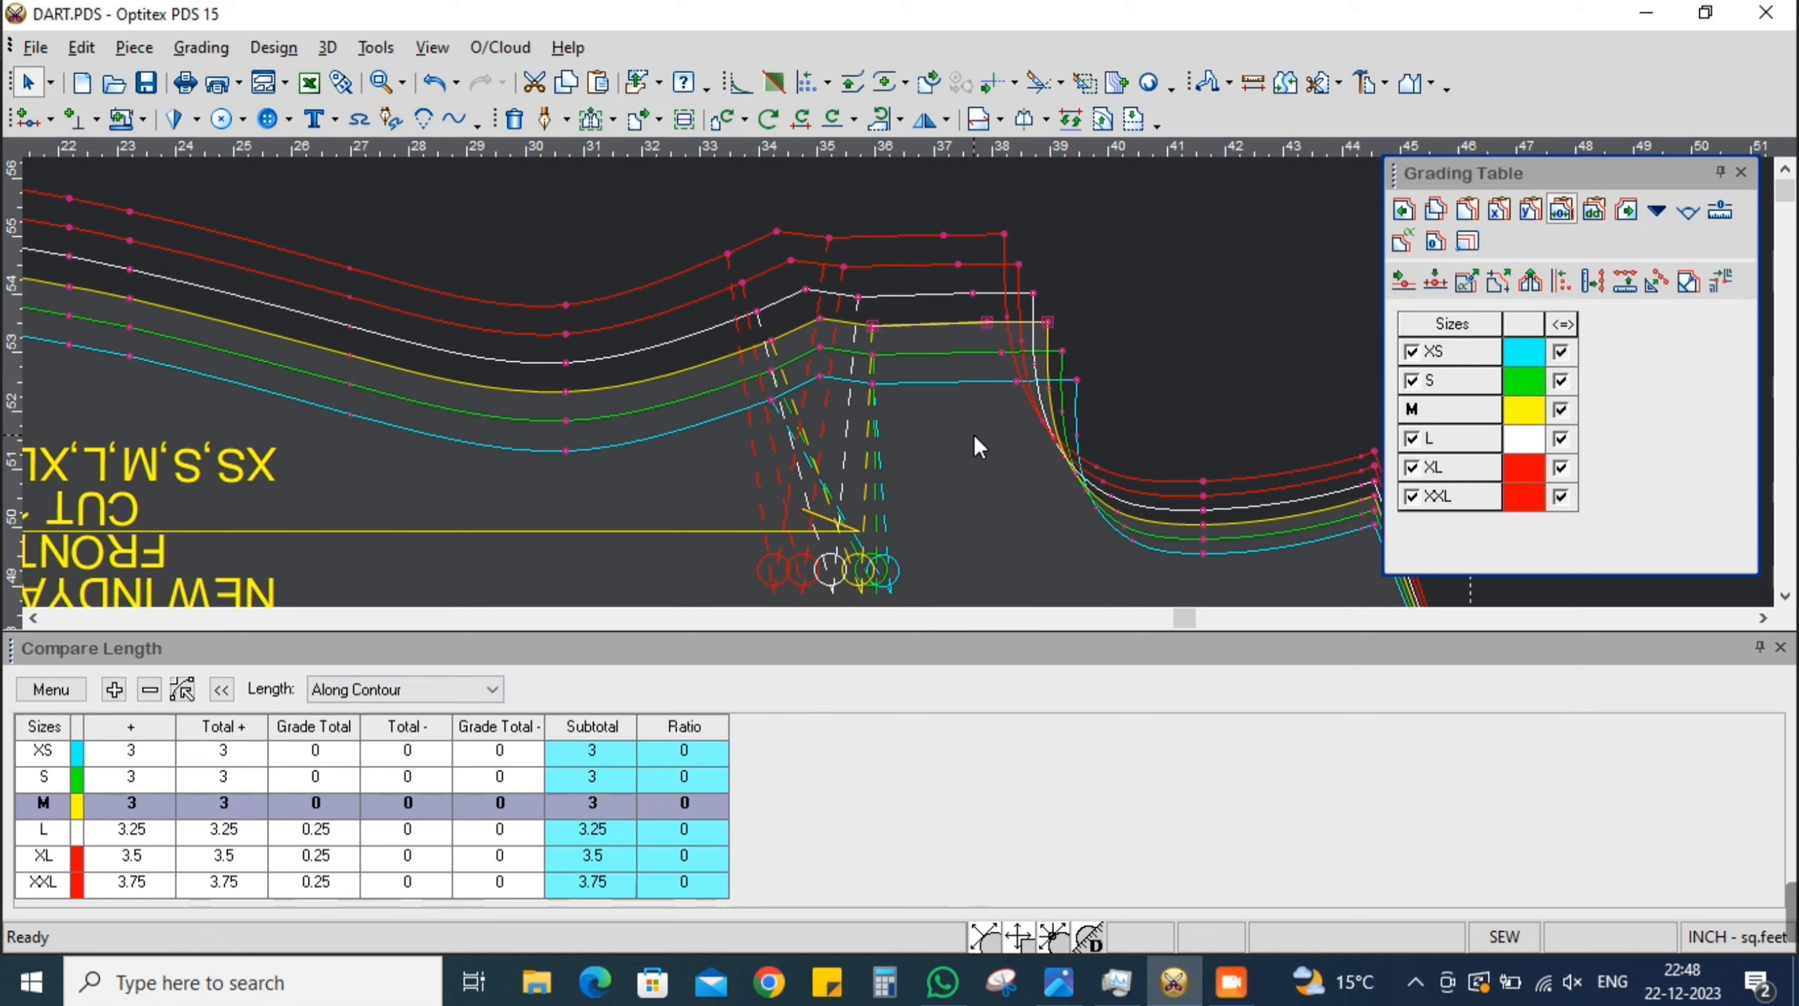
{"action": "left_click", "coordinate": [1046, 321]}
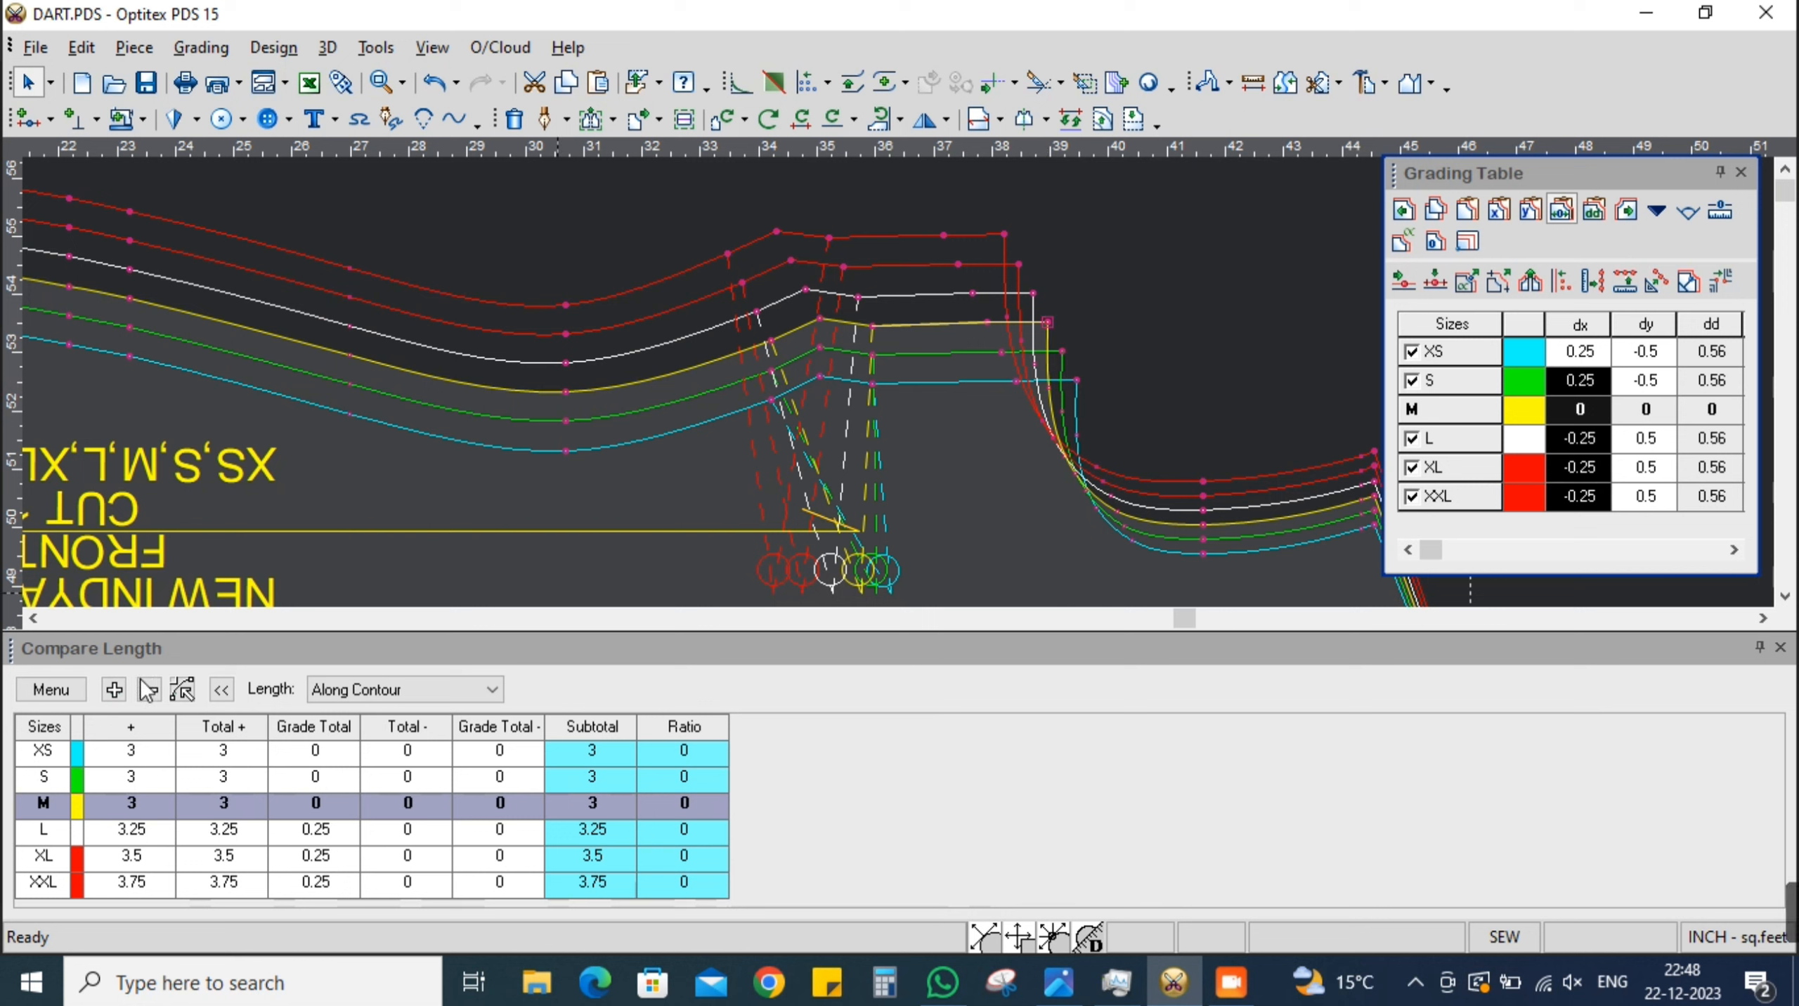
{"action": "left_click", "coordinate": [51, 690]}
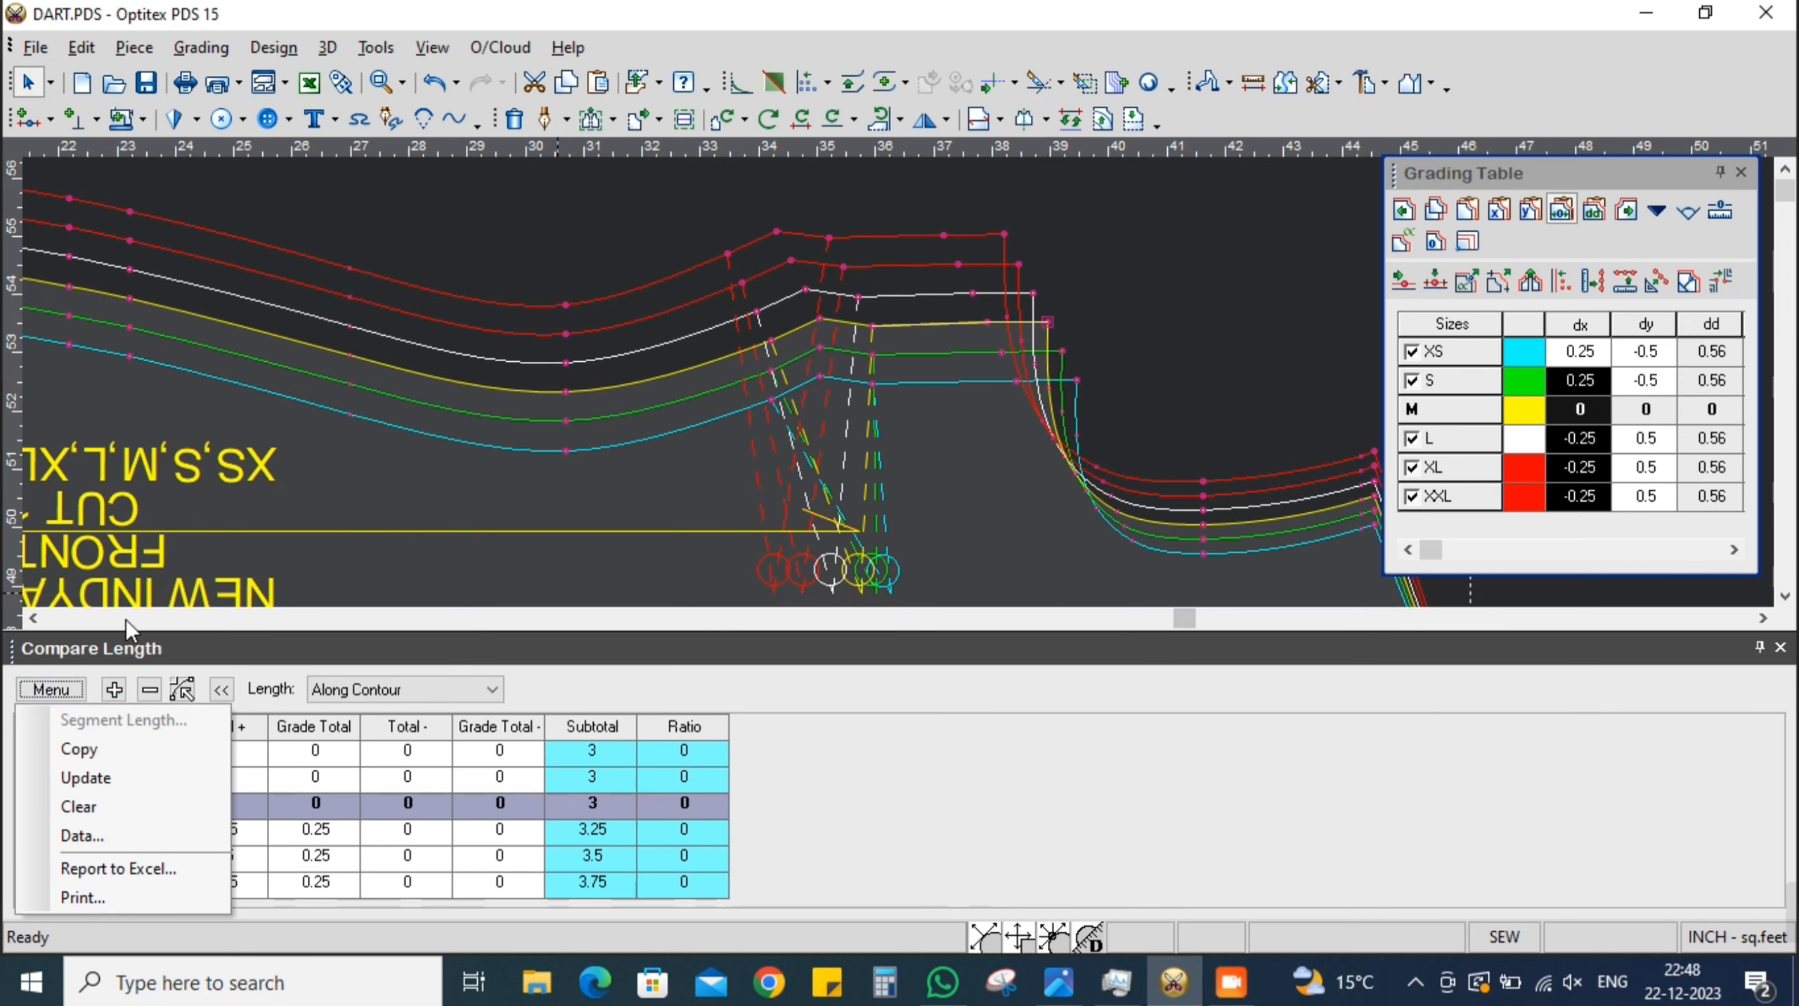
{"action": "left_click", "coordinate": [86, 778]}
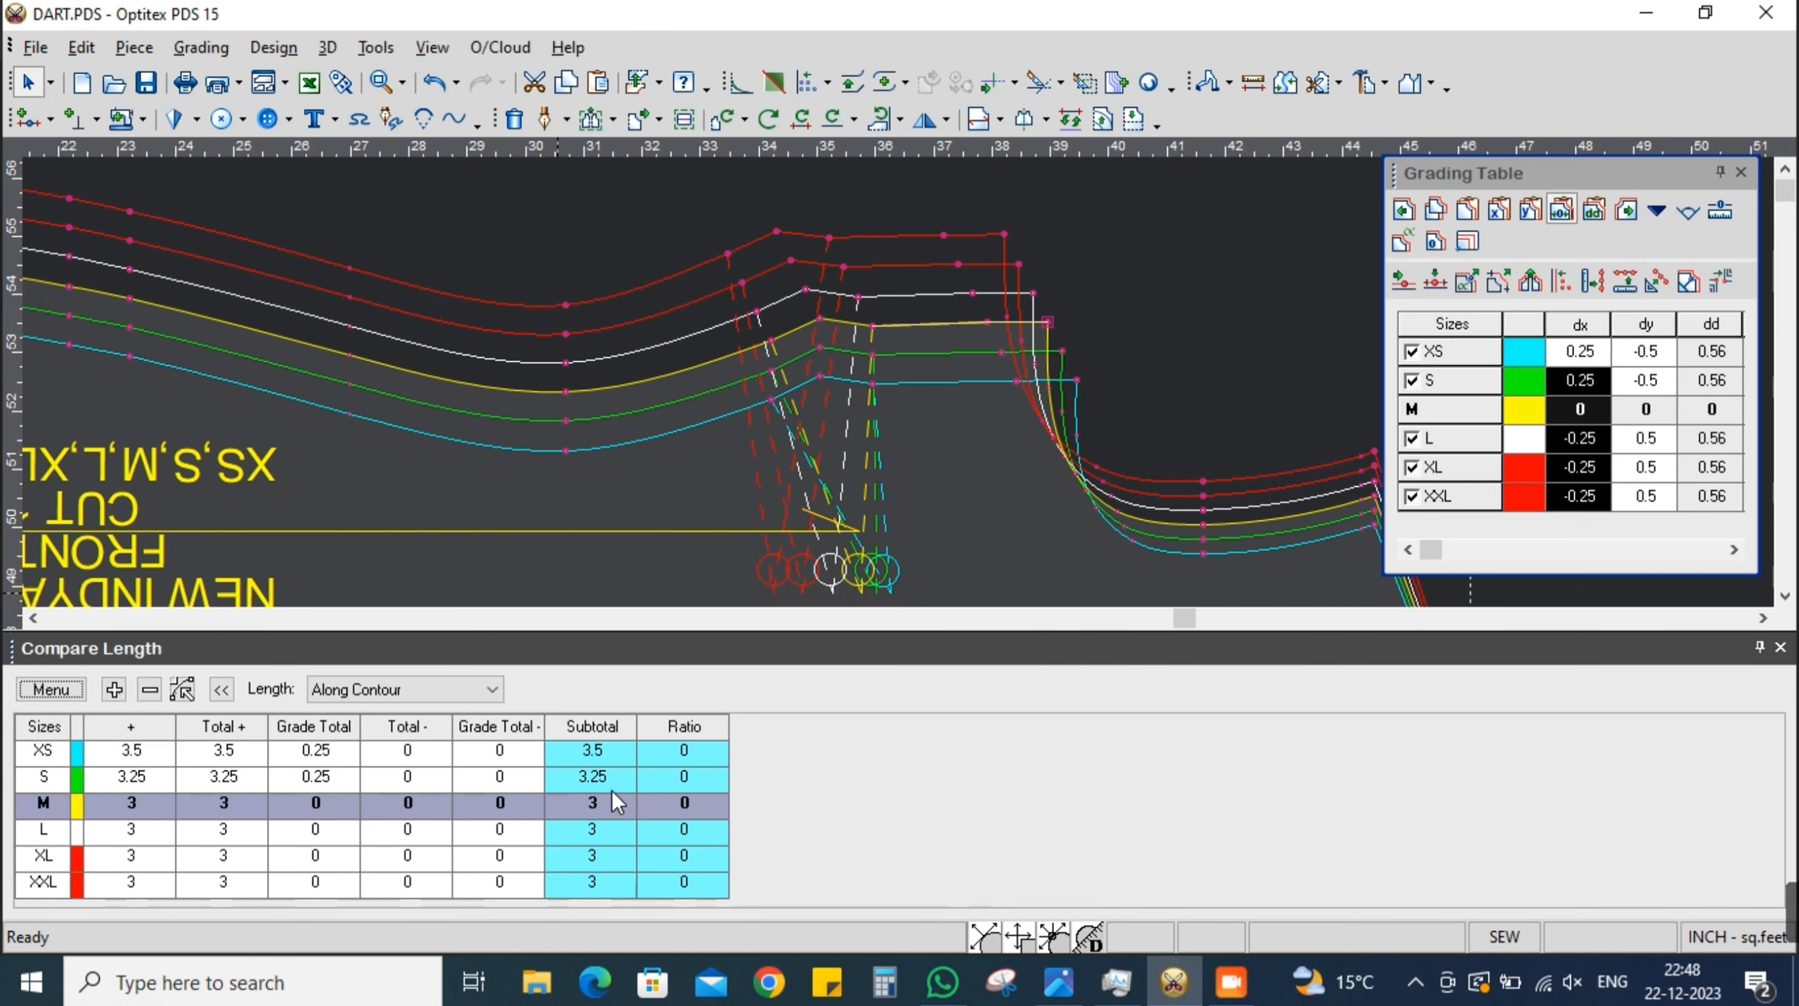
Reselect the side seam segment between the upper dart leg and the armhole base and clear the length comparison data
{"action": "left_click", "coordinate": [1001, 351]}
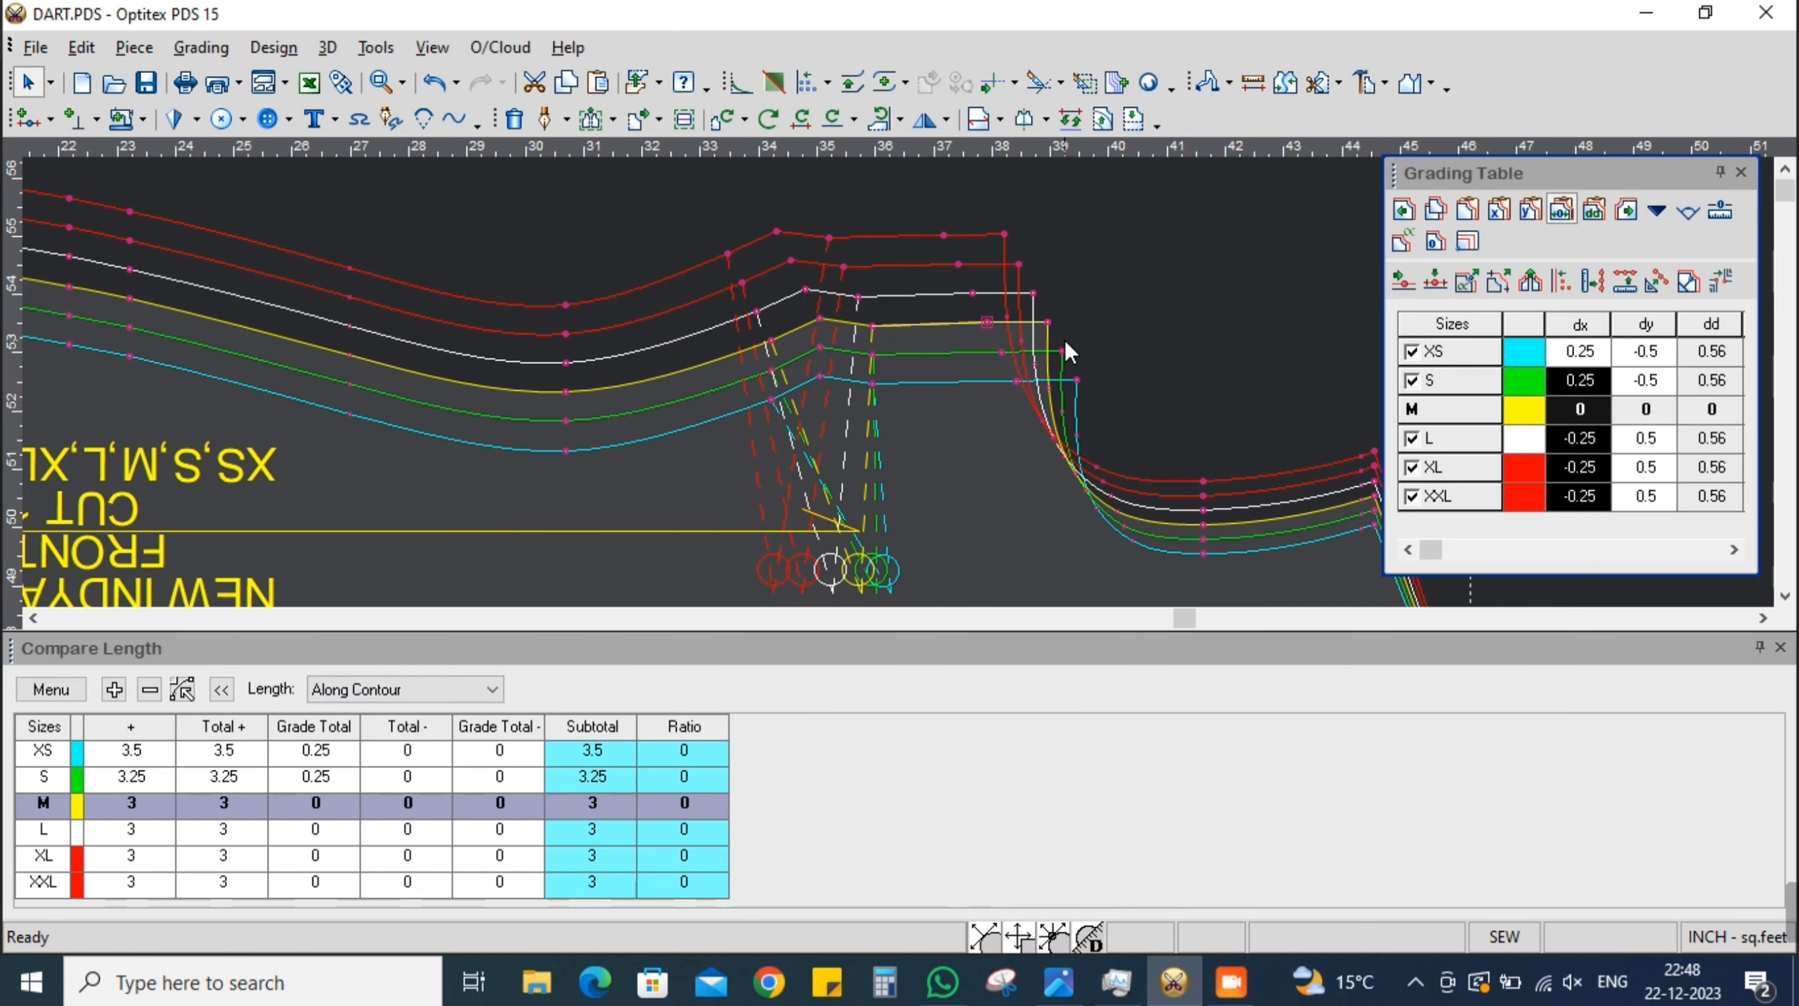
{"action": "left_click", "coordinate": [1048, 322]}
{"action": "left_click", "coordinate": [873, 325]}
{"action": "left_click", "coordinate": [1047, 325], "text": "shift"}
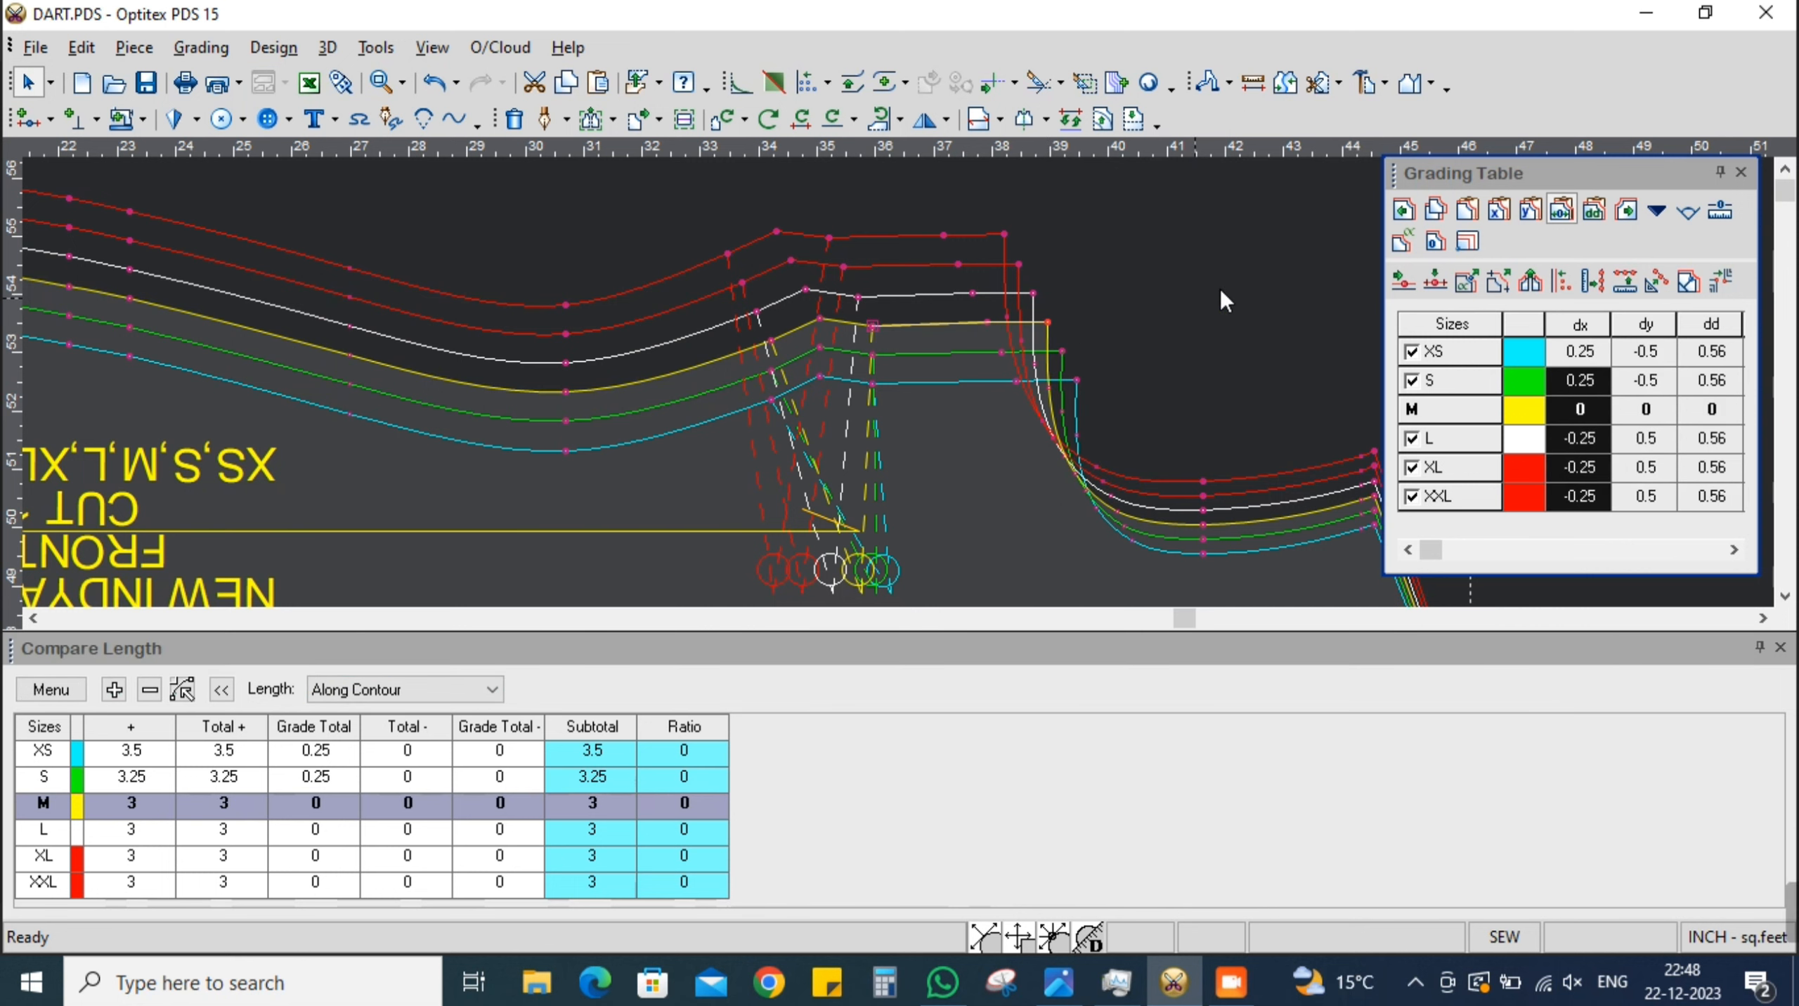
{"action": "left_click", "coordinate": [50, 690]}
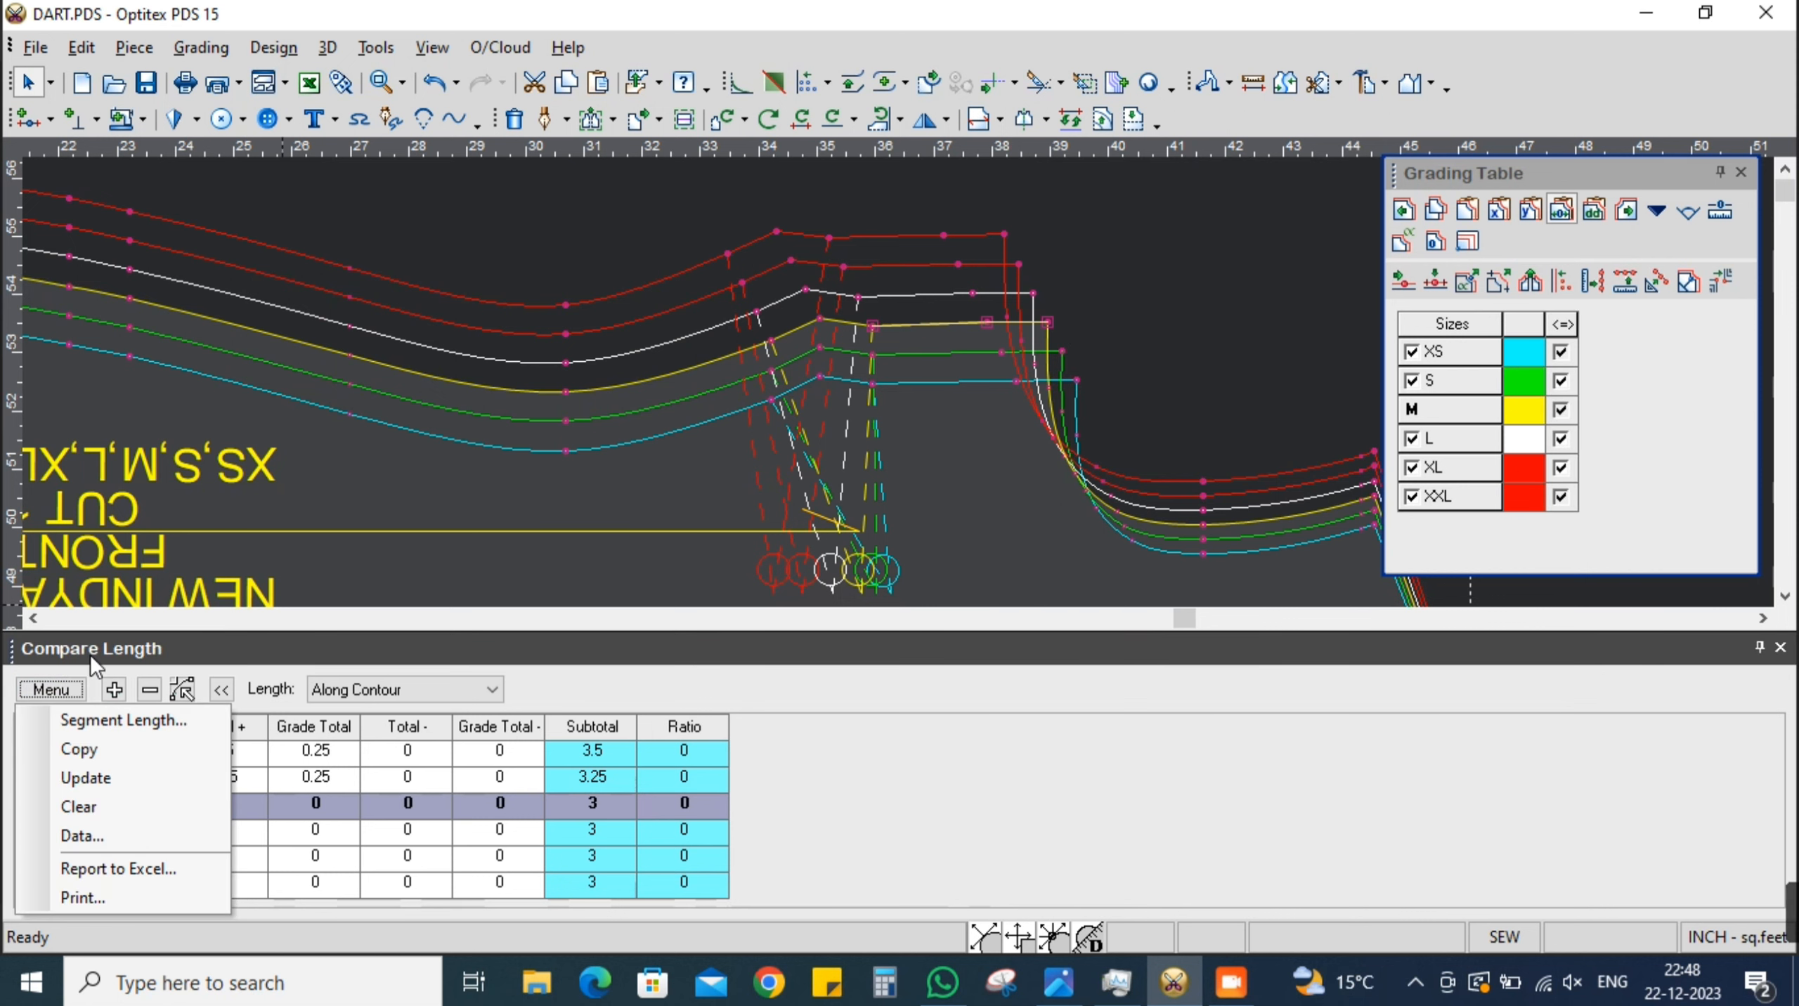
{"action": "left_click", "coordinate": [79, 807]}
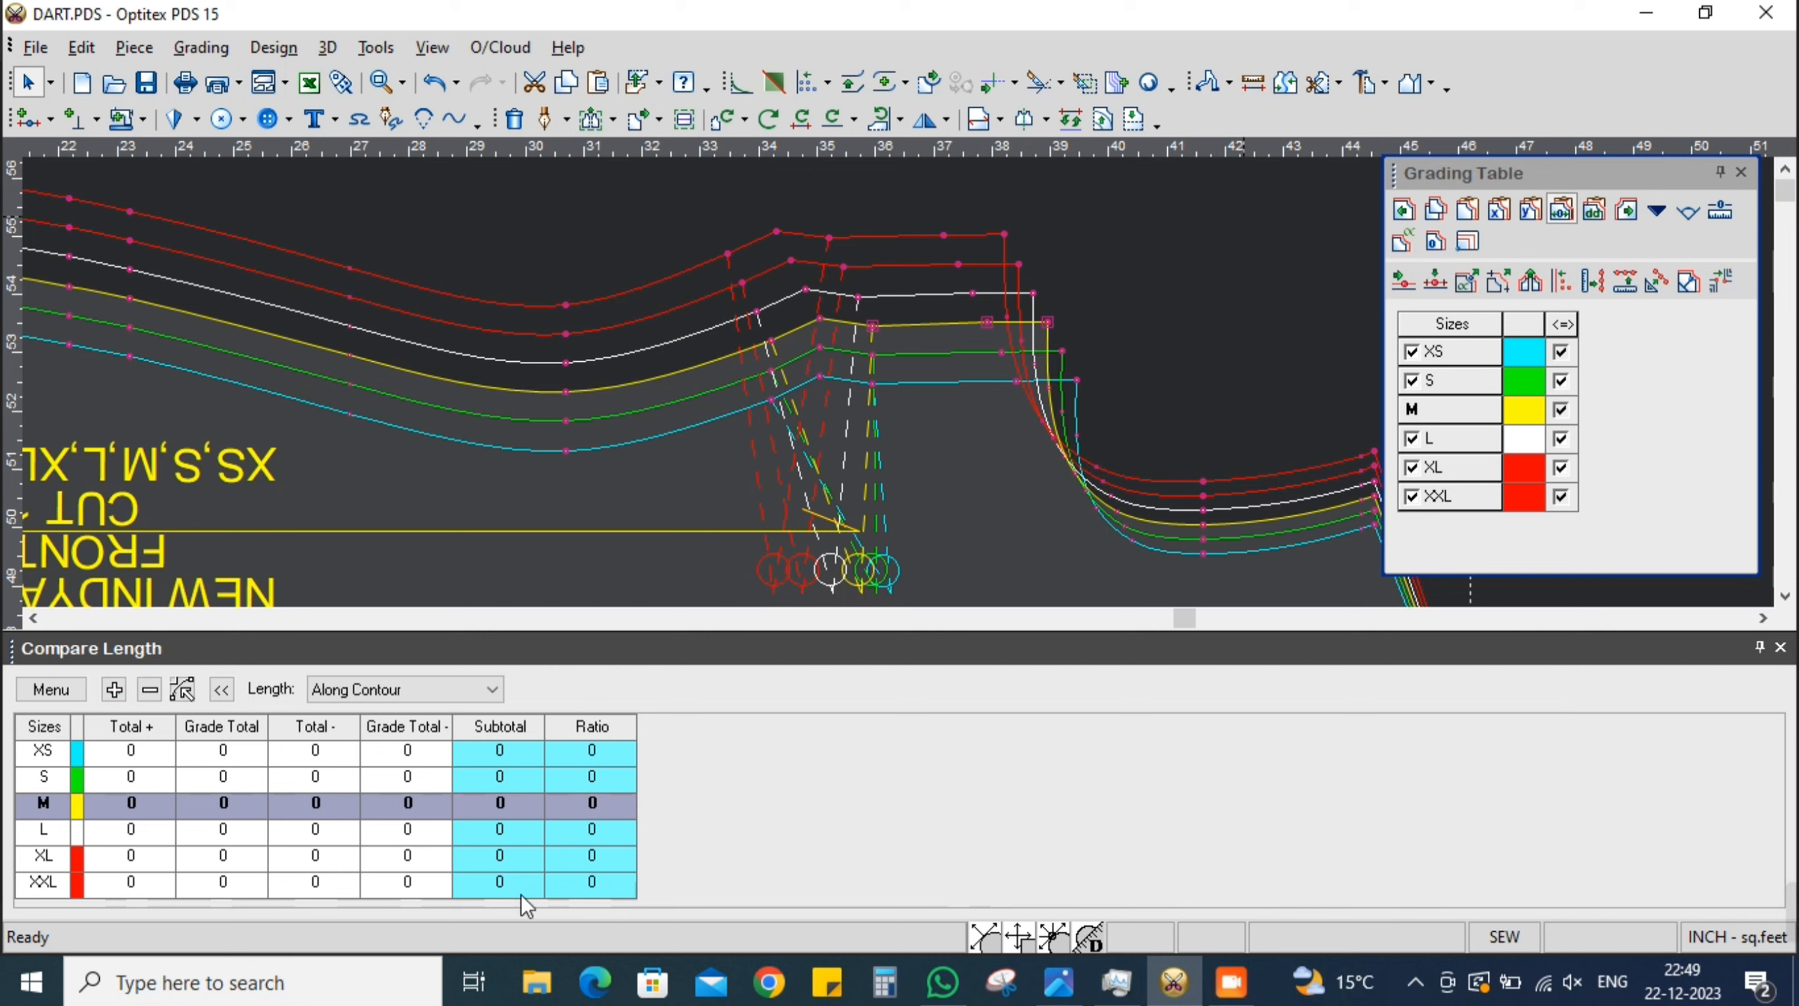
Copy the armhole base point's grading and paste its dx onto the lower dart leg, dart cap and upper dart leg points
{"action": "left_click", "coordinate": [1048, 322]}
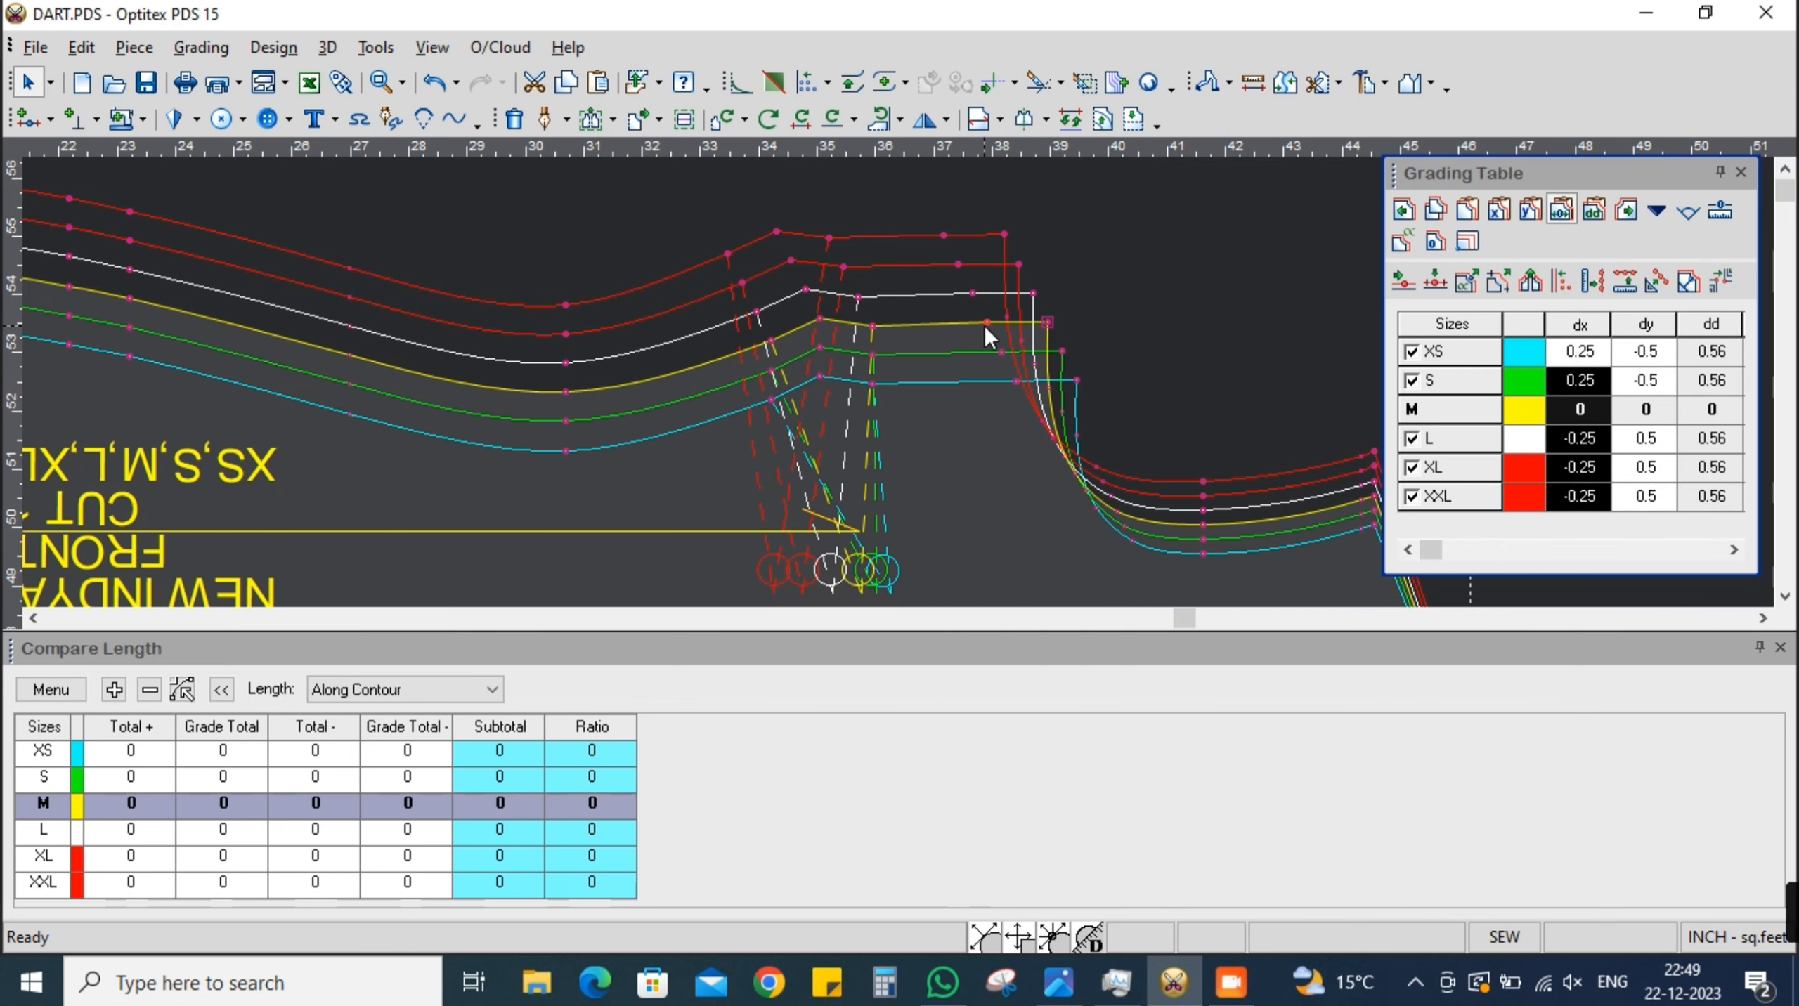
{"action": "left_click", "coordinate": [874, 325]}
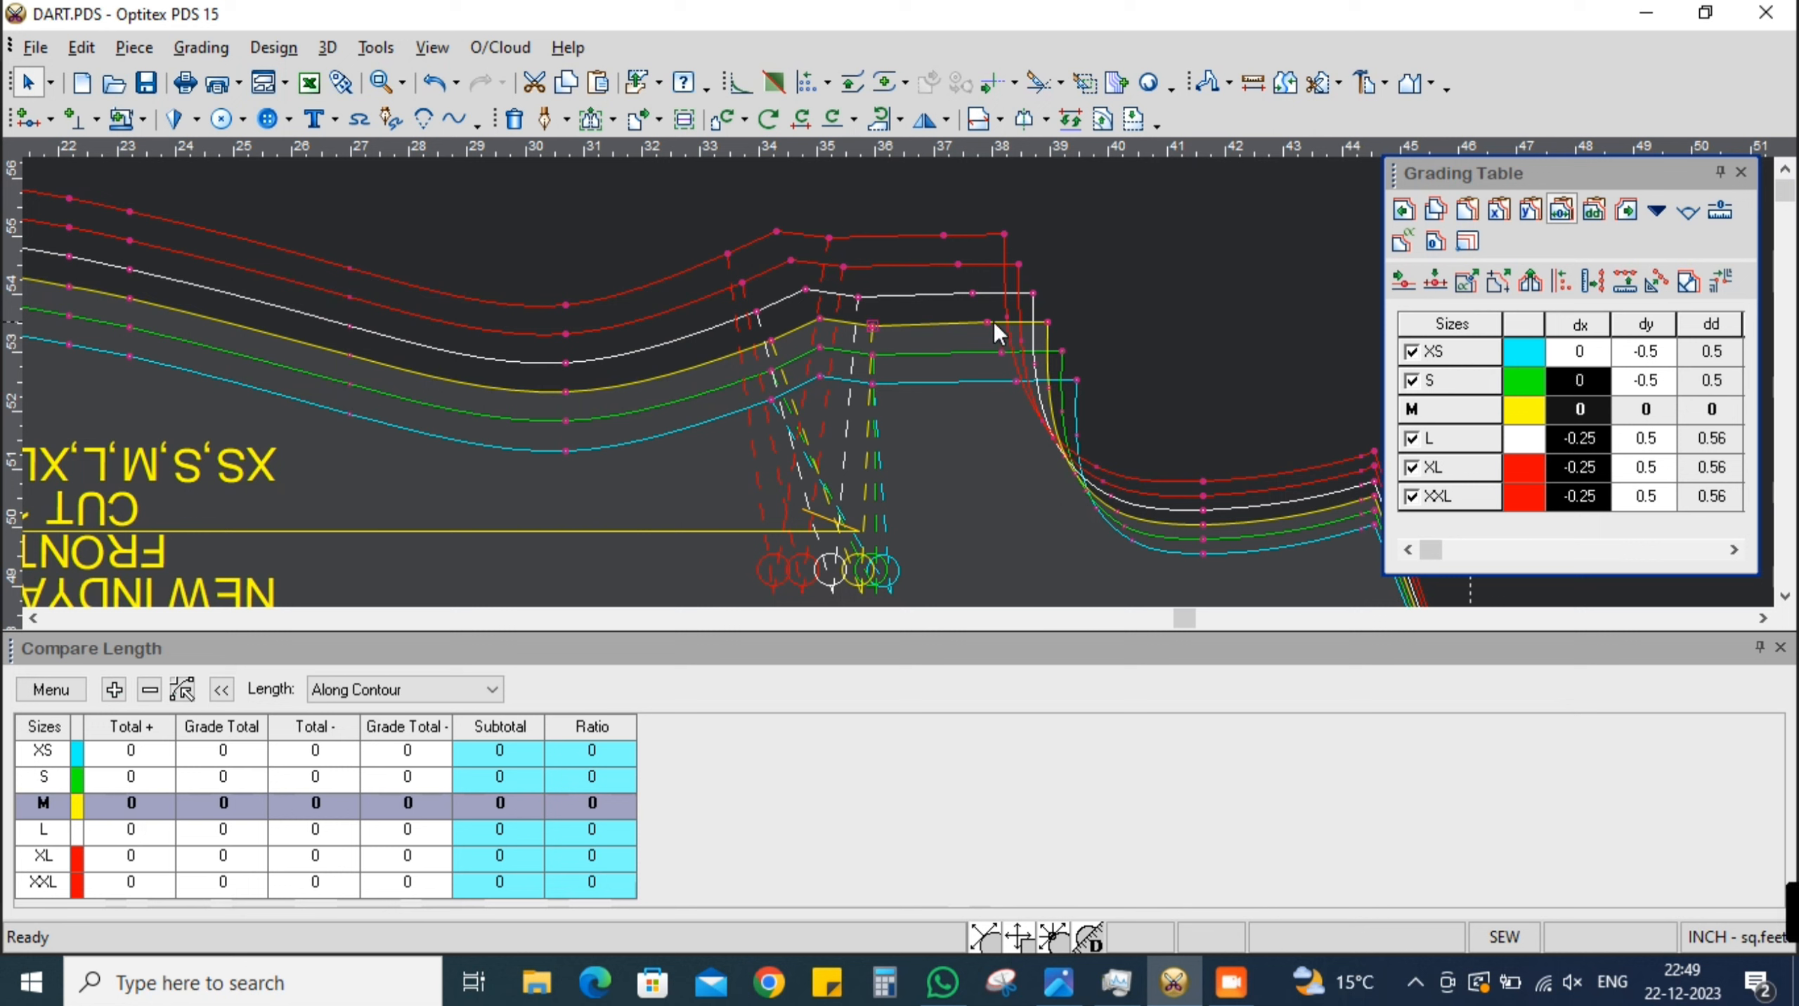
{"action": "left_click", "coordinate": [1046, 325]}
{"action": "left_click", "coordinate": [1037, 338]}
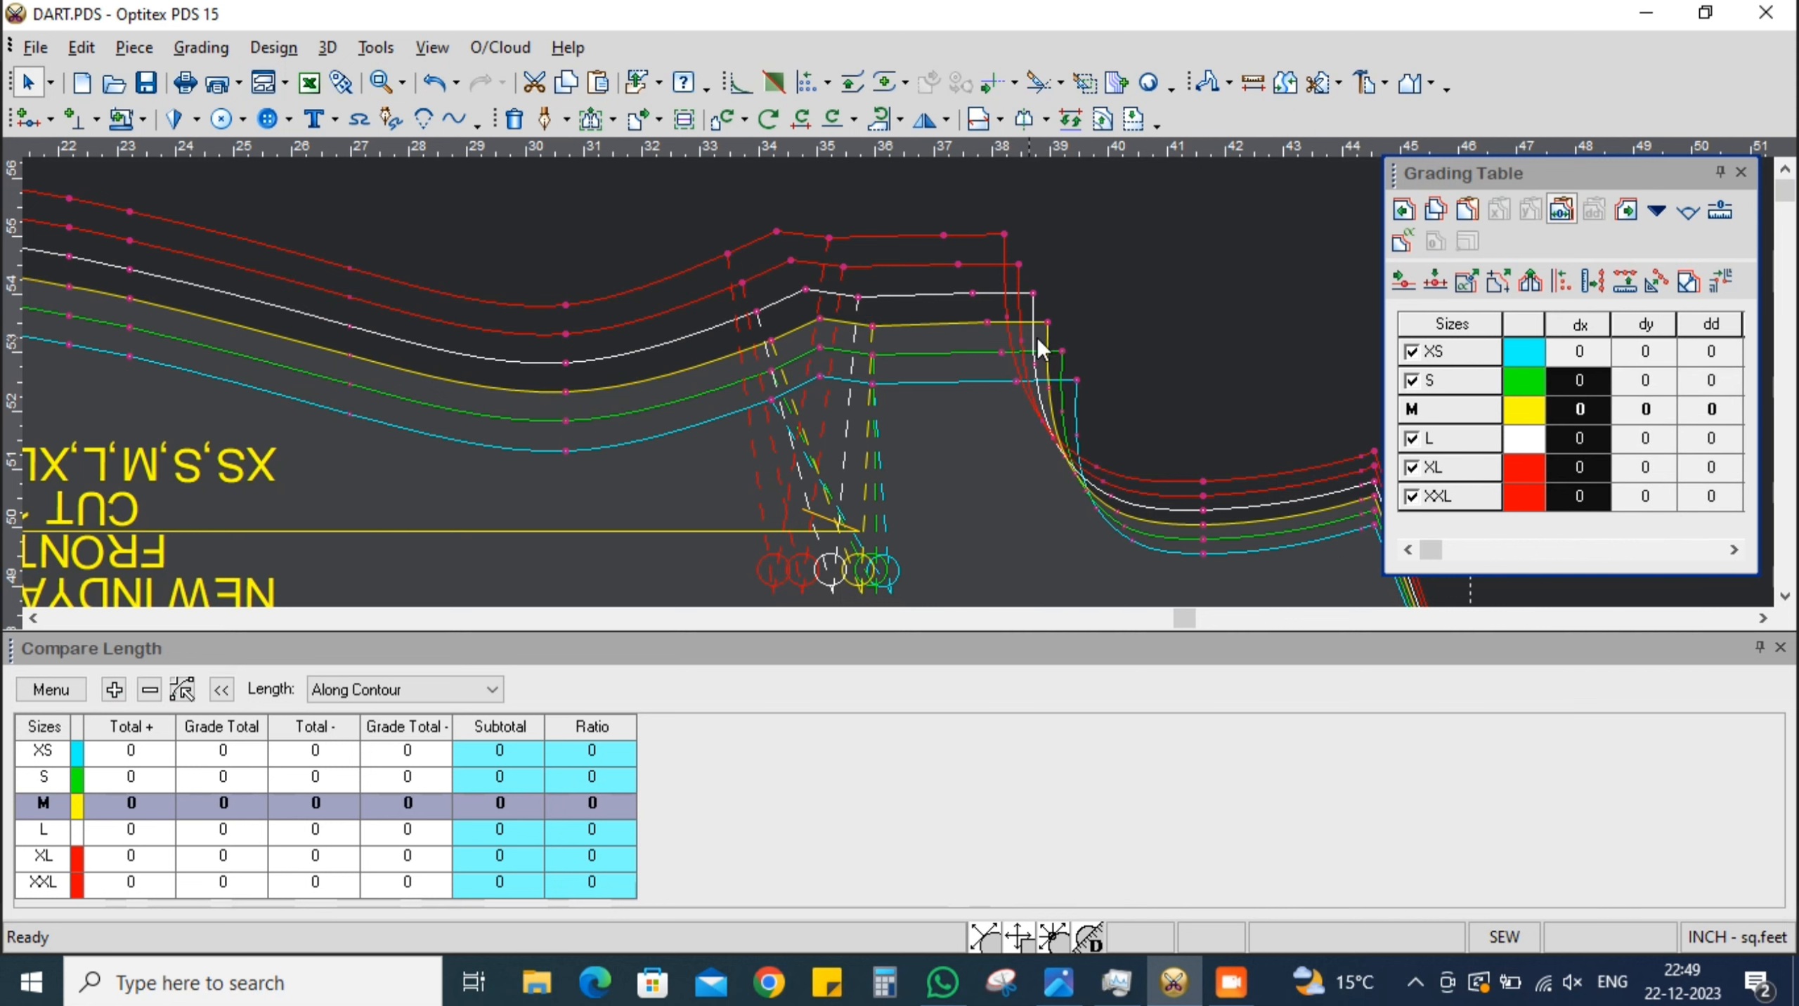
{"action": "left_click", "coordinate": [1049, 322]}
{"action": "left_click", "coordinate": [1435, 210]}
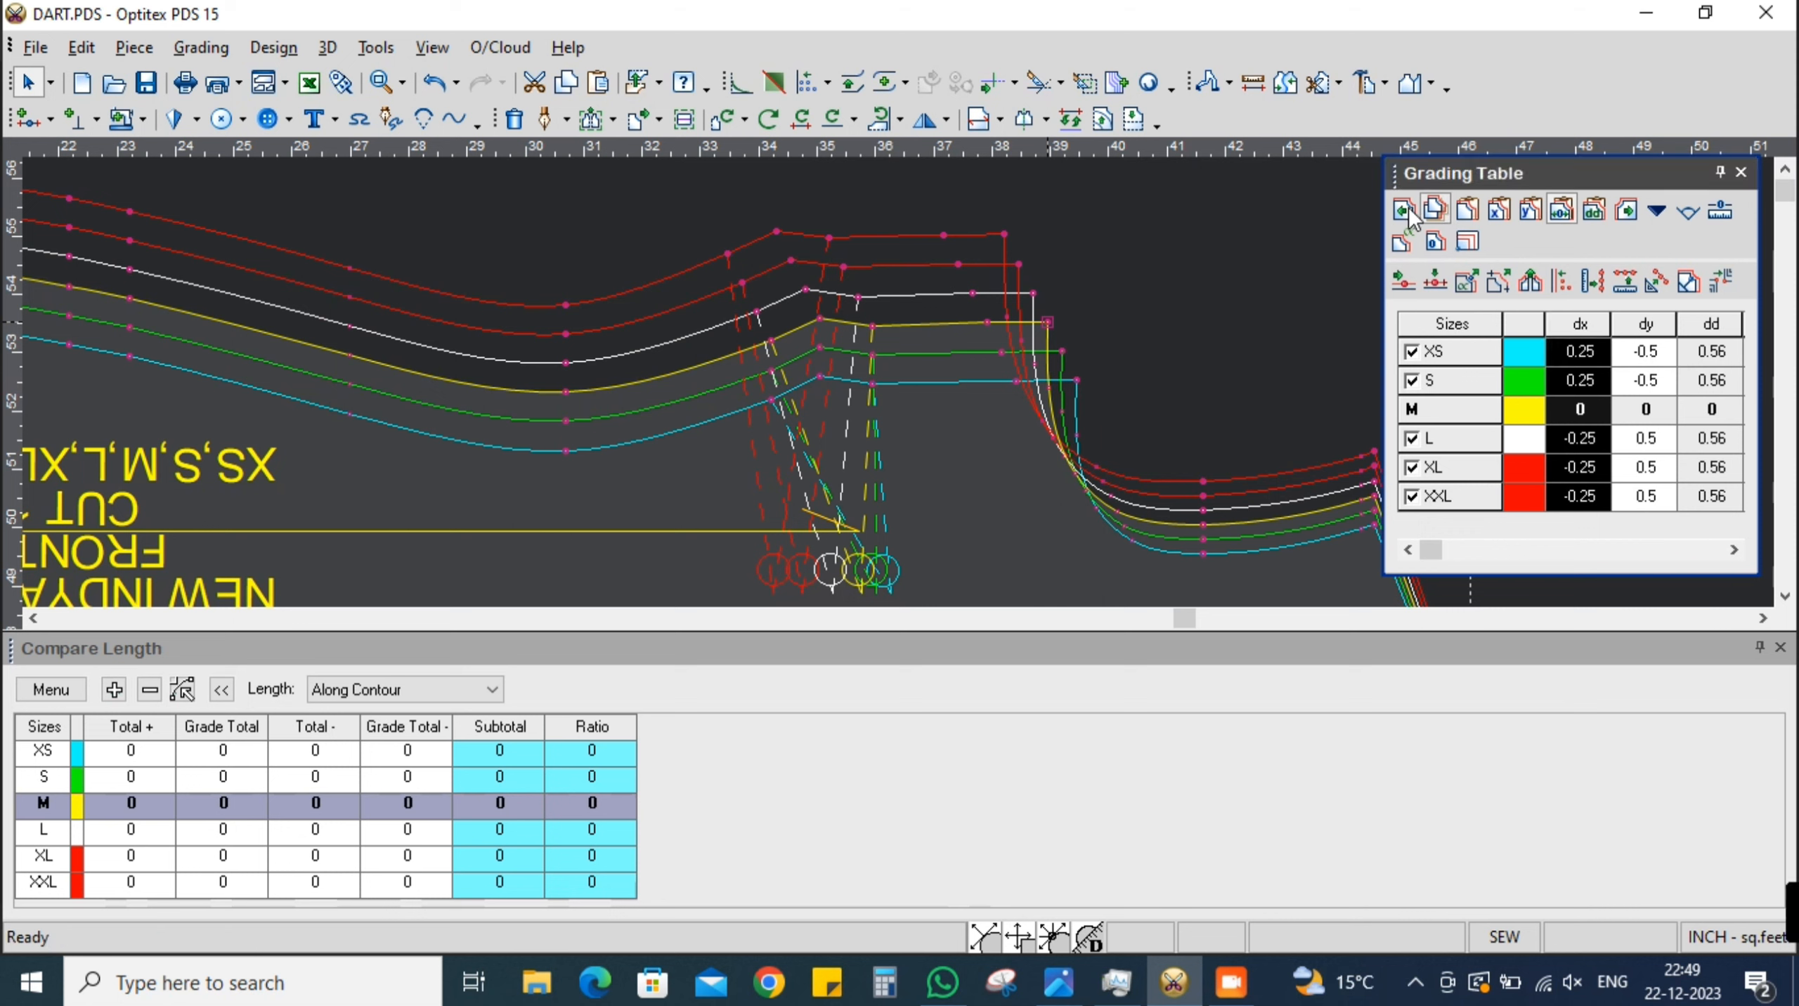
{"action": "left_click", "coordinate": [770, 340]}
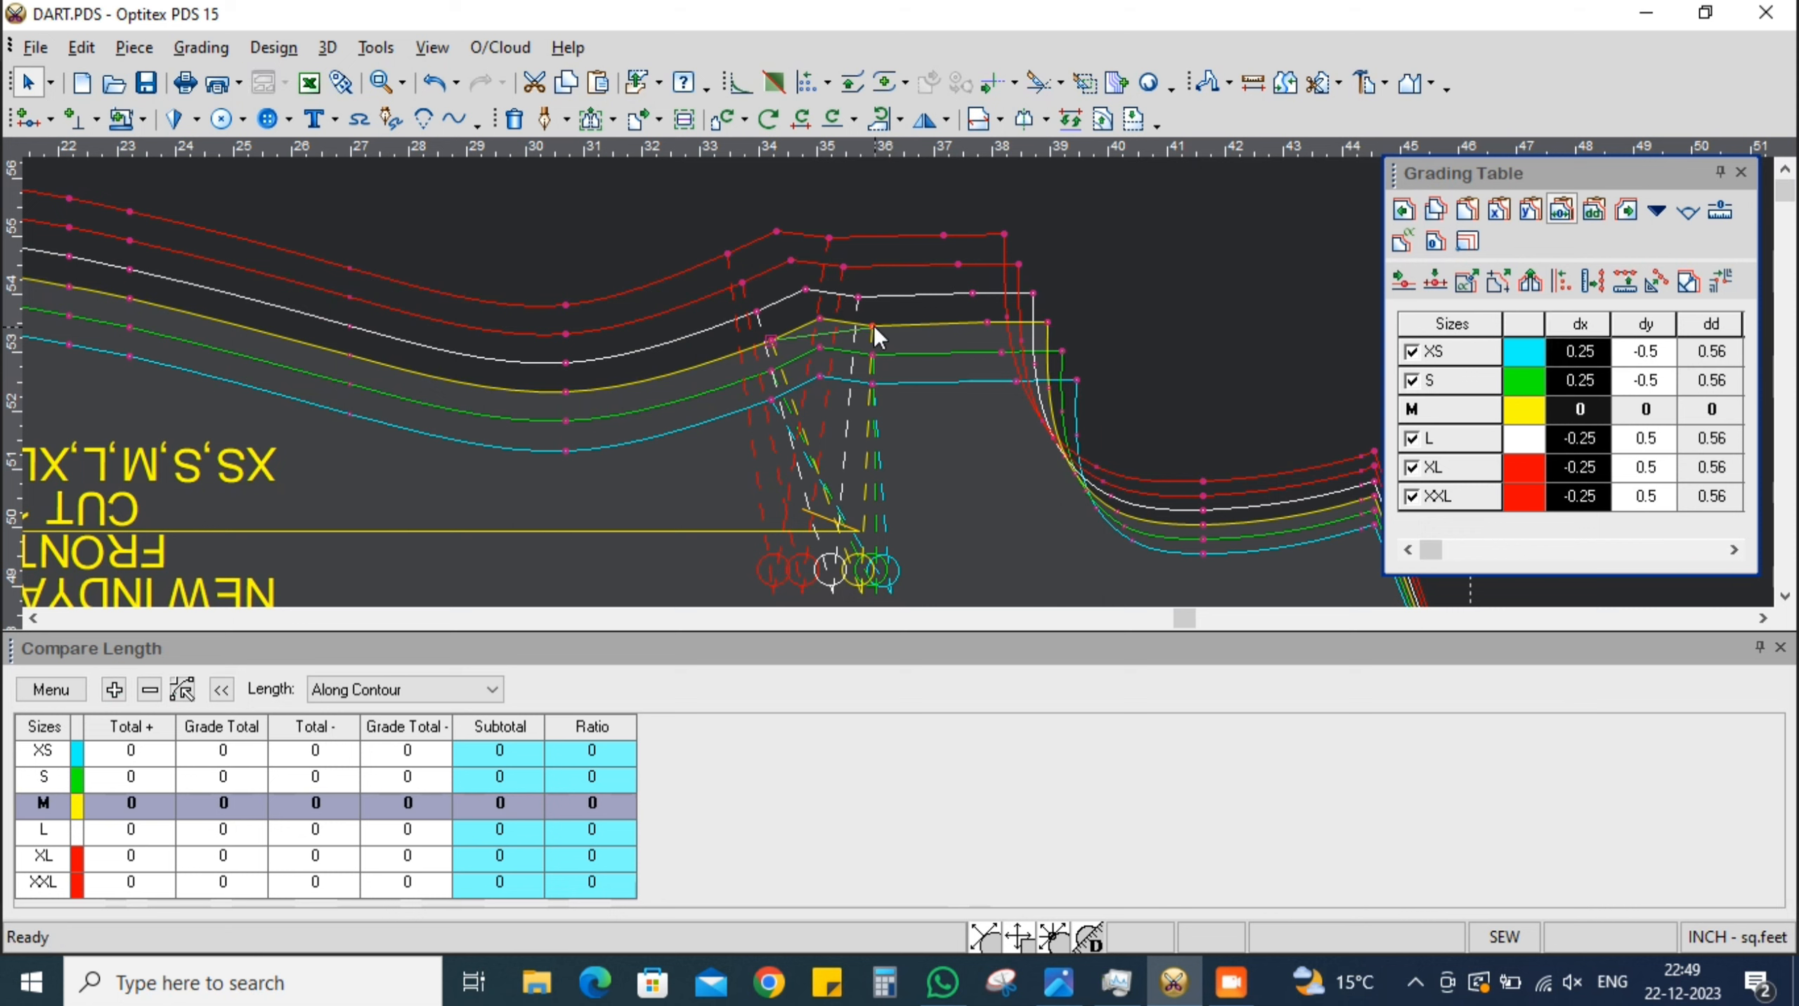
{"action": "left_click", "coordinate": [874, 327], "text": "shift"}
{"action": "left_click", "coordinate": [1500, 215]}
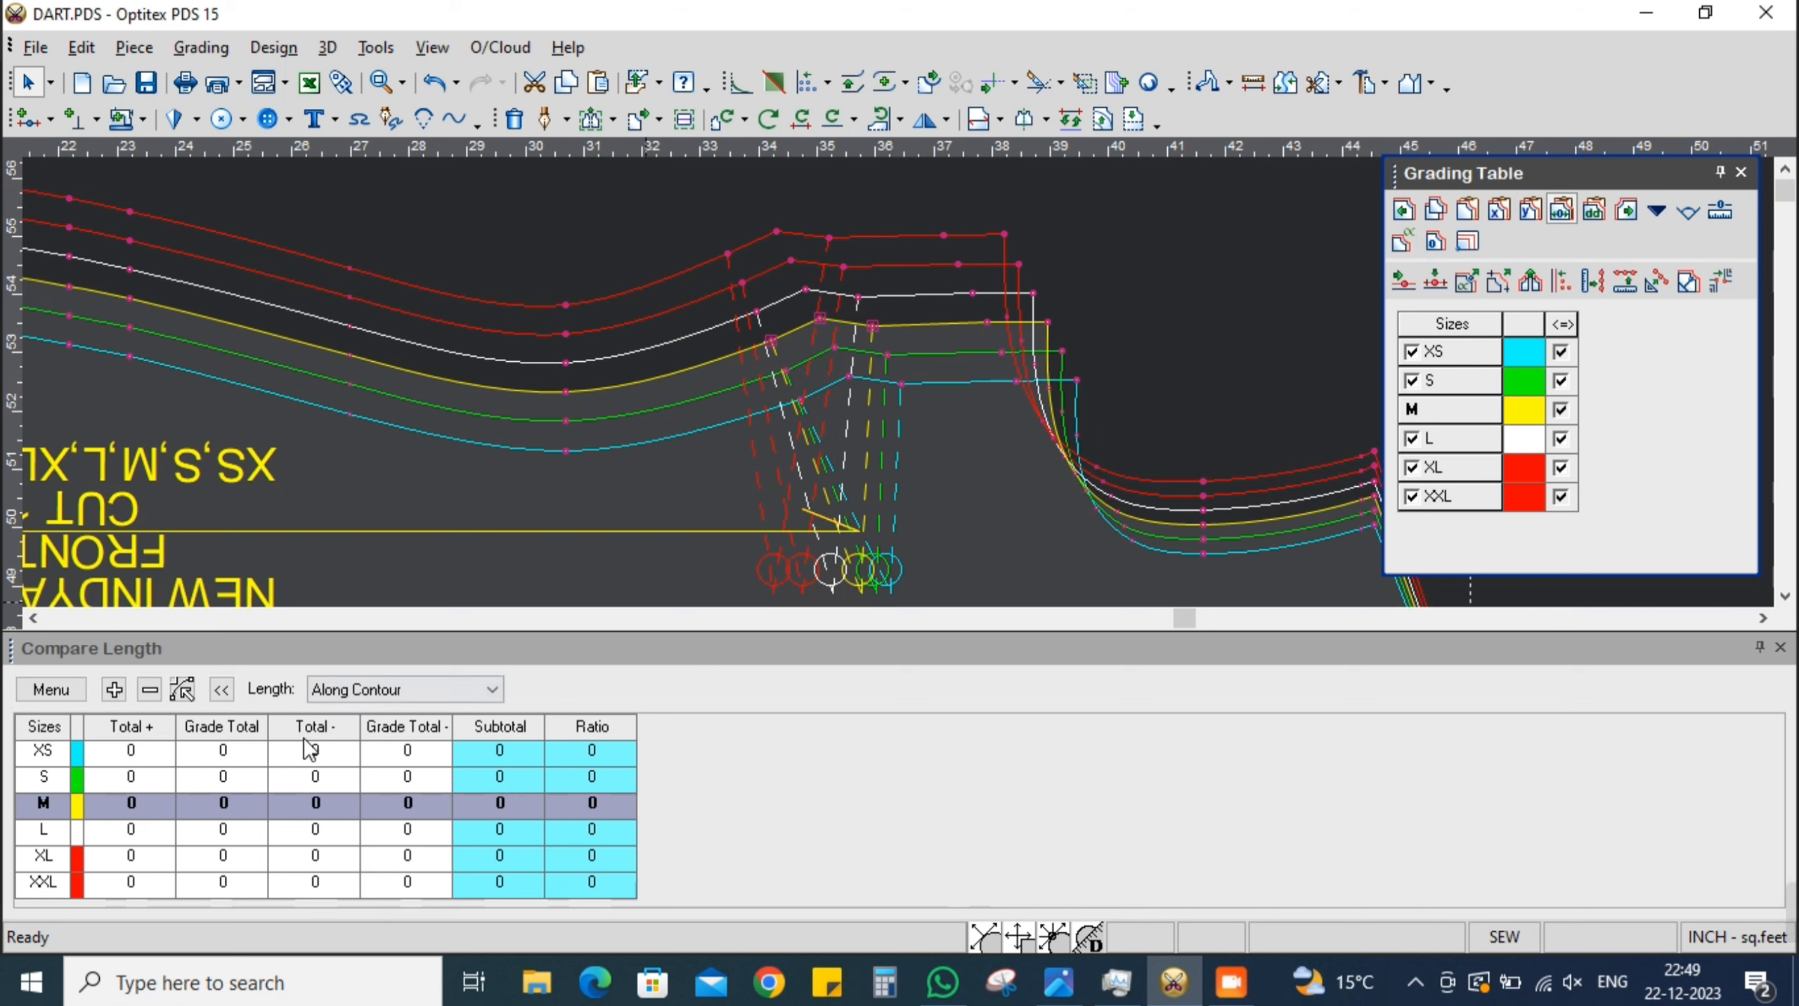
Add the side seam segment from the upper dart leg to the armhole base to the length comparison and review its subtotals
{"action": "left_click", "coordinate": [985, 324]}
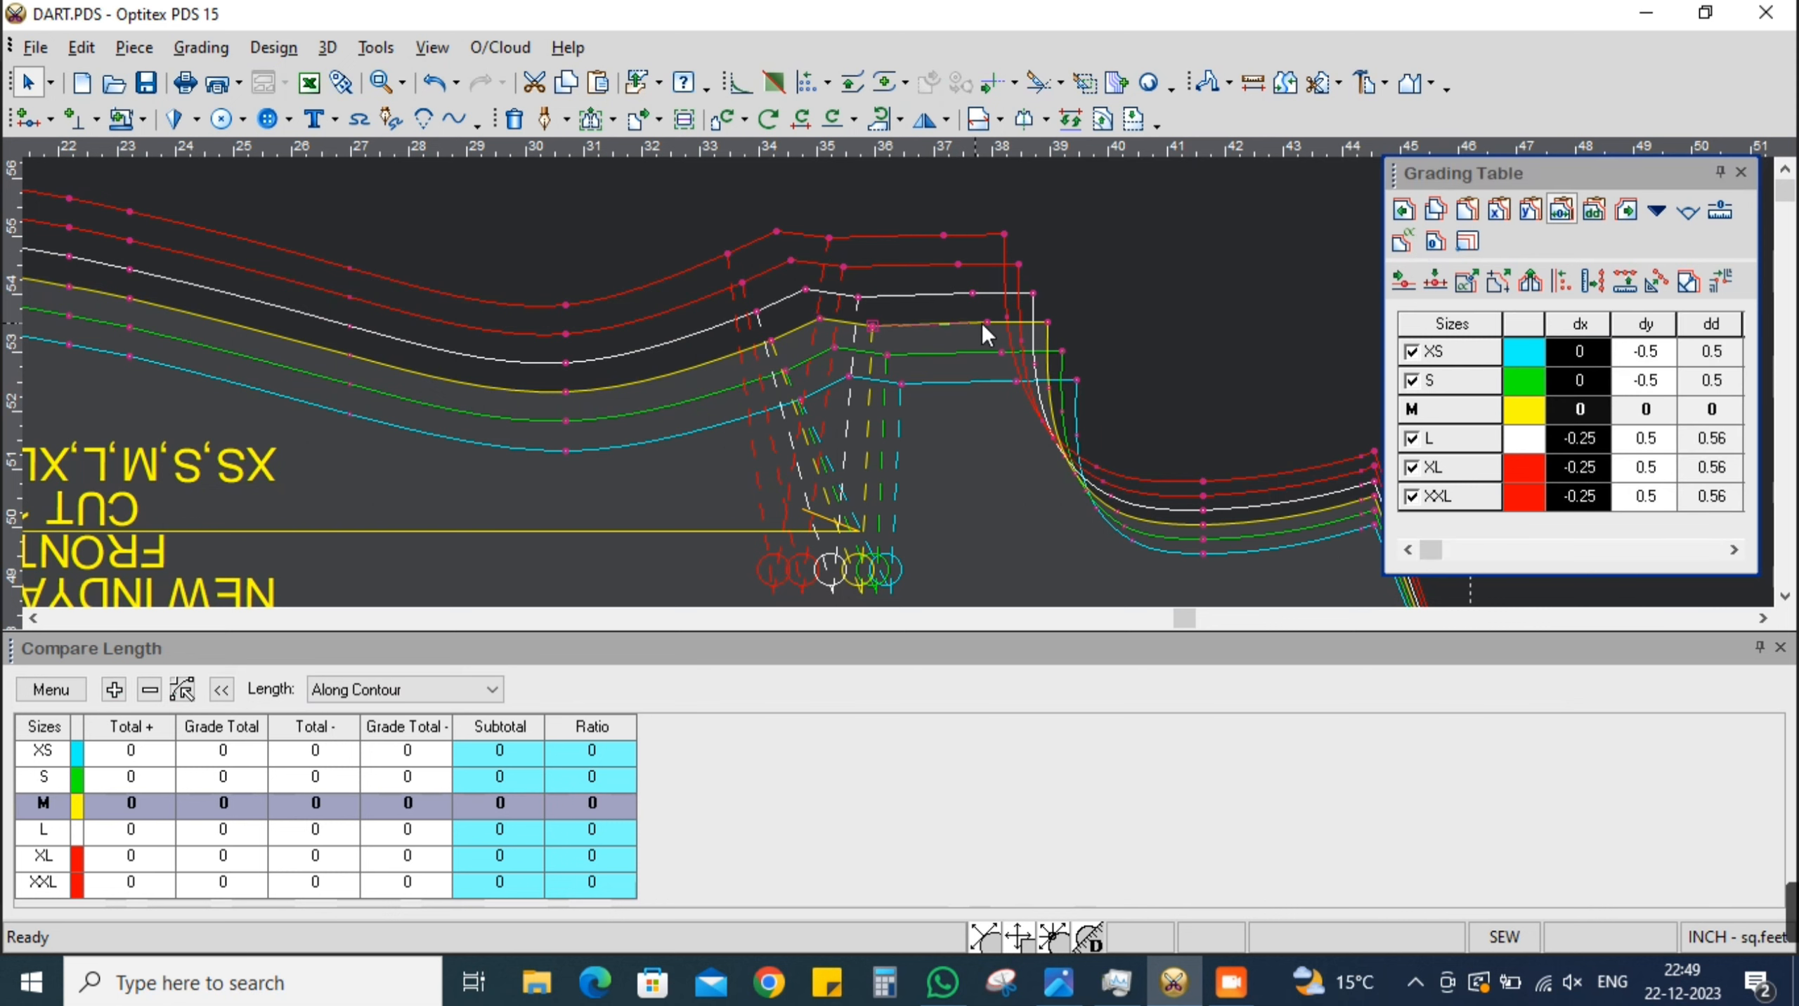
{"action": "left_click", "coordinate": [1045, 322]}
{"action": "left_click", "coordinate": [113, 690]}
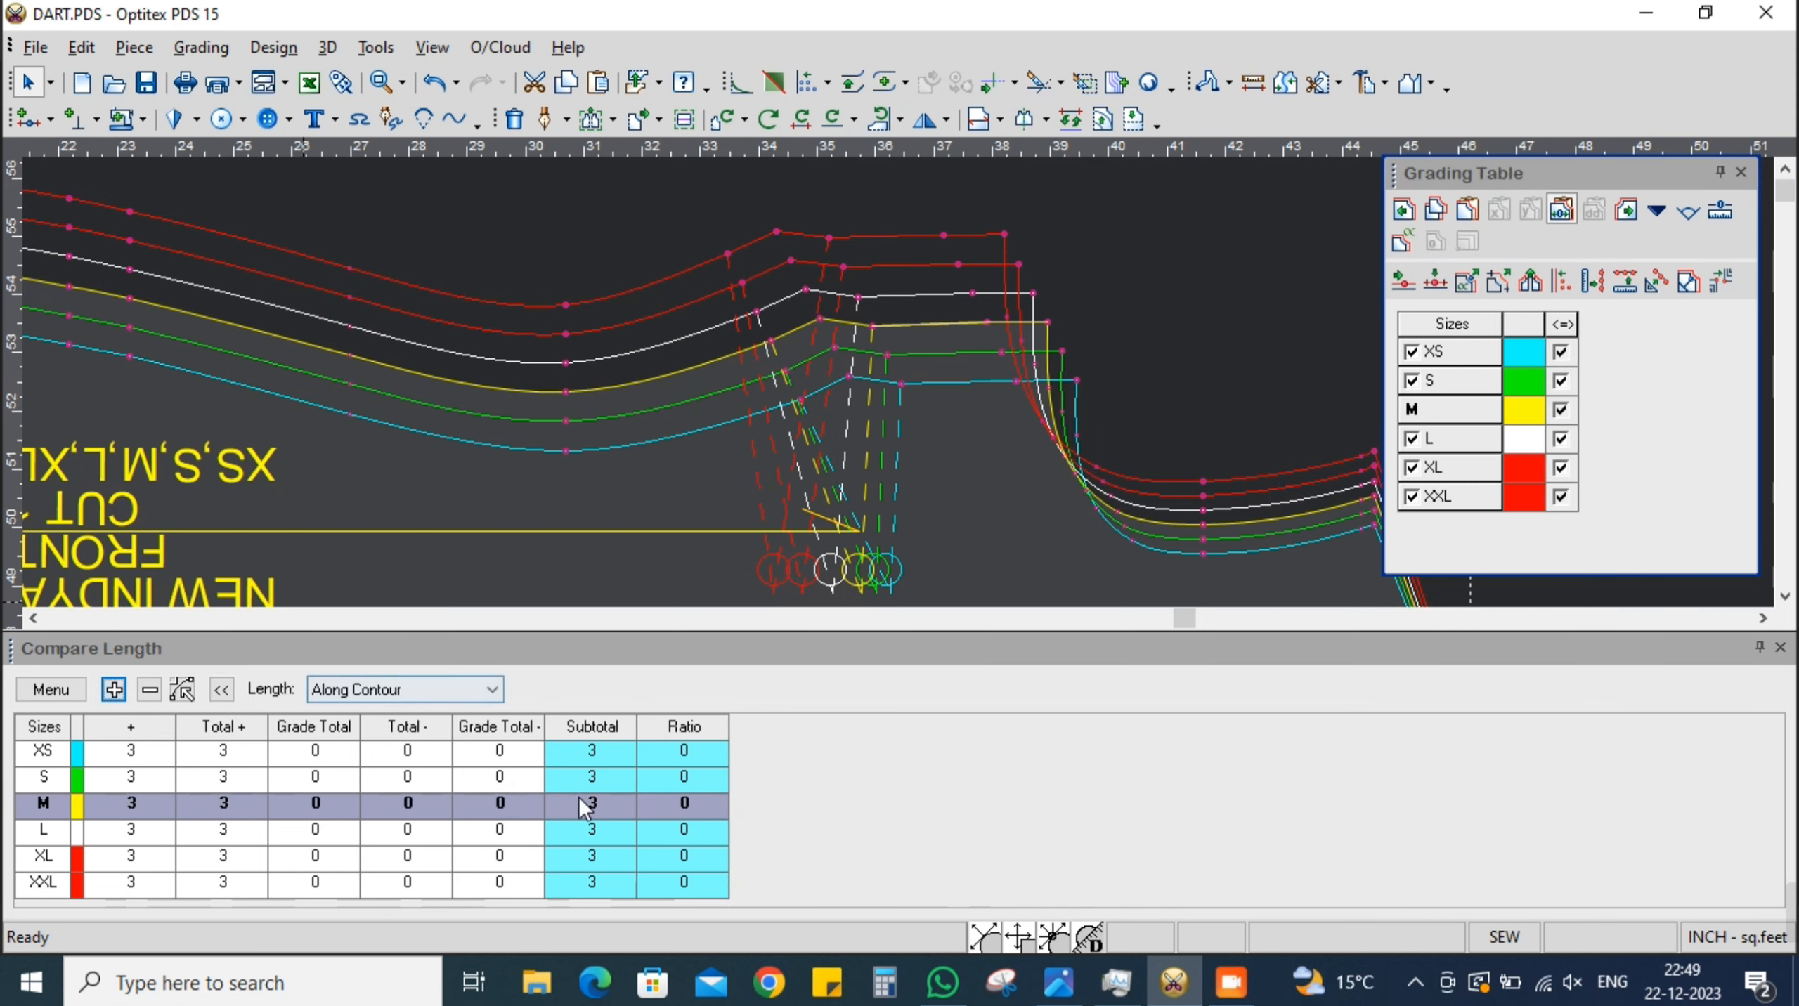
{"action": "left_click", "coordinate": [595, 726]}
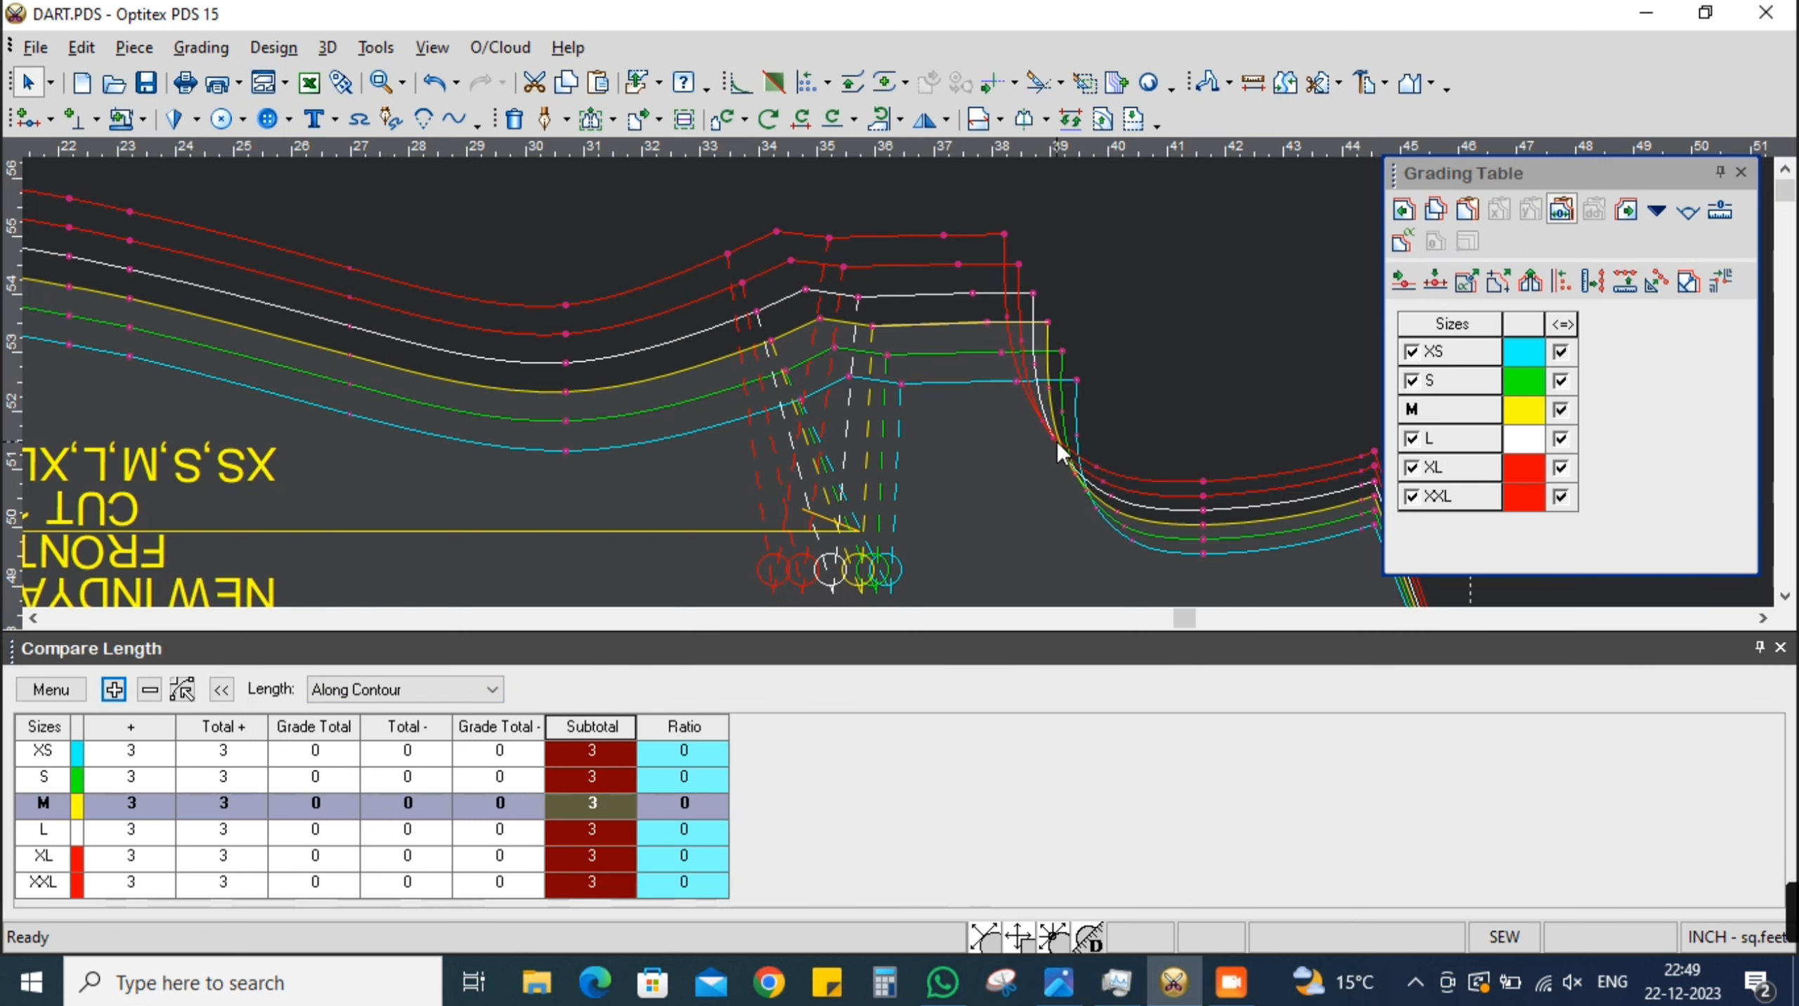
Check the size chart's bust dart leg row, then set the upper dart leg point's dx to -0.5 for L, XL and XXL
{"action": "left_click", "coordinate": [1076, 381]}
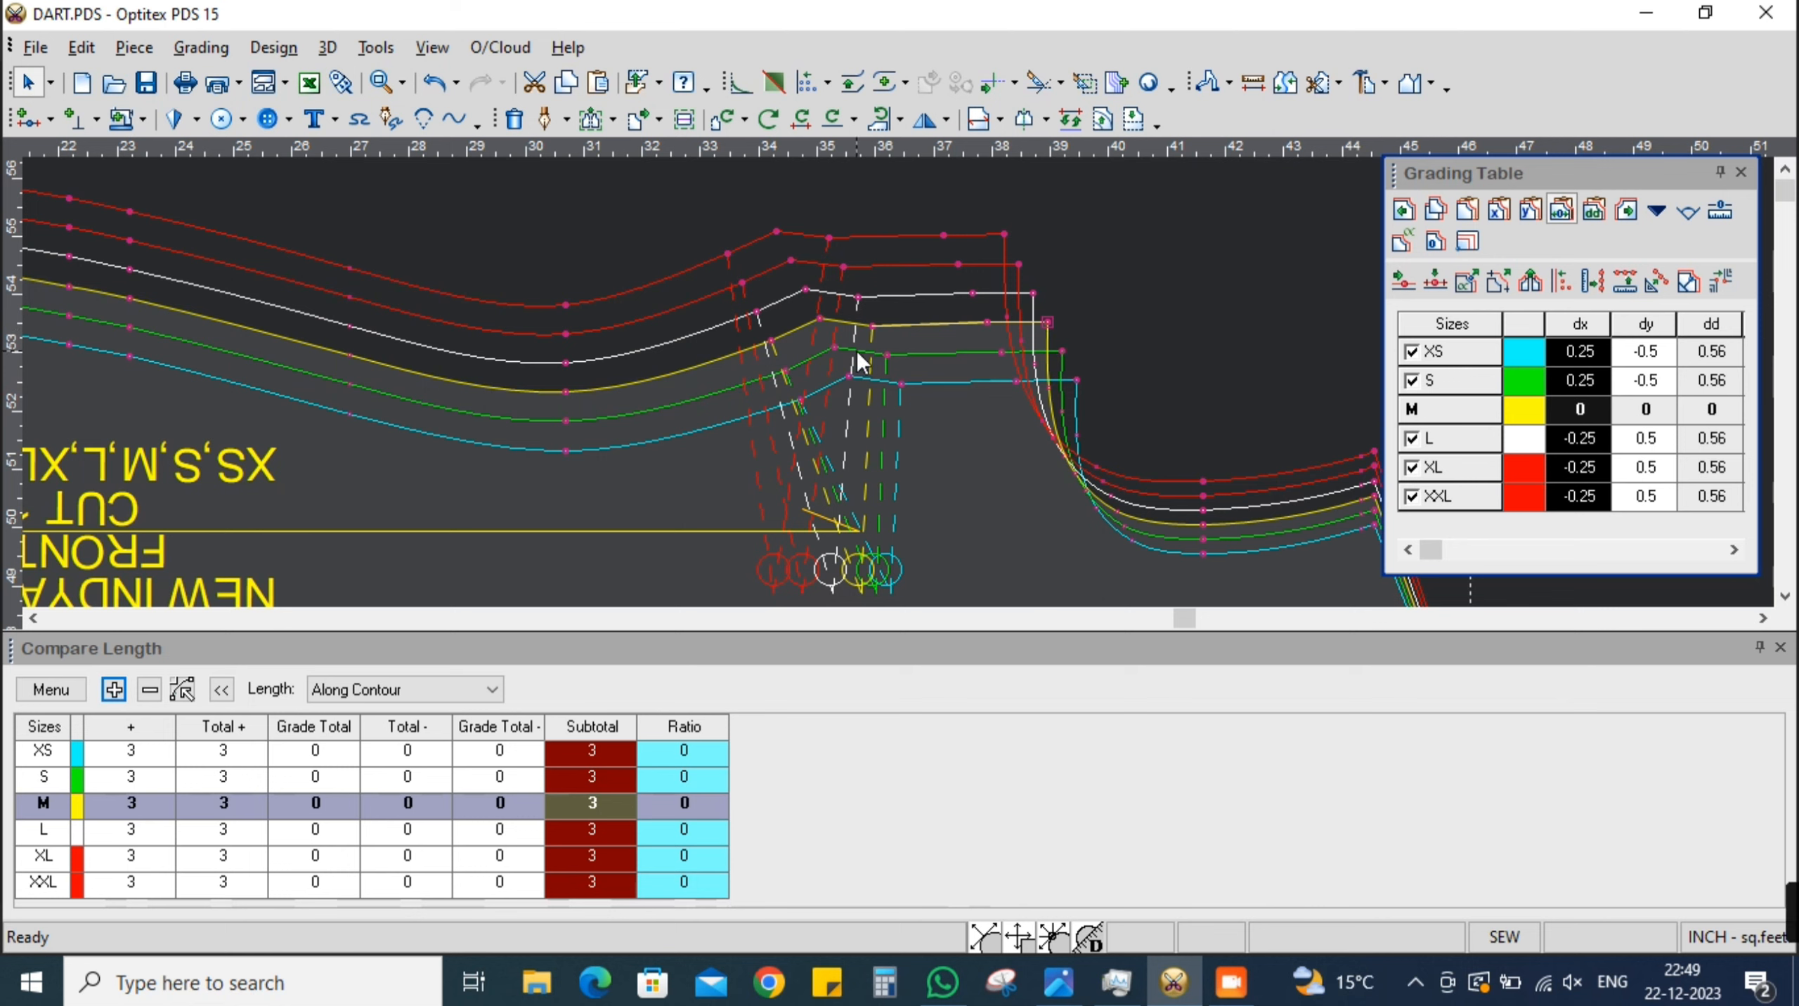
{"action": "double_click", "coordinate": [871, 326]}
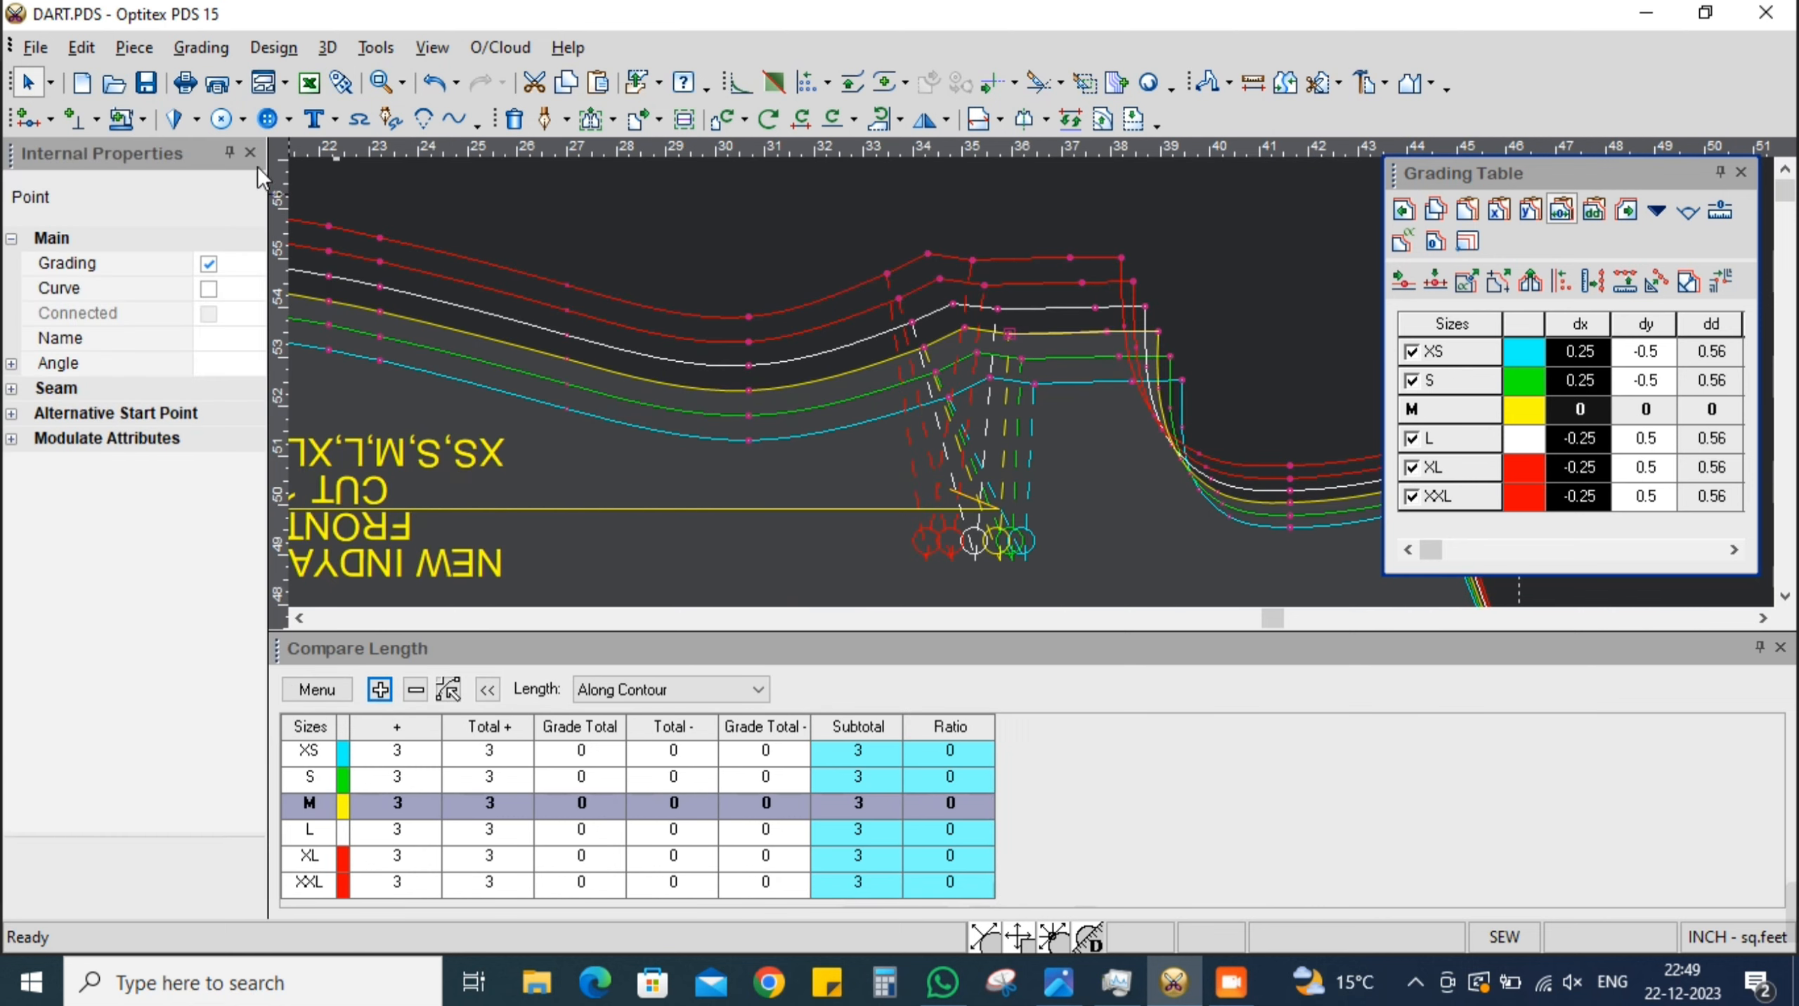
{"action": "left_click", "coordinate": [250, 153]}
{"action": "key", "text": "alt+Tab"}
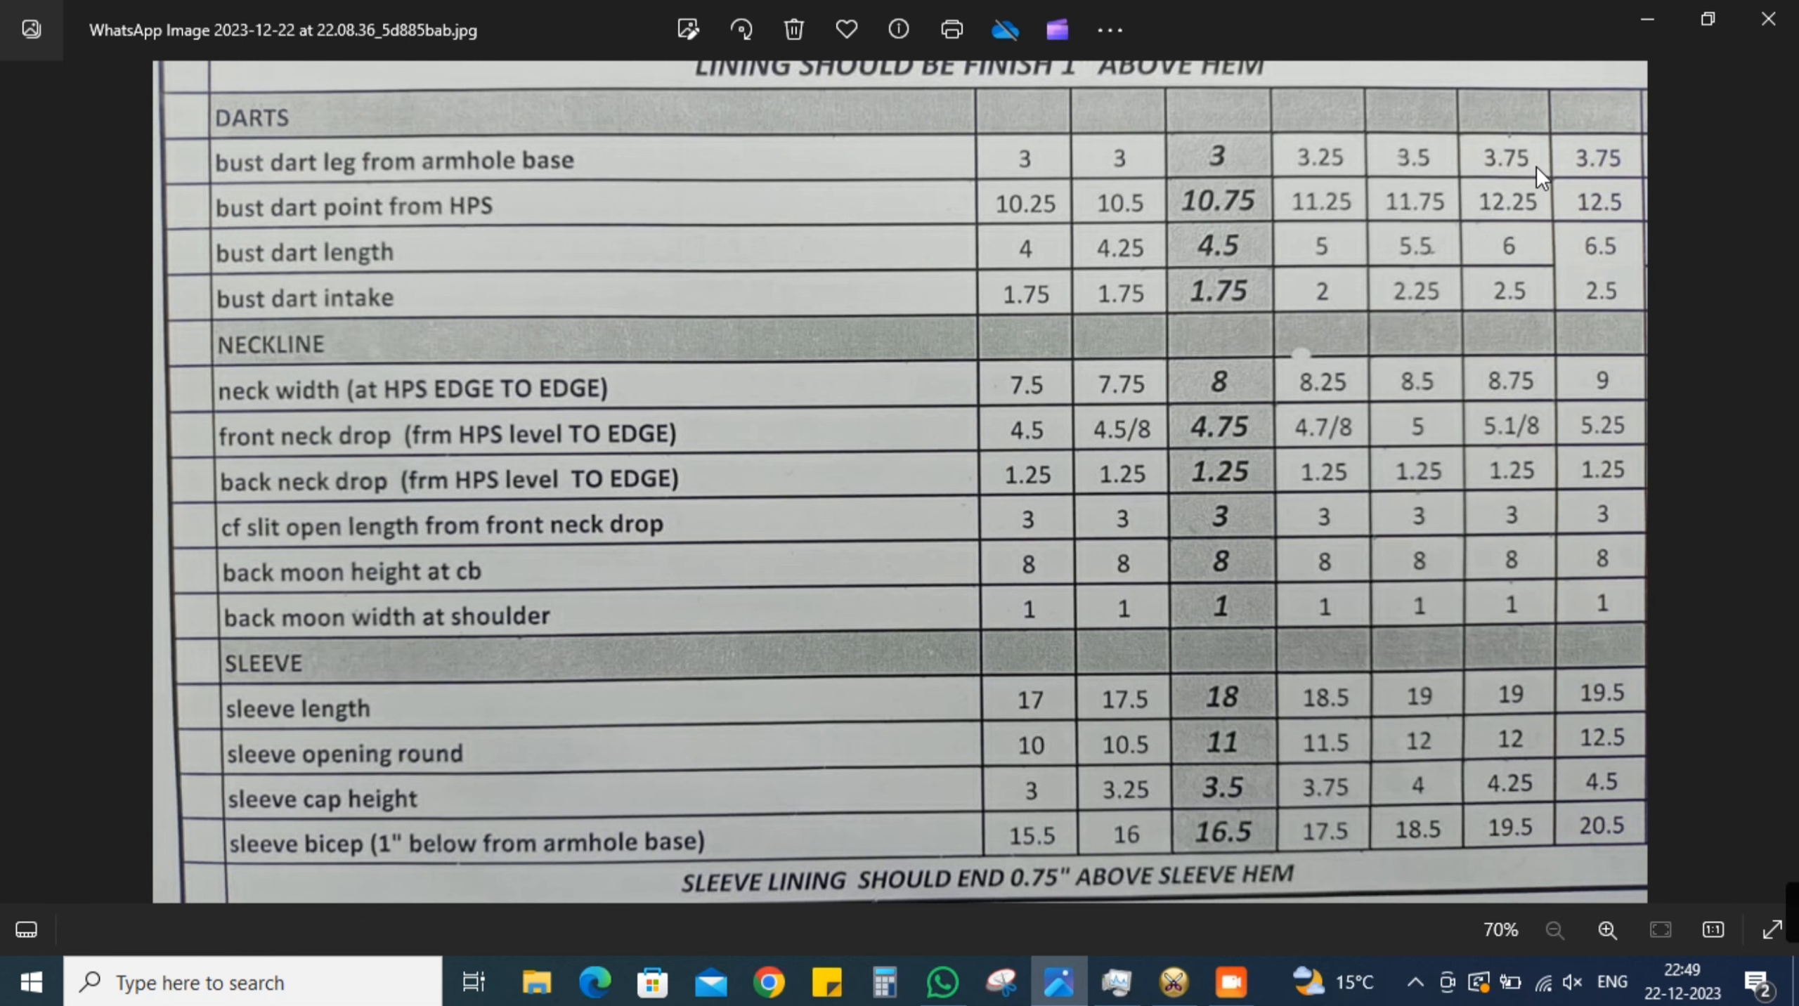
{"action": "key", "text": "alt+Tab"}
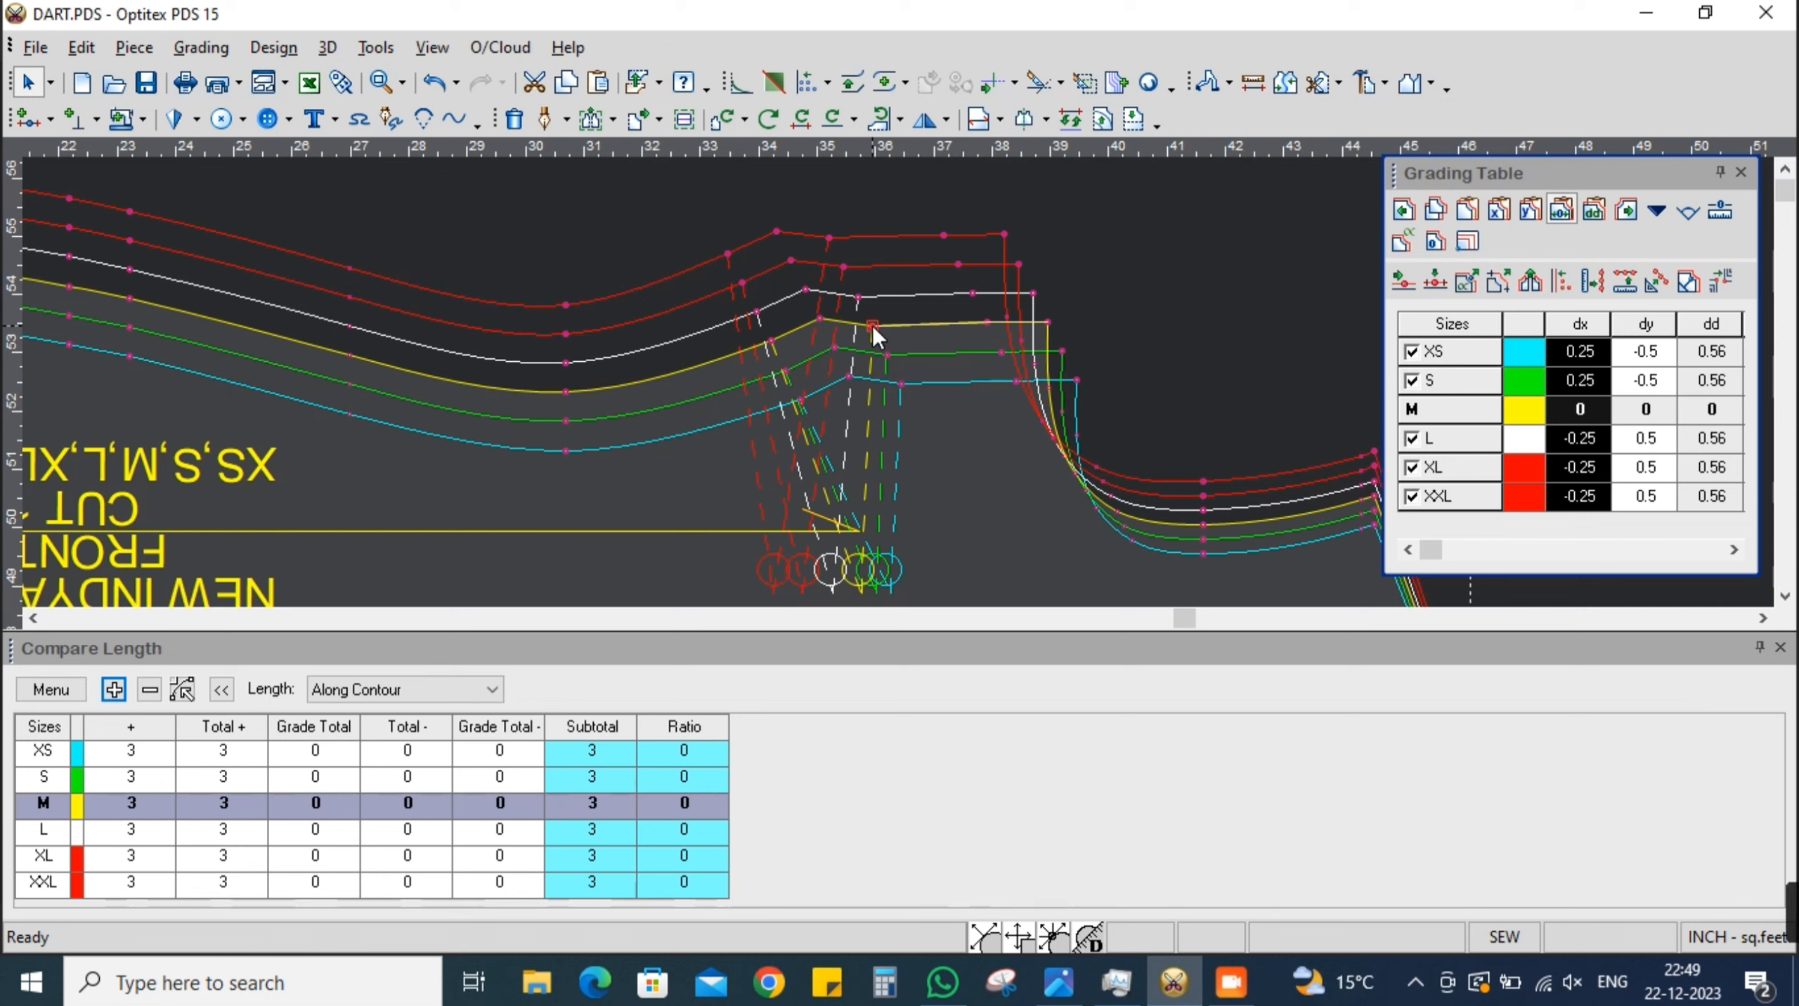
{"action": "left_click_drag", "start_coordinate": [1608, 450], "coordinate": [1608, 502]}
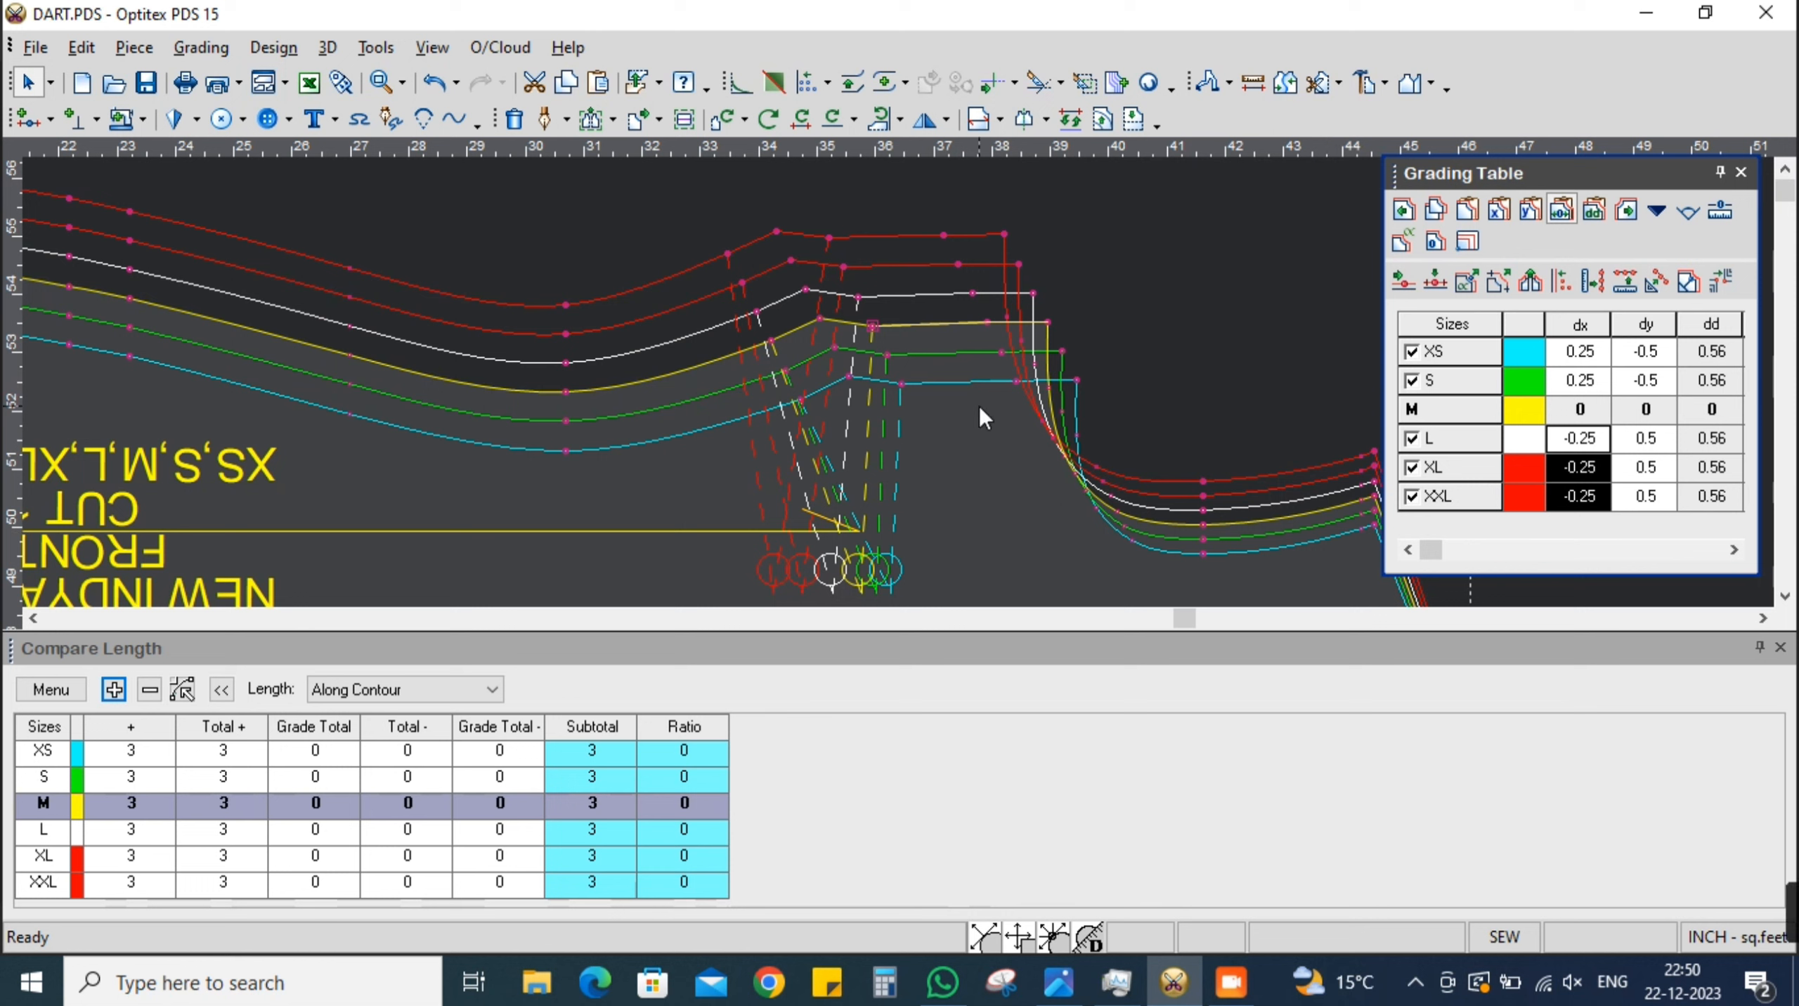
{"action": "left_click", "coordinate": [1597, 444]}
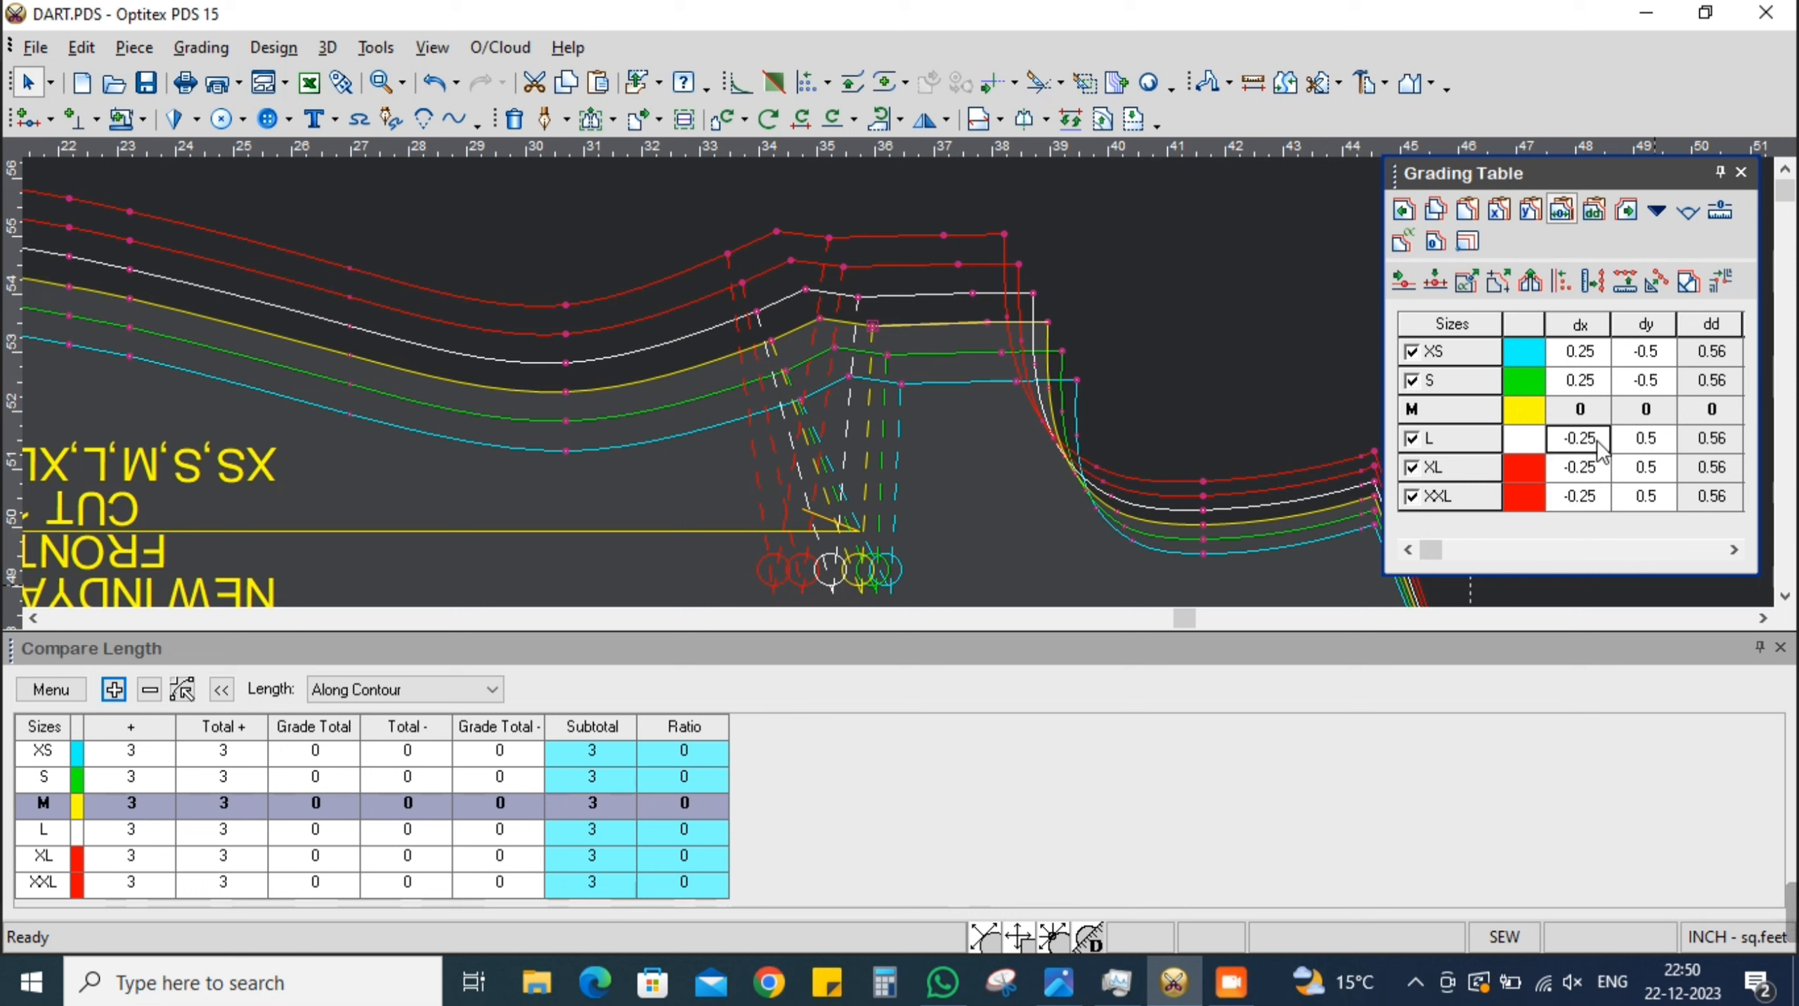
{"action": "left_click_drag", "start_coordinate": [1597, 444], "coordinate": [1599, 502]}
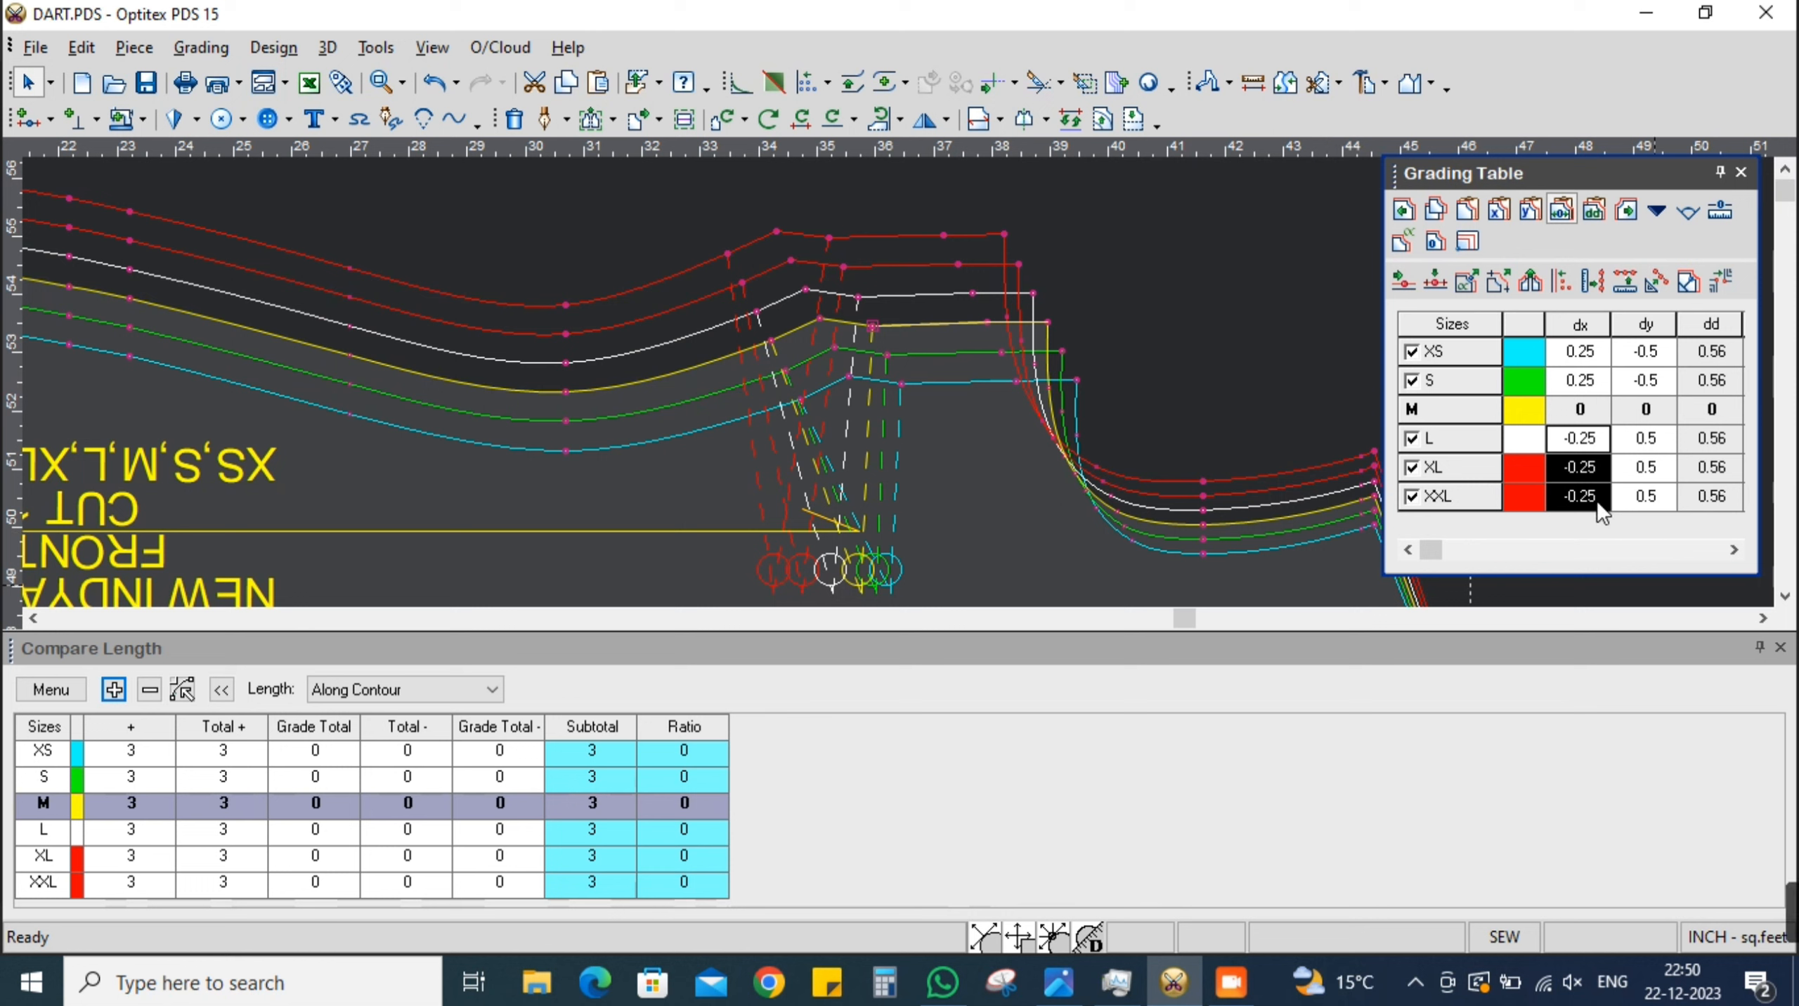
{"action": "type", "text": "-0"}
{"action": "type", "text": ".5"}
{"action": "key", "text": "Return"}
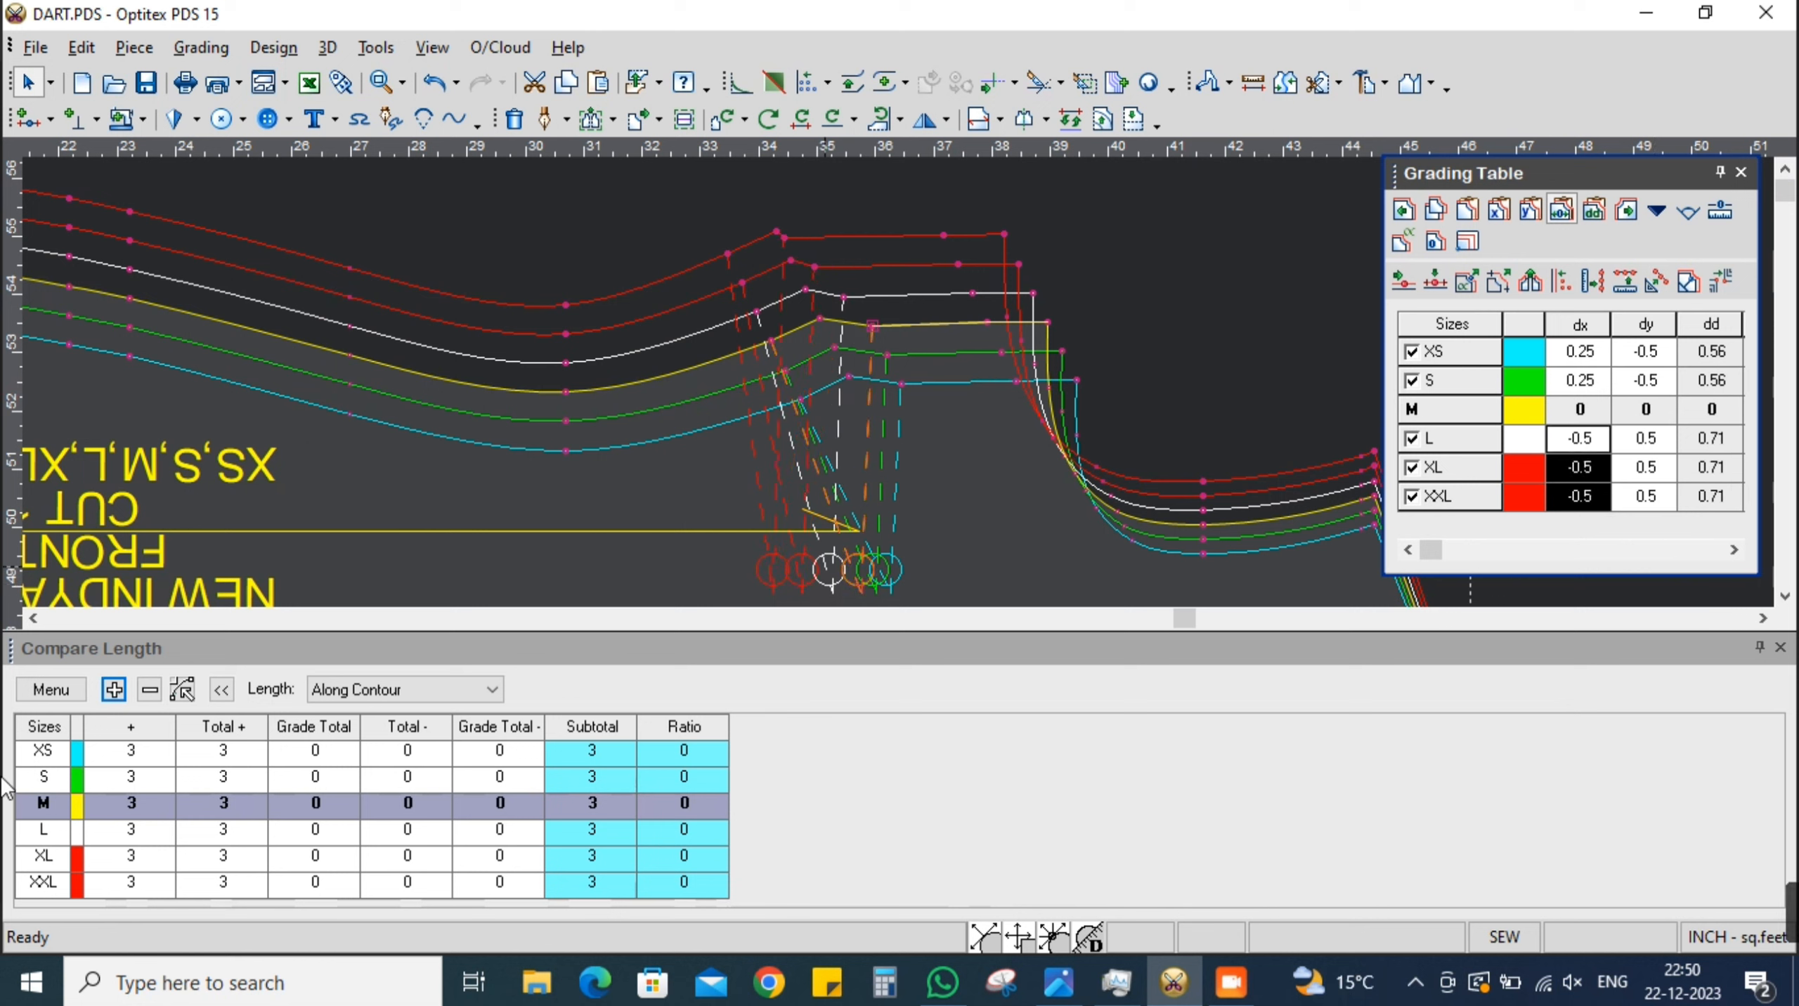
Update the length comparison and check its subtotals against the size chart's bust dart leg from armhole base row
{"action": "left_click", "coordinate": [51, 689]}
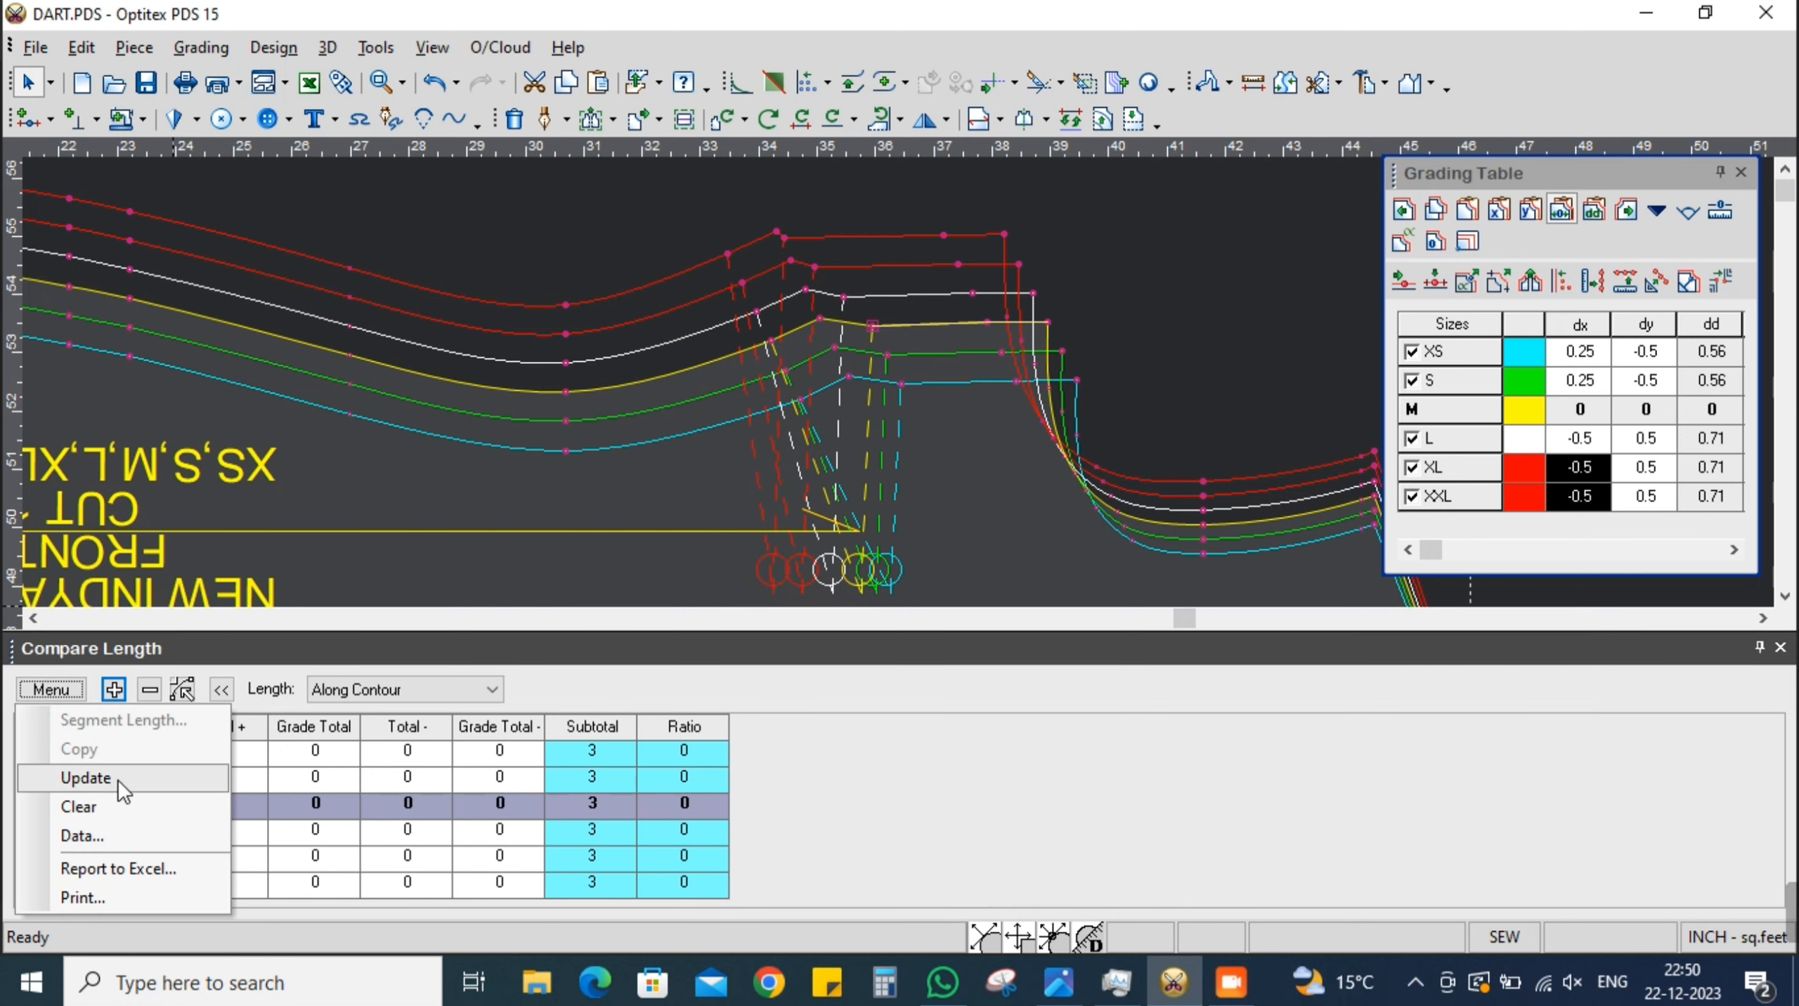
{"action": "left_click", "coordinate": [124, 782]}
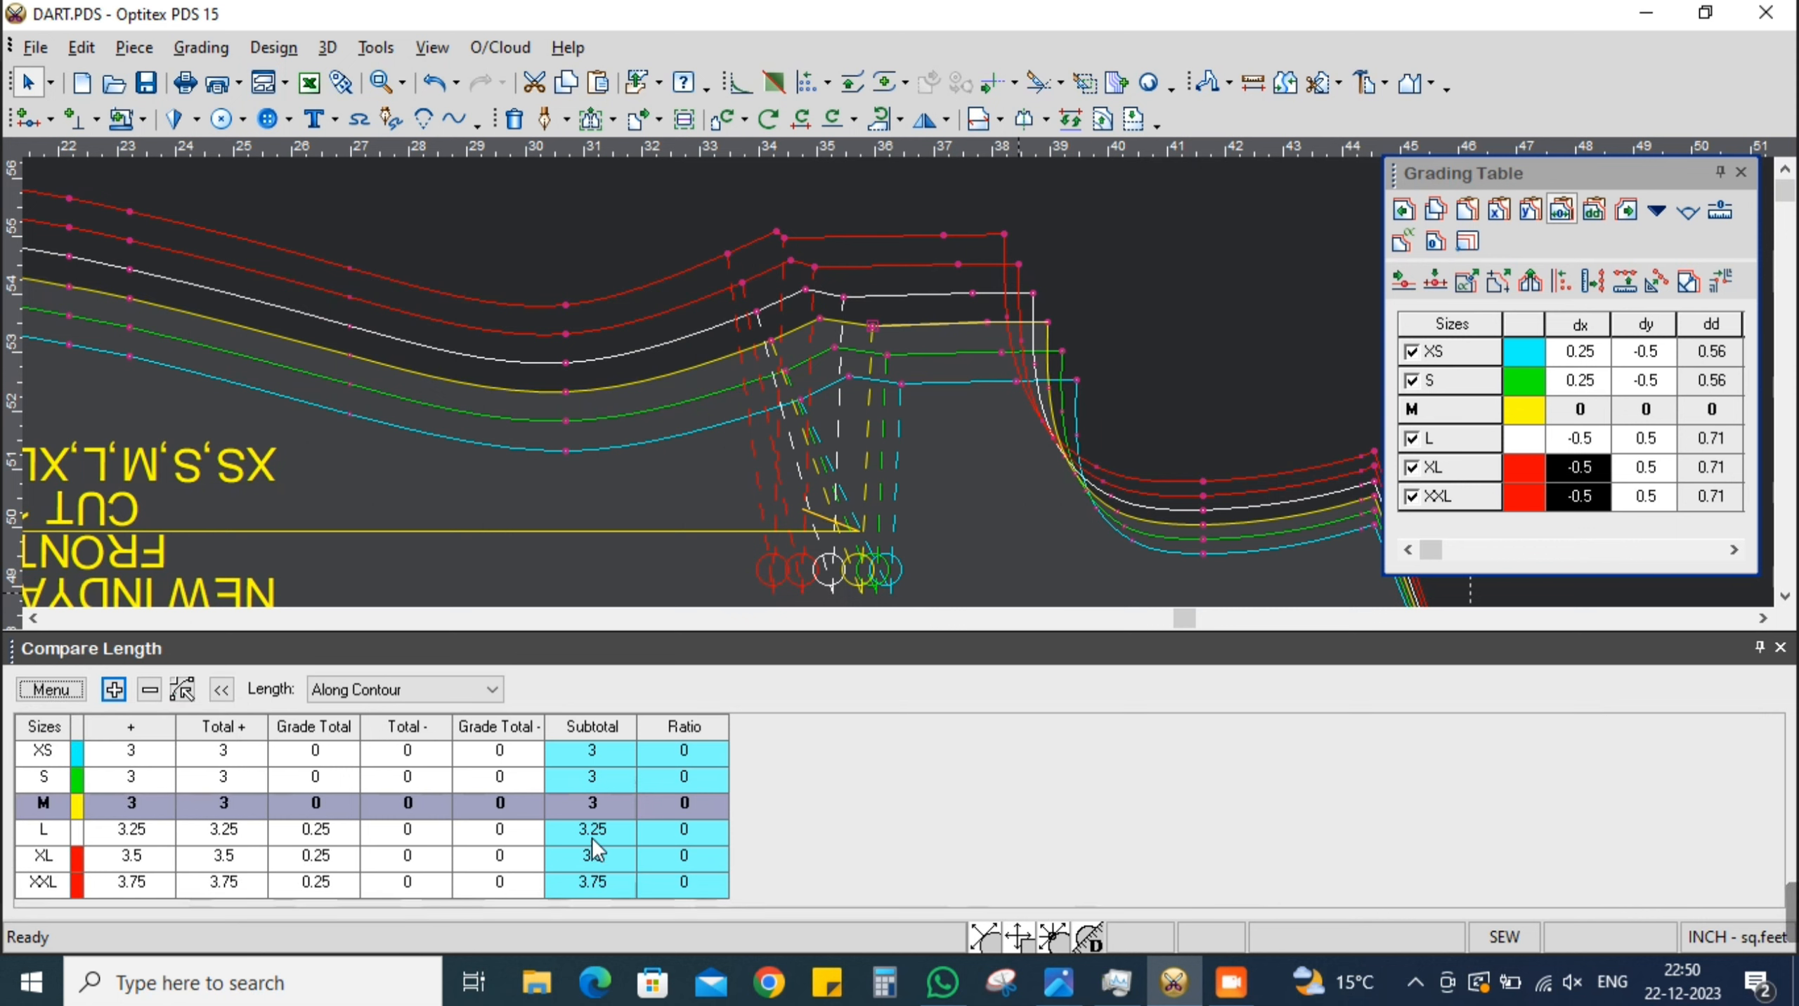
{"action": "left_click", "coordinate": [589, 726]}
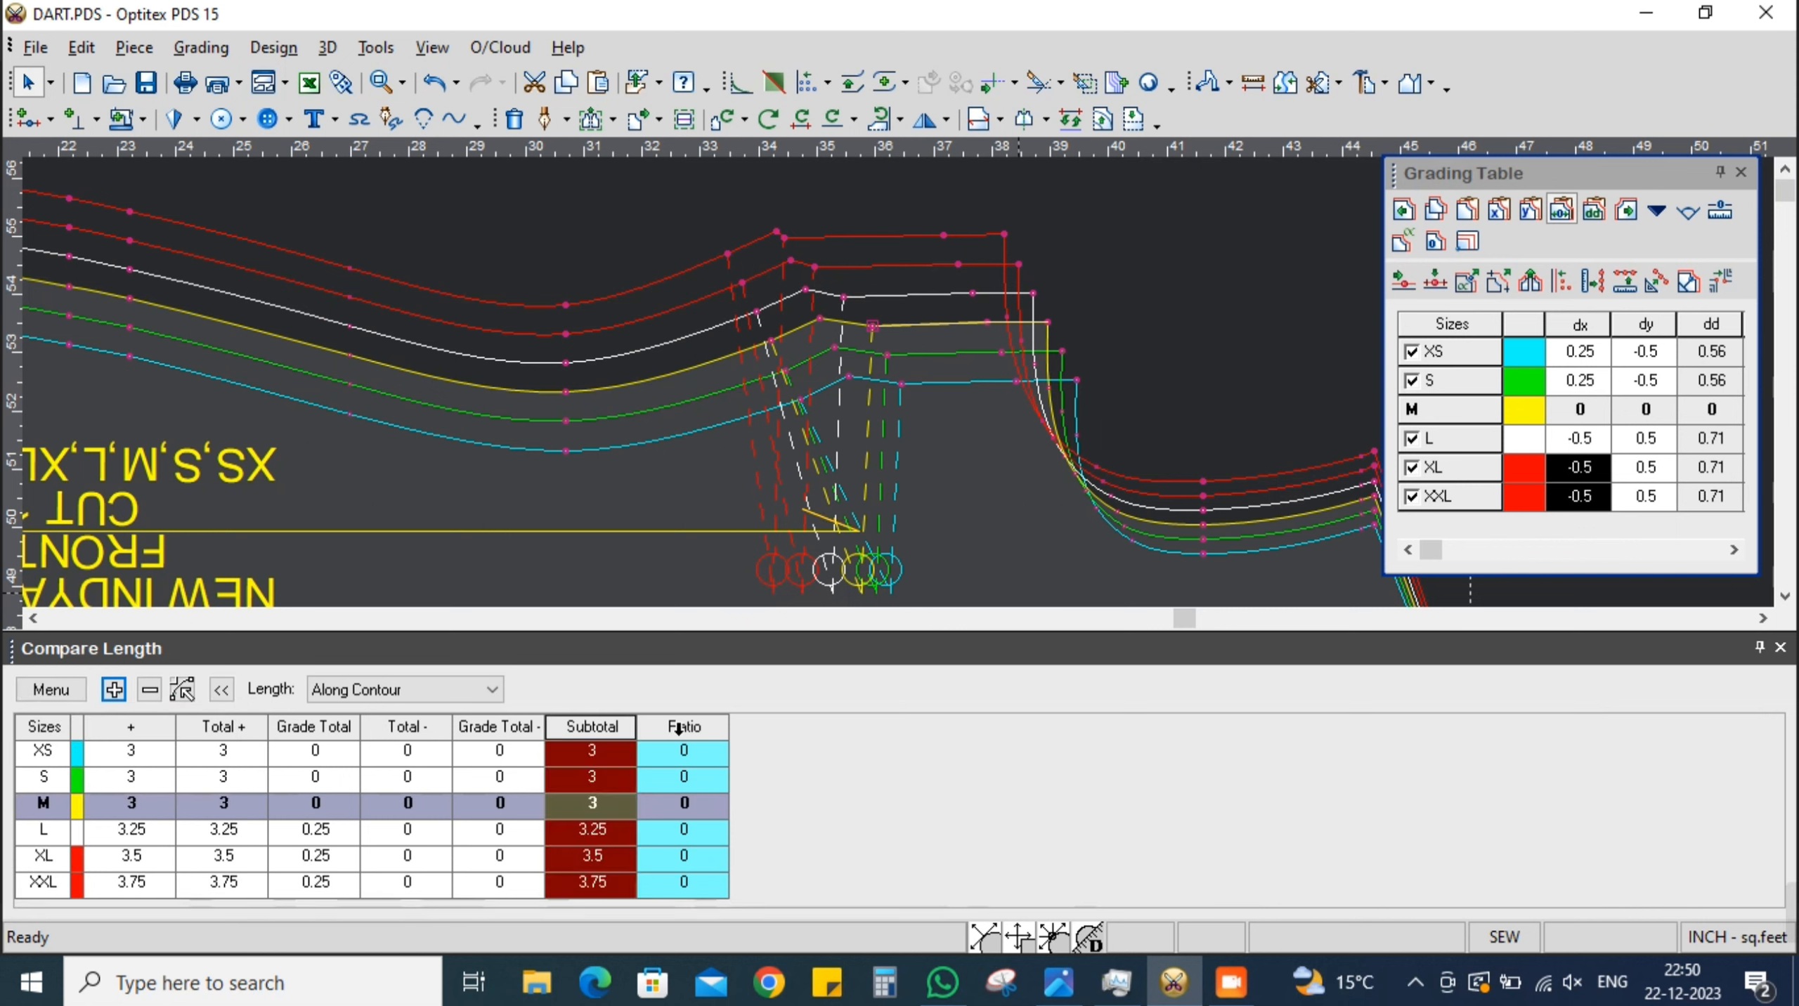
{"action": "left_click", "coordinate": [615, 826]}
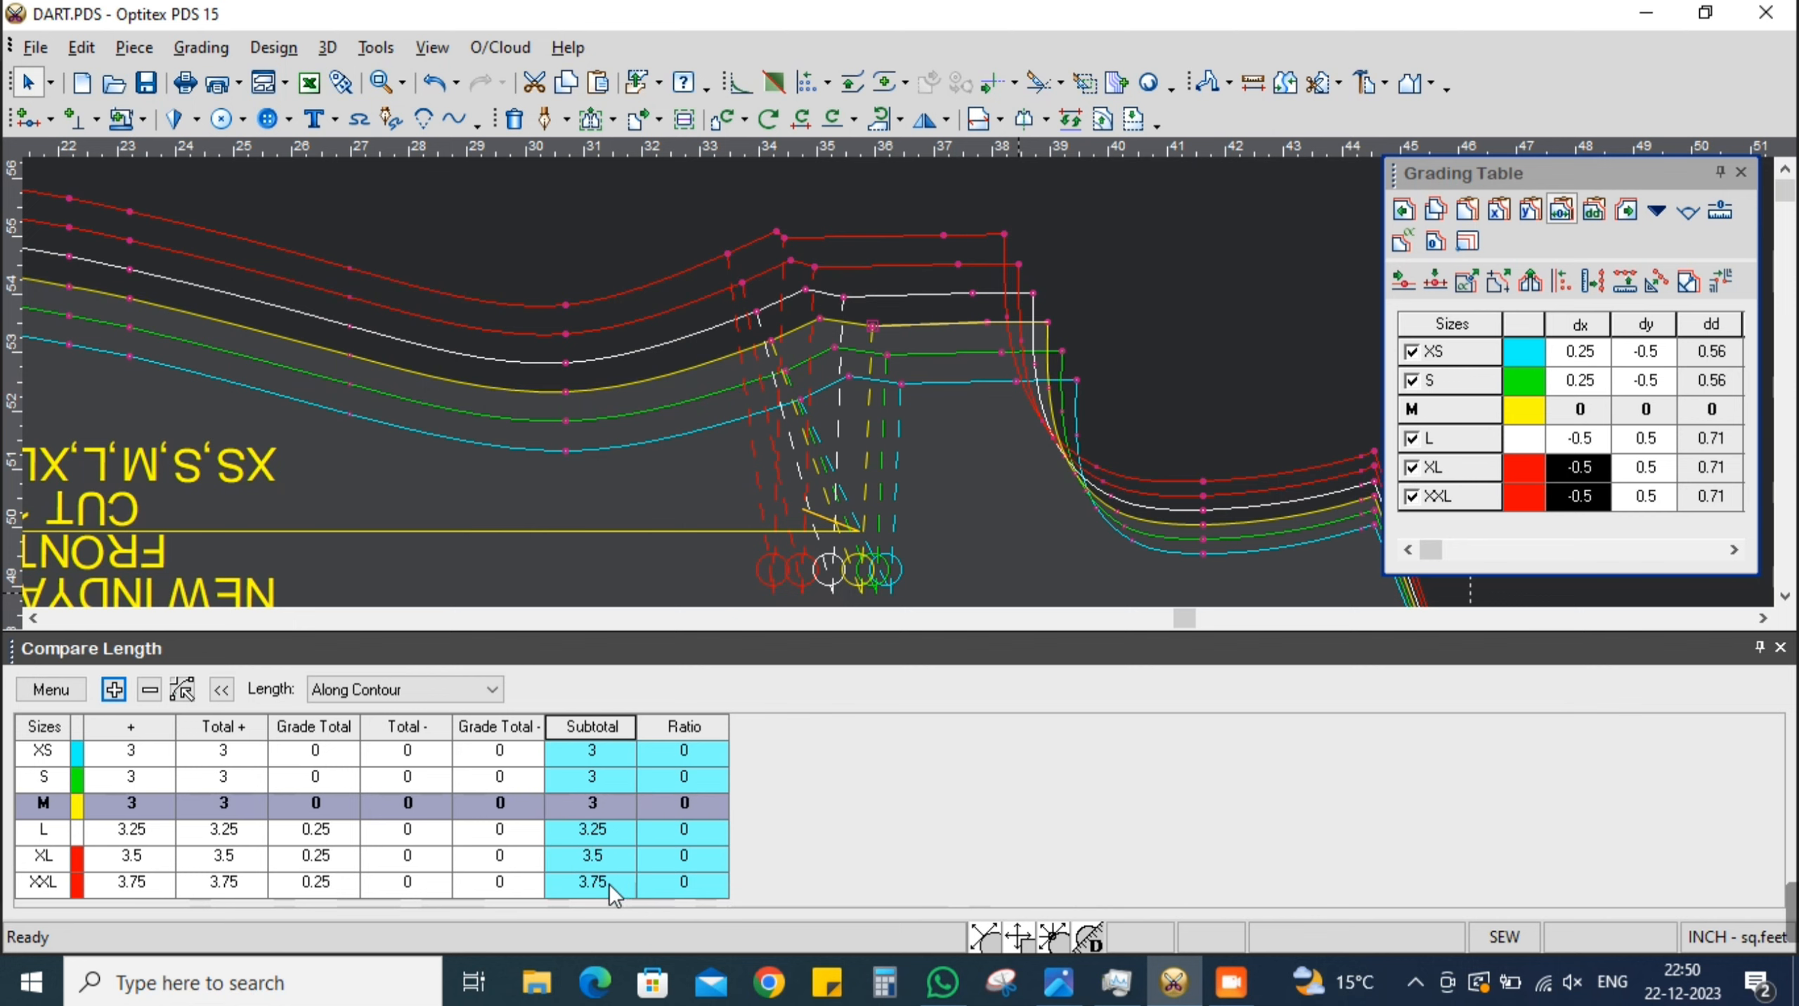
{"action": "key", "text": "alt+Tab"}
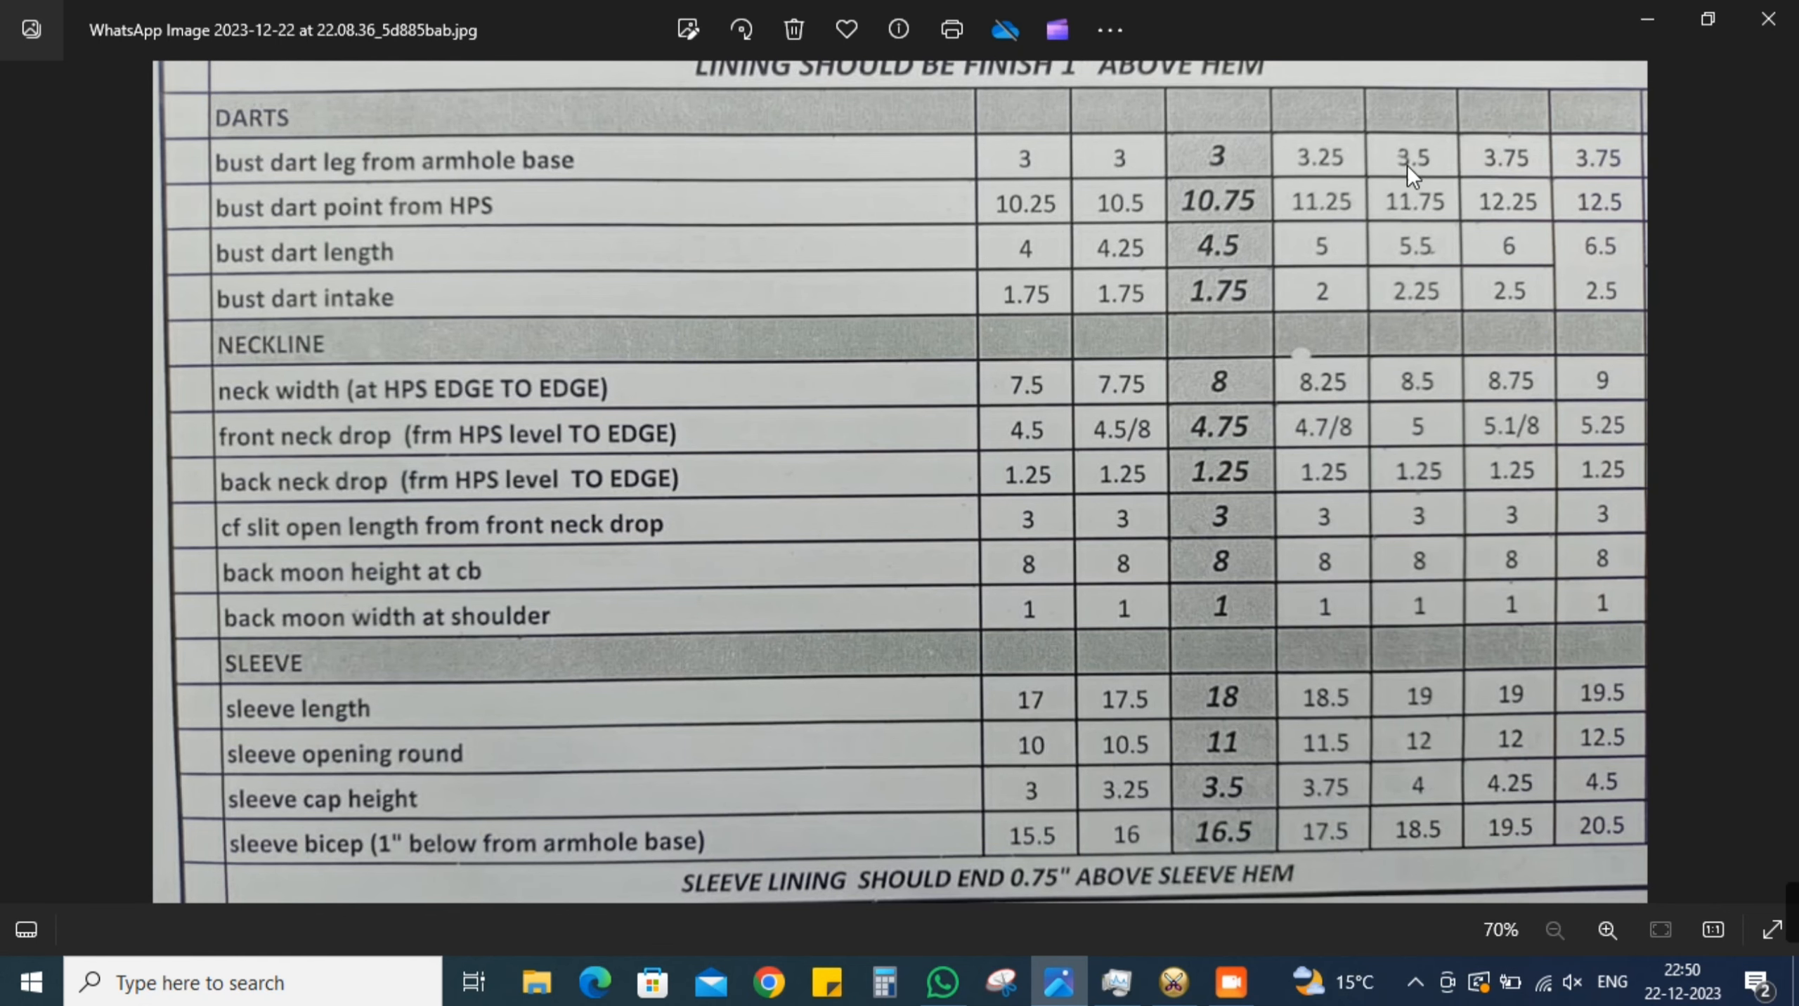
{"action": "key", "text": "alt+Tab"}
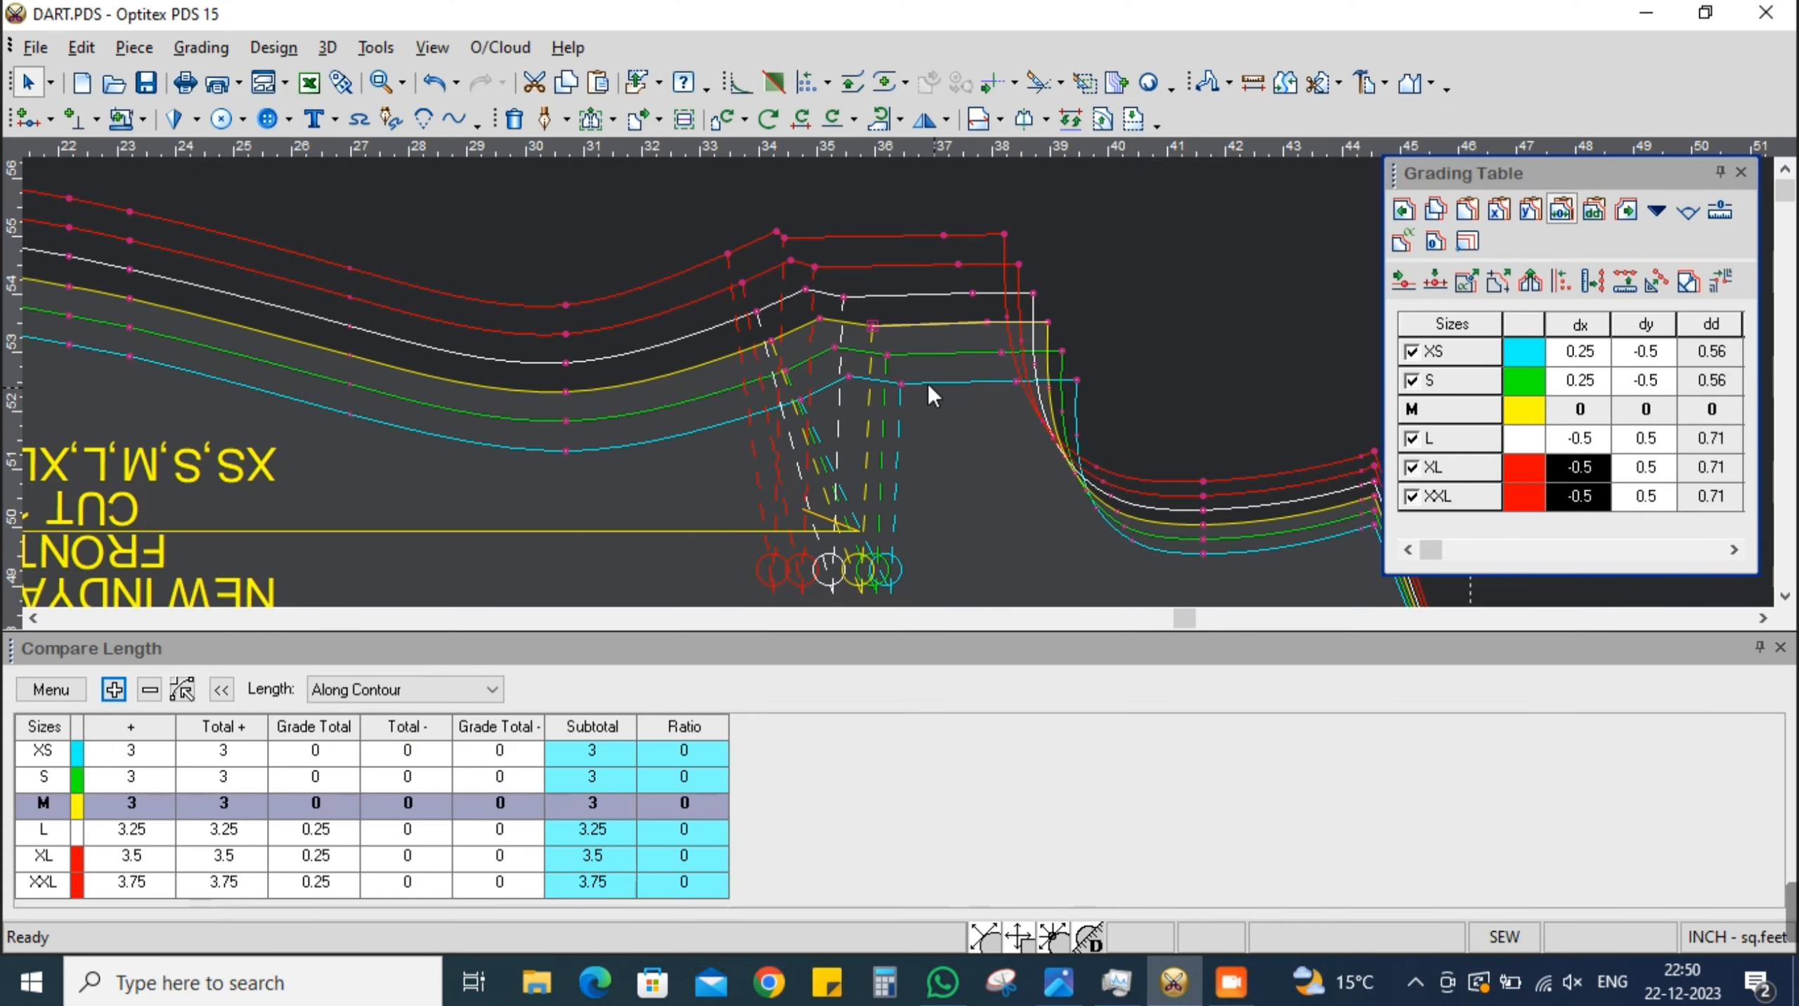
Copy the upper dart leg point's regraded values and paste their dx onto the lower dart leg and dart cap points
{"action": "left_click", "coordinate": [1437, 211]}
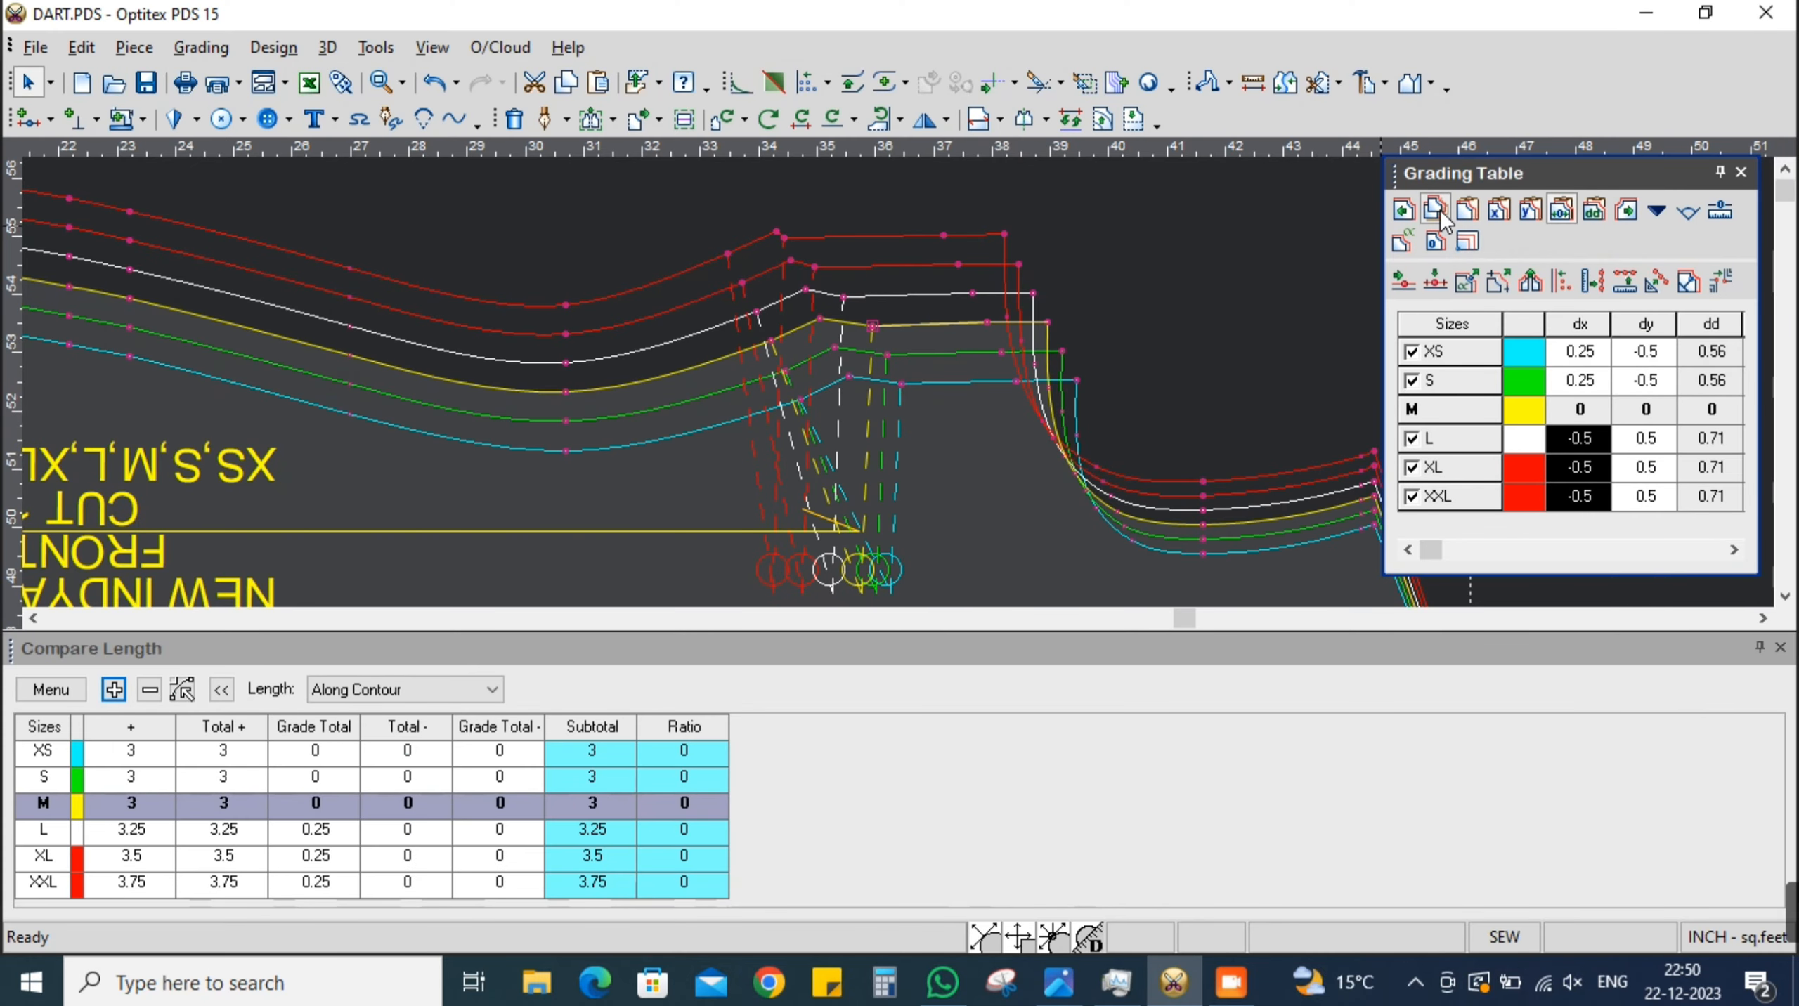
{"action": "left_click", "coordinate": [773, 343]}
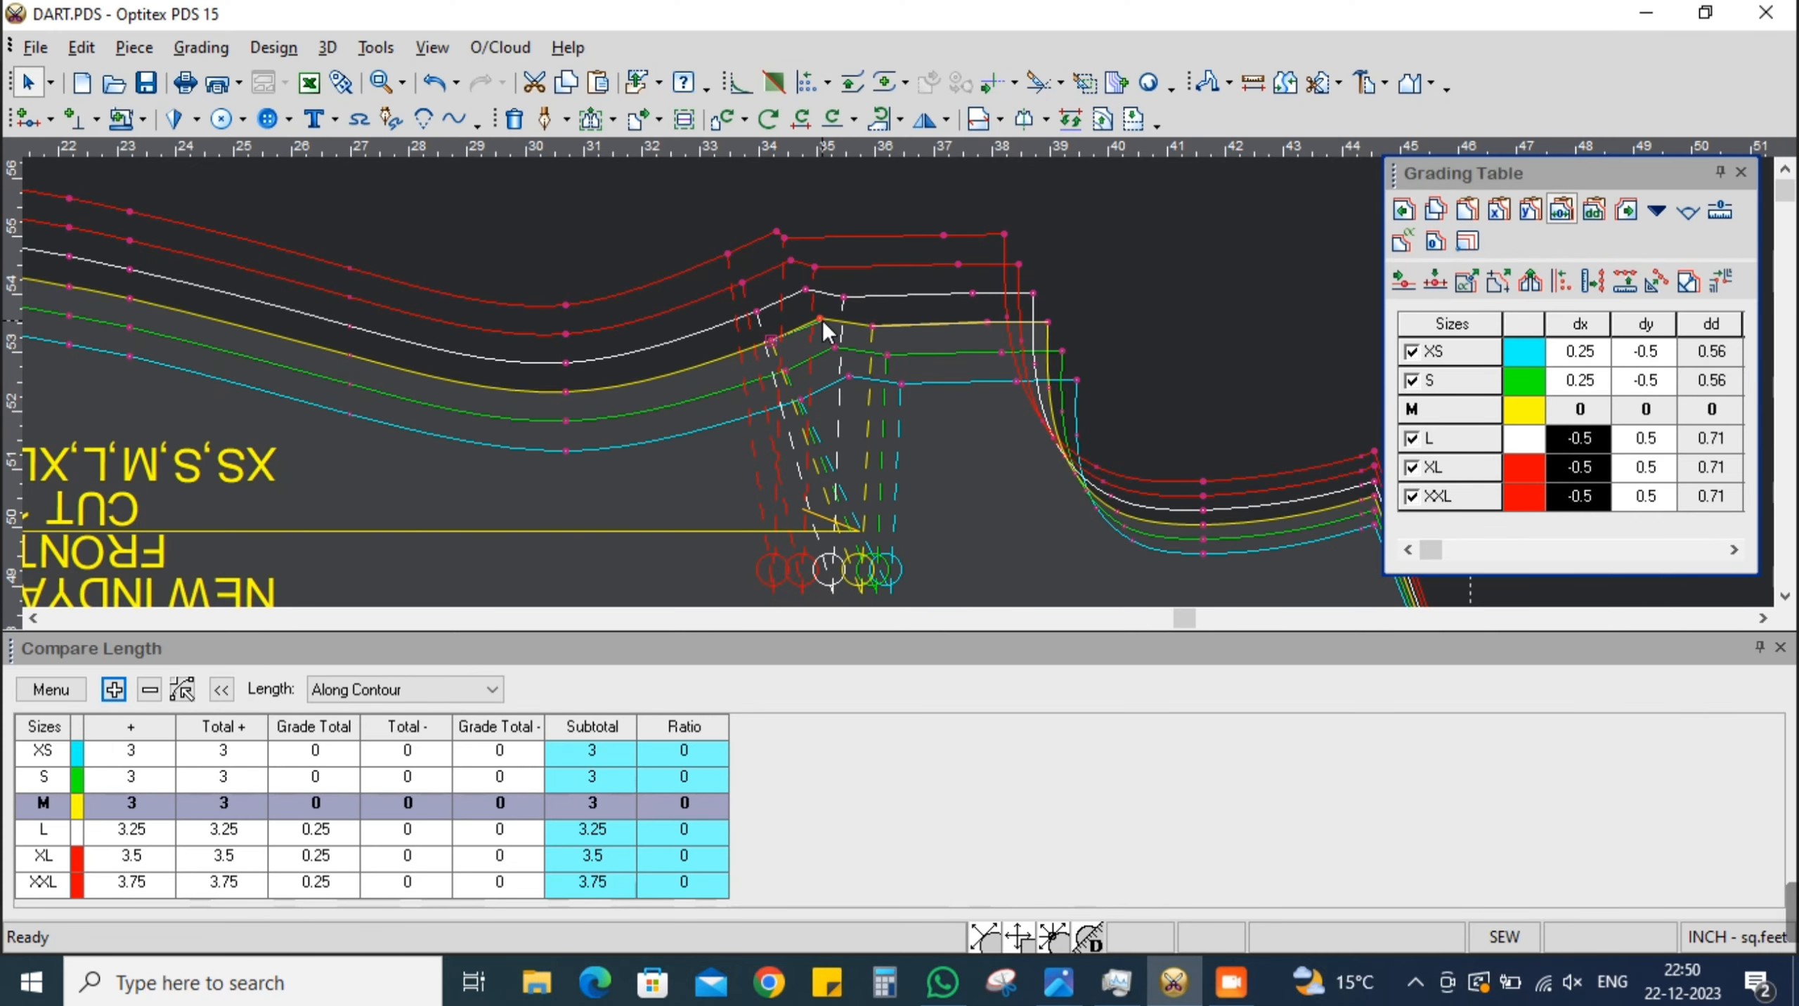
{"action": "left_click", "coordinate": [821, 319]}
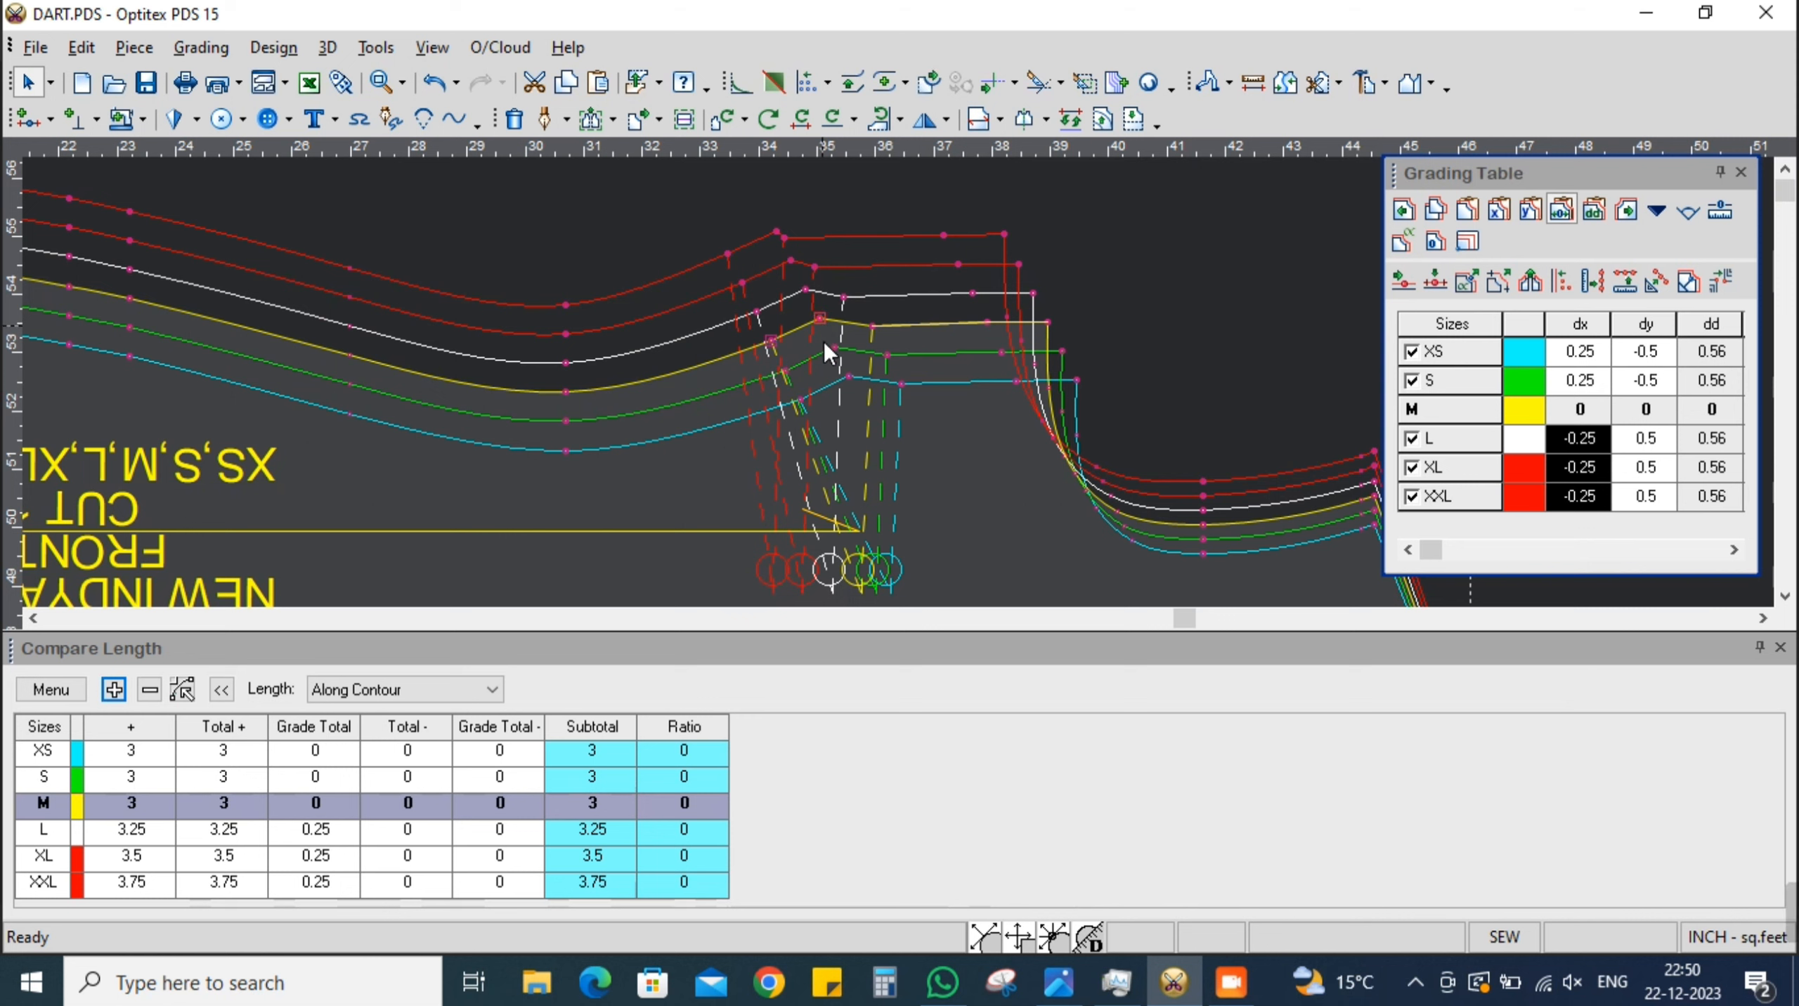
{"action": "left_click", "coordinate": [1504, 216]}
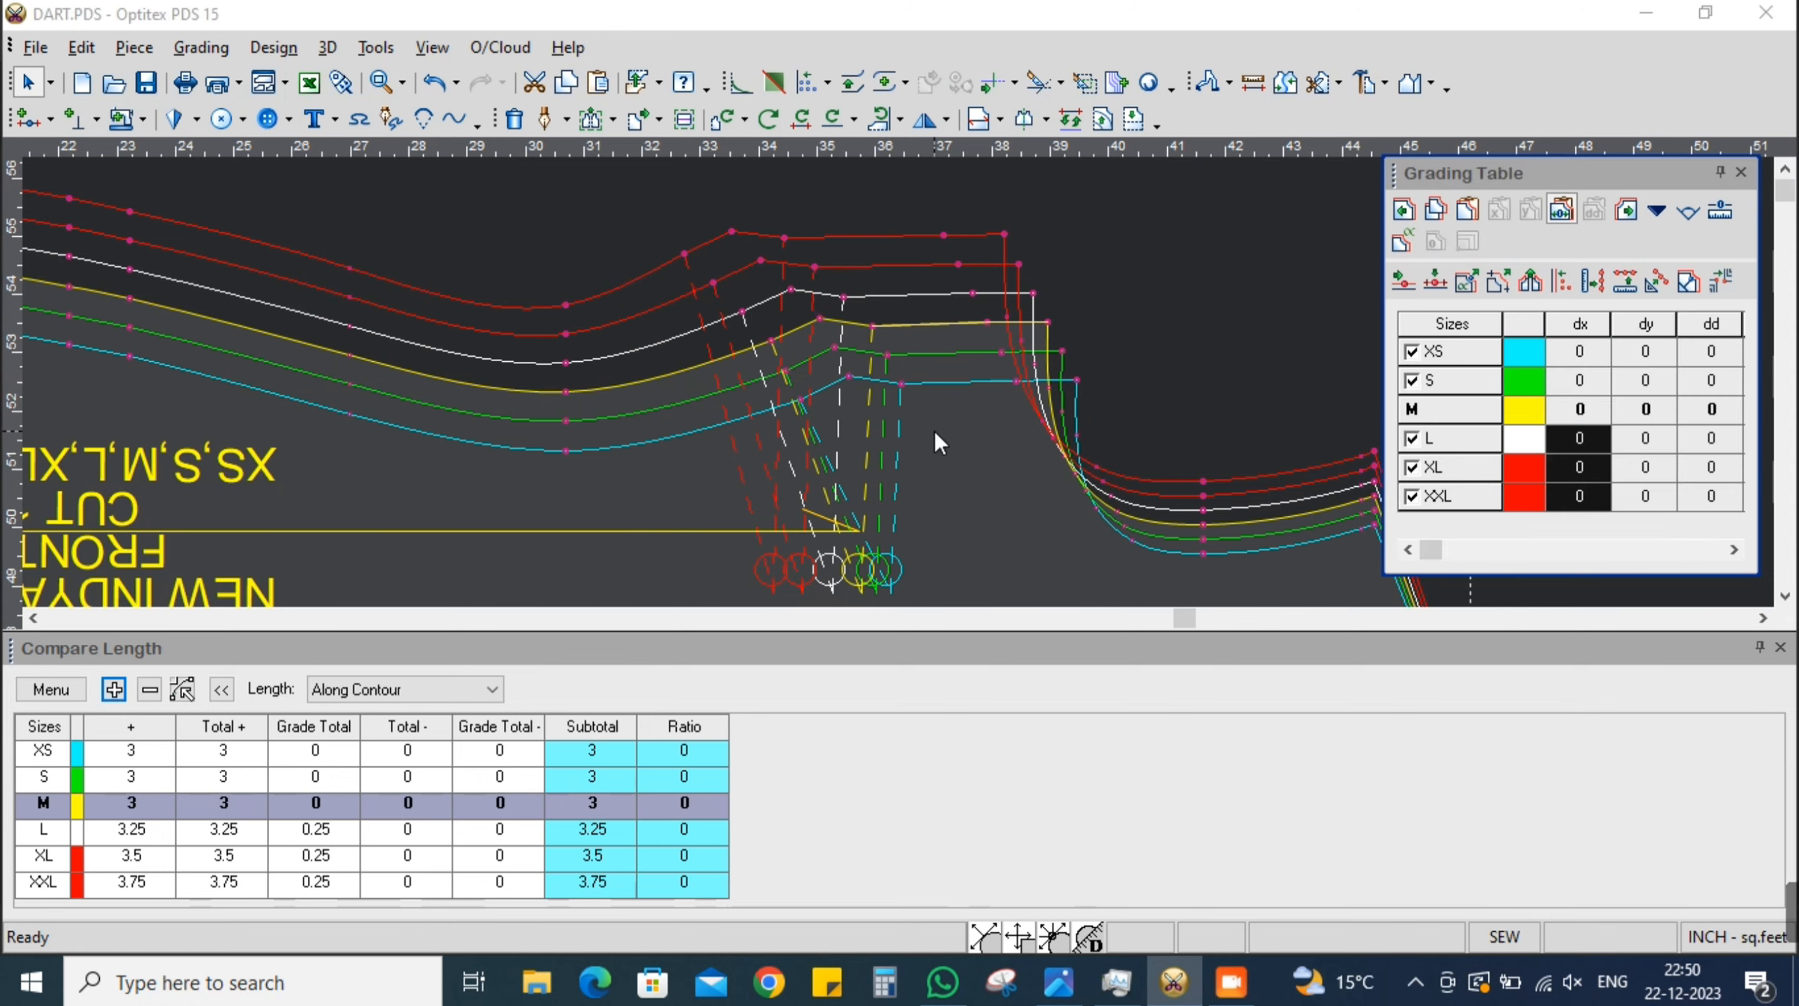
Check the size chart's bust dart length row and inspect the grading values of the front dart's apex and upper leg point
{"action": "key", "text": "alt+Tab"}
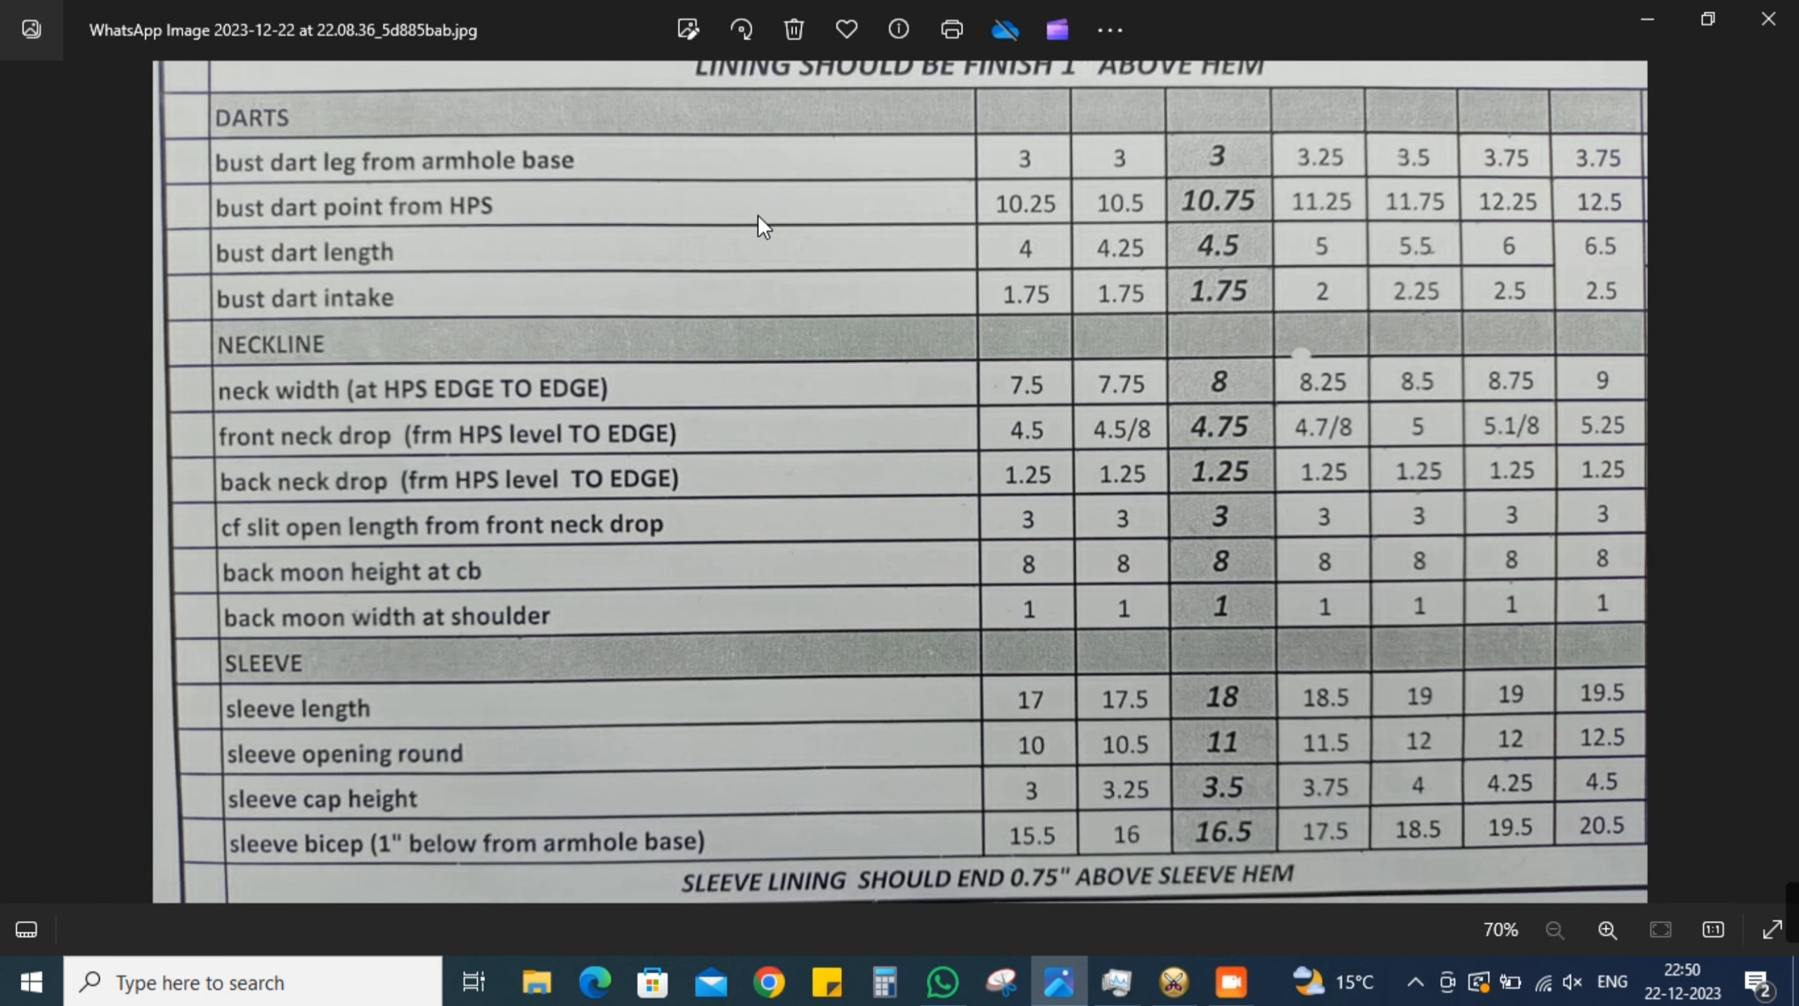
{"action": "key", "text": "alt+Tab"}
{"action": "scroll", "coordinate": [899, 383], "scroll_direction": "down", "scroll_amount": 3}
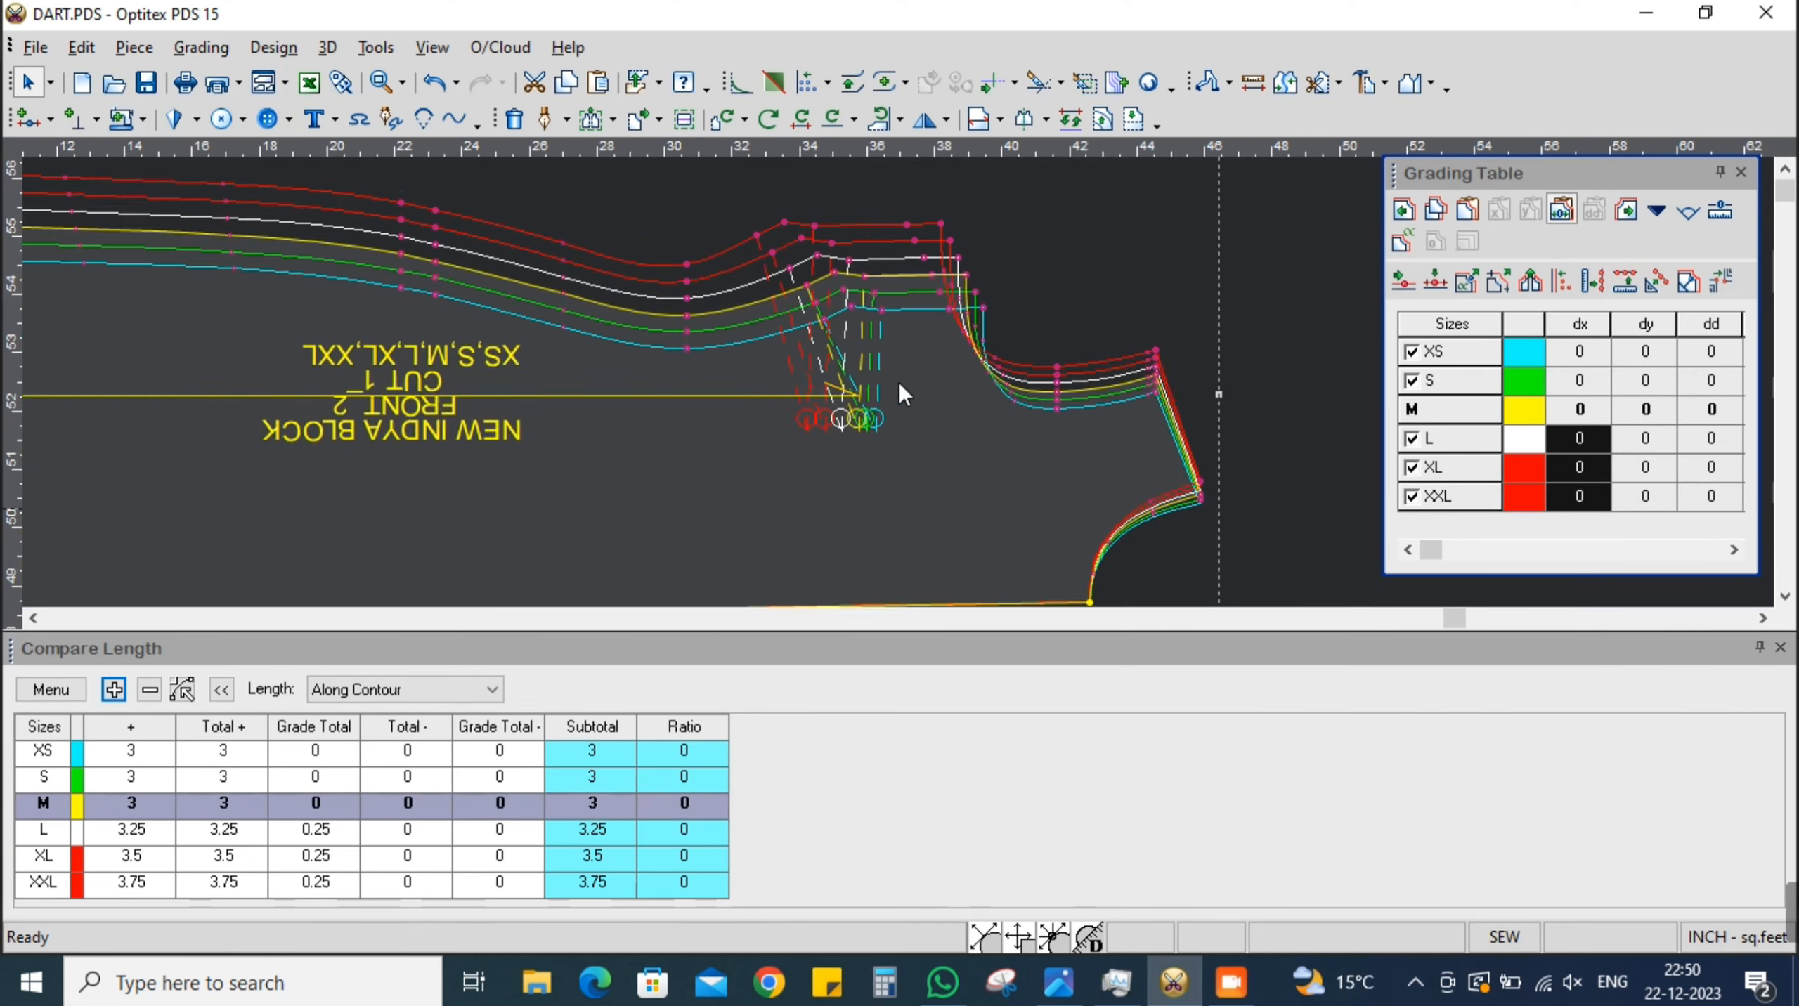
{"action": "scroll", "coordinate": [900, 385], "scroll_direction": "up", "scroll_amount": 1}
{"action": "left_click", "coordinate": [850, 392]}
{"action": "left_click", "coordinate": [852, 401]}
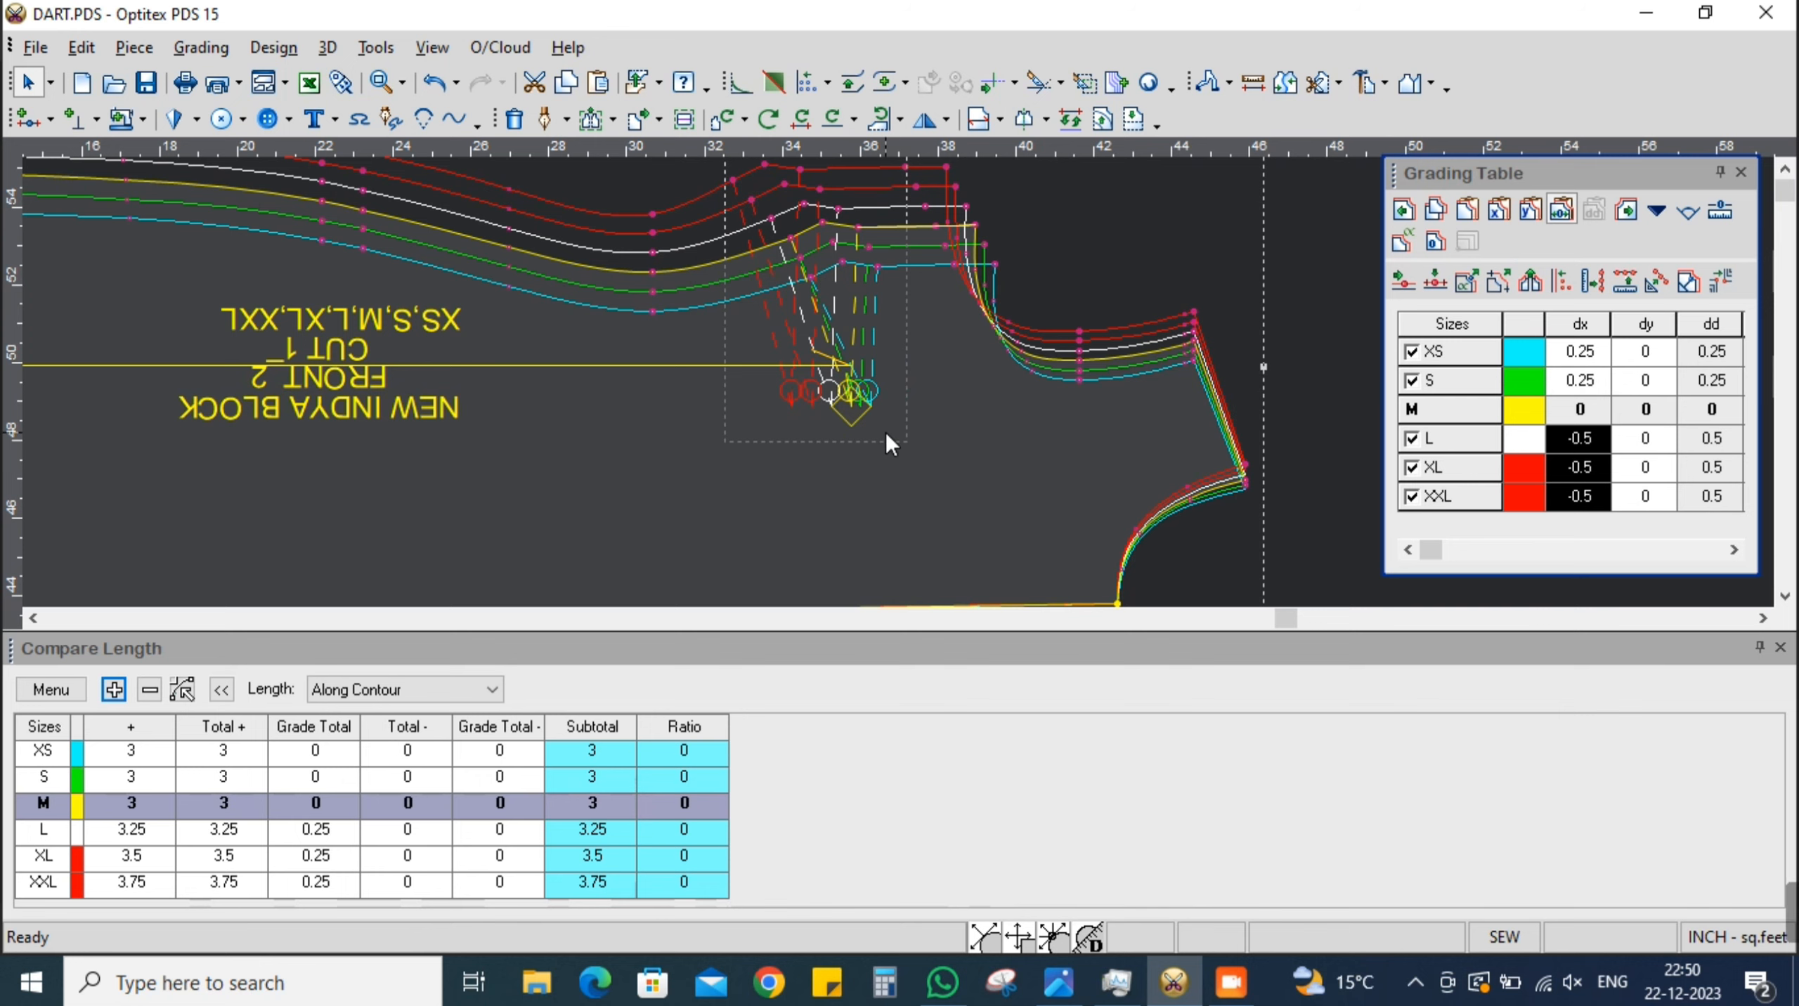
{"action": "key", "text": "alt+Tab"}
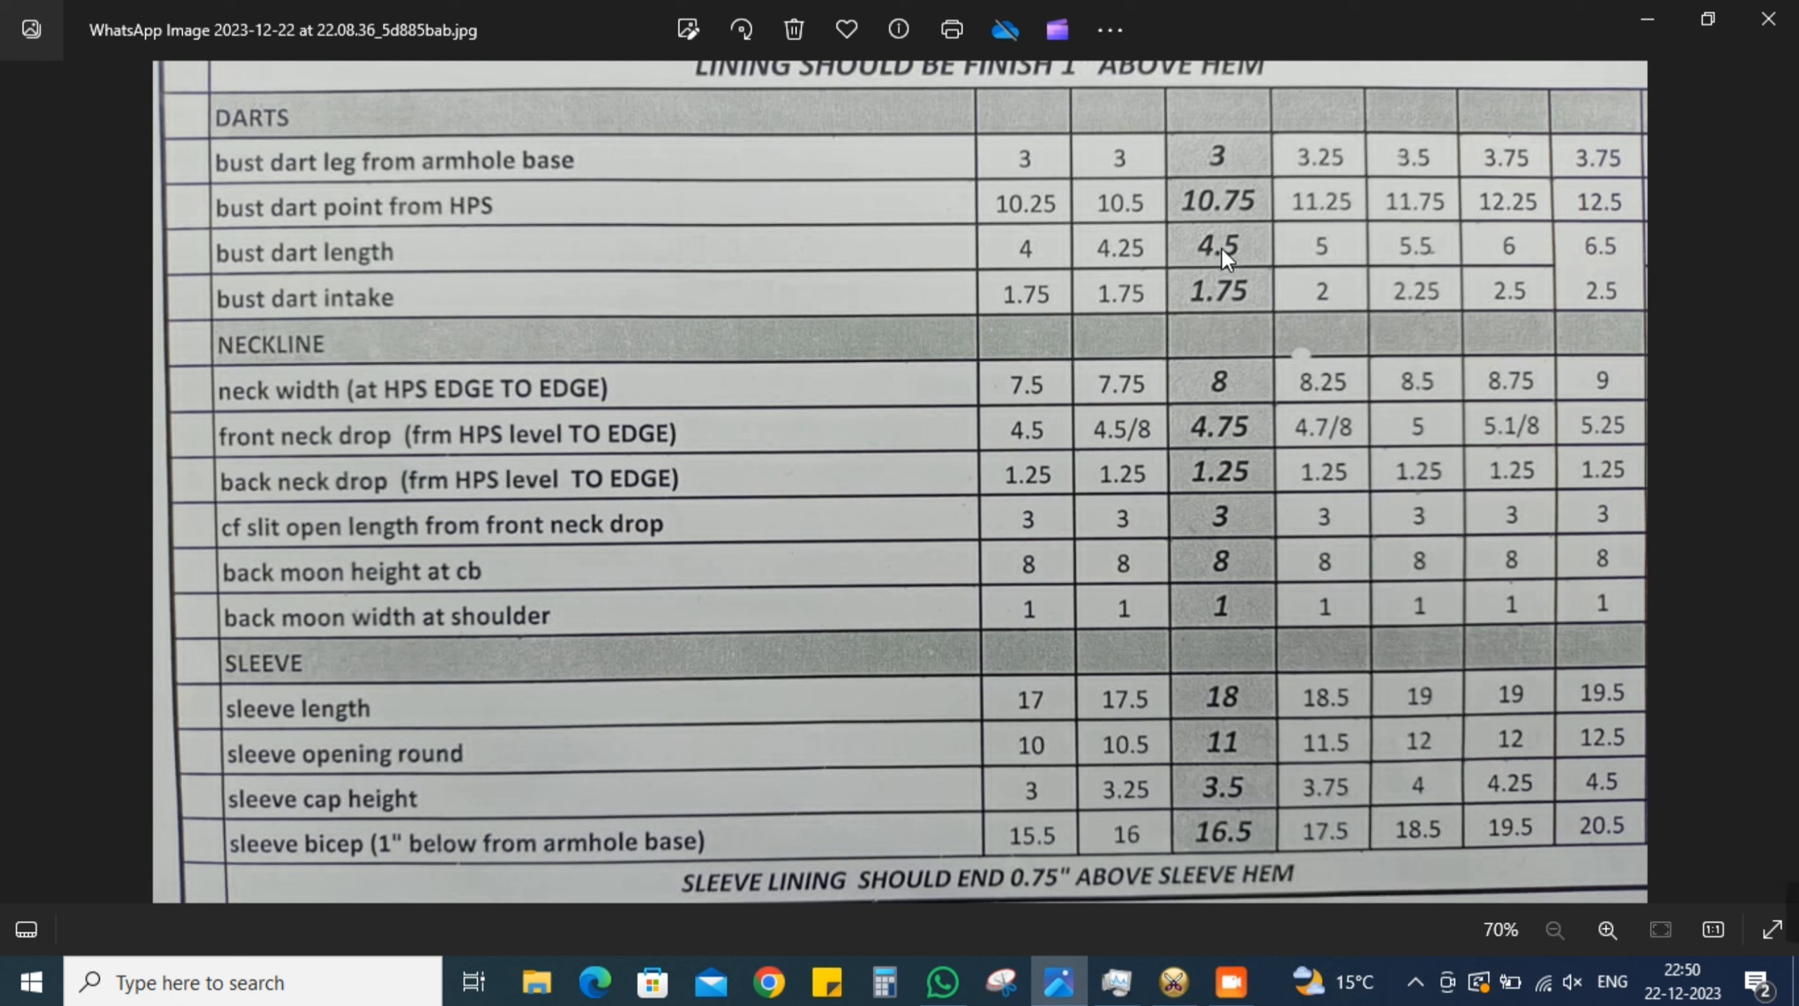
{"action": "key", "text": "alt+Tab"}
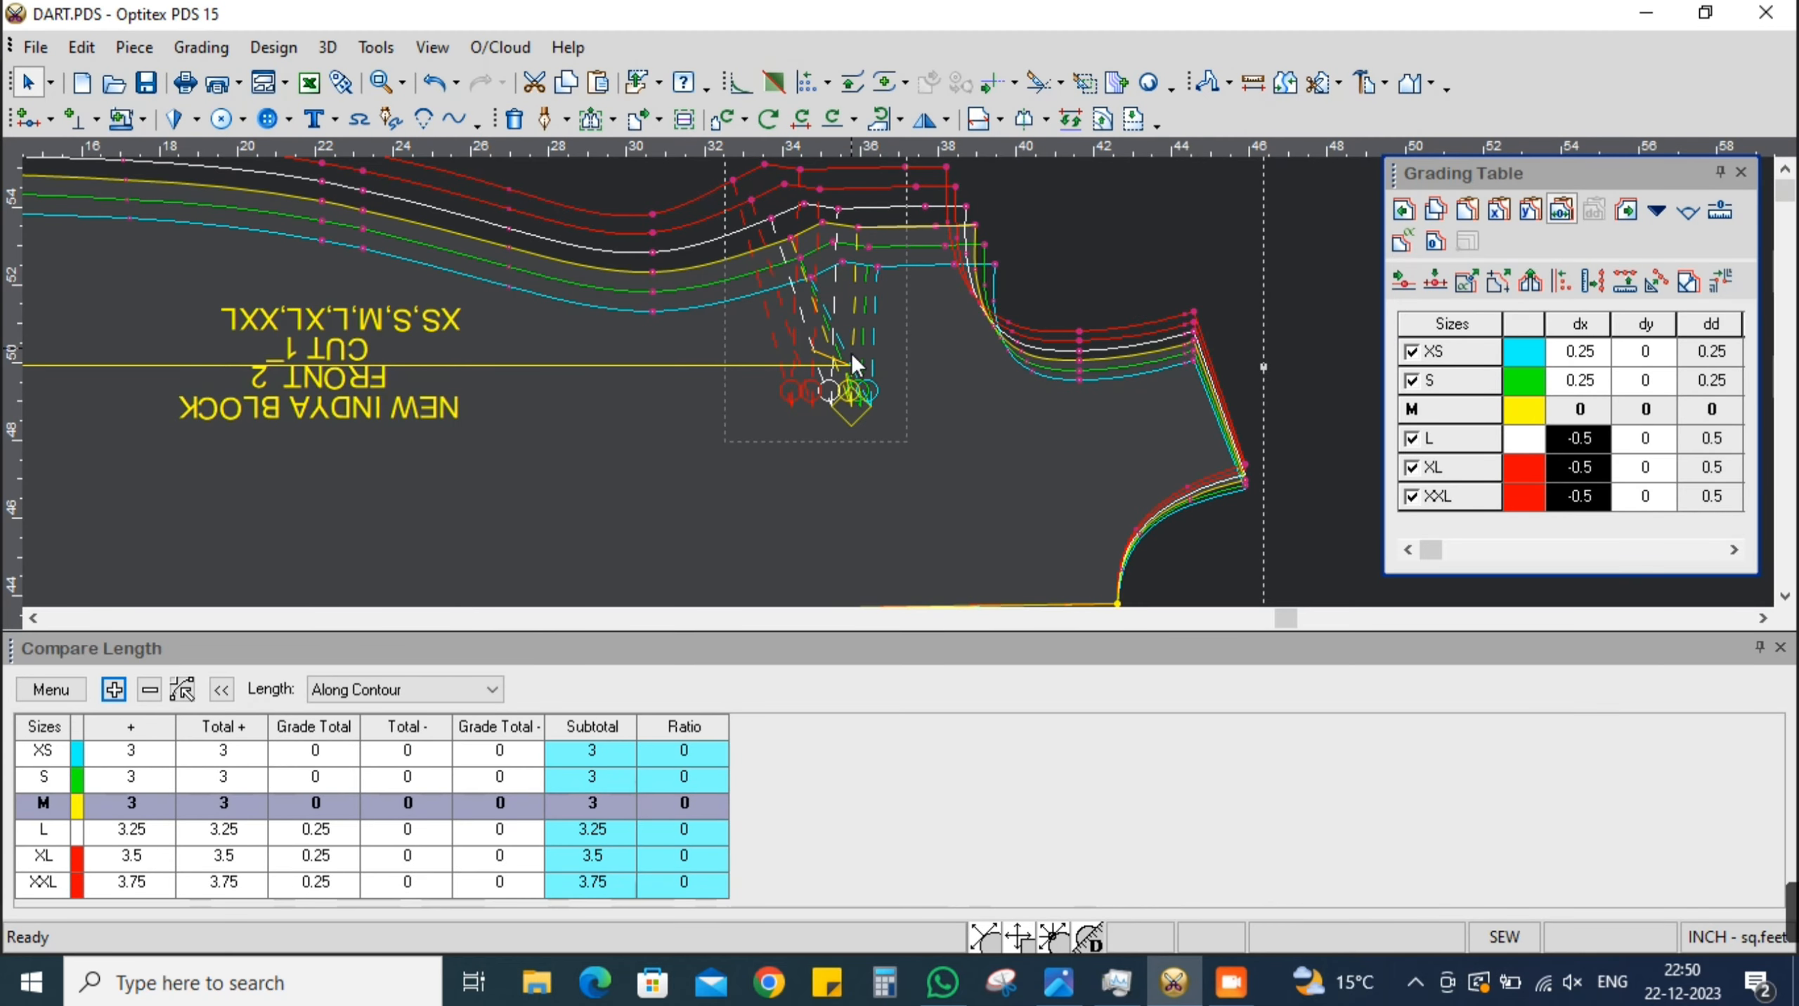
{"action": "left_click", "coordinate": [833, 241]}
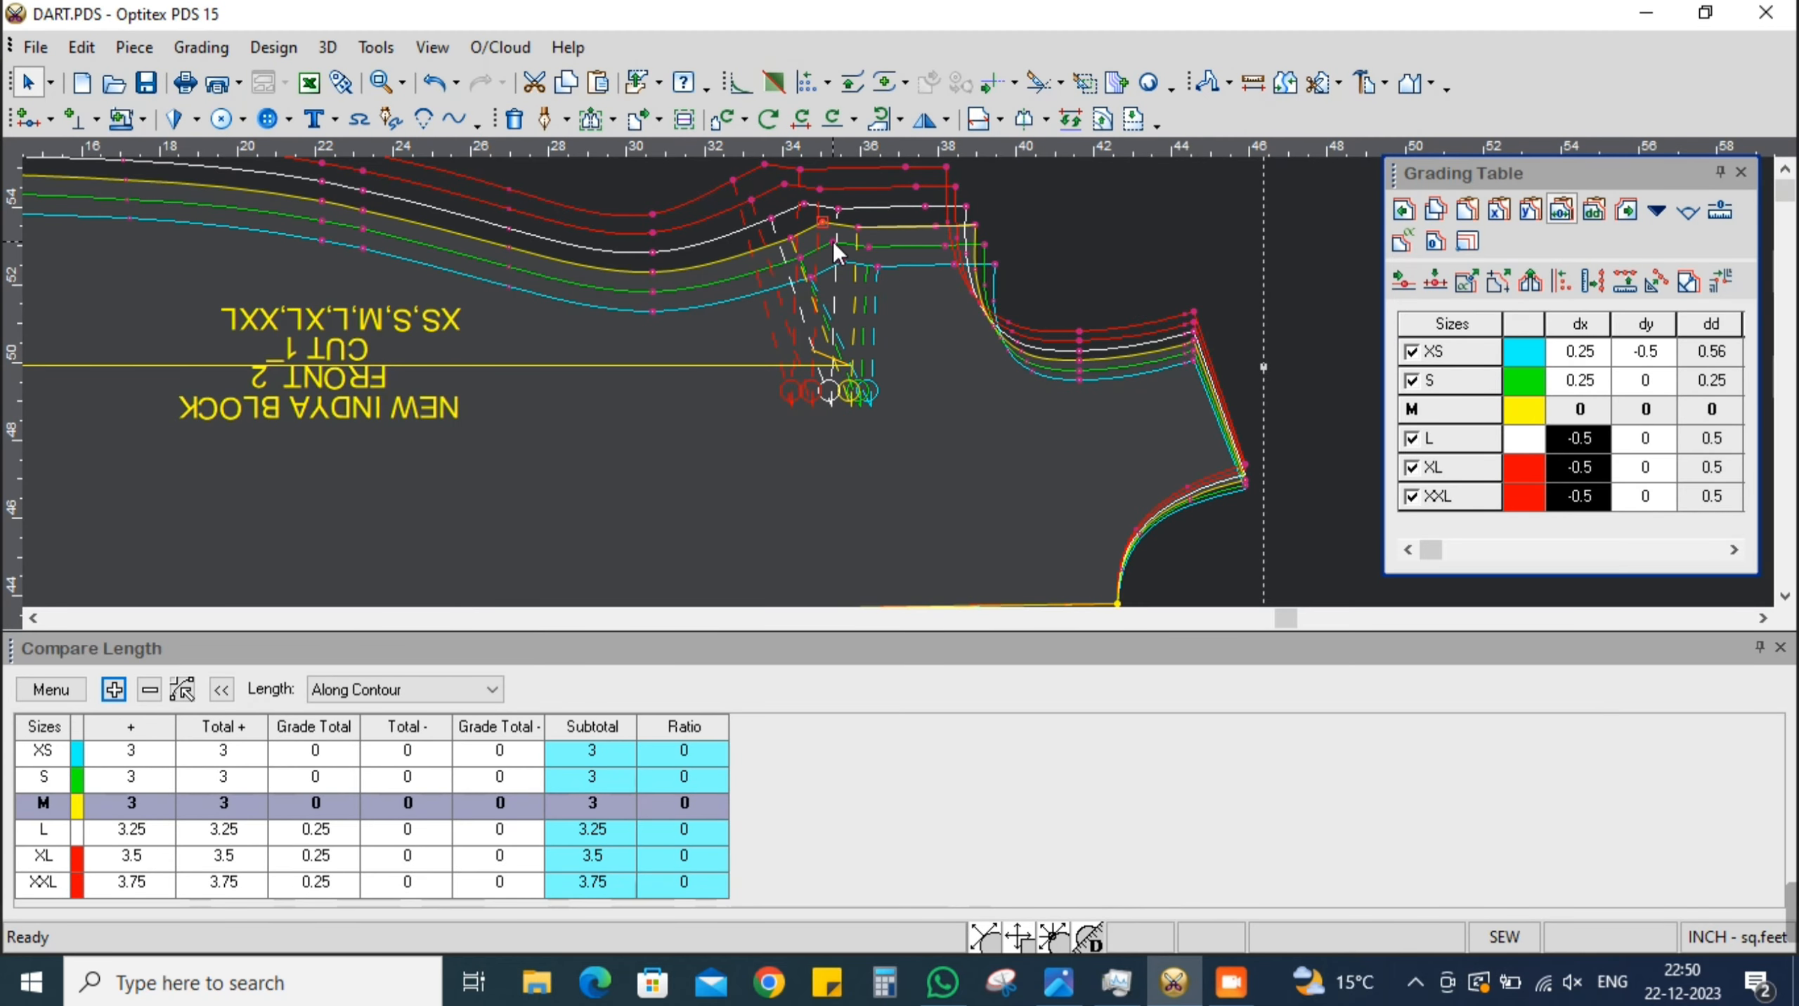
{"action": "left_click", "coordinate": [1635, 323]}
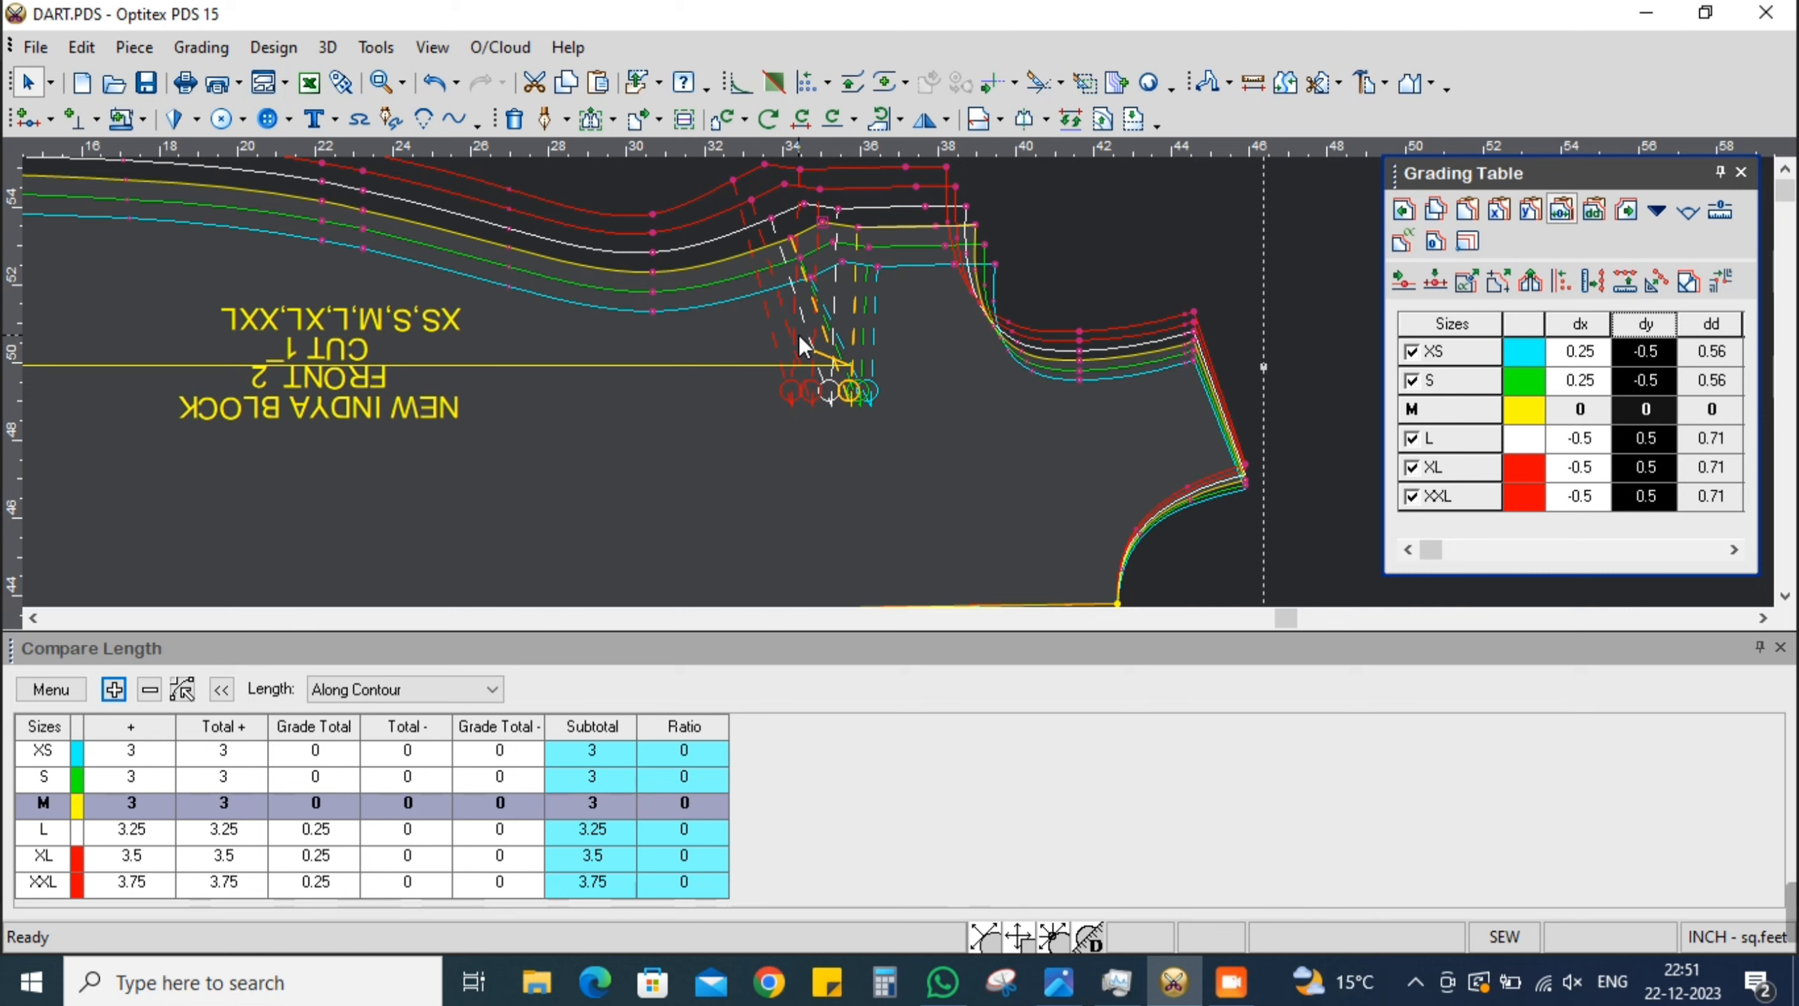
Measure the distance from the lower dart leg point to the dart apex across all sizes and review its Y differences
{"action": "left_click", "coordinate": [1250, 84]}
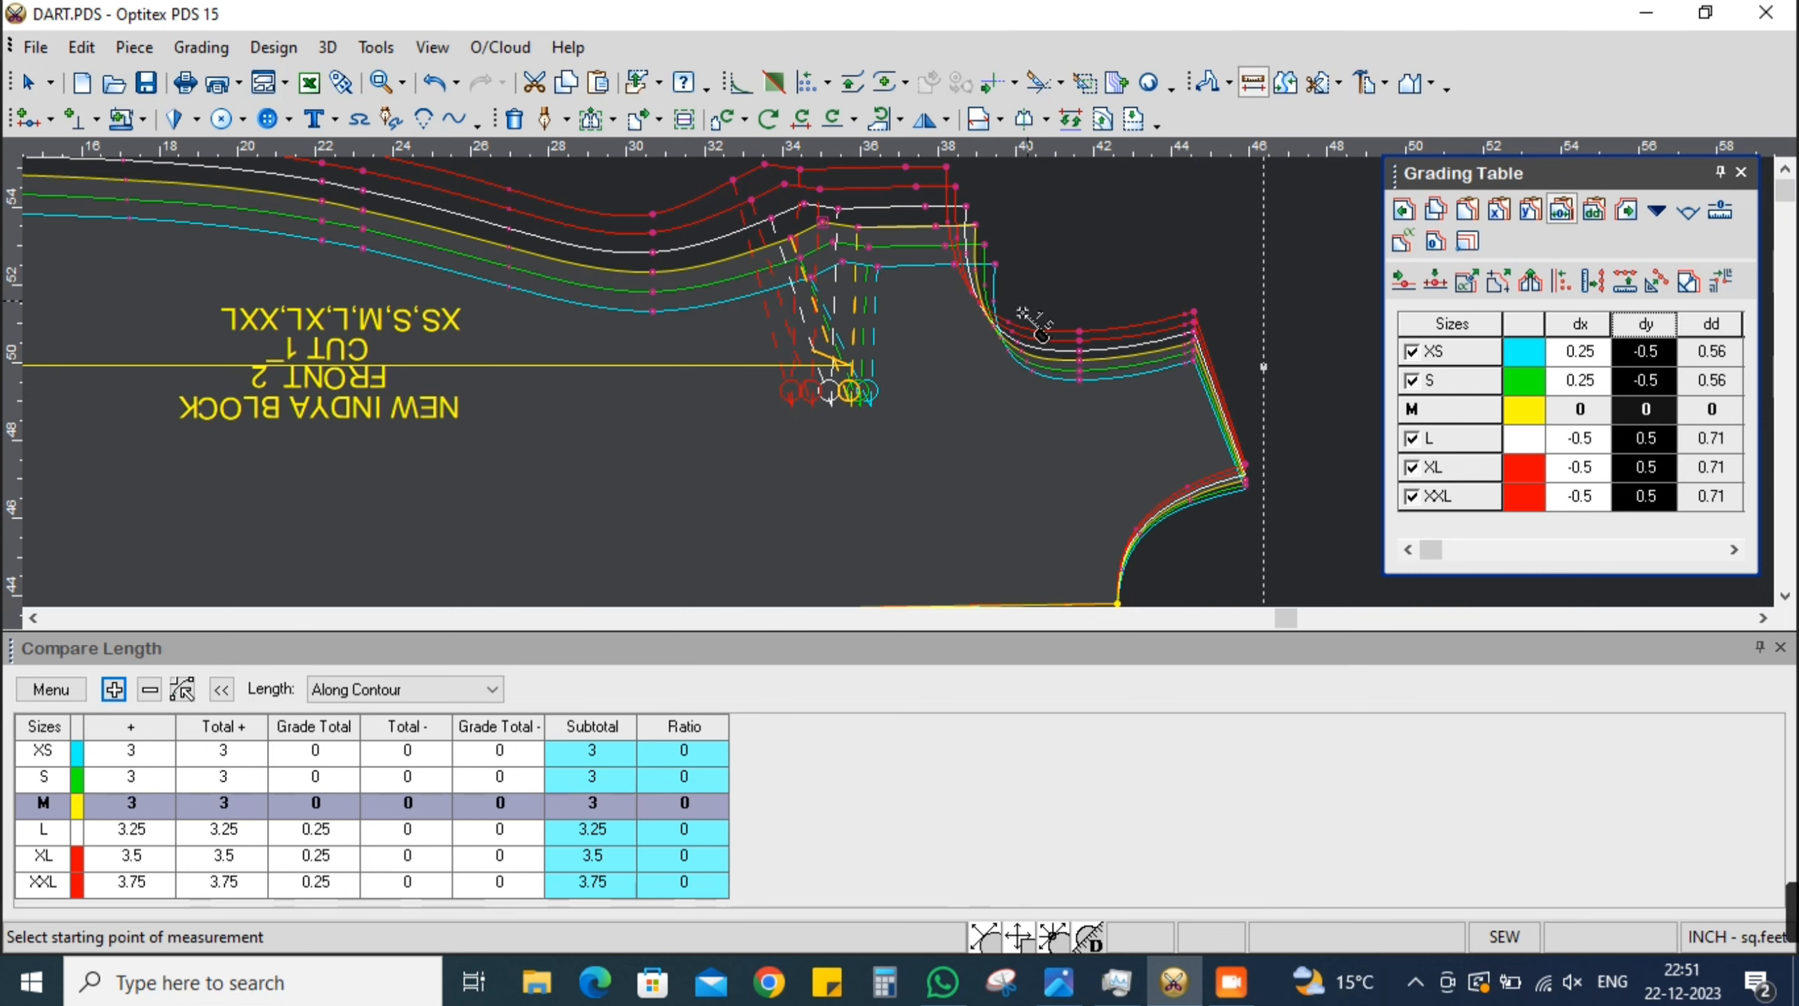
{"action": "scroll", "coordinate": [909, 384], "scroll_direction": "down", "scroll_amount": 3}
{"action": "scroll", "coordinate": [899, 382], "scroll_direction": "up", "scroll_amount": 3}
{"action": "scroll", "coordinate": [903, 388], "scroll_direction": "up", "scroll_amount": 2}
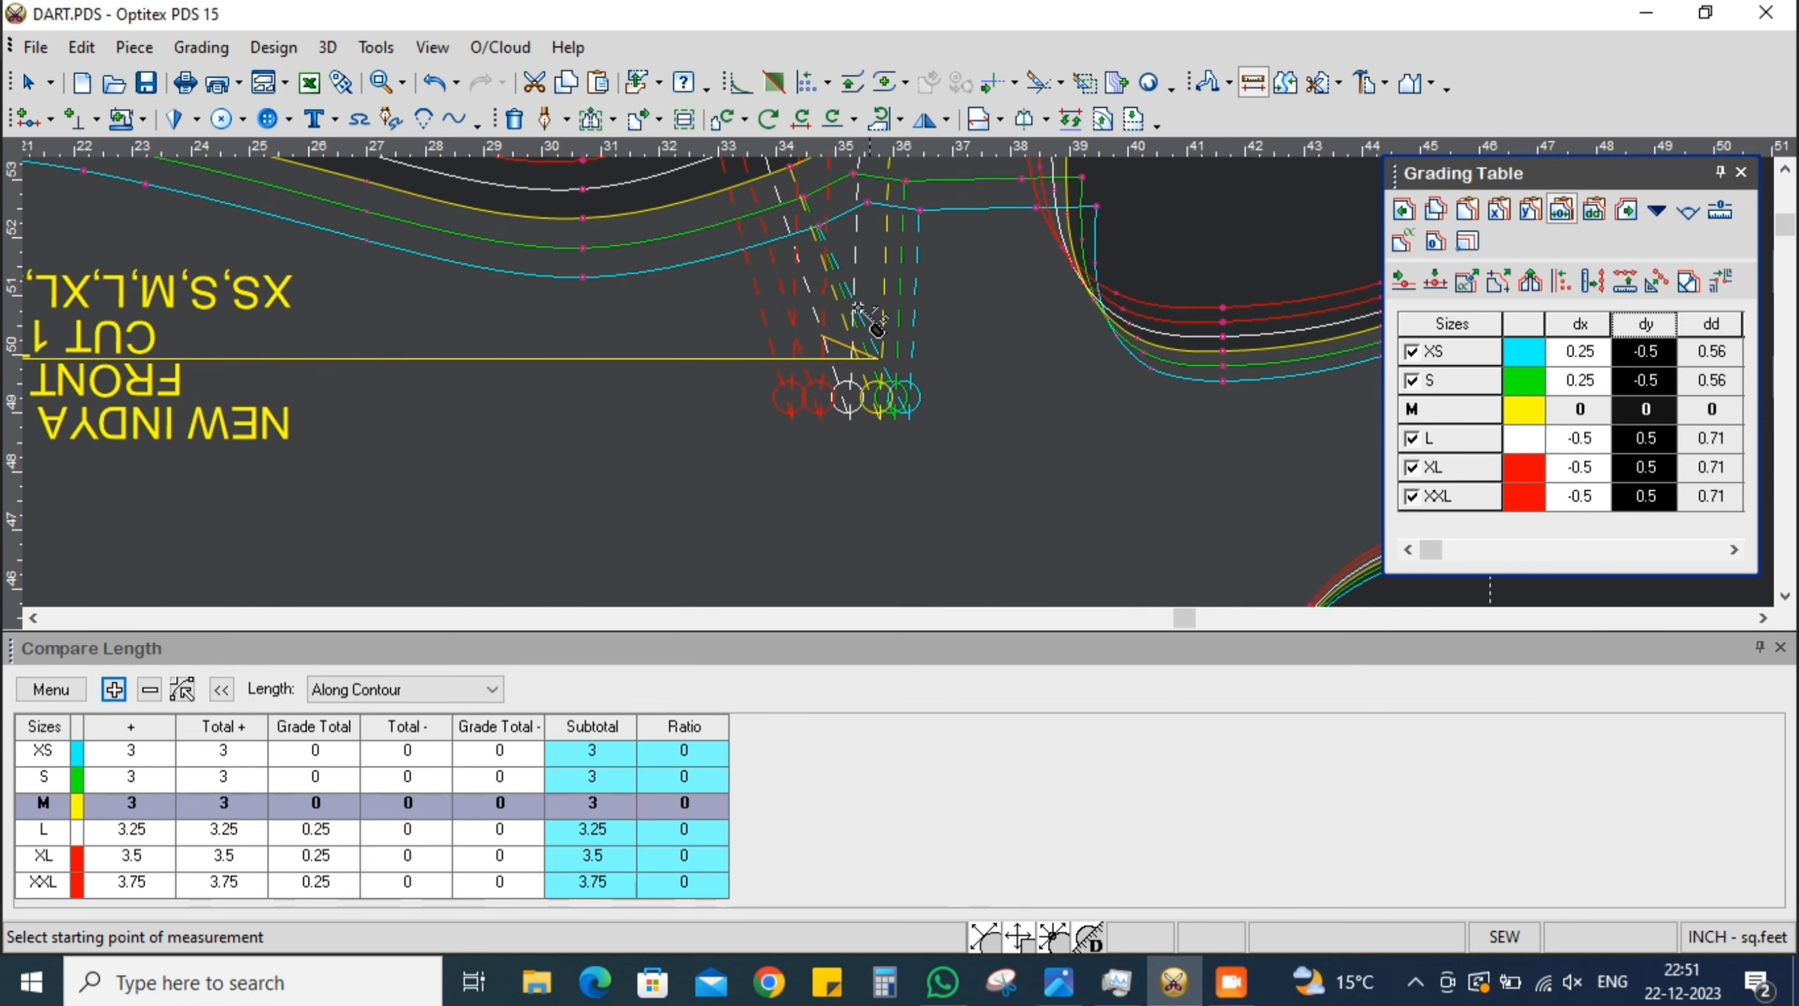
{"action": "left_click", "coordinate": [818, 212]}
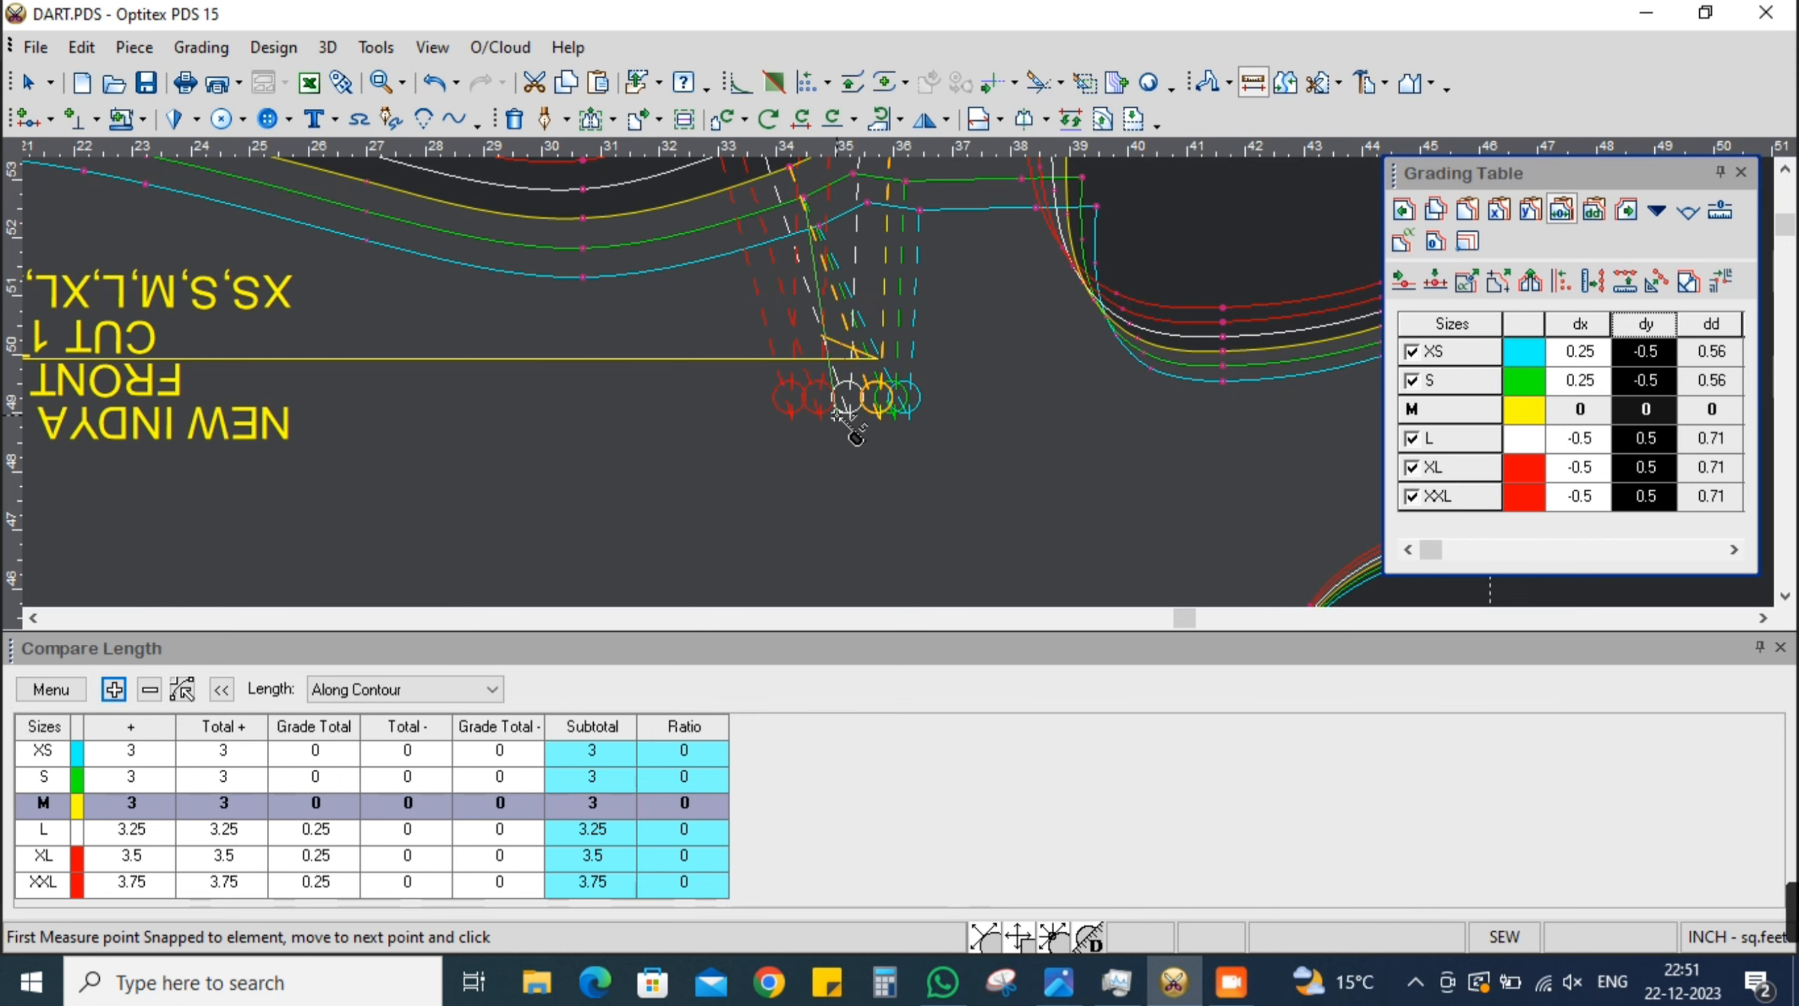
{"action": "left_click", "coordinate": [877, 419]}
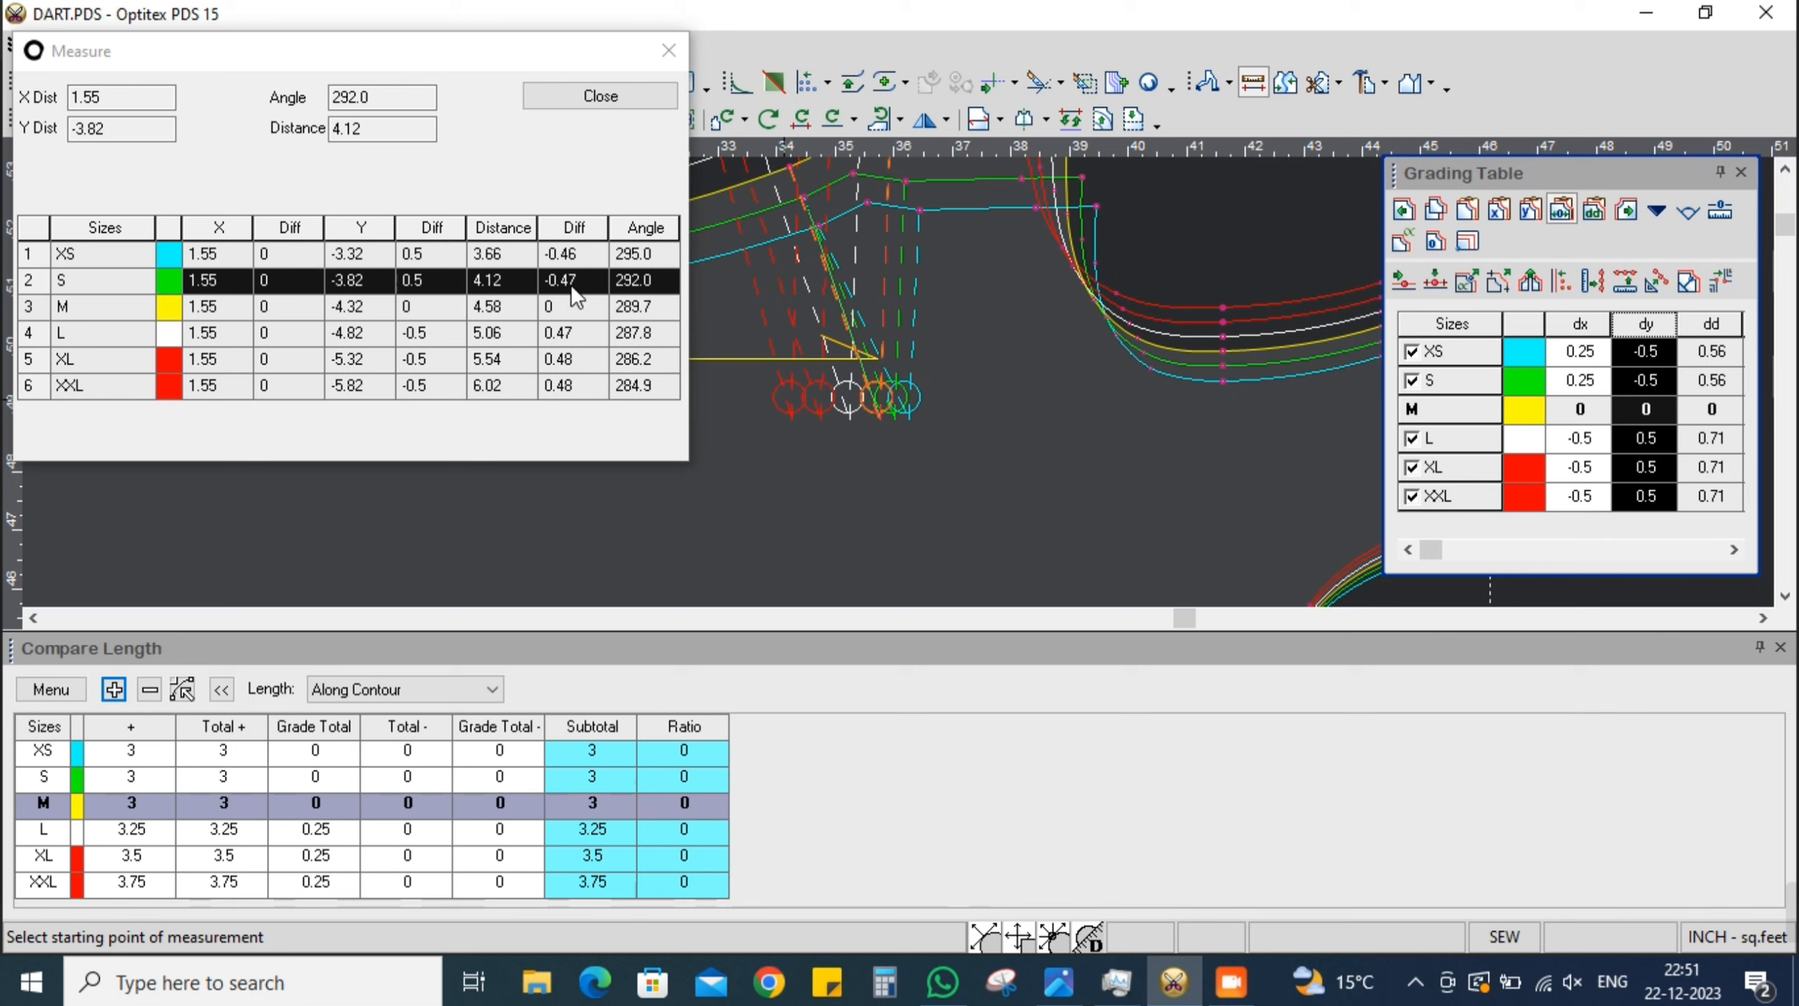
{"action": "left_click", "coordinate": [364, 285]}
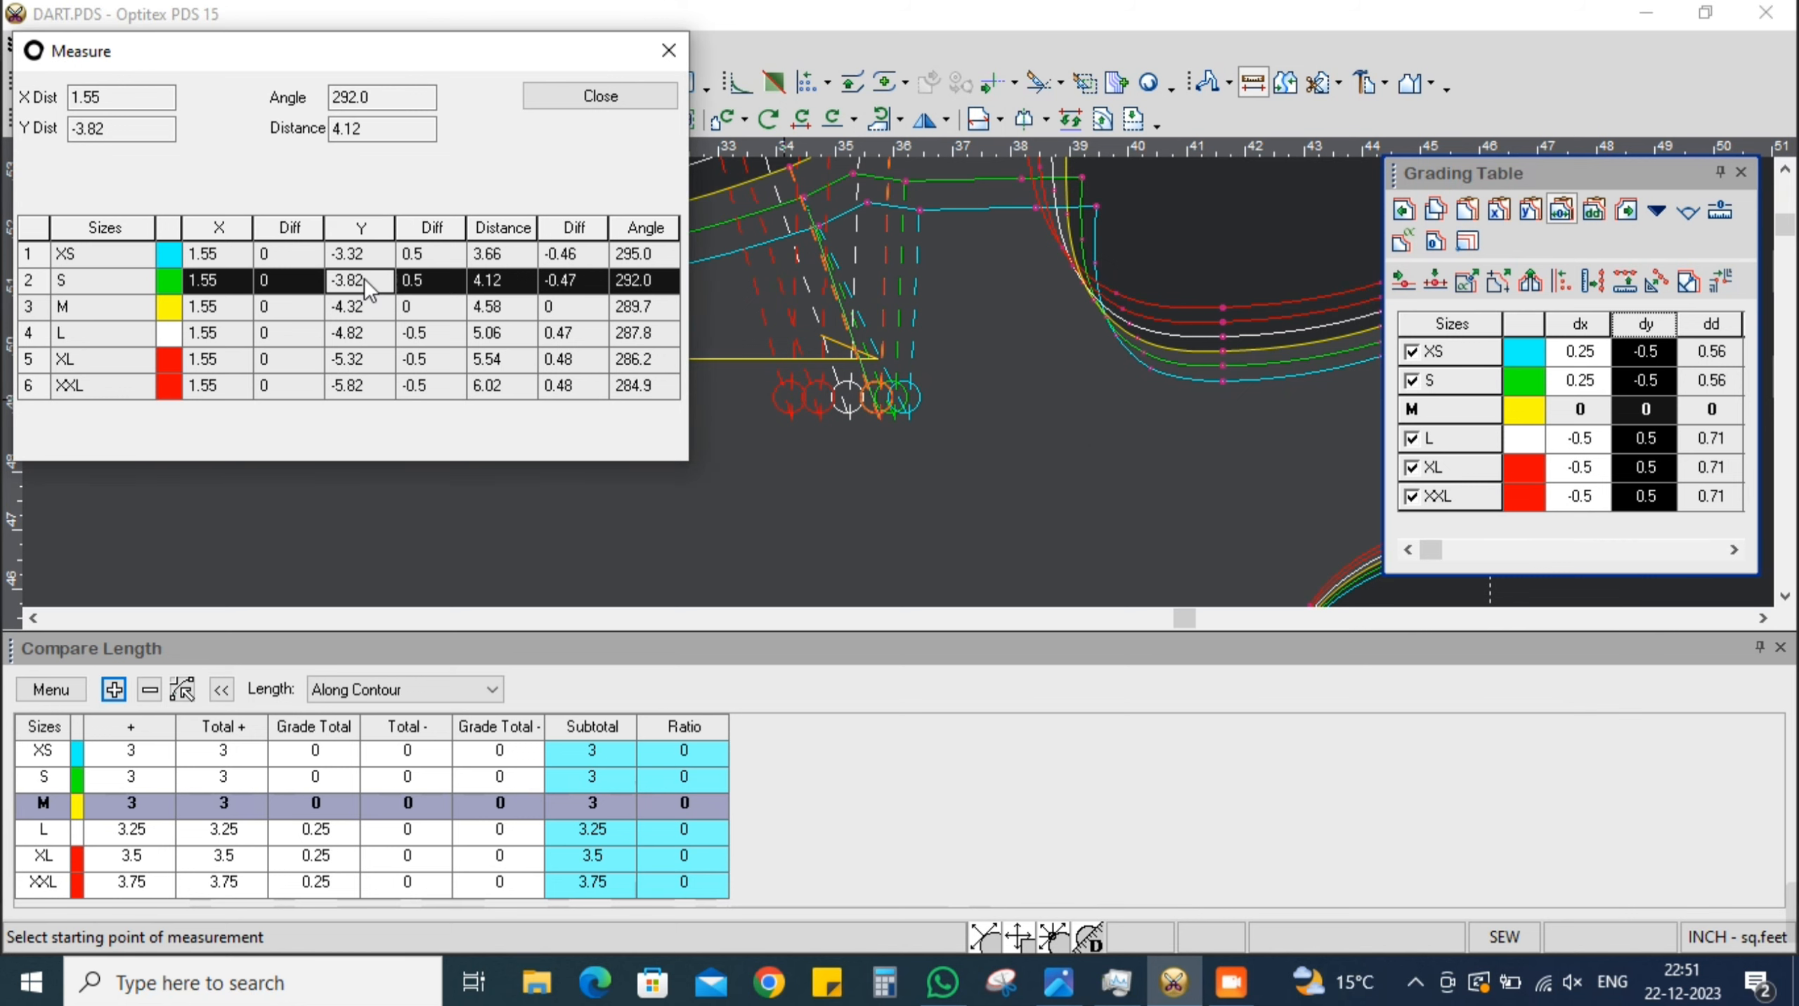
{"action": "left_click", "coordinate": [429, 232]}
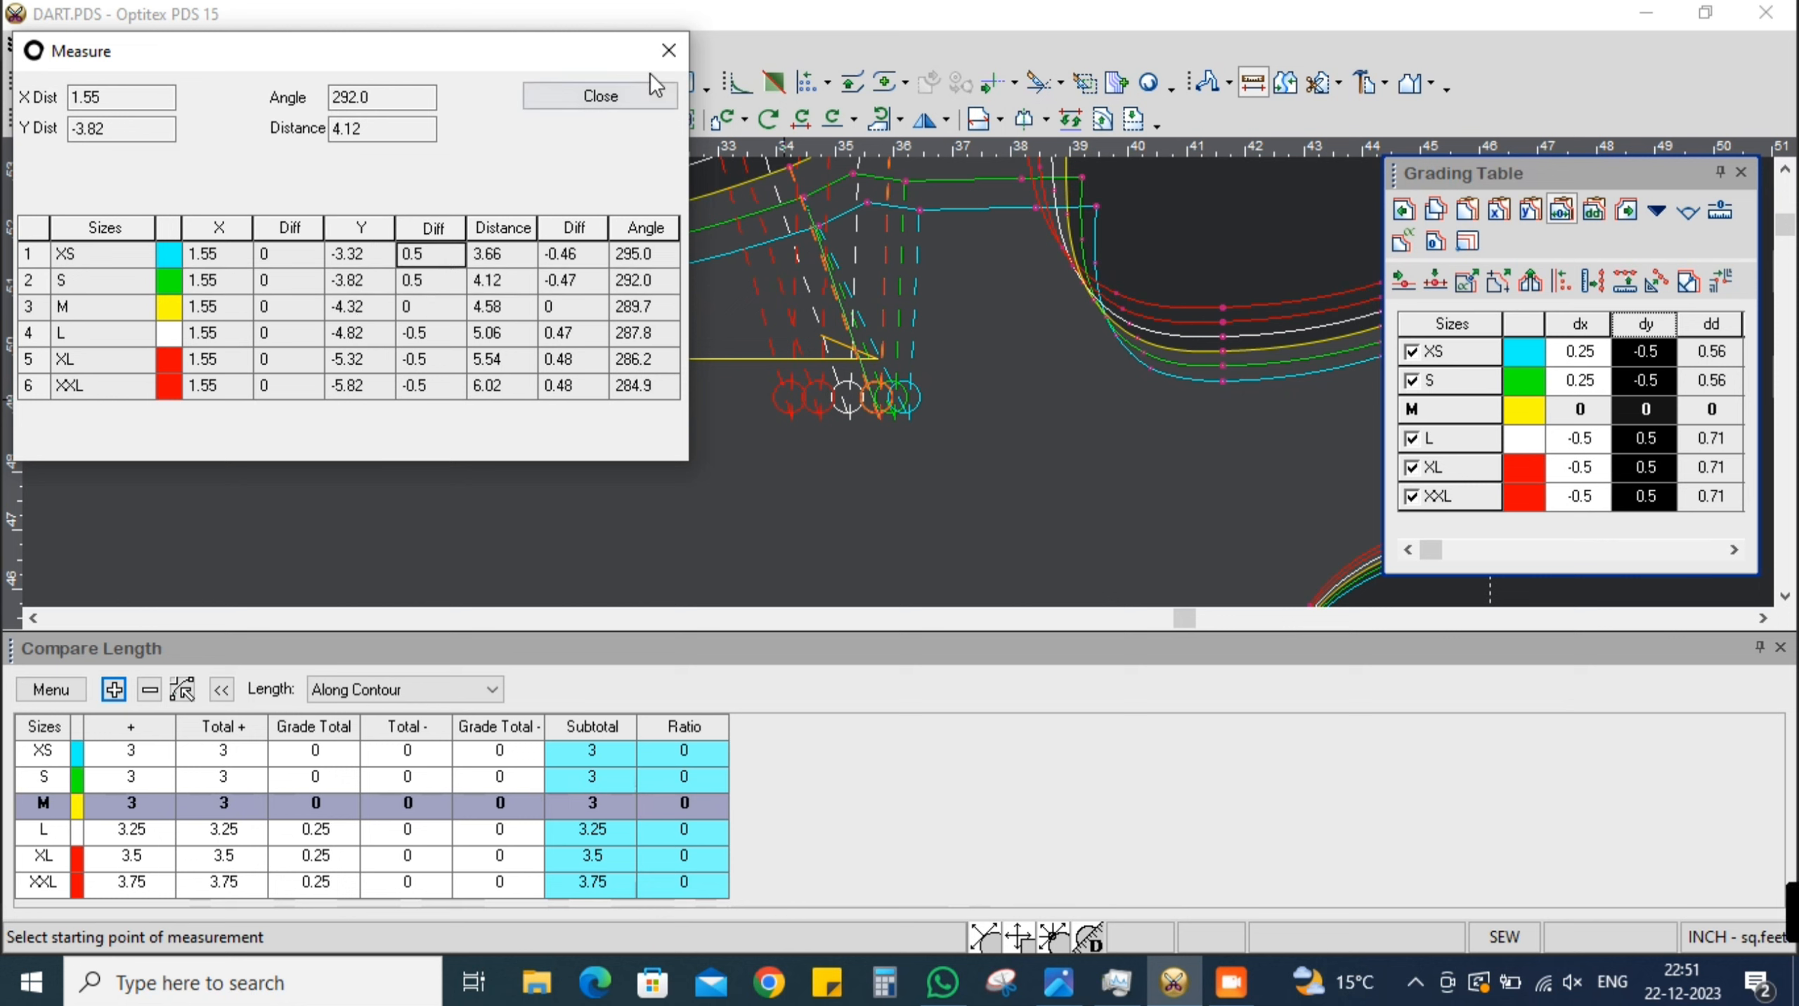
{"action": "left_click", "coordinate": [600, 96]}
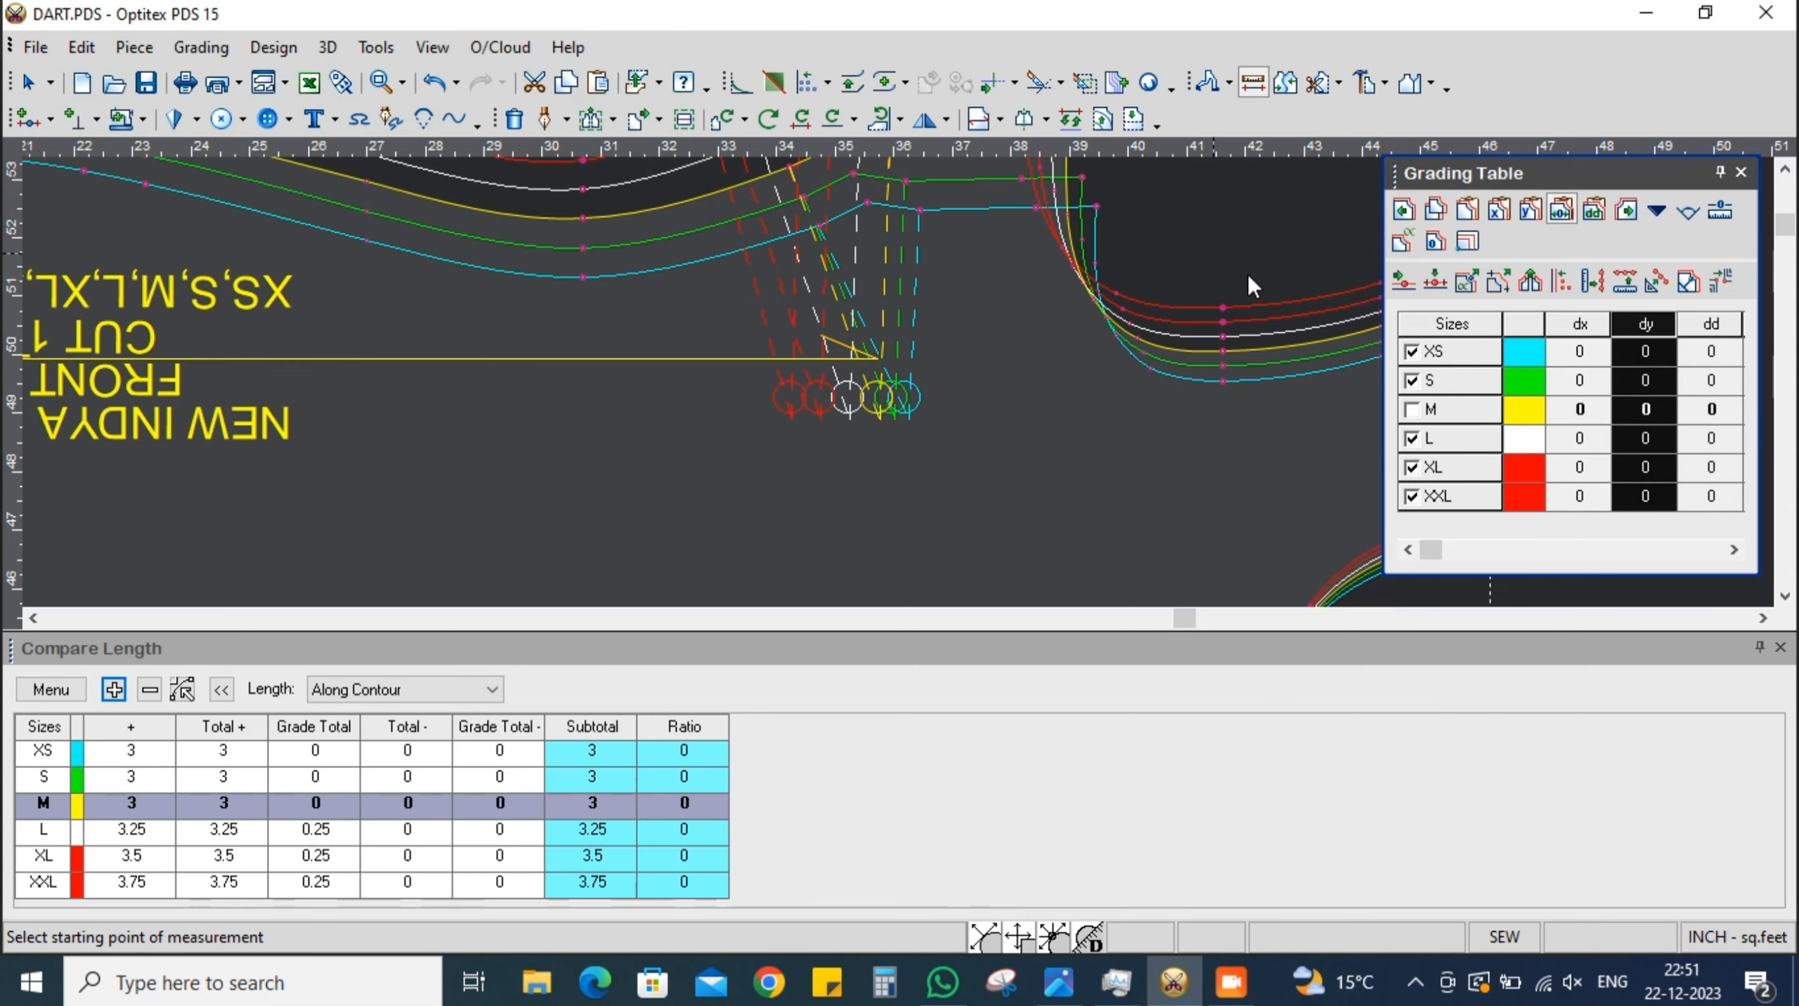
Check the chart's bust dart length, try a dy of 0.25 for XS and S on the dart apex, and undo it
{"action": "key", "text": "alt+Tab"}
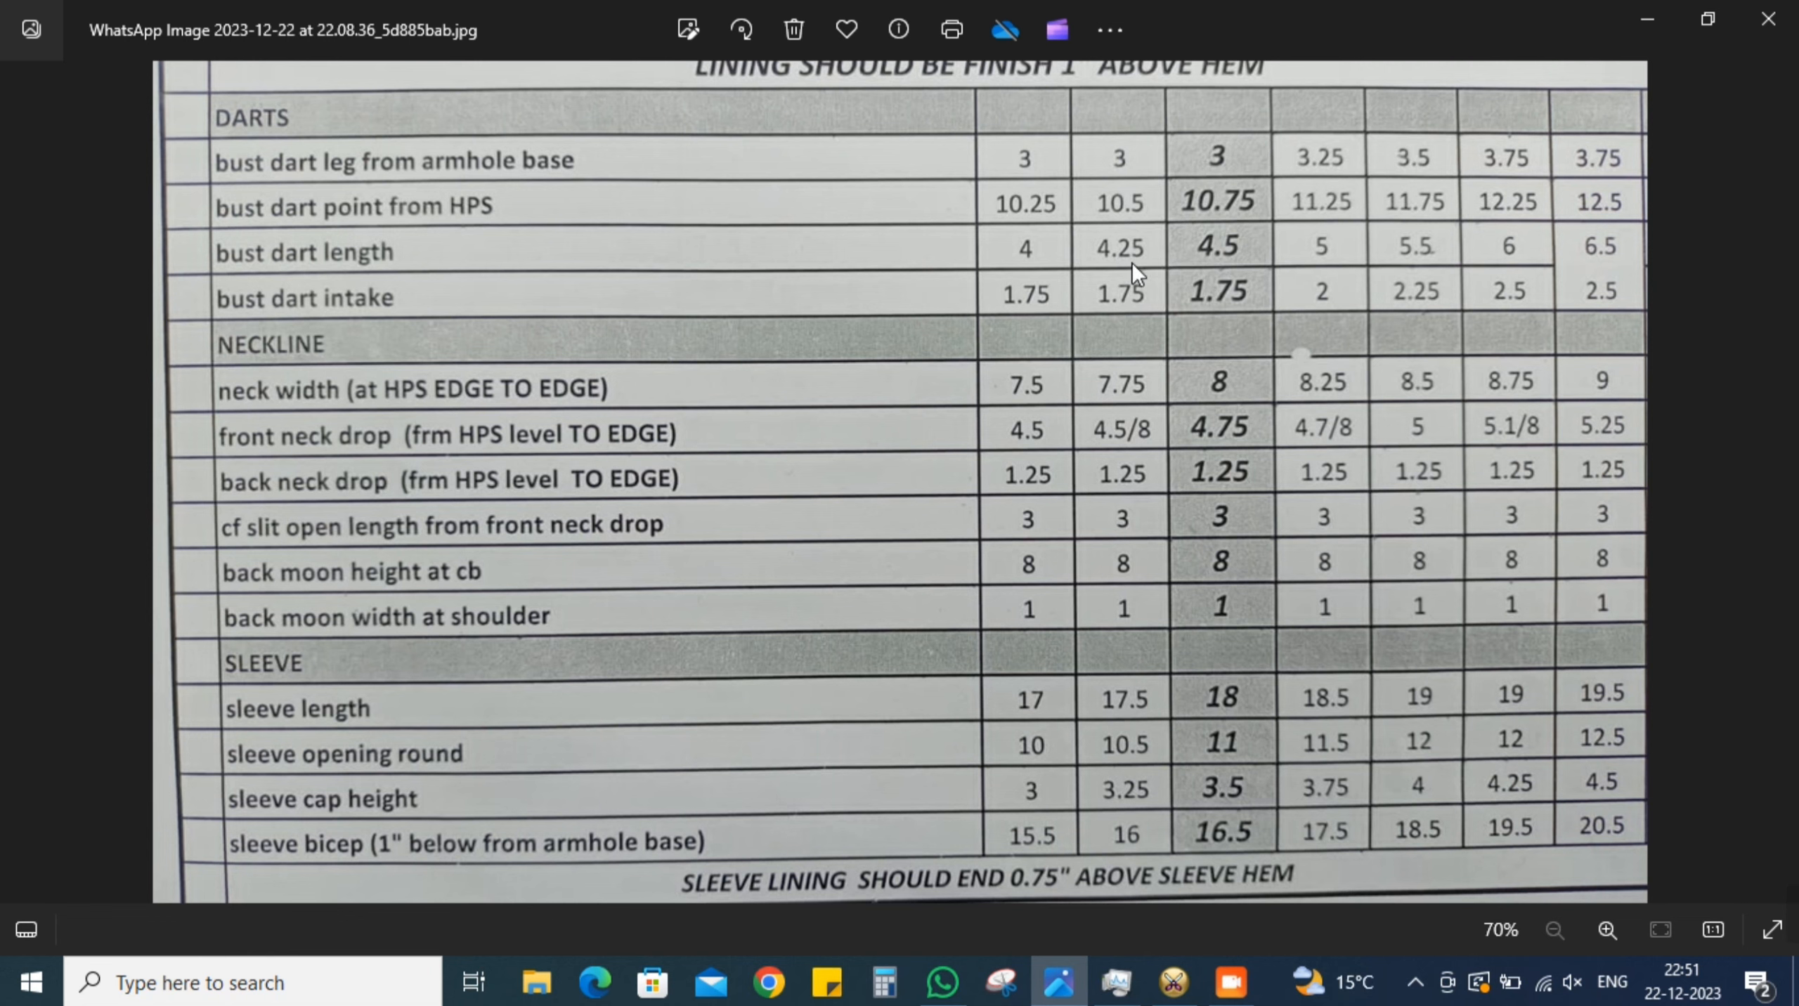
{"action": "key", "text": "alt+Tab"}
{"action": "scroll", "coordinate": [859, 267], "scroll_direction": "down", "scroll_amount": 2}
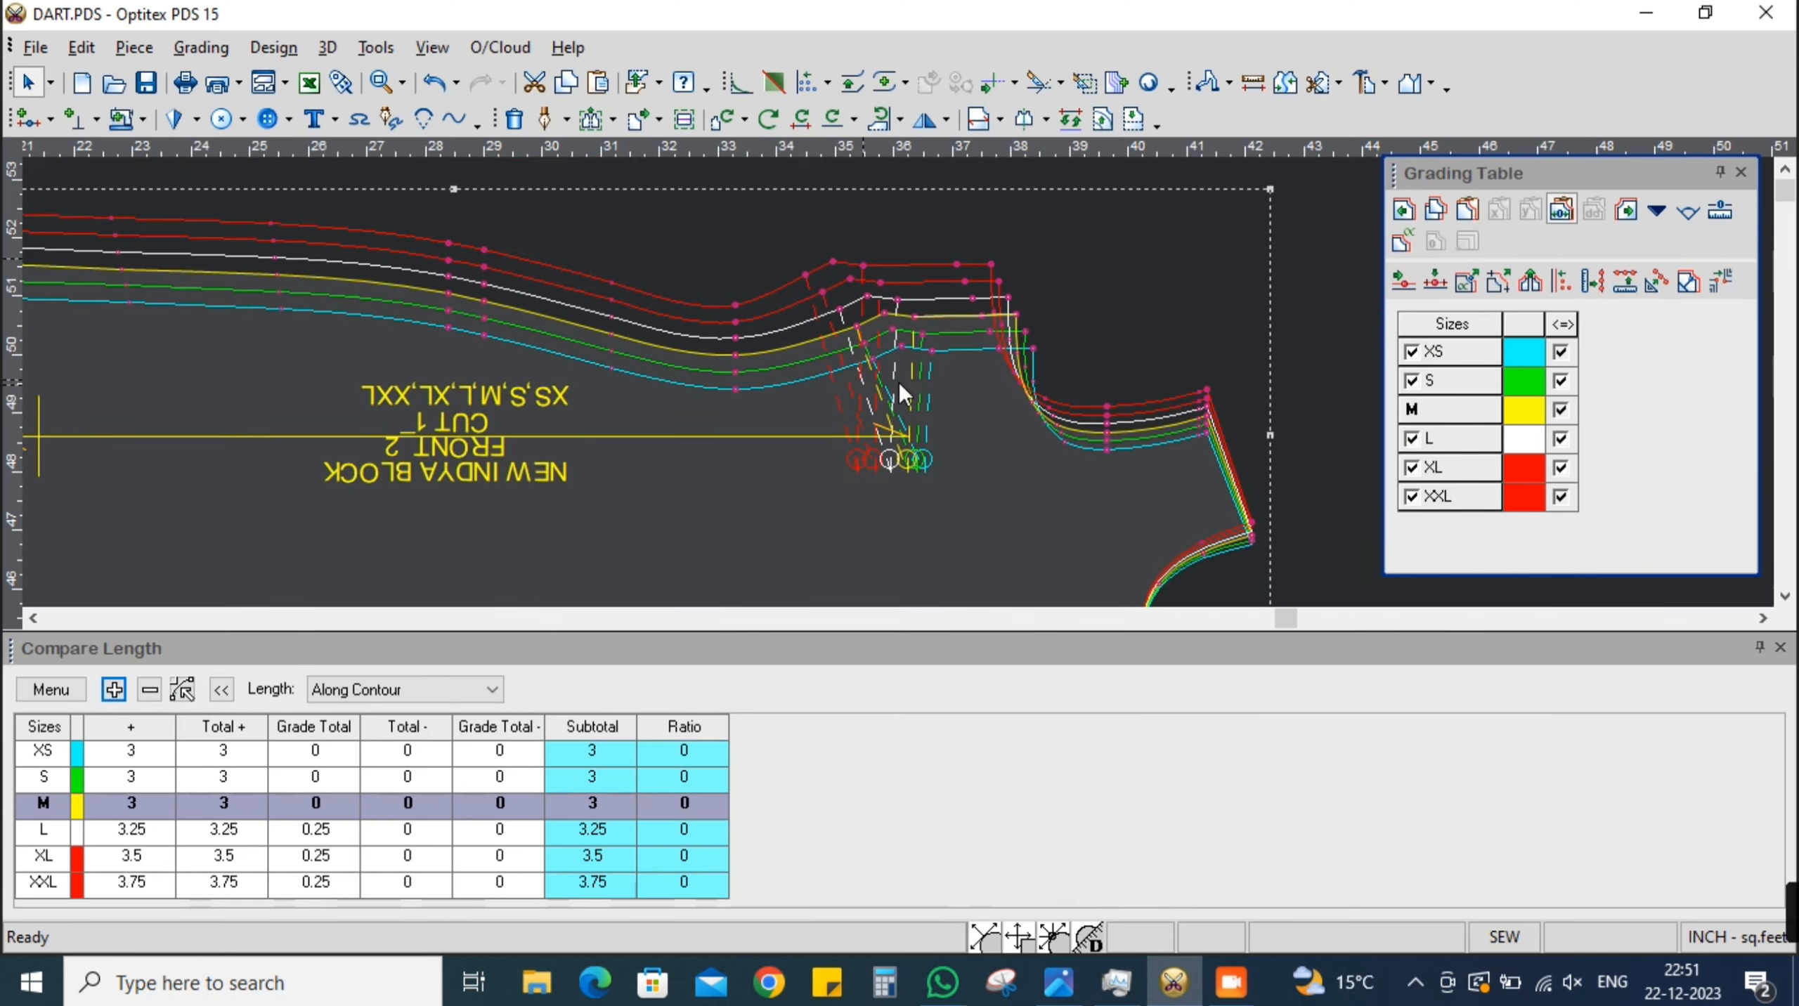
{"action": "scroll", "coordinate": [900, 383], "scroll_direction": "up", "scroll_amount": 1}
{"action": "left_click", "coordinate": [917, 507]}
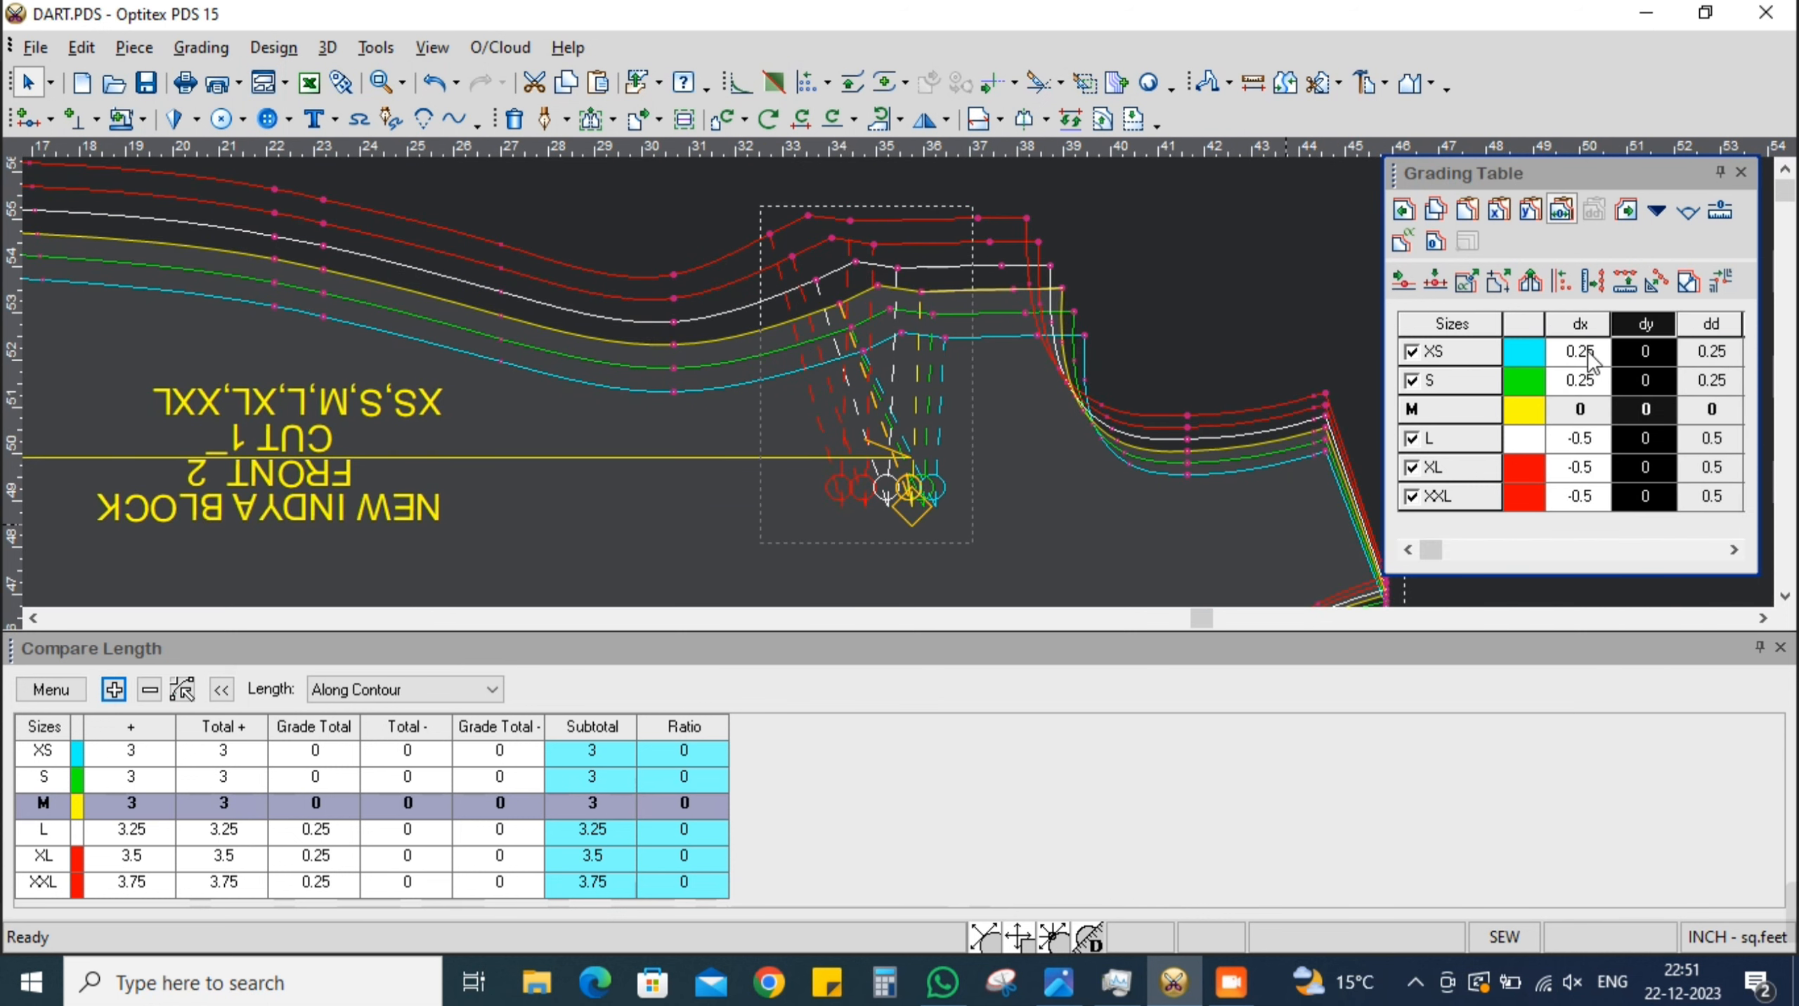
{"action": "left_click", "coordinate": [1654, 385]}
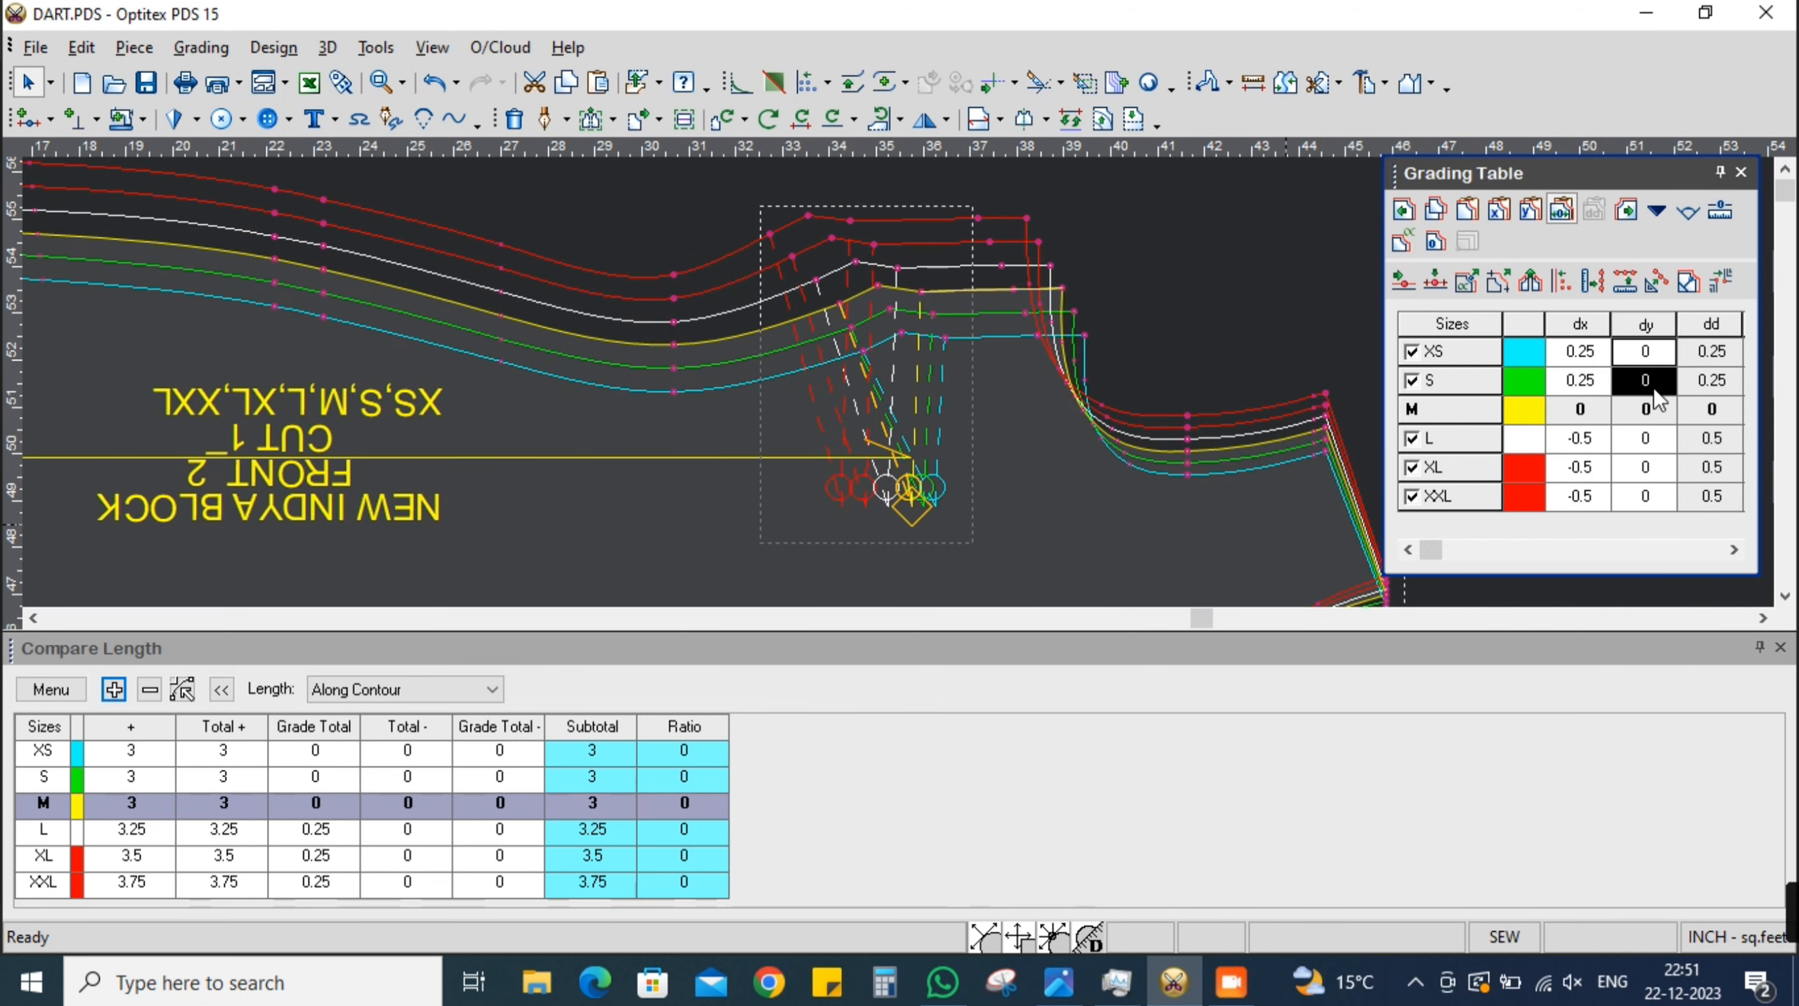
{"action": "type", "text": ".25"}
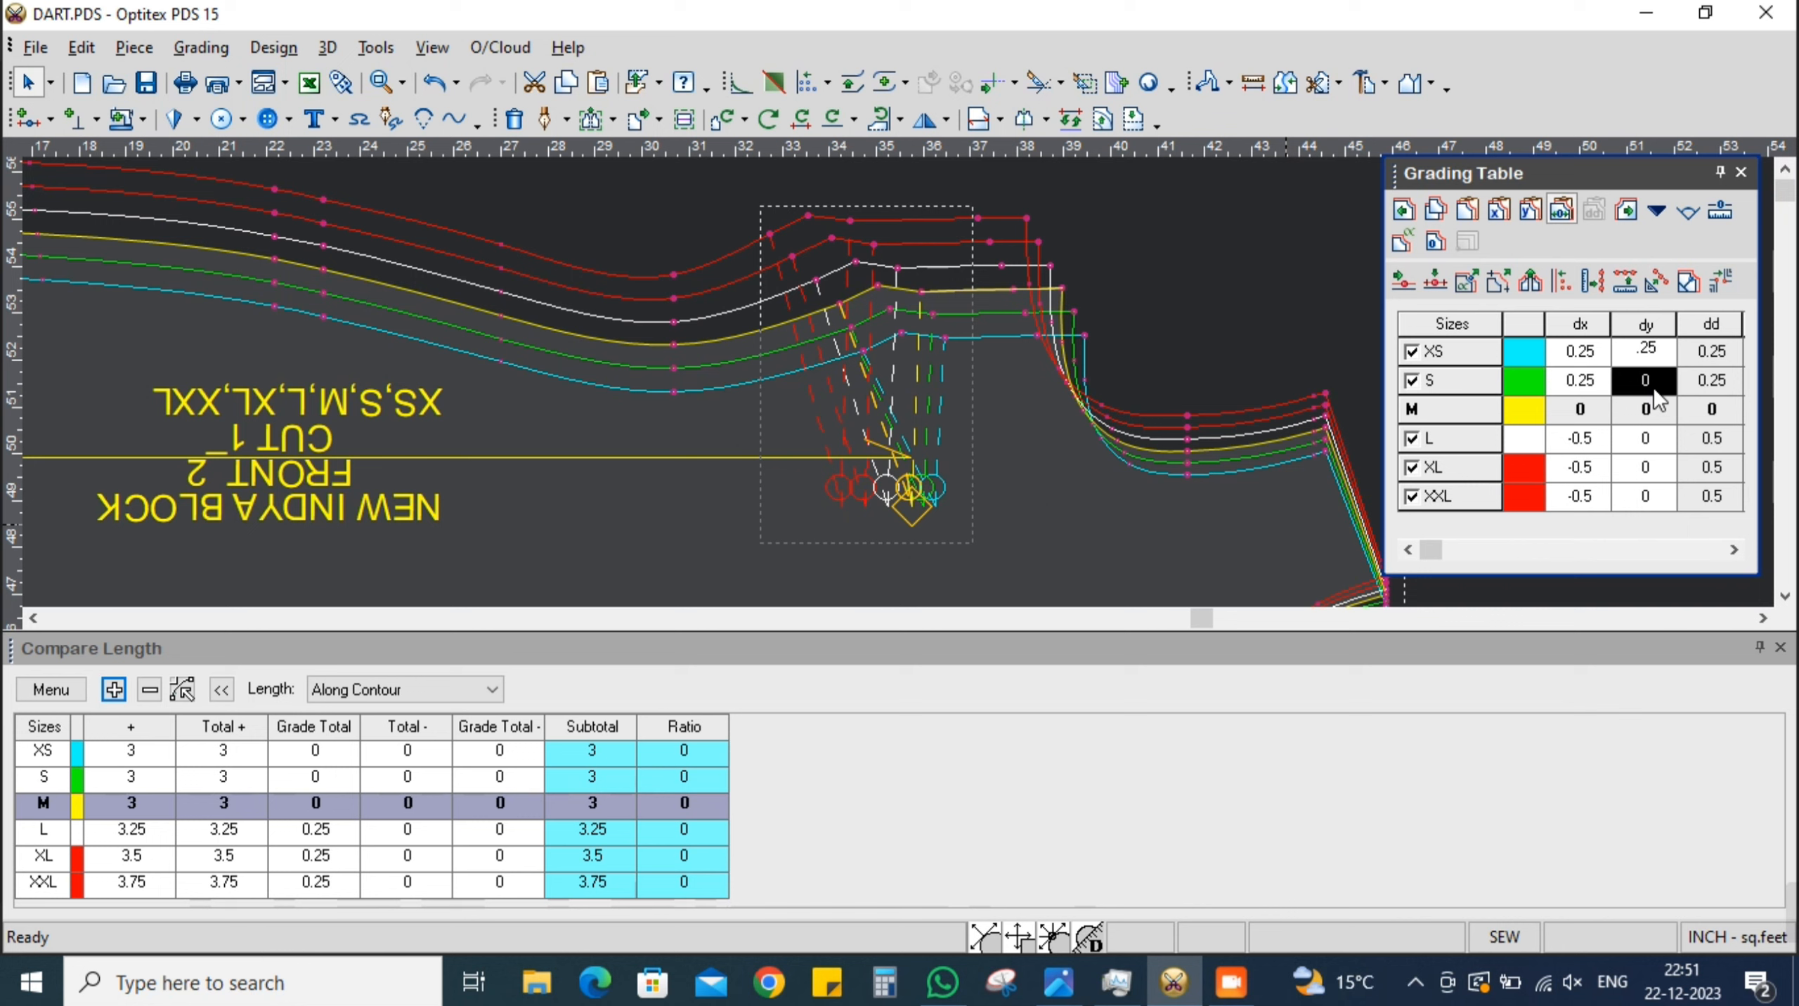
{"action": "key", "text": "Return"}
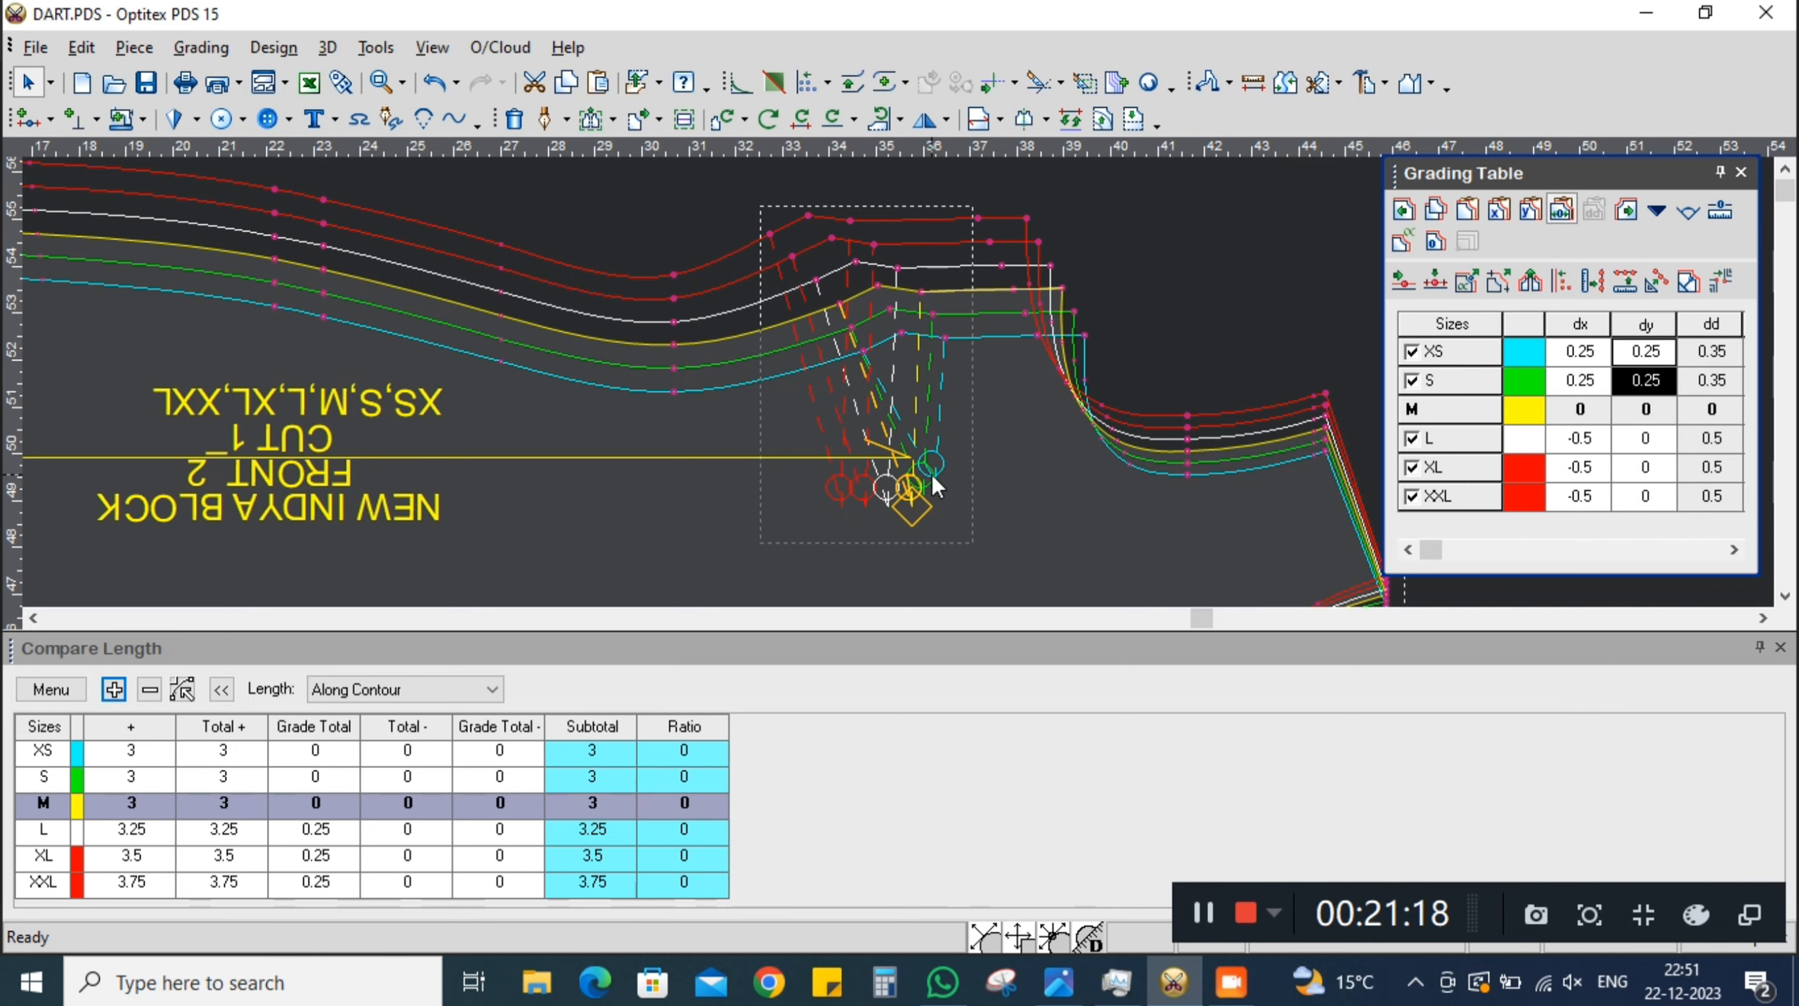
{"action": "scroll", "coordinate": [947, 438], "scroll_direction": "up", "scroll_amount": 2}
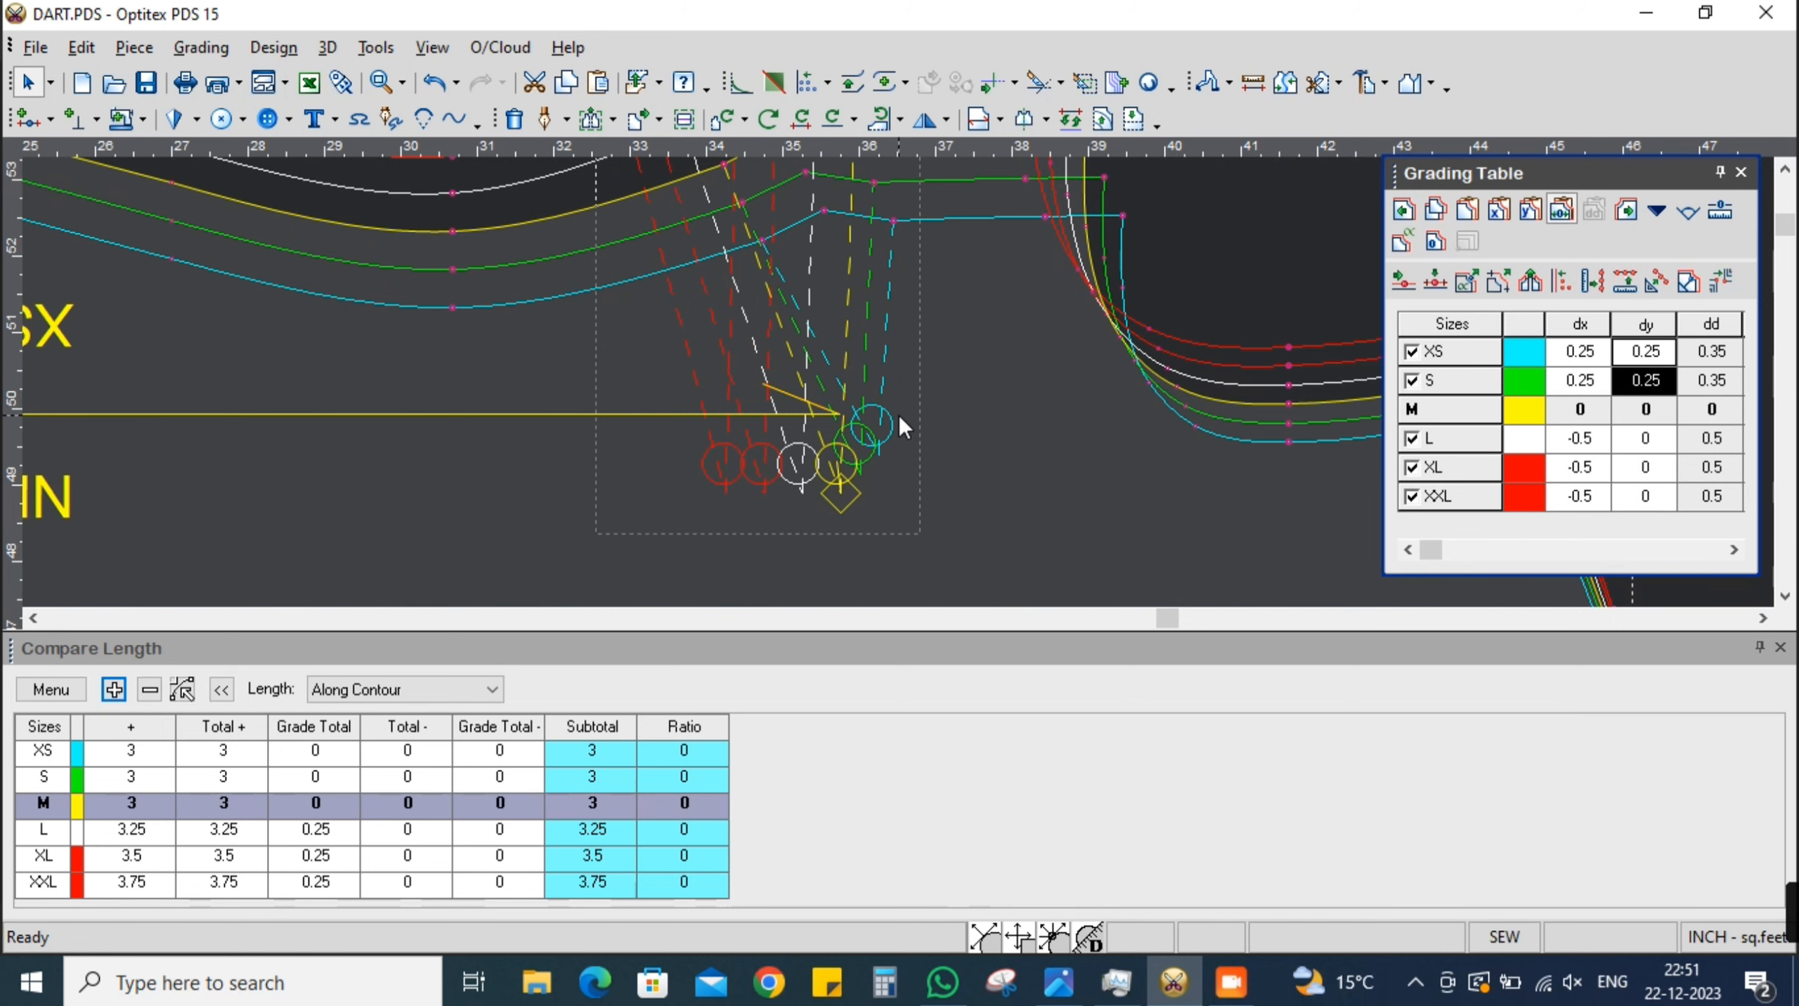
{"action": "key", "text": "ctrl+z"}
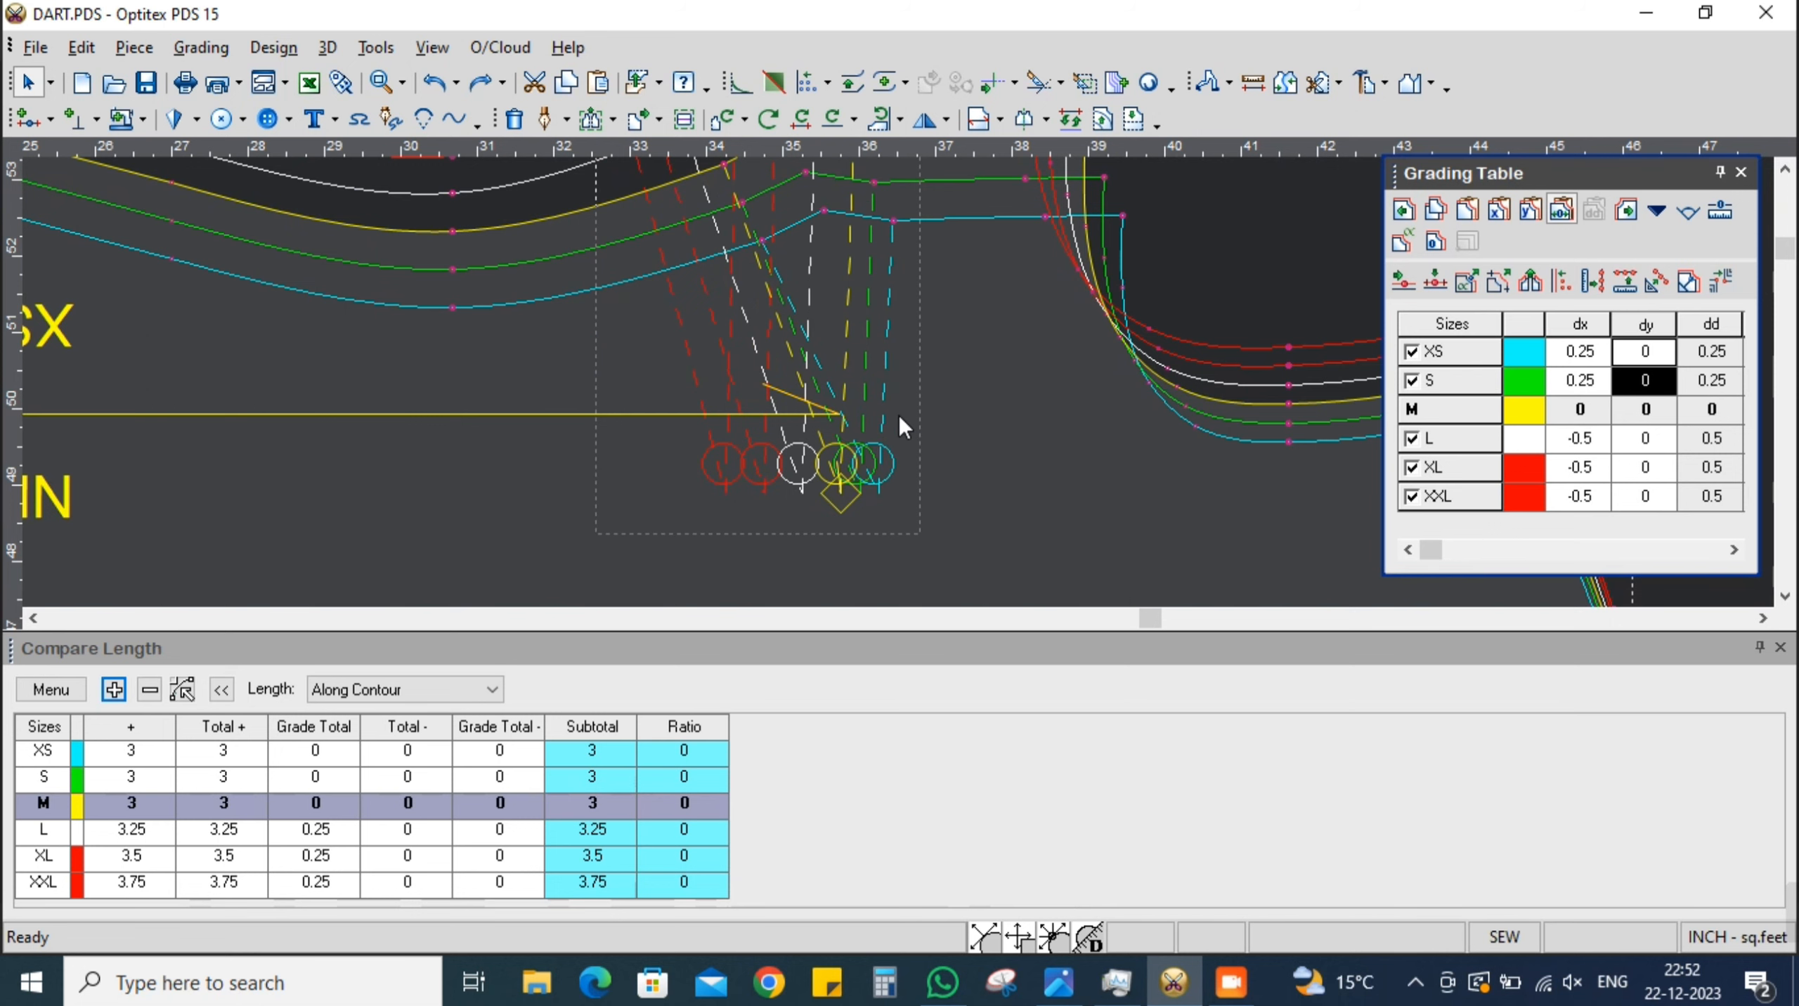
Measure from the upper dart leg point to the dart apex across sizes and compare with the size chart's bust dart length row
{"action": "scroll", "coordinate": [899, 417], "scroll_direction": "down", "scroll_amount": 1}
{"action": "left_click", "coordinate": [892, 224]}
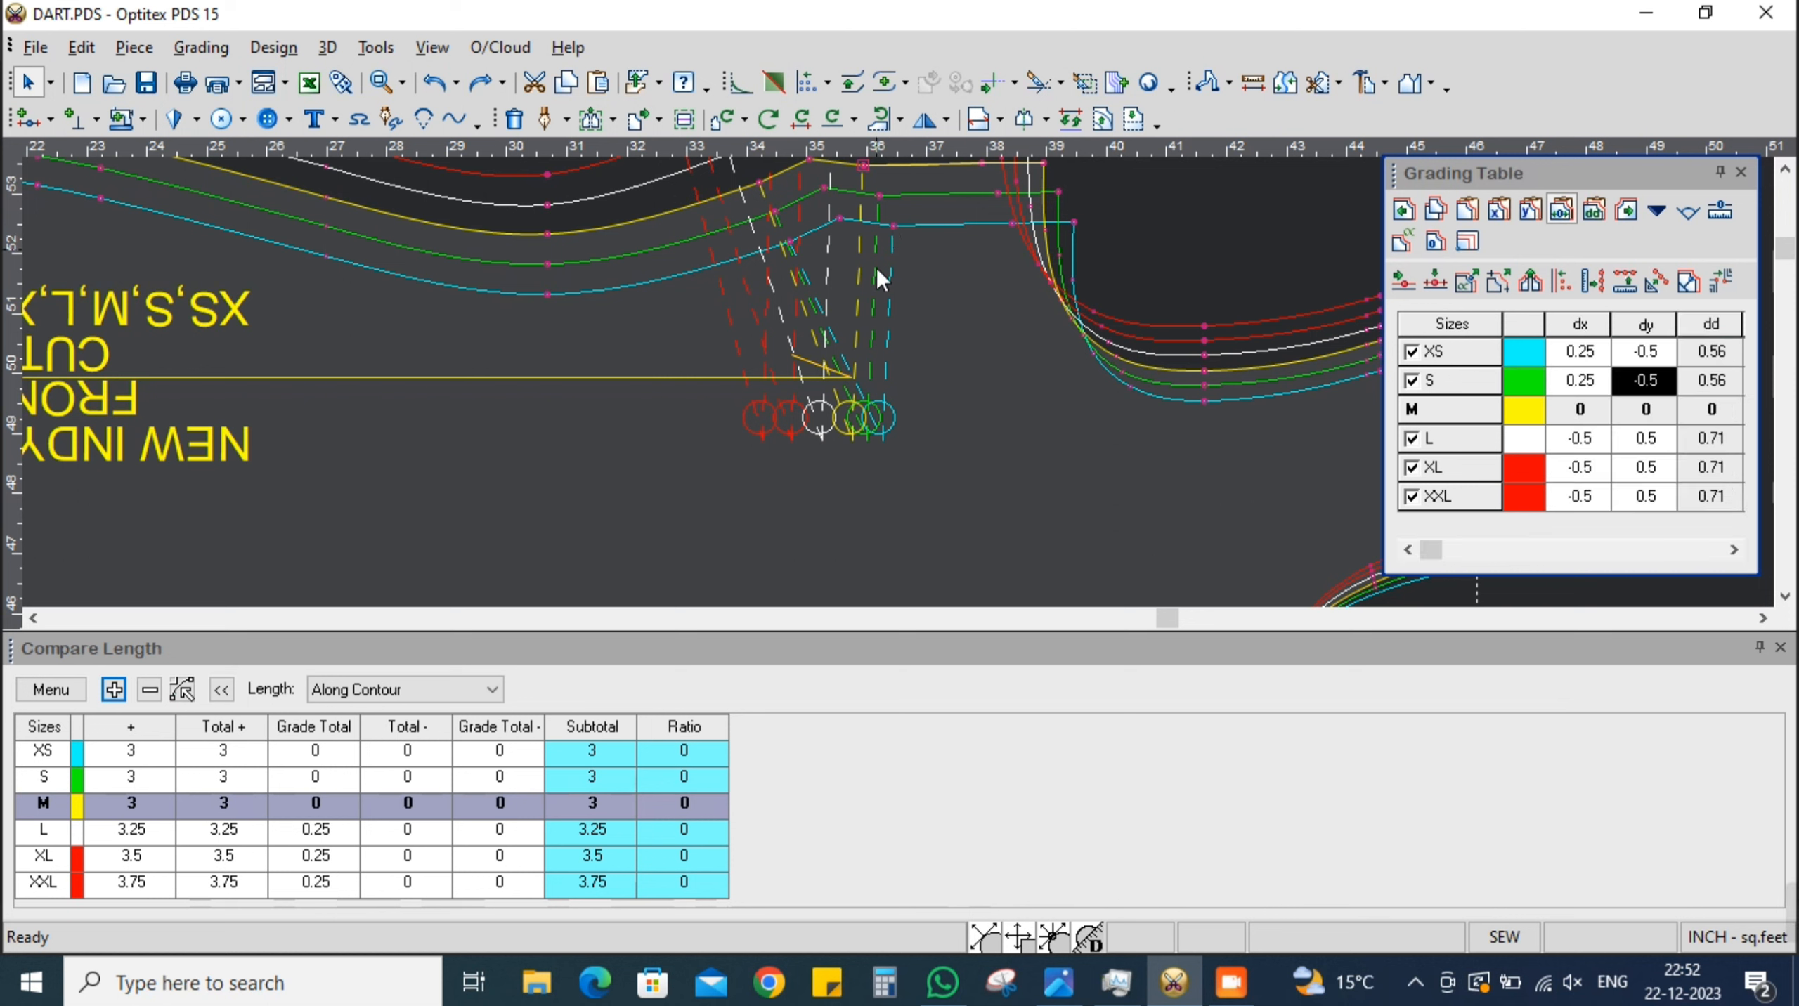
{"action": "left_click", "coordinate": [851, 439]}
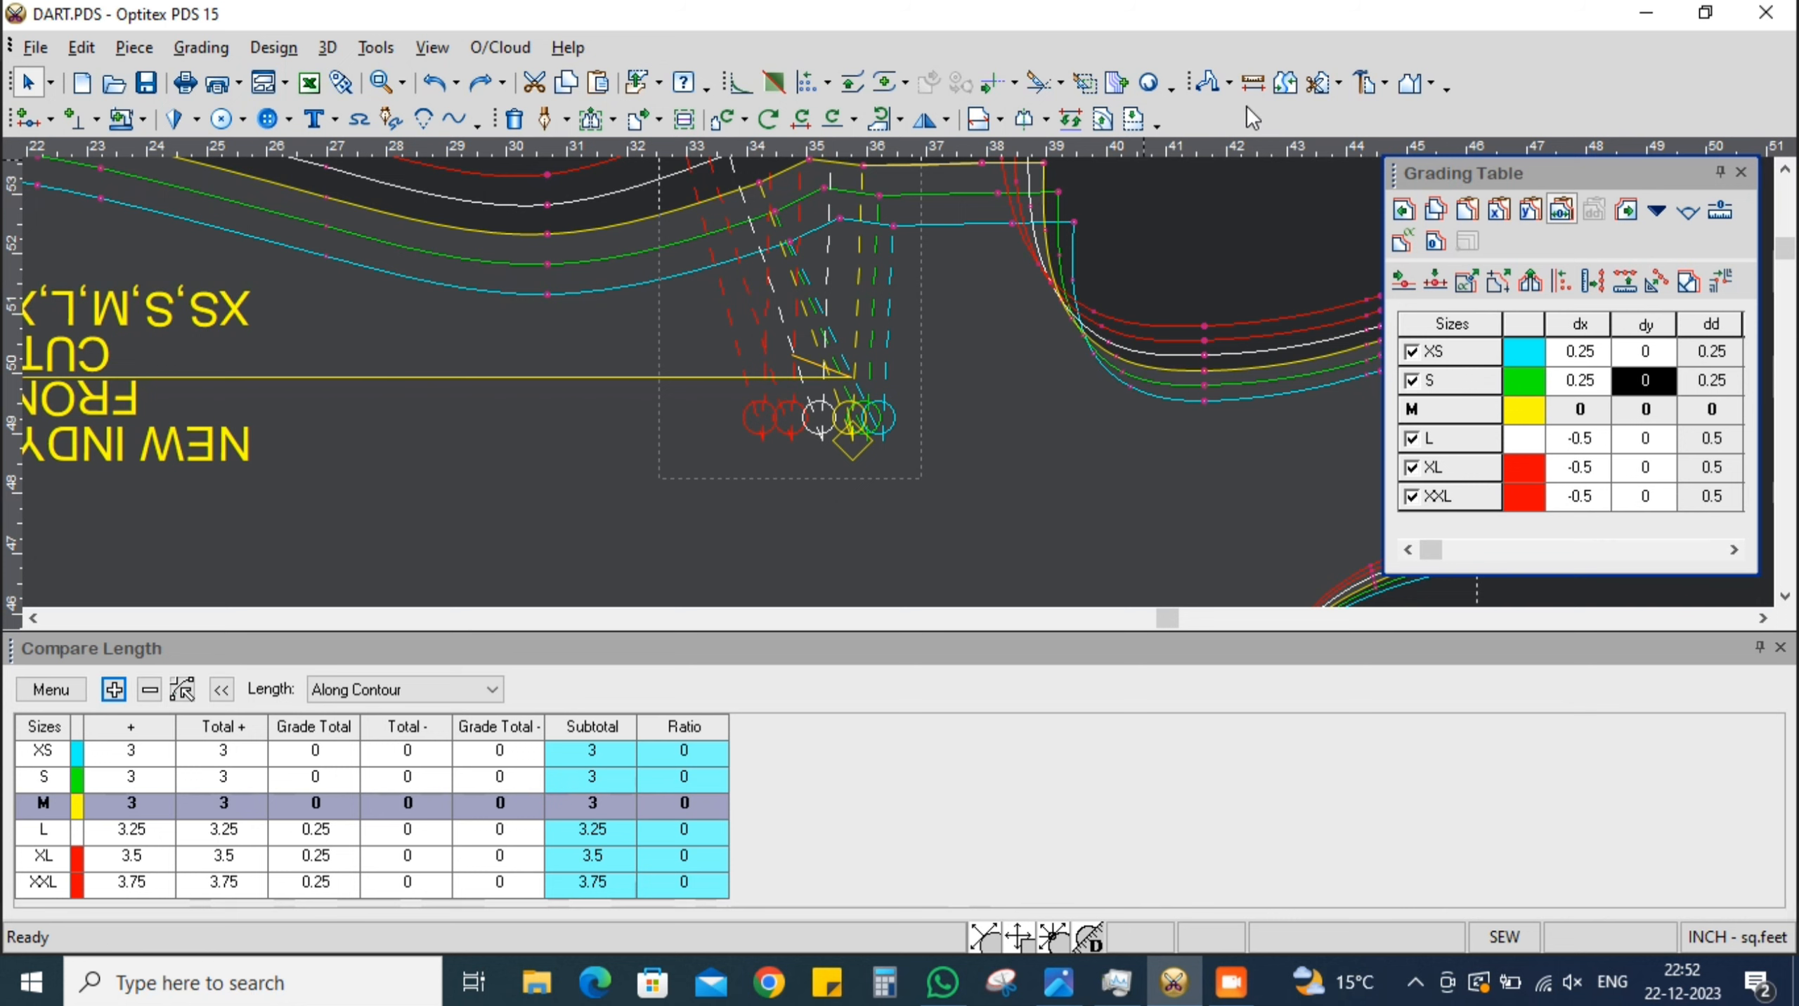
{"action": "left_click", "coordinate": [1252, 82]}
{"action": "left_click", "coordinate": [863, 166]}
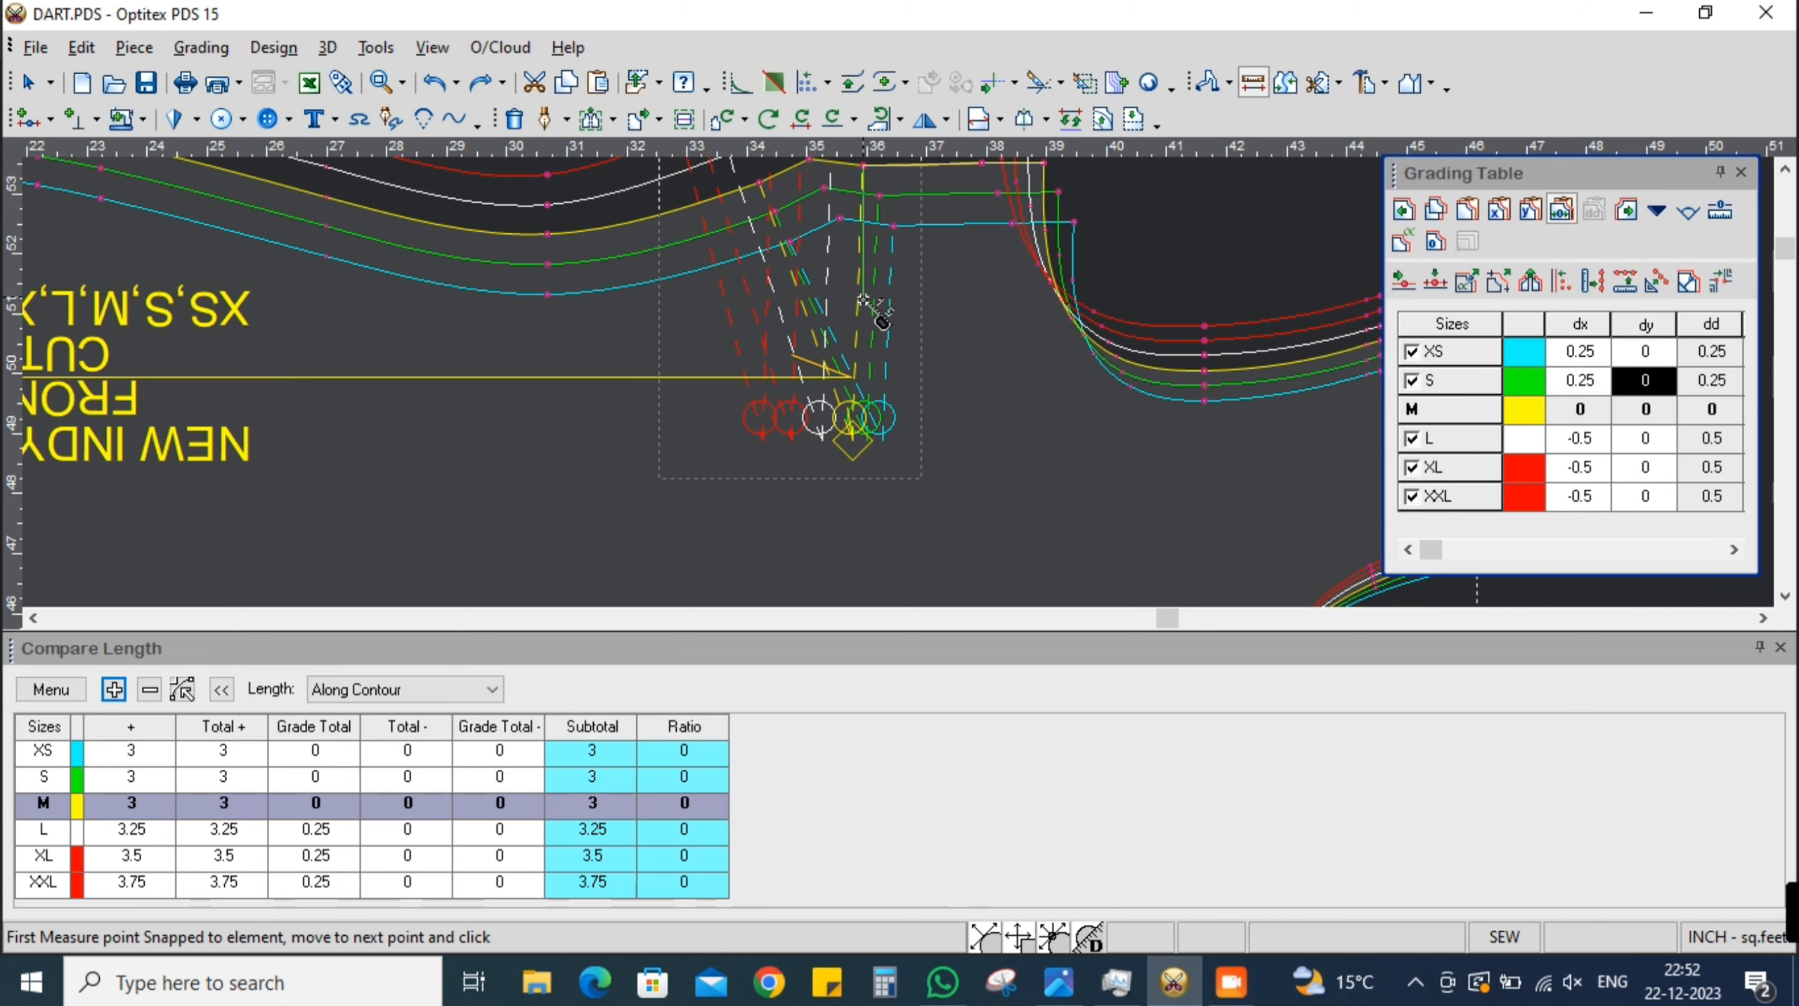
{"action": "scroll", "coordinate": [905, 395], "scroll_direction": "up", "scroll_amount": 1}
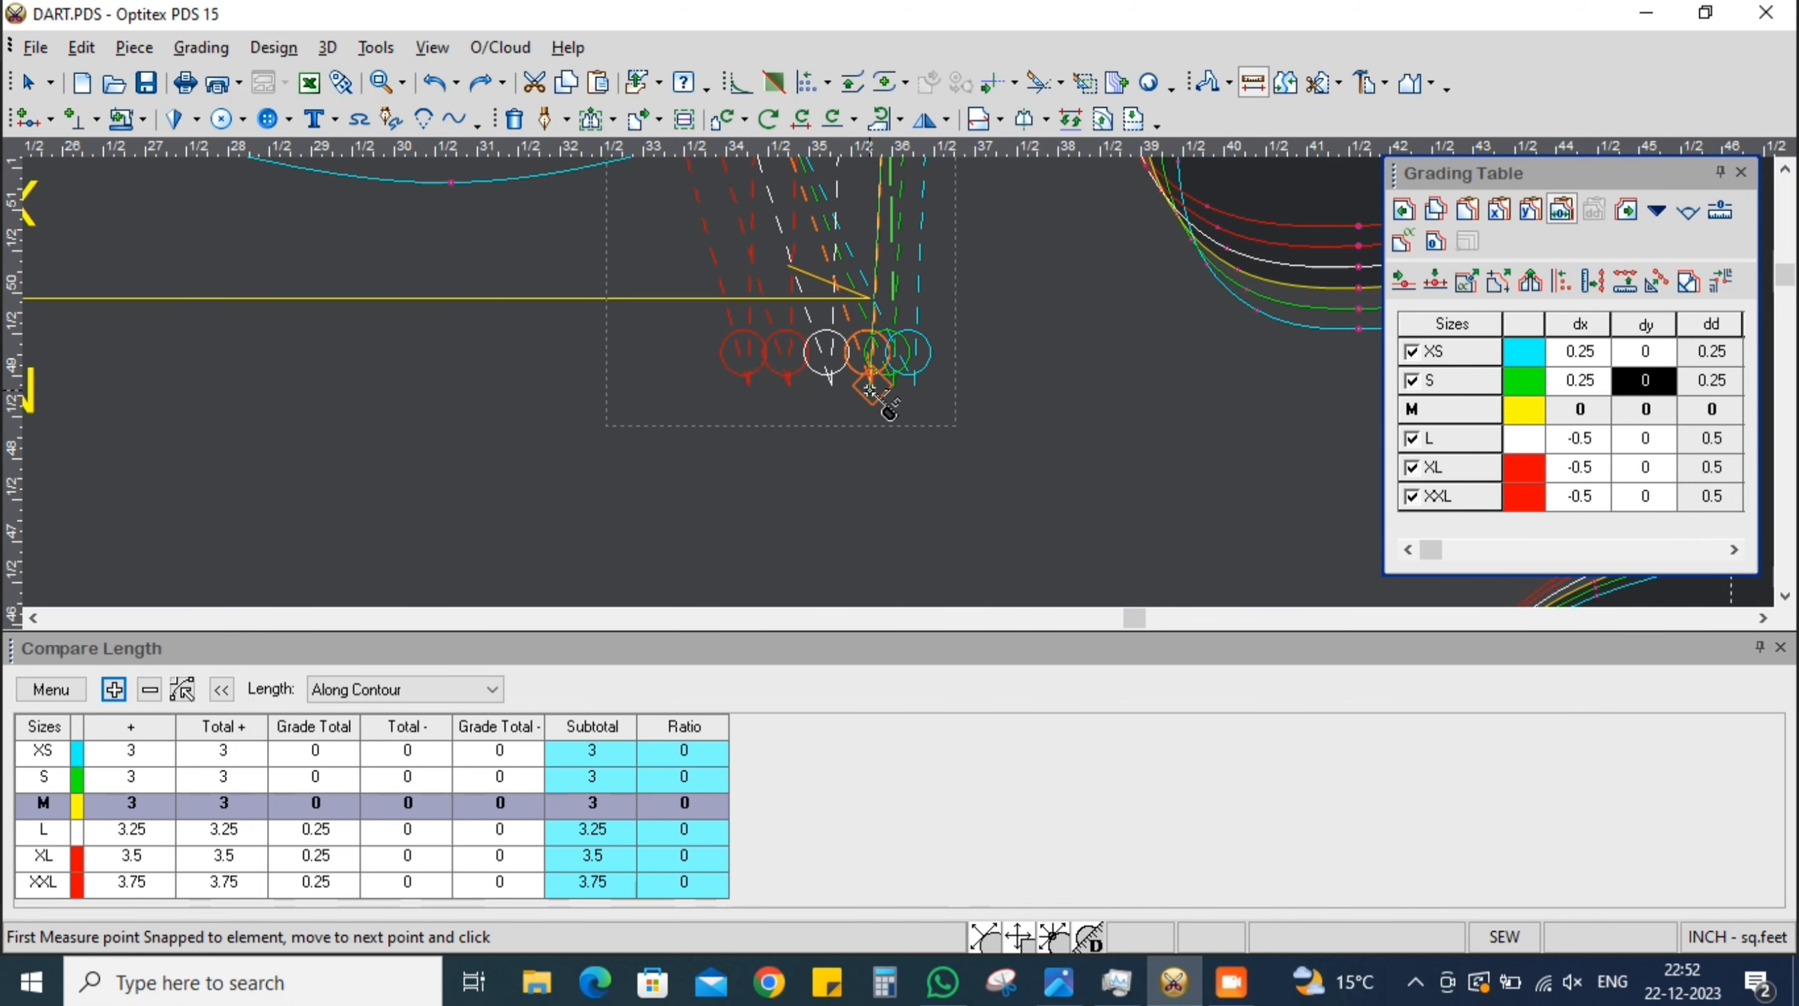
{"action": "left_click", "coordinate": [872, 389]}
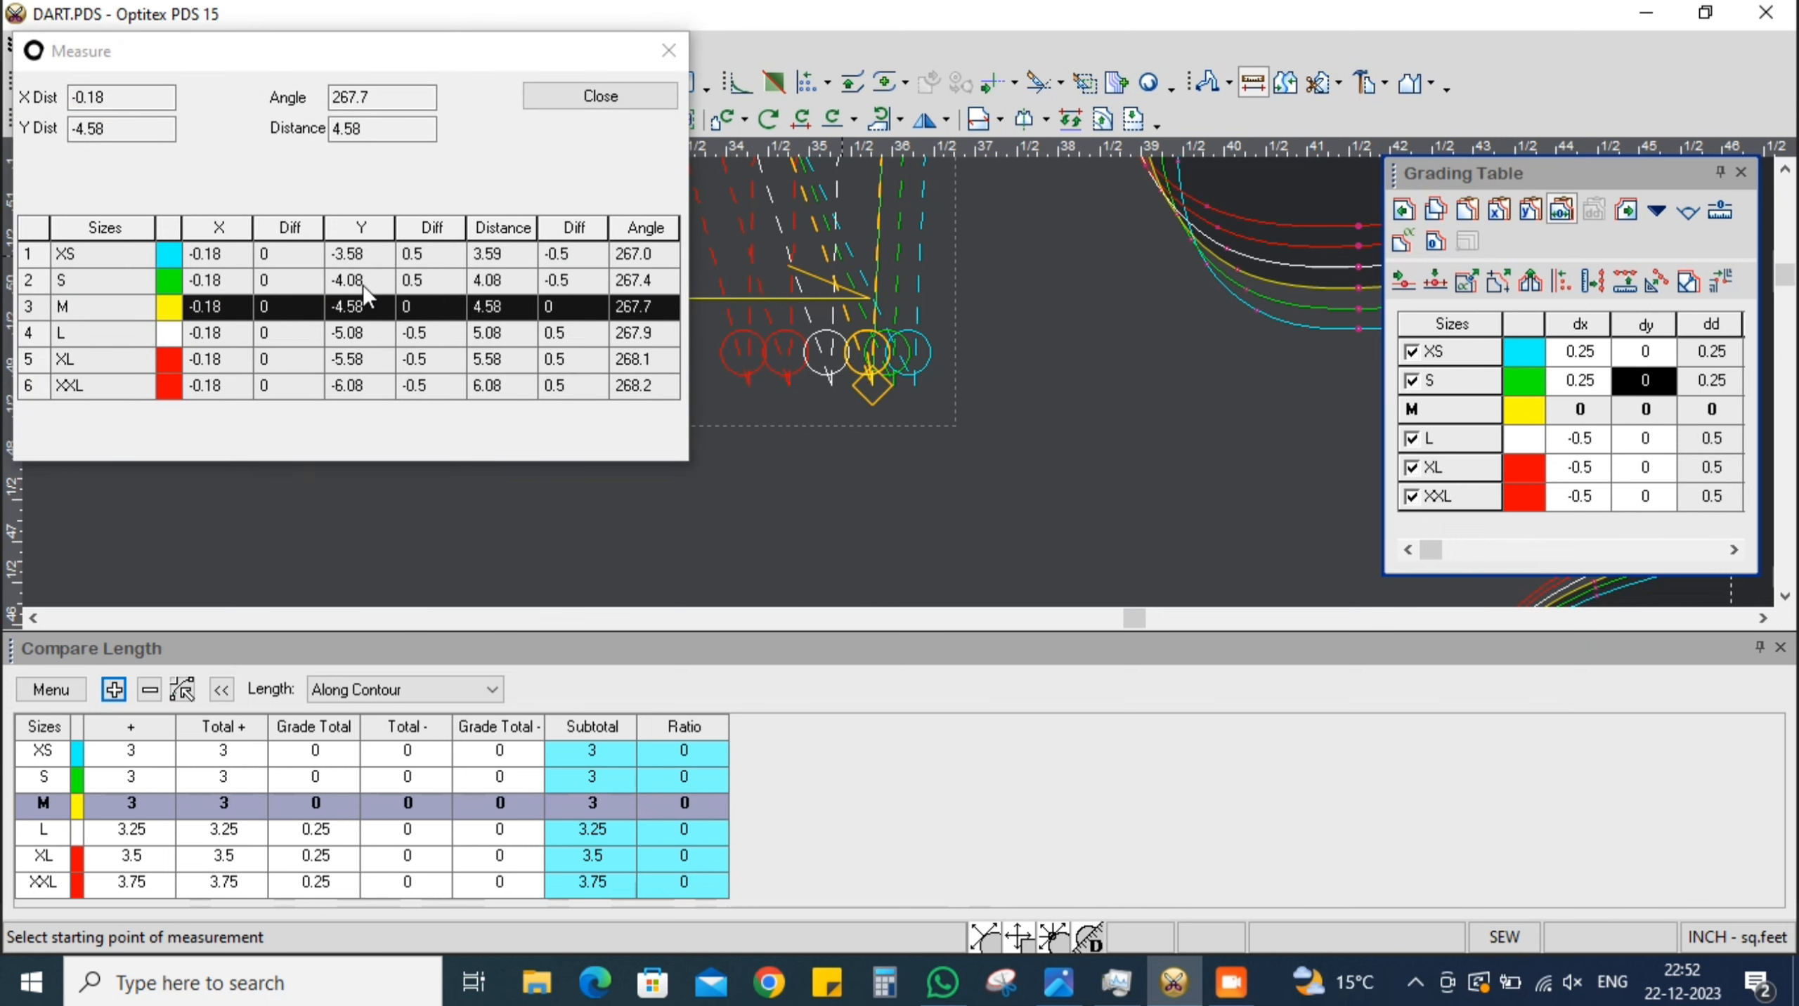
{"action": "left_click", "coordinate": [366, 256]}
{"action": "key", "text": "alt+Tab"}
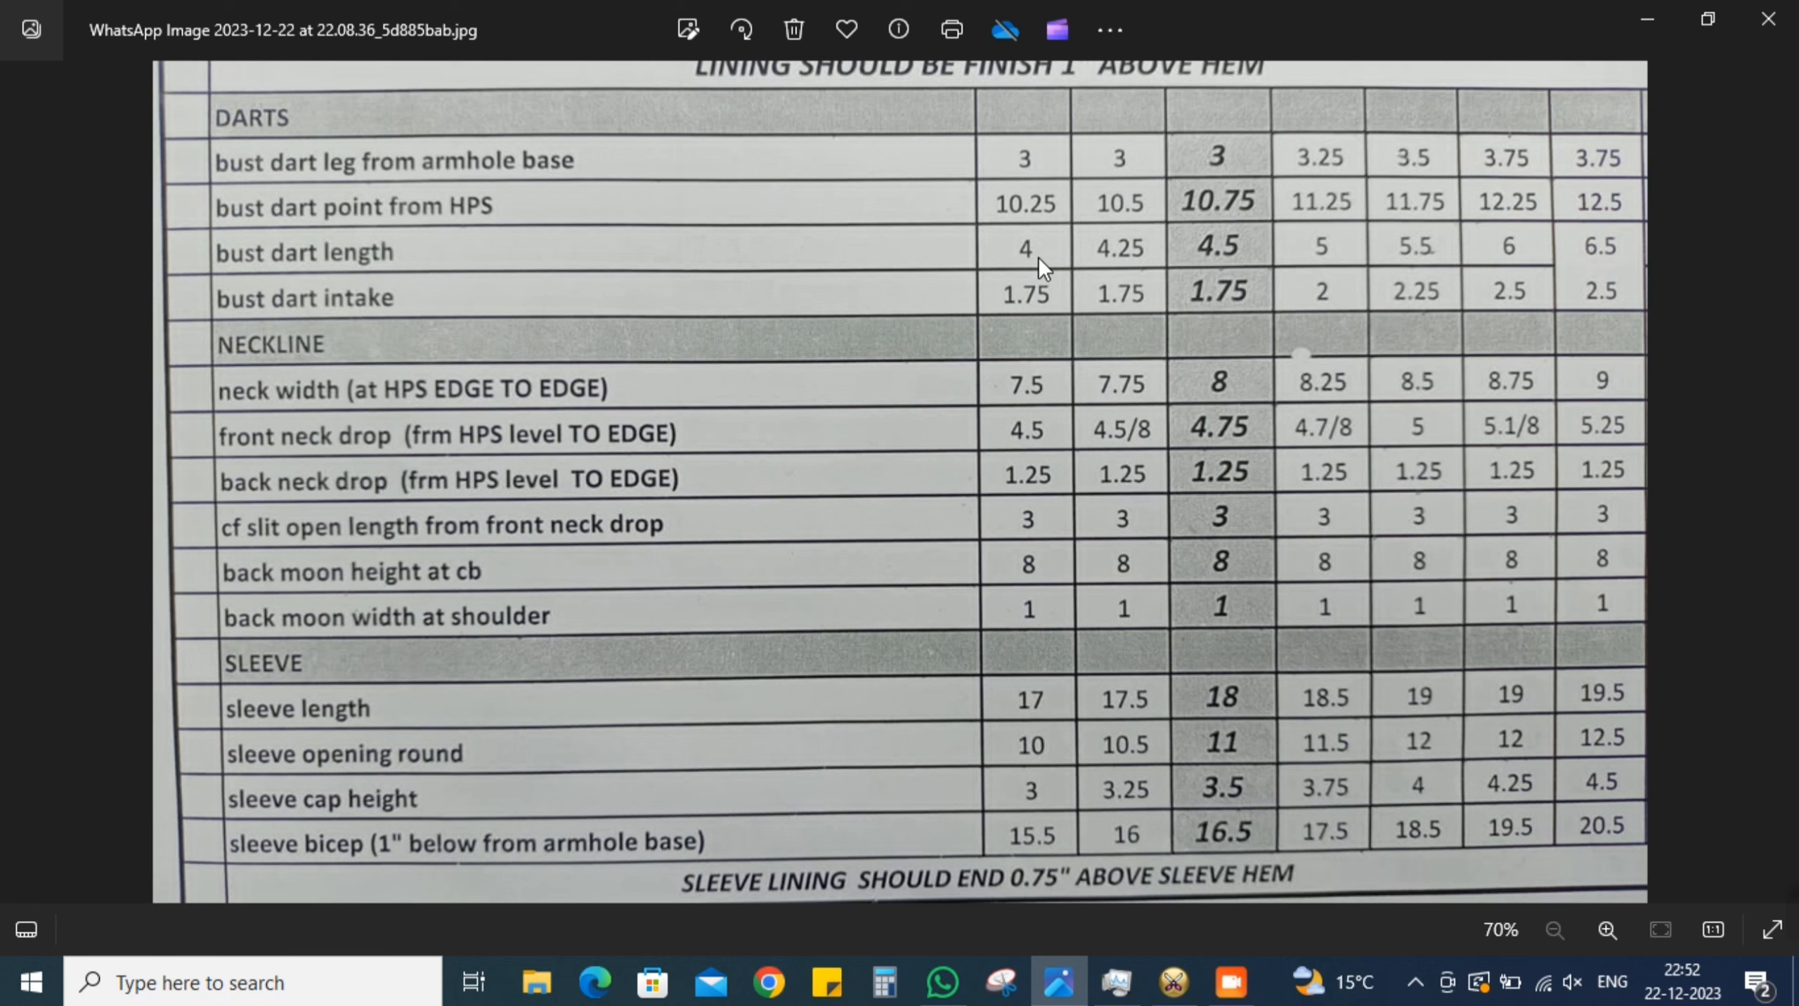
{"action": "key", "text": "alt+Tab"}
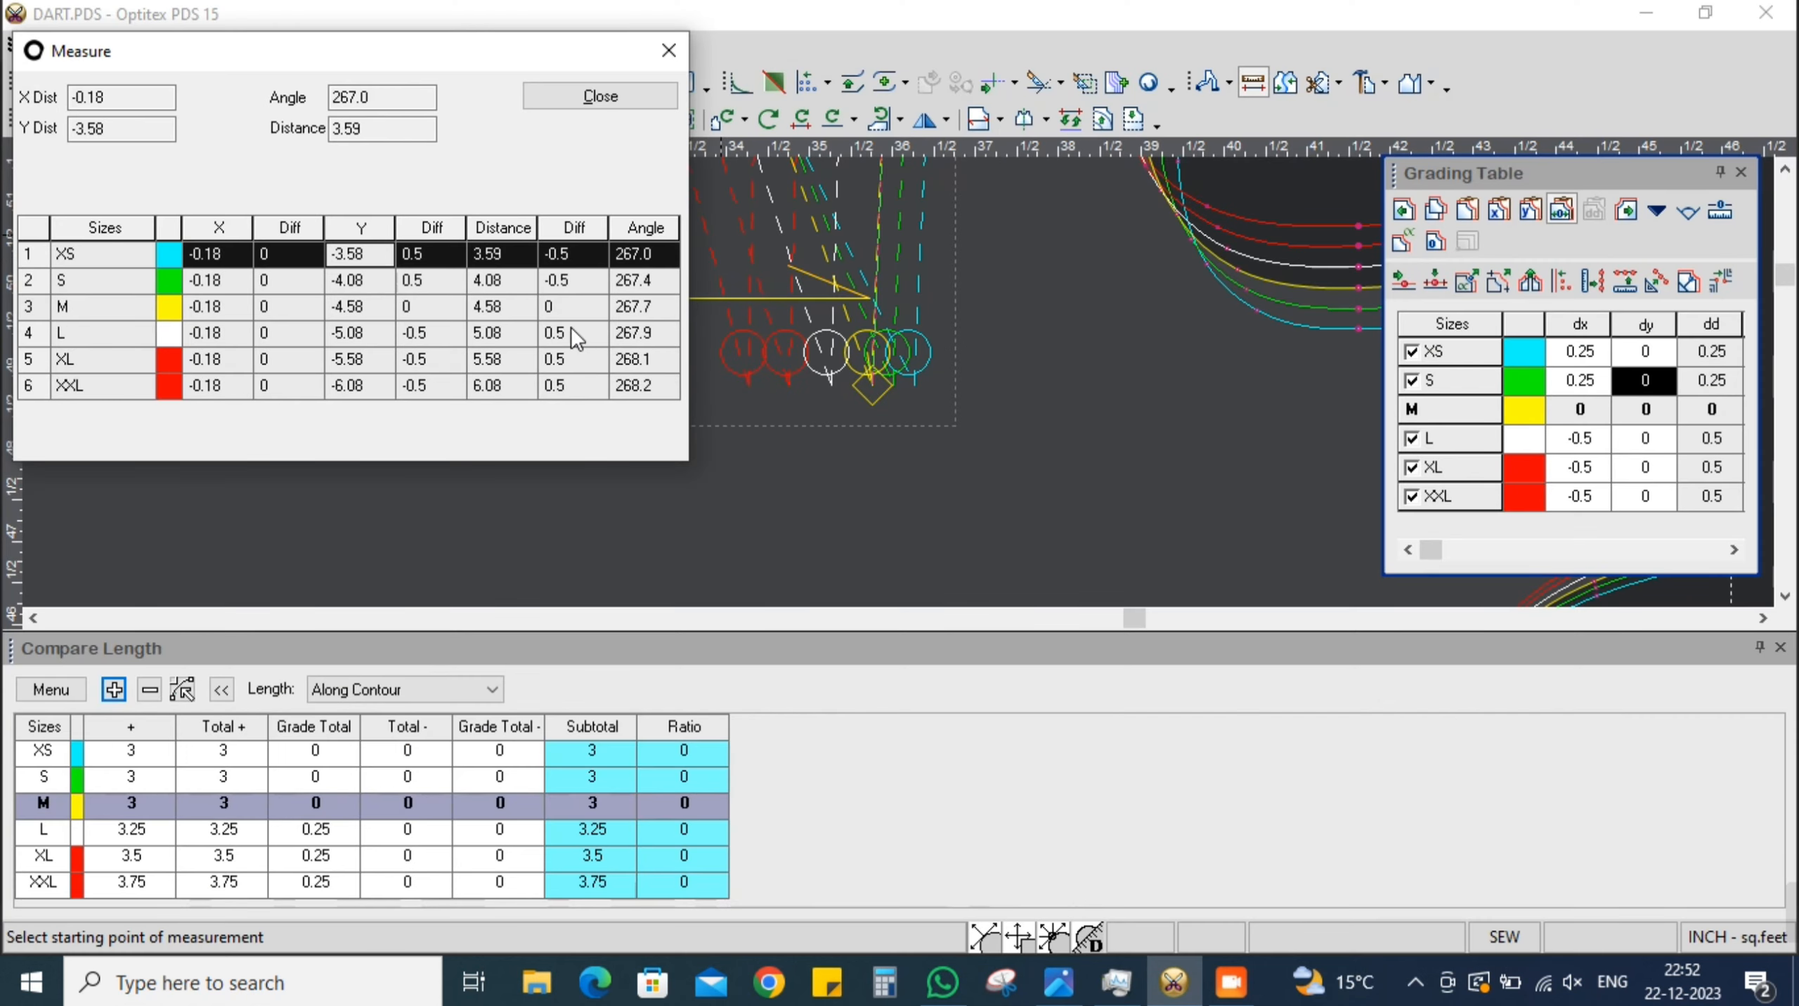
{"action": "left_click", "coordinate": [618, 100]}
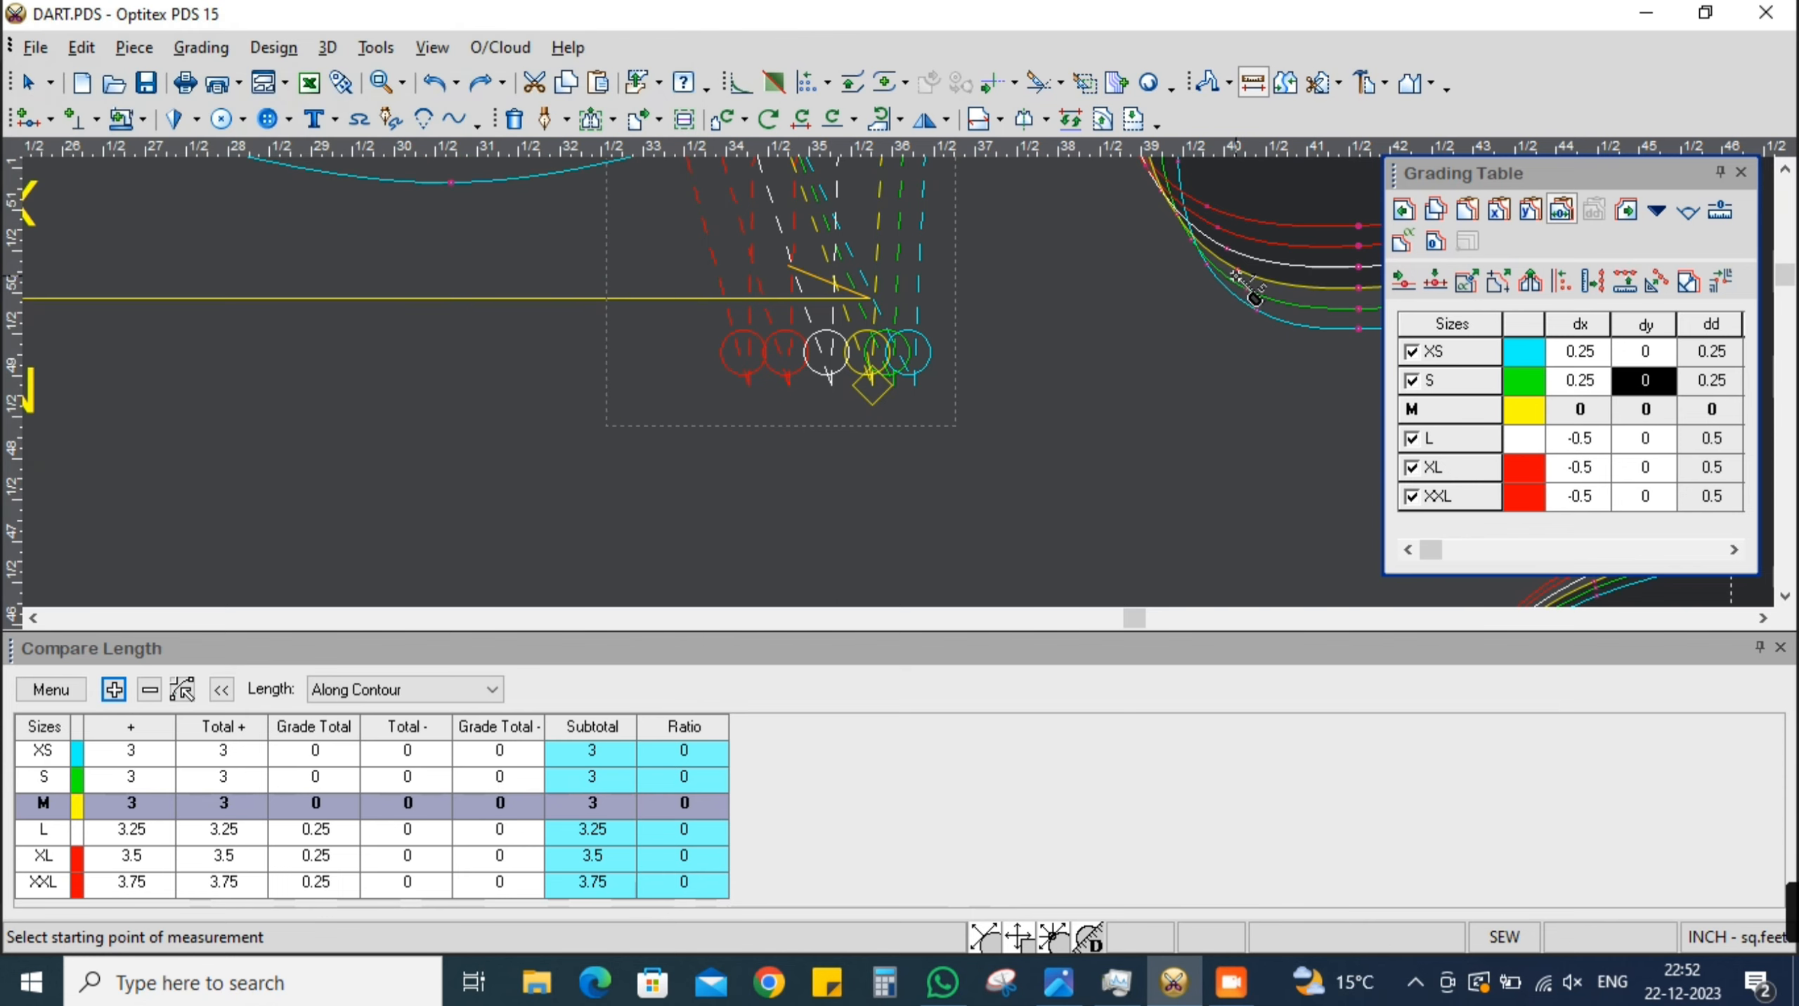
Set the front dart apex's dy to -0.25 for XS and S
{"action": "scroll", "coordinate": [1195, 290], "scroll_direction": "down", "scroll_amount": 2}
{"action": "right_click", "coordinate": [992, 273]}
{"action": "left_click", "coordinate": [747, 403]}
{"action": "left_click", "coordinate": [673, 446]}
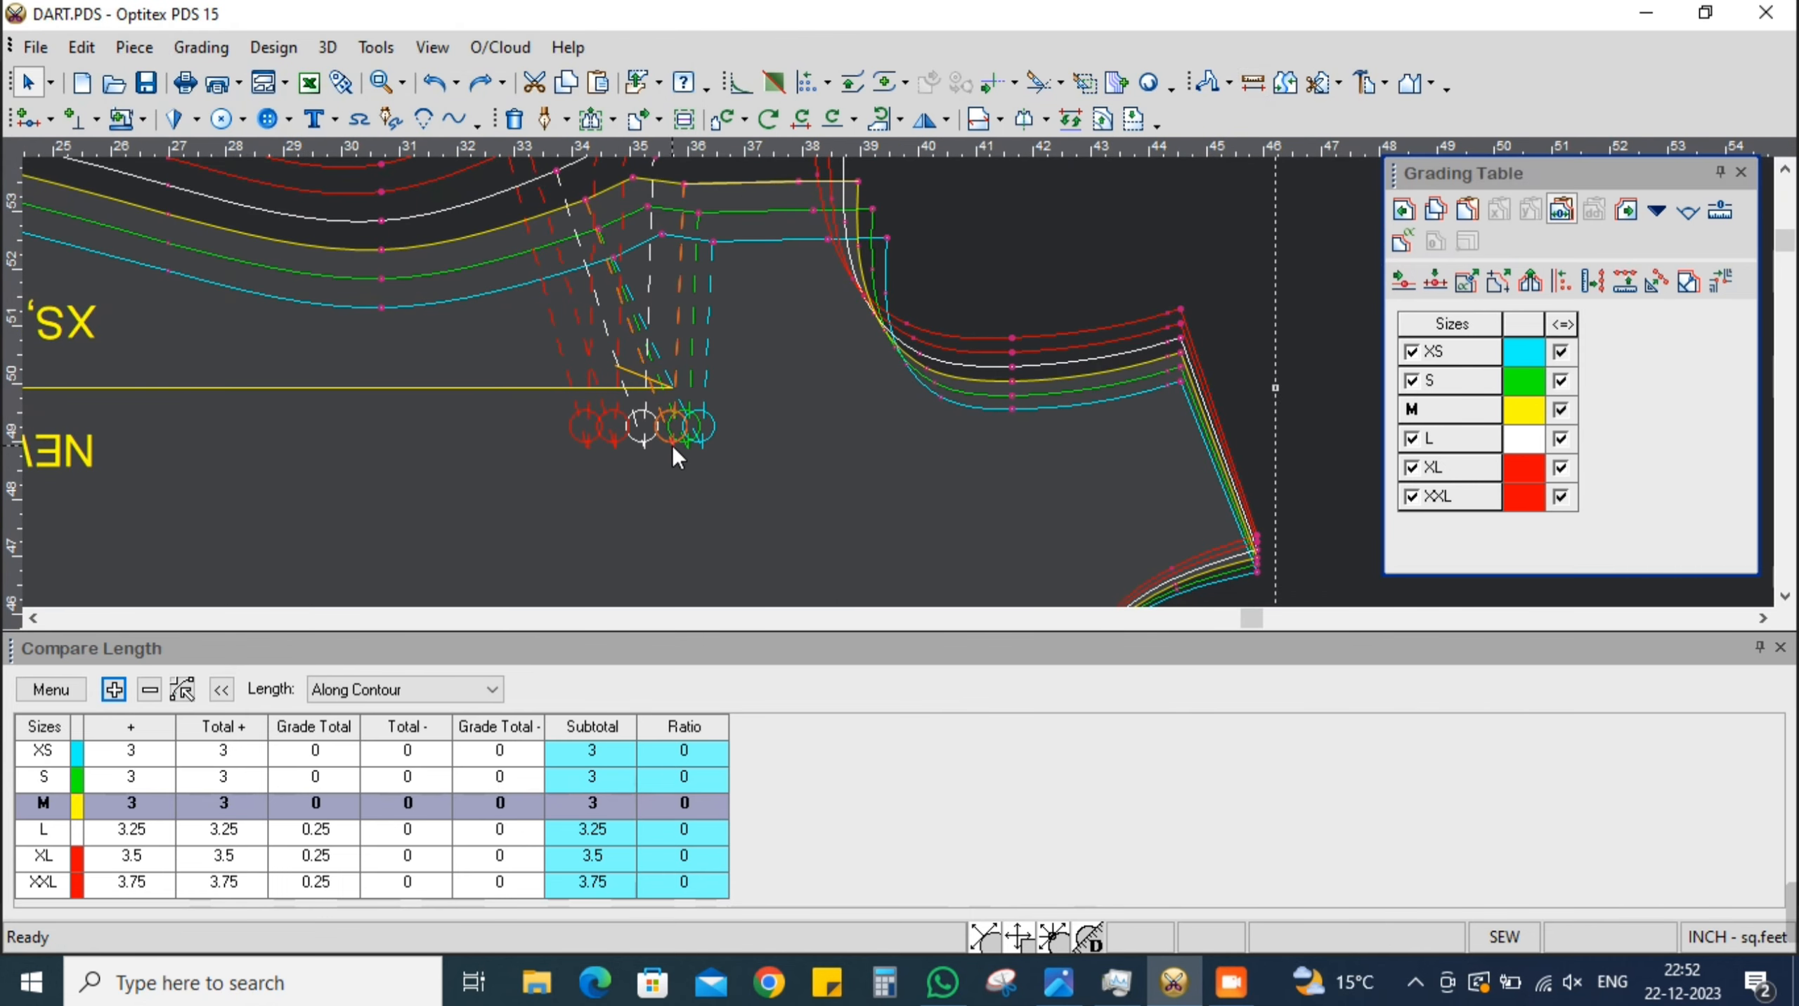
{"action": "left_click_drag", "start_coordinate": [1650, 358], "coordinate": [1650, 395]}
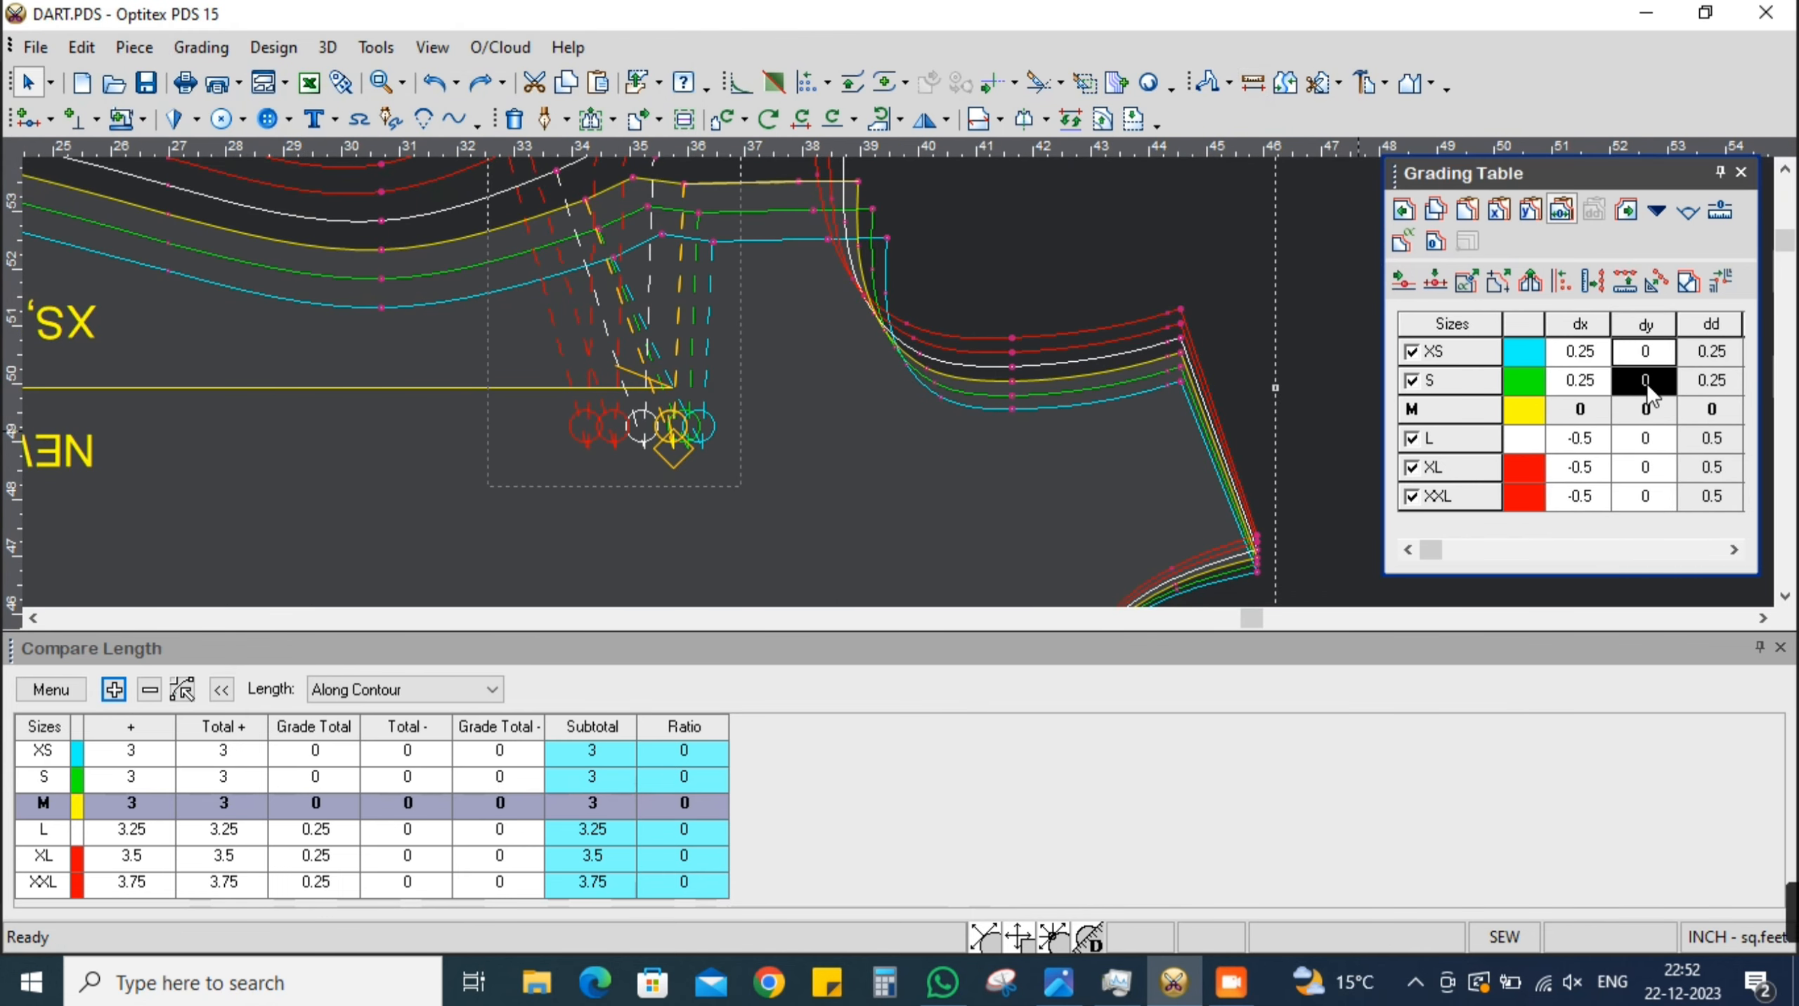
{"action": "type", "text": "-.25"}
{"action": "key", "text": "Return"}
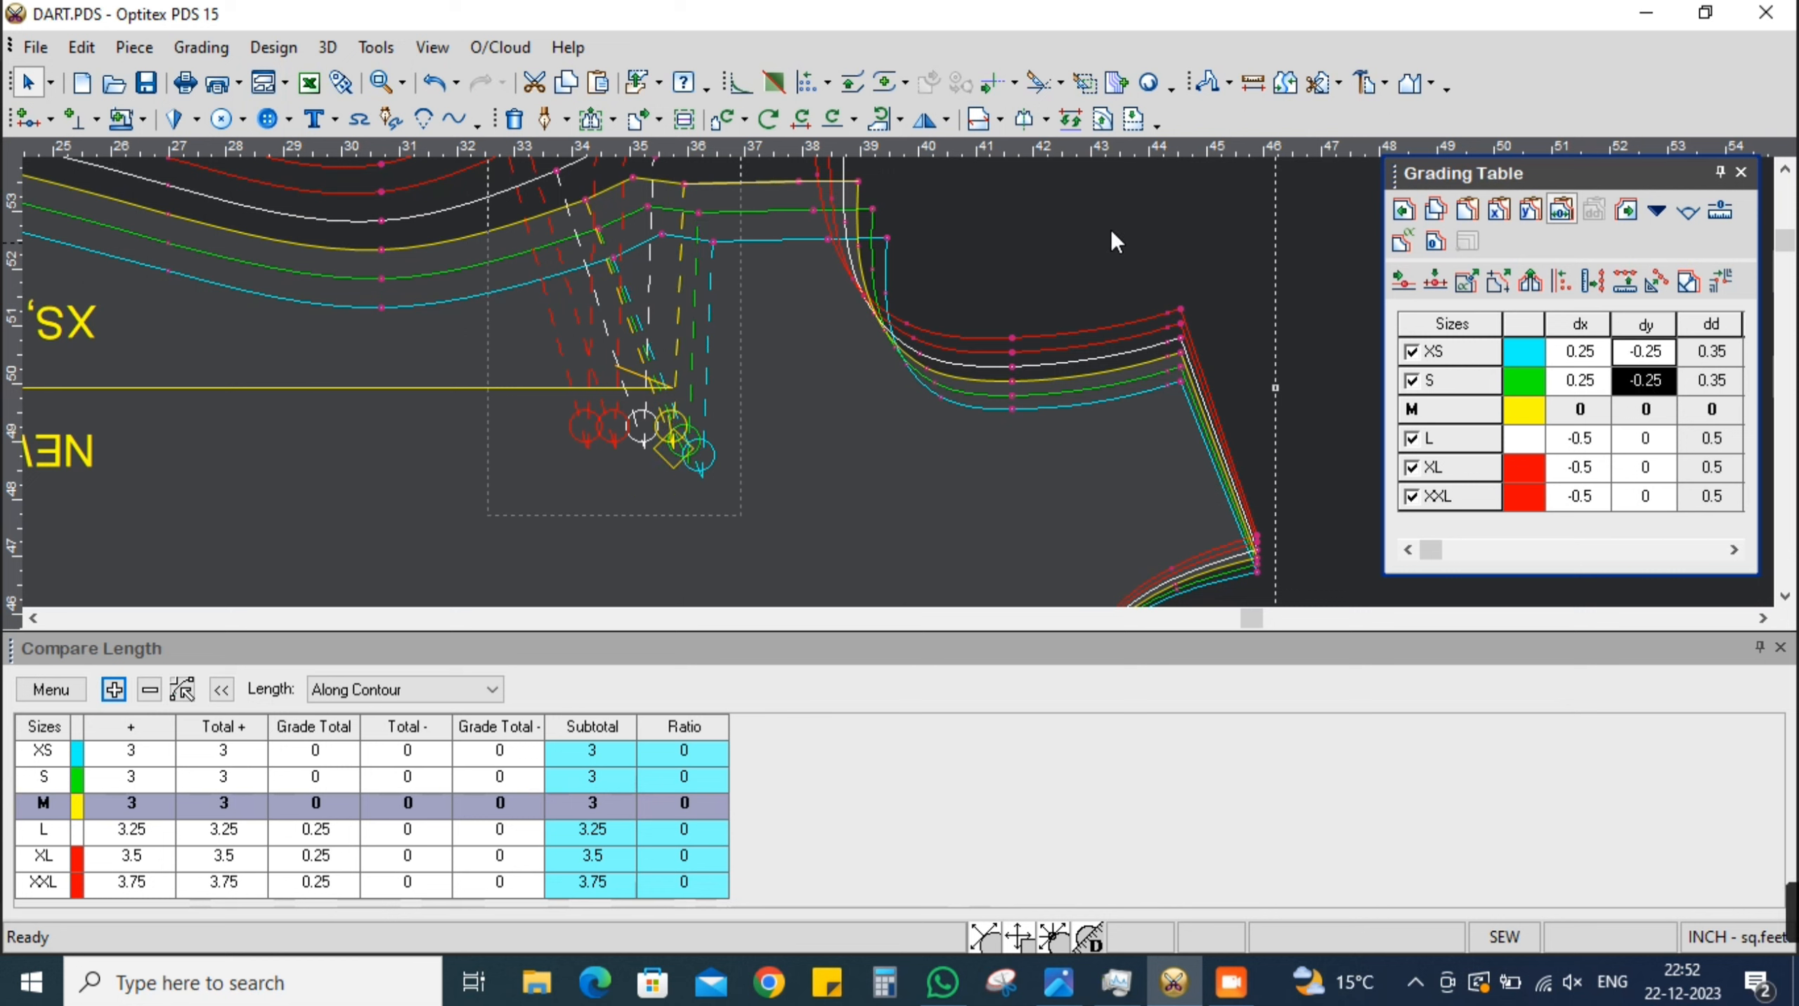
Remeasure the regraded bust dart from its upper leg point to the apex across all sizes
{"action": "left_click", "coordinate": [1252, 83]}
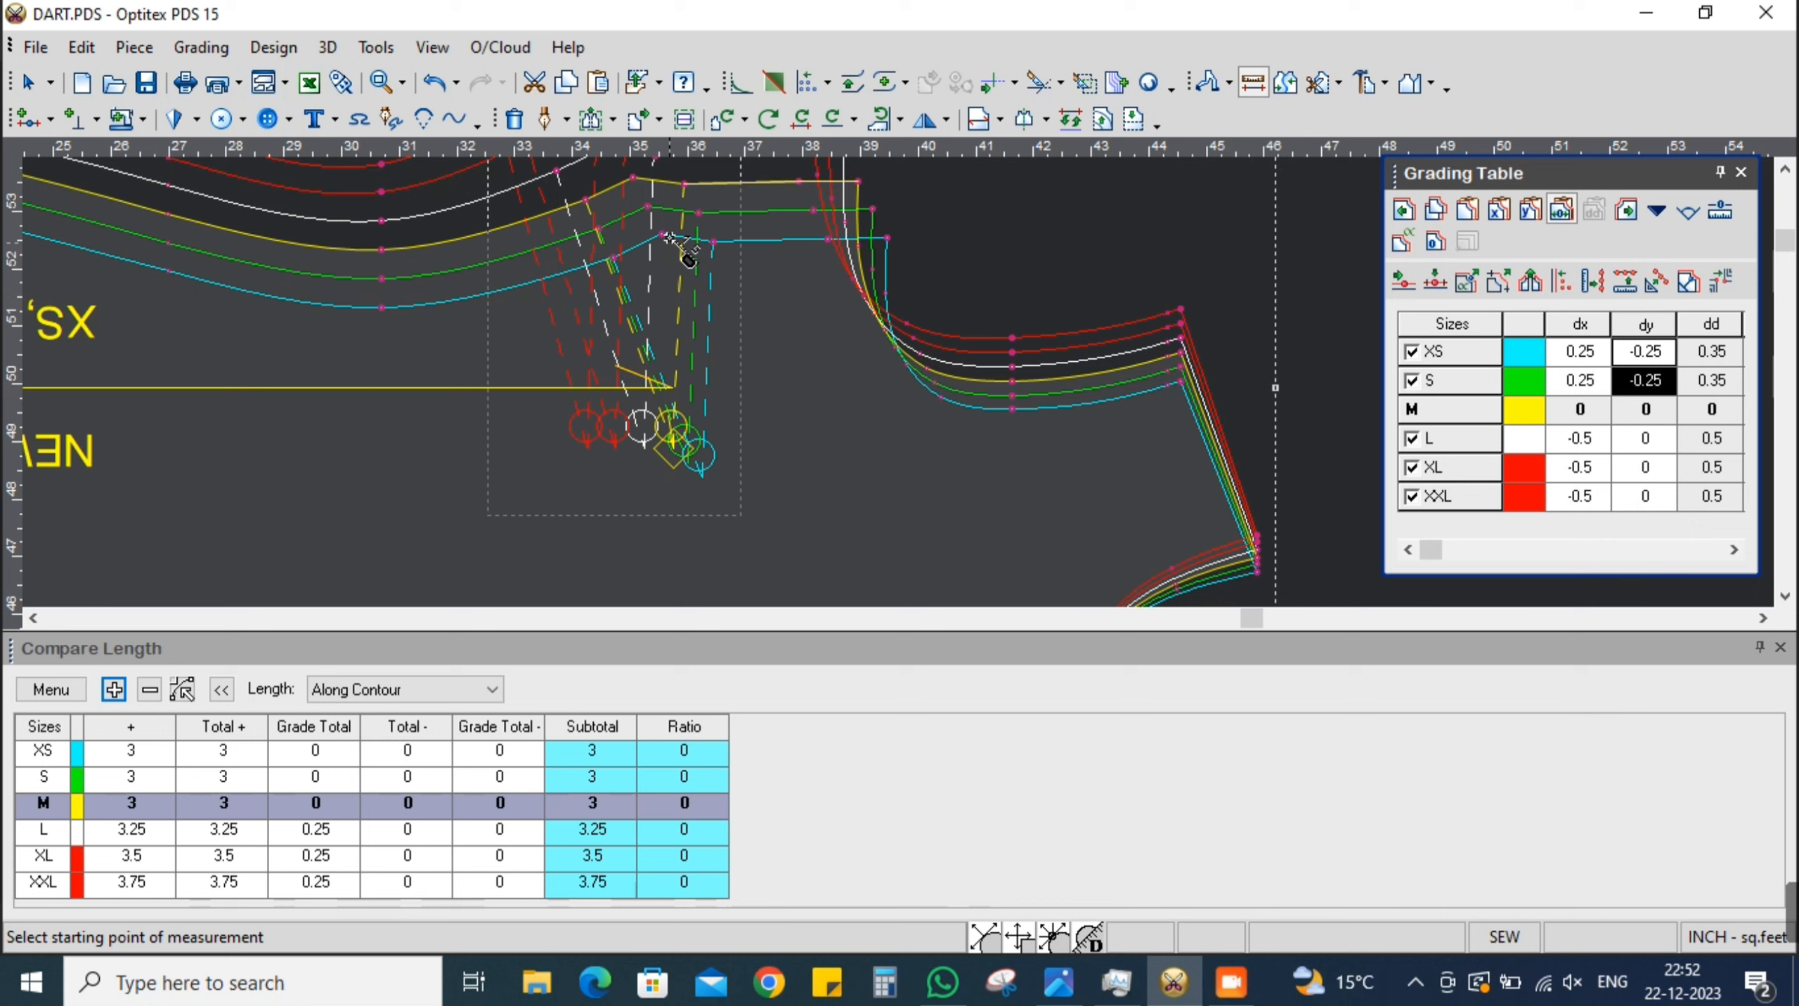
{"action": "left_click", "coordinate": [684, 188]}
{"action": "left_click", "coordinate": [673, 448]}
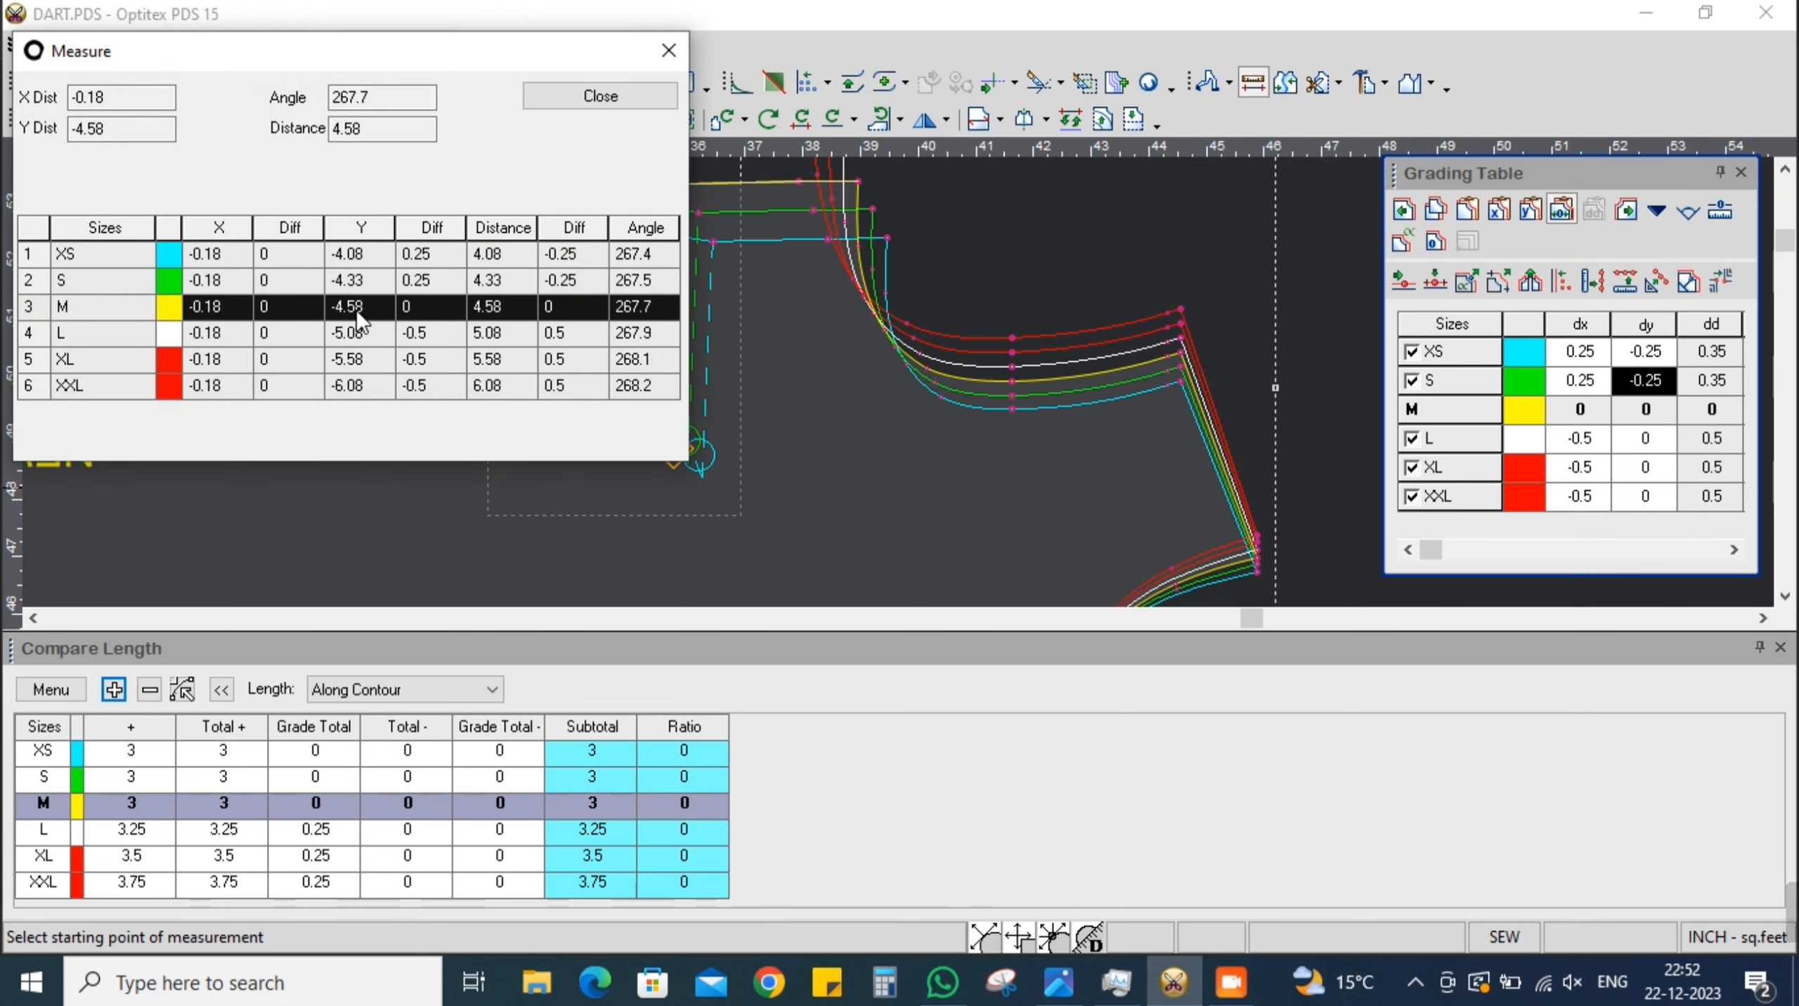
Compare the measured bust dart lengths for each size with the size chart's bust dart length row and end the measurement
{"action": "left_click", "coordinate": [438, 255]}
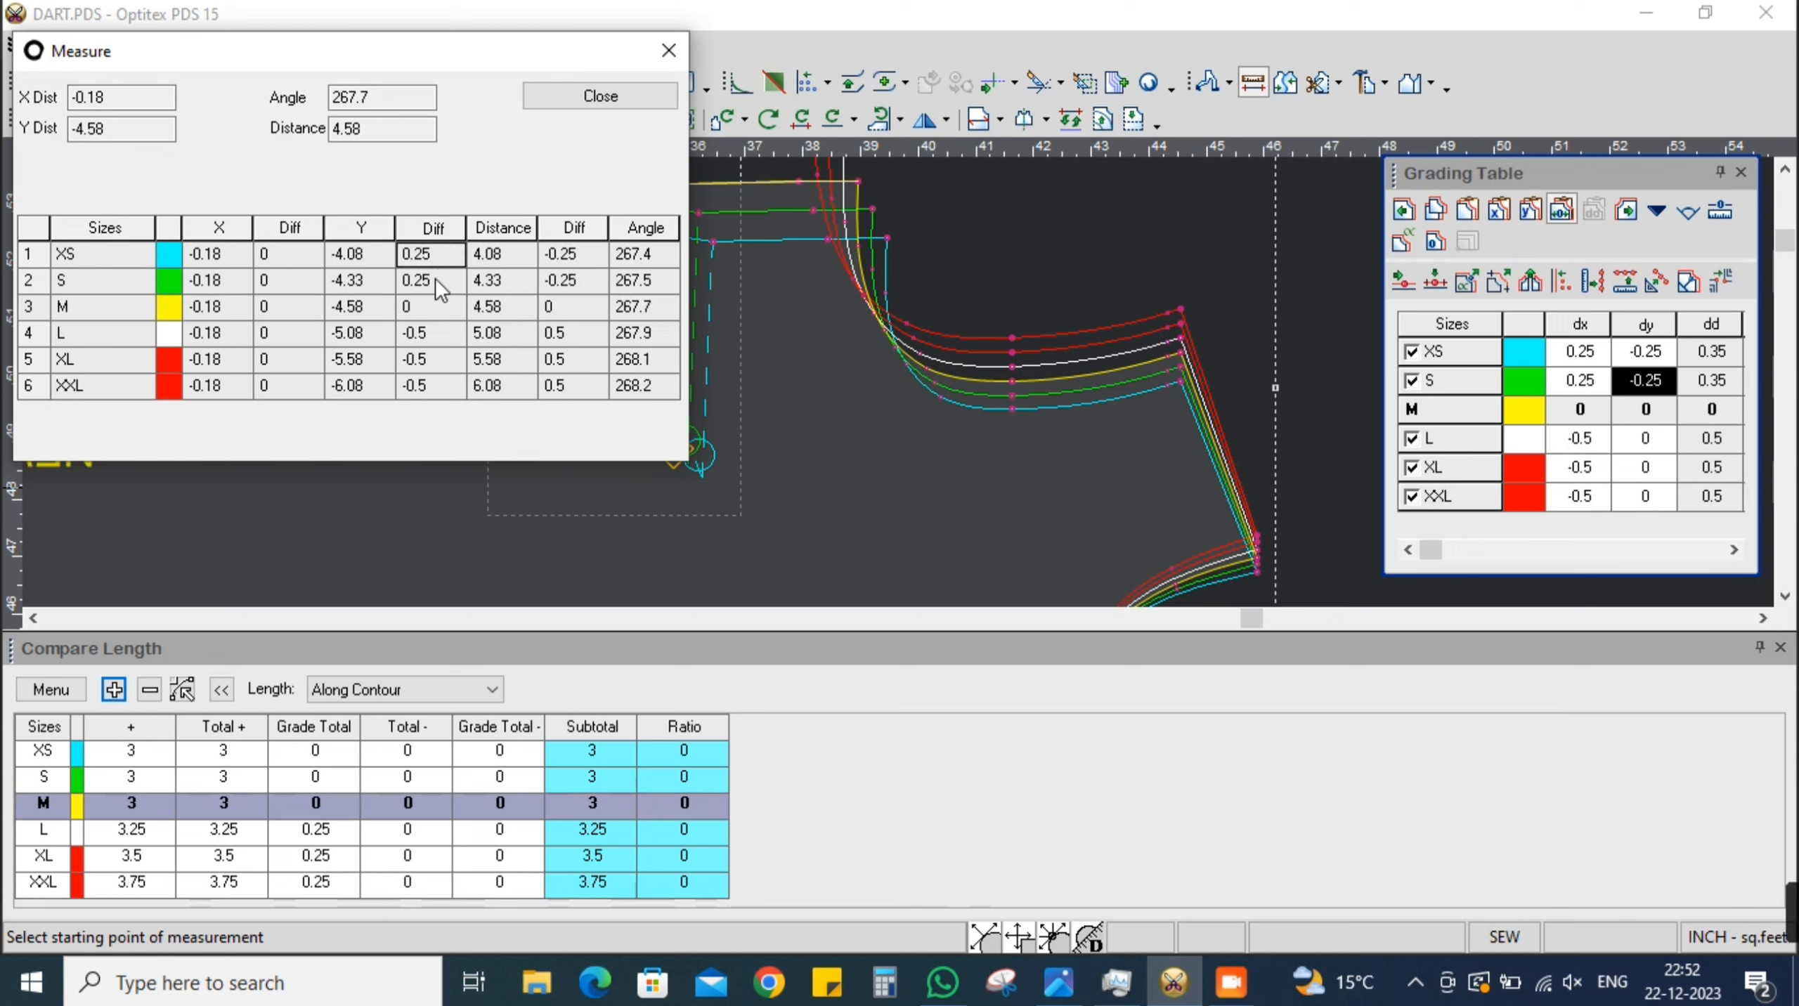
{"action": "left_click", "coordinate": [436, 279]}
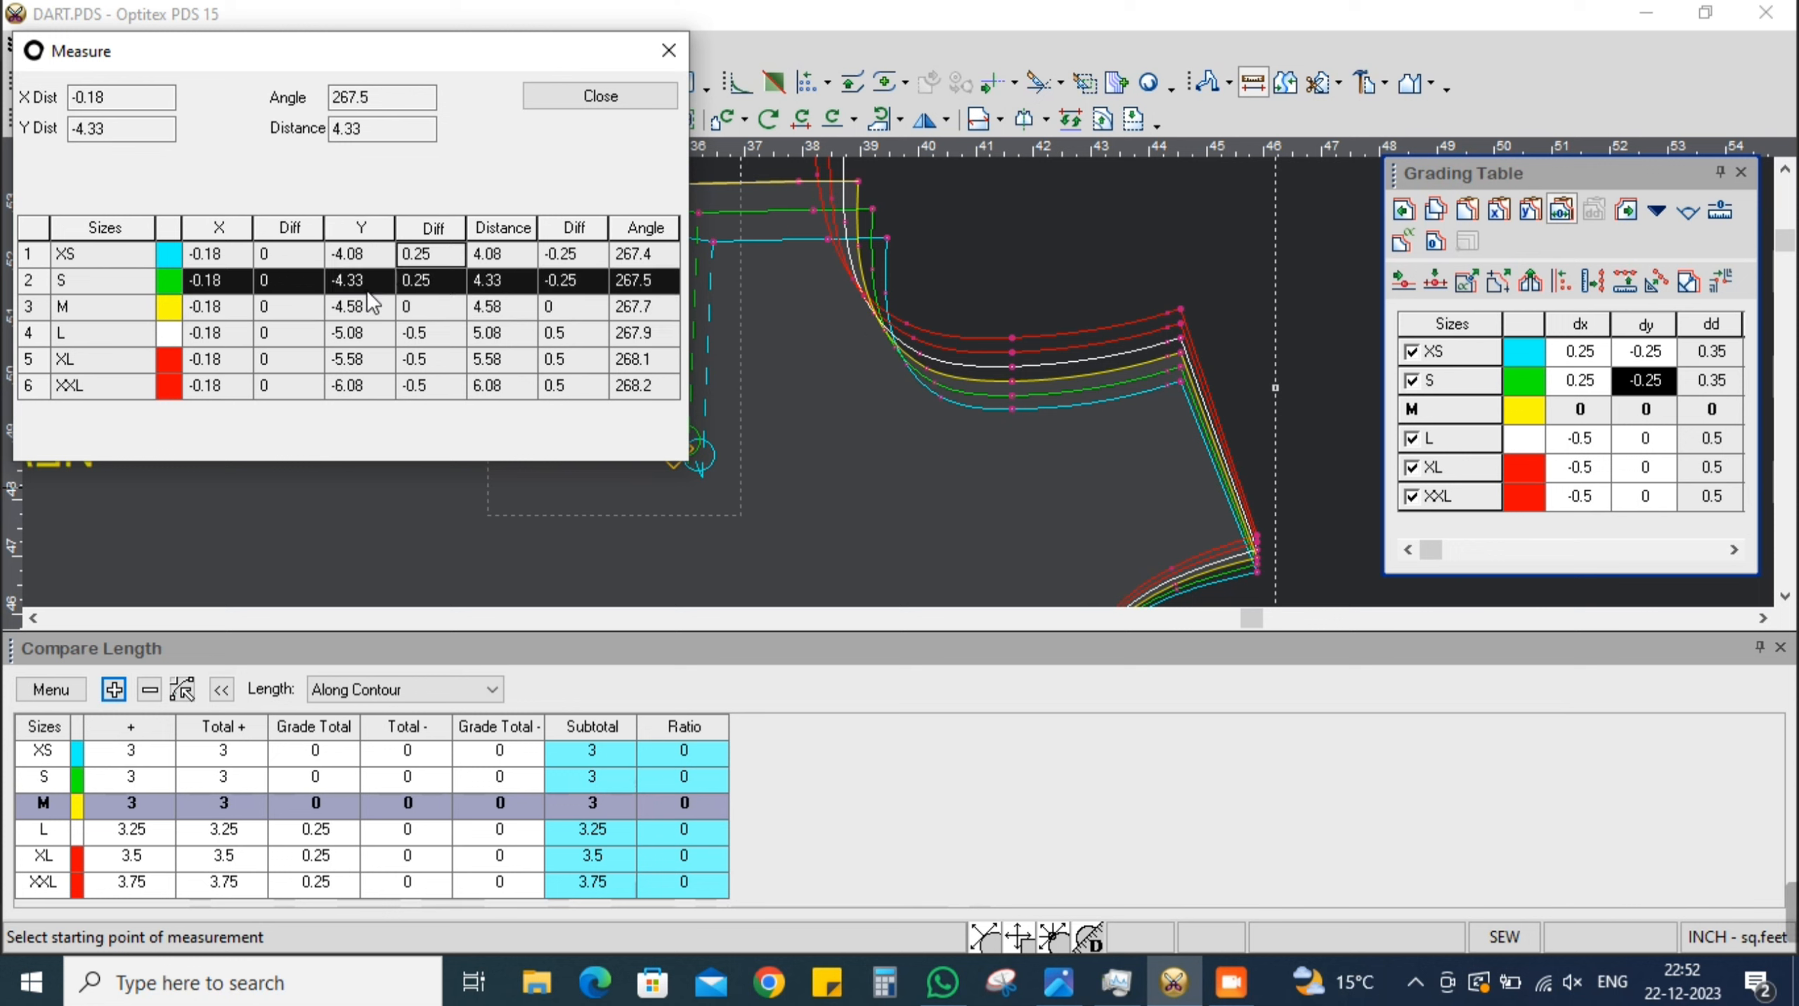
{"action": "left_click", "coordinate": [436, 385]}
{"action": "key", "text": "alt+Tab"}
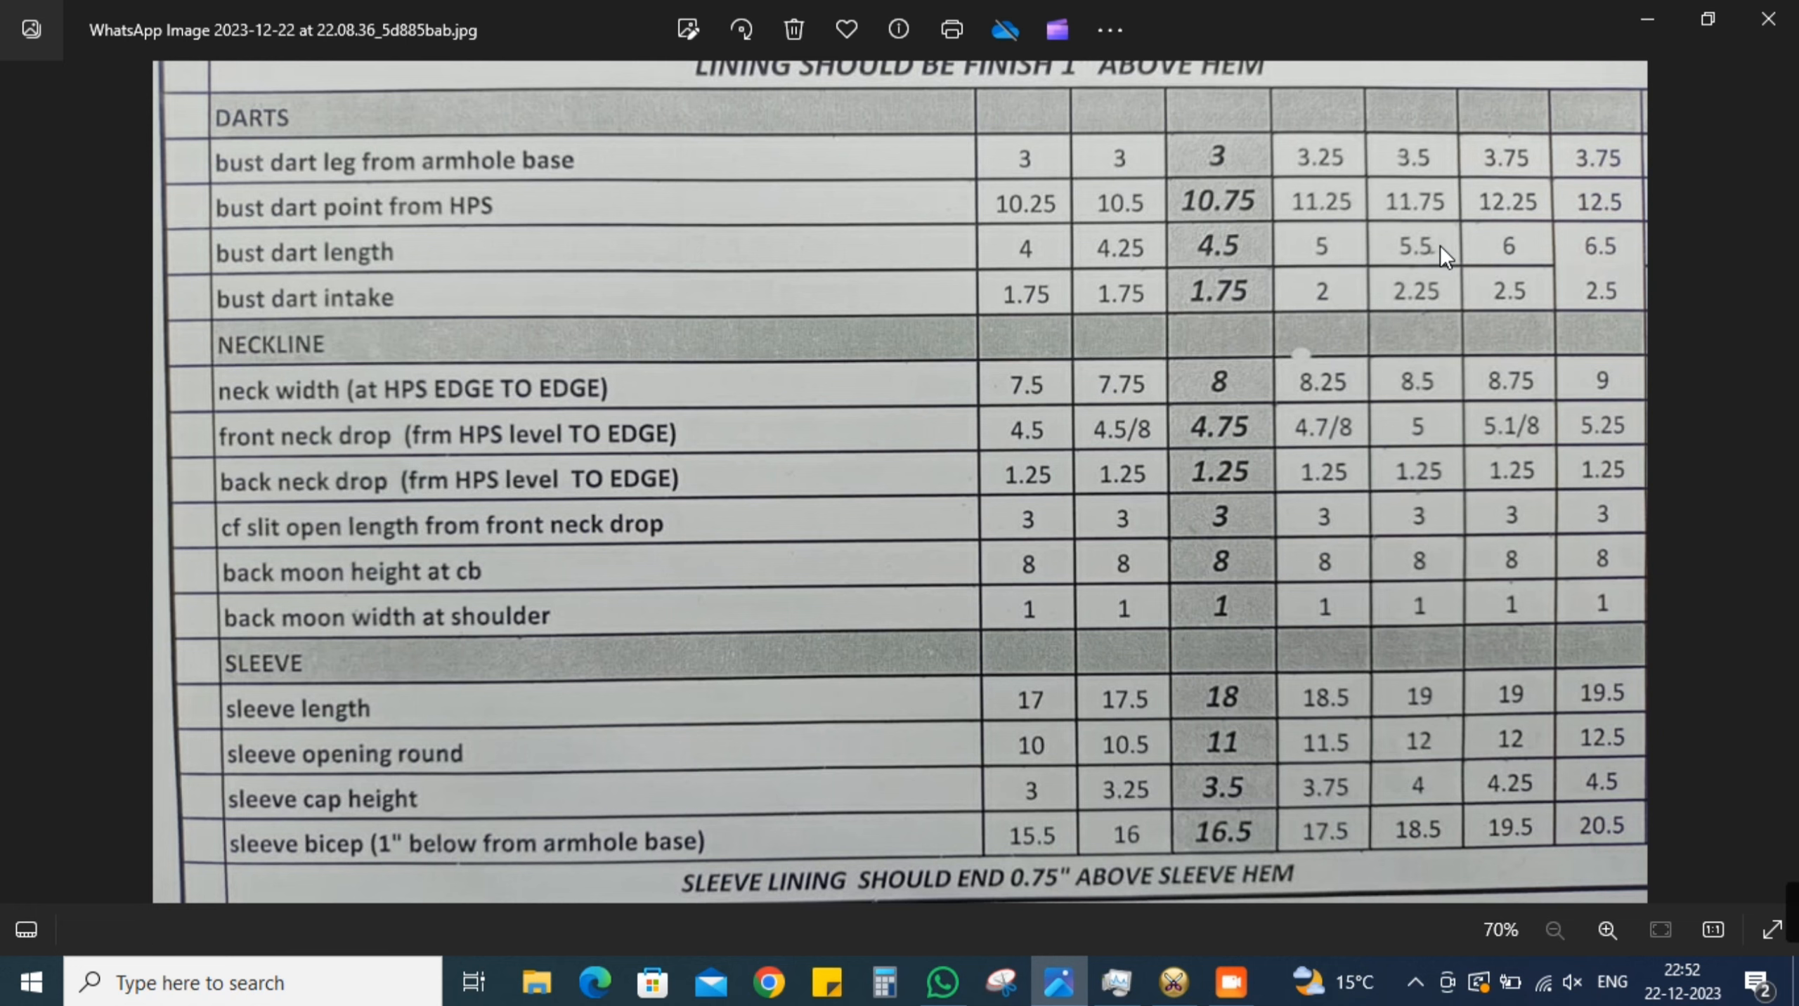
{"action": "key", "text": "alt+Tab"}
{"action": "left_click", "coordinate": [620, 95]}
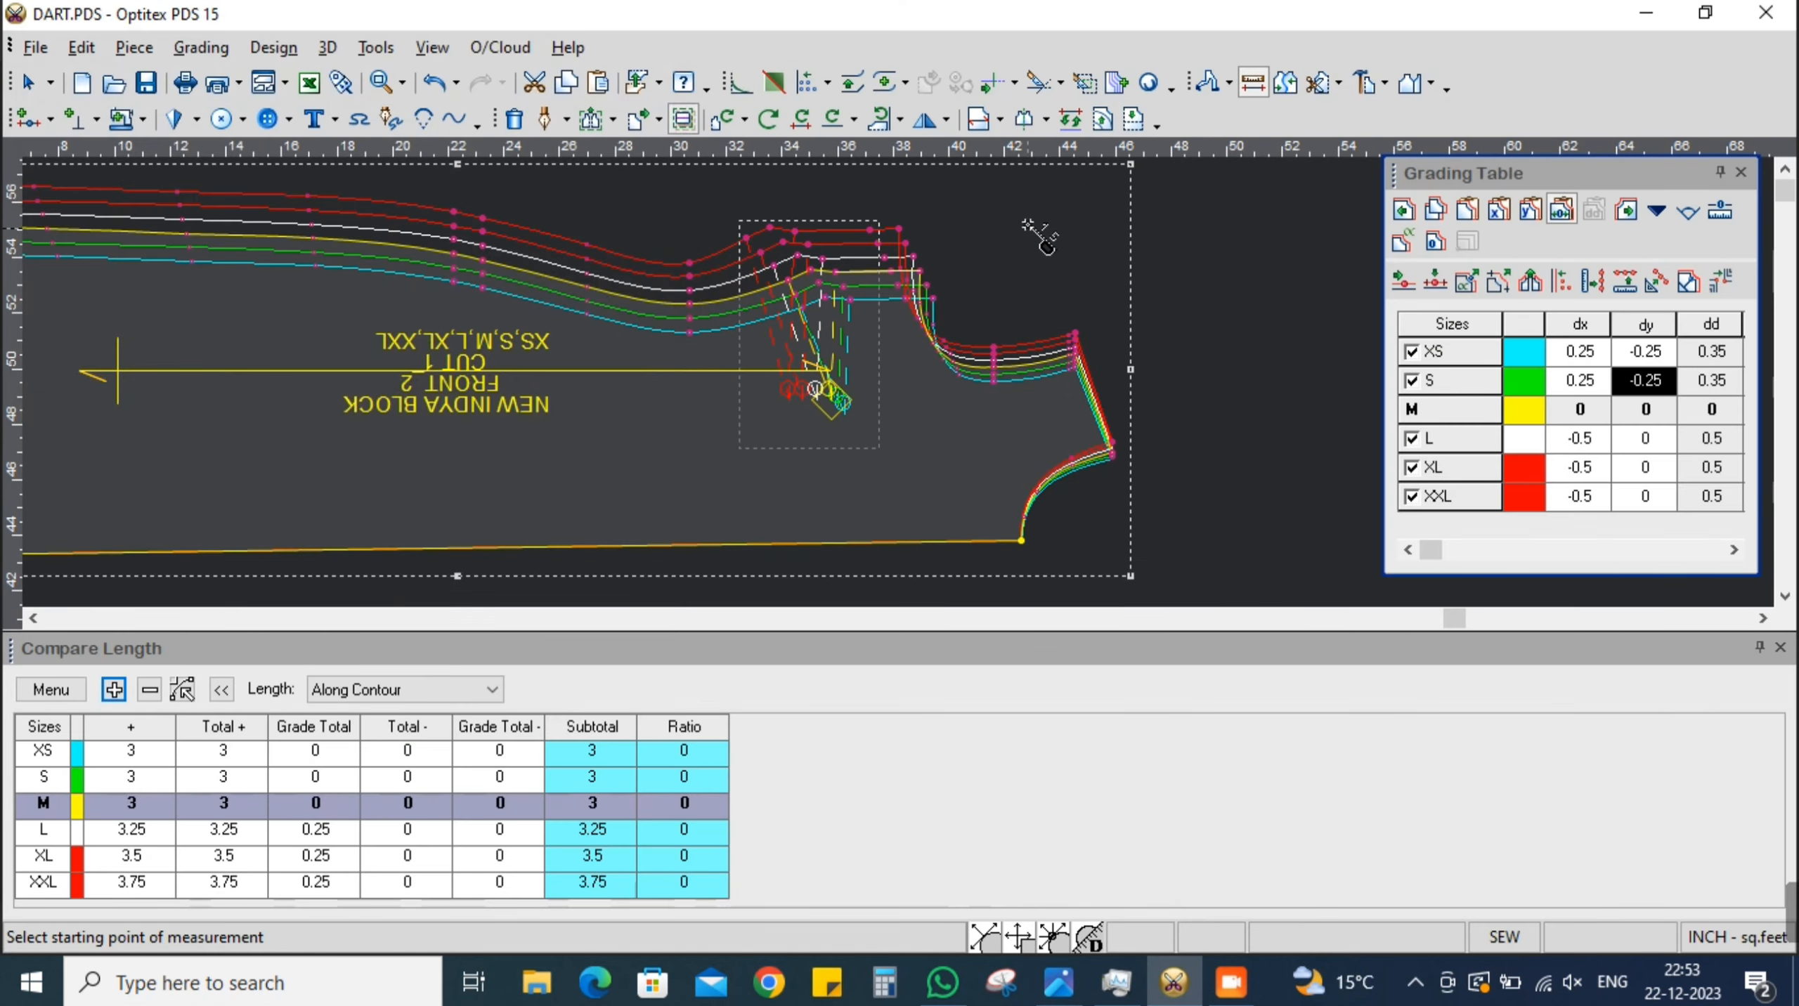
{"action": "right_click", "coordinate": [1029, 210]}
{"action": "left_click", "coordinate": [1060, 219]}
Inspect the graded dart apexes on the front piece and check the bust dart intake row in the size chart
{"action": "left_click", "coordinate": [905, 346]}
{"action": "scroll", "coordinate": [863, 366], "scroll_direction": "up", "scroll_amount": 5}
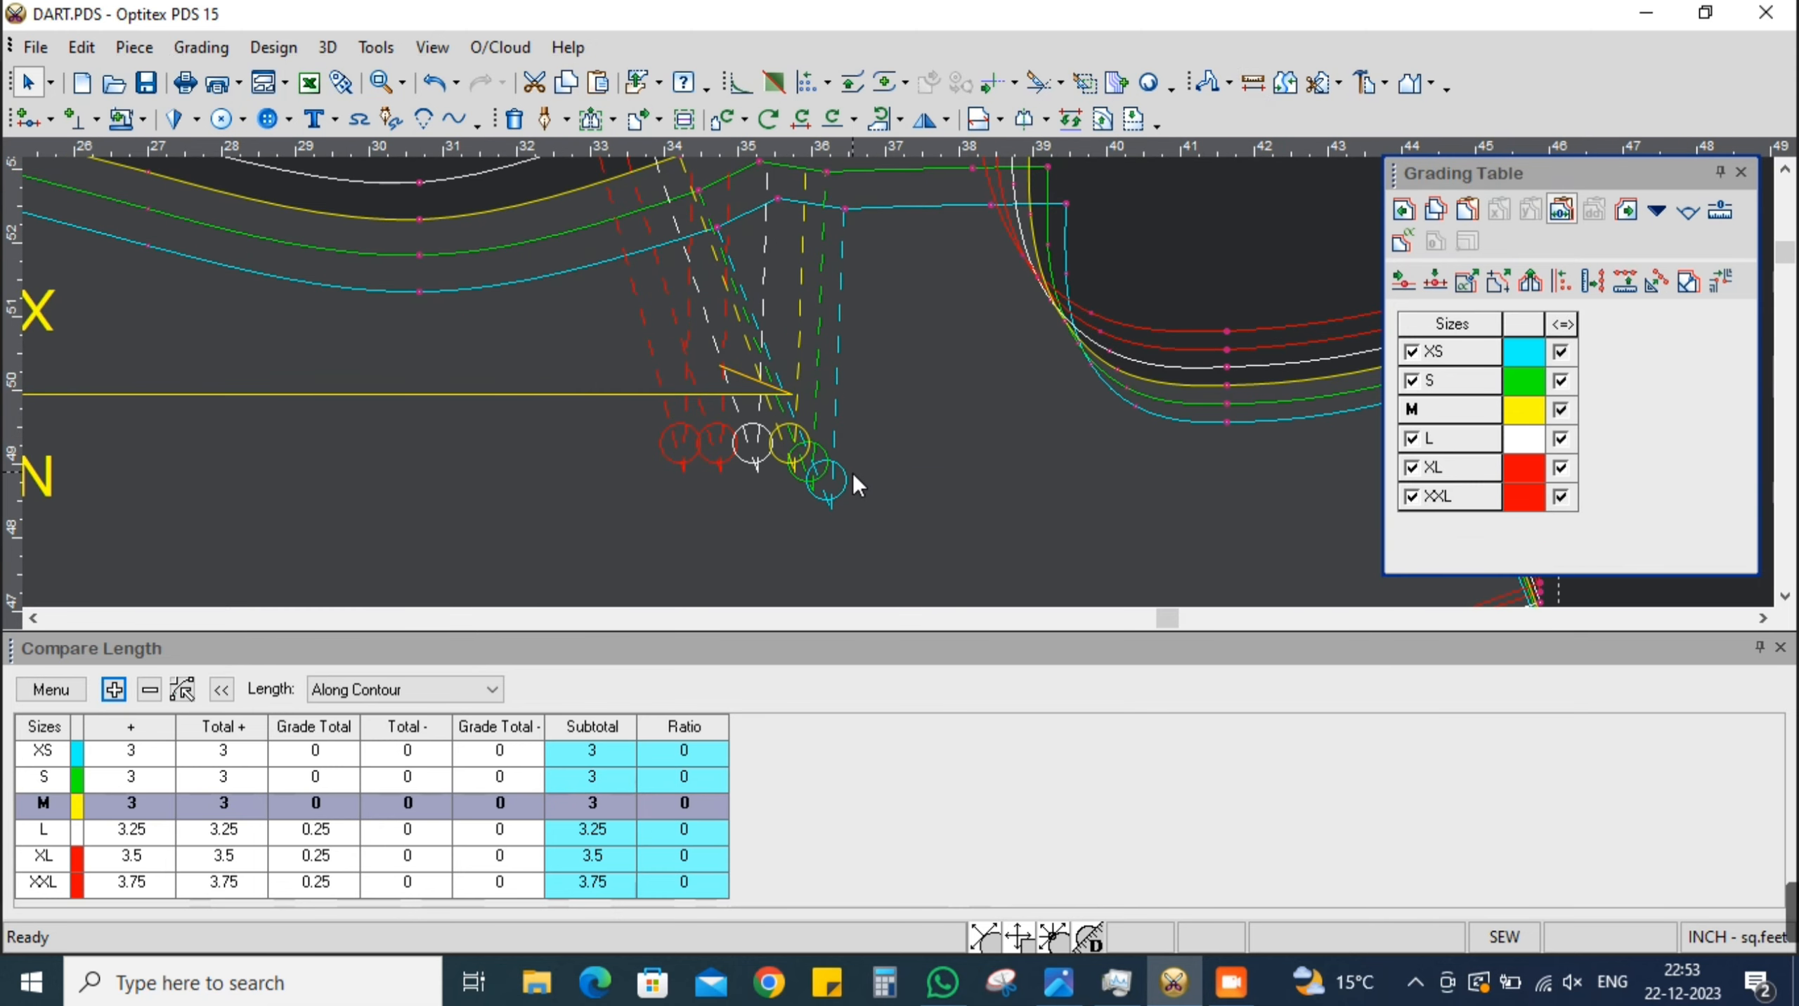
{"action": "left_click", "coordinate": [827, 495]}
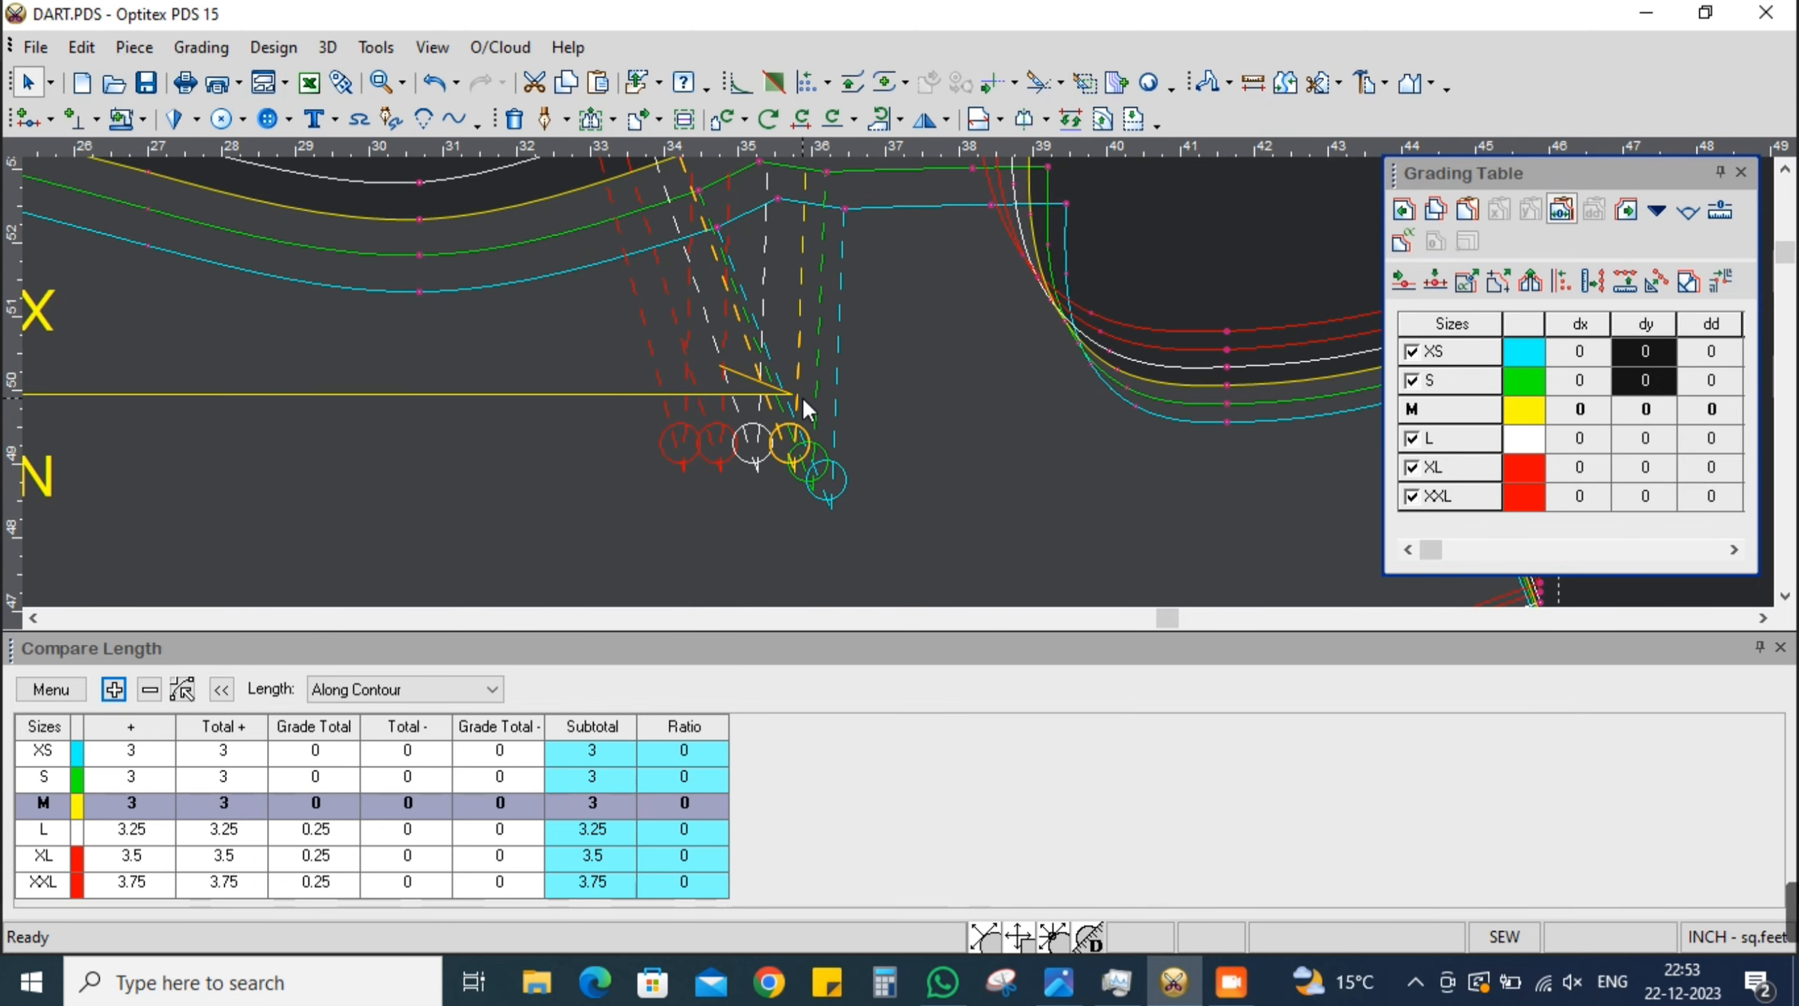
{"action": "scroll", "coordinate": [803, 399], "scroll_direction": "down", "scroll_amount": 1}
{"action": "scroll", "coordinate": [837, 234], "scroll_direction": "down", "scroll_amount": 2}
{"action": "scroll", "coordinate": [900, 383], "scroll_direction": "up", "scroll_amount": 1}
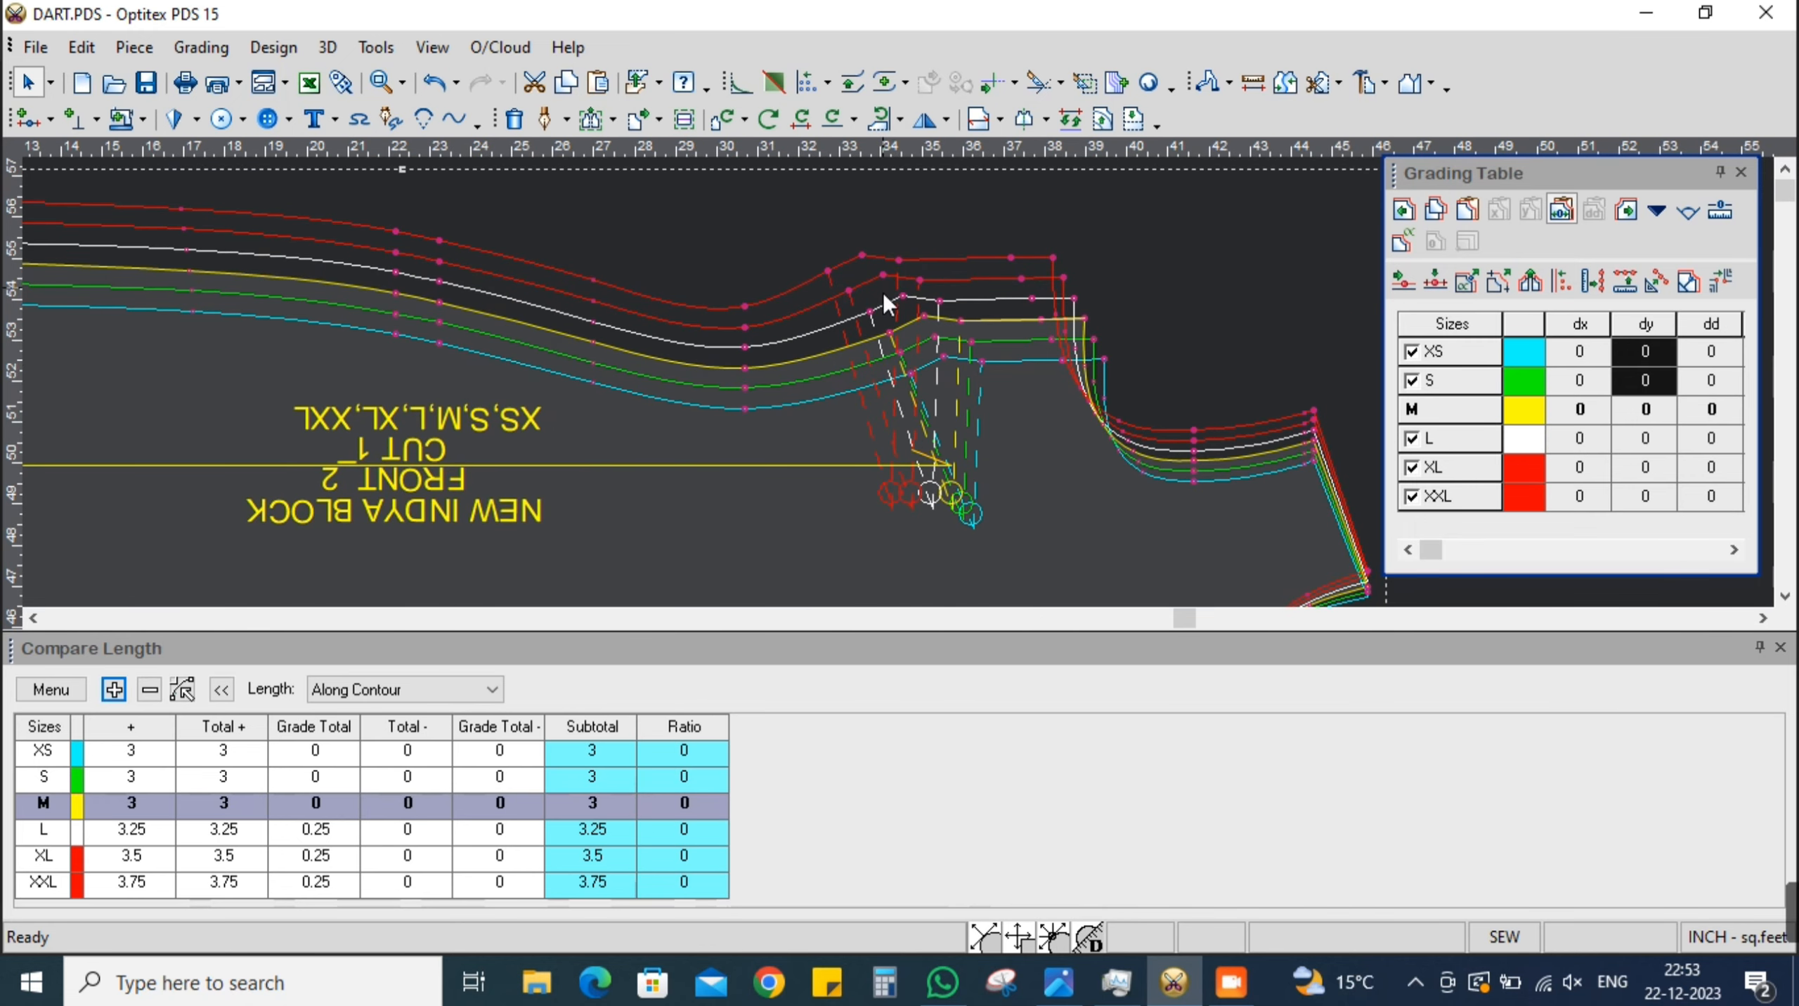
{"action": "key", "text": "alt+Tab"}
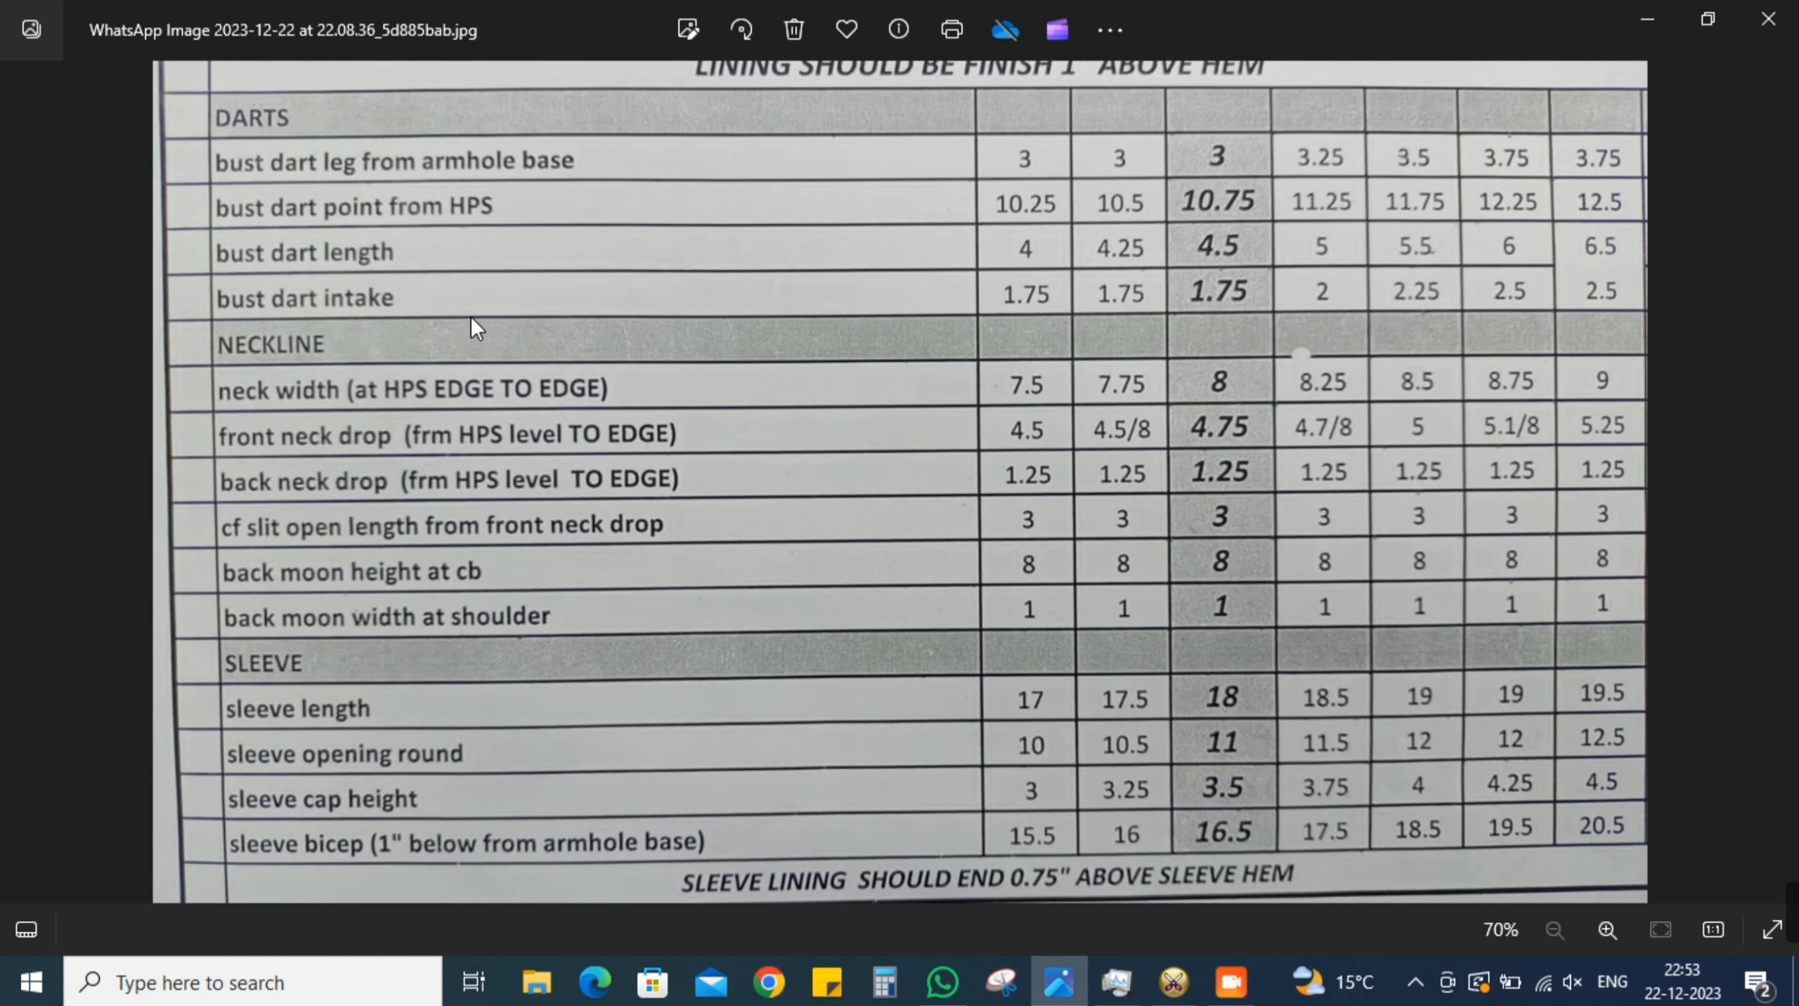
{"action": "key", "text": "alt+Tab"}
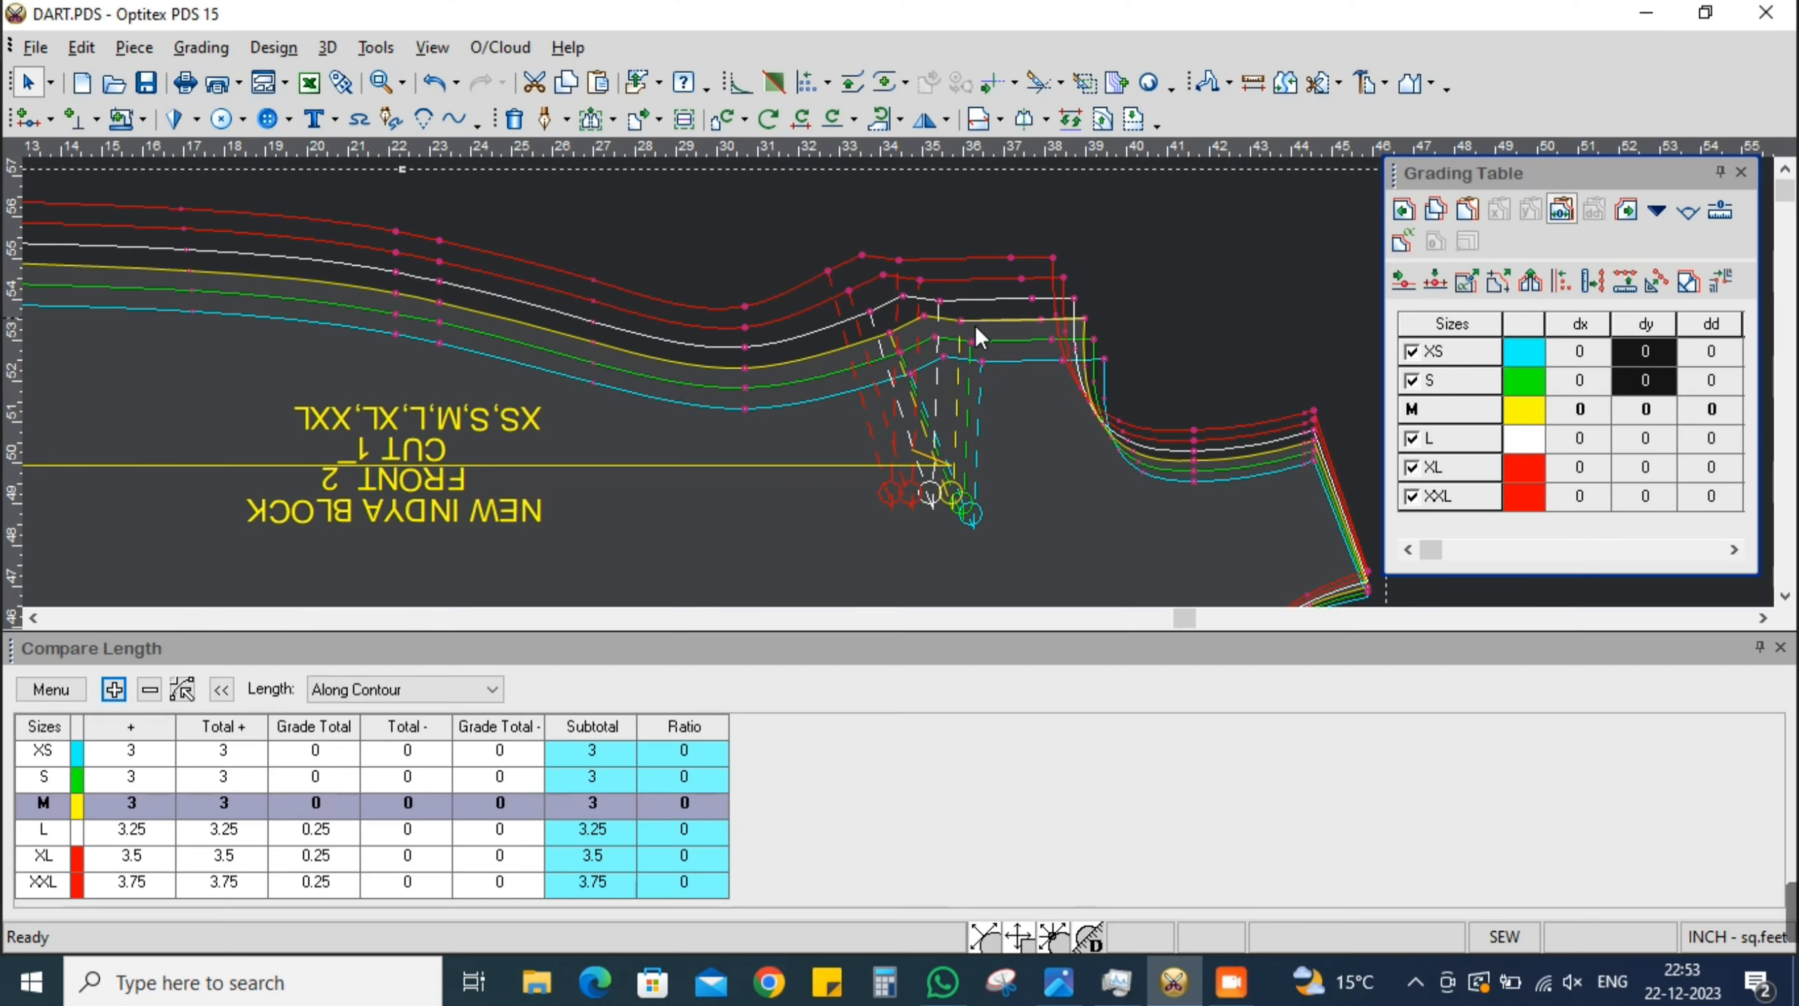
{"action": "key", "text": "alt+Tab"}
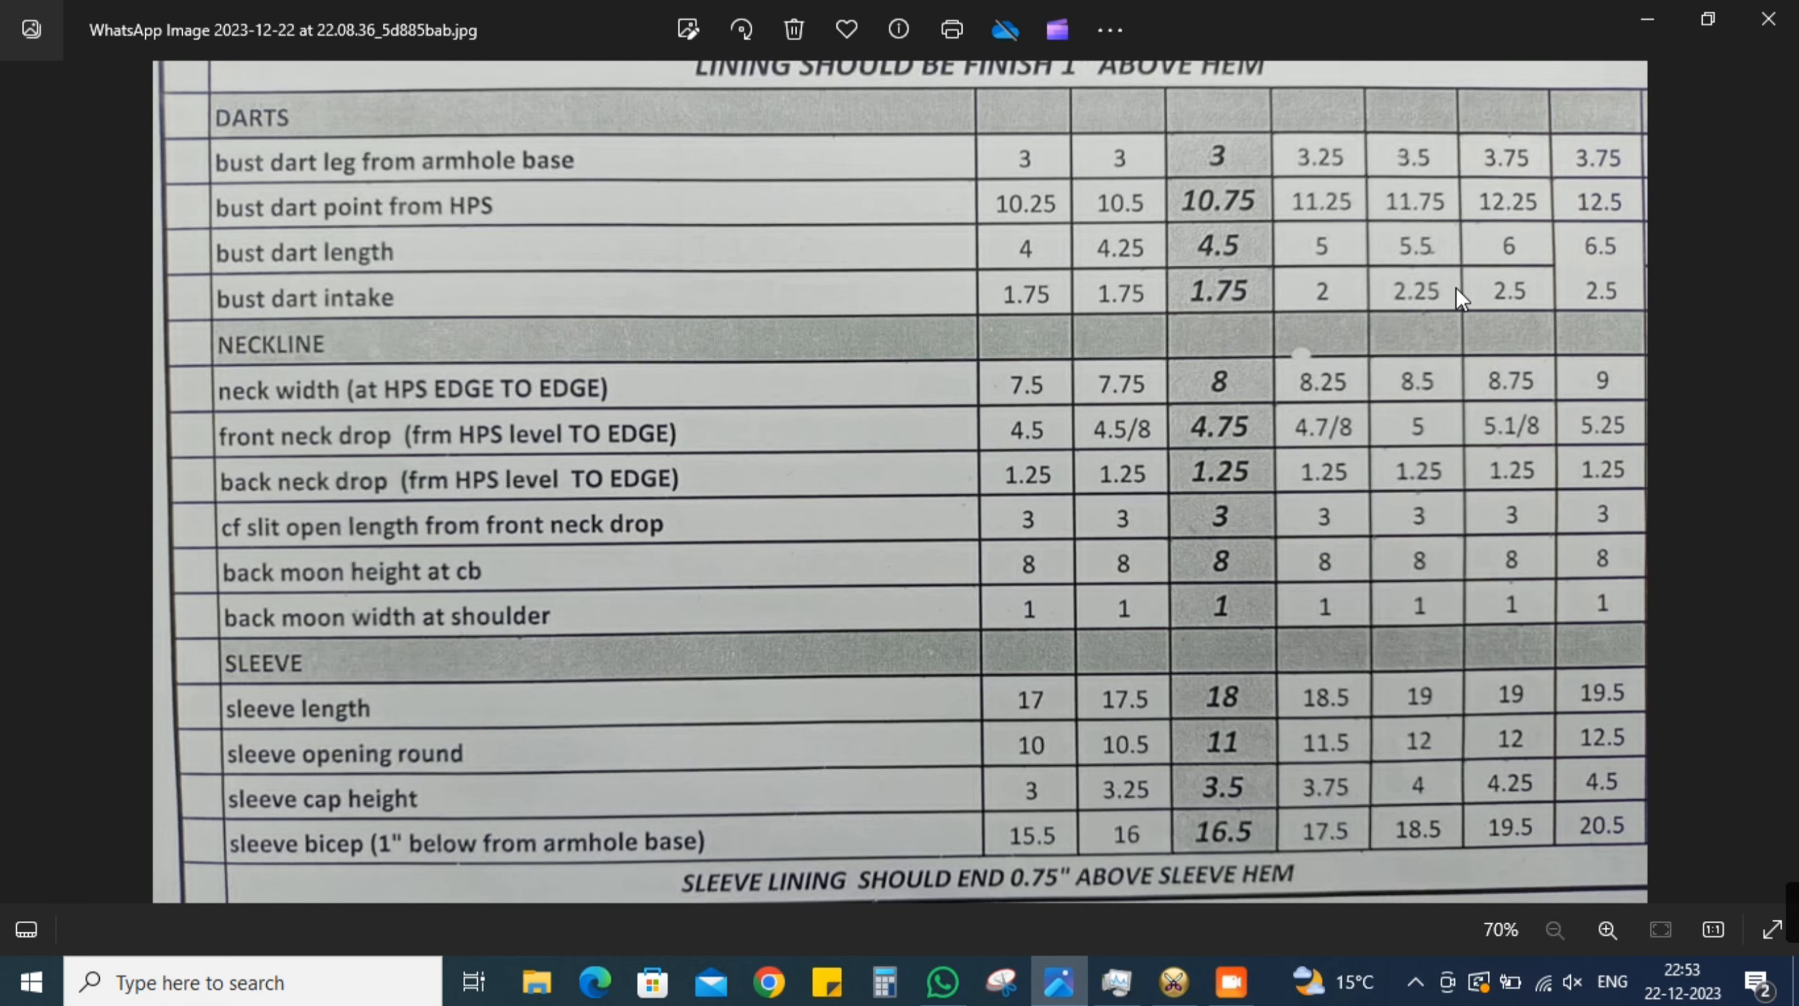
{"action": "key", "text": "alt+Tab"}
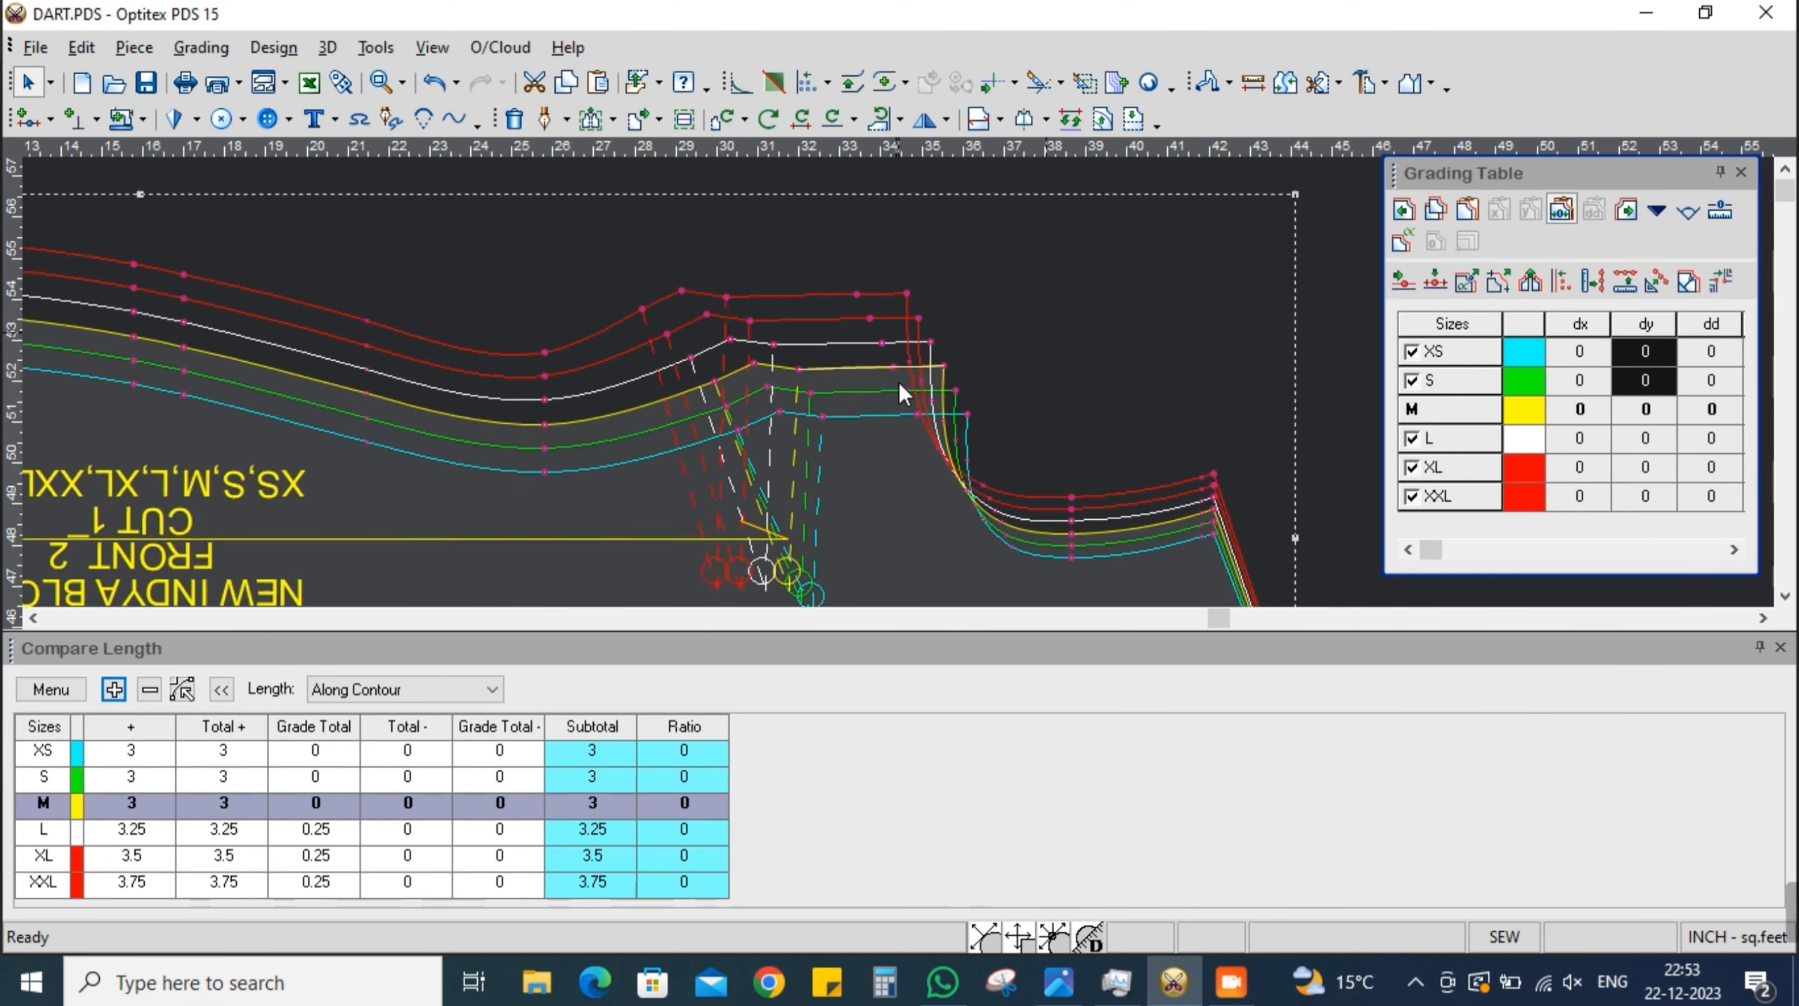
Review the grading of the dart leg point nearest the armhole and of the armhole base point, consulting the size chart
{"action": "scroll", "coordinate": [889, 384], "scroll_direction": "up", "scroll_amount": 2}
{"action": "left_click", "coordinate": [785, 397]}
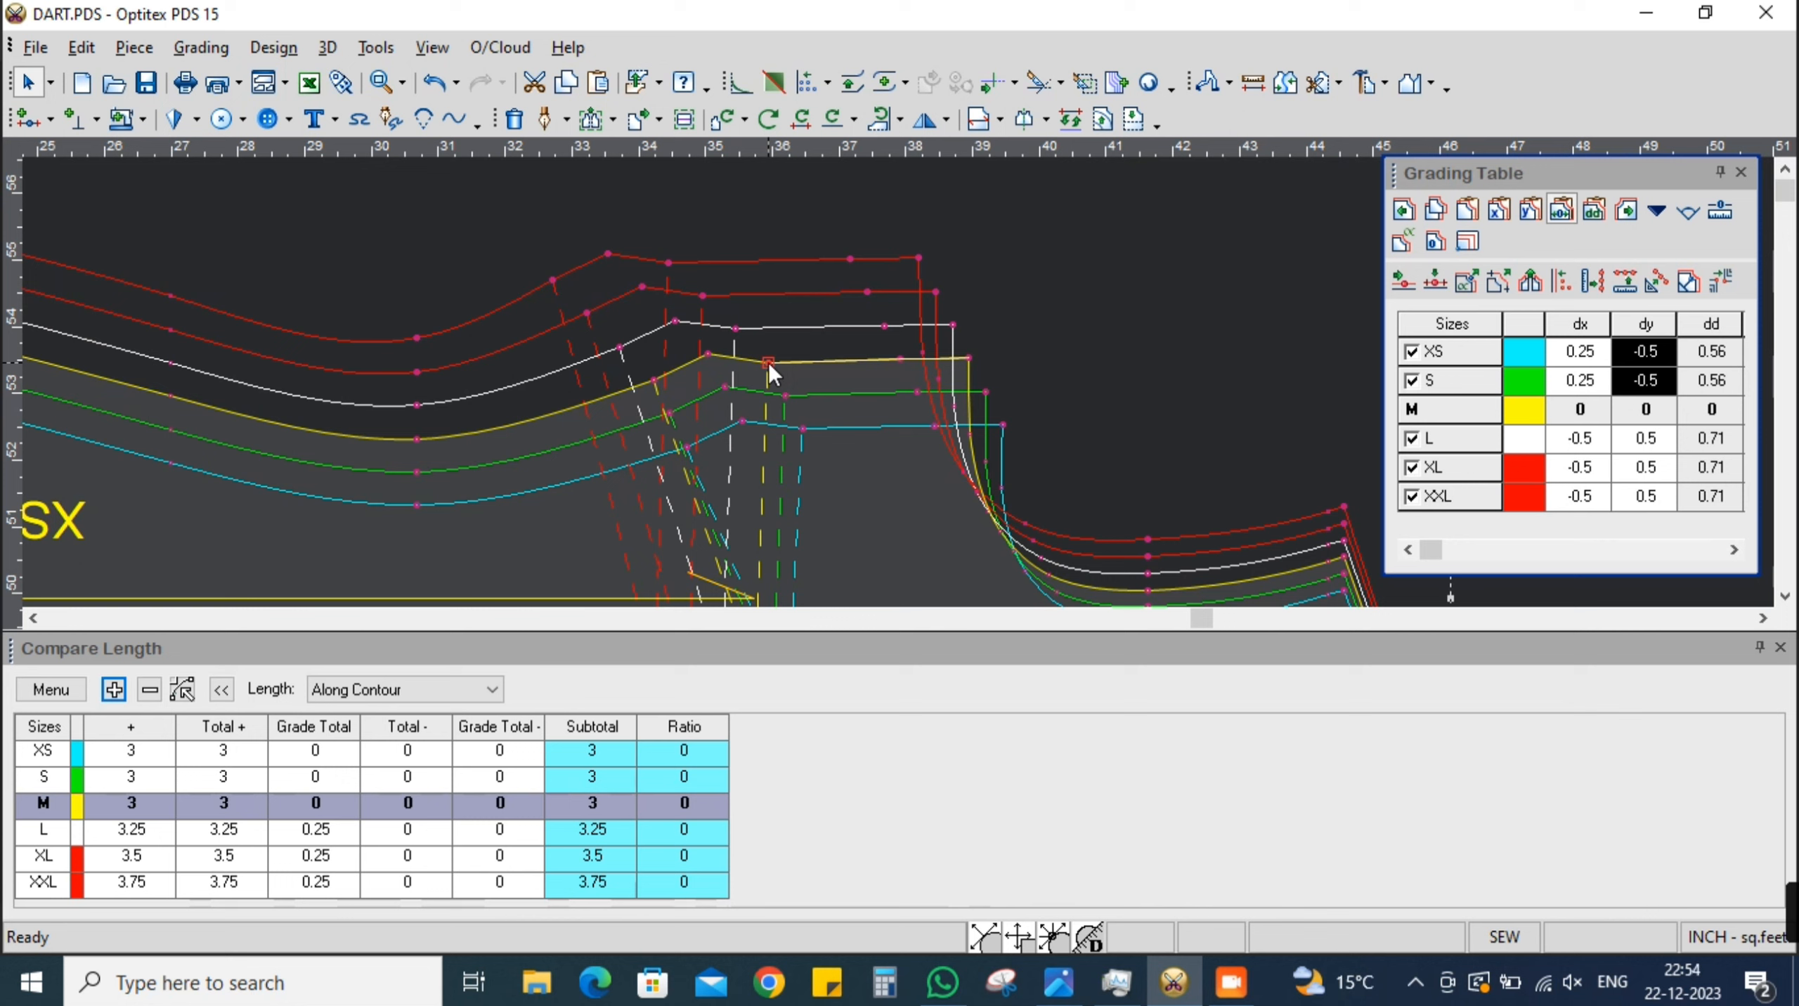
{"action": "left_click", "coordinate": [968, 358]}
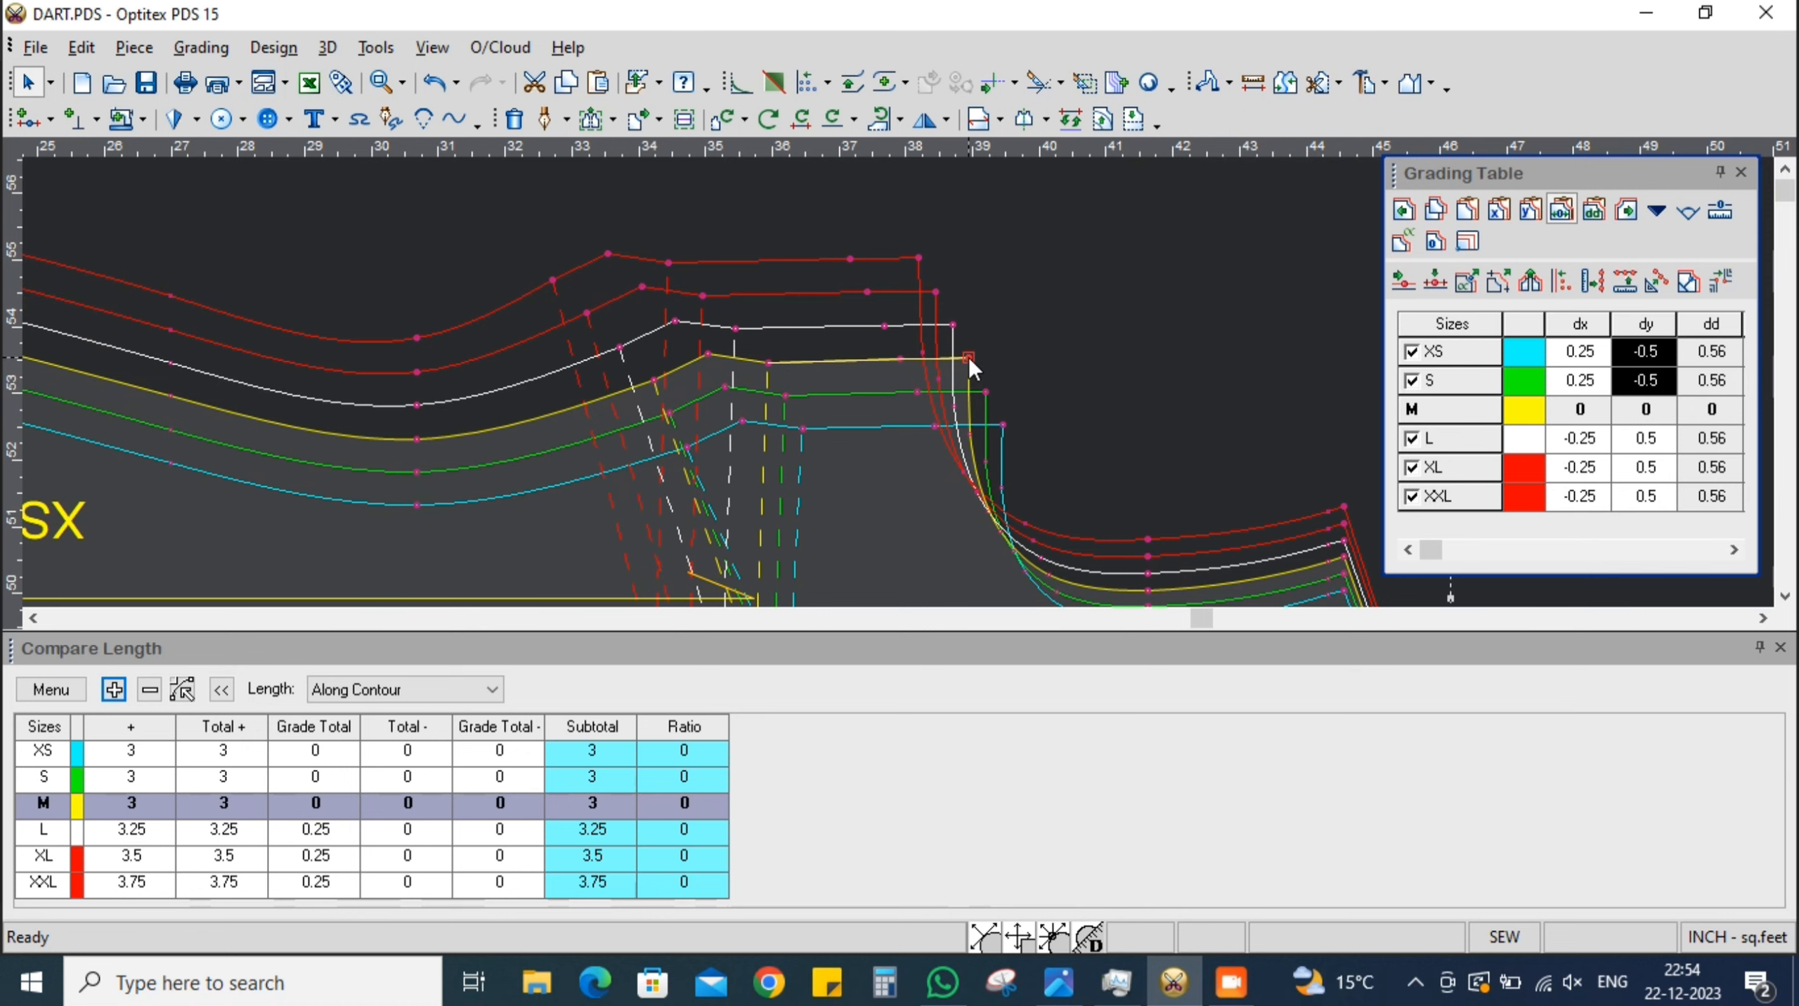
{"action": "left_click", "coordinate": [1068, 987]}
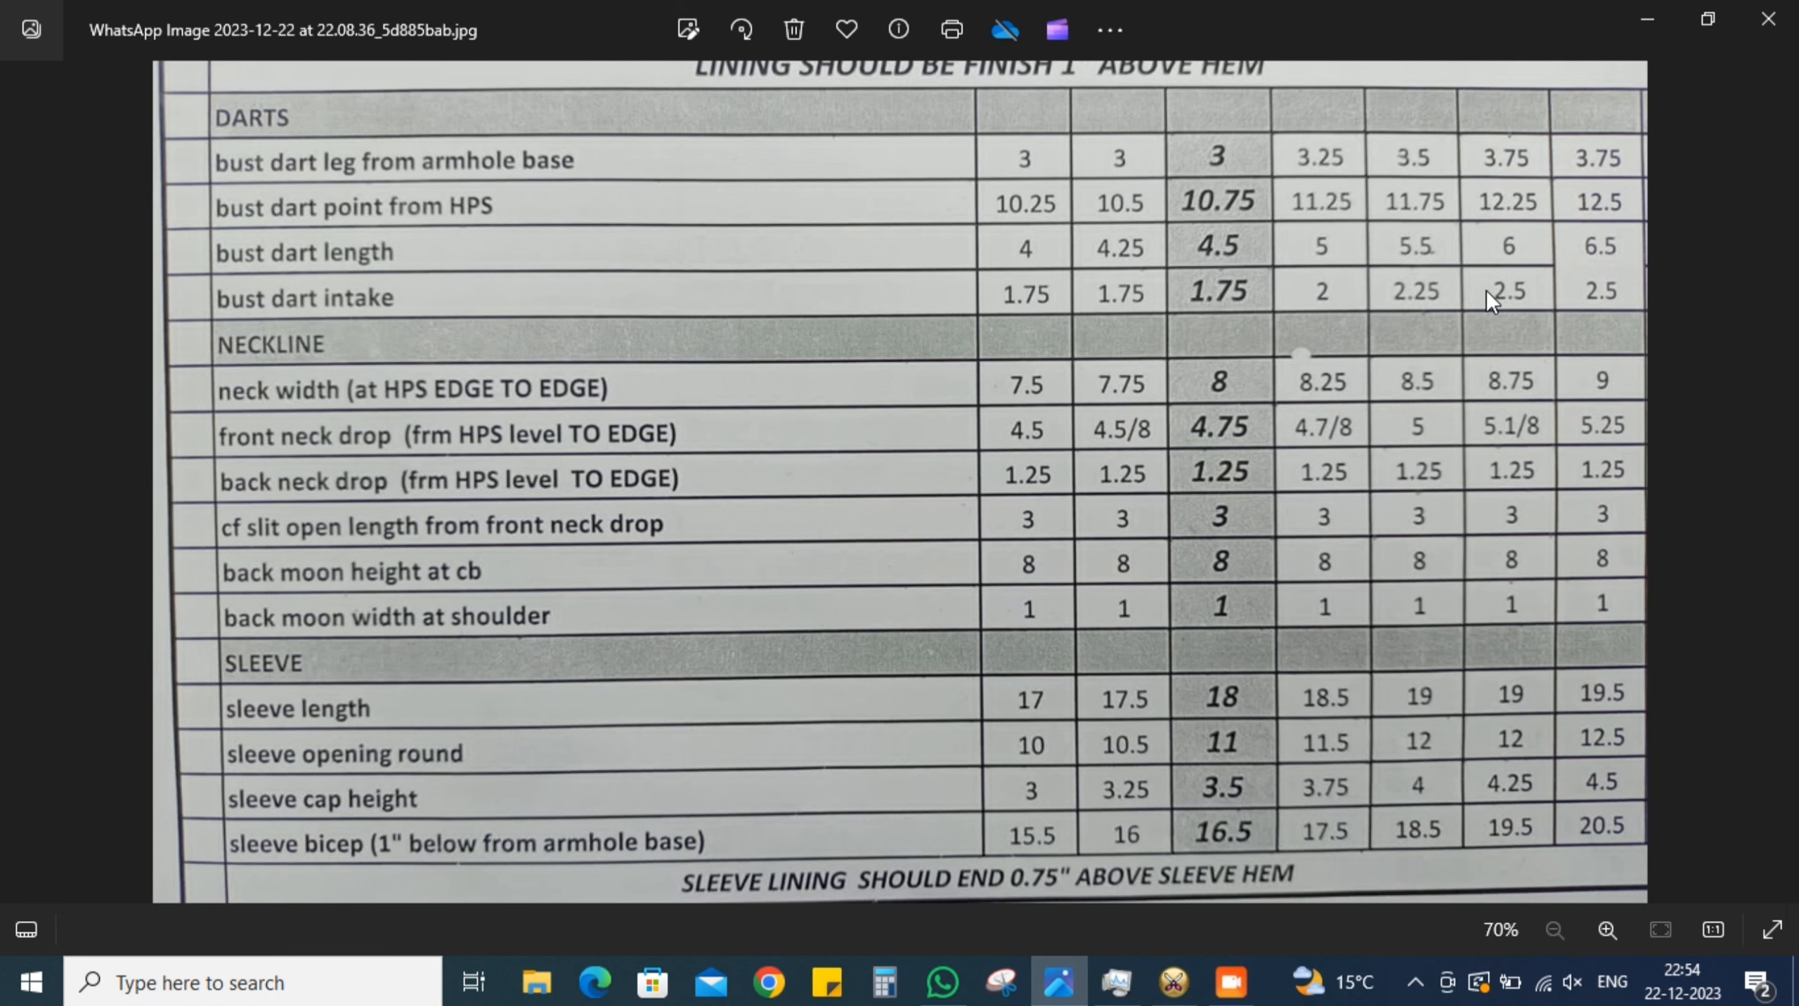
{"action": "left_click", "coordinate": [1651, 30]}
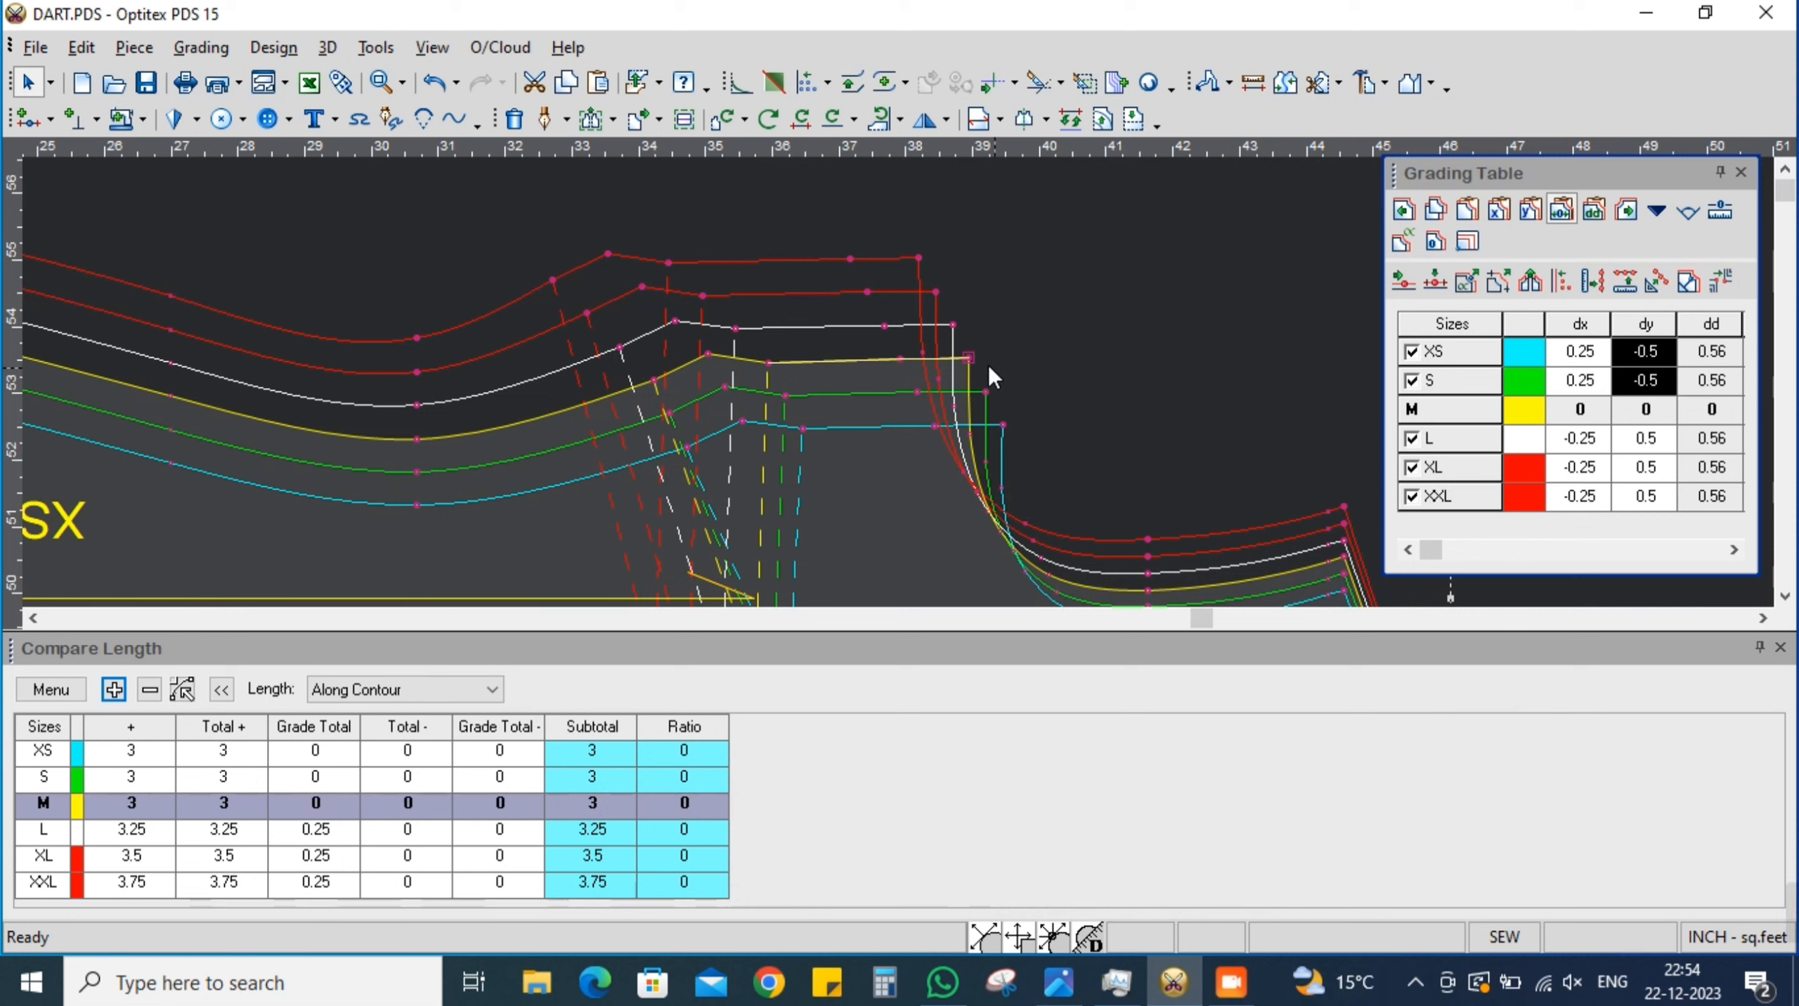
Set the front armhole base point's dx to 0 for L, XL and XXL
{"action": "left_click", "coordinate": [968, 357]}
{"action": "left_click_drag", "start_coordinate": [1594, 440], "coordinate": [1597, 514]}
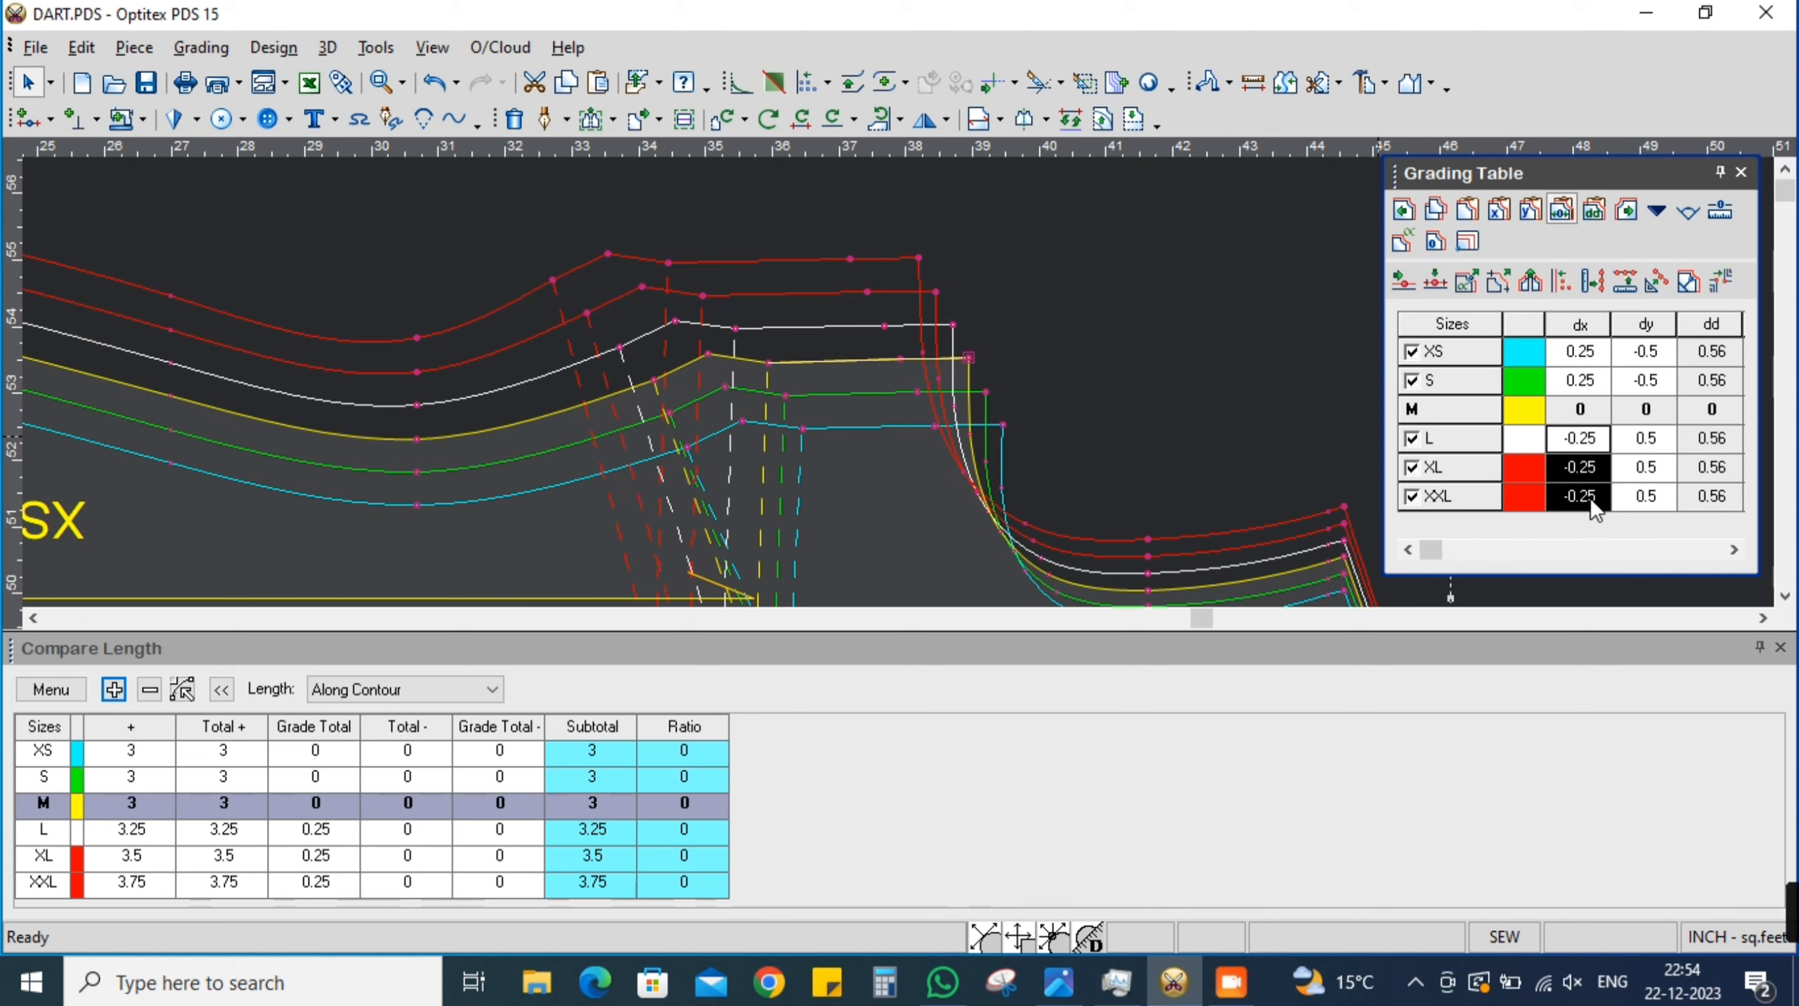
{"action": "type", "text": "0"}
{"action": "key", "text": "Return"}
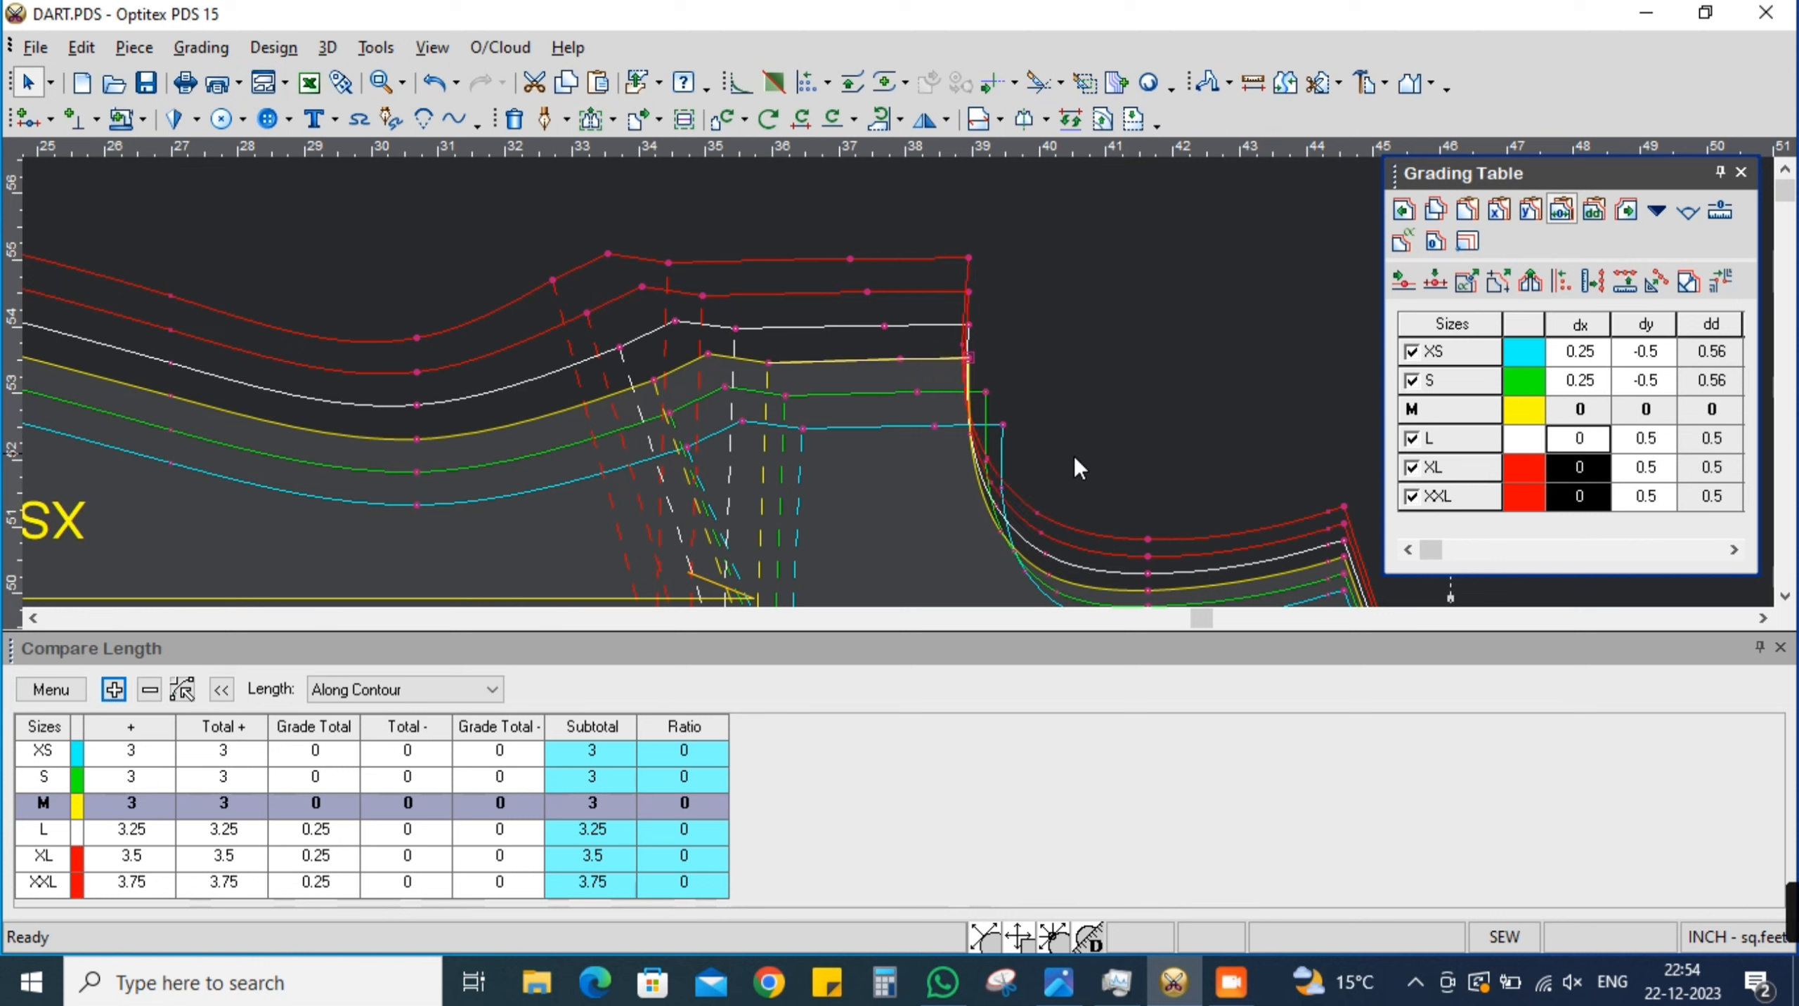
Clear the length comparison, add the segment from dart leg to armhole base, and compare it with the size chart
{"action": "left_click", "coordinate": [848, 430]}
{"action": "left_click", "coordinate": [766, 365]}
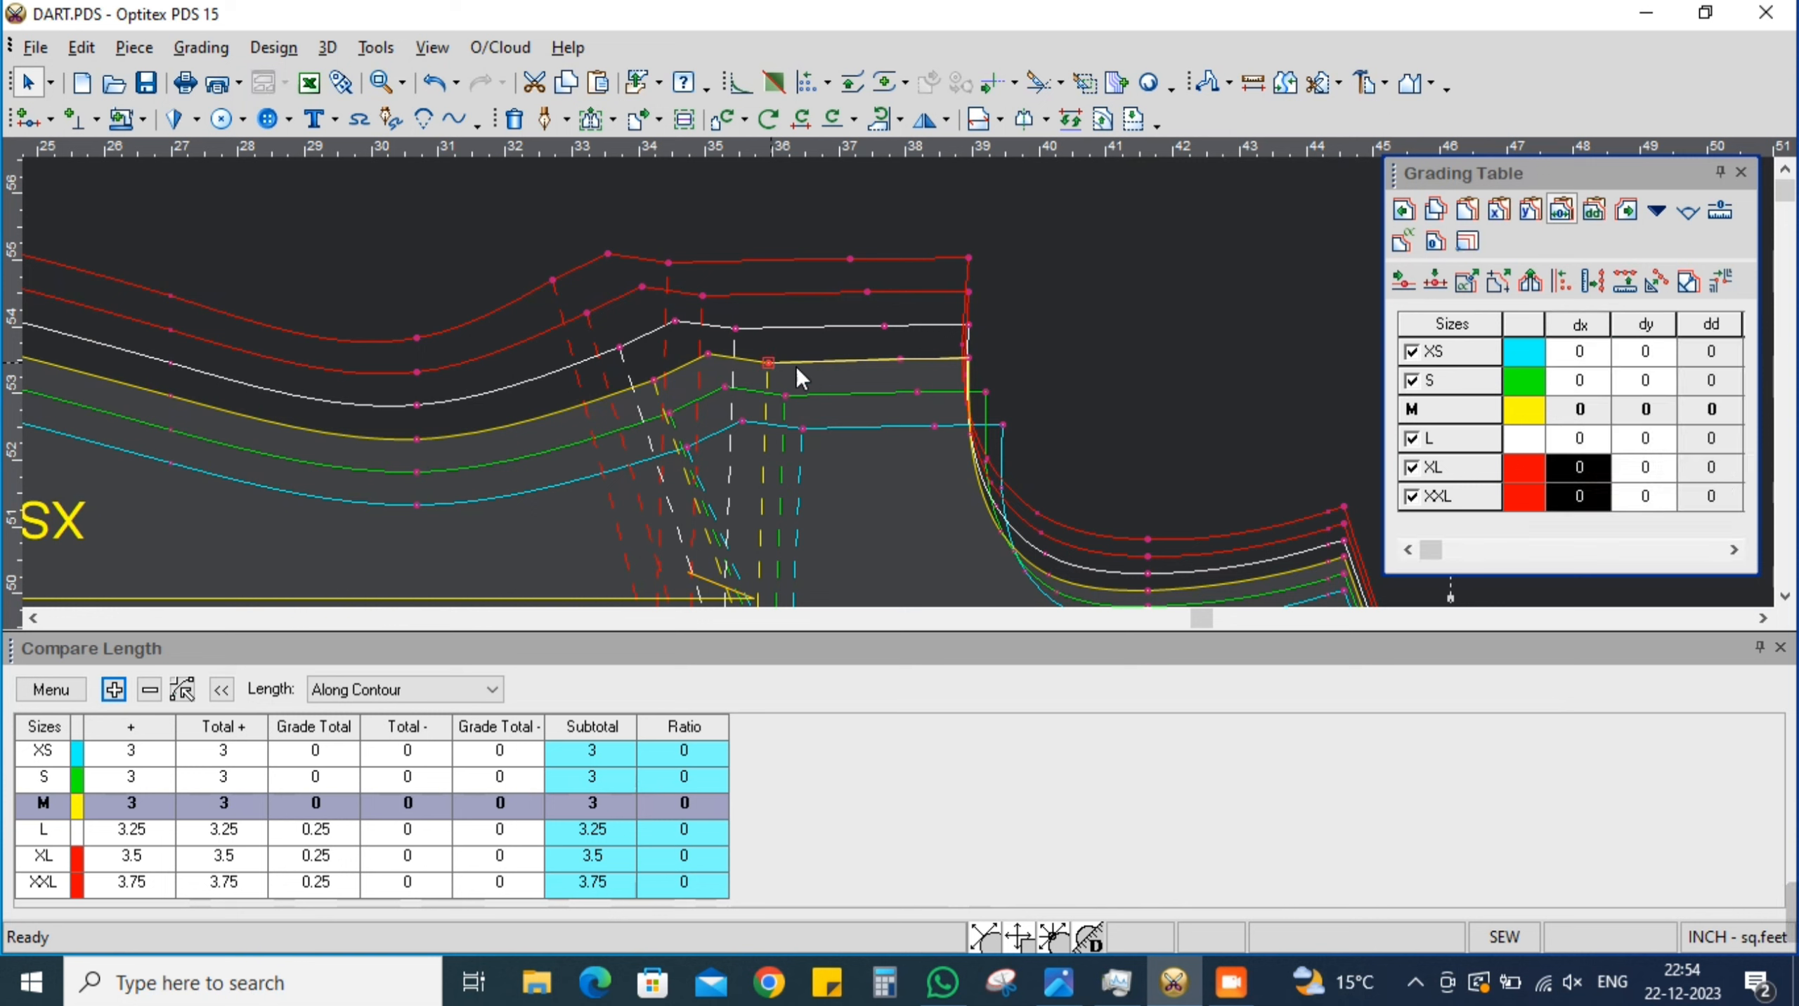
{"action": "left_click", "coordinate": [967, 360], "text": "shift"}
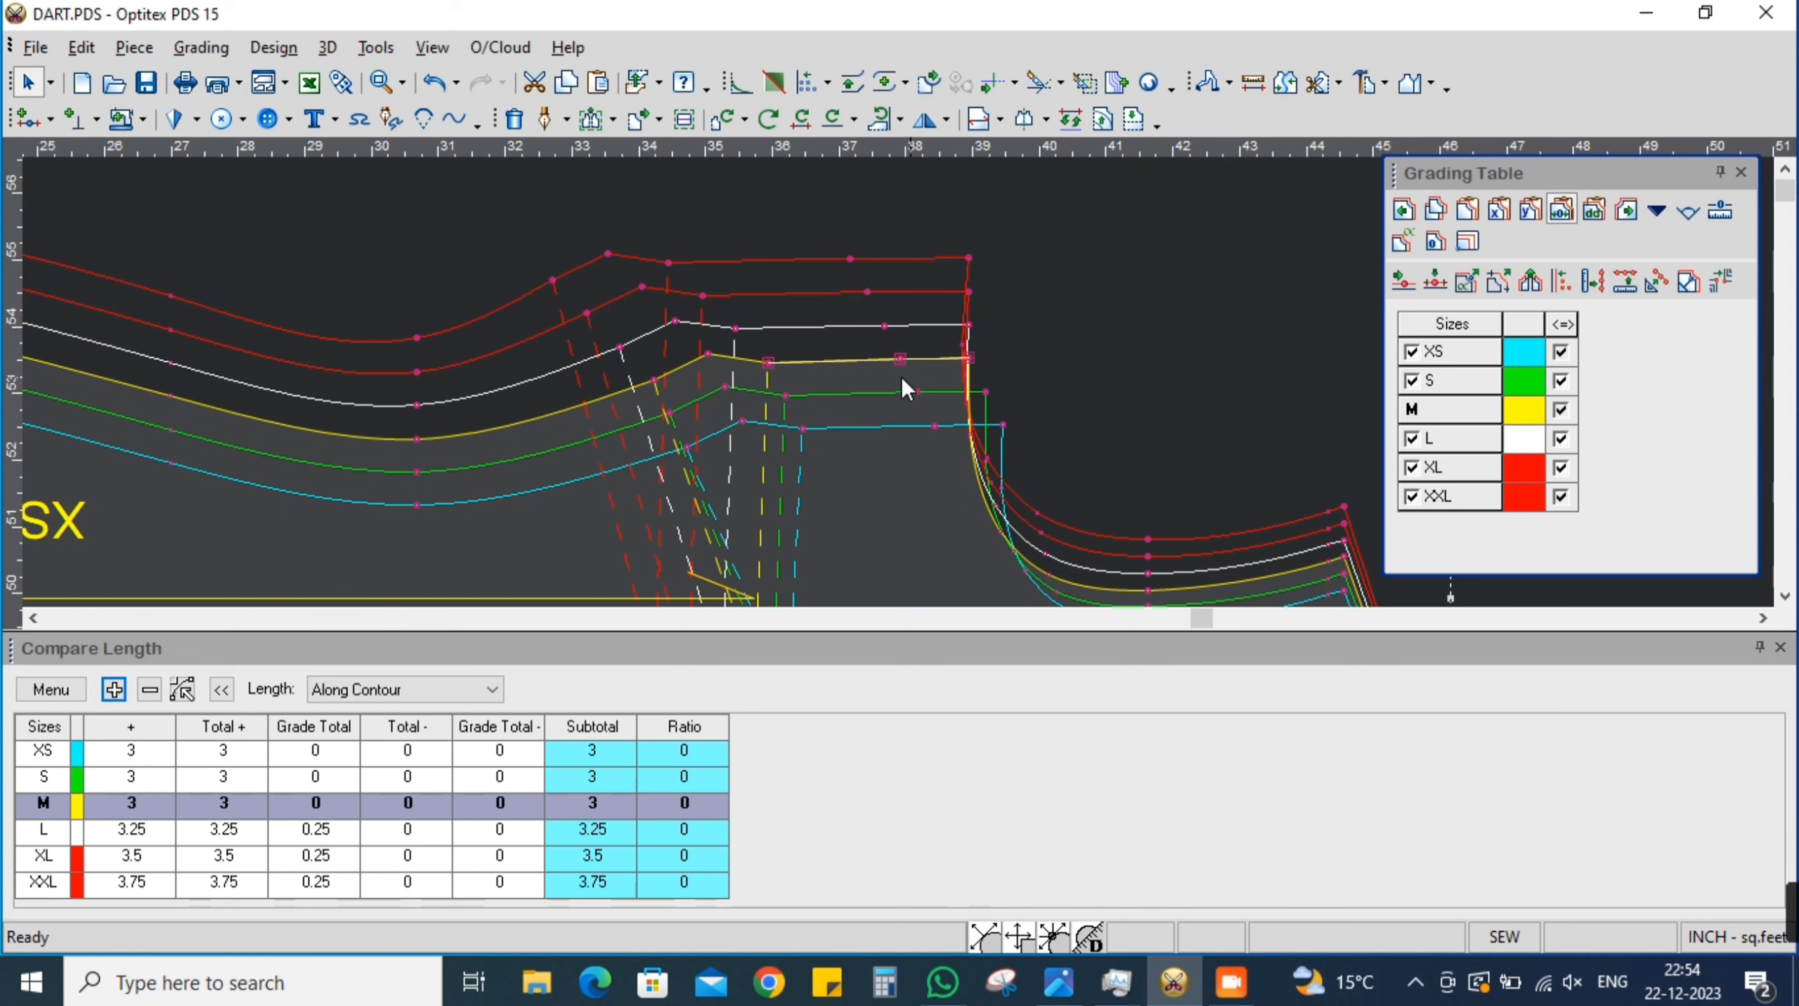
{"action": "left_click", "coordinate": [55, 692]}
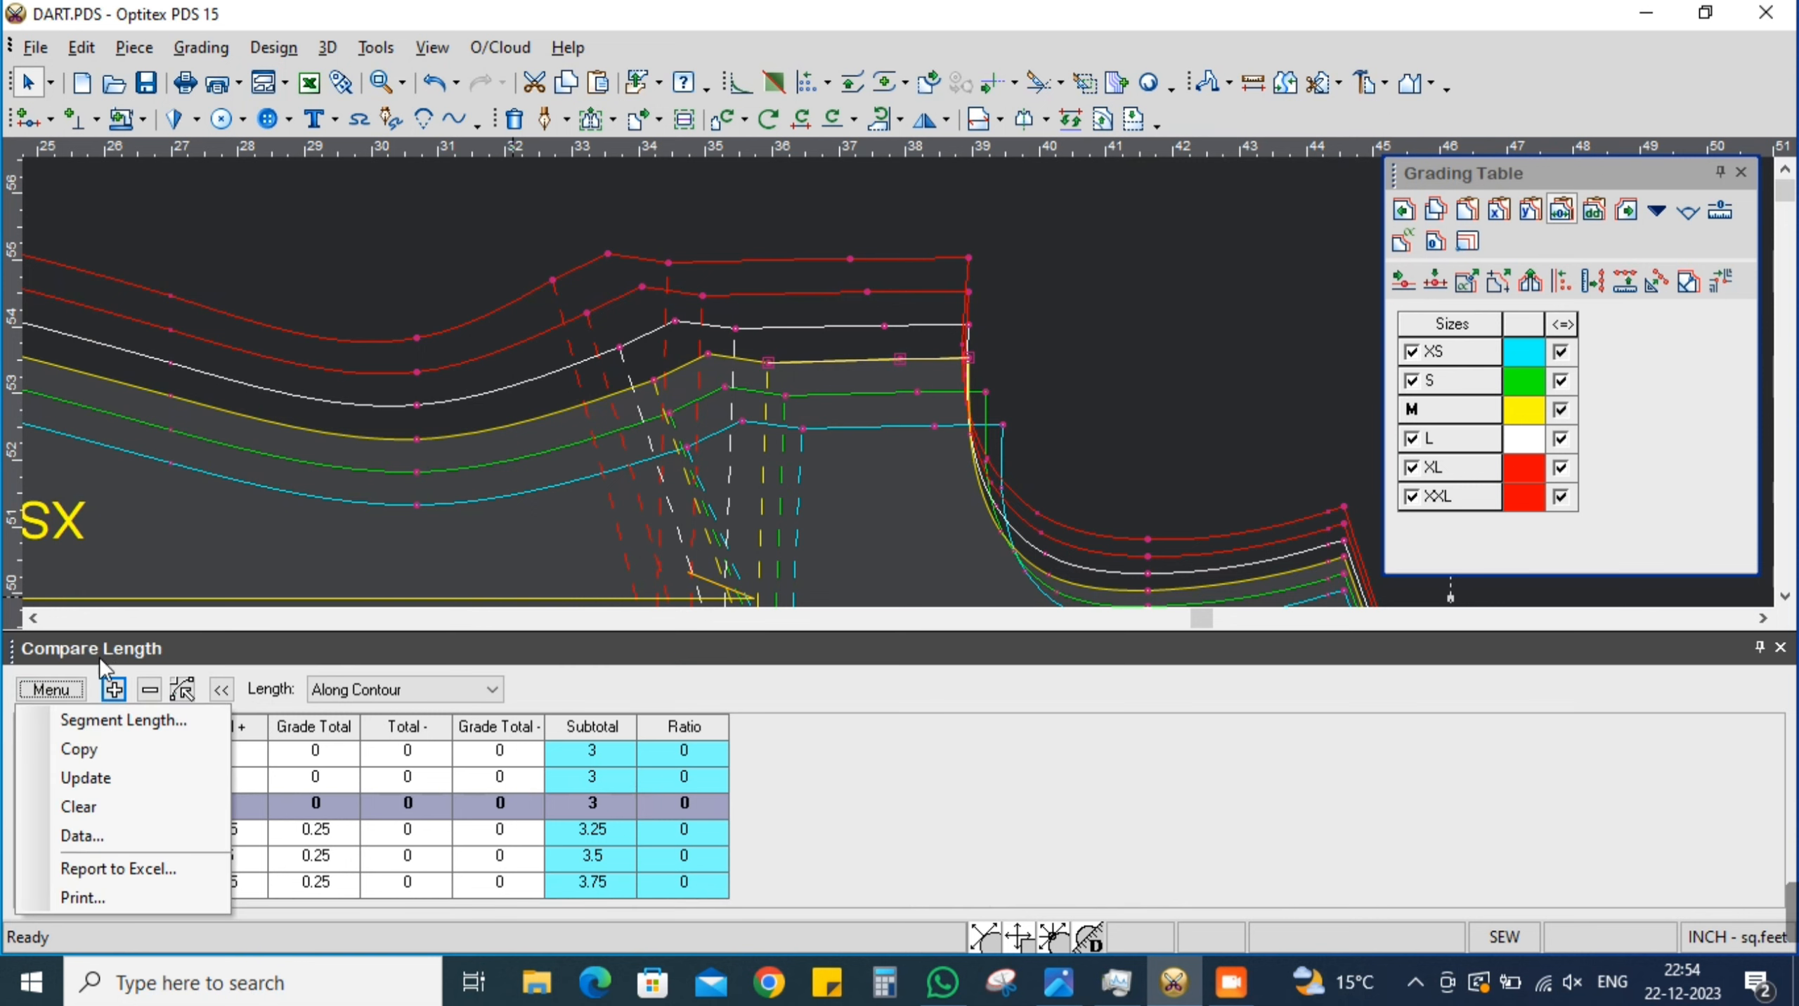
{"action": "left_click", "coordinate": [79, 805]}
{"action": "left_click", "coordinate": [115, 691]}
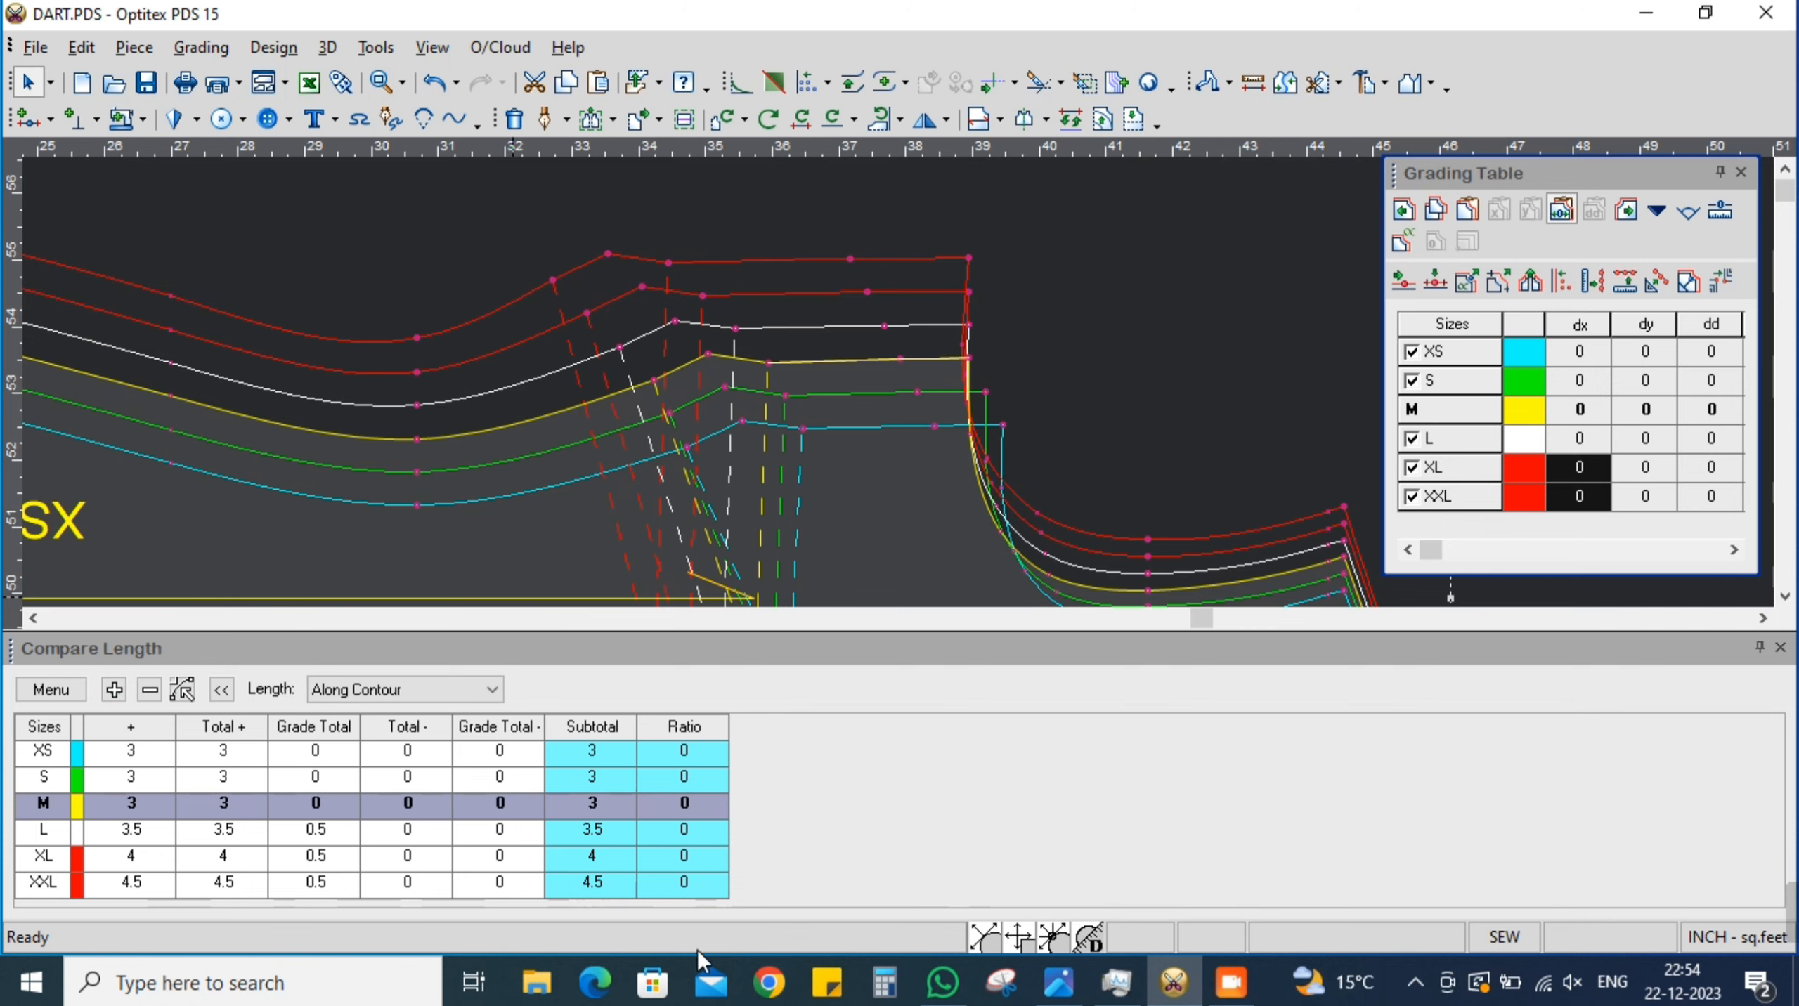
{"action": "left_click", "coordinate": [1059, 983]}
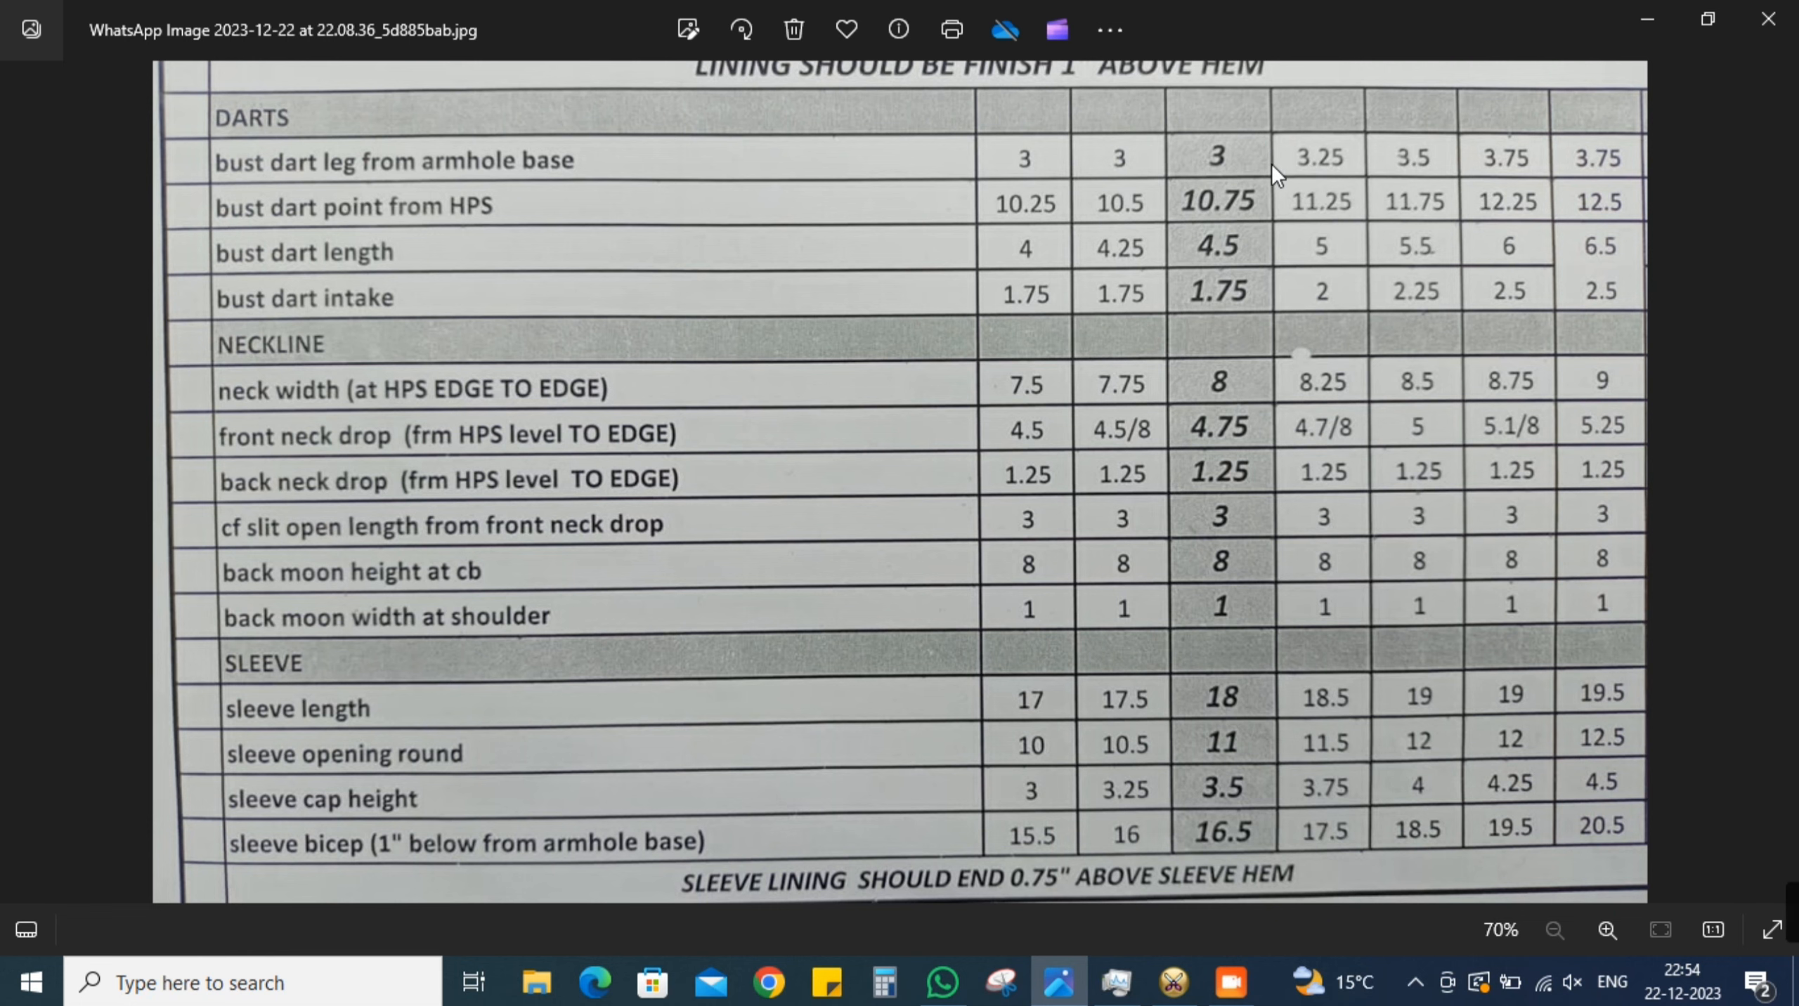
{"action": "key", "text": "alt+Tab"}
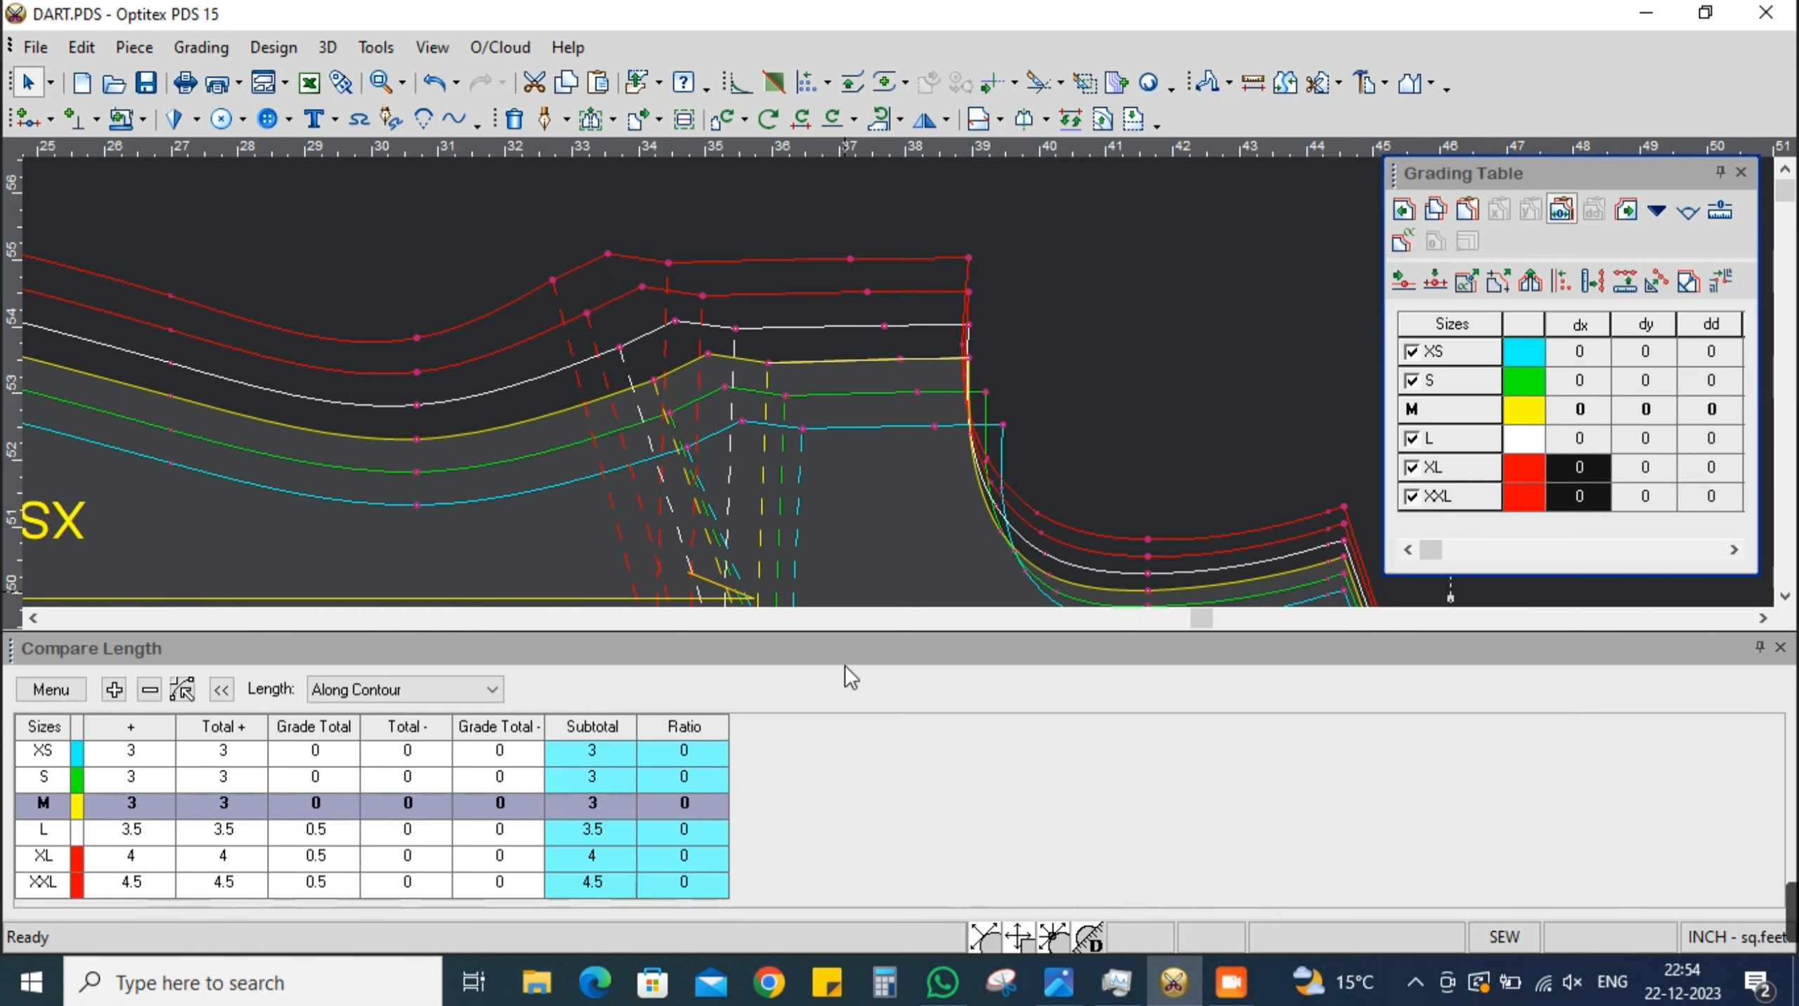
Set dx to -0.25 for L, XL and XXL on the dart leg point nearest the armhole
{"action": "scroll", "coordinate": [879, 458], "scroll_direction": "down", "scroll_amount": 2}
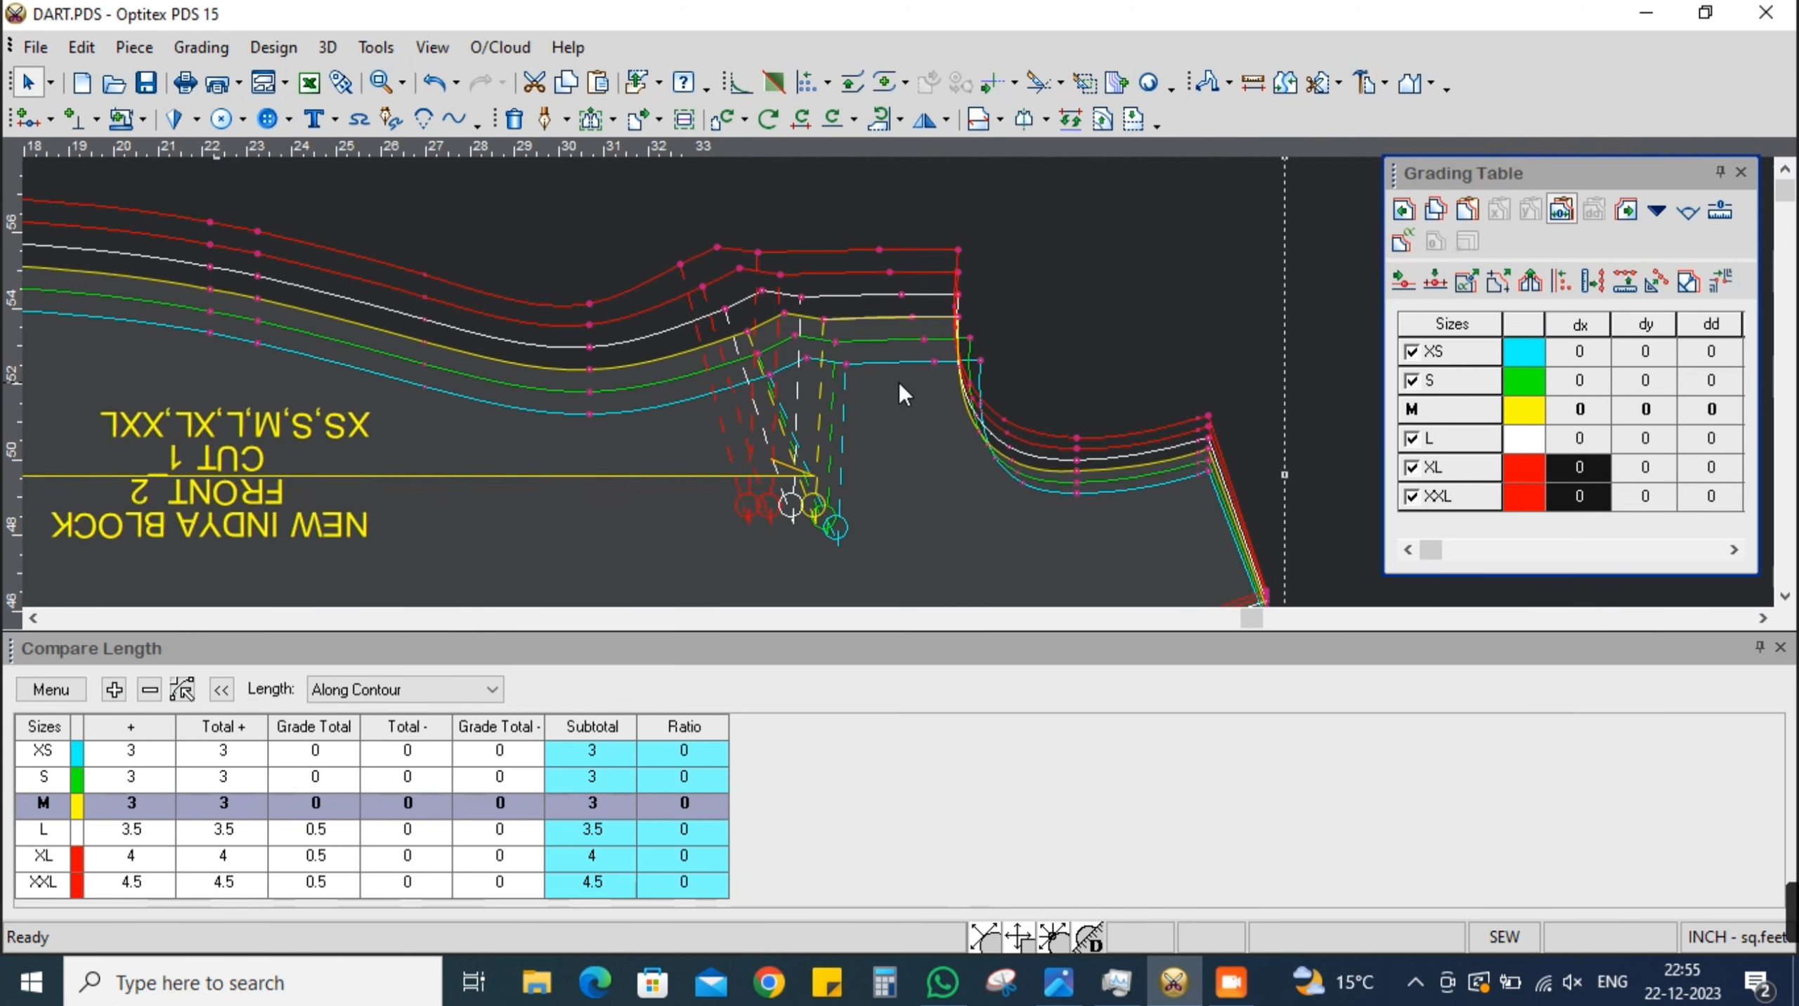
{"action": "left_click", "coordinate": [981, 331]}
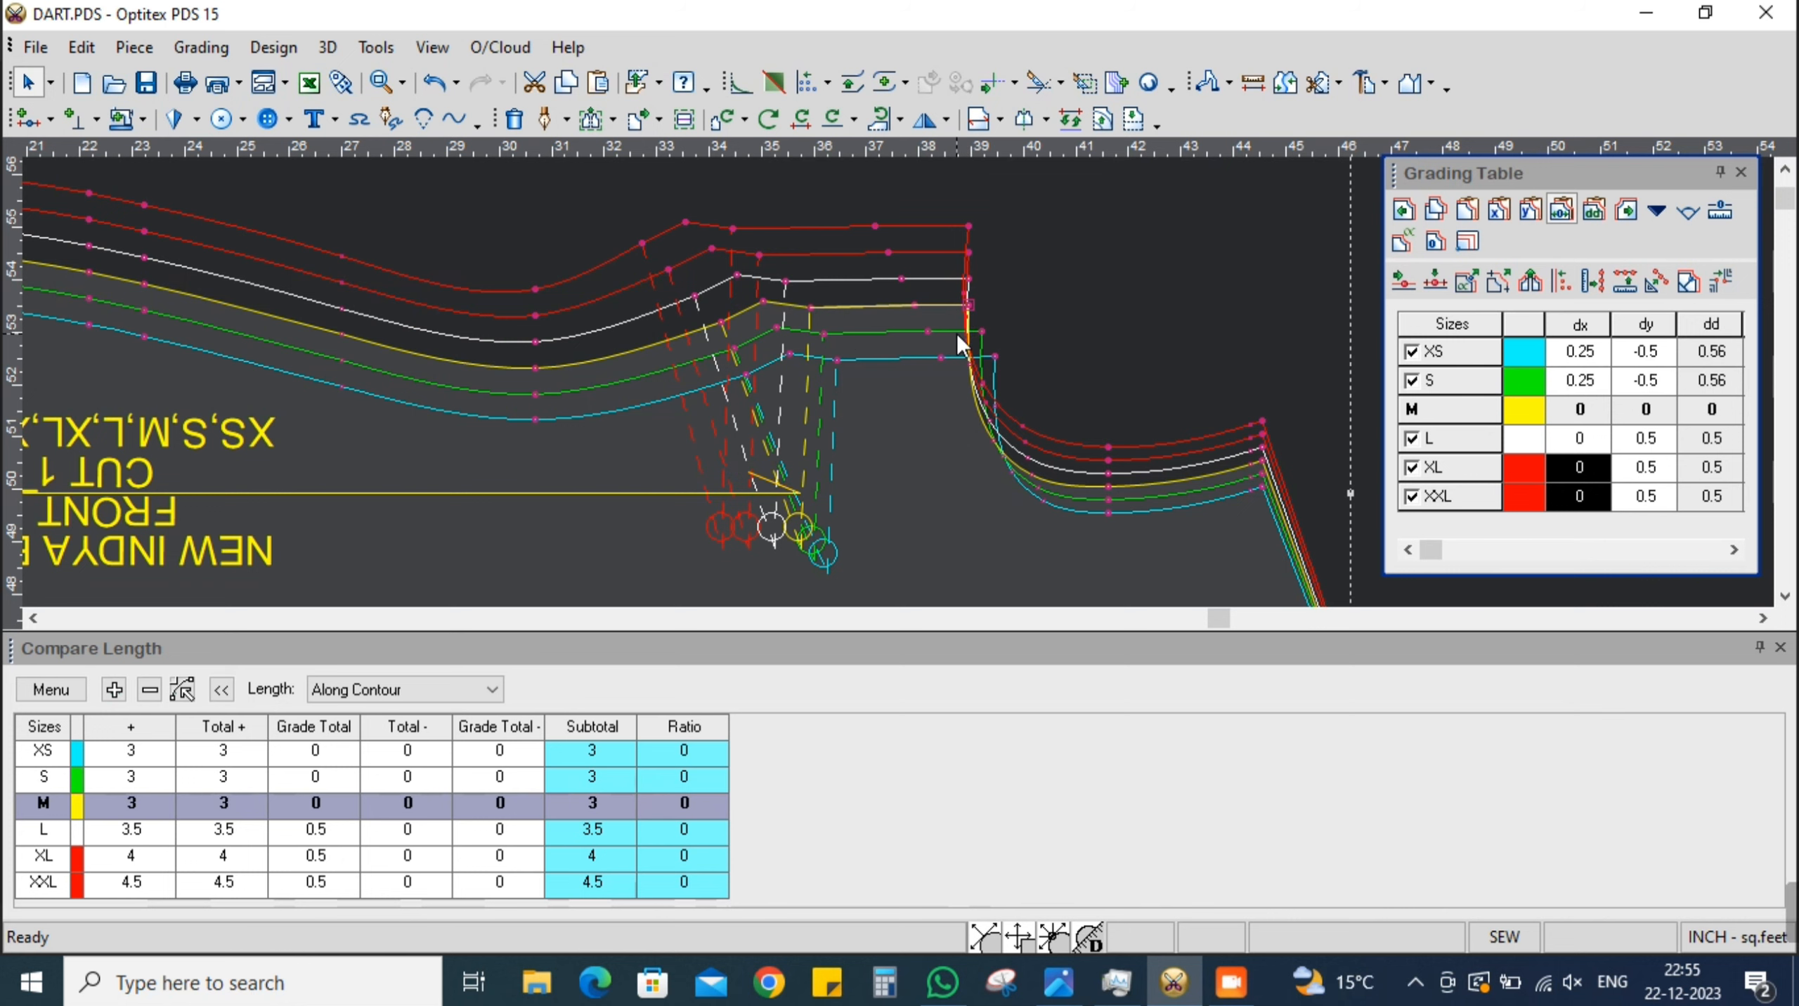
{"action": "scroll", "coordinate": [901, 366], "scroll_direction": "down", "scroll_amount": 2}
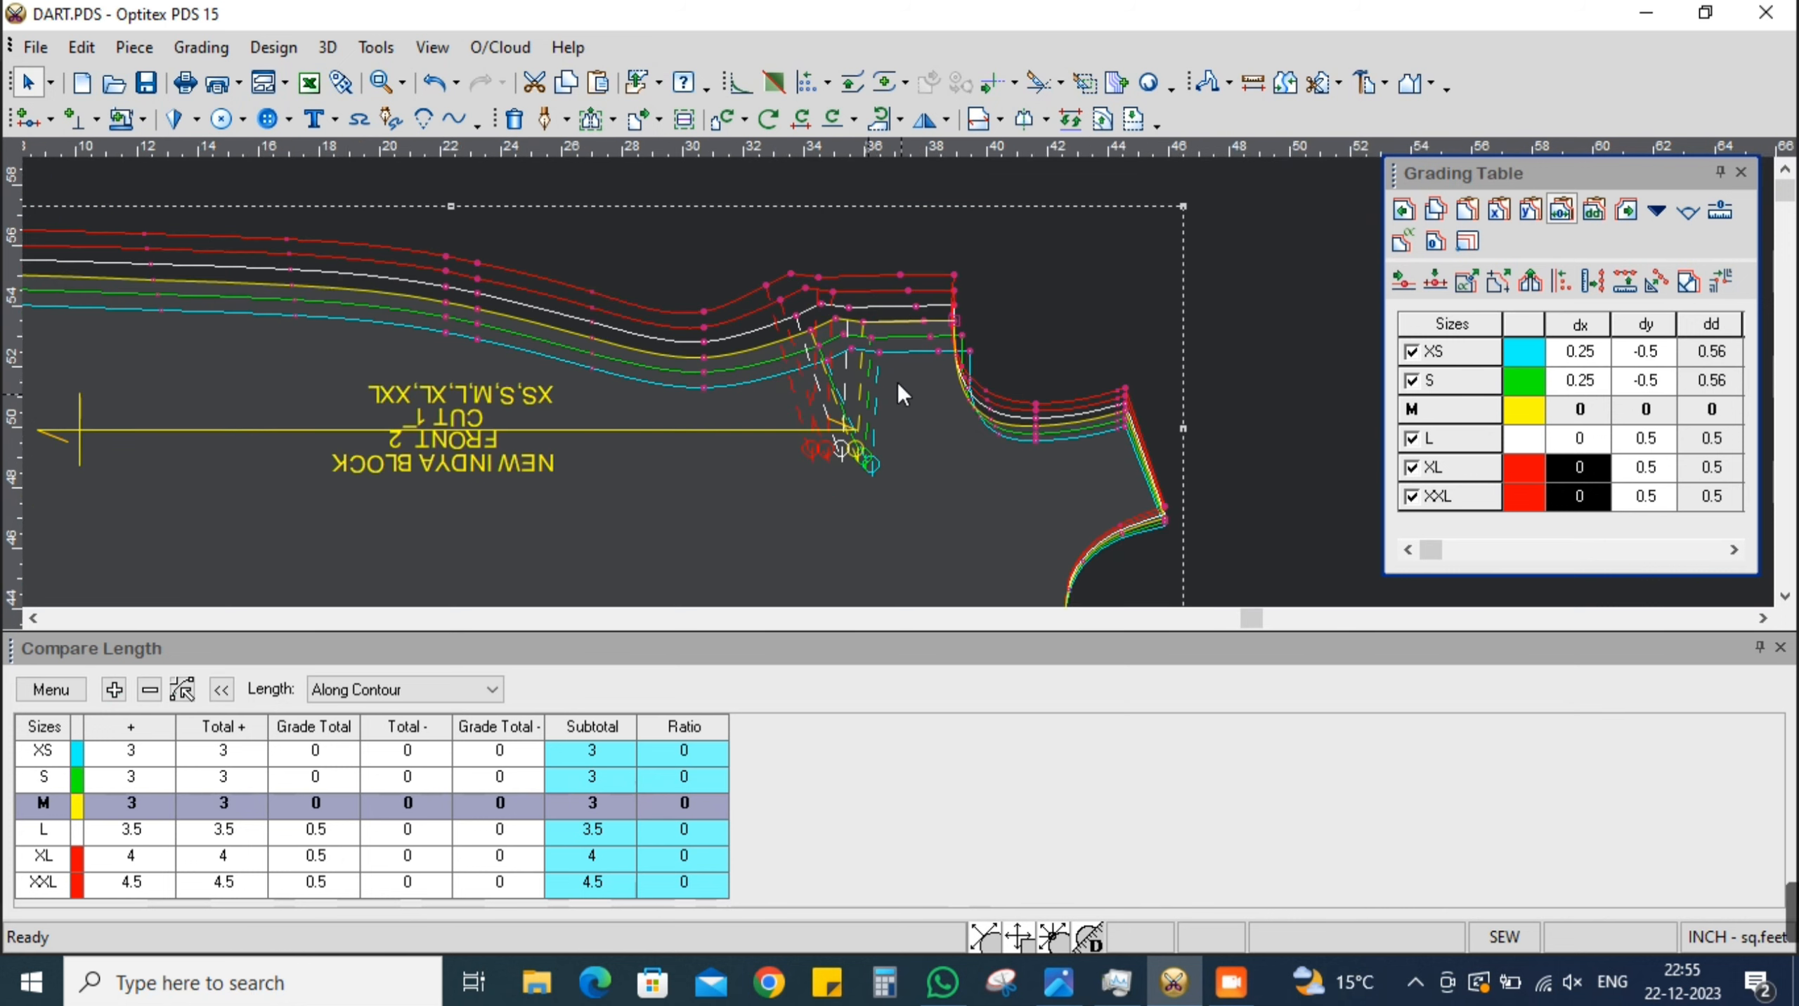
{"action": "scroll", "coordinate": [898, 377], "scroll_direction": "up", "scroll_amount": 2}
{"action": "left_click", "coordinate": [942, 264]}
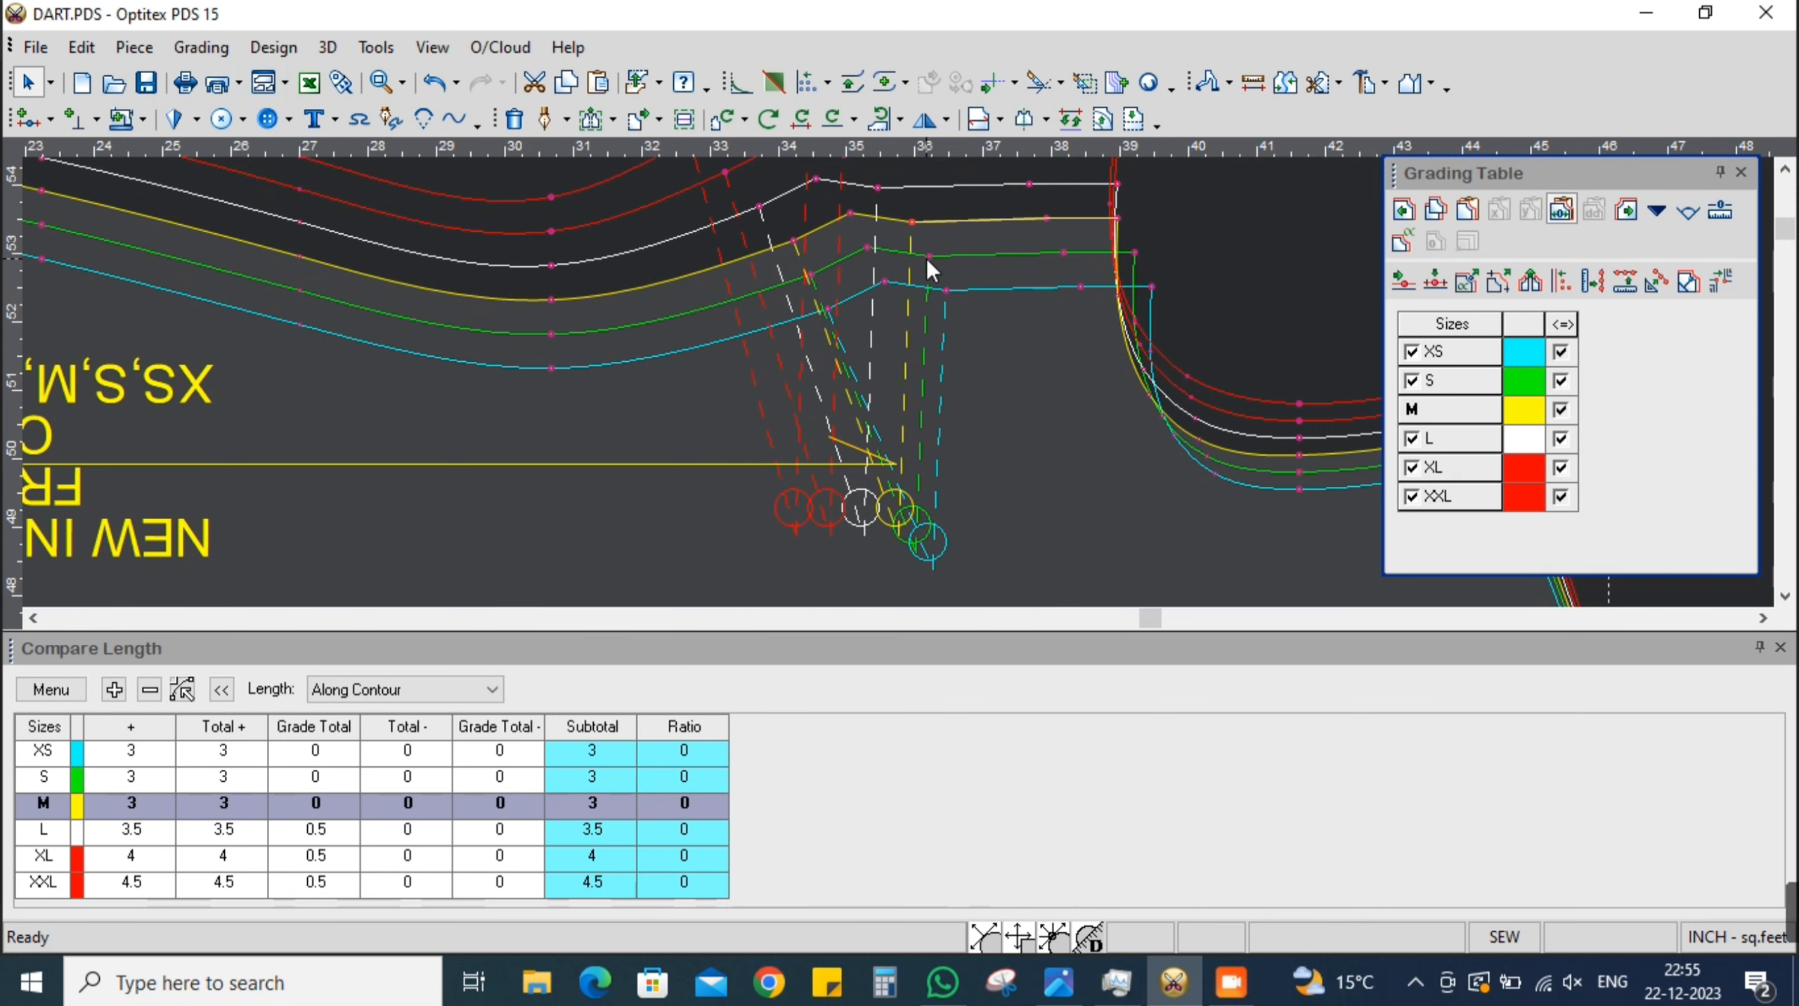
{"action": "left_click", "coordinate": [929, 255]}
{"action": "left_click", "coordinate": [911, 222]}
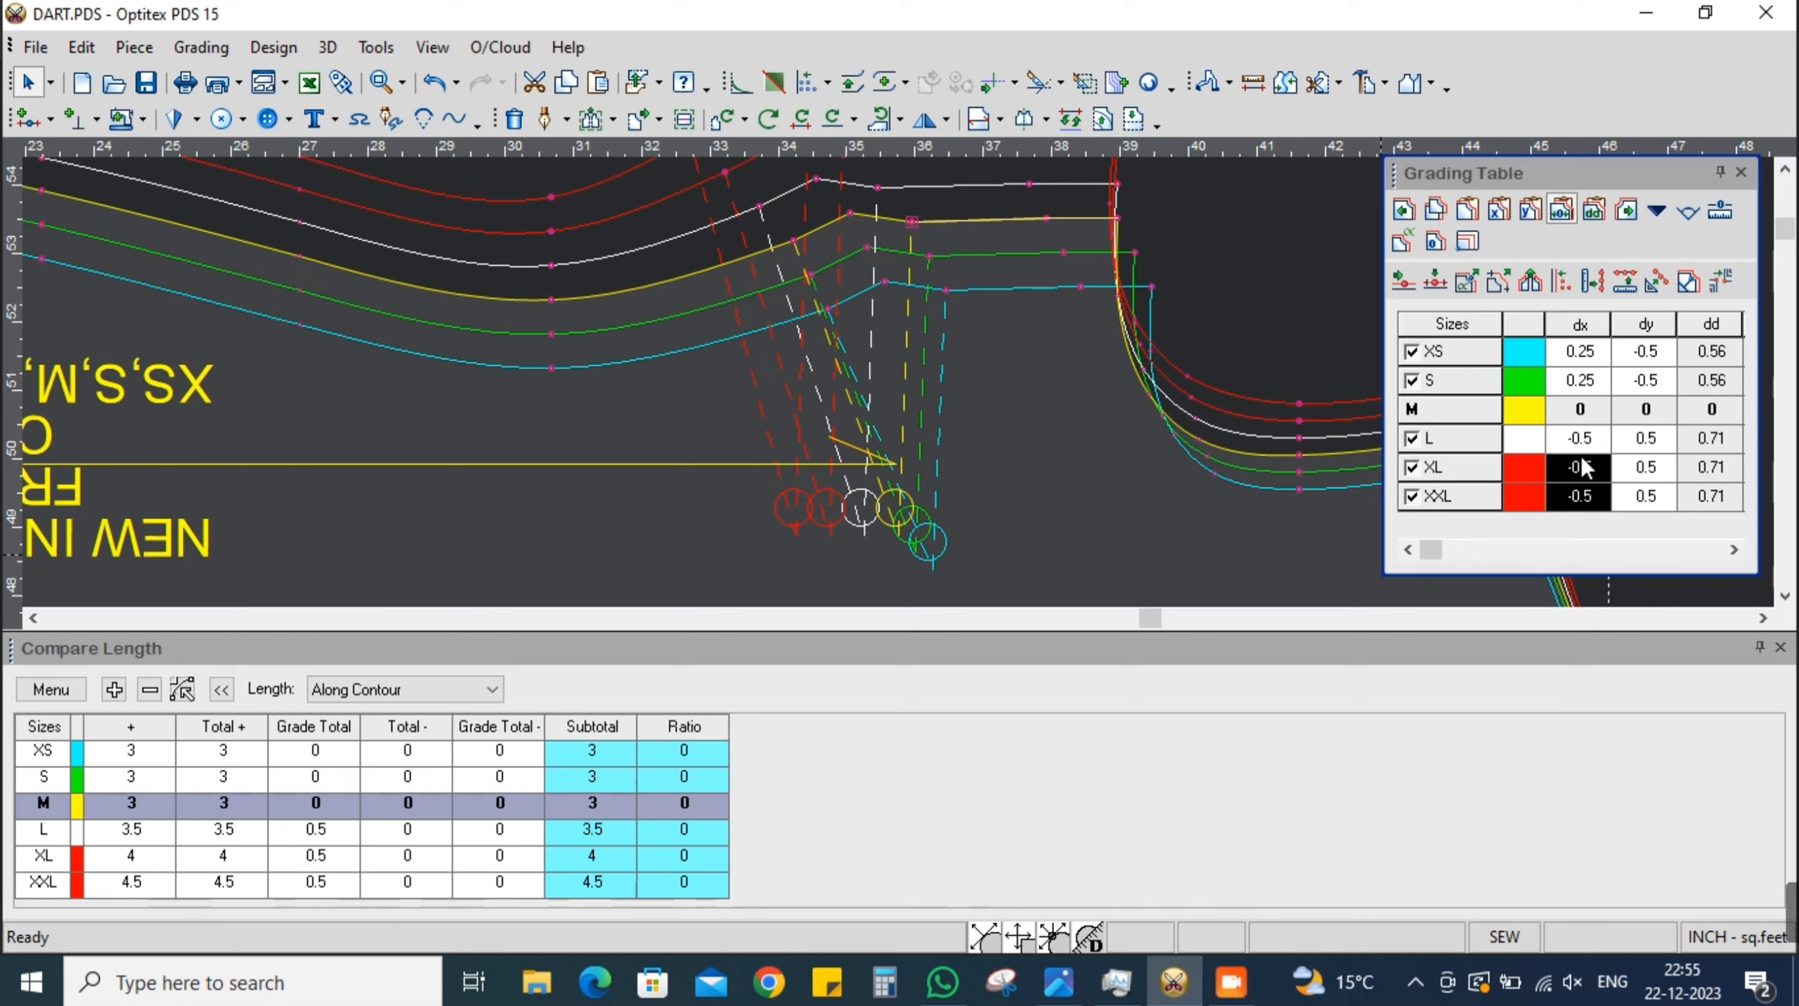
{"action": "left_click_drag", "start_coordinate": [1590, 440], "coordinate": [1600, 520]}
{"action": "type", "text": "-"}
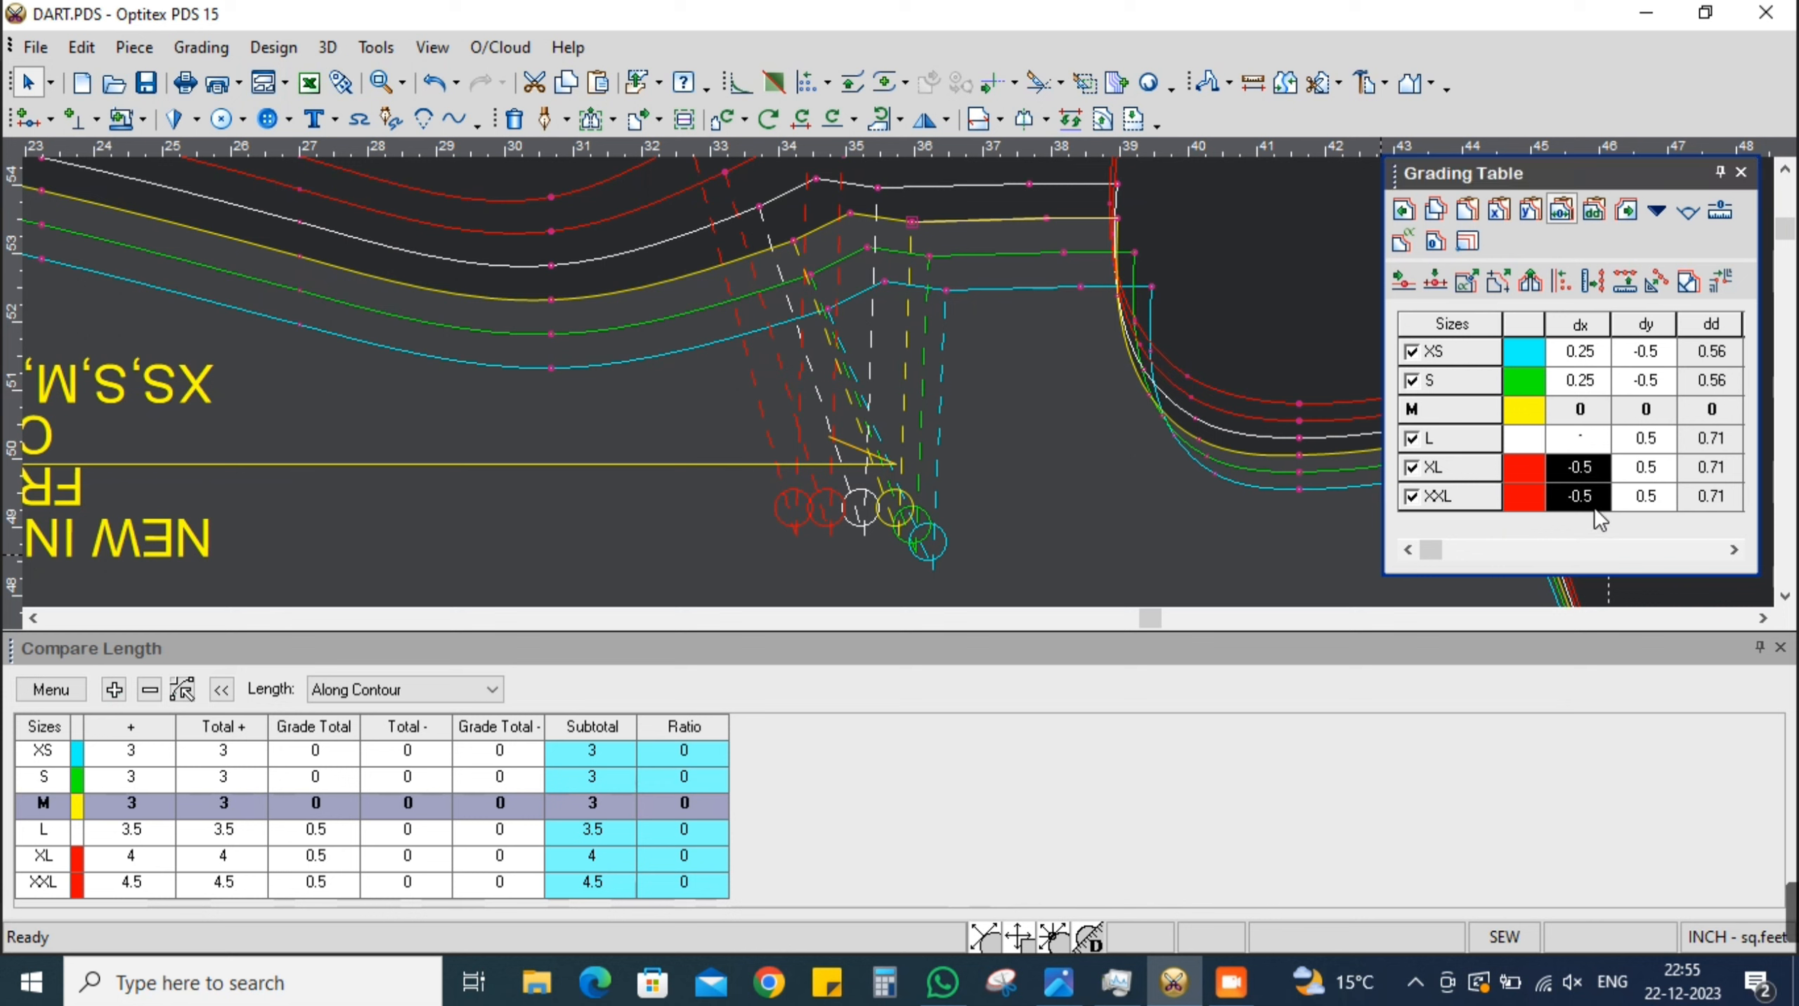
{"action": "type", "text": ".25"}
{"action": "key", "text": "Return"}
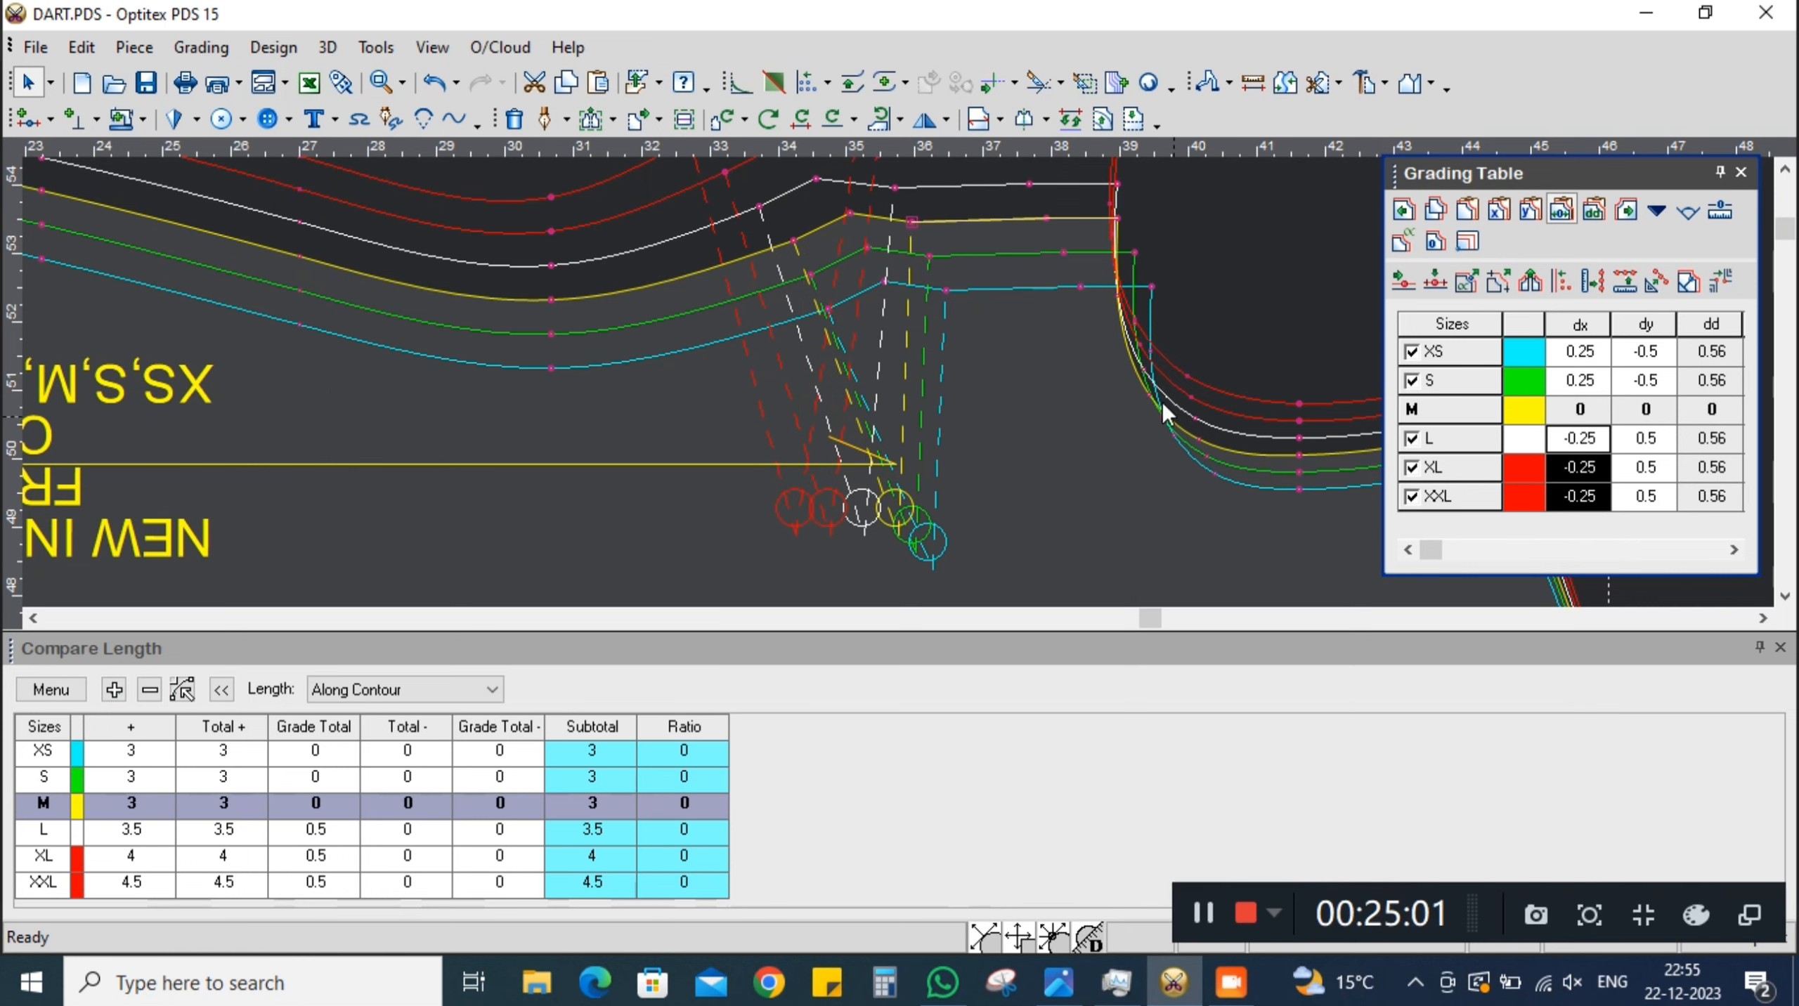
Update the length comparison of the dart leg to armhole base segment and inspect the regraded dart legs
{"action": "scroll", "coordinate": [1057, 388], "scroll_direction": "down", "scroll_amount": 1}
{"action": "left_click", "coordinate": [51, 690]}
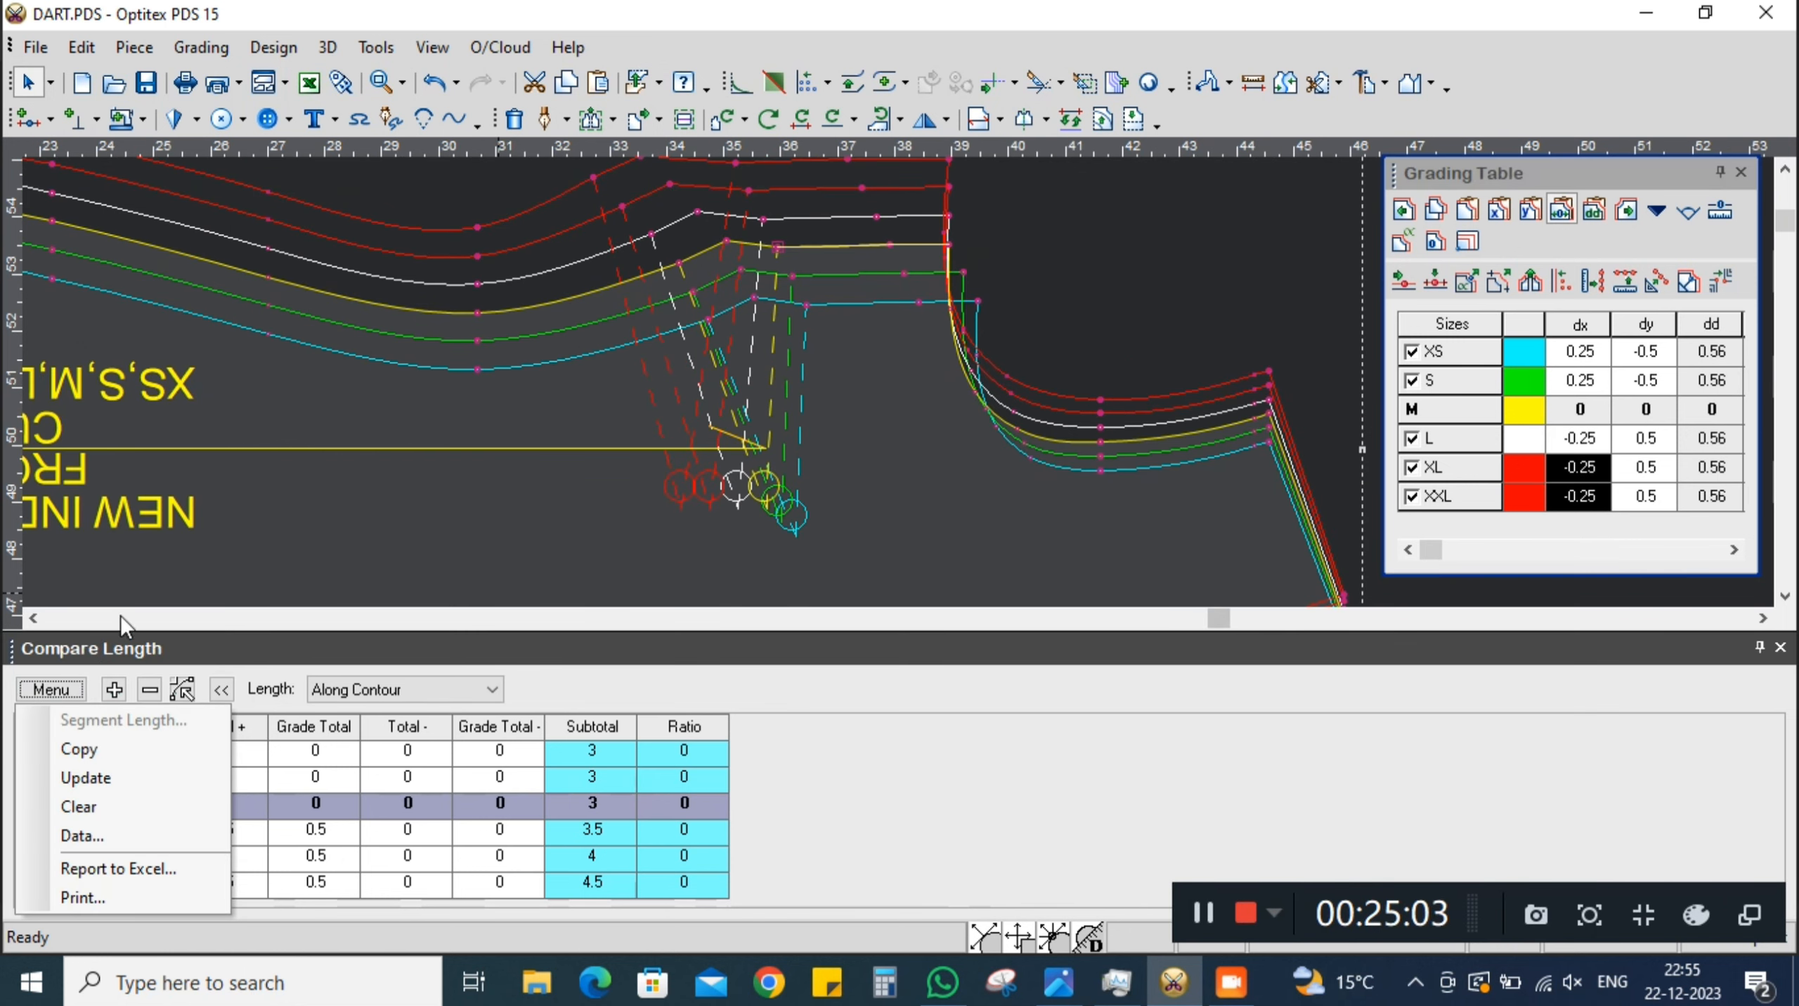
{"action": "left_click", "coordinate": [108, 779]}
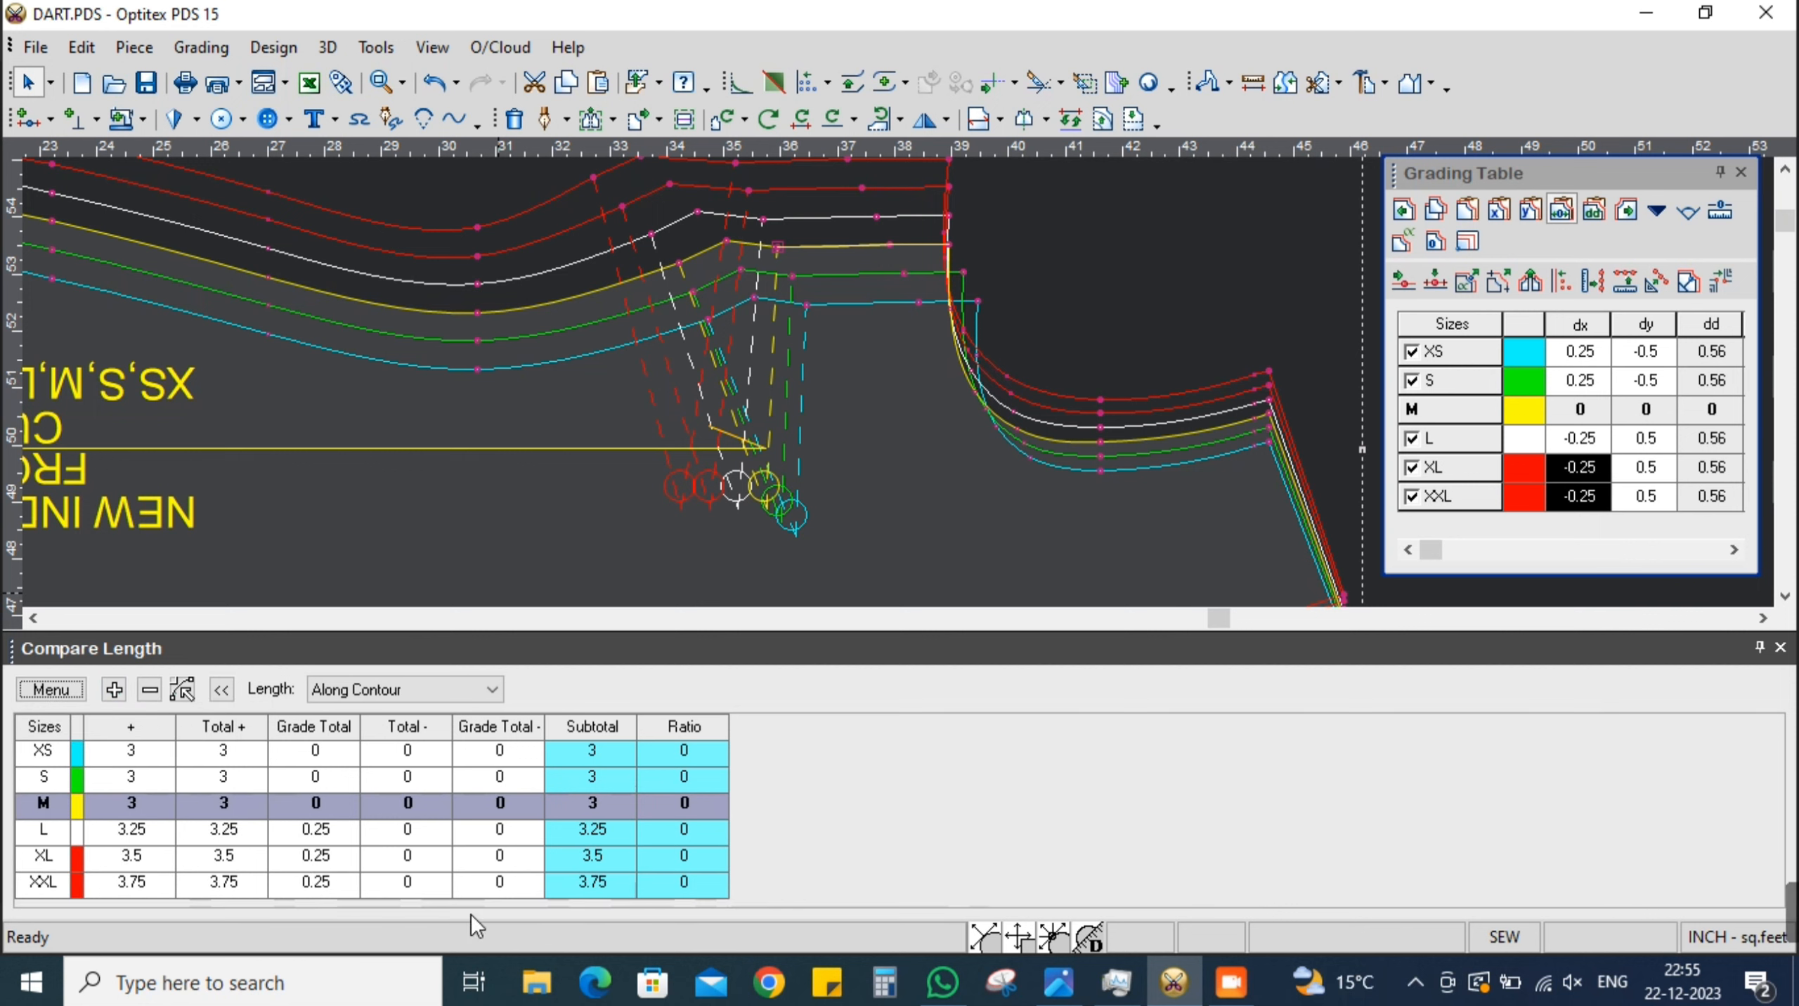
{"action": "left_click", "coordinate": [620, 830]}
{"action": "scroll", "coordinate": [900, 383], "scroll_direction": "up", "scroll_amount": 1}
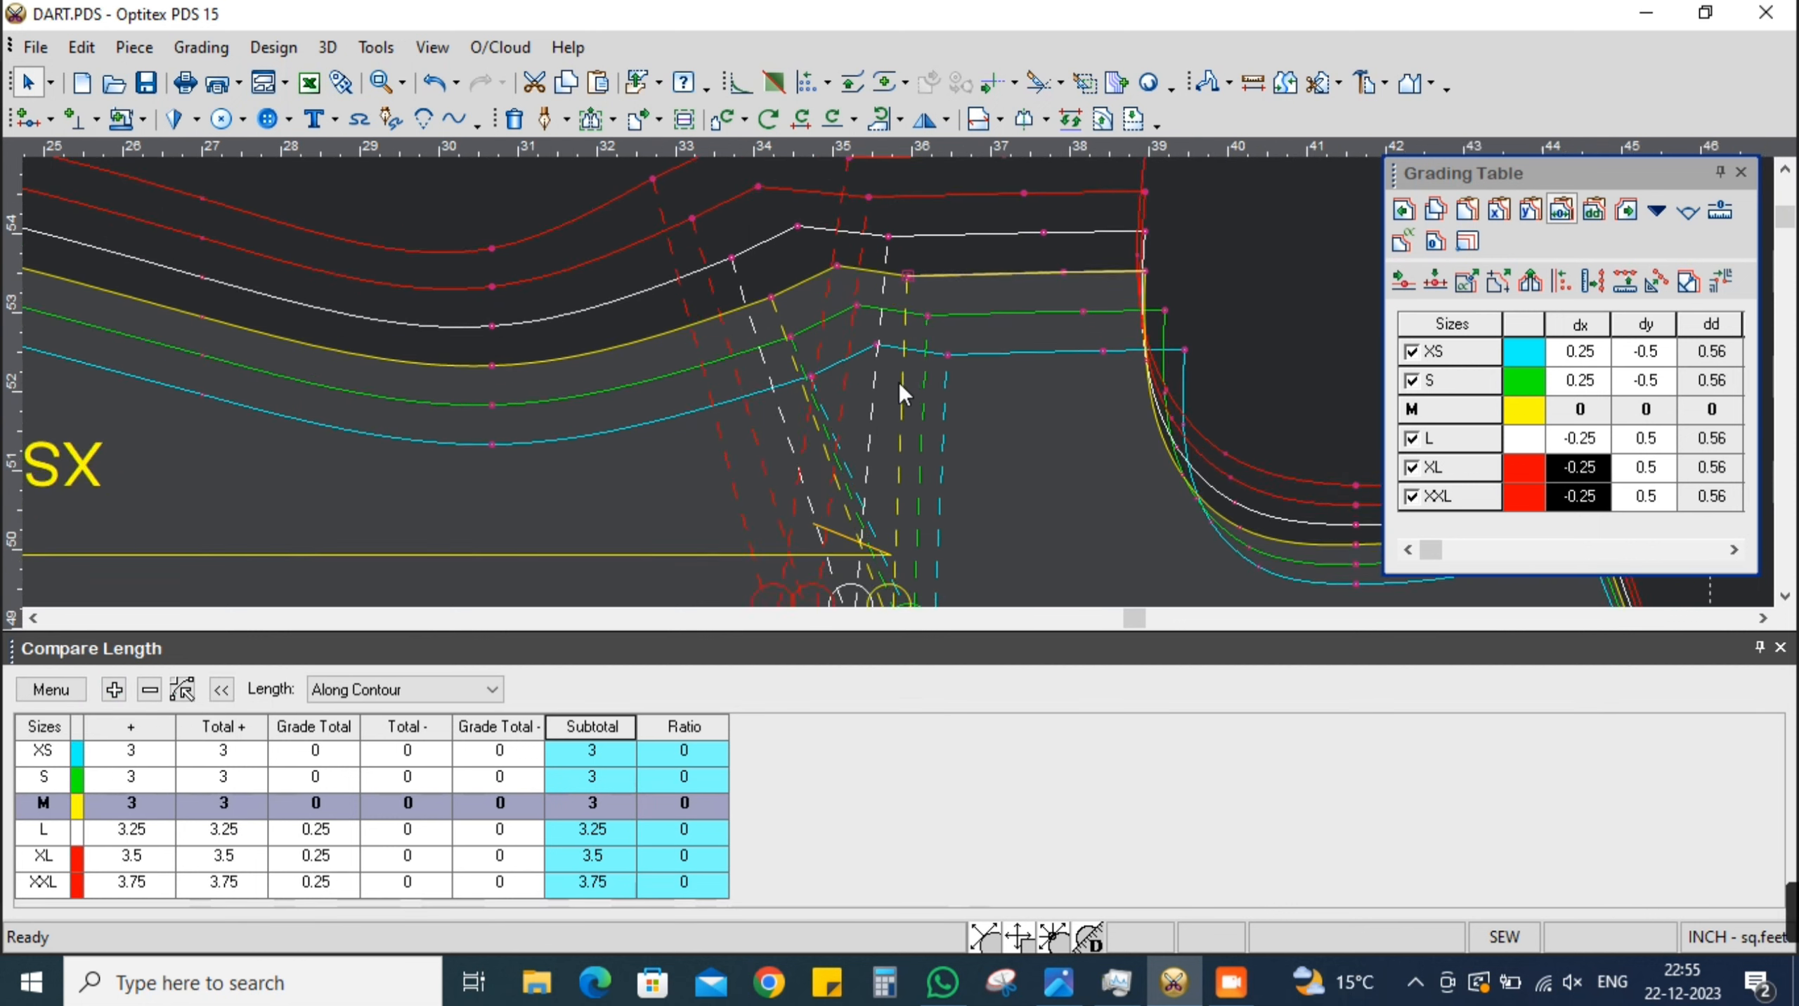
{"action": "scroll", "coordinate": [899, 383], "scroll_direction": "up", "scroll_amount": 1}
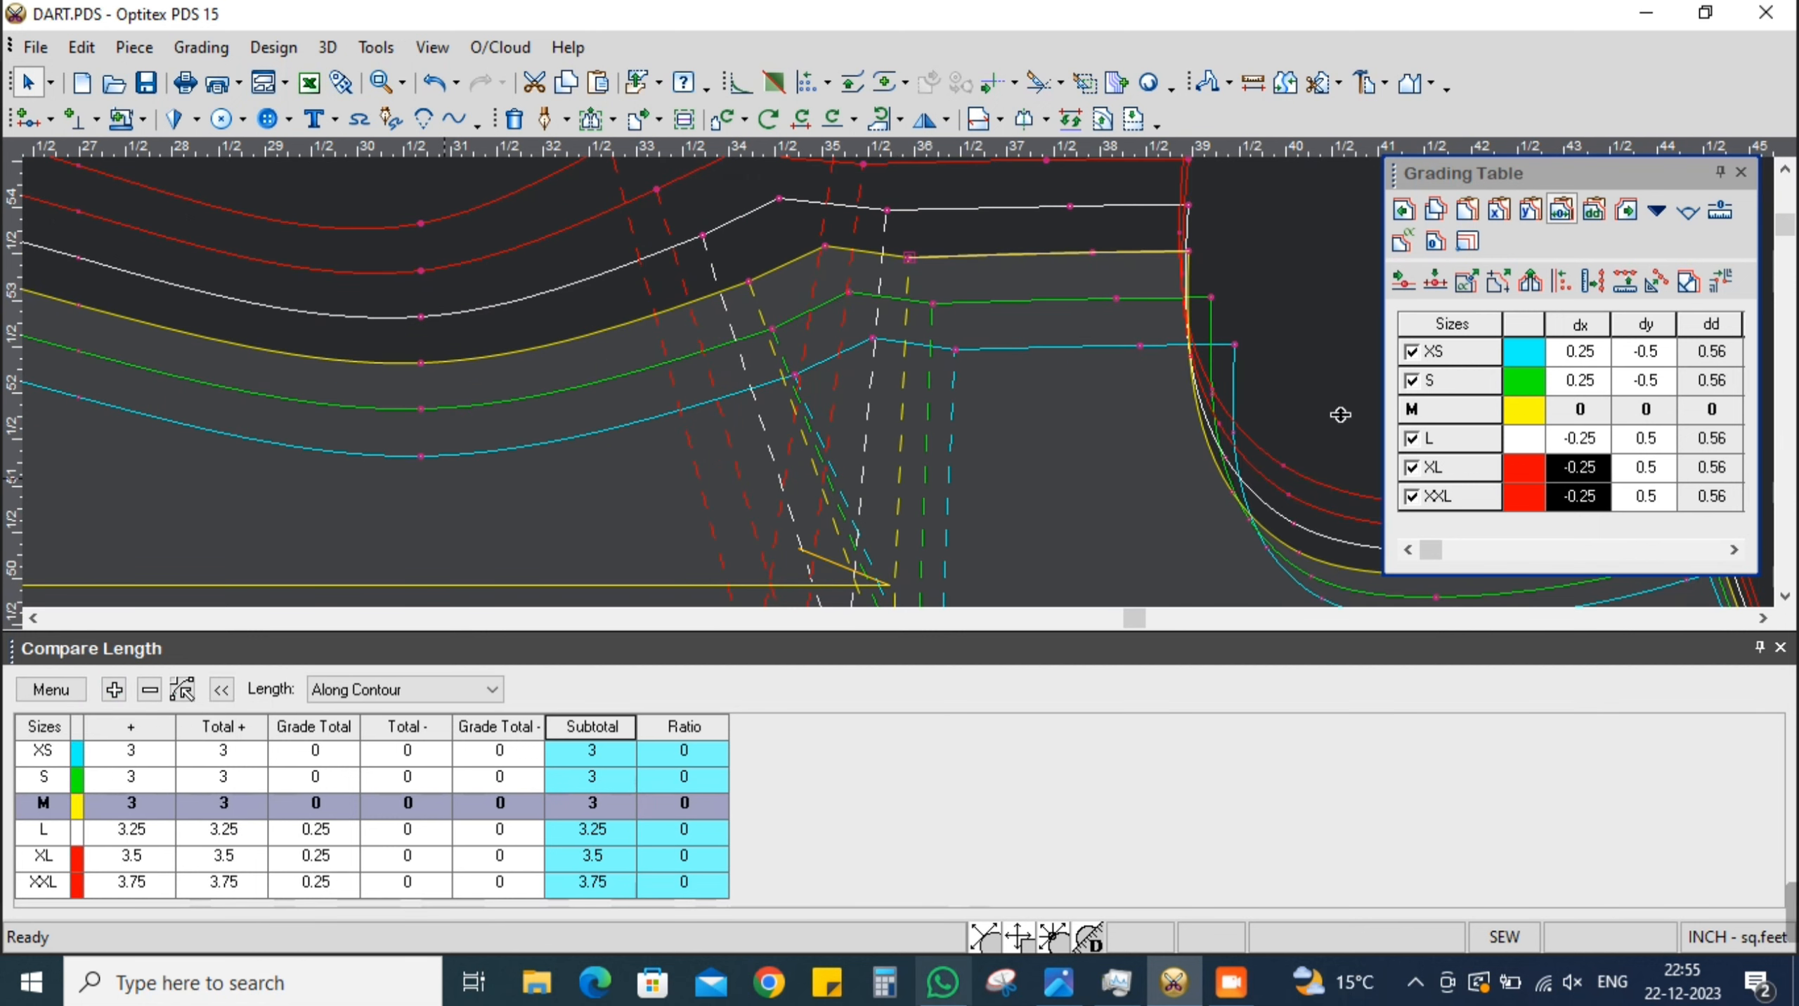
{"action": "scroll", "coordinate": [910, 257], "scroll_direction": "down", "scroll_amount": 1}
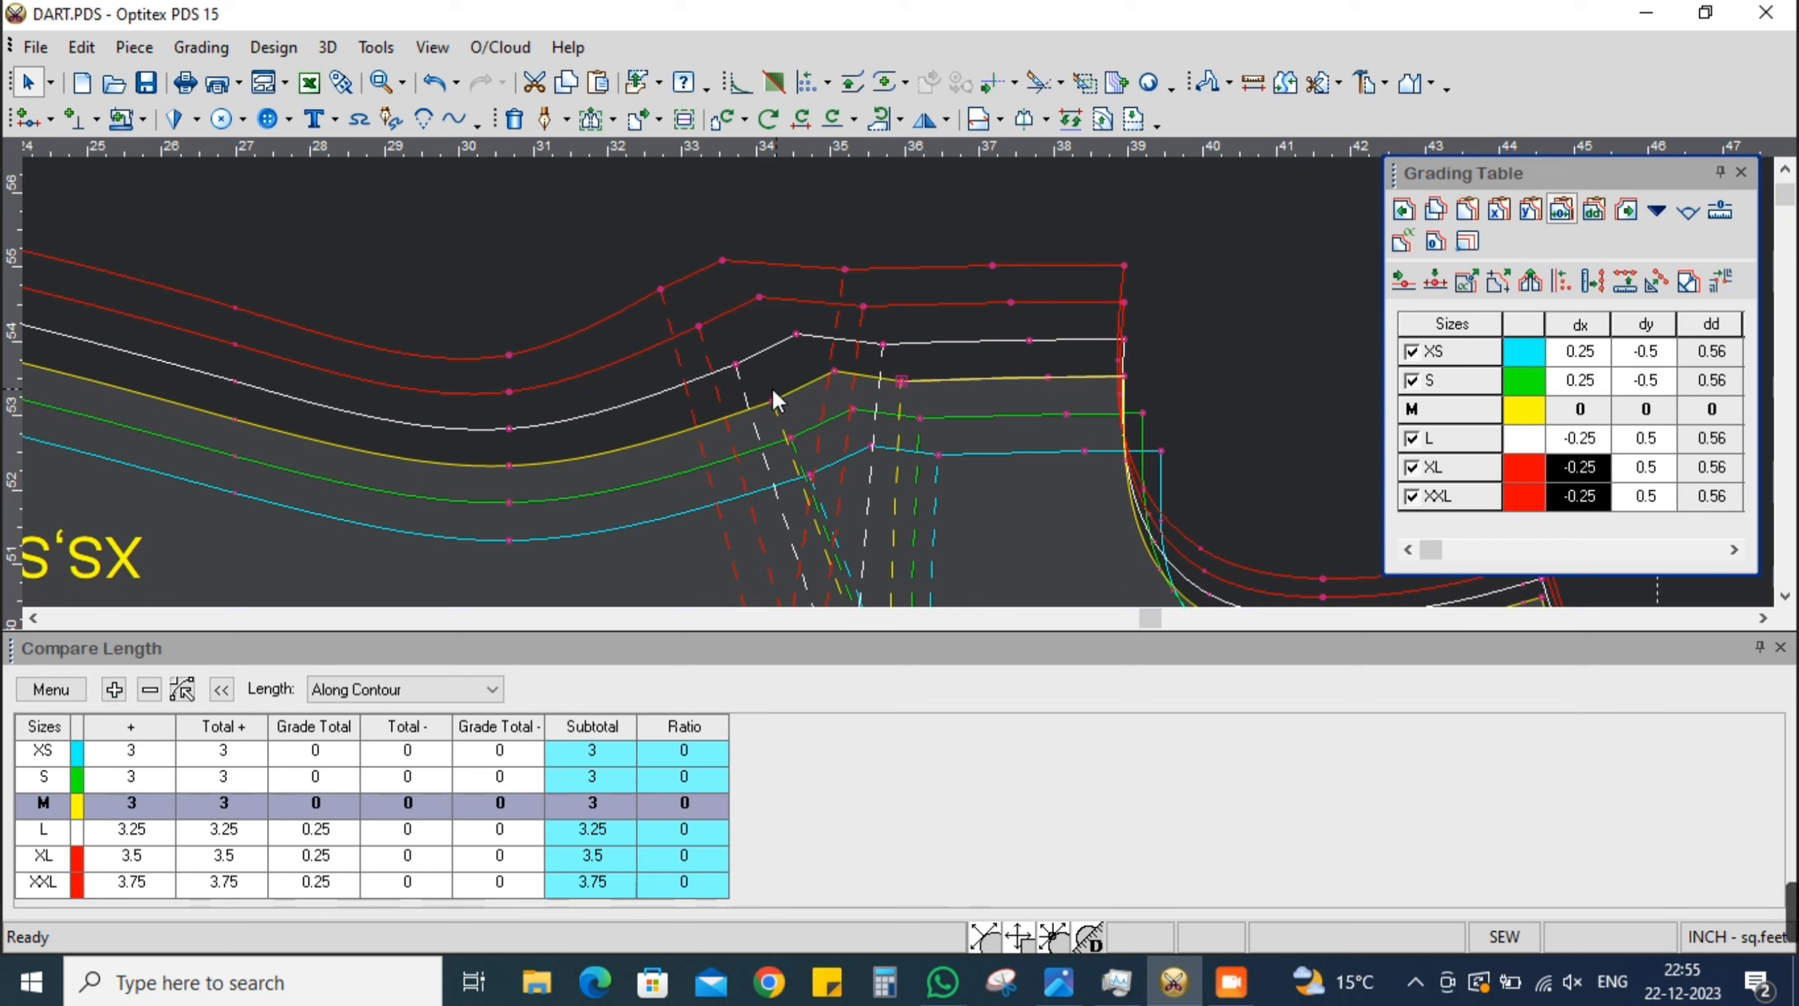
Set dx to -0.375 for L, XL and XXL on the side seam point between the two bust dart legs
{"action": "left_click", "coordinate": [835, 370]}
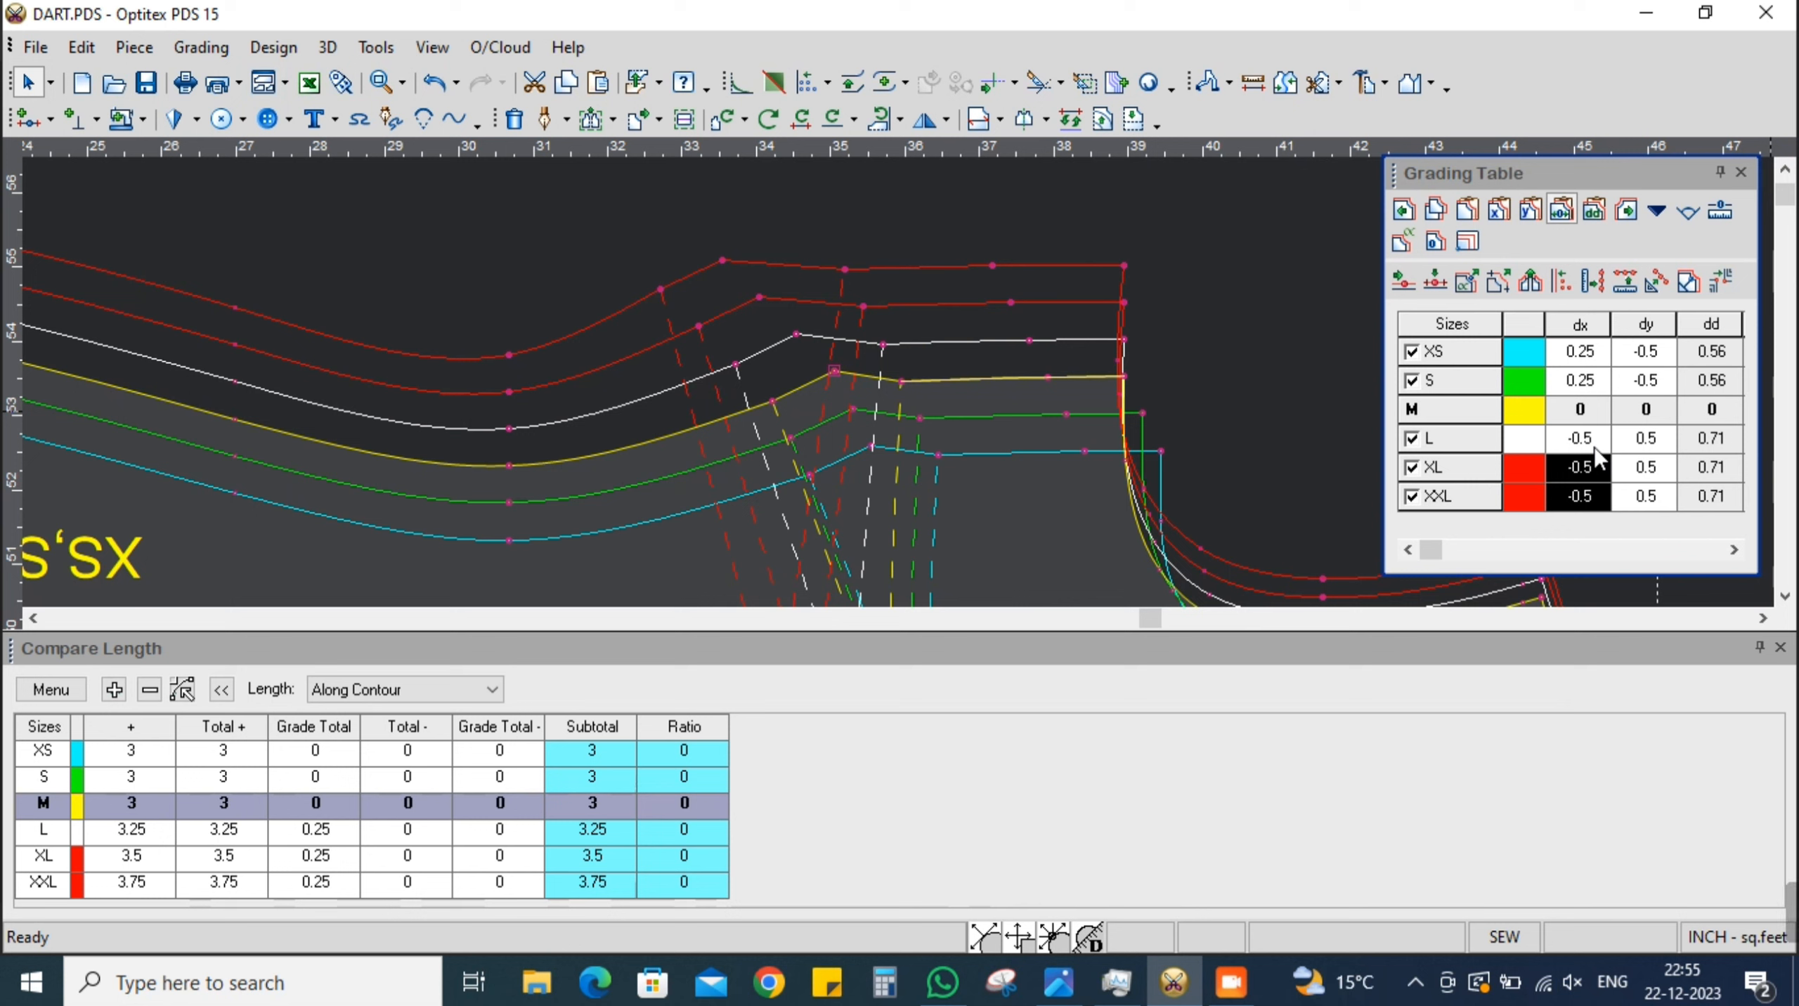
{"action": "left_click_drag", "start_coordinate": [1594, 438], "coordinate": [1599, 522]}
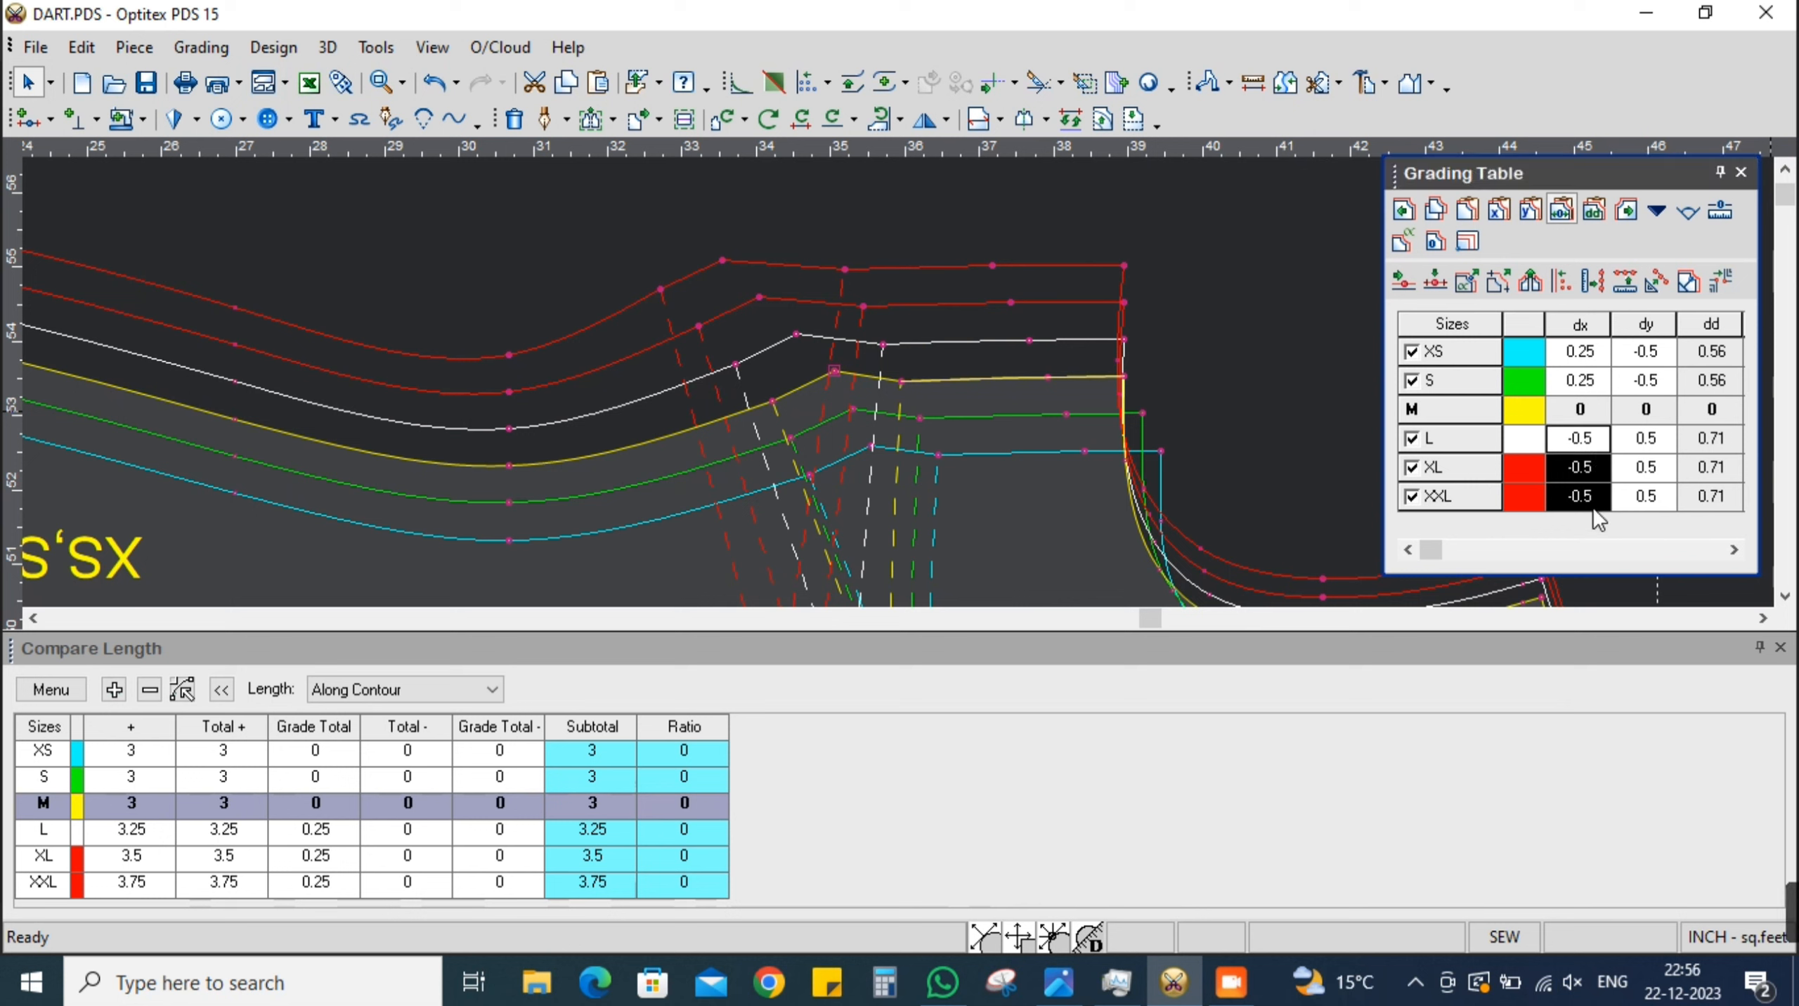
{"action": "type", "text": "-.375"}
{"action": "key", "text": "Return"}
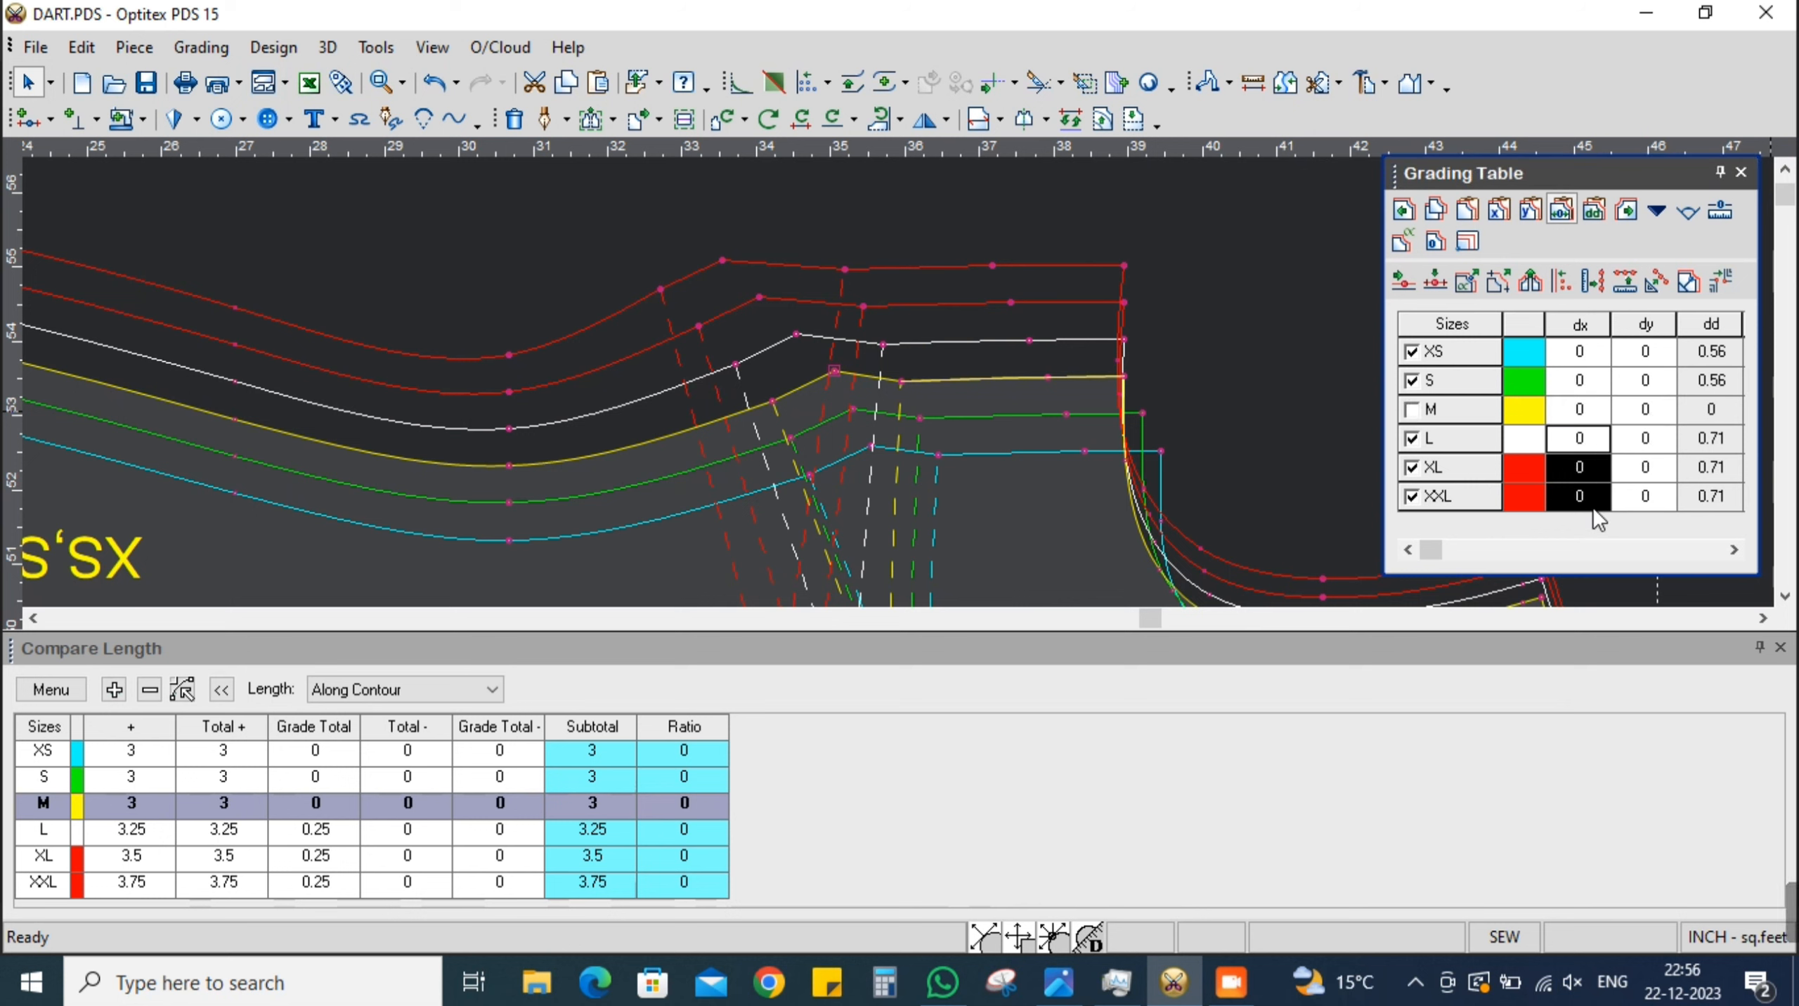
{"action": "scroll", "coordinate": [823, 471], "scroll_direction": "down", "scroll_amount": 4}
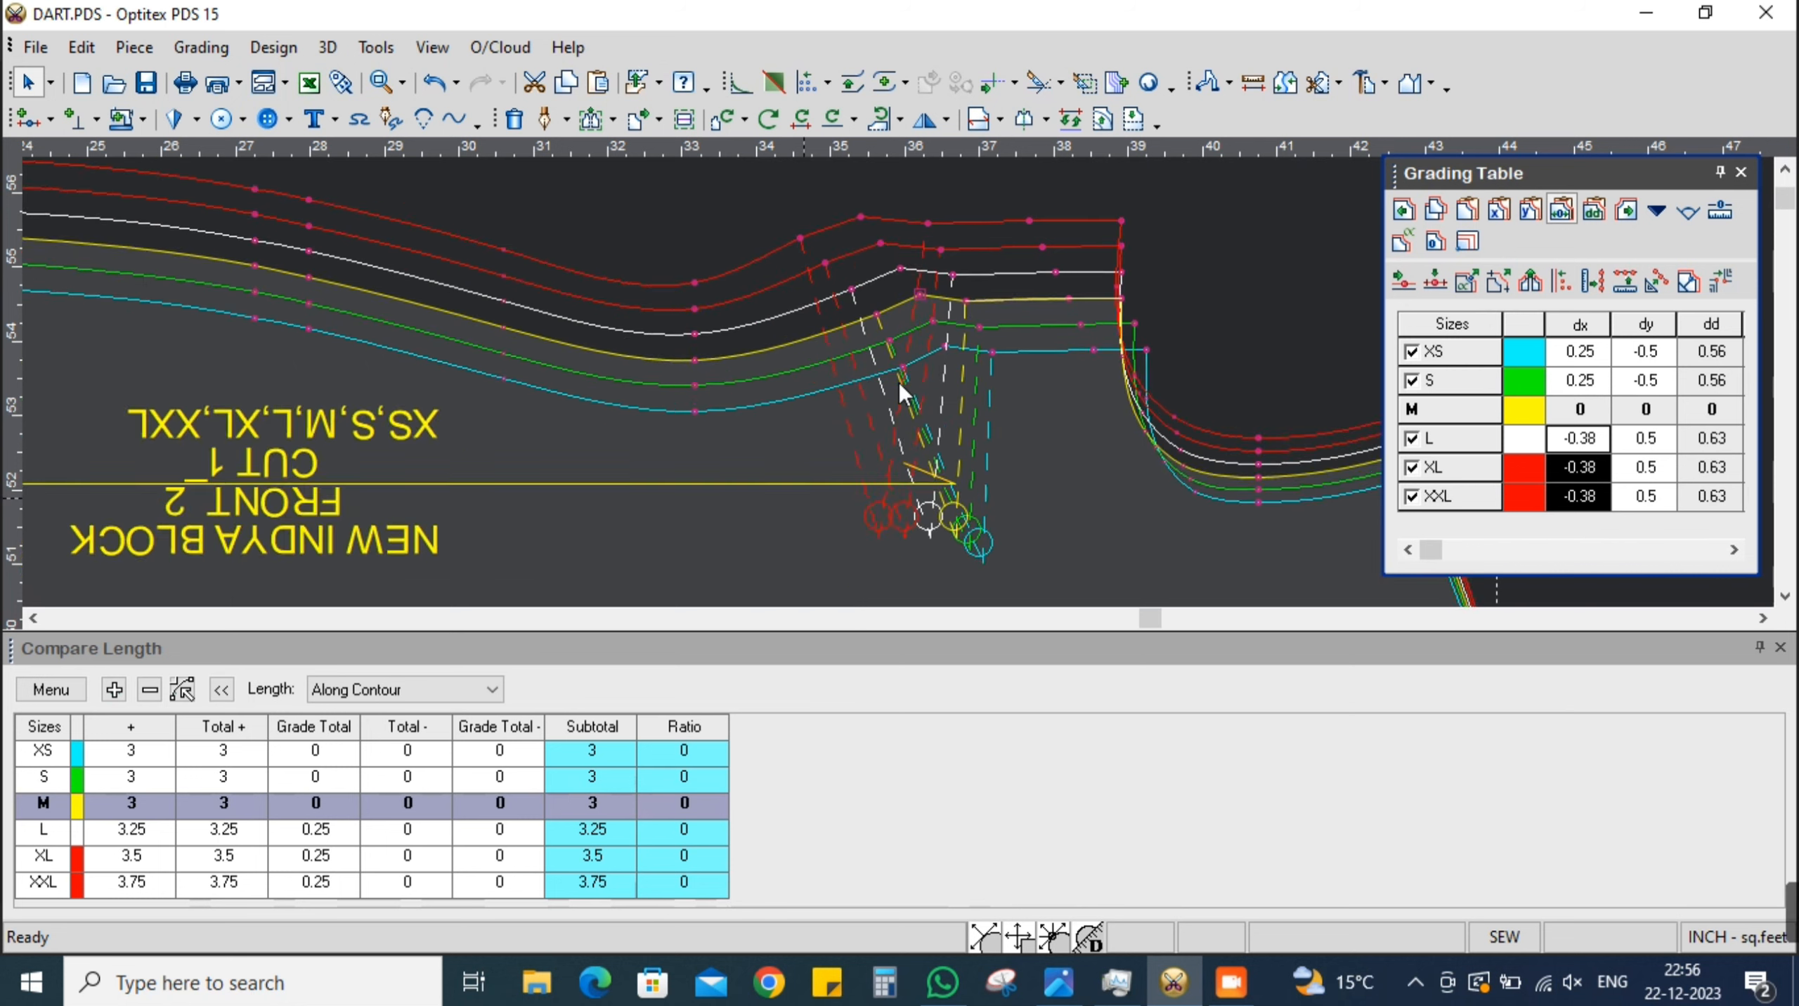
{"action": "scroll", "coordinate": [900, 381], "scroll_direction": "up", "scroll_amount": 3}
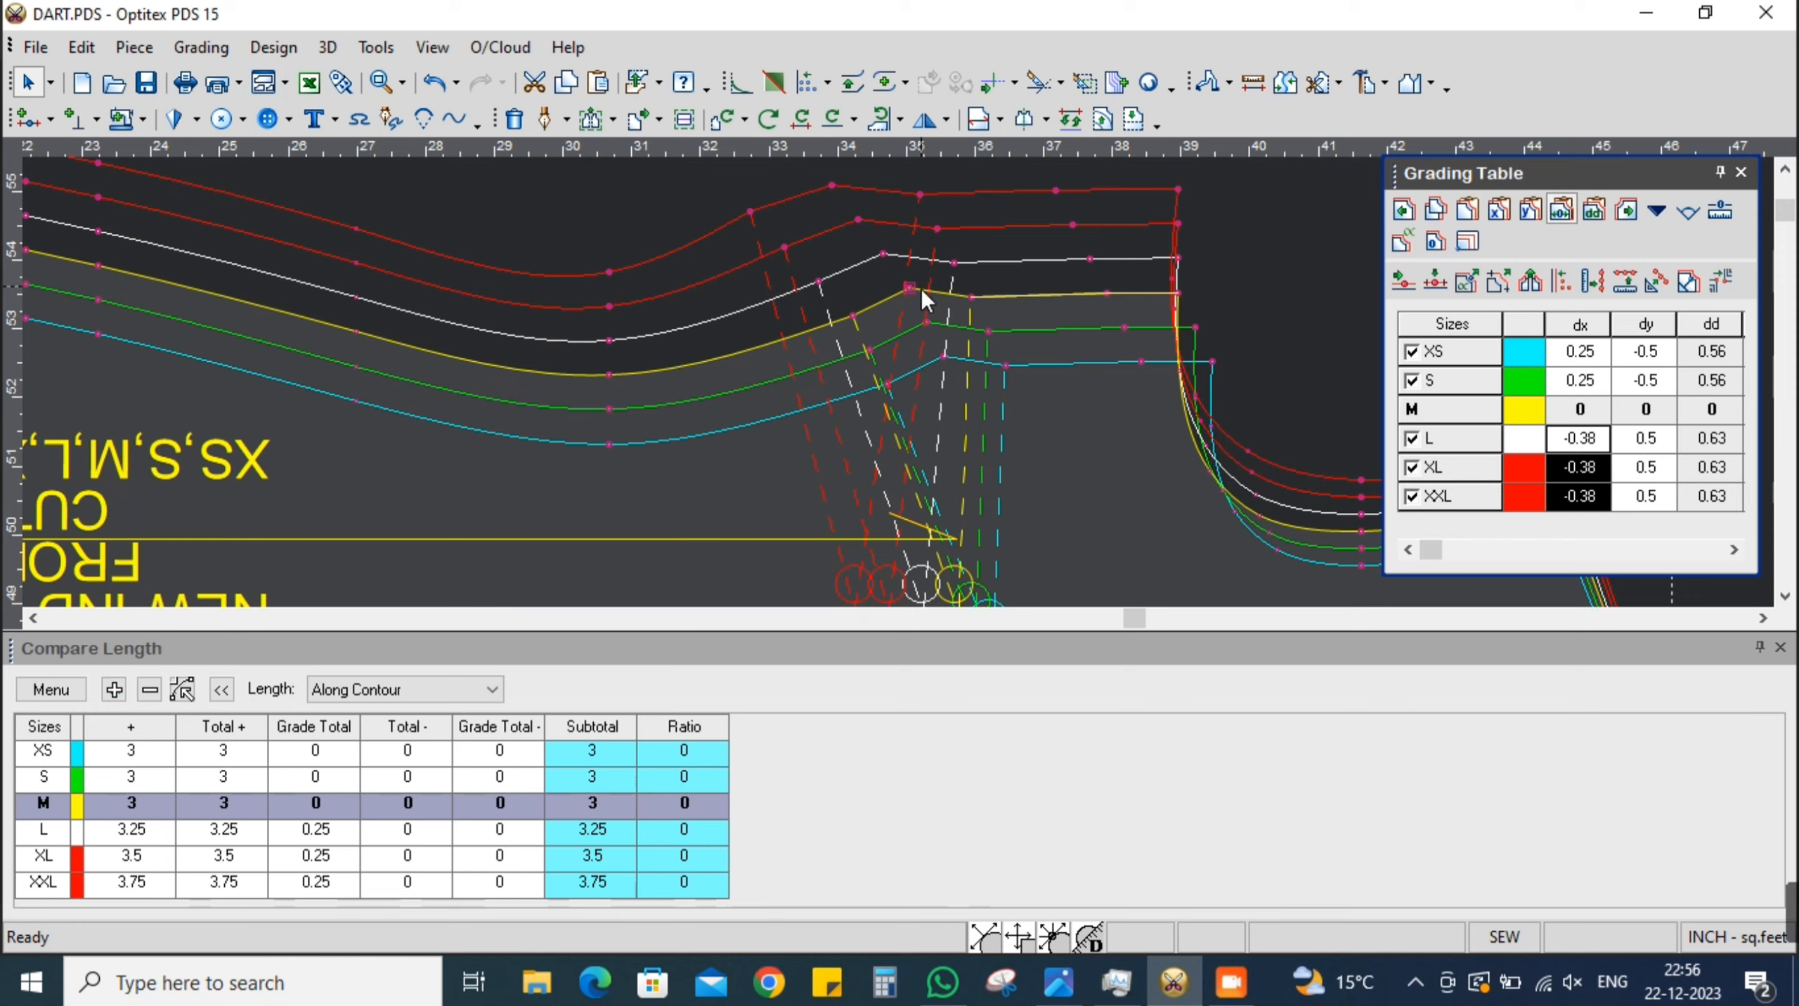
Measure the front bust dart intake between the two dart leg points on the side seam
{"action": "scroll", "coordinate": [900, 383], "scroll_direction": "down", "scroll_amount": 2}
{"action": "scroll", "coordinate": [900, 383], "scroll_direction": "up", "scroll_amount": 3}
{"action": "scroll", "coordinate": [884, 349], "scroll_direction": "down", "scroll_amount": 2}
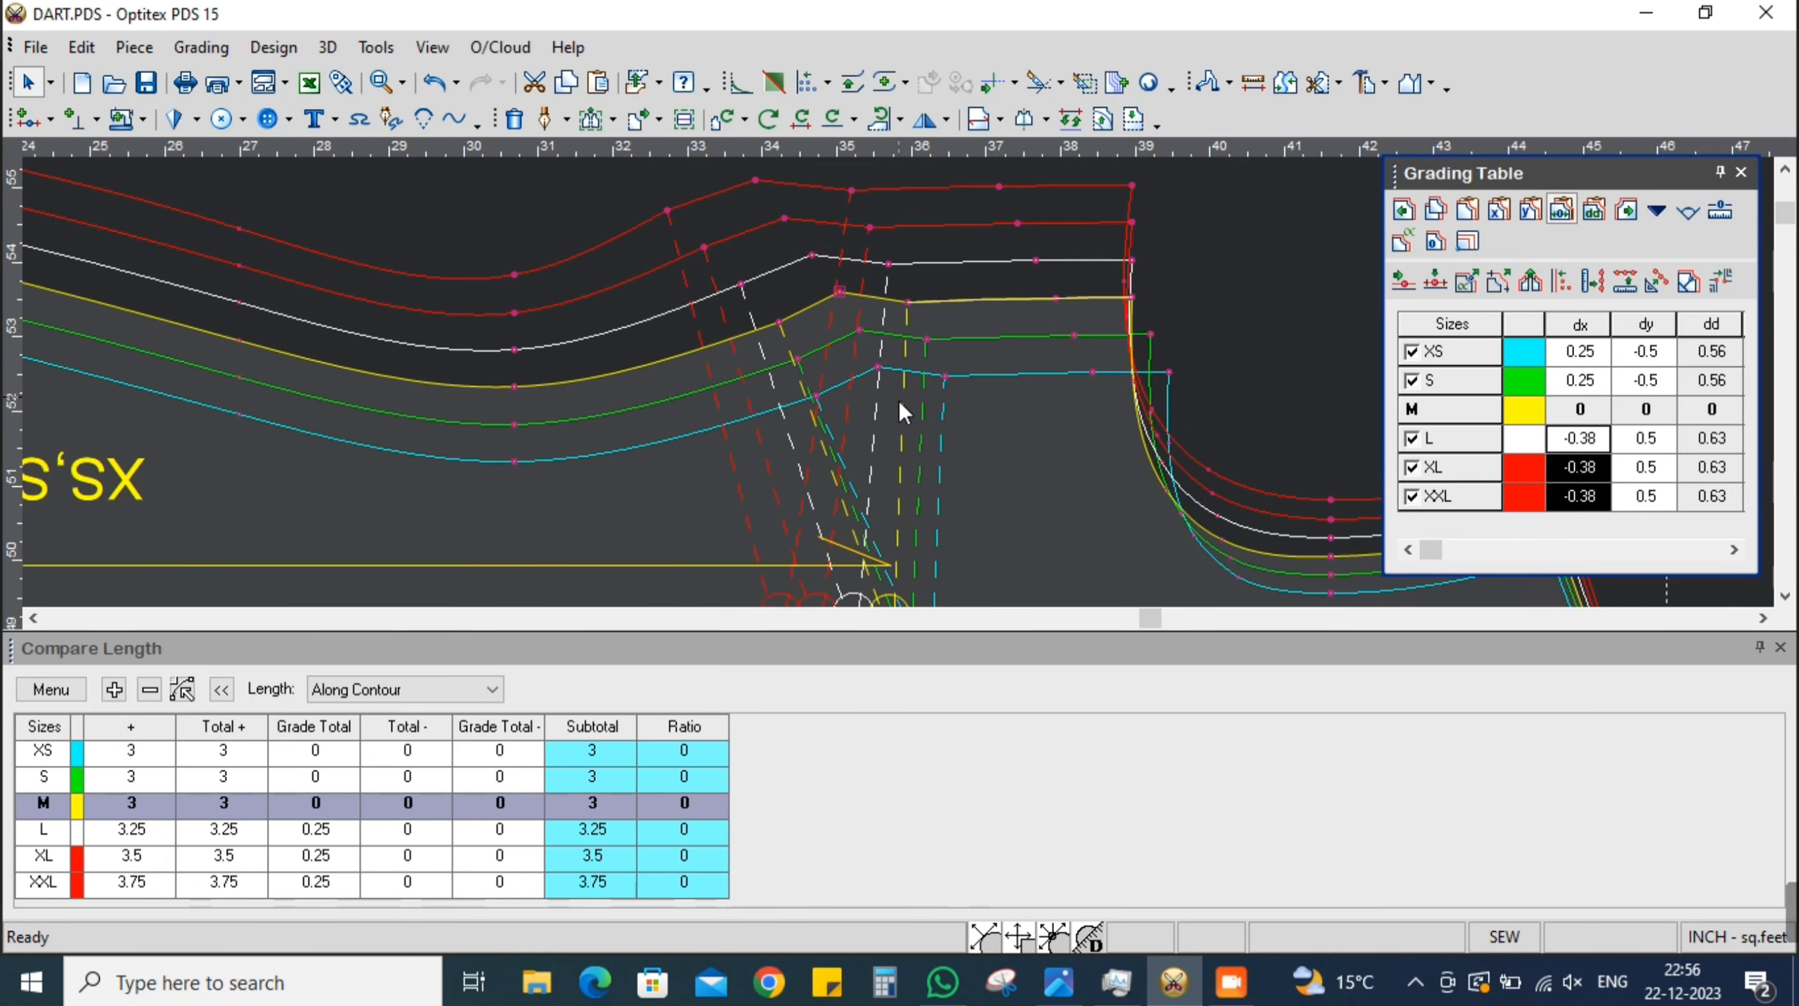
{"action": "scroll", "coordinate": [900, 383], "scroll_direction": "up", "scroll_amount": 3}
{"action": "key", "text": "Escape"}
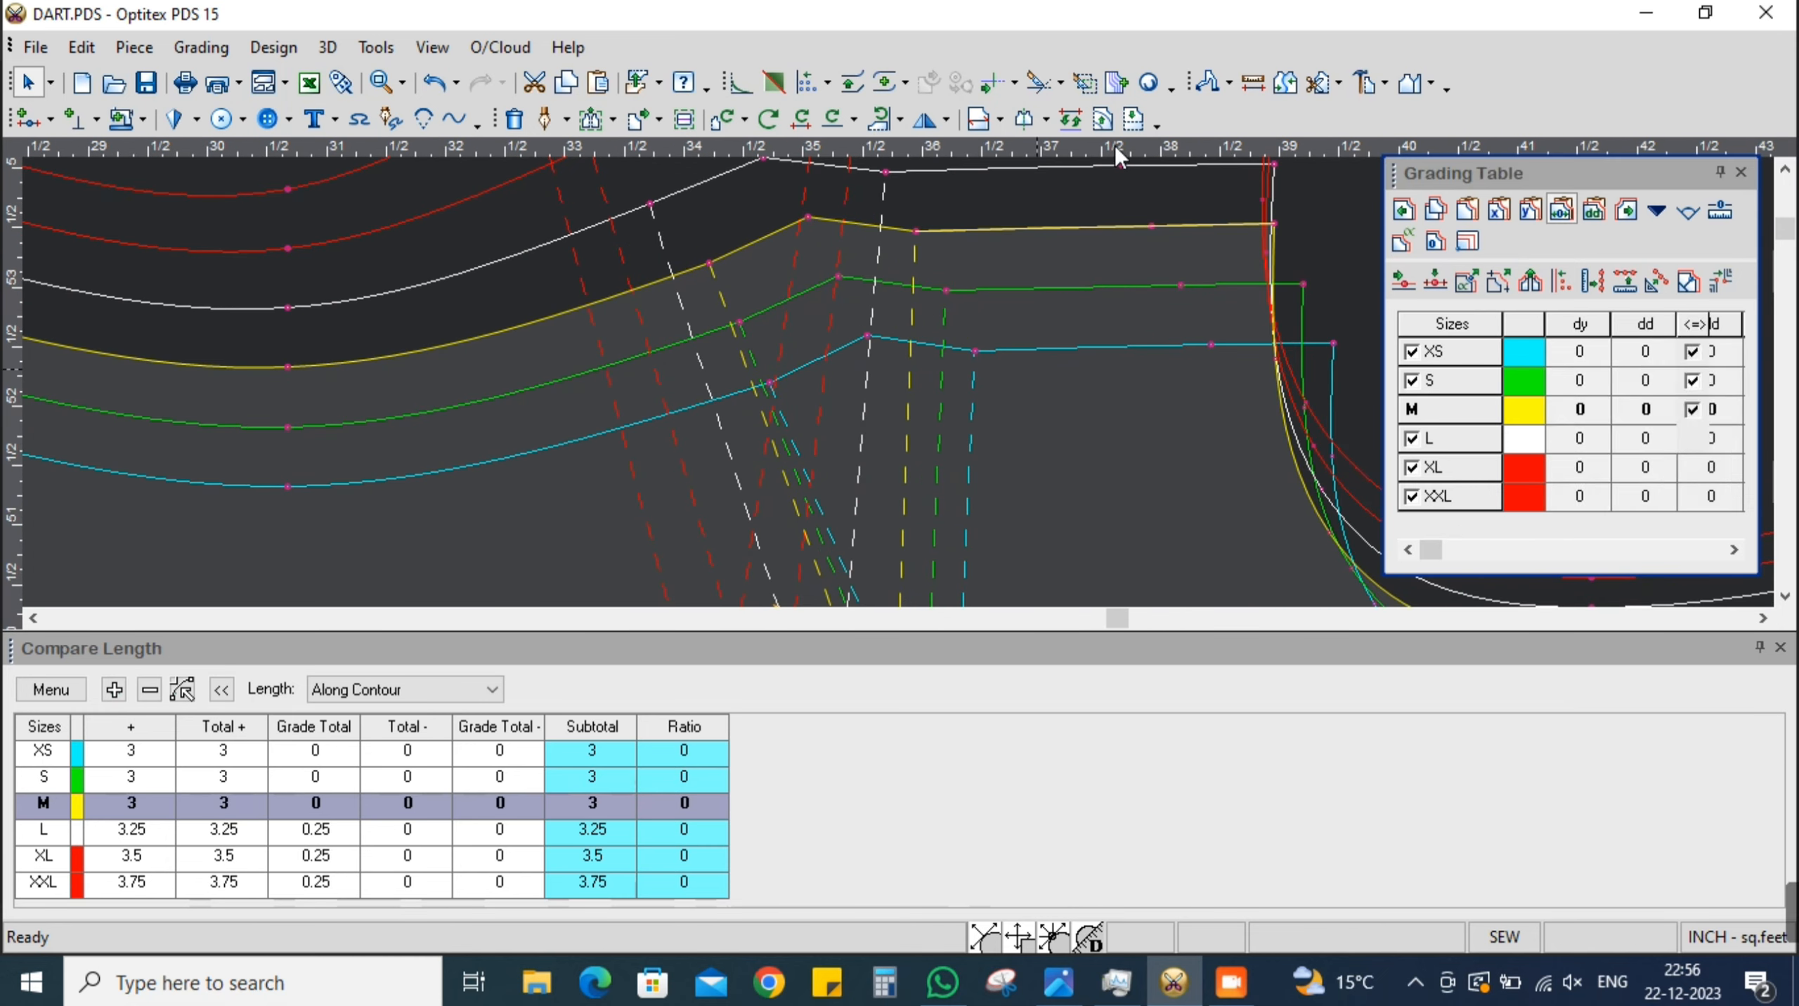
{"action": "left_click", "coordinate": [1252, 82]}
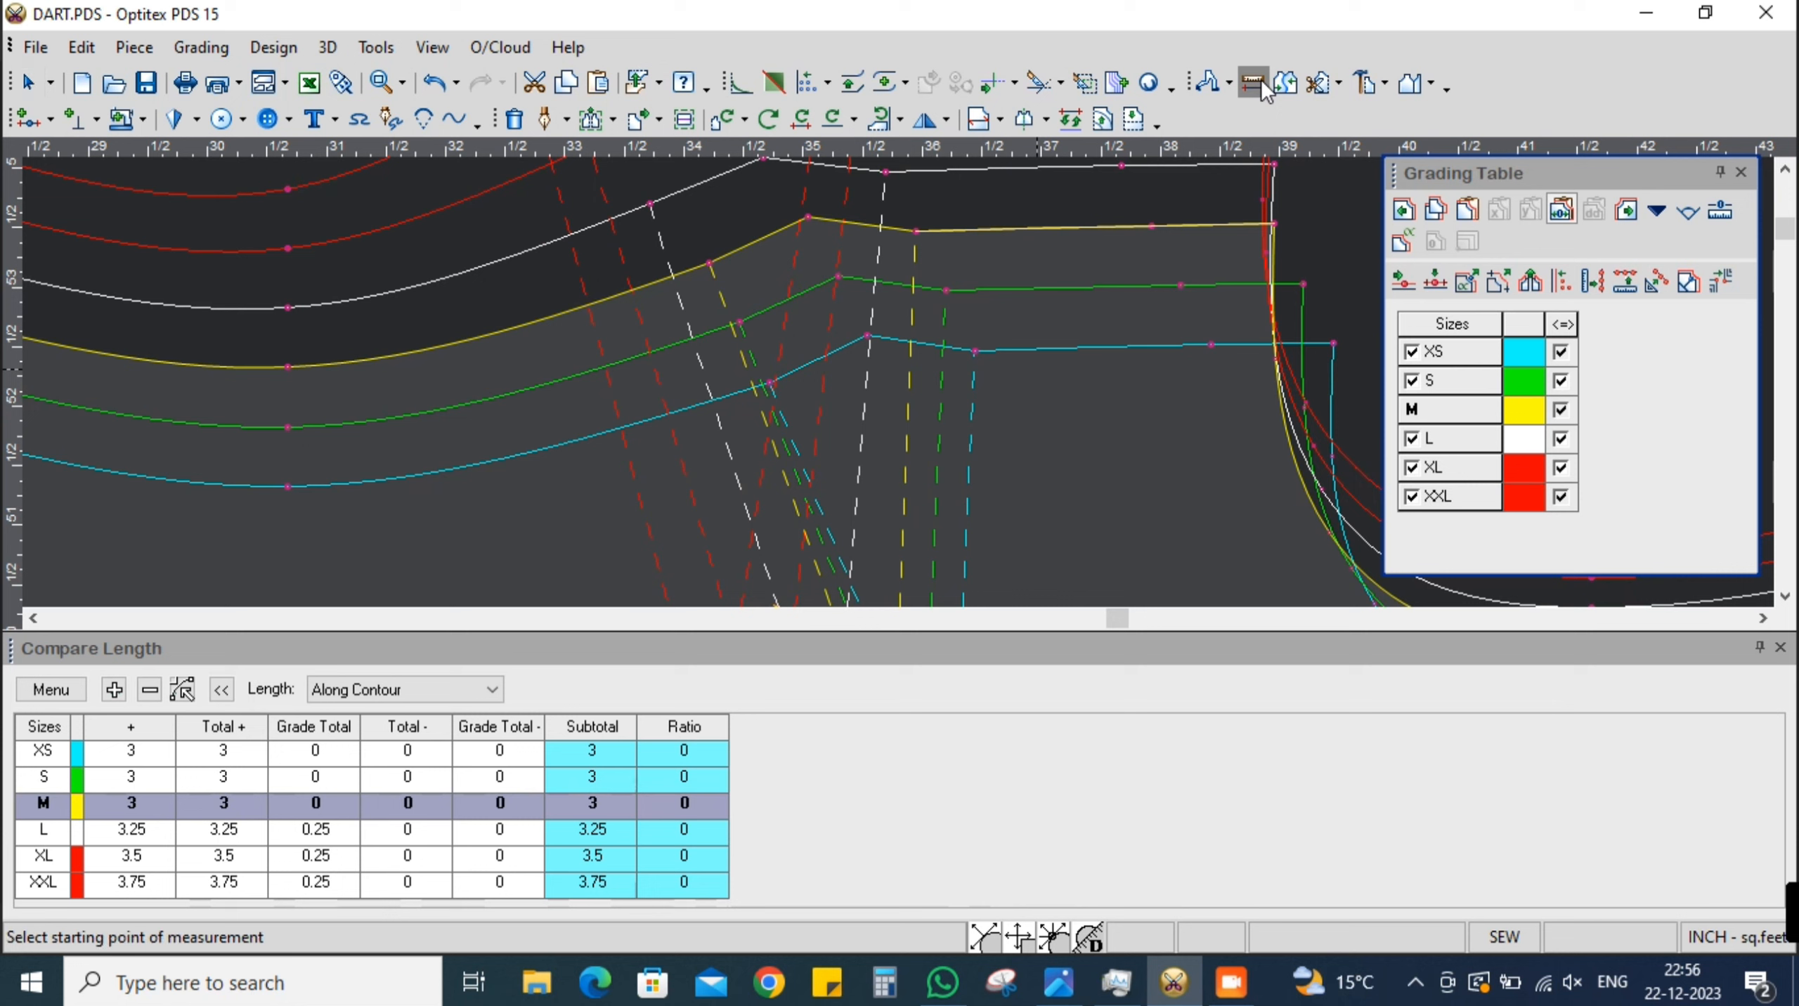
{"action": "left_click", "coordinate": [709, 263]}
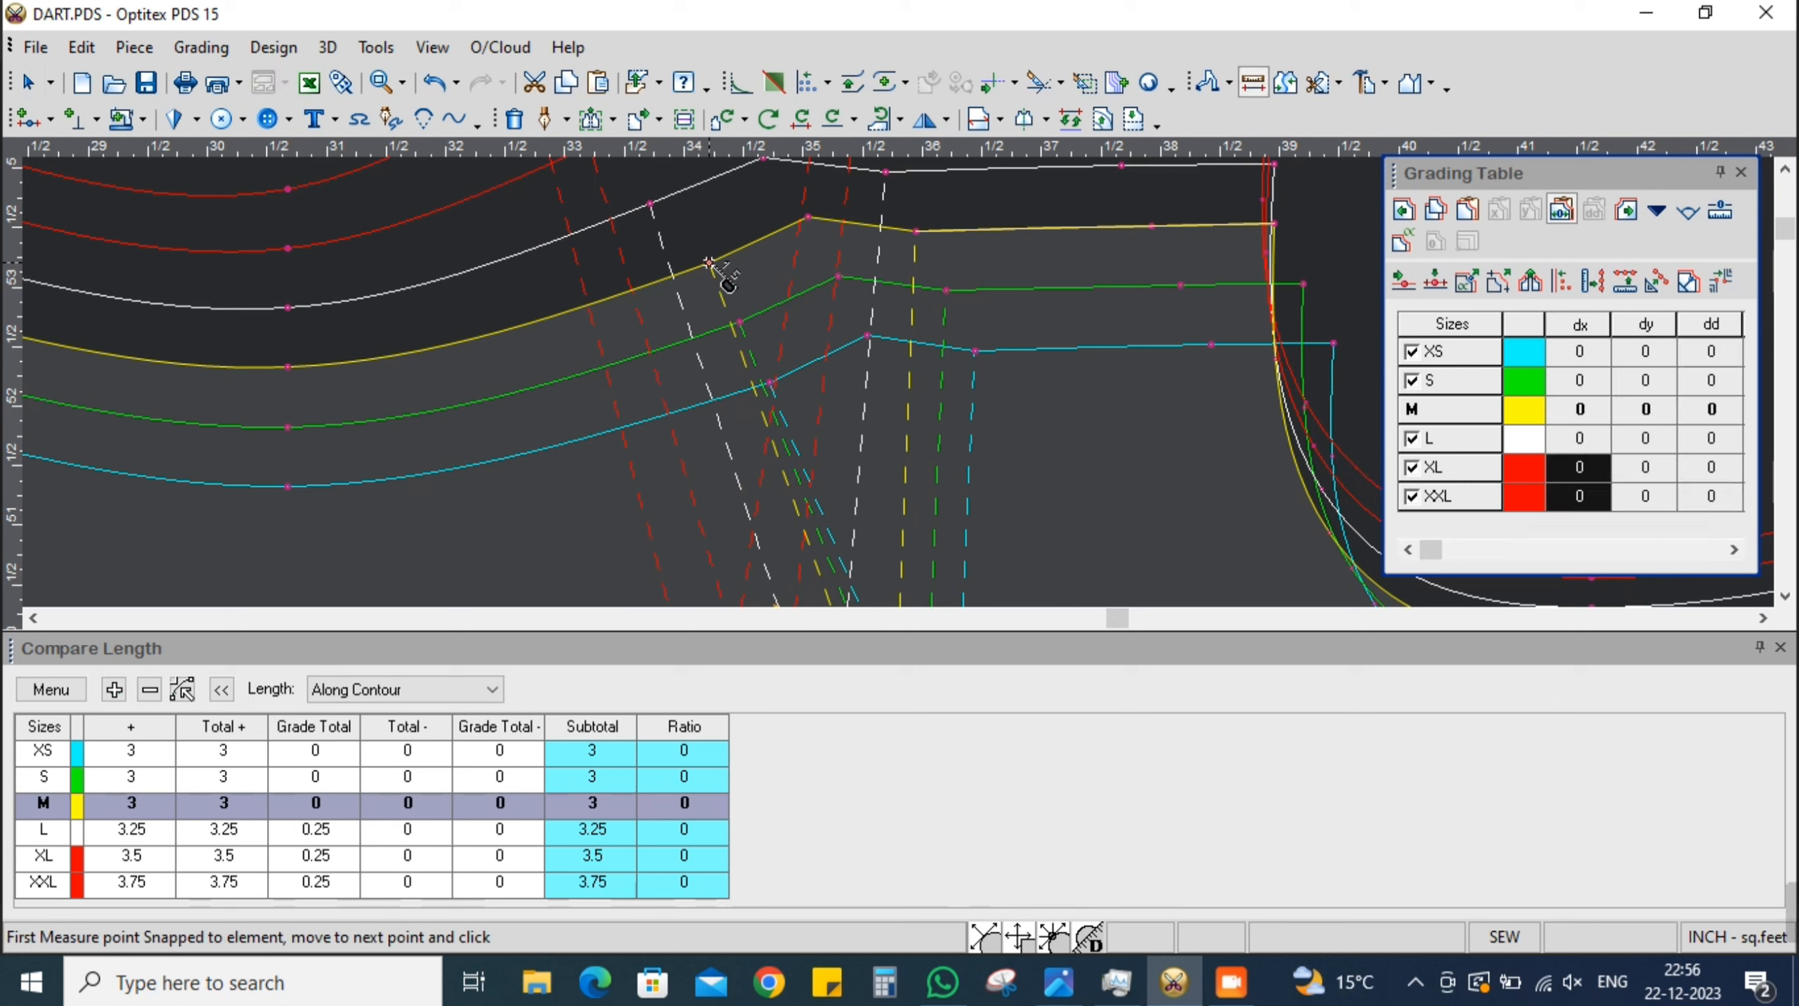
{"action": "left_click", "coordinate": [916, 232]}
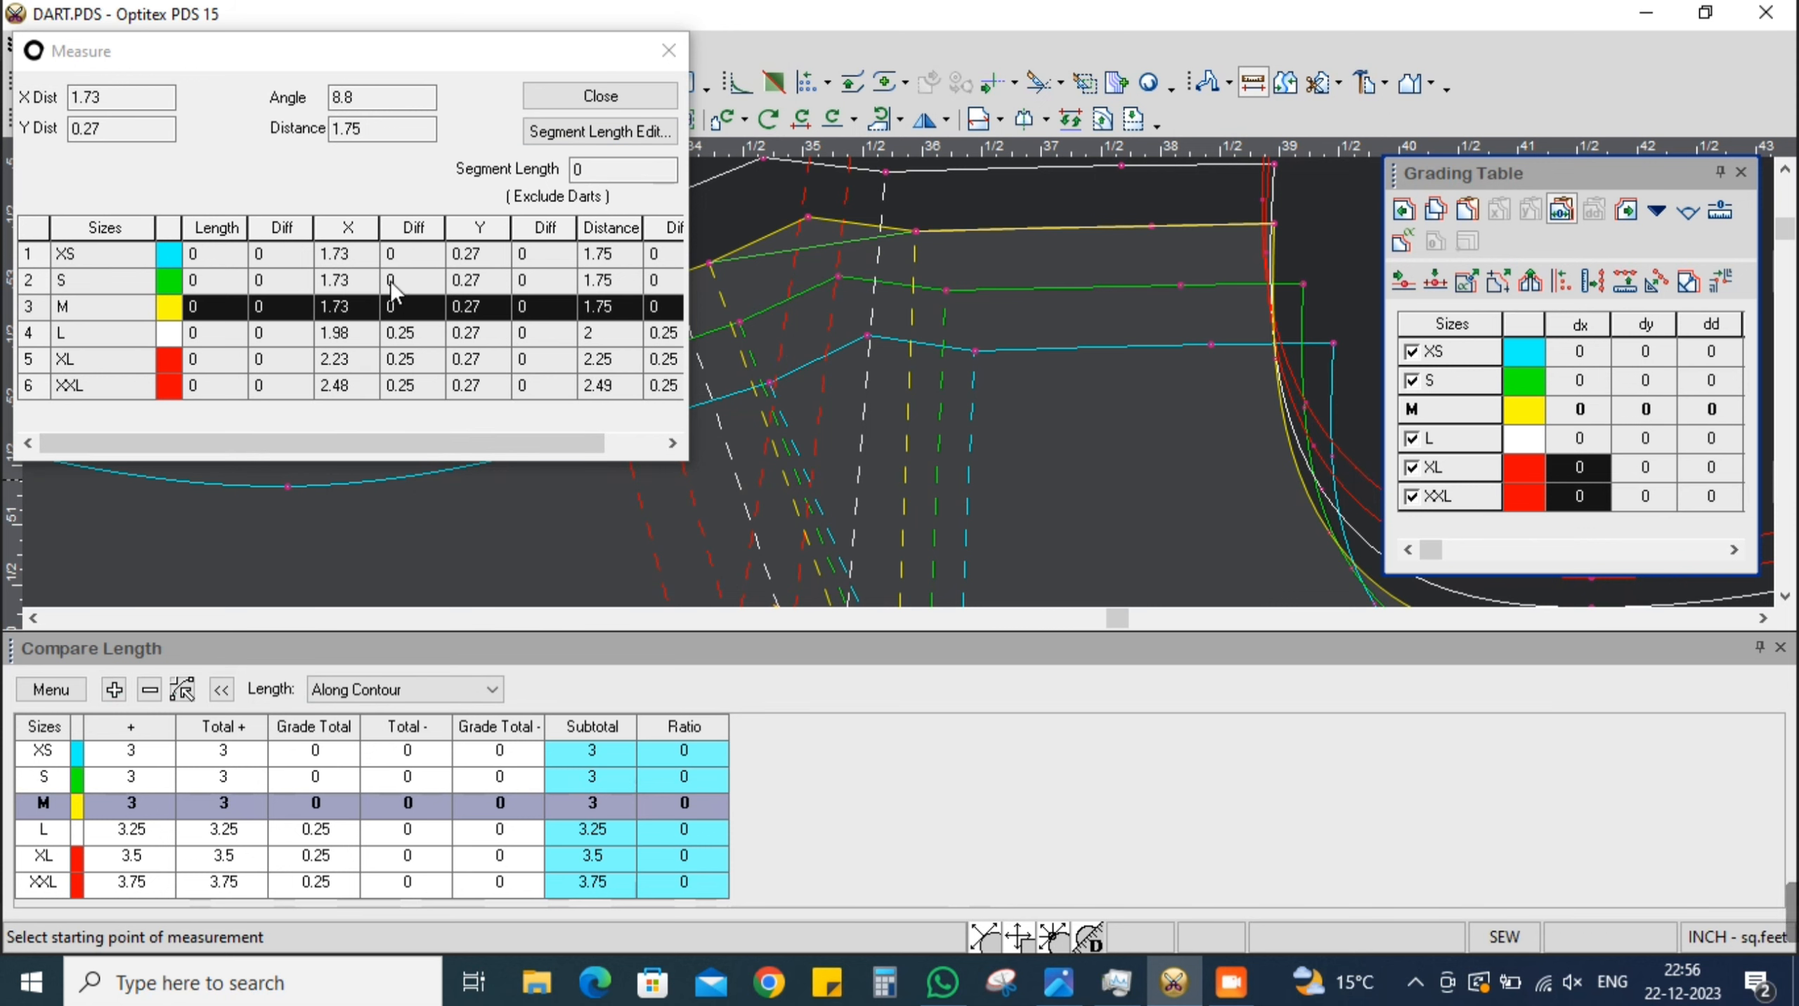
Check the measured X differences for each size against the bust dart intake row in the size chart, and close the measurement
{"action": "left_click", "coordinate": [410, 254]}
{"action": "left_click", "coordinate": [412, 312]}
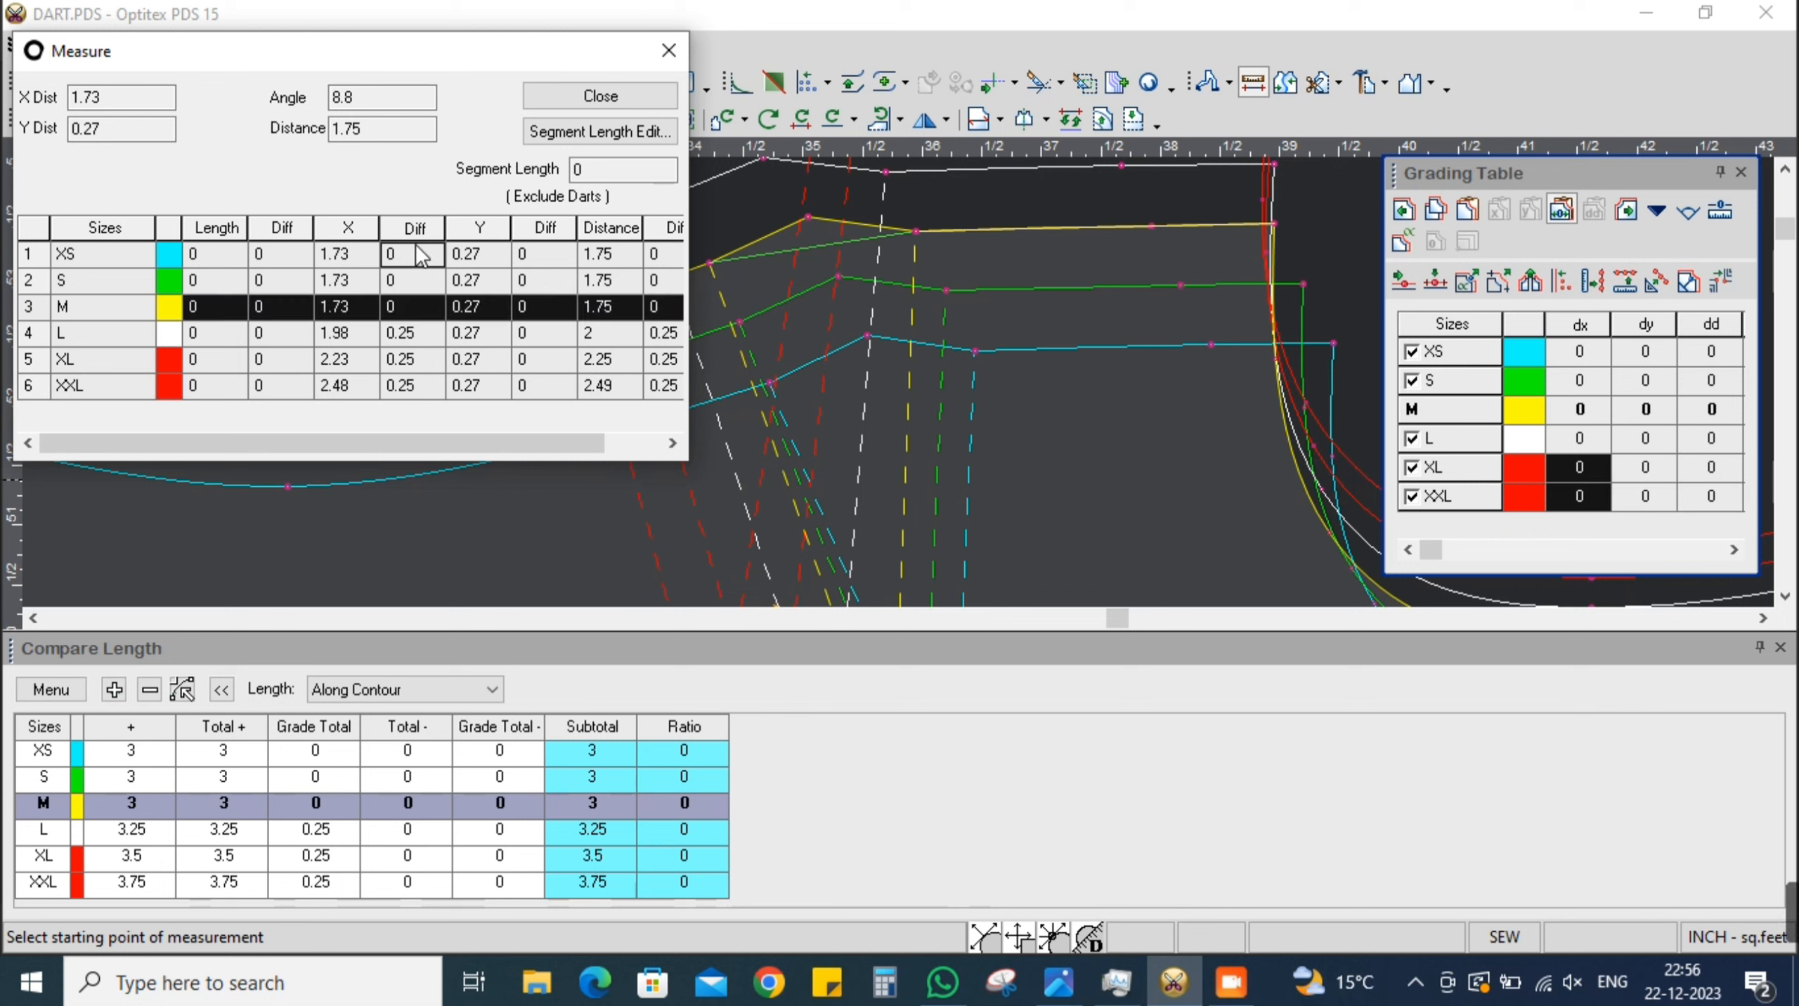
{"action": "left_click", "coordinate": [422, 229]}
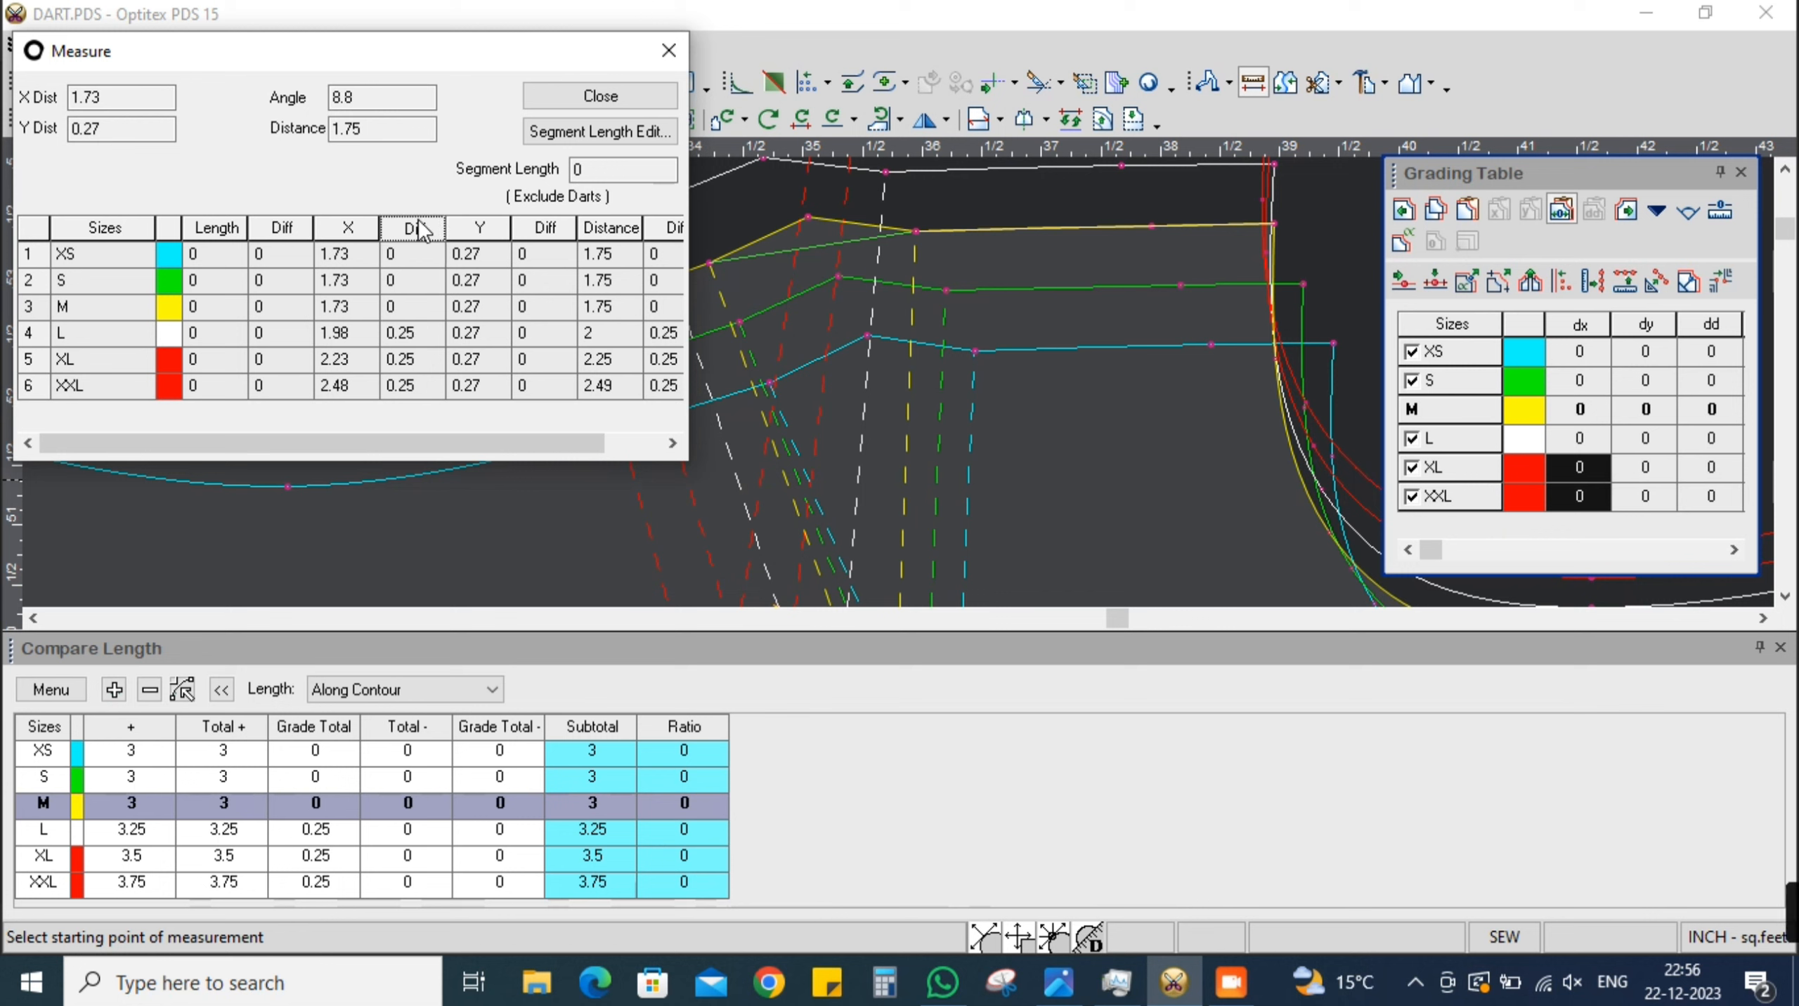
{"action": "left_click", "coordinate": [413, 311]}
{"action": "left_click", "coordinate": [418, 335]}
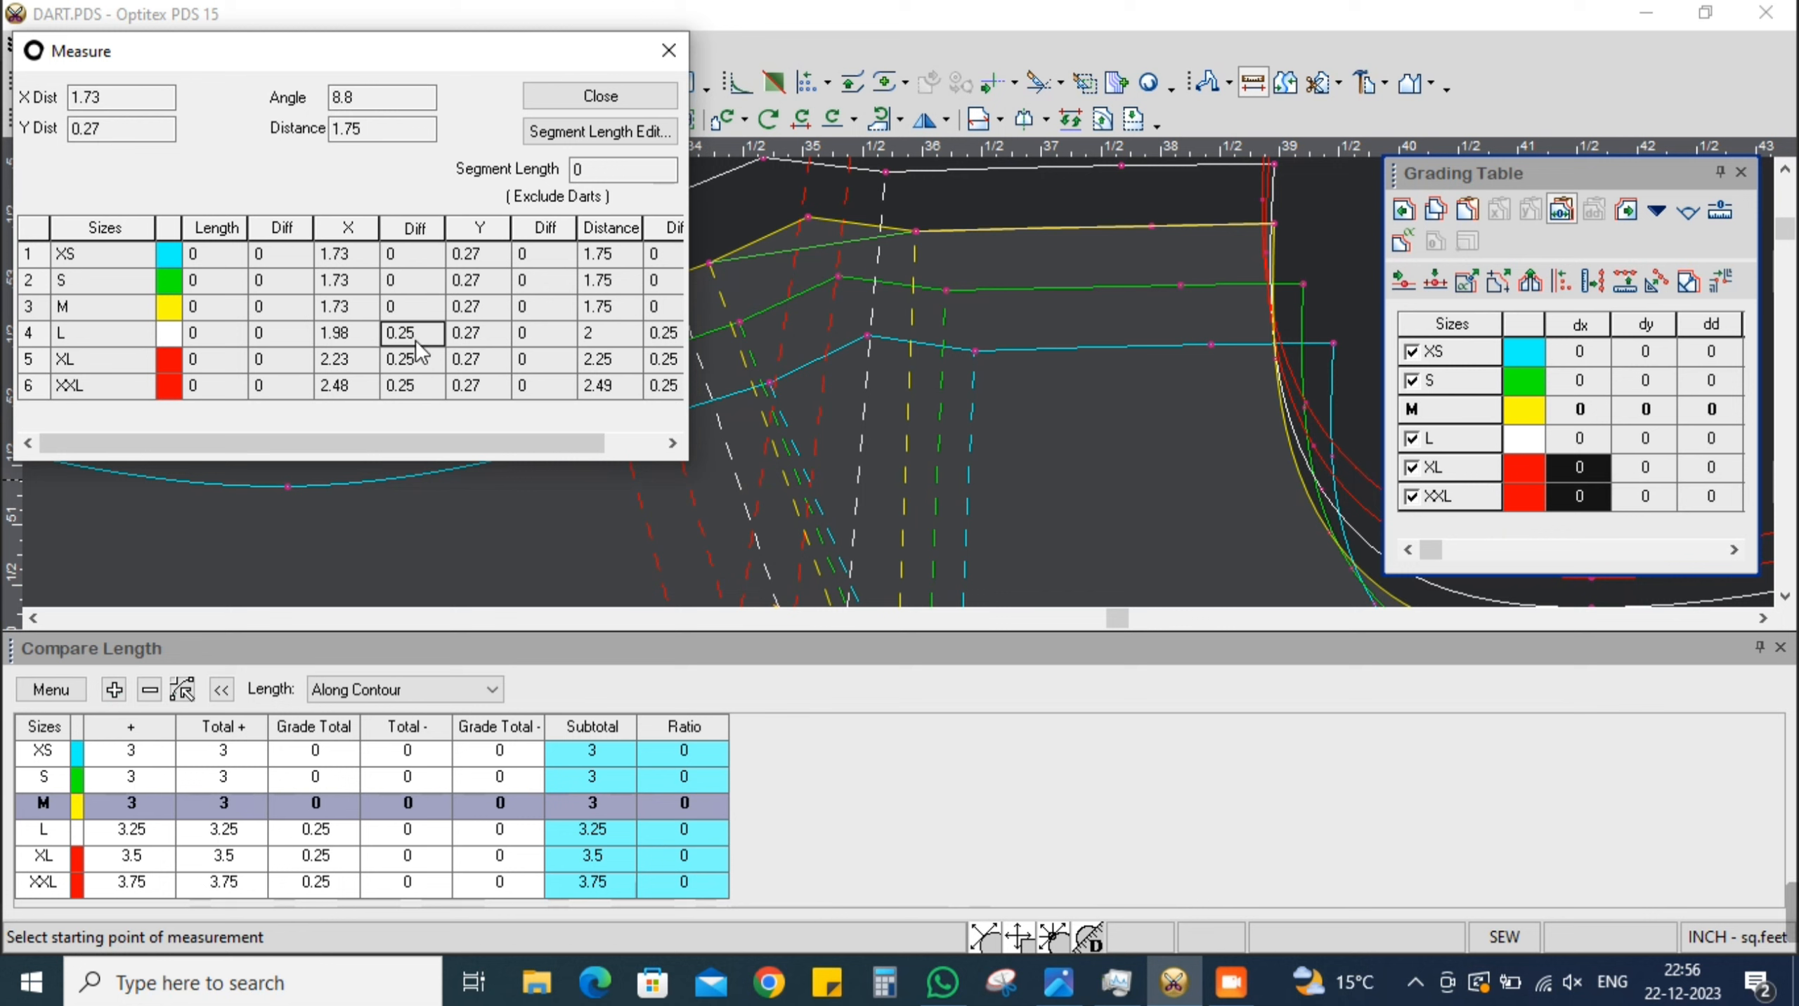
{"action": "left_click", "coordinate": [413, 385]}
{"action": "key", "text": "alt+Tab"}
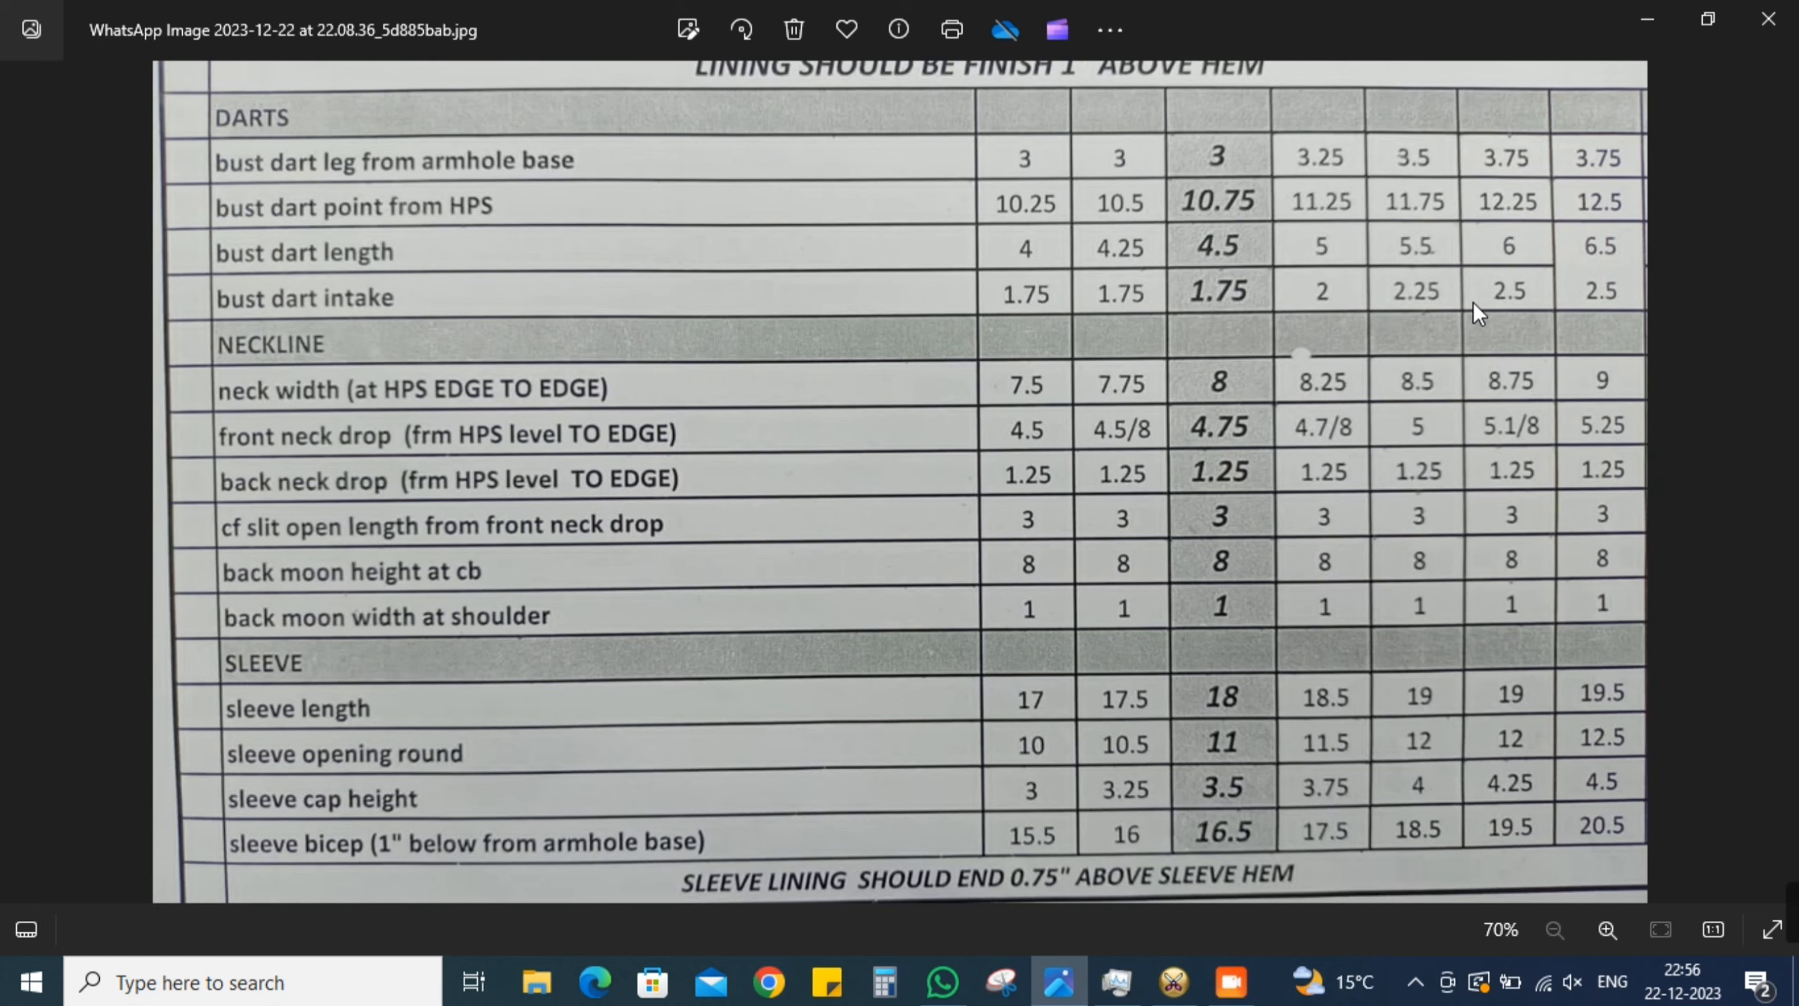
{"action": "key", "text": "alt+Tab"}
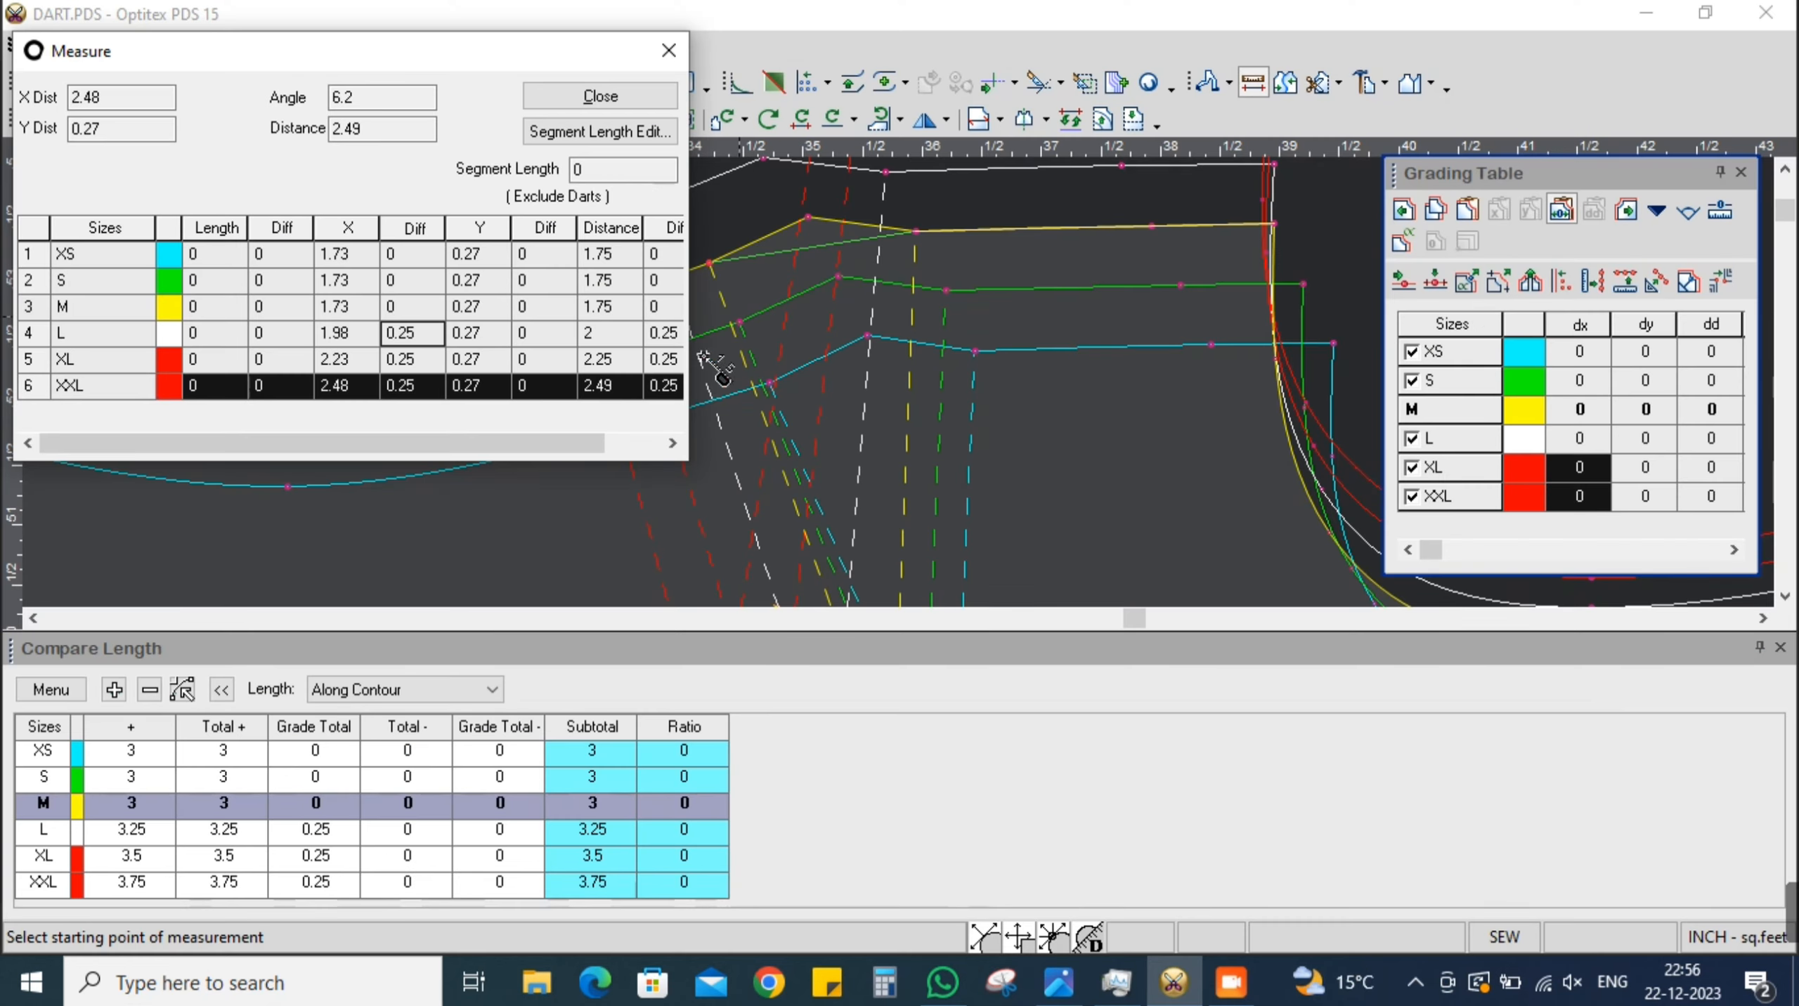
{"action": "left_click", "coordinate": [600, 97]}
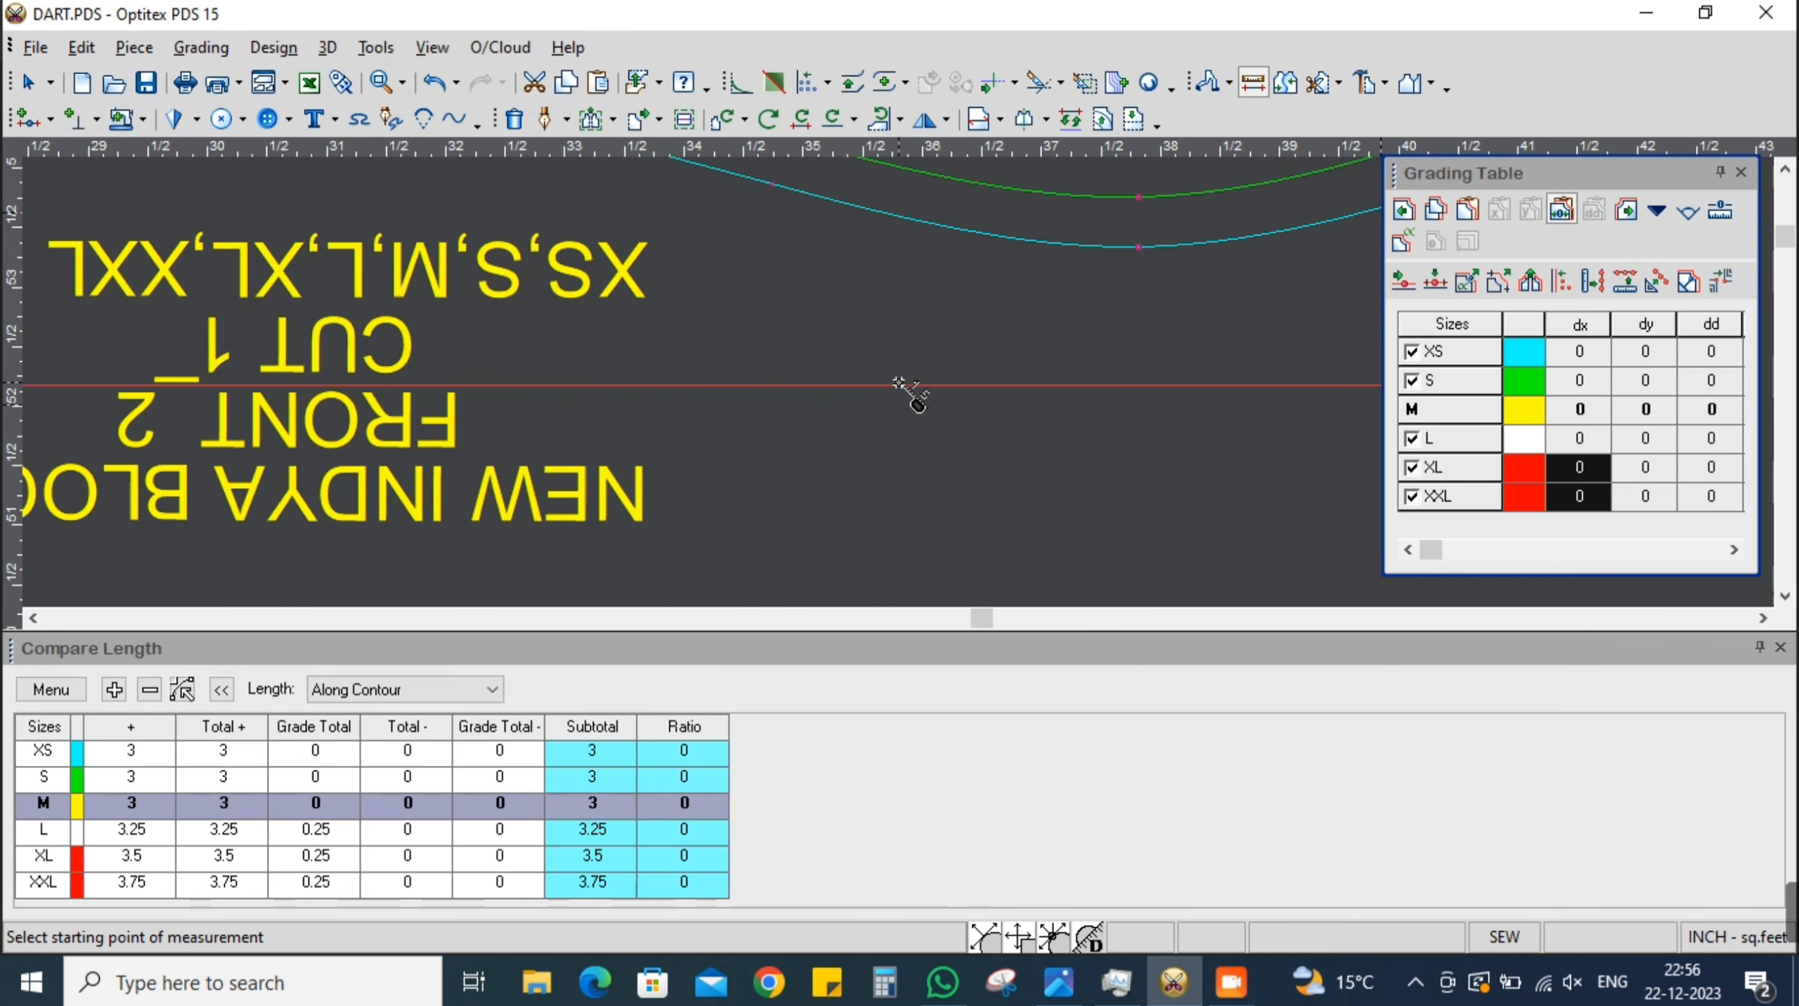
Leave the Measure tool and examine the dx values of L, XL and XXL on the front armhole base point
{"action": "scroll", "coordinate": [899, 383], "scroll_direction": "down", "scroll_amount": 5}
{"action": "scroll", "coordinate": [900, 385], "scroll_direction": "up", "scroll_amount": 2}
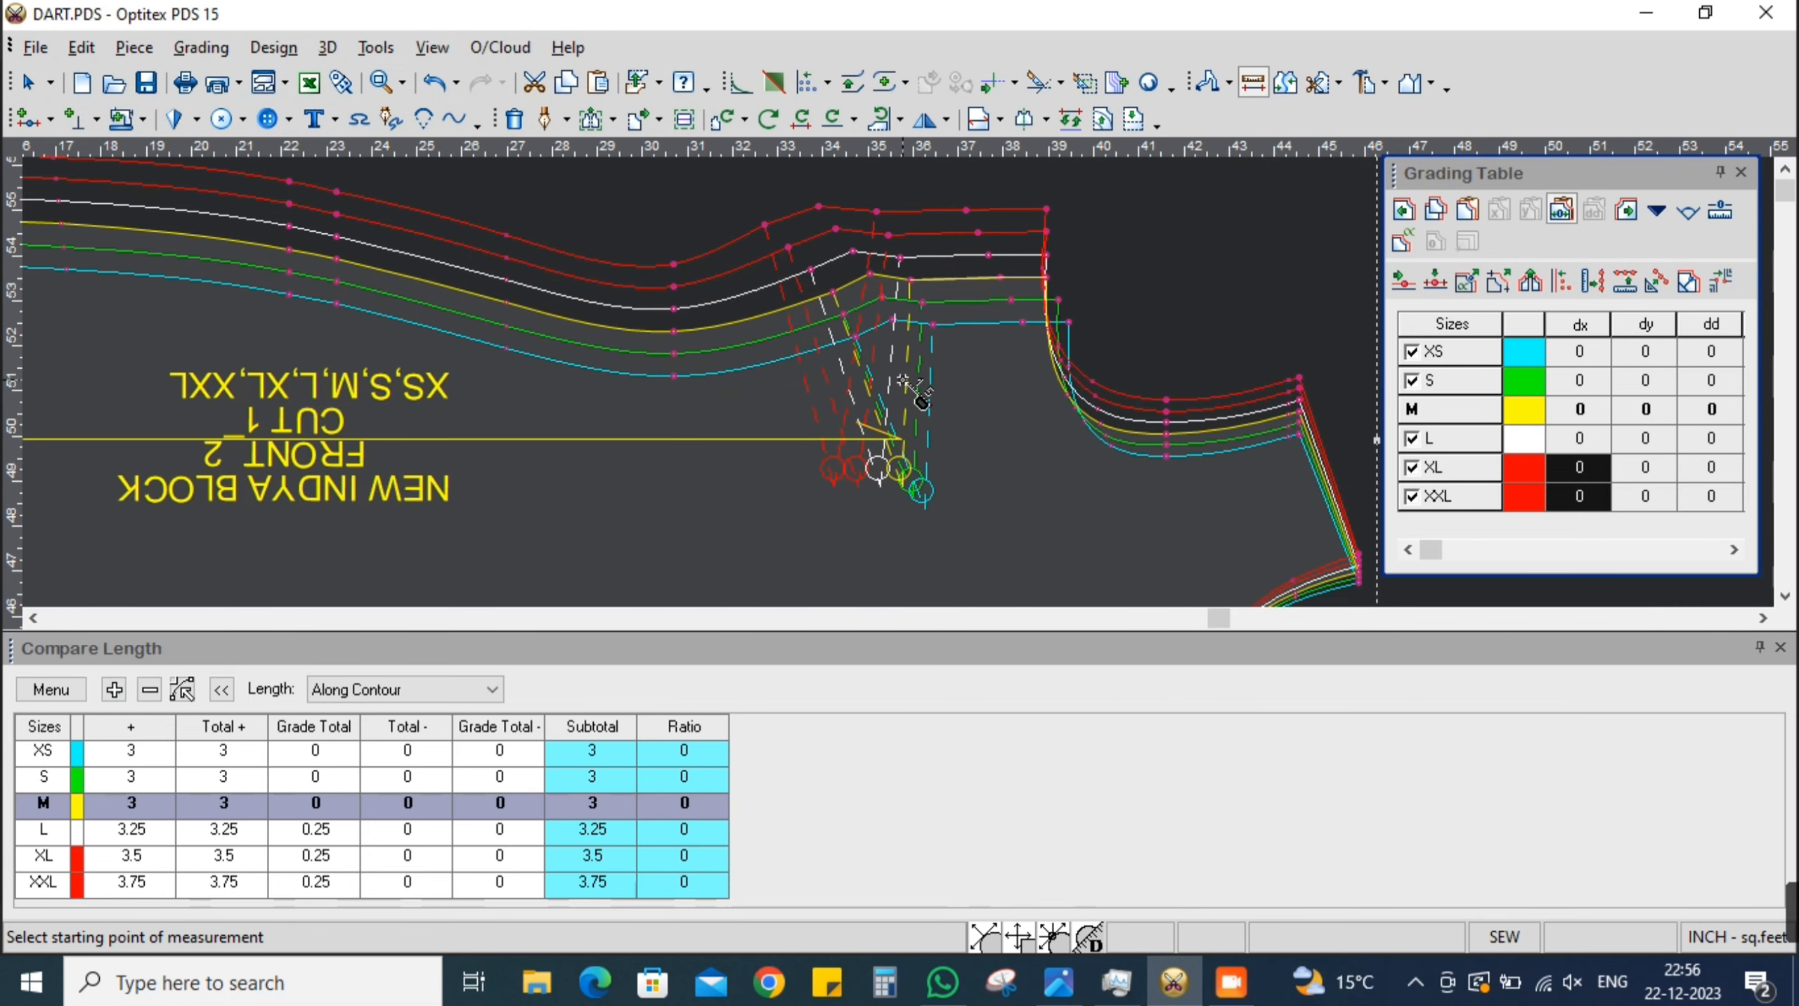
{"action": "right_click", "coordinate": [1162, 232]}
{"action": "left_click", "coordinate": [1197, 241]}
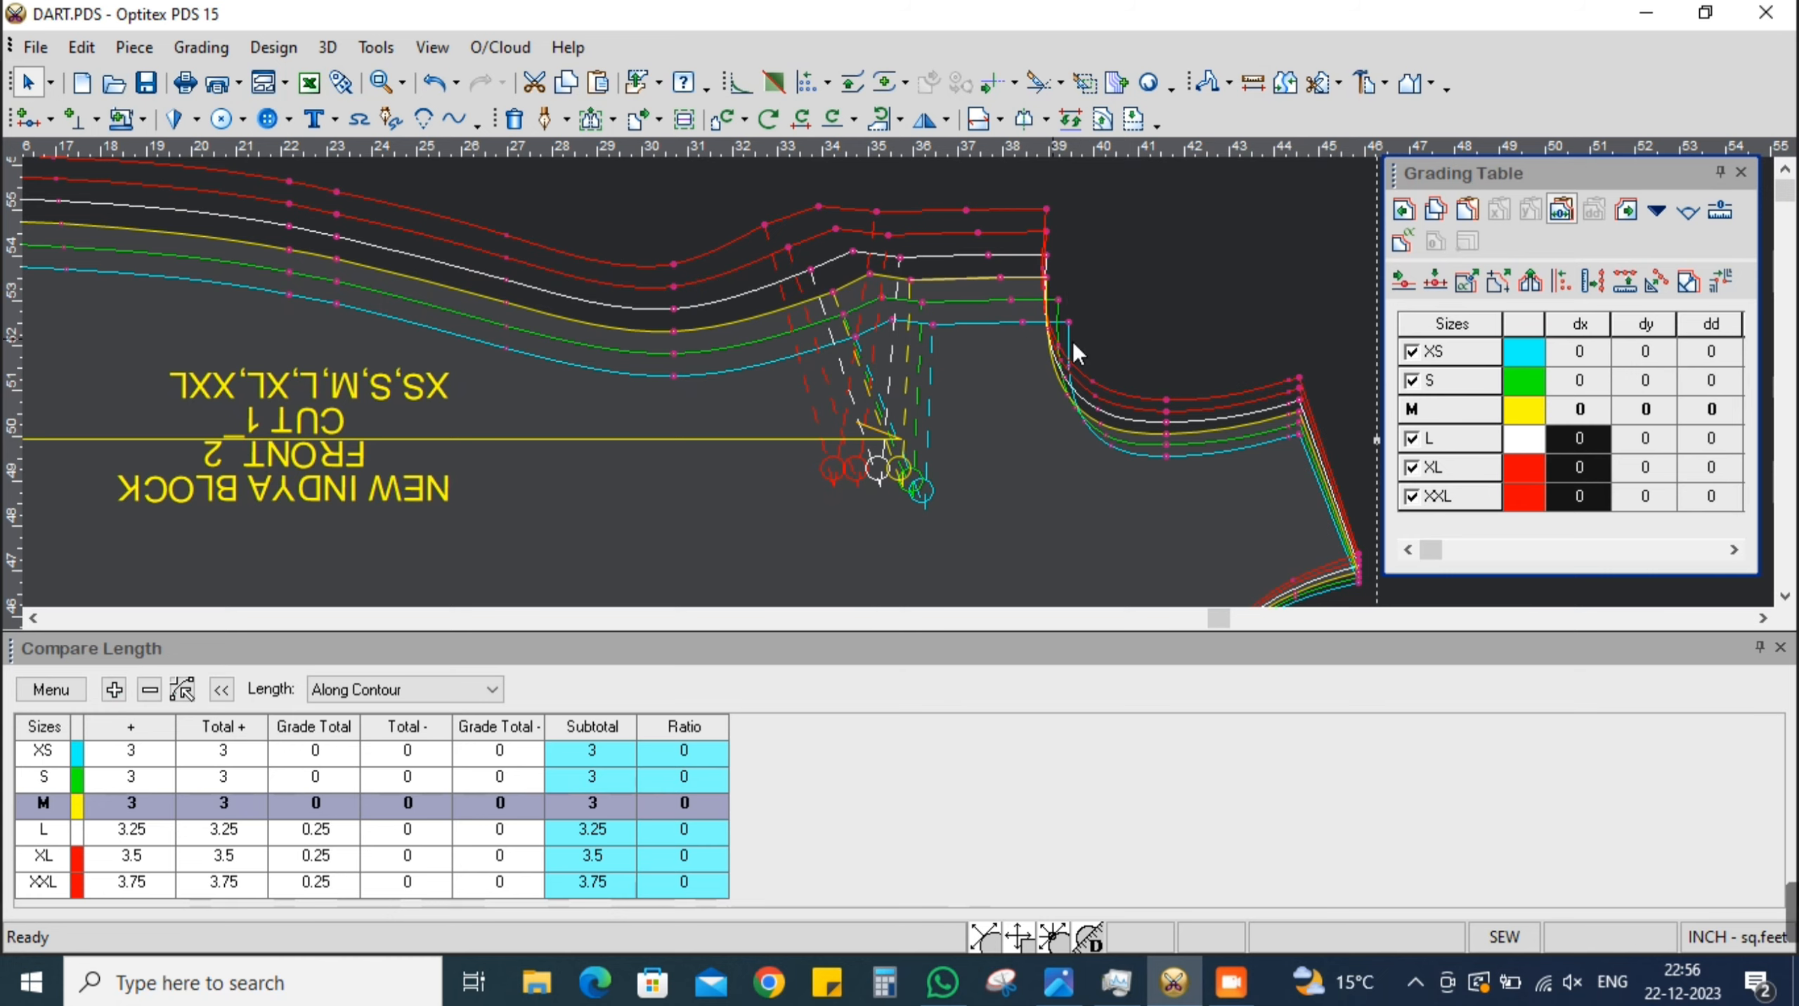
{"action": "scroll", "coordinate": [872, 392], "scroll_direction": "up", "scroll_amount": 2}
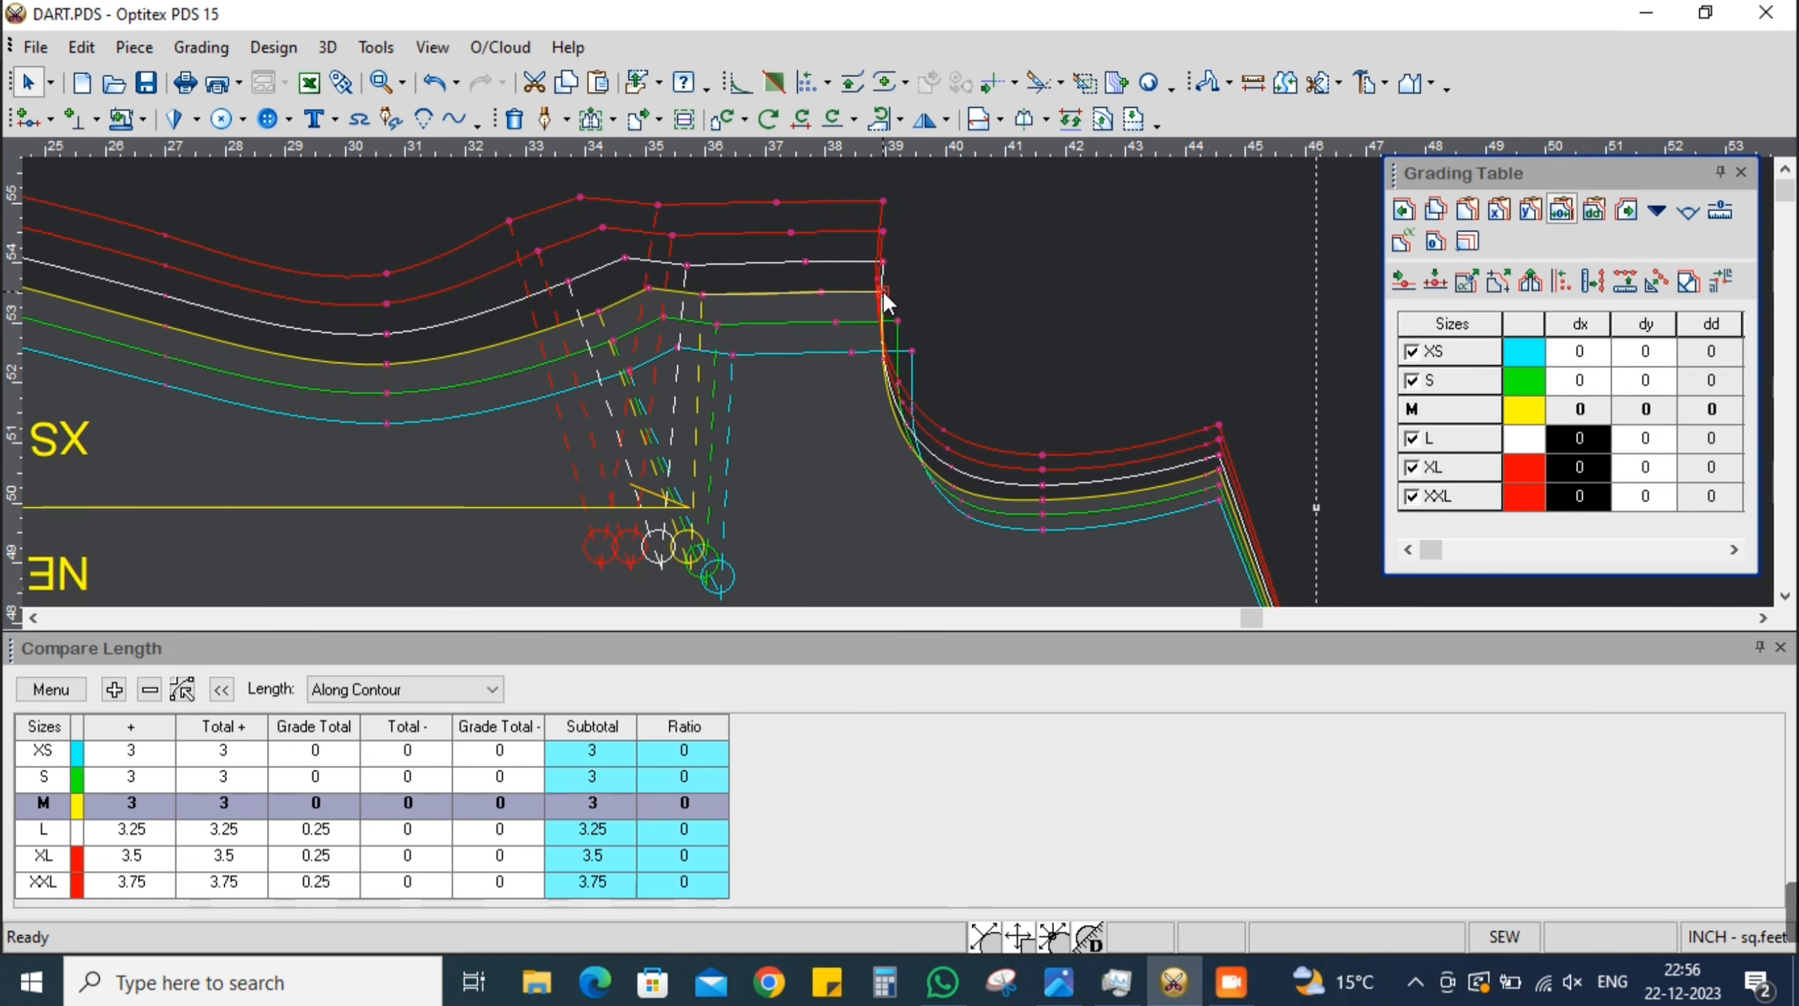
{"action": "left_click", "coordinate": [883, 292]}
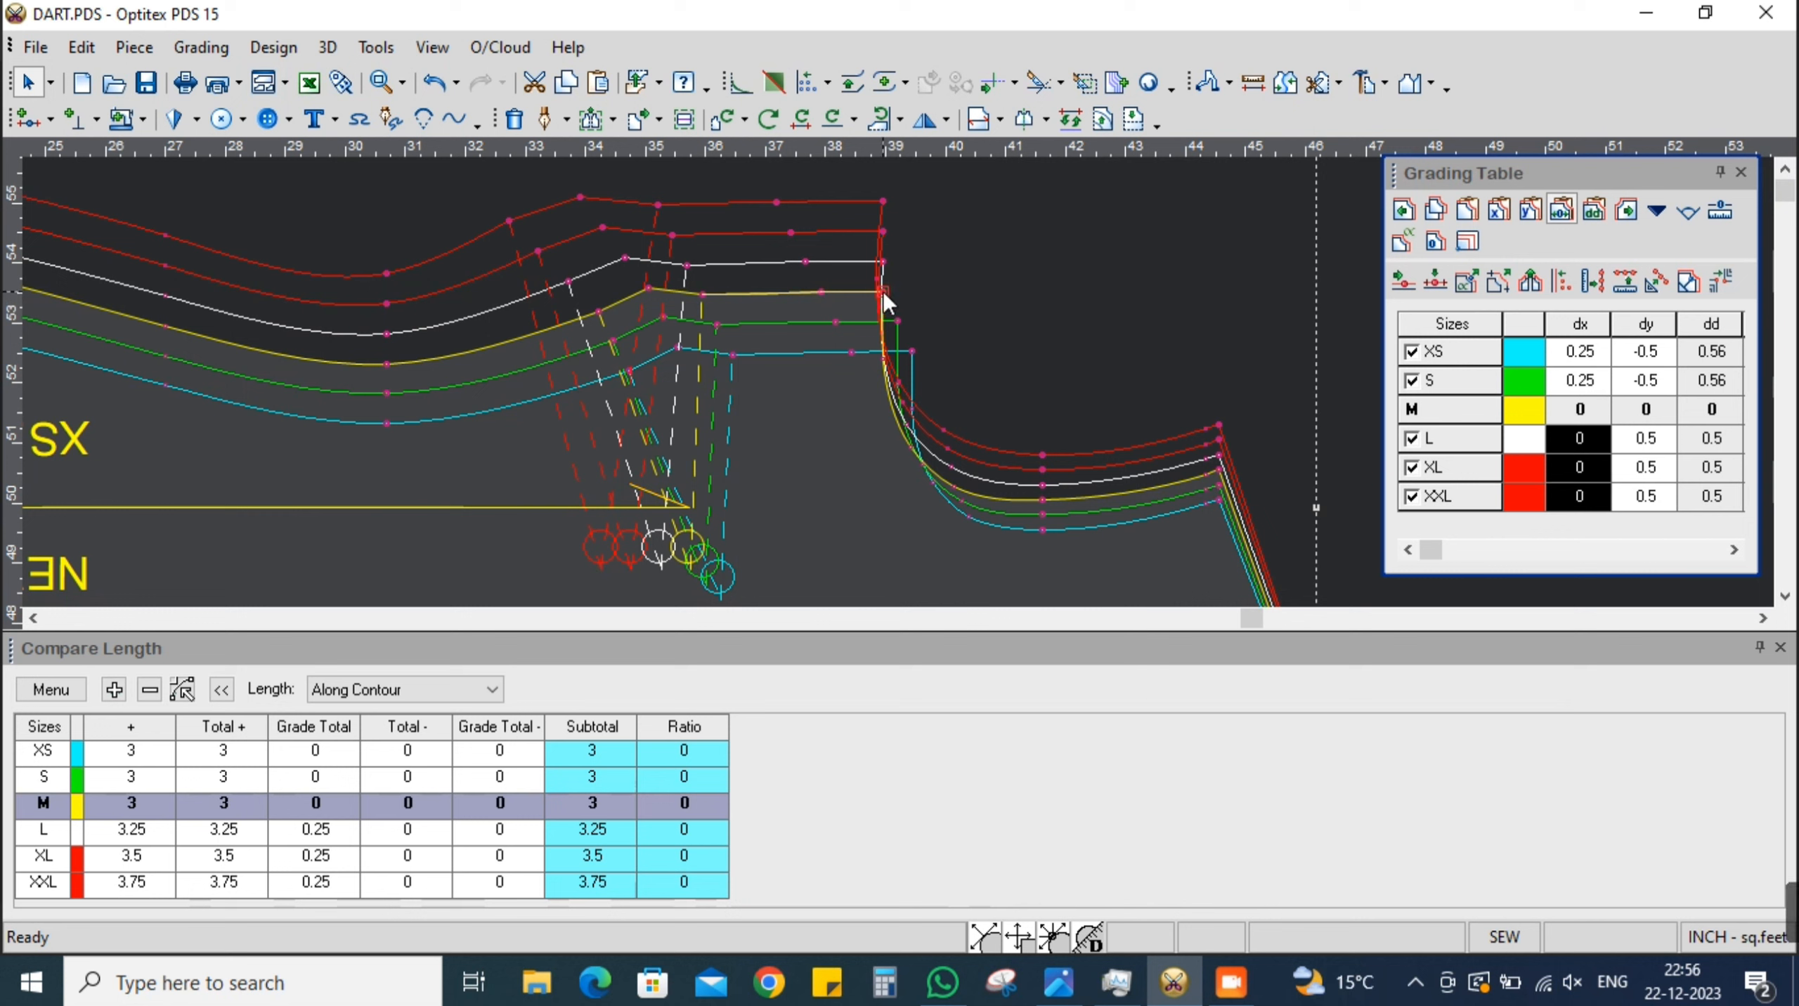
{"action": "left_click", "coordinate": [1590, 440]}
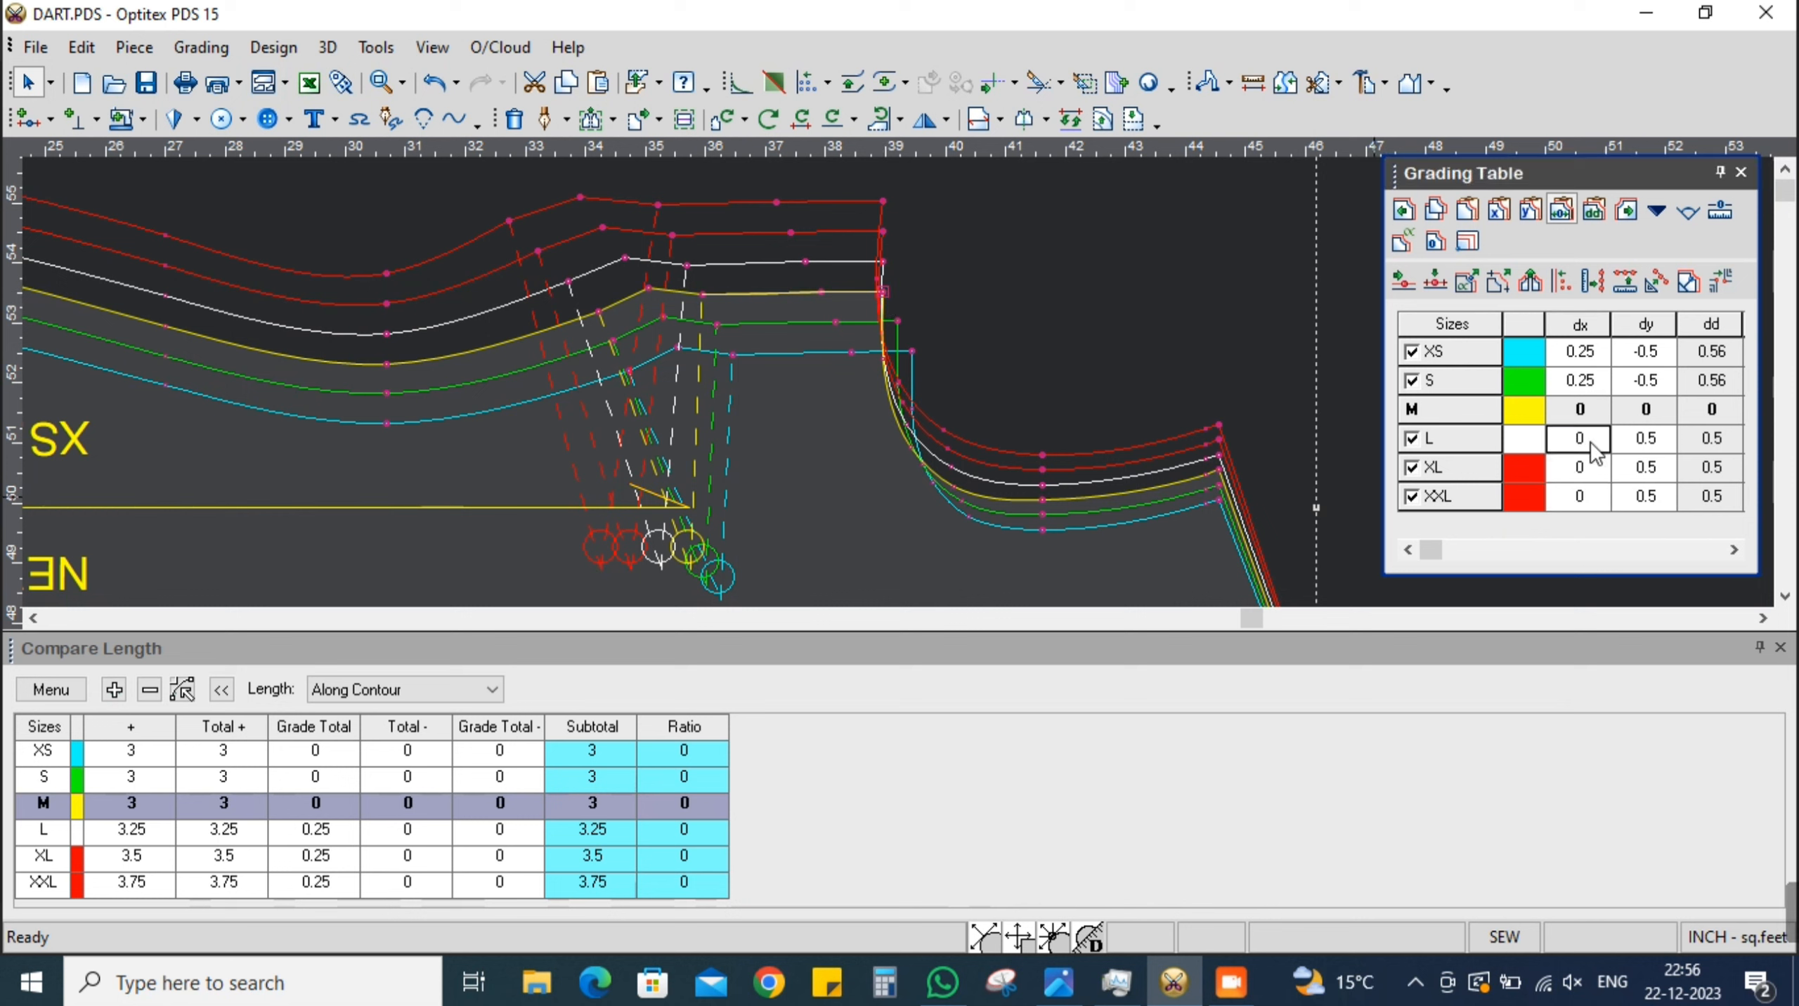
{"action": "left_click", "coordinate": [891, 292]}
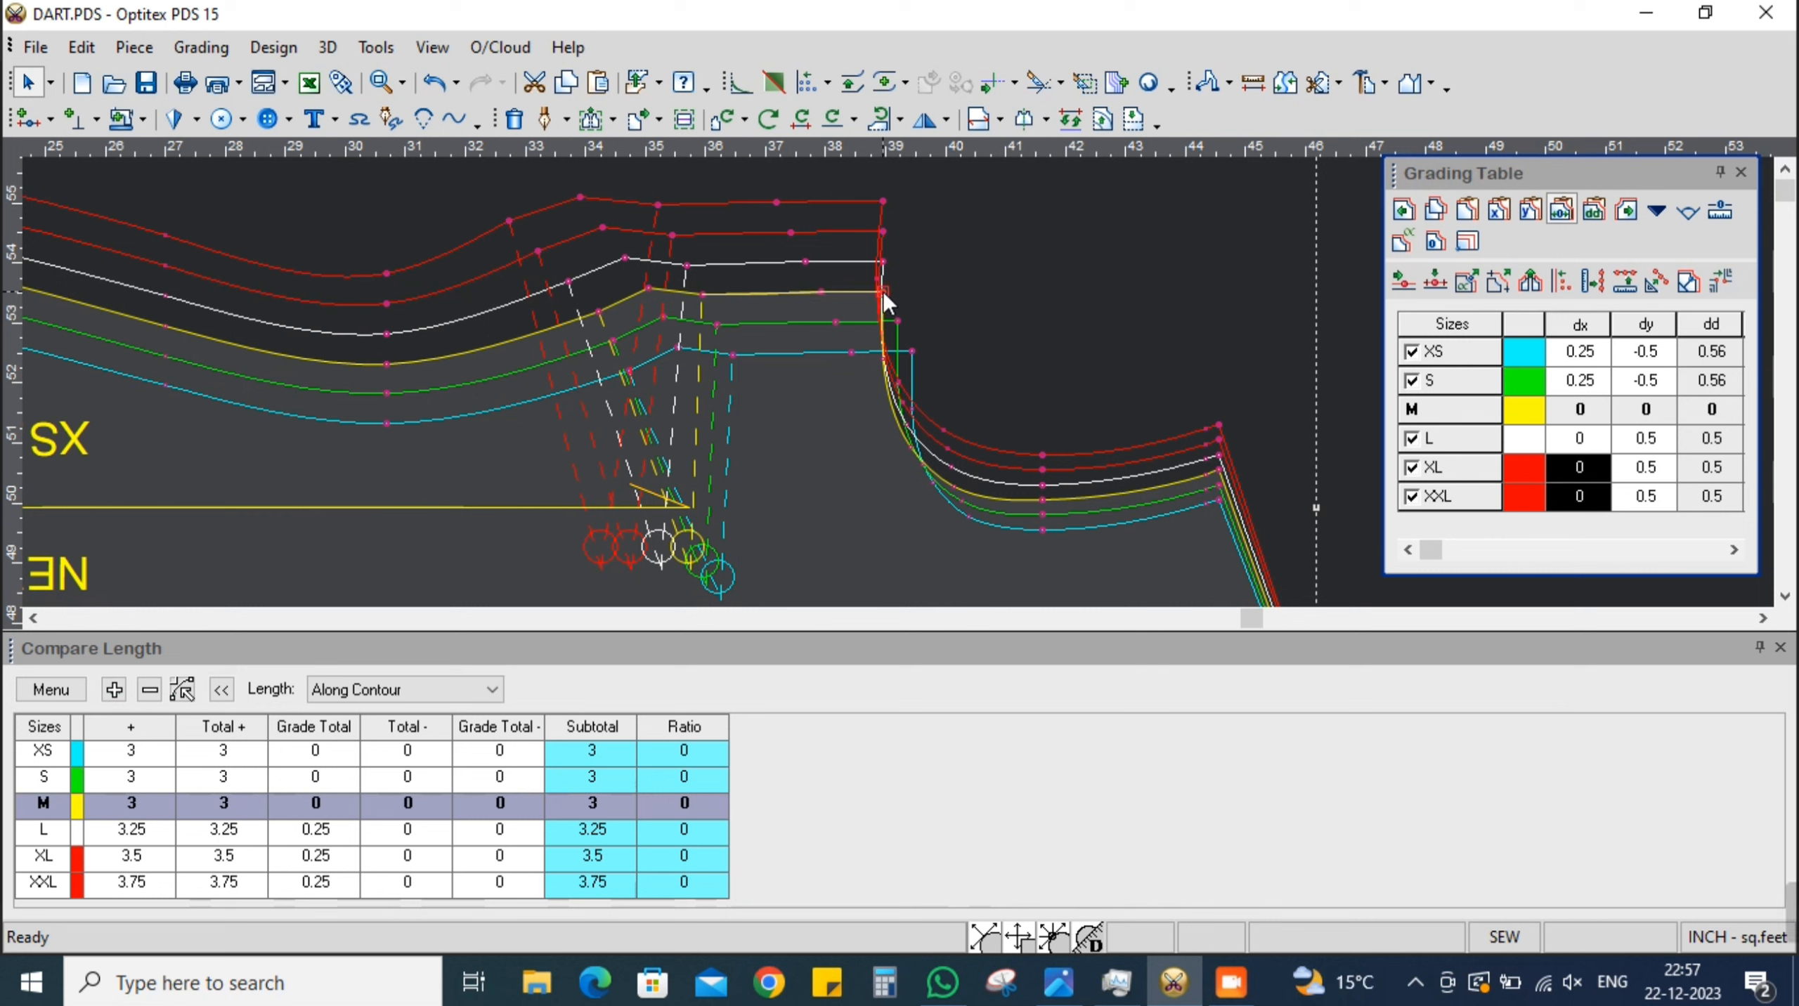
{"action": "left_click_drag", "start_coordinate": [1606, 448], "coordinate": [1604, 491]}
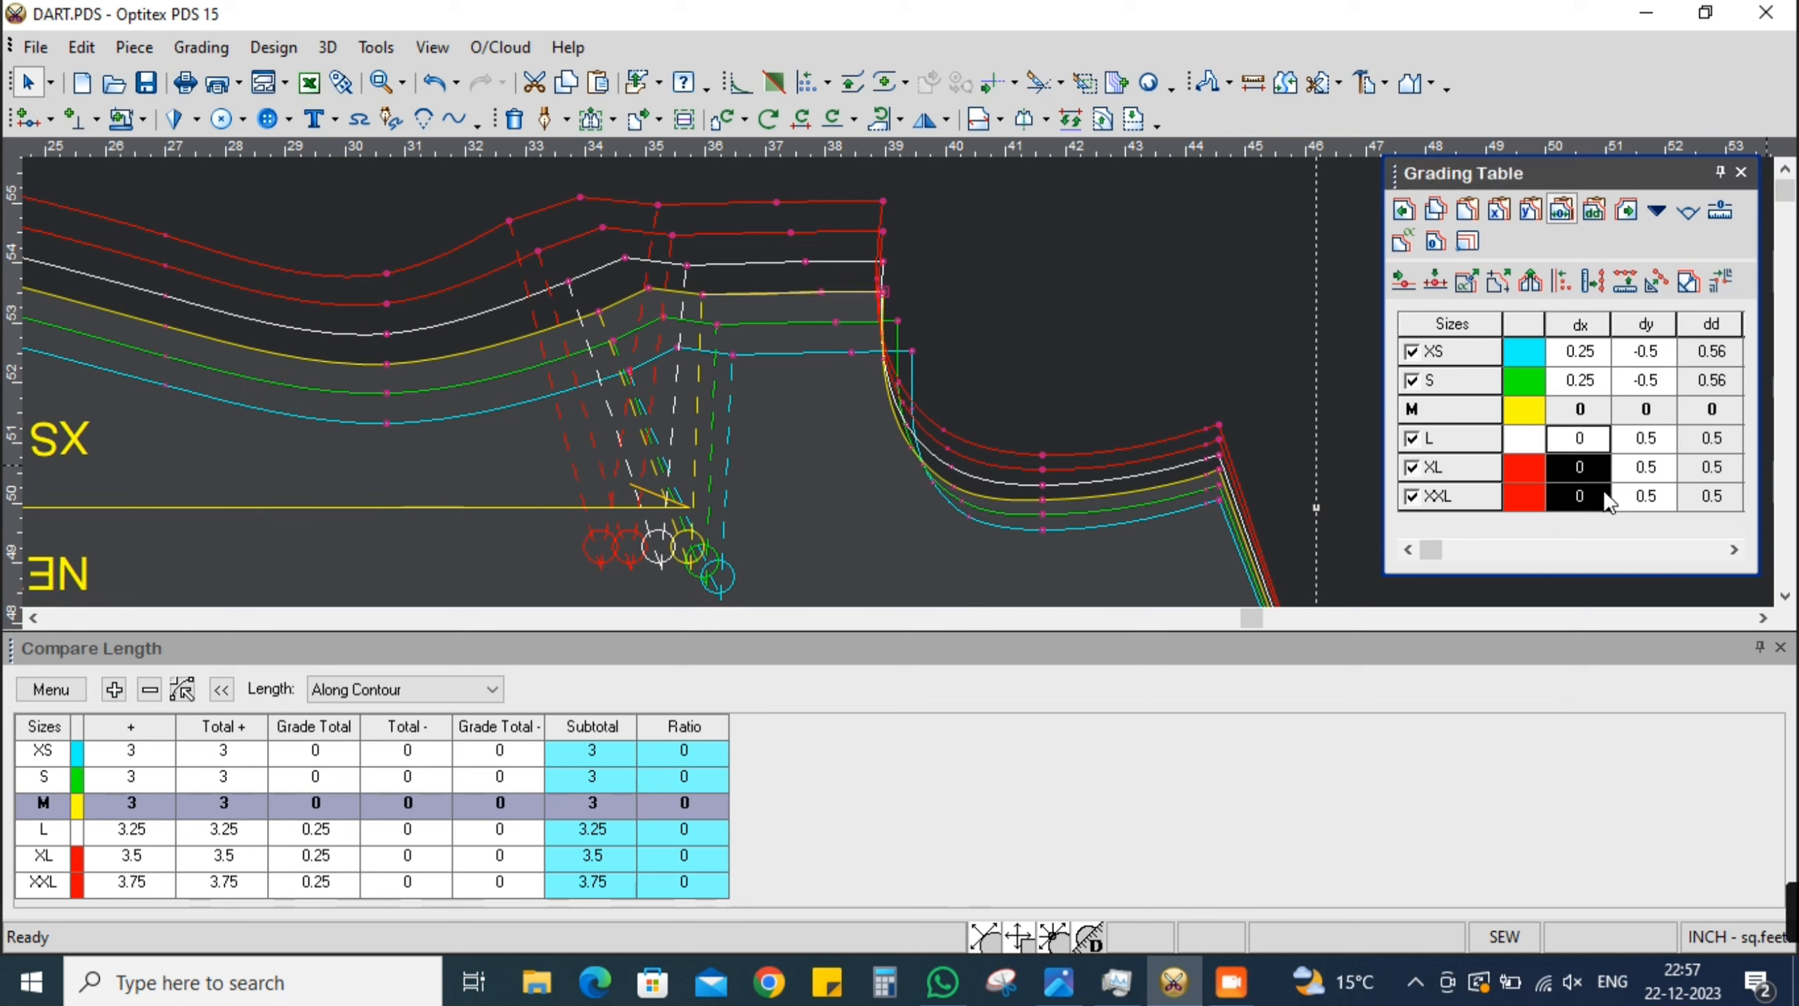
{"action": "left_click", "coordinate": [889, 302]}
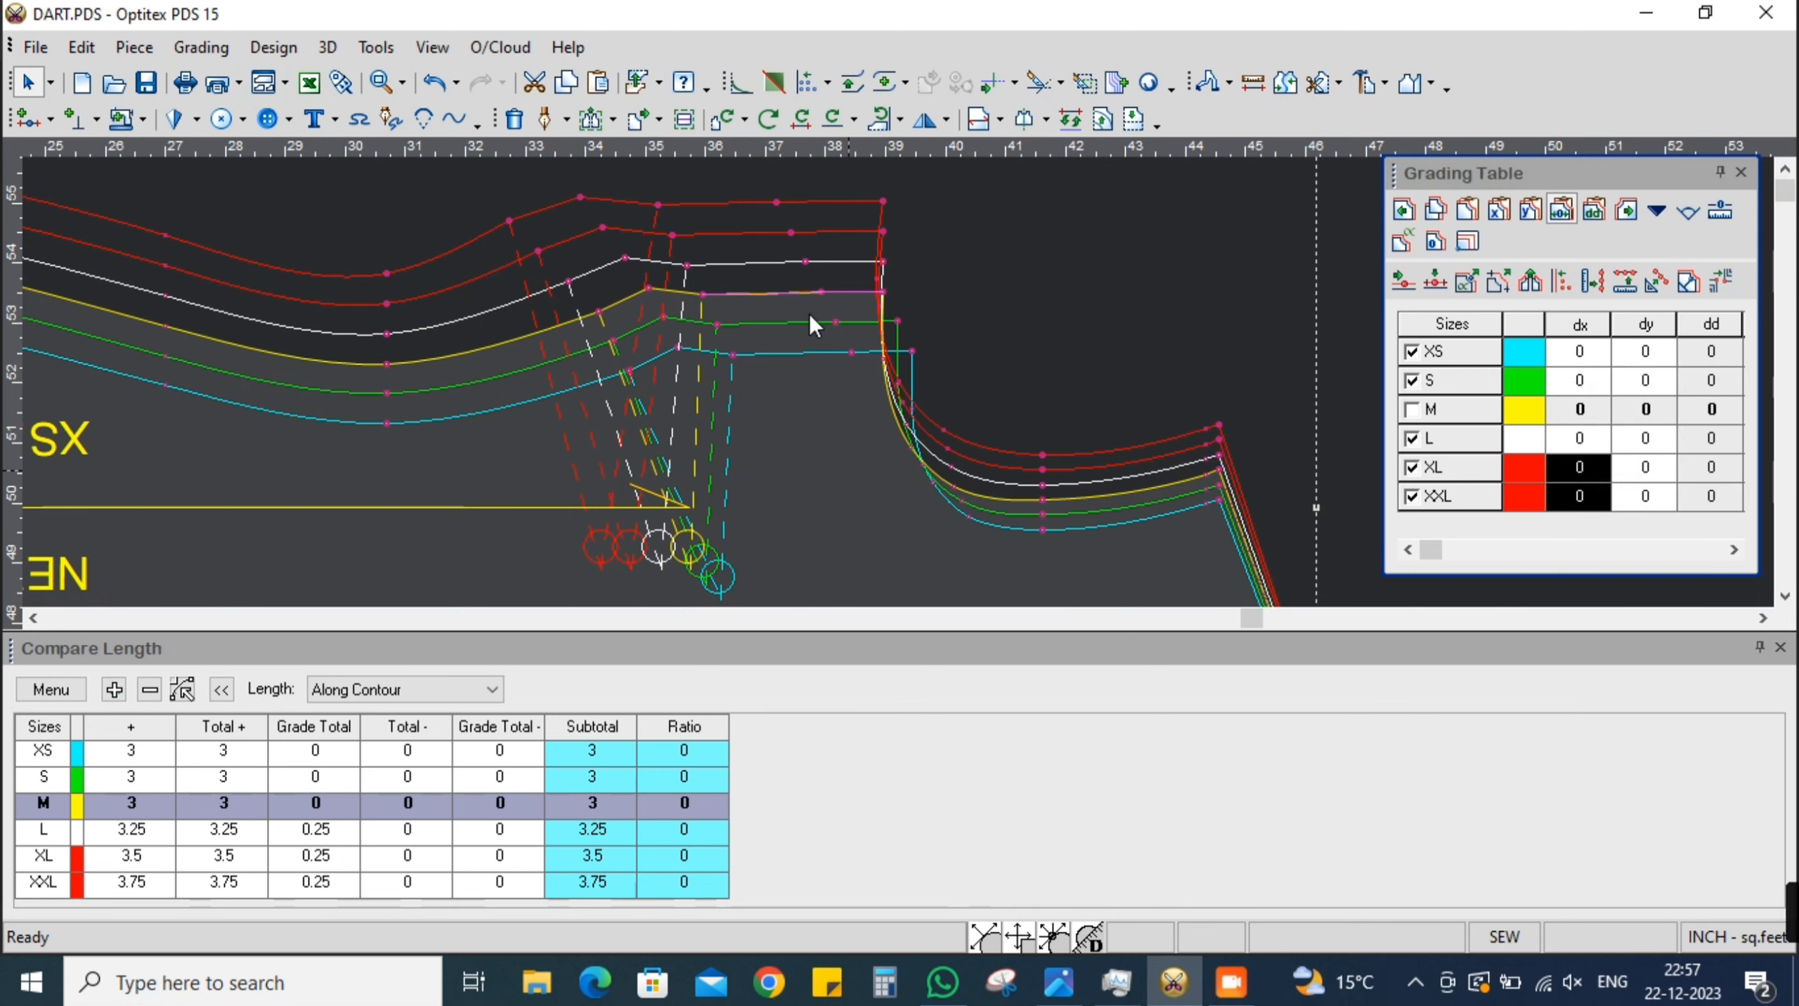
{"action": "left_click", "coordinate": [708, 317]}
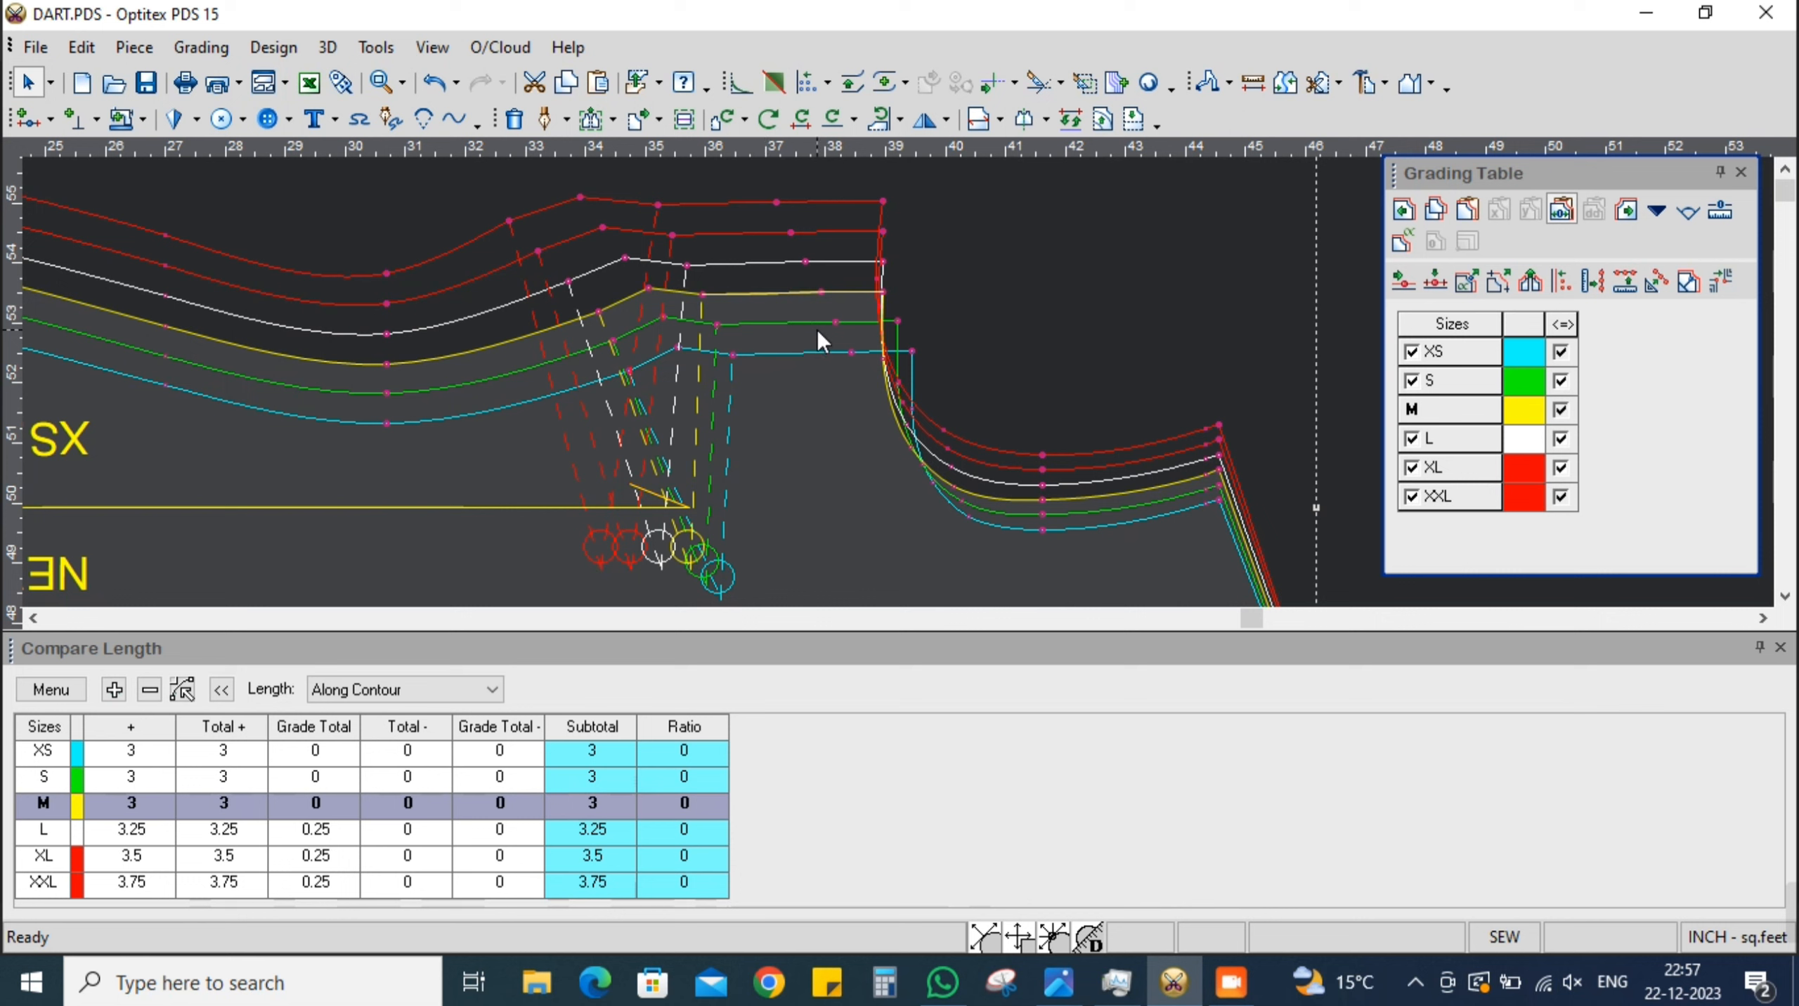
{"action": "left_click", "coordinate": [885, 290]}
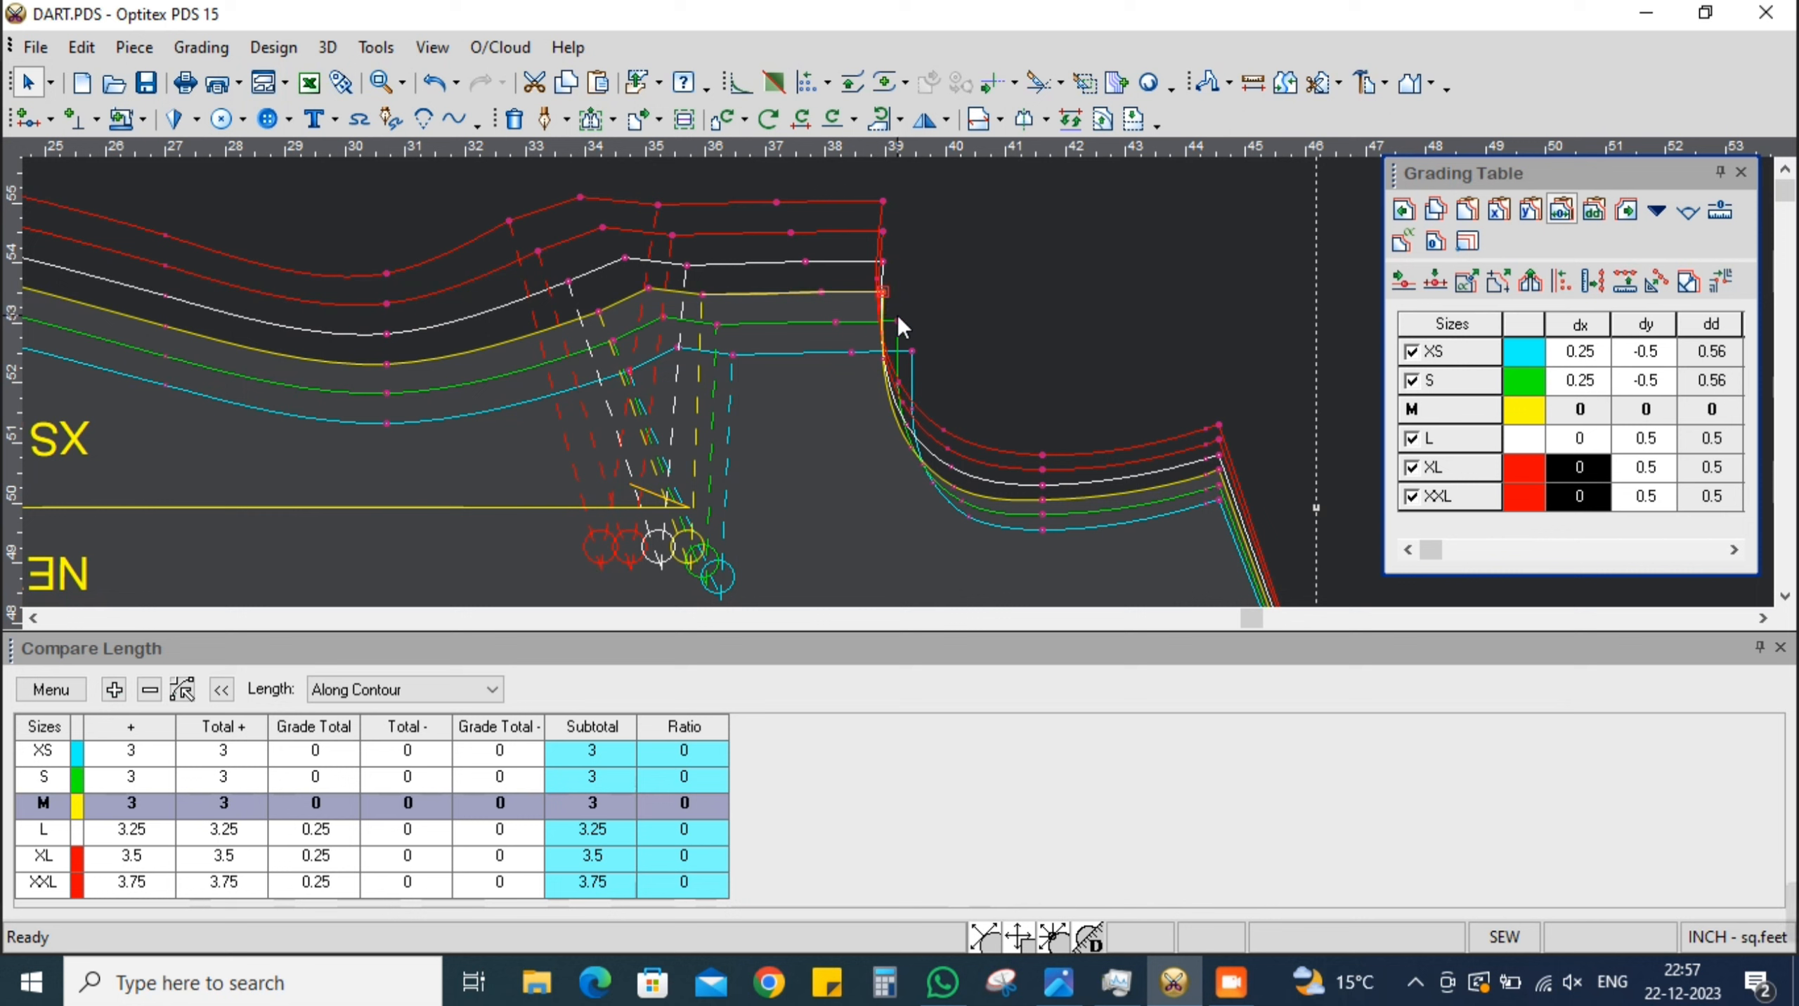
{"action": "left_click", "coordinate": [1581, 444]}
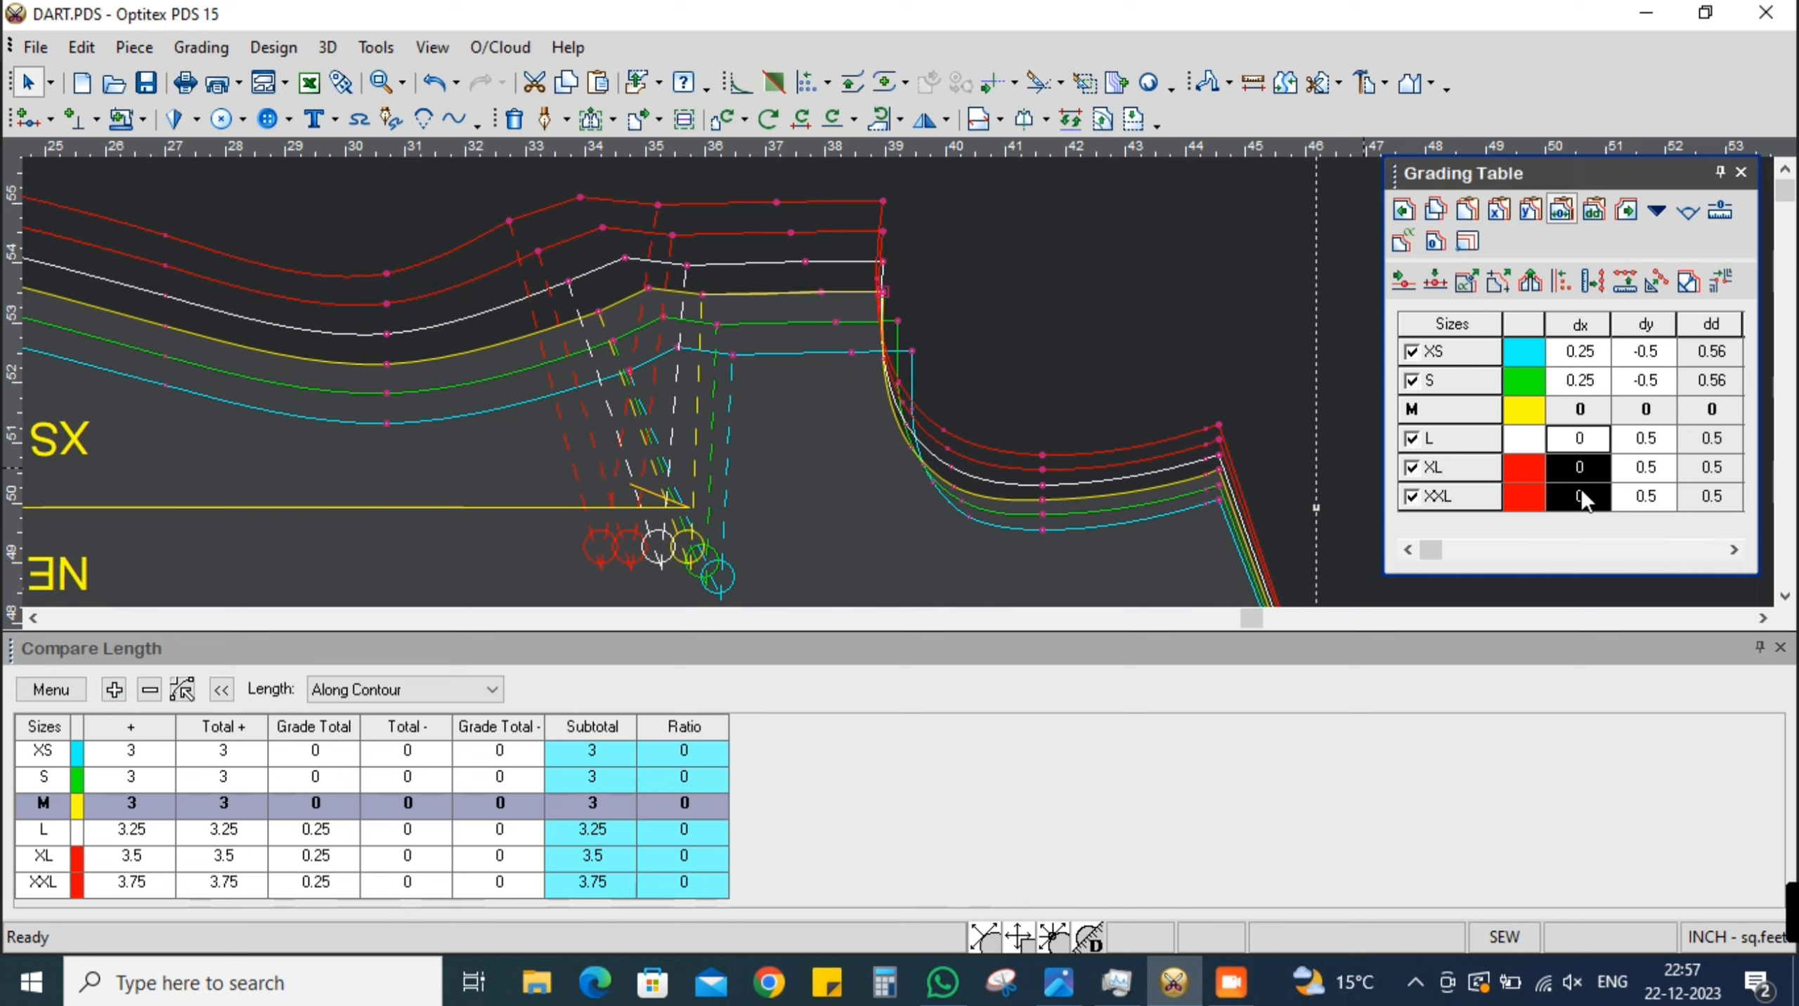
Compare the grading of the dart leg point nearest the armhole with that of the armhole base point
{"action": "left_click", "coordinate": [702, 294]}
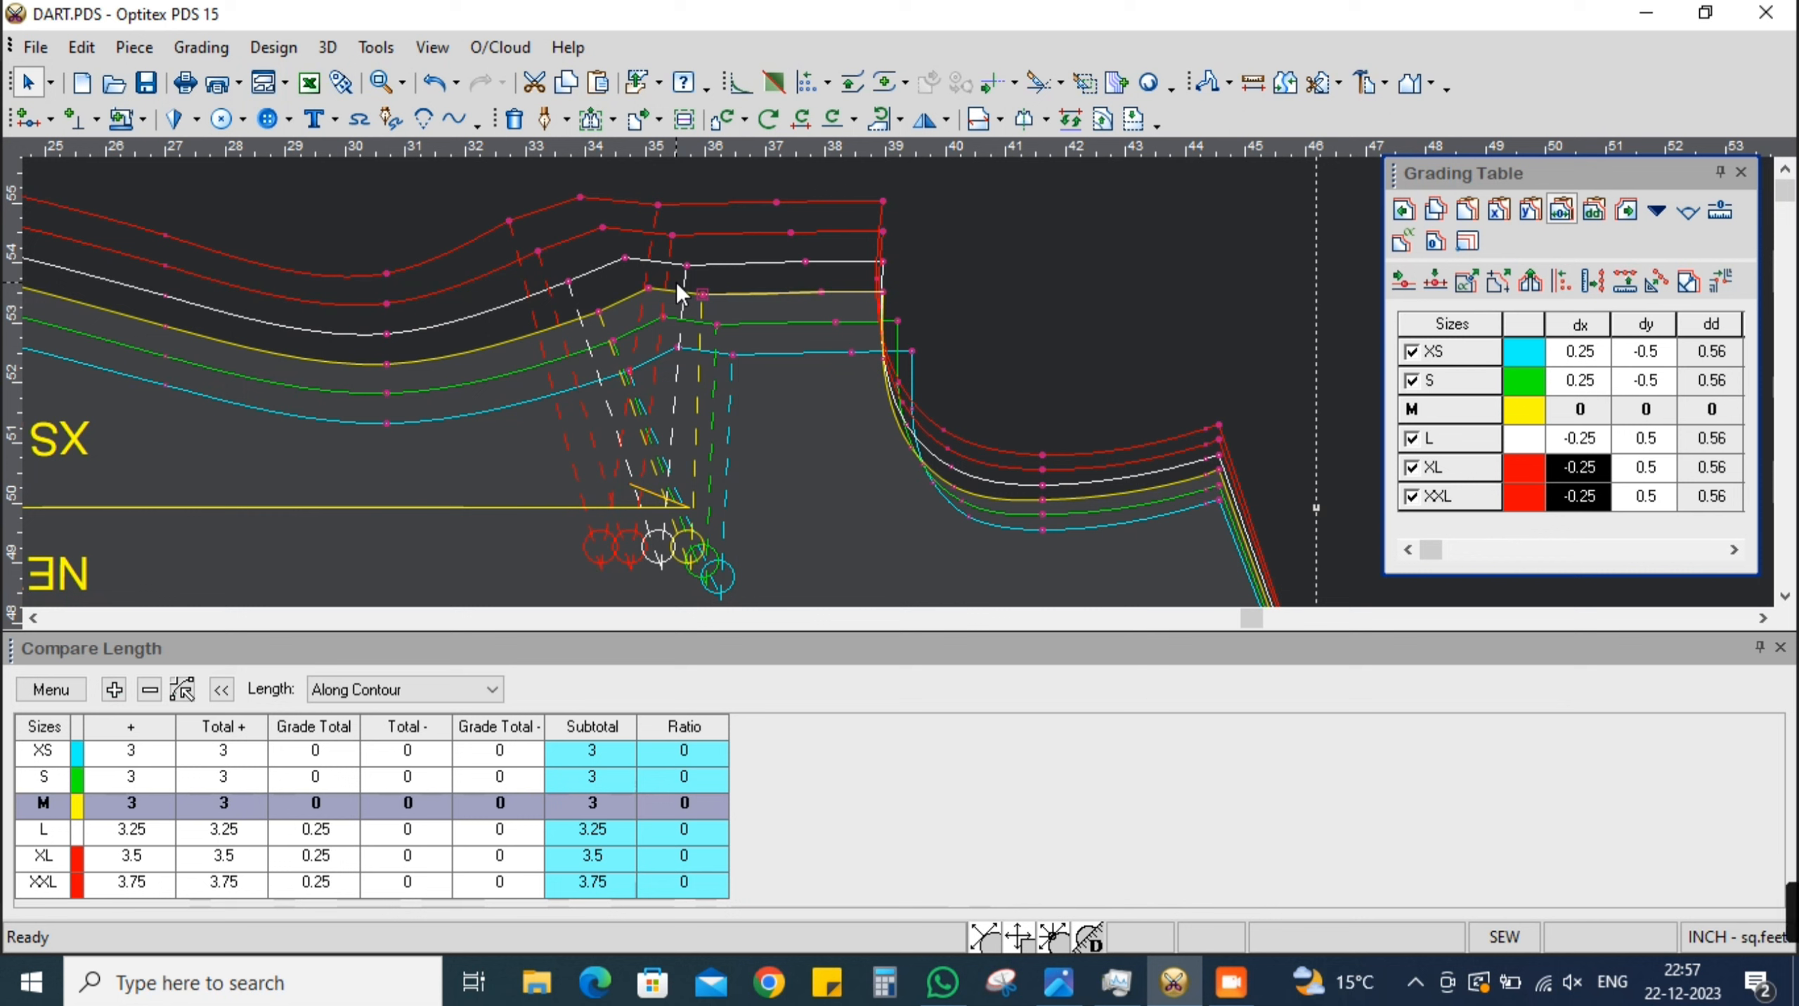
{"action": "scroll", "coordinate": [691, 327], "scroll_direction": "down", "scroll_amount": 2}
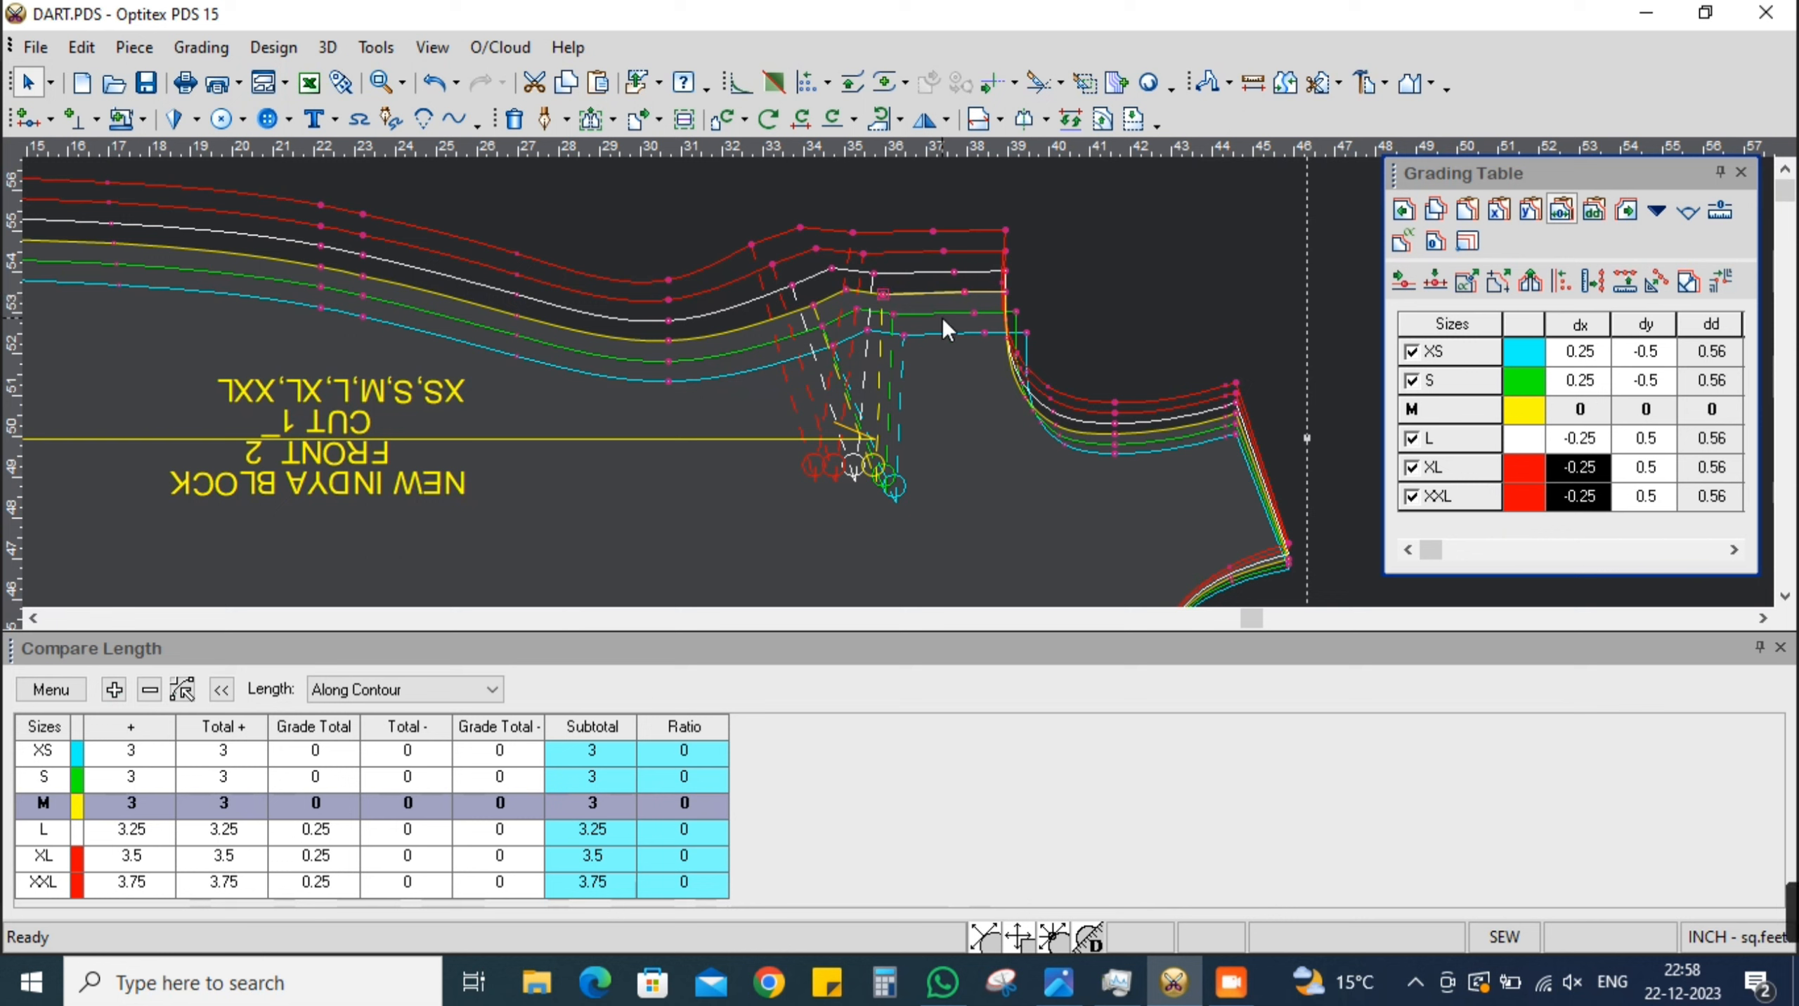
{"action": "left_click", "coordinate": [1006, 292]}
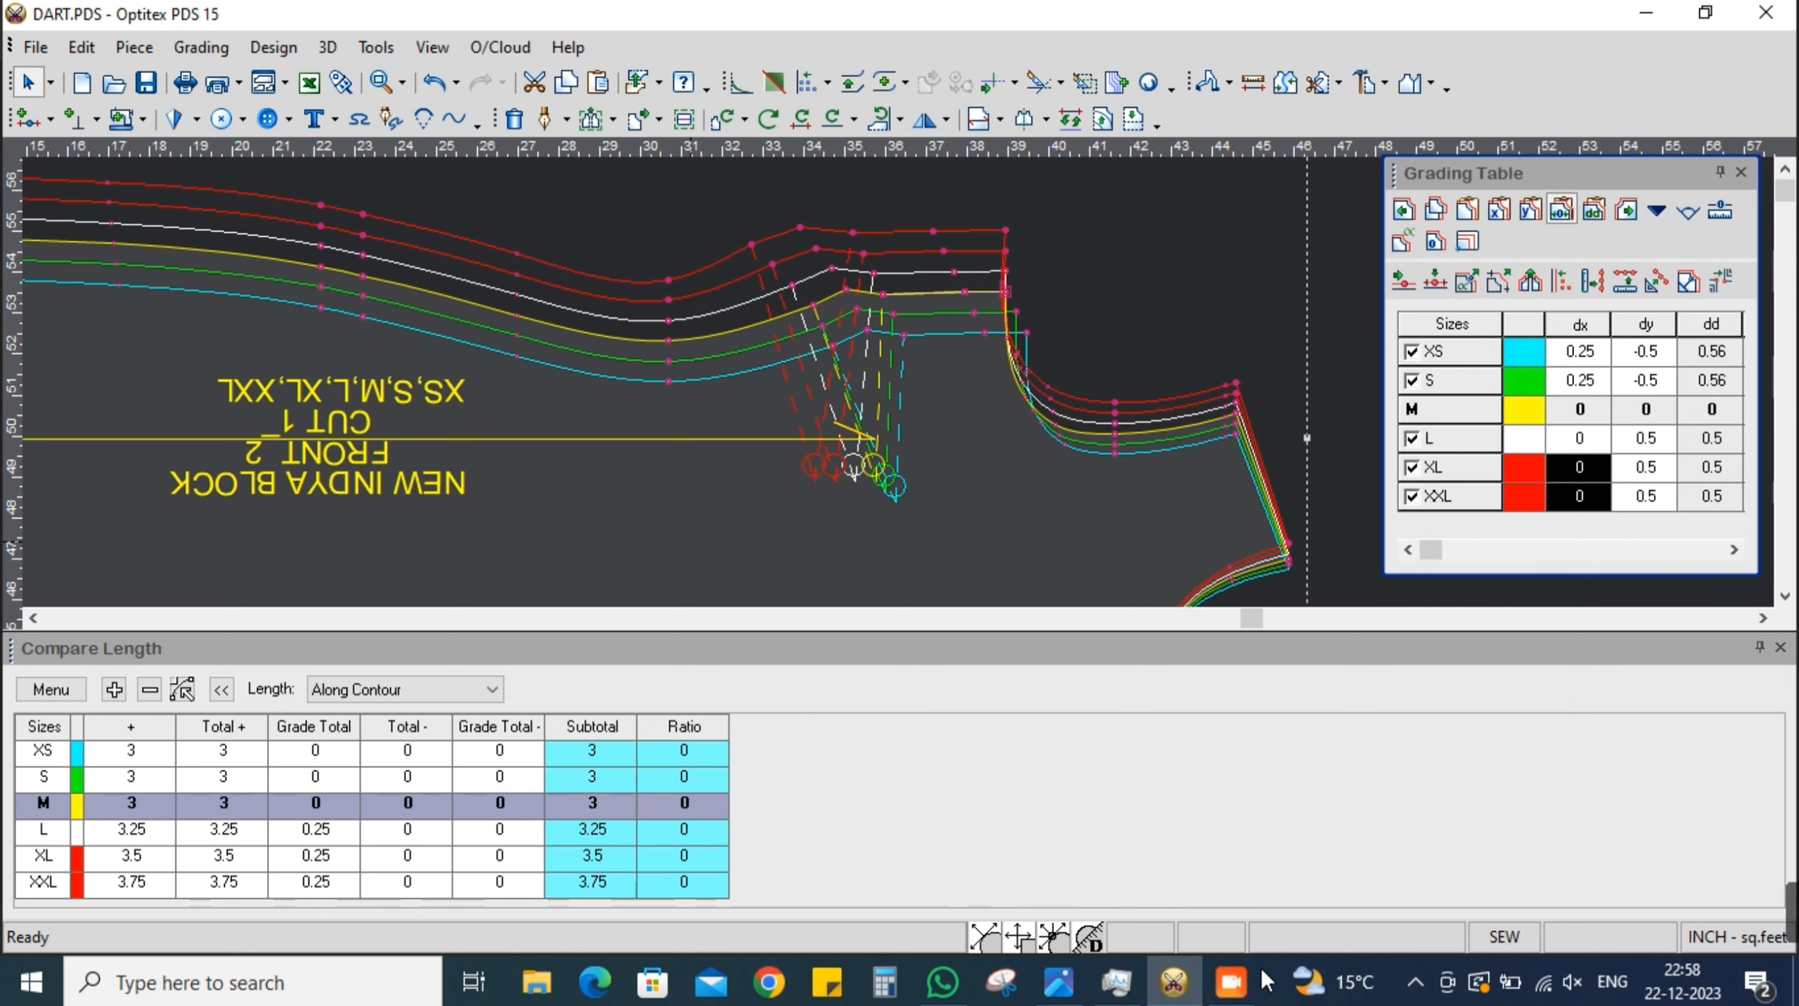
{"action": "scroll", "coordinate": [897, 383], "scroll_direction": "down", "scroll_amount": 4}
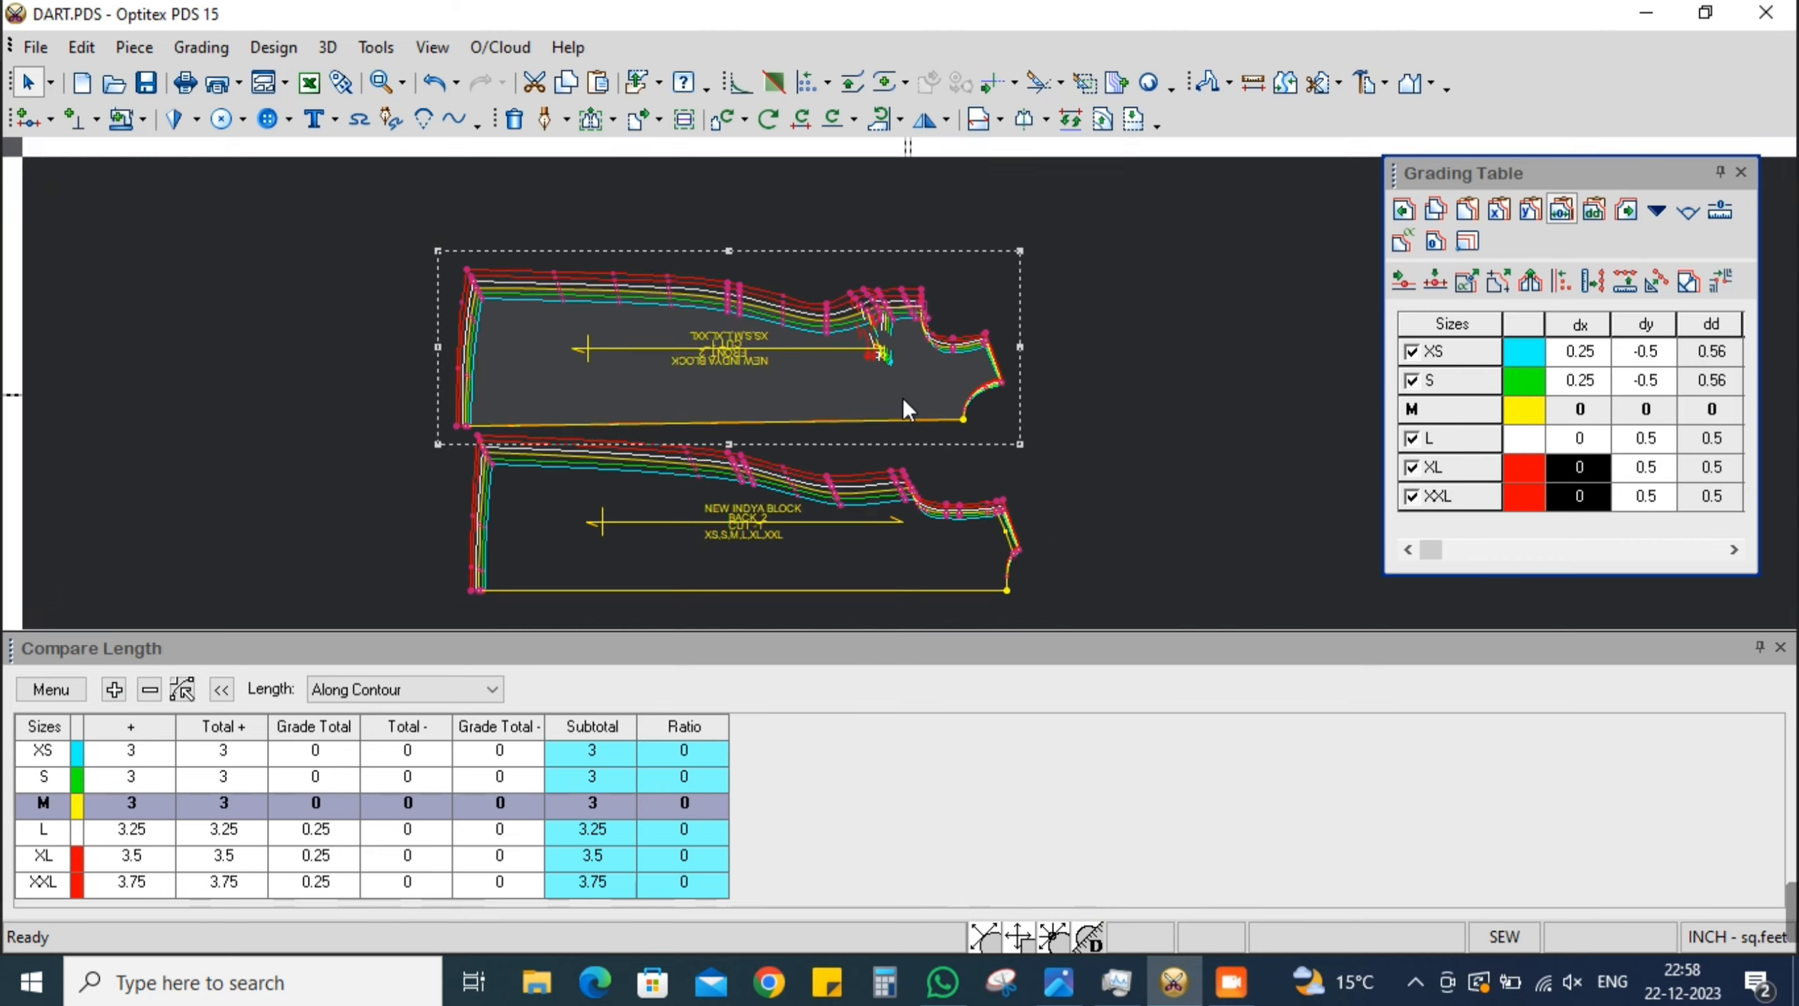
{"action": "scroll", "coordinate": [903, 398], "scroll_direction": "up", "scroll_amount": 2}
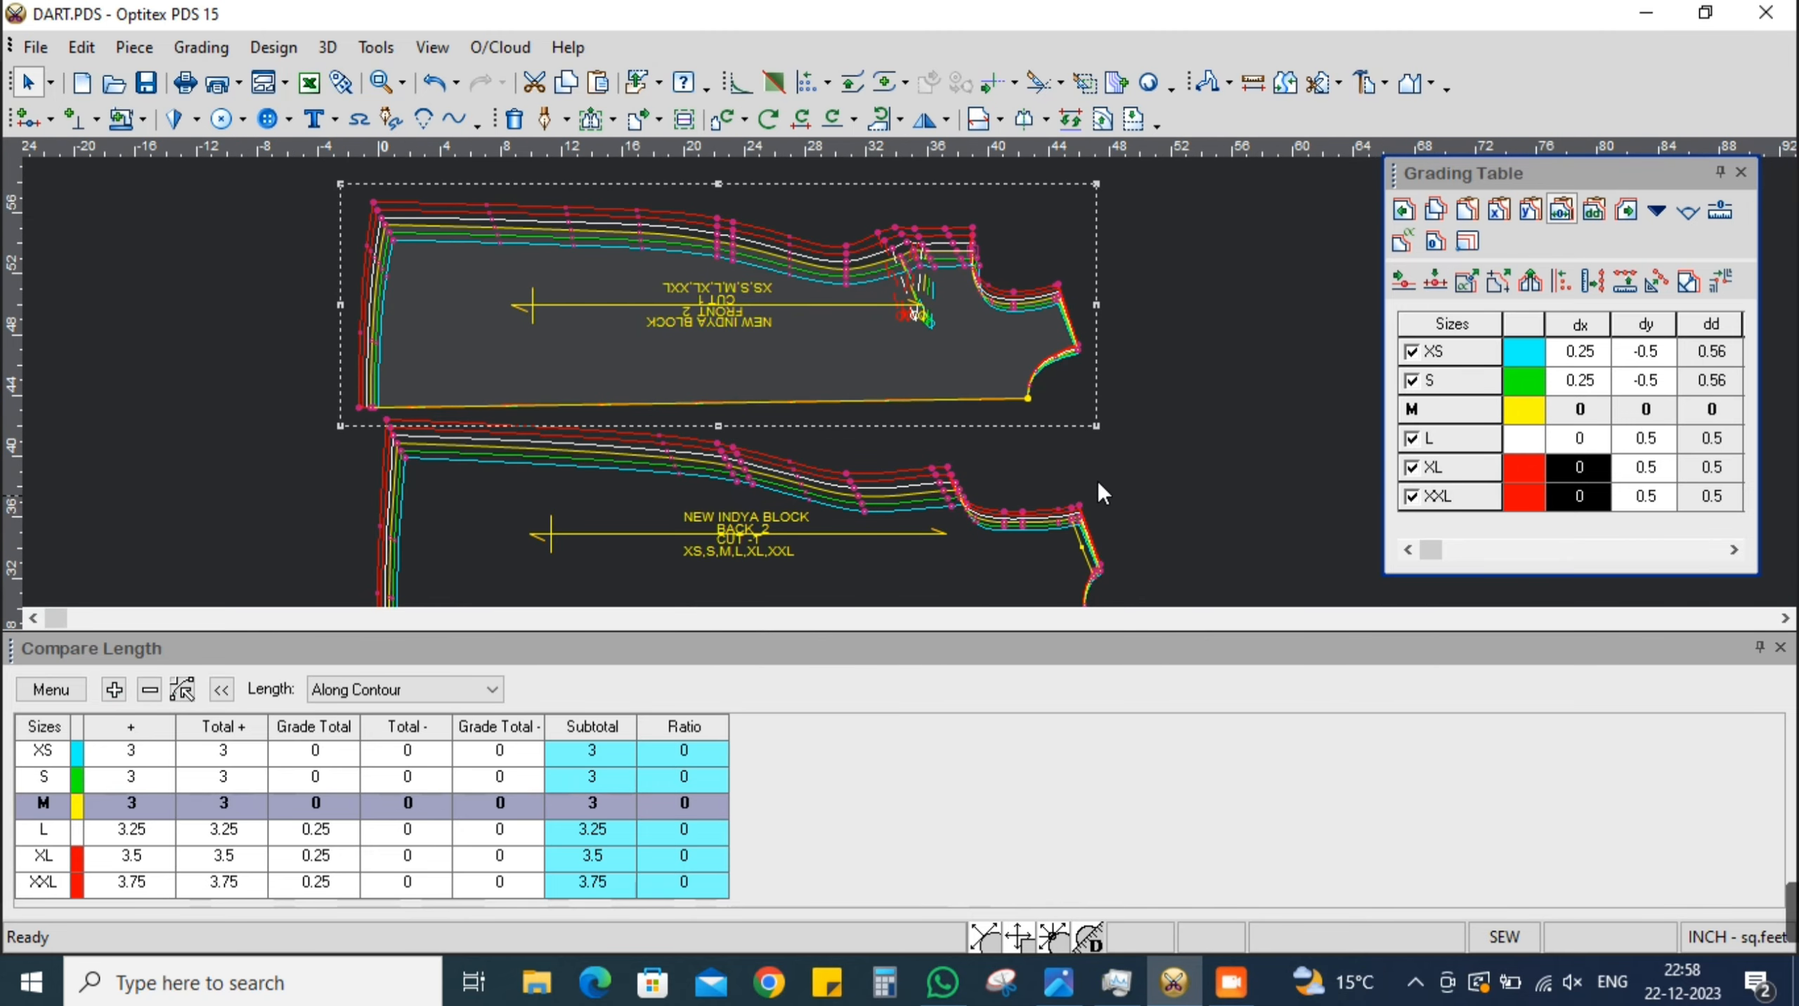
{"action": "left_click", "coordinate": [1231, 983]}
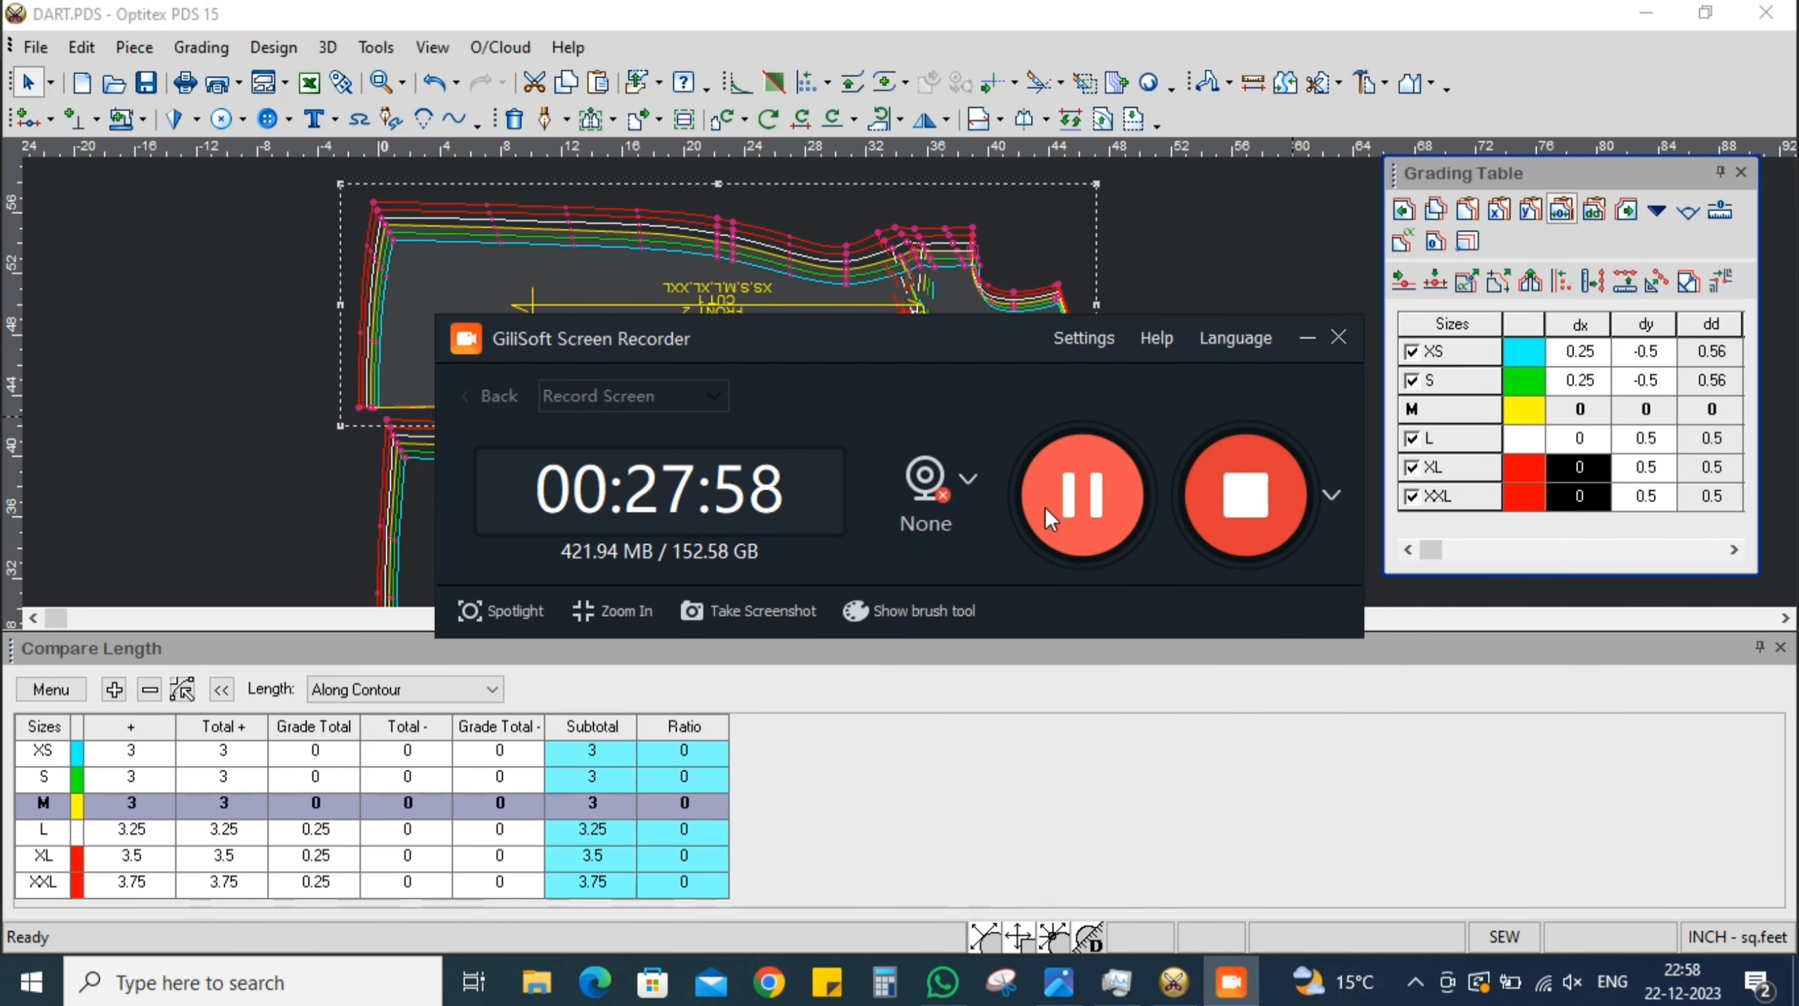